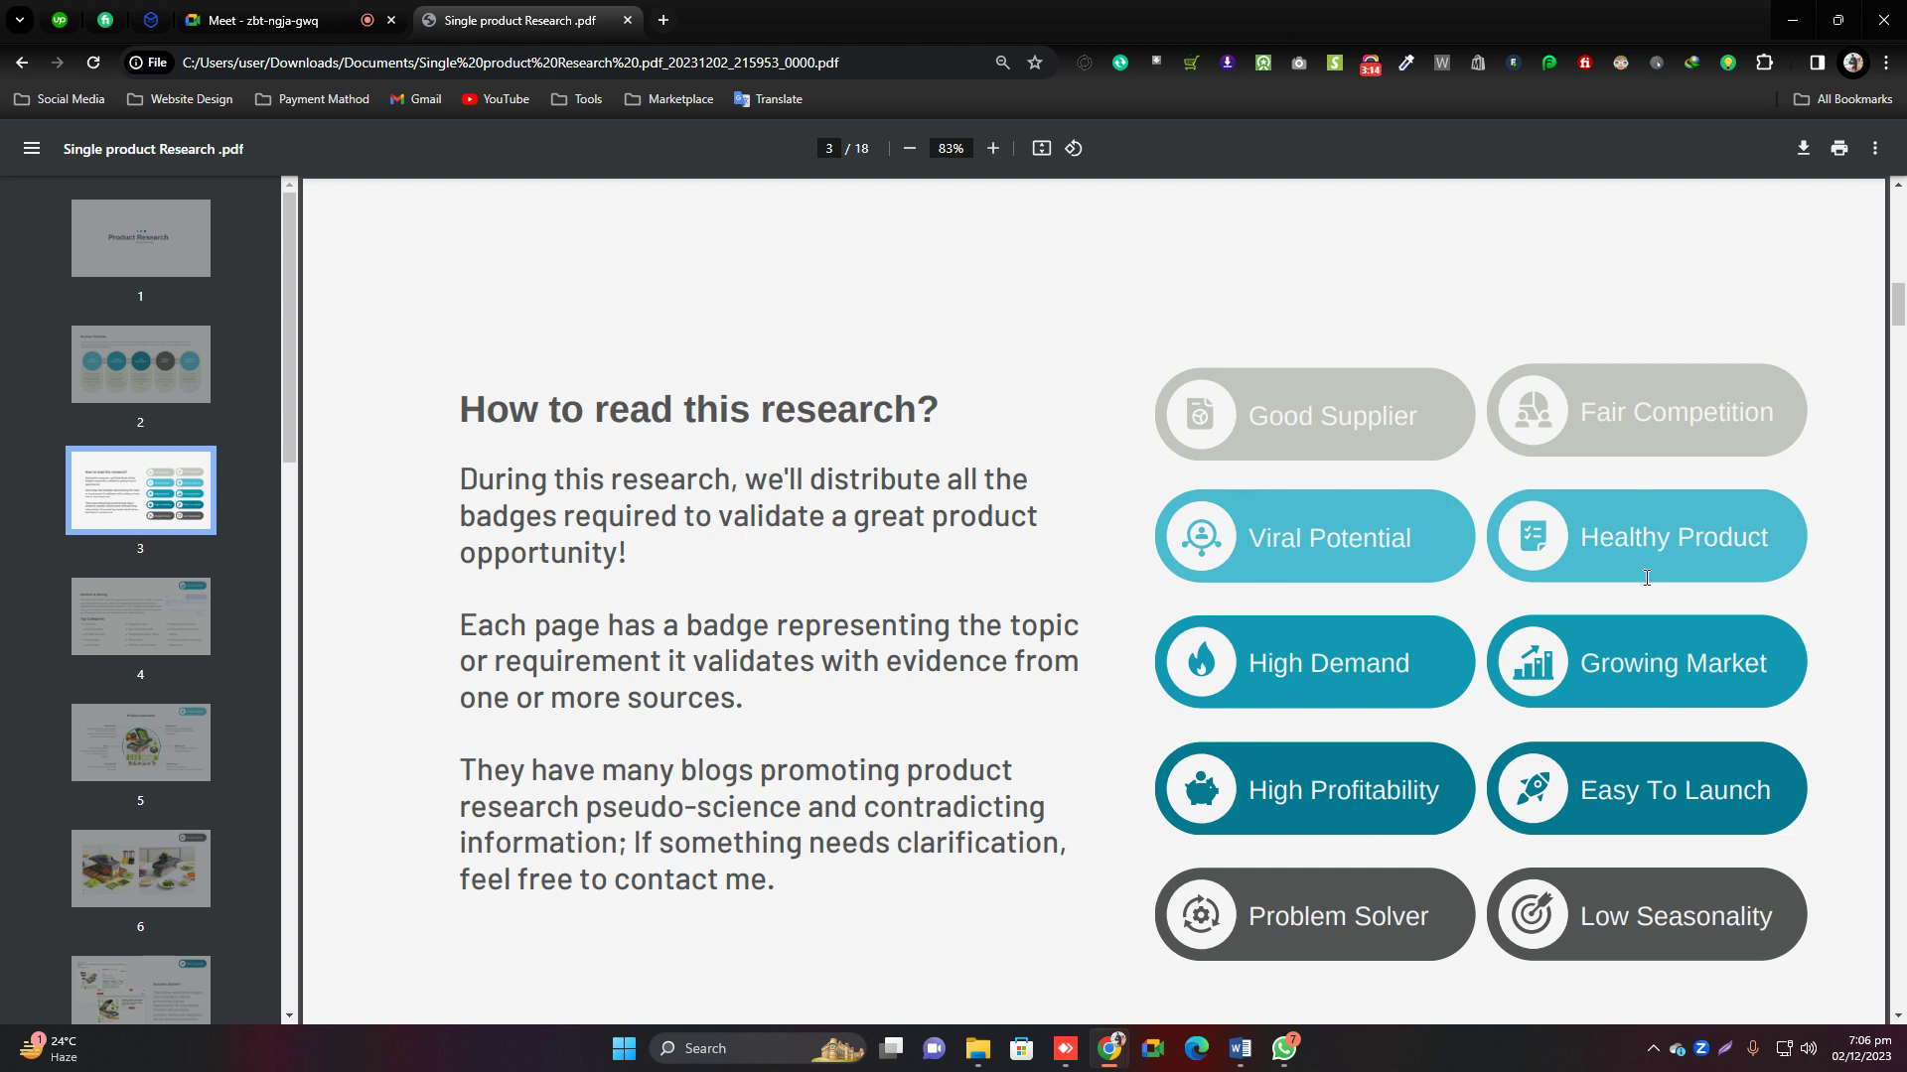
Review the badges on page 3 of the research PDF, then open page 4 and highlight the Top Categories heading.
drag(1423, 408, 1250, 405)
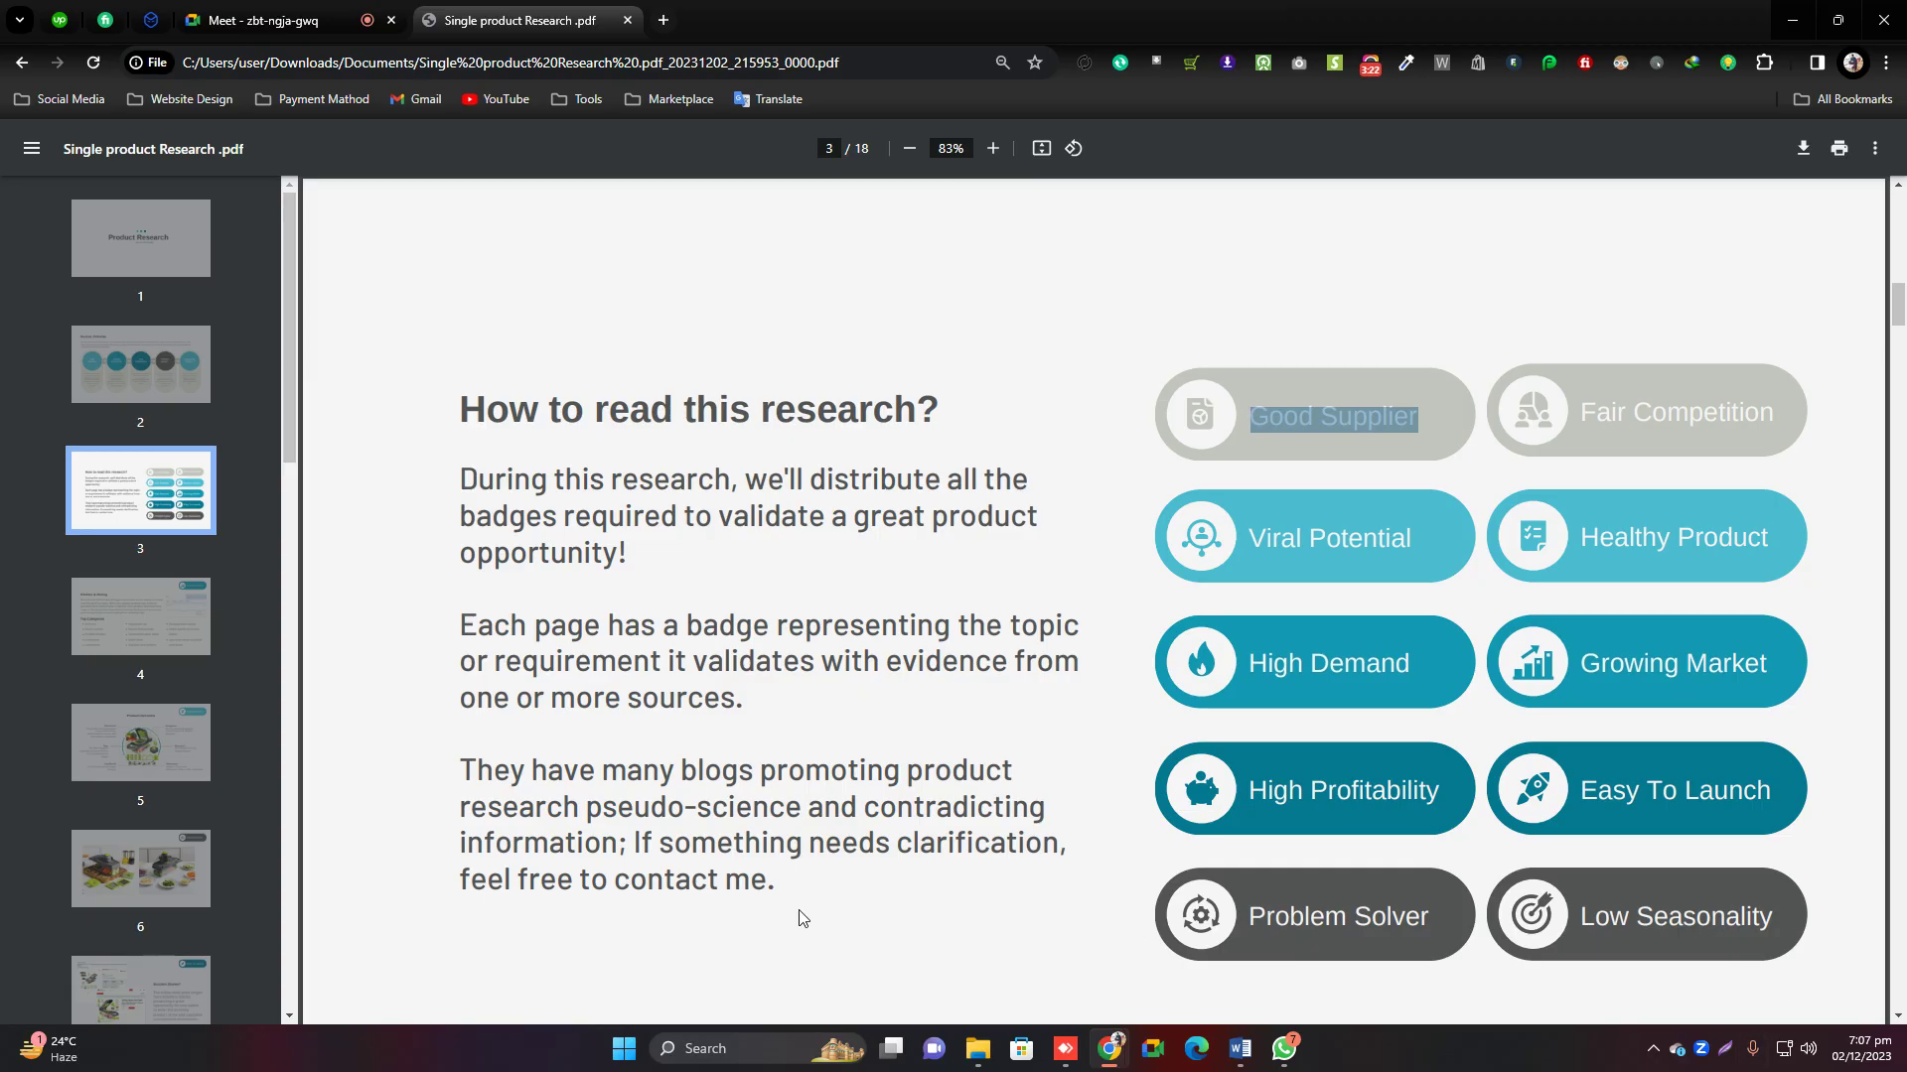
click(1217, 355)
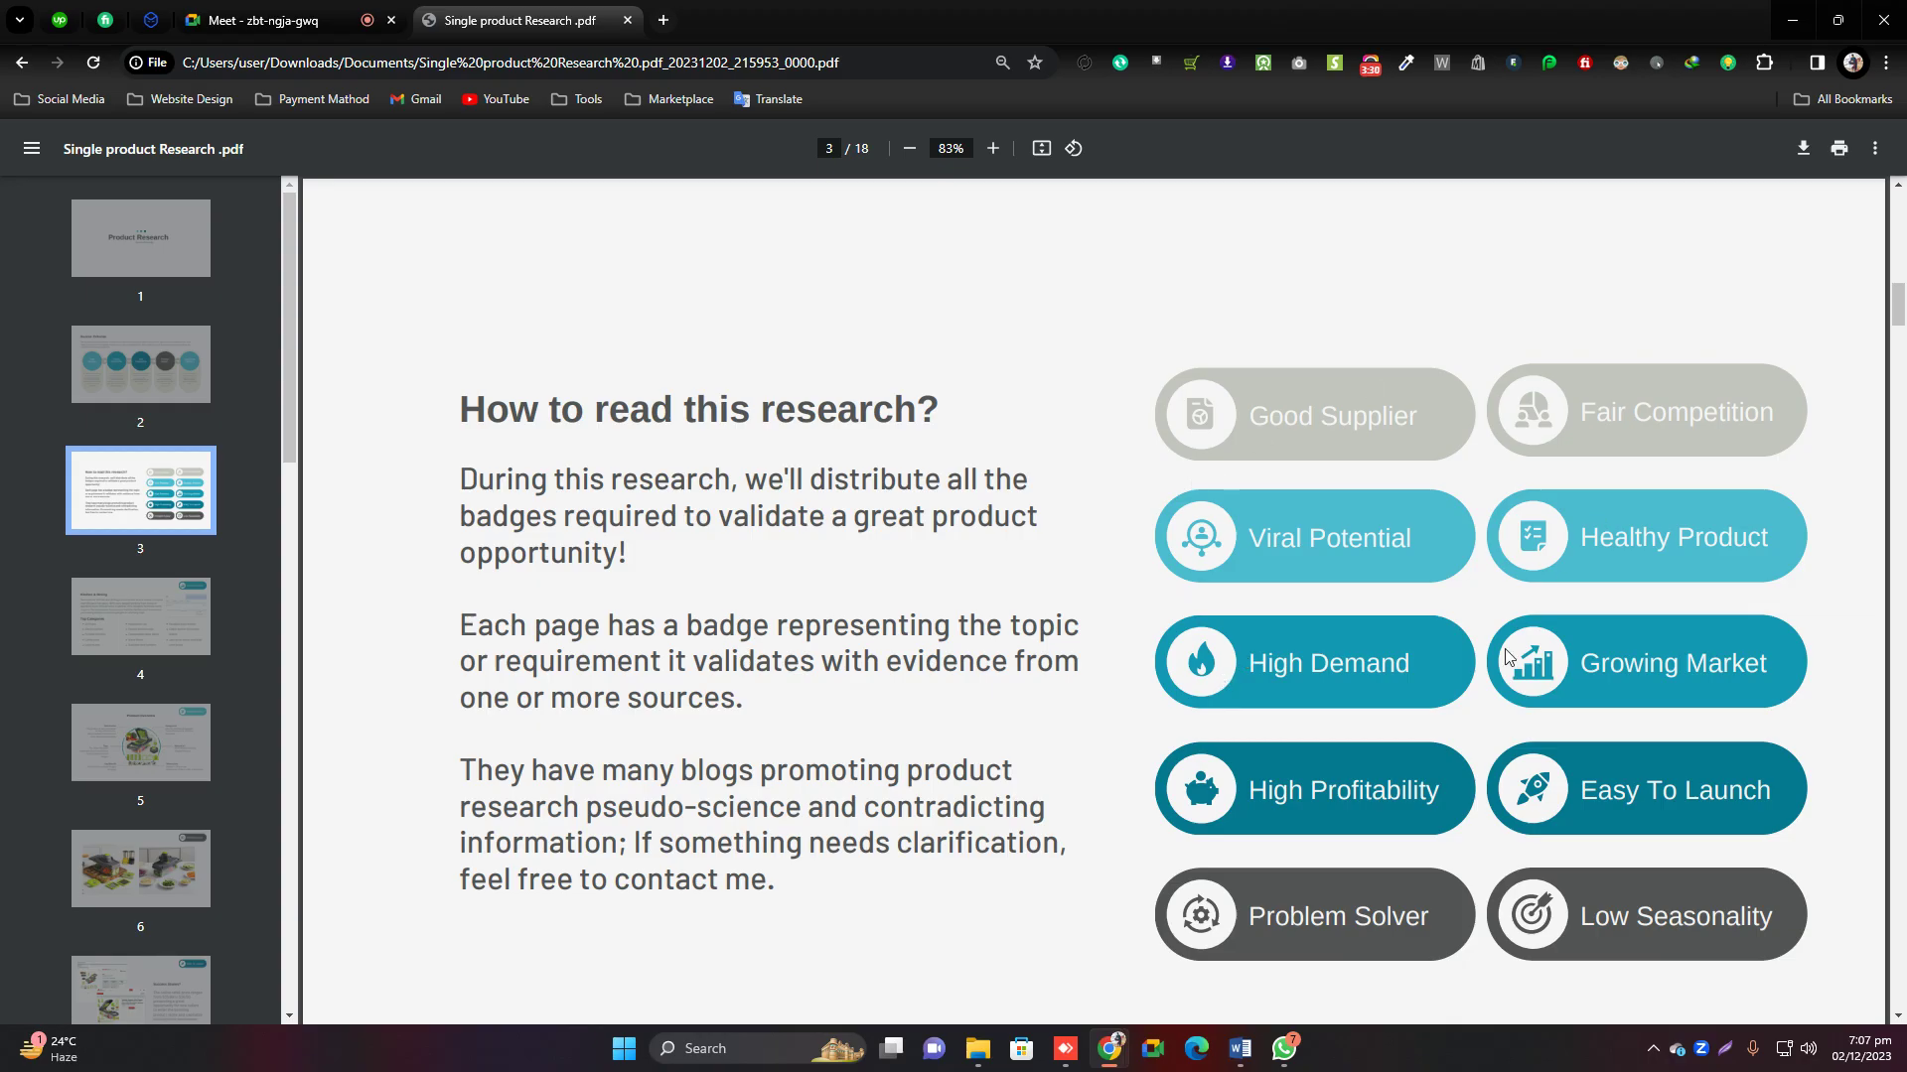
click(166, 623)
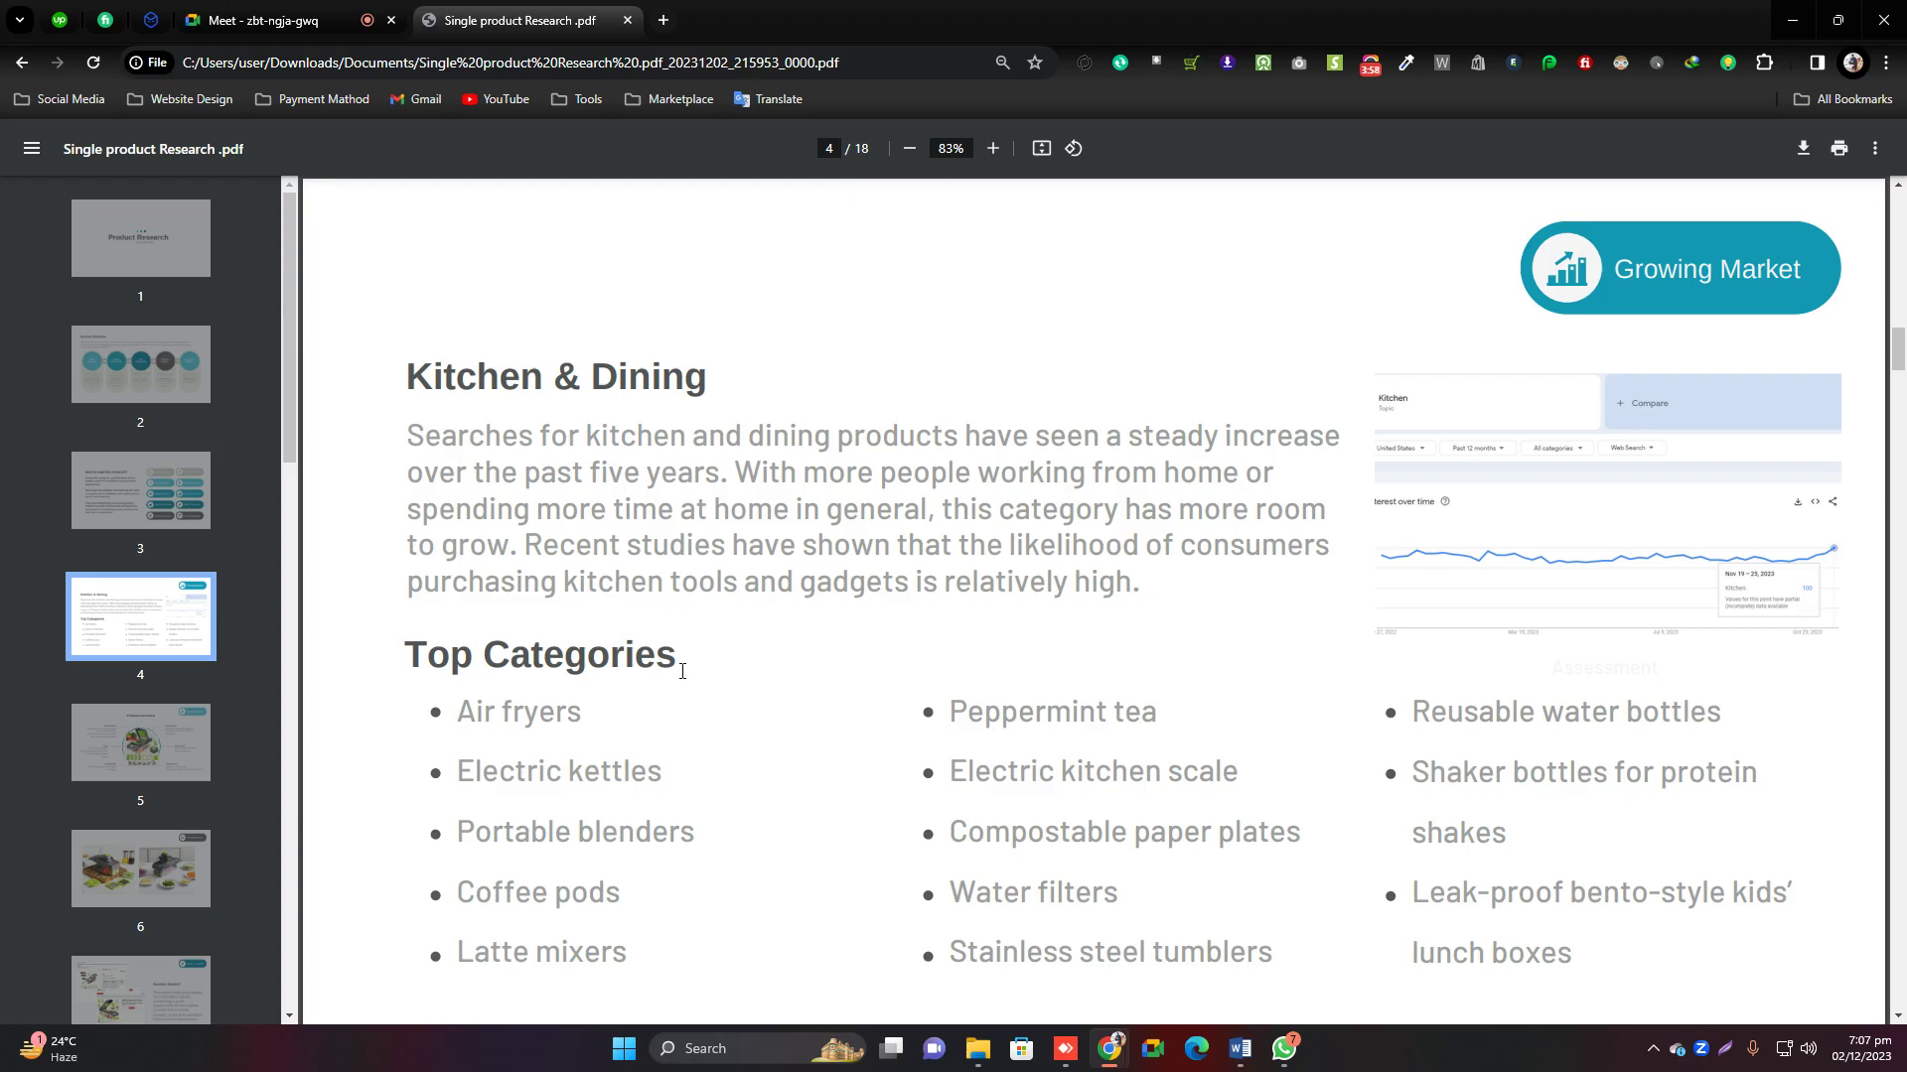
drag(682, 671, 418, 655)
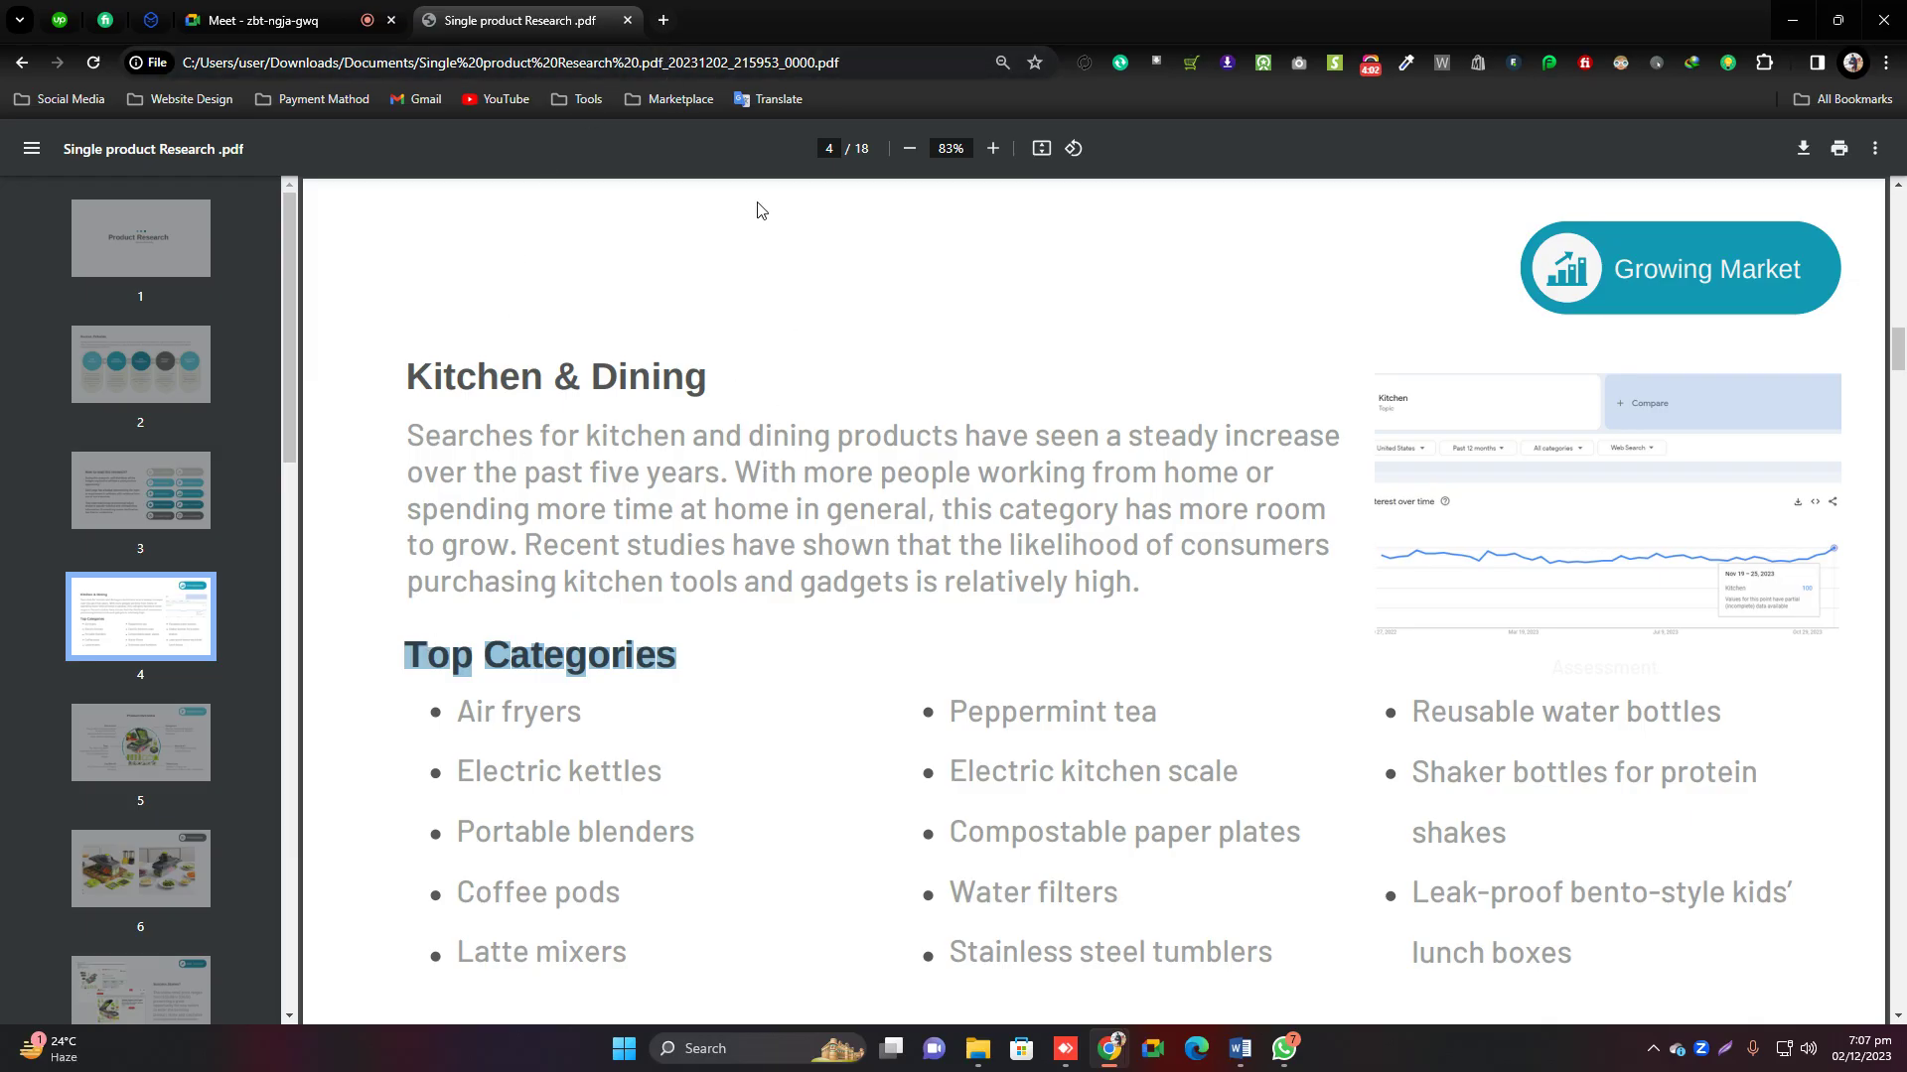
click(663, 20)
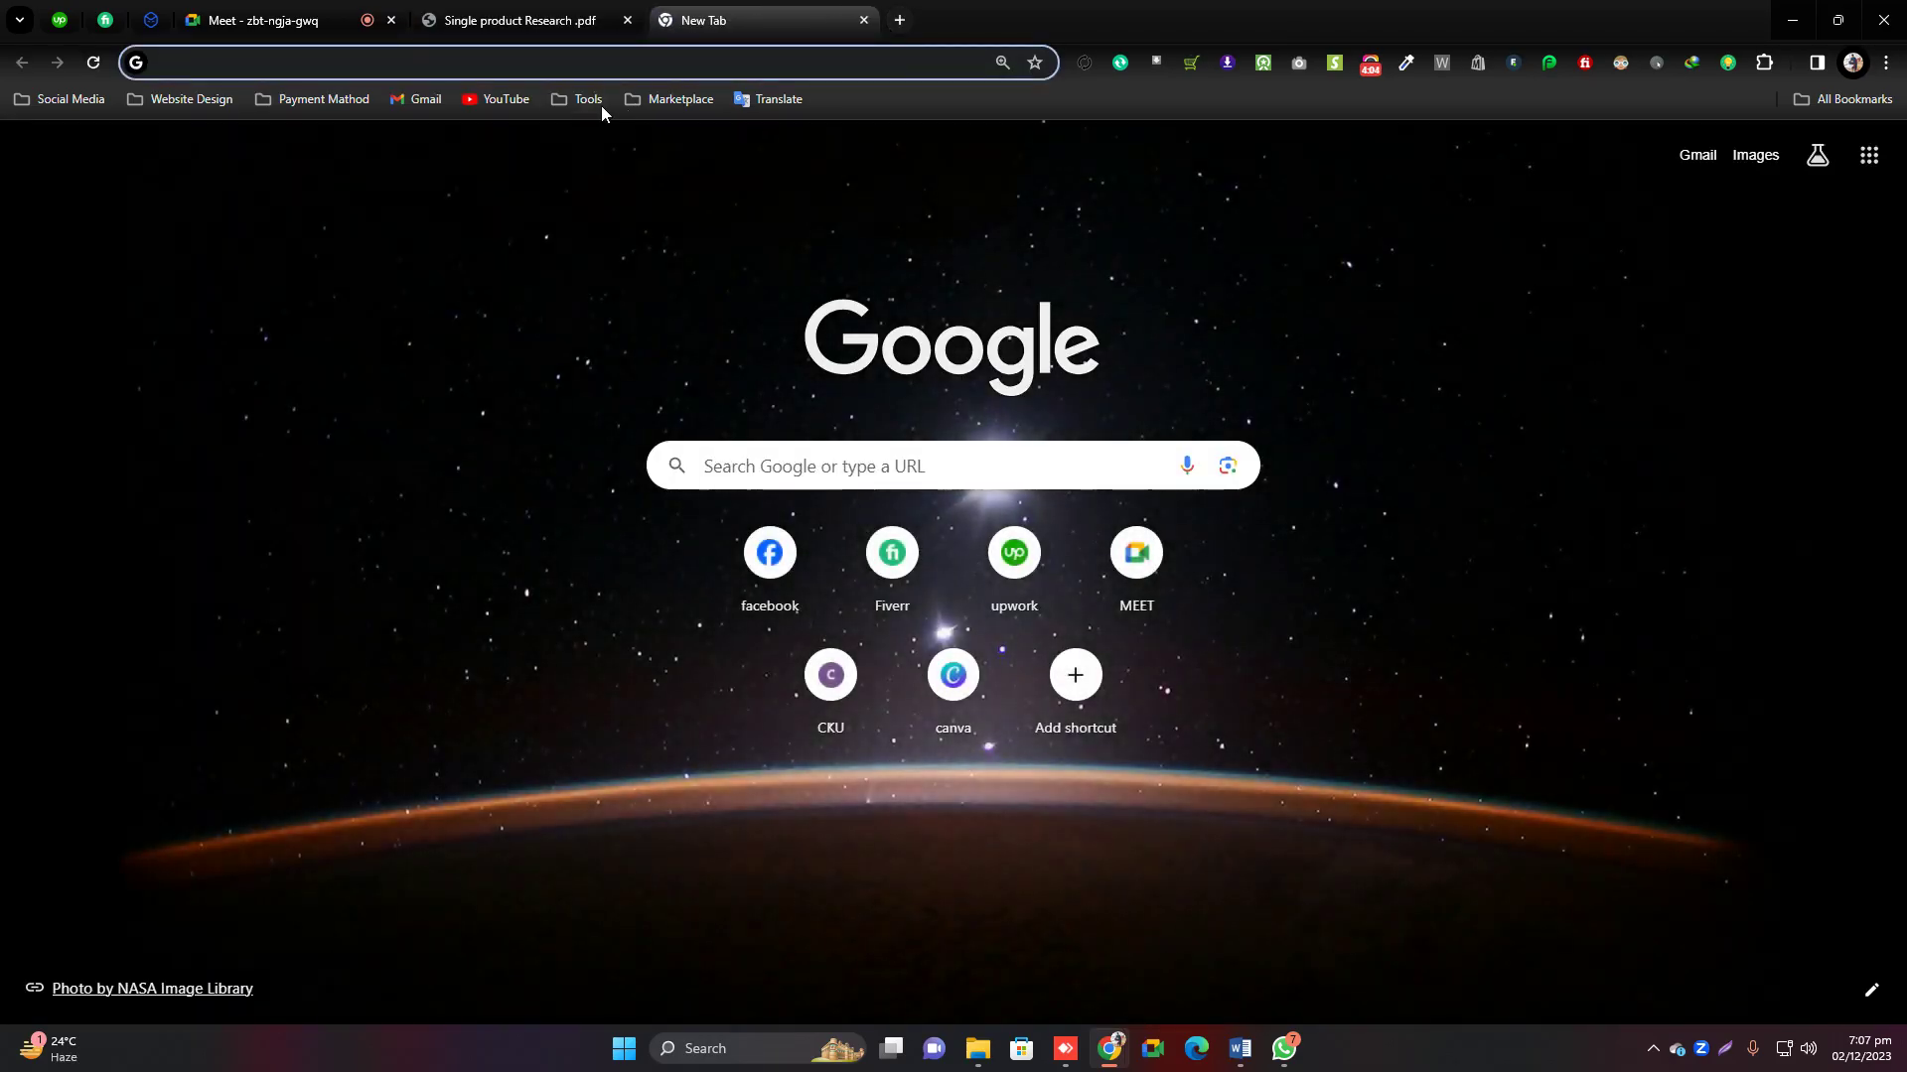
click(588, 100)
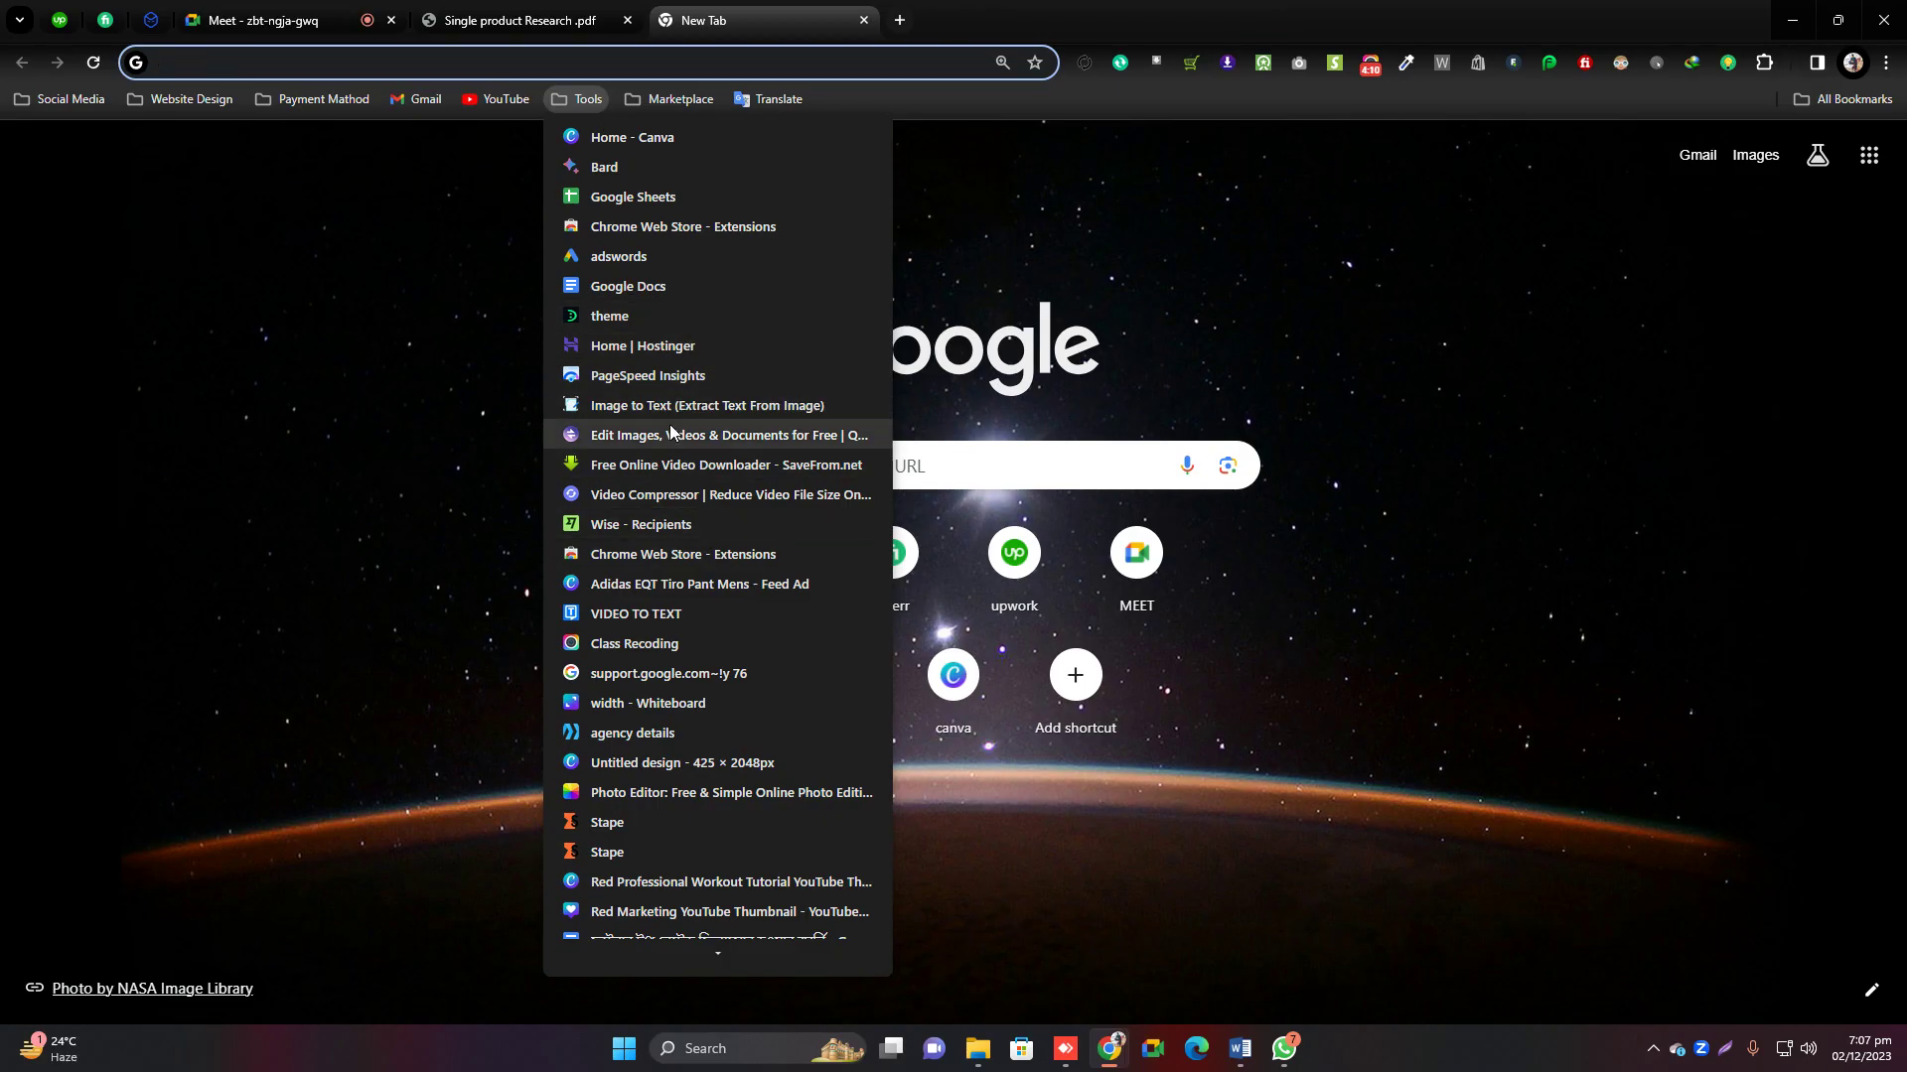
scroll(718, 616, down, 1)
scroll(705, 695, down, 2)
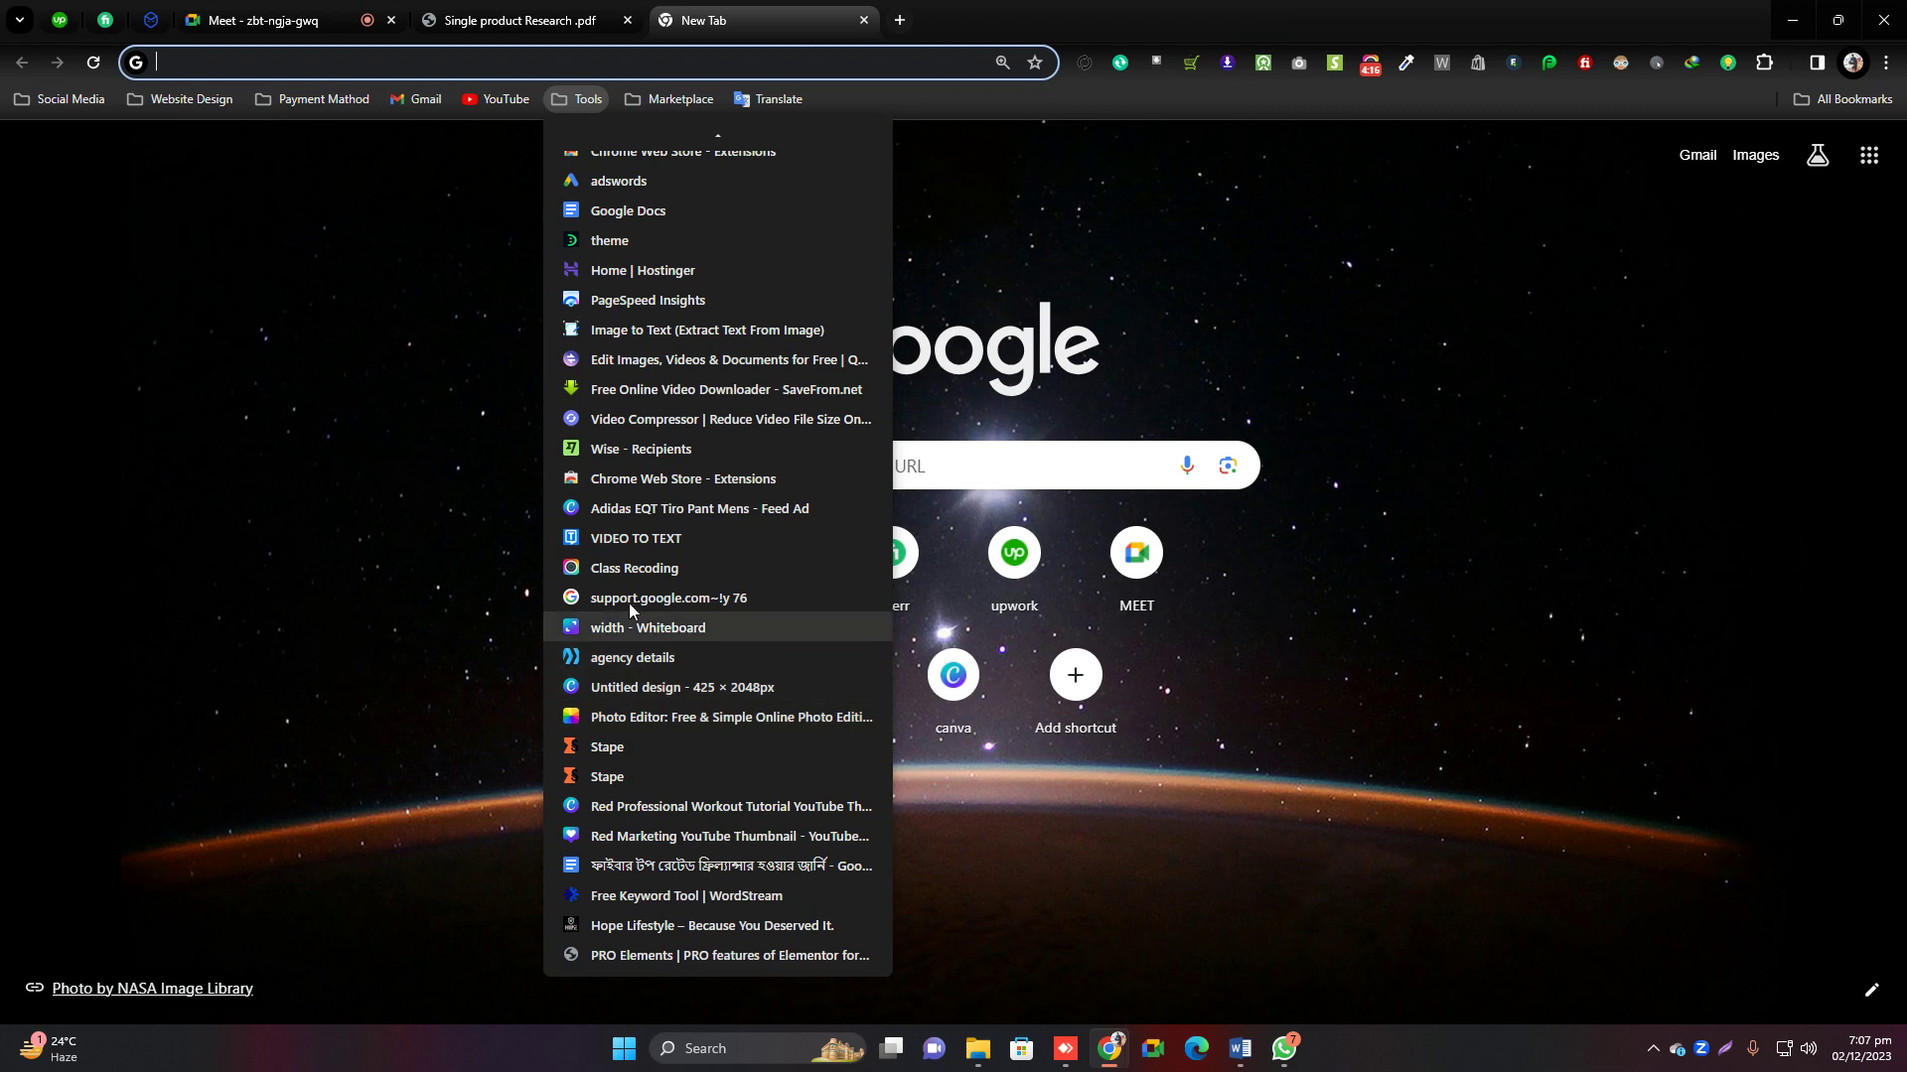
scroll(635, 531, up, 2)
click(899, 20)
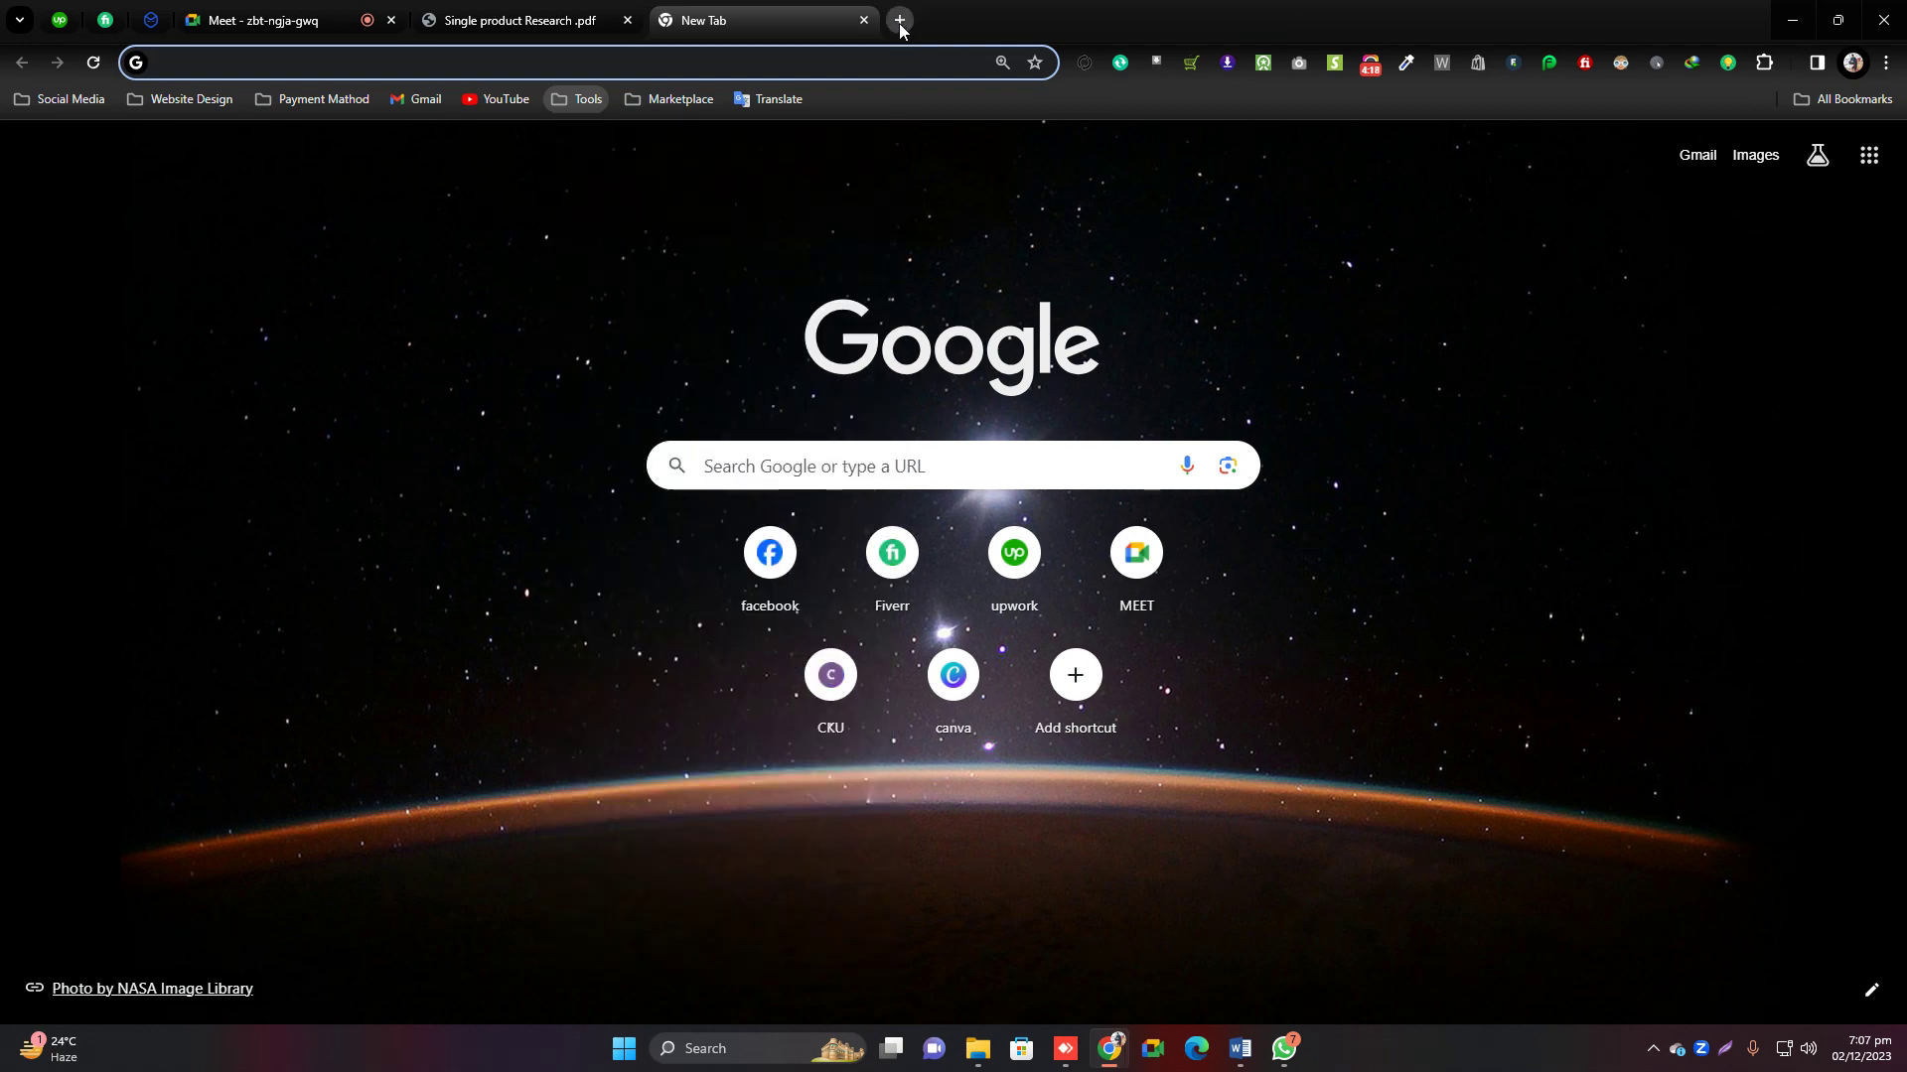
Search Google for "google trands" in a new tab and open the Google Trends site from the results.
click(898, 20)
click(760, 473)
text(google)
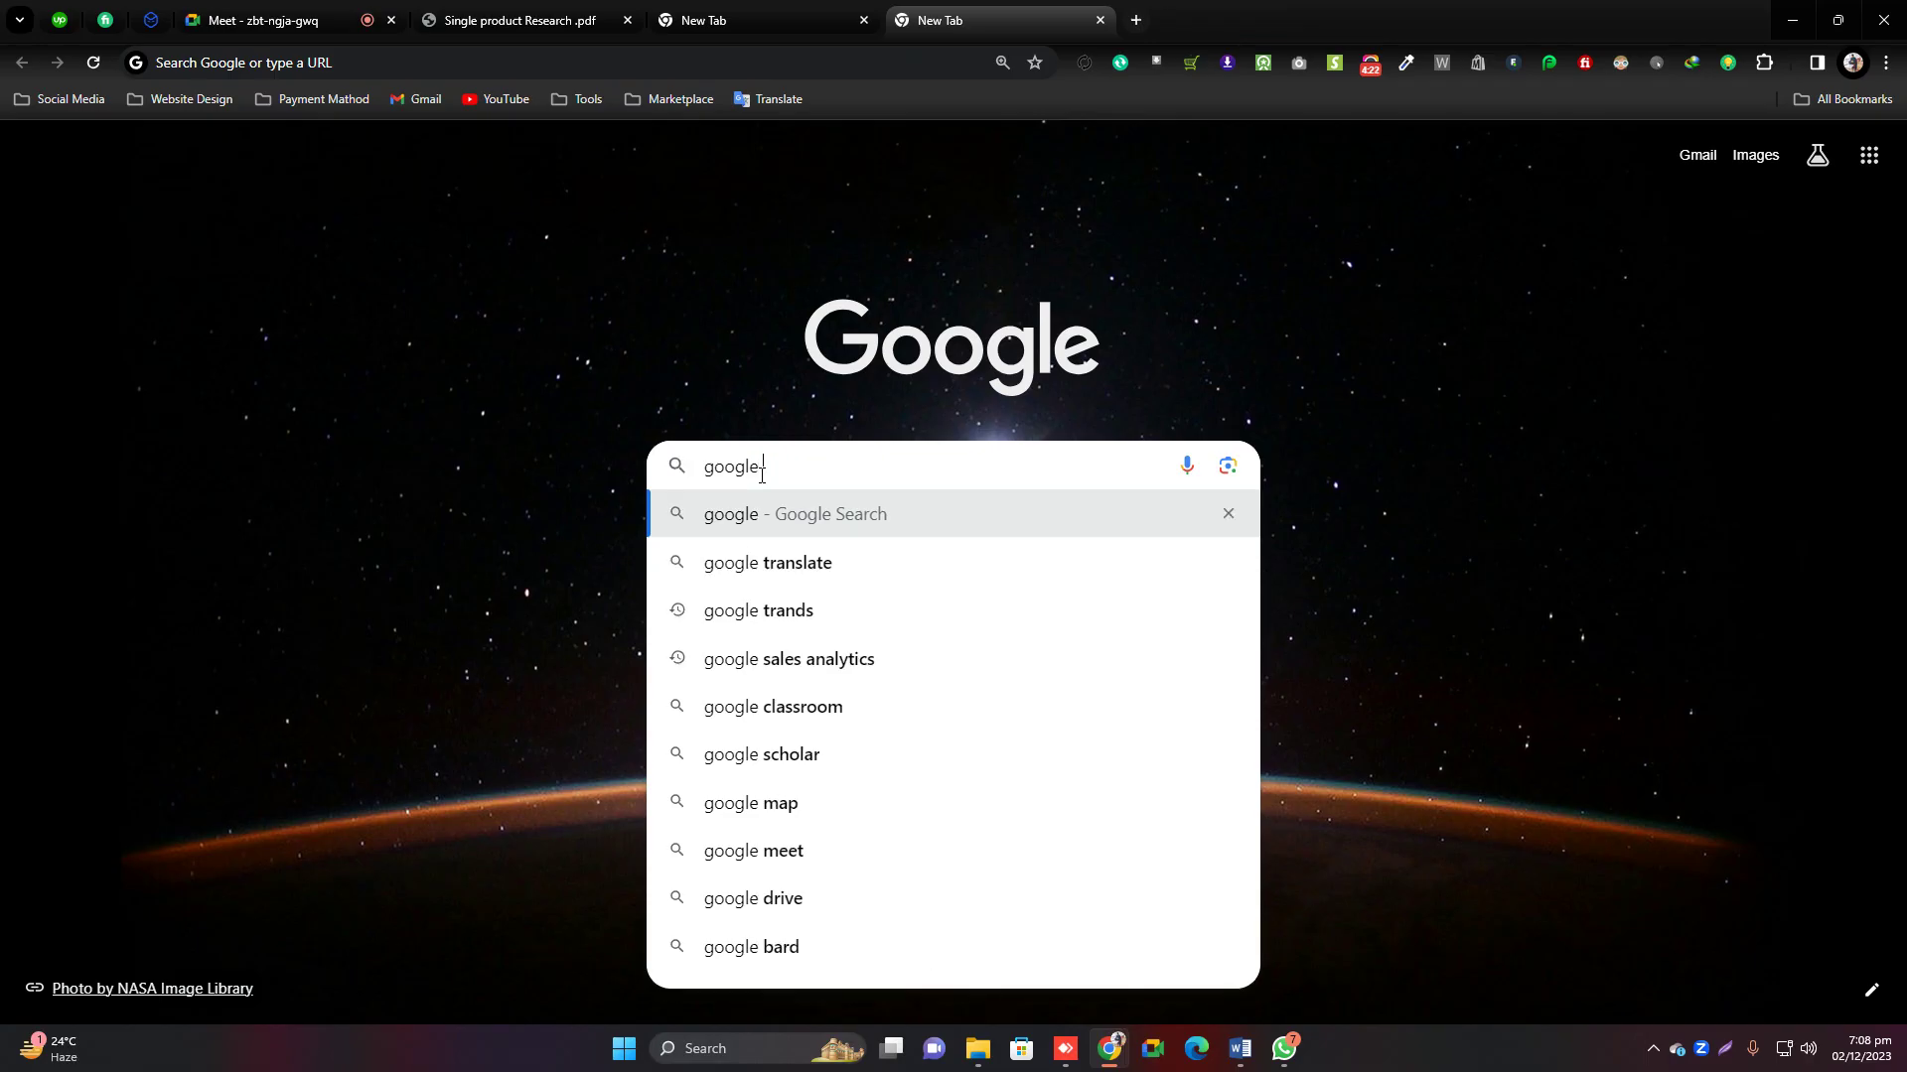
text( translate)
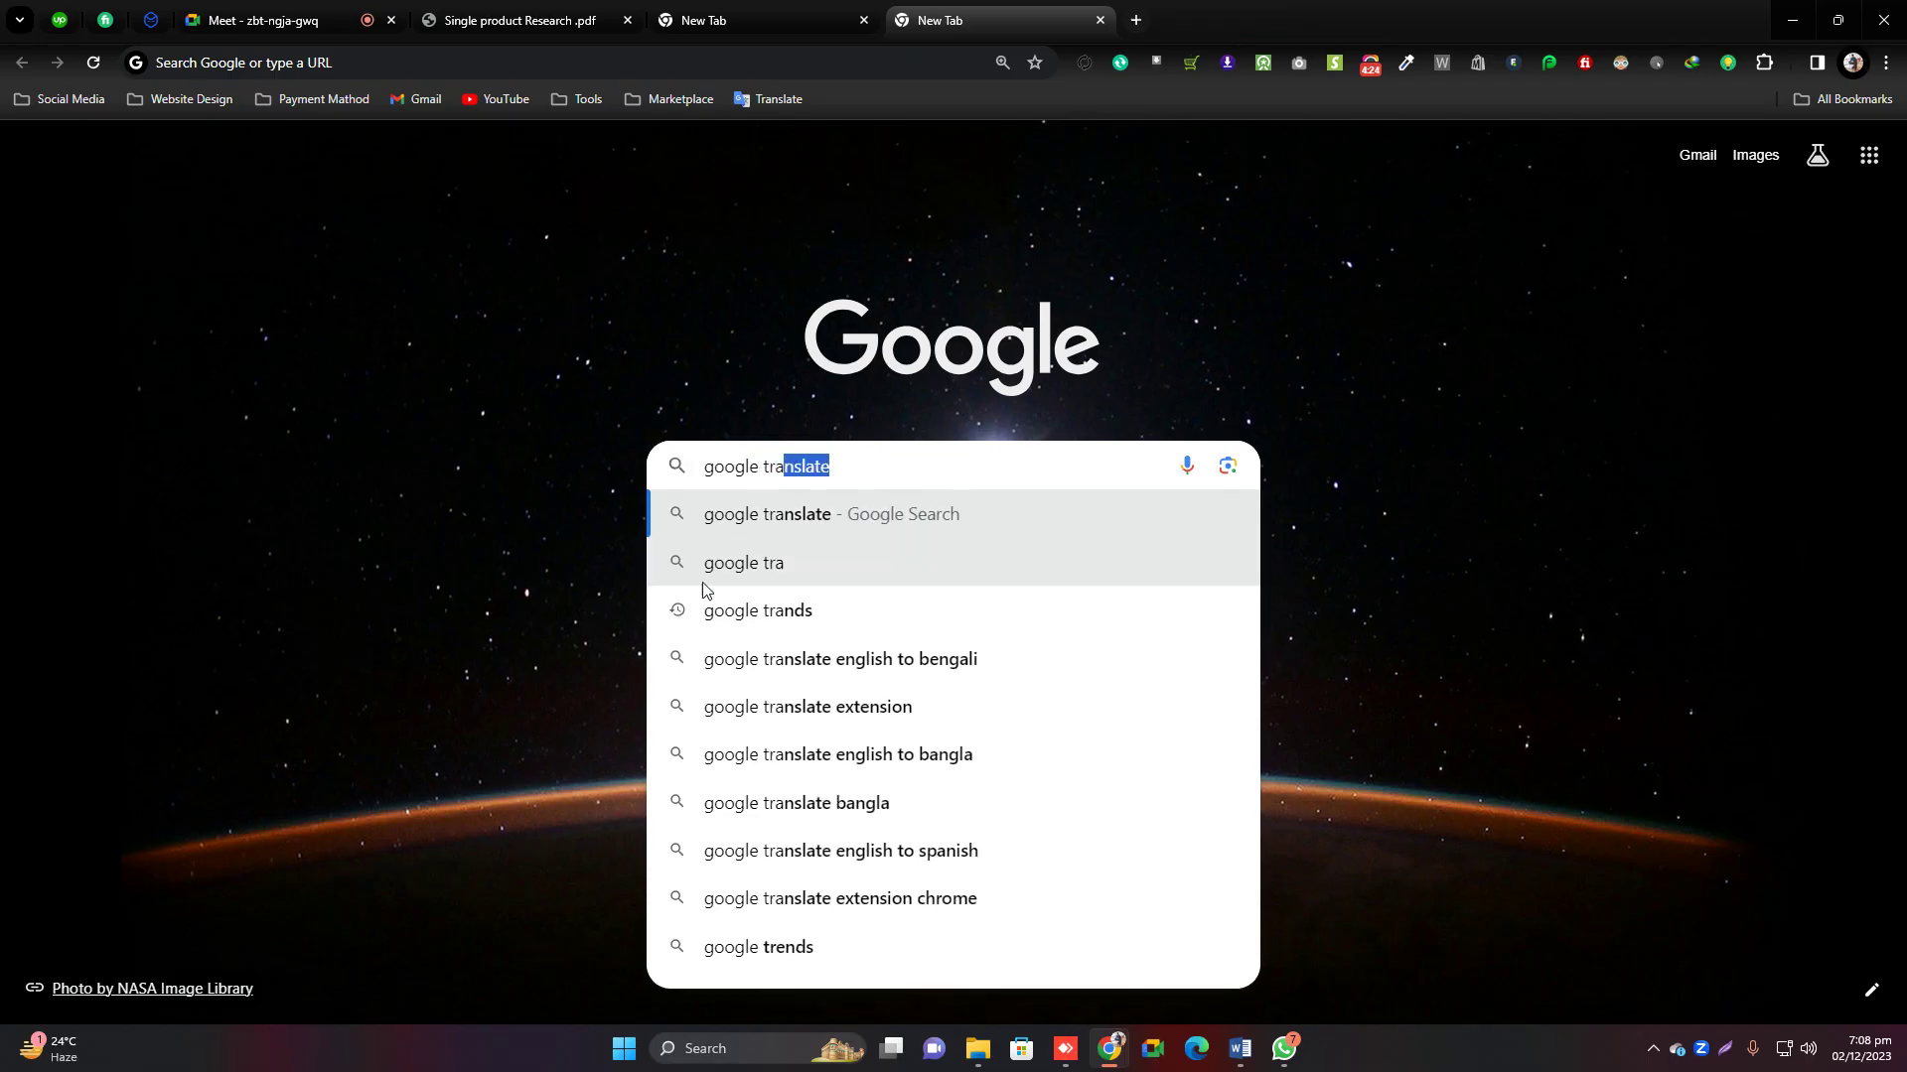
click(760, 618)
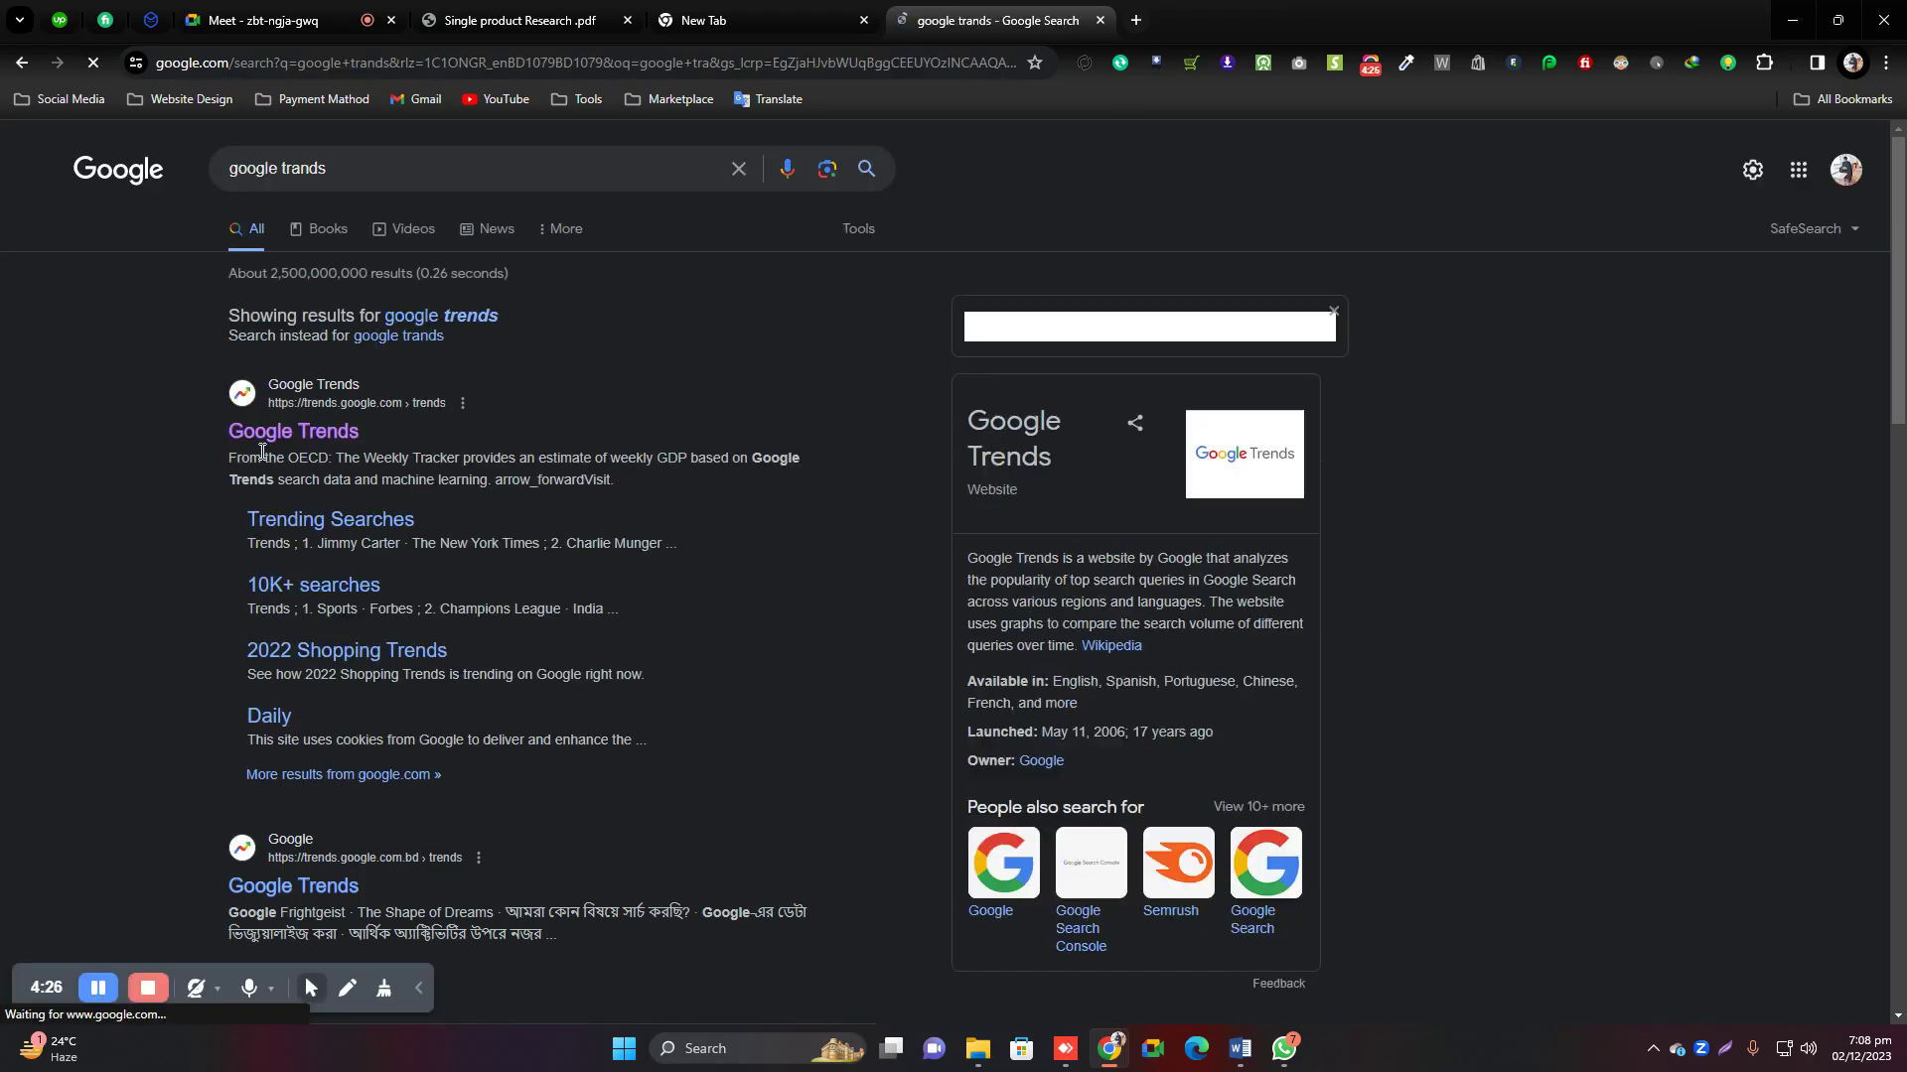
click(281, 435)
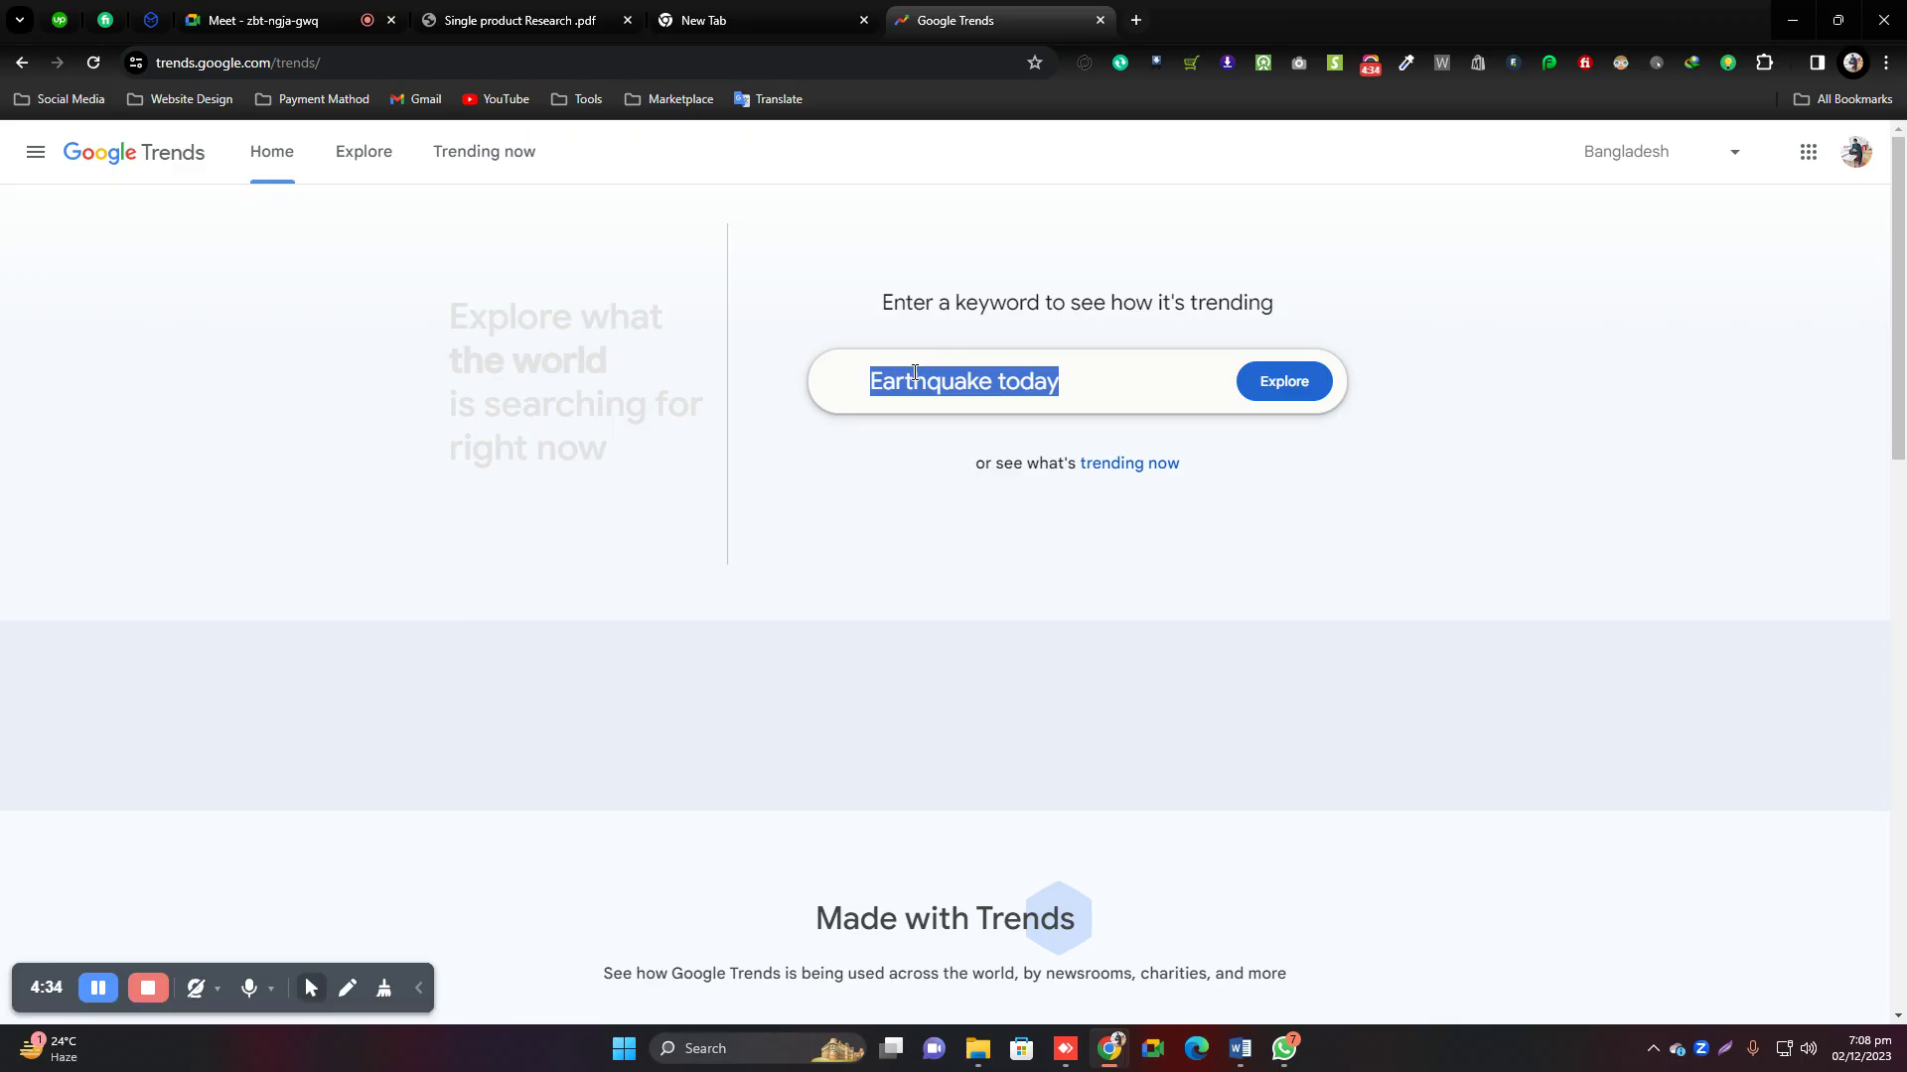
Explore the keyword "home decore" in Google Trends.
text(h)
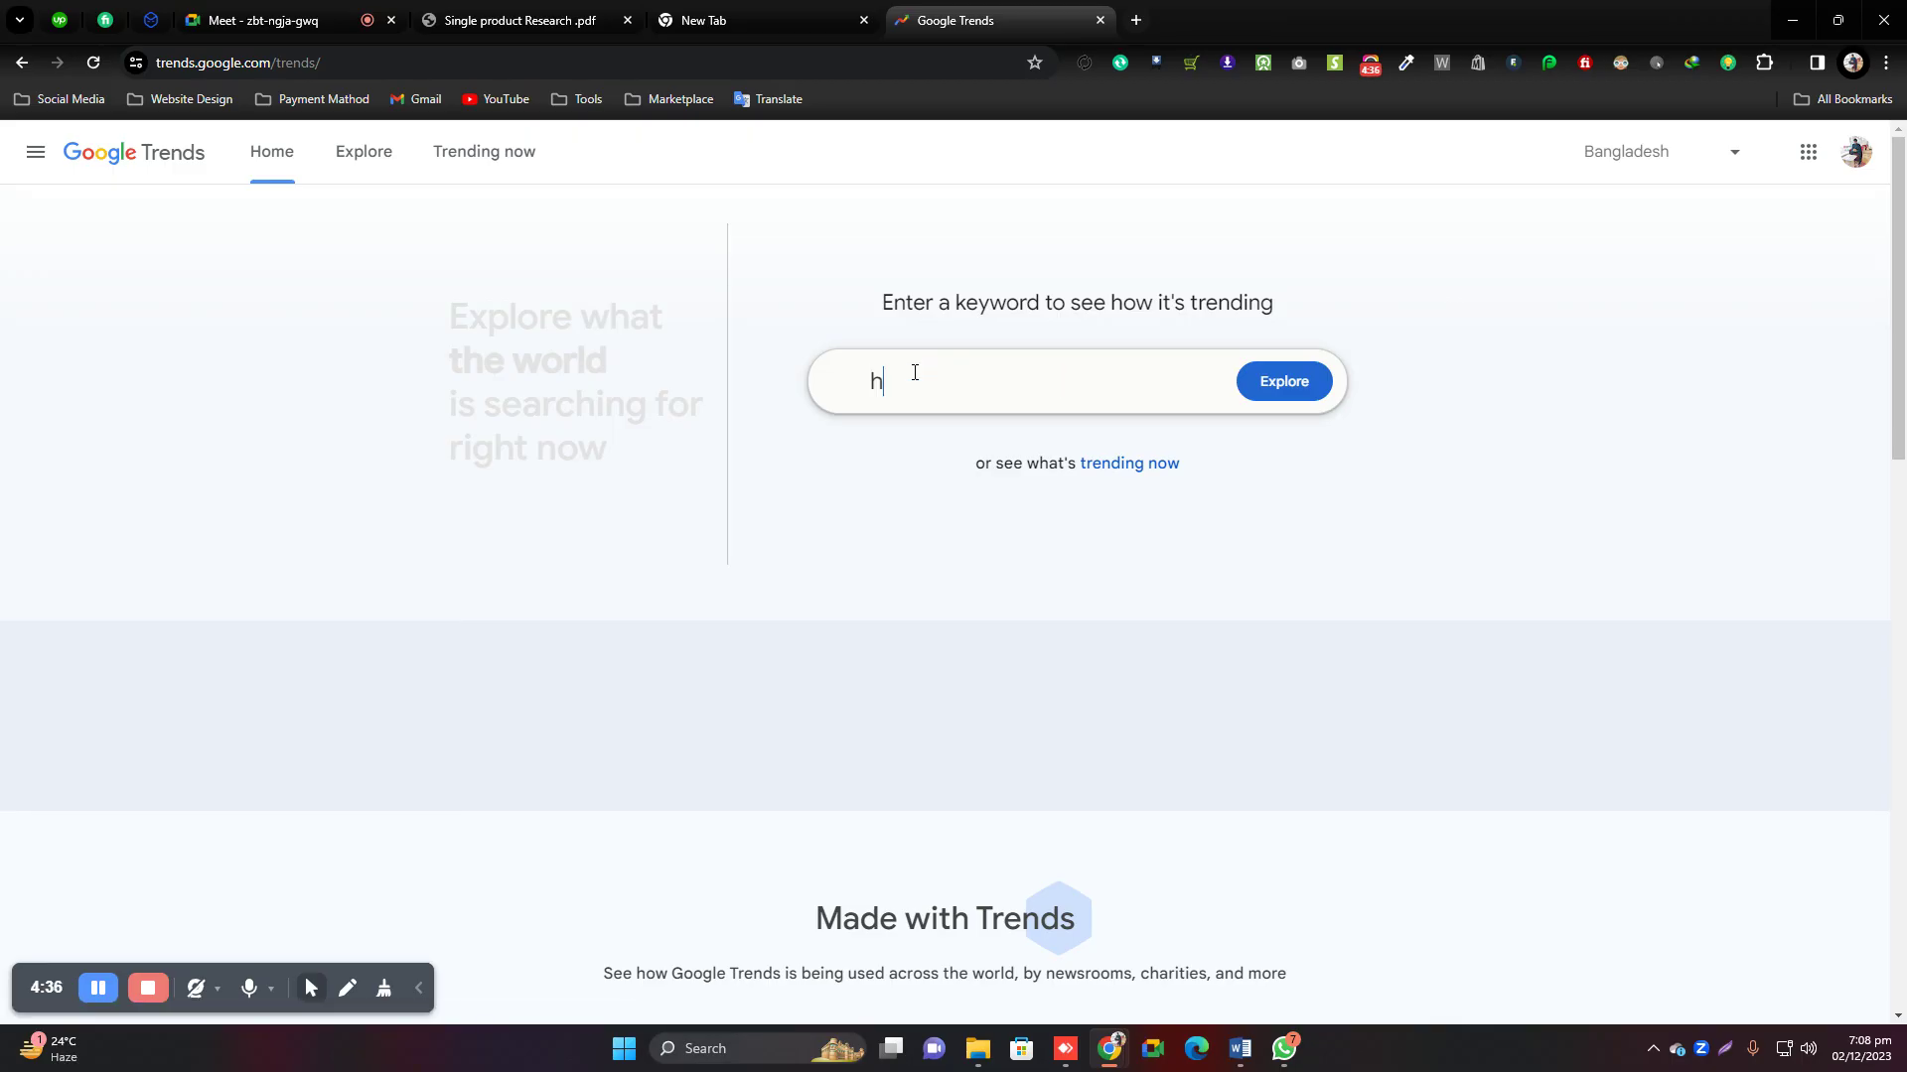
text(ome decore)
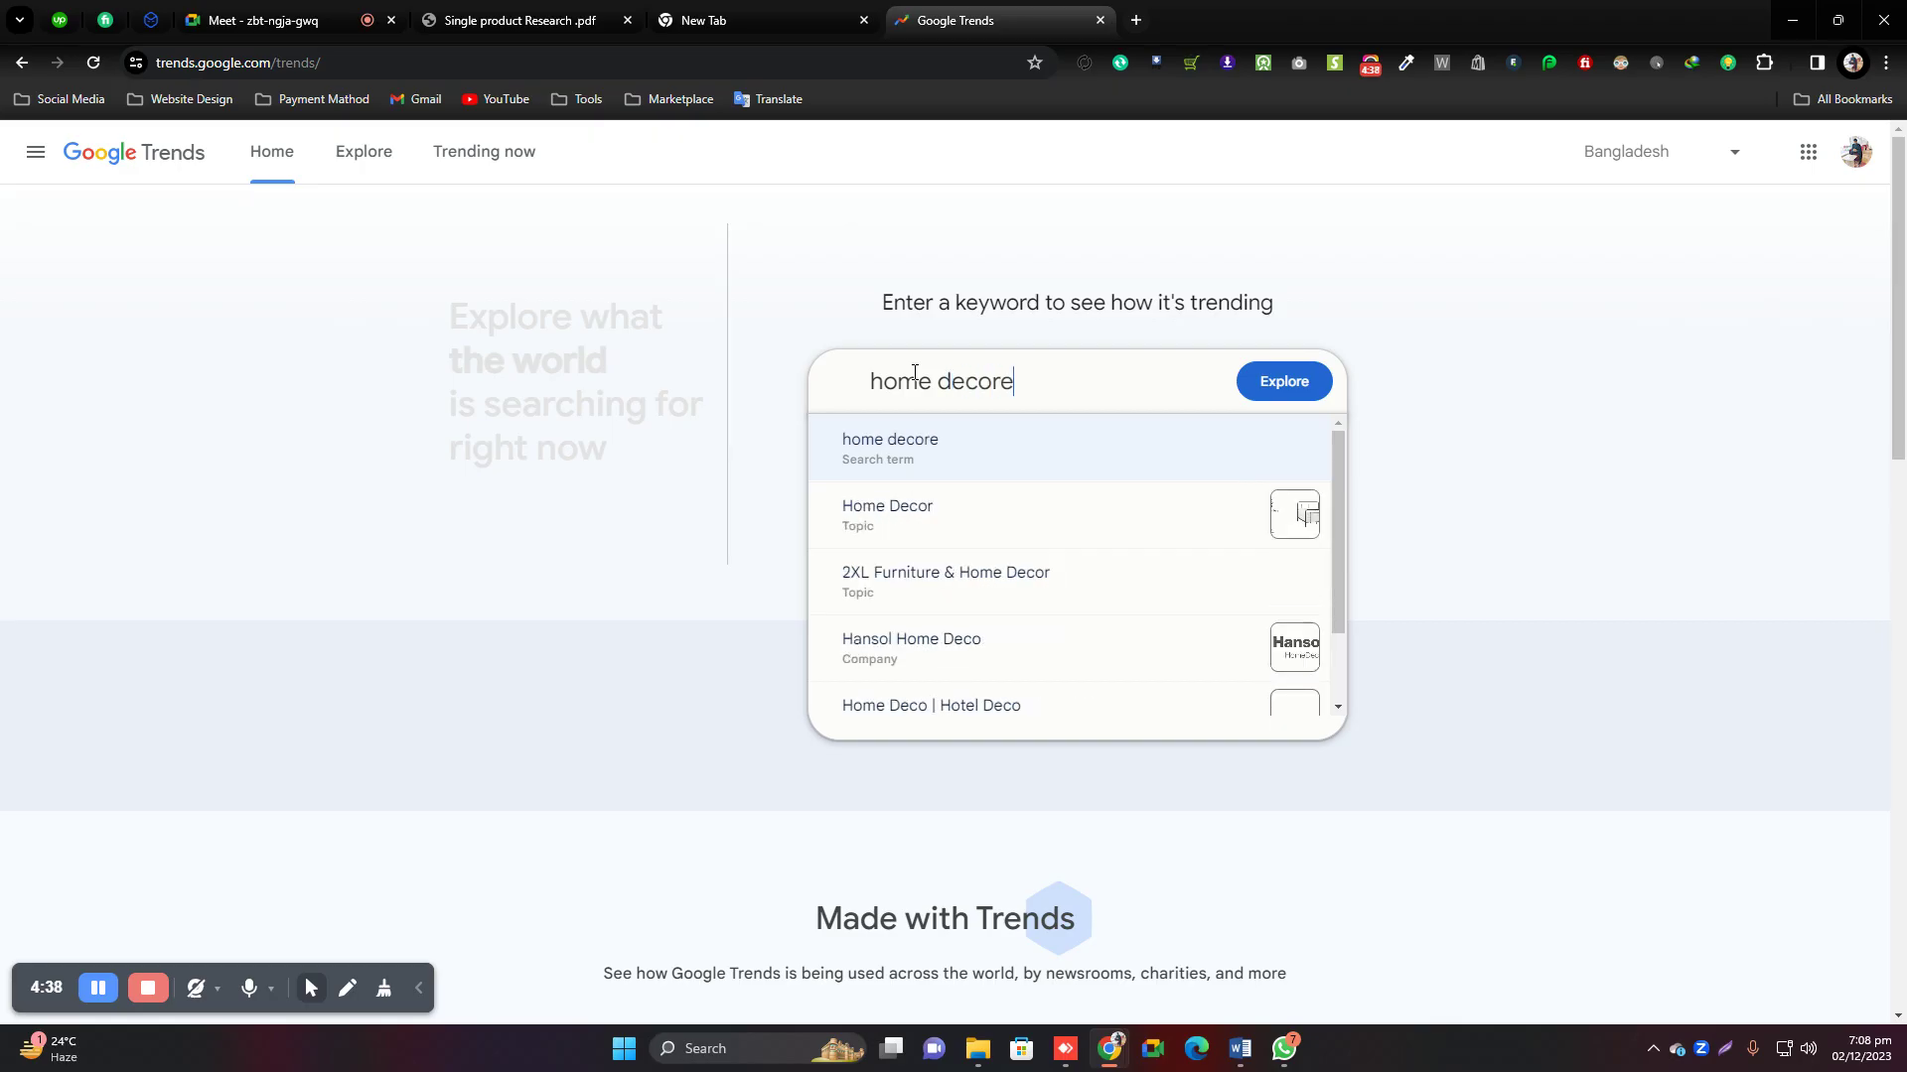
key(Return)
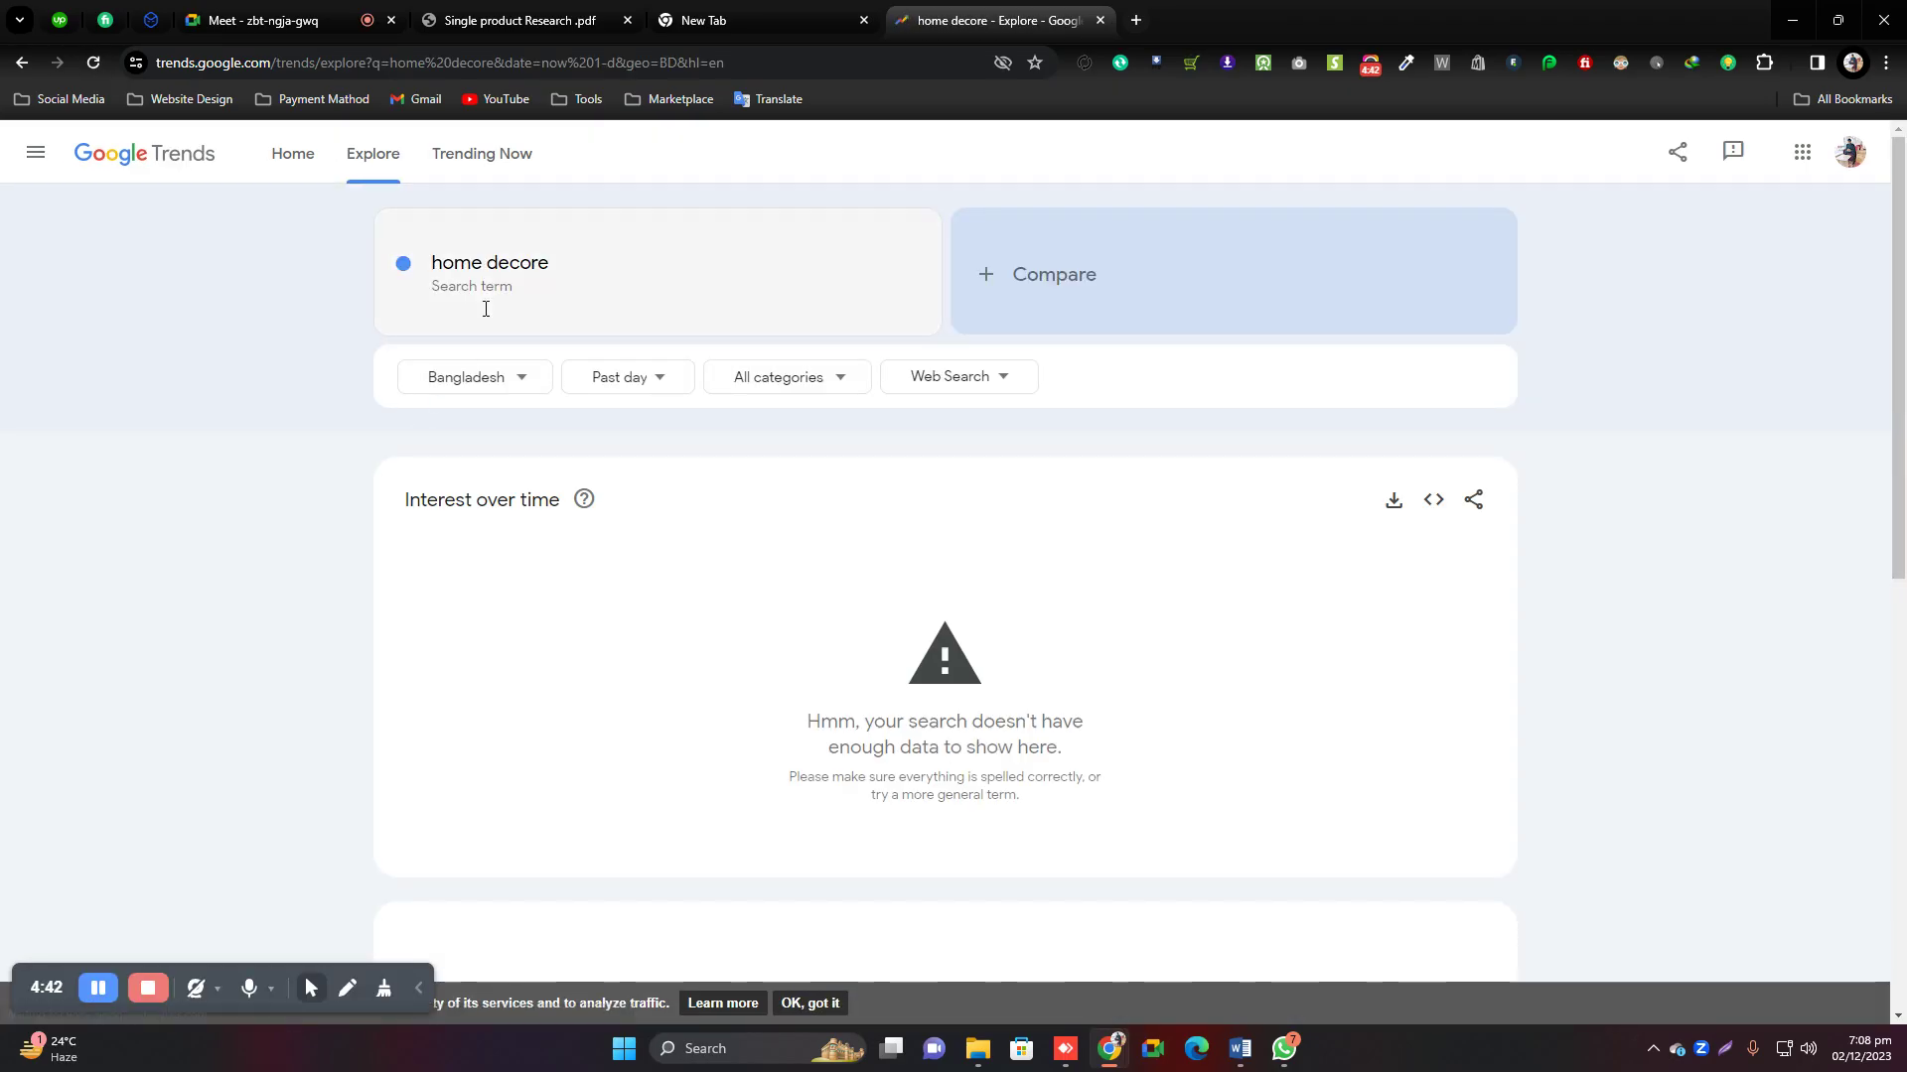
Correct the search term to "home decor" and set the region filter to Worldwide.
click(557, 264)
click(536, 277)
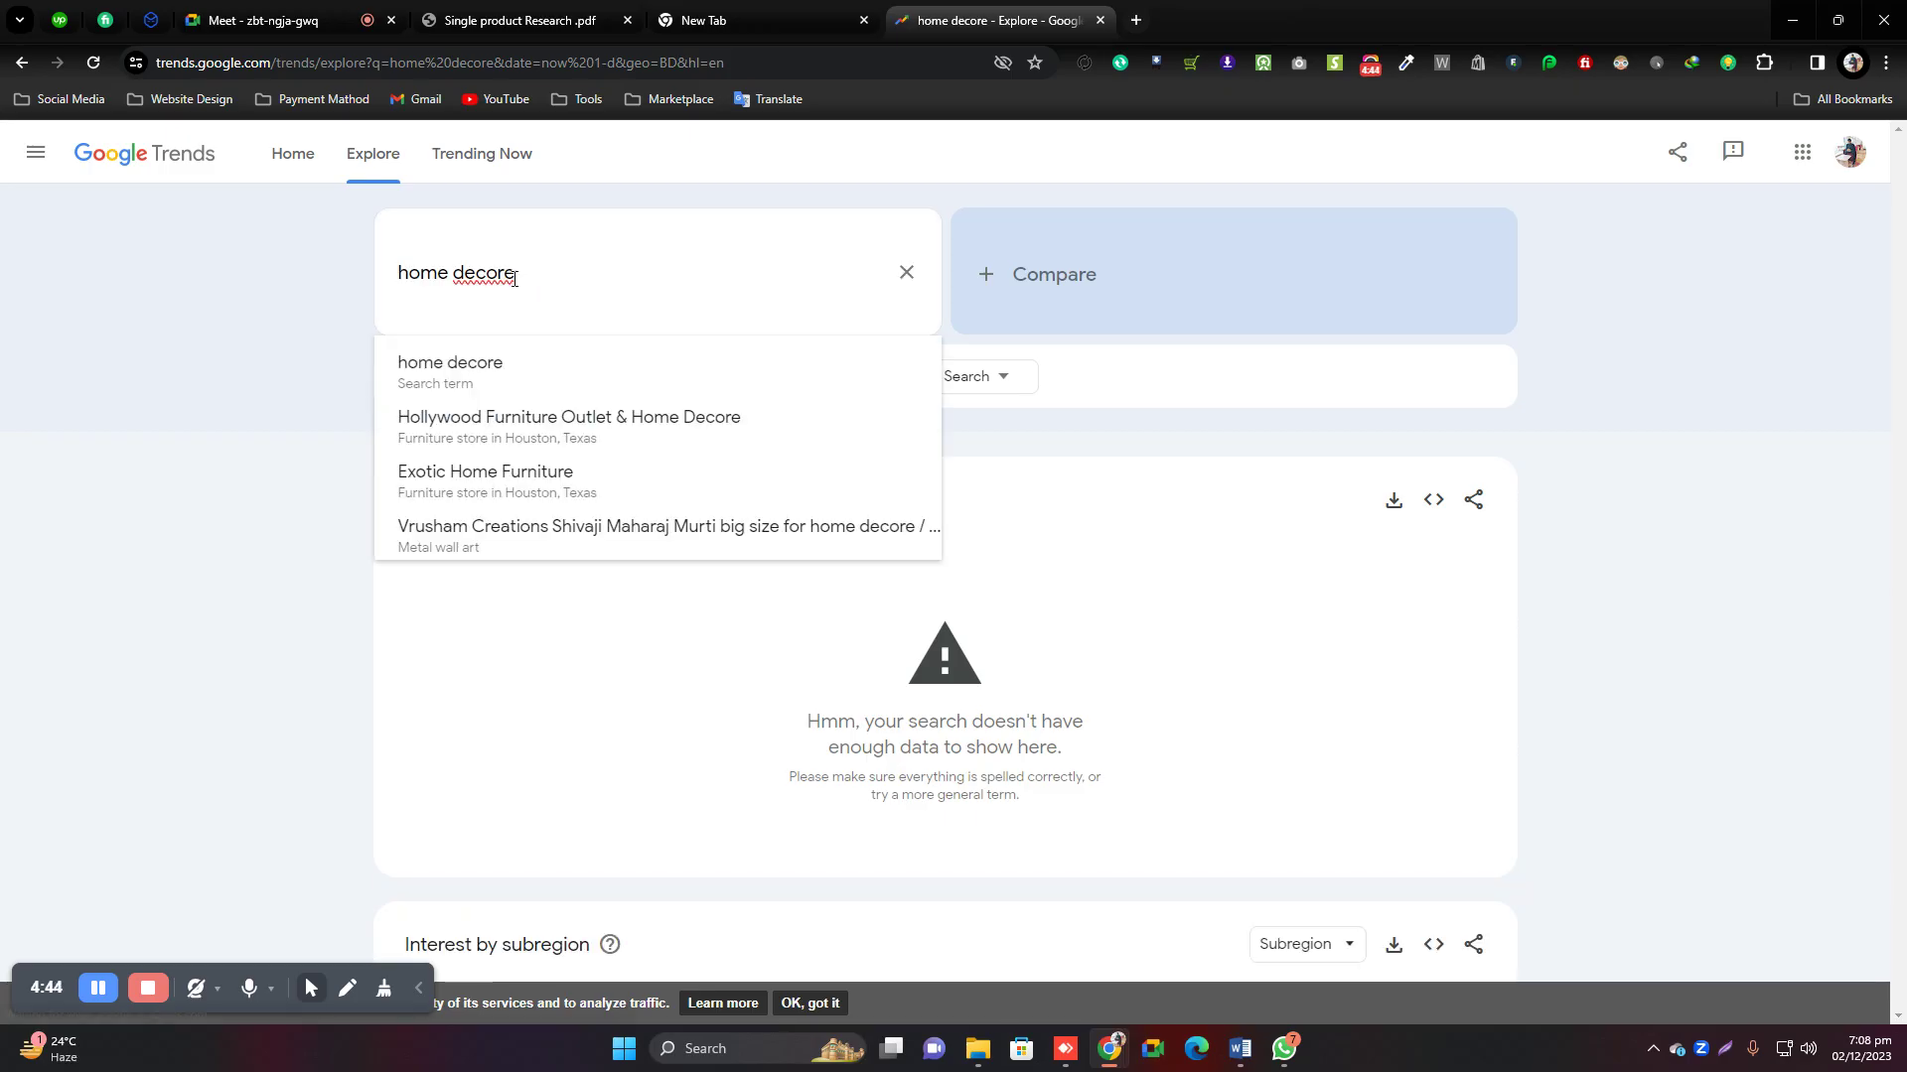
key(shift+Left)
key(BackSpace)
key(Return)
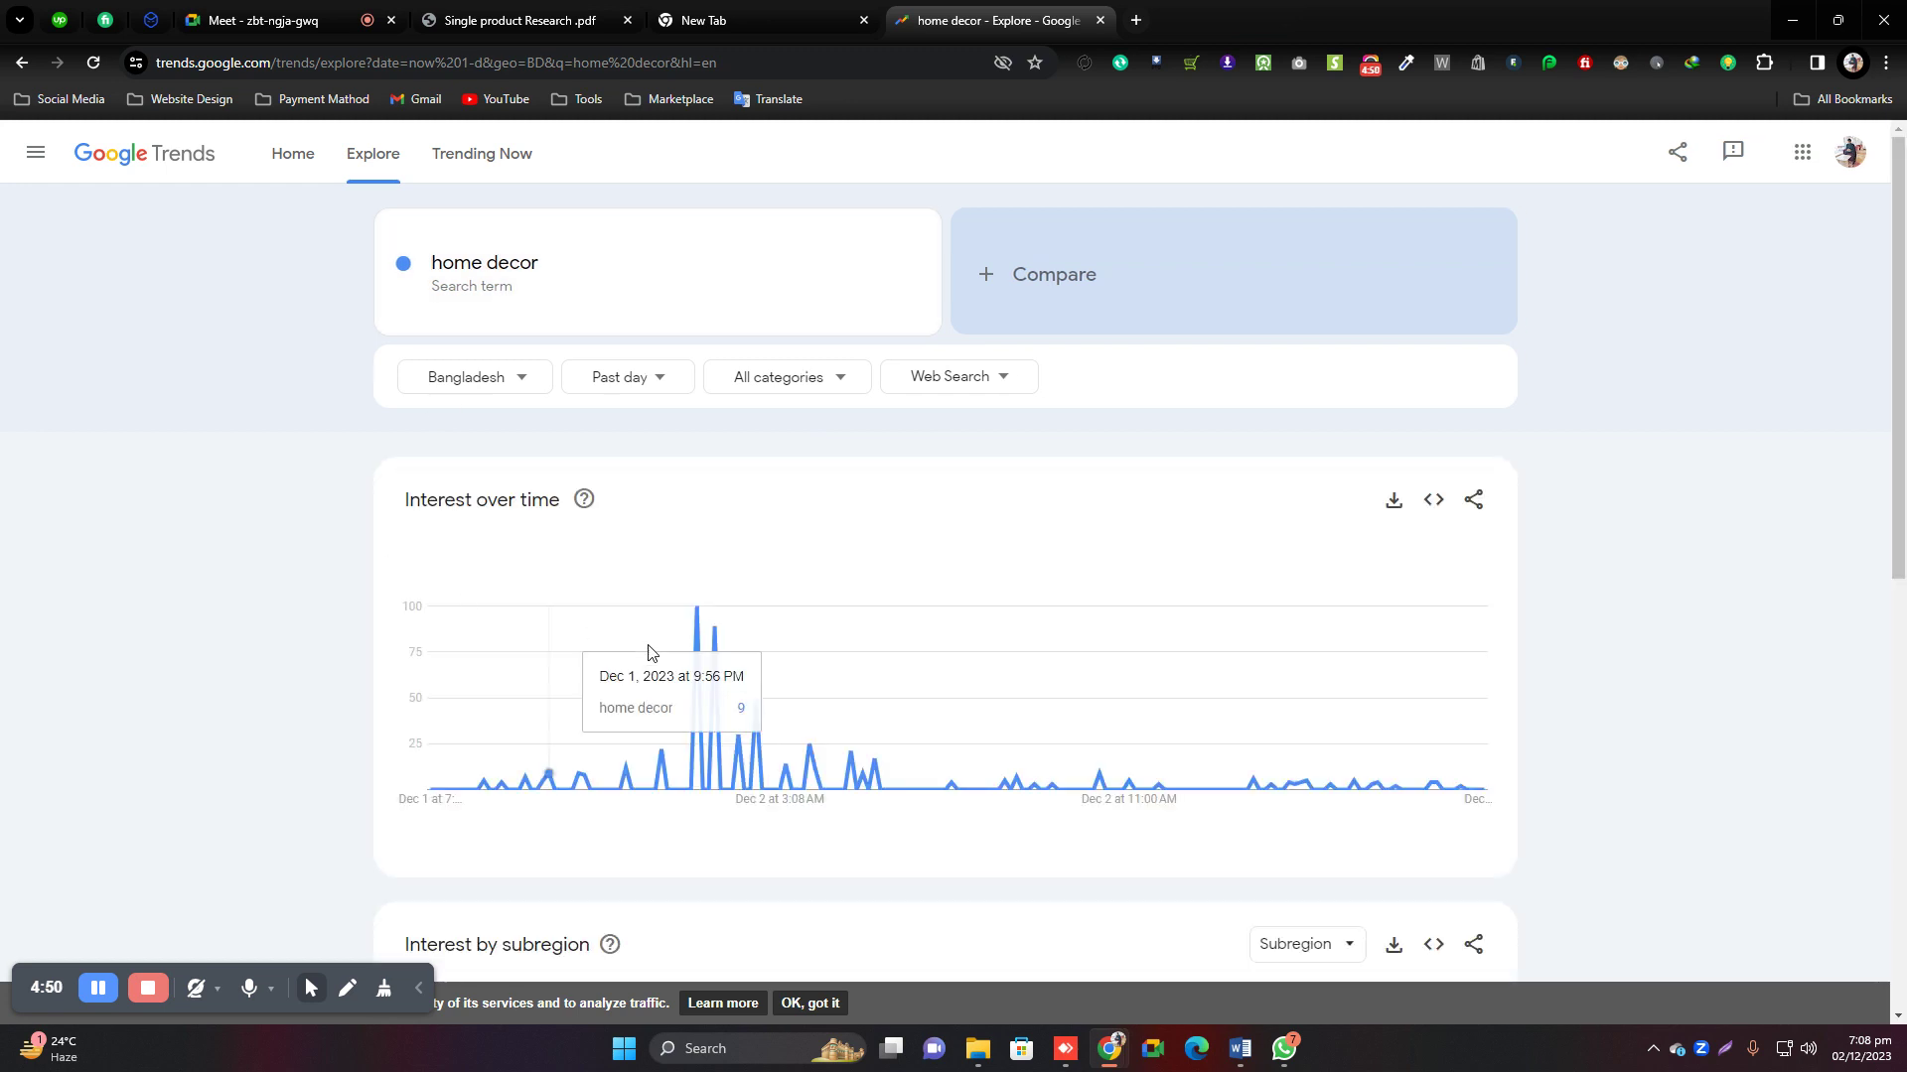
click(522, 377)
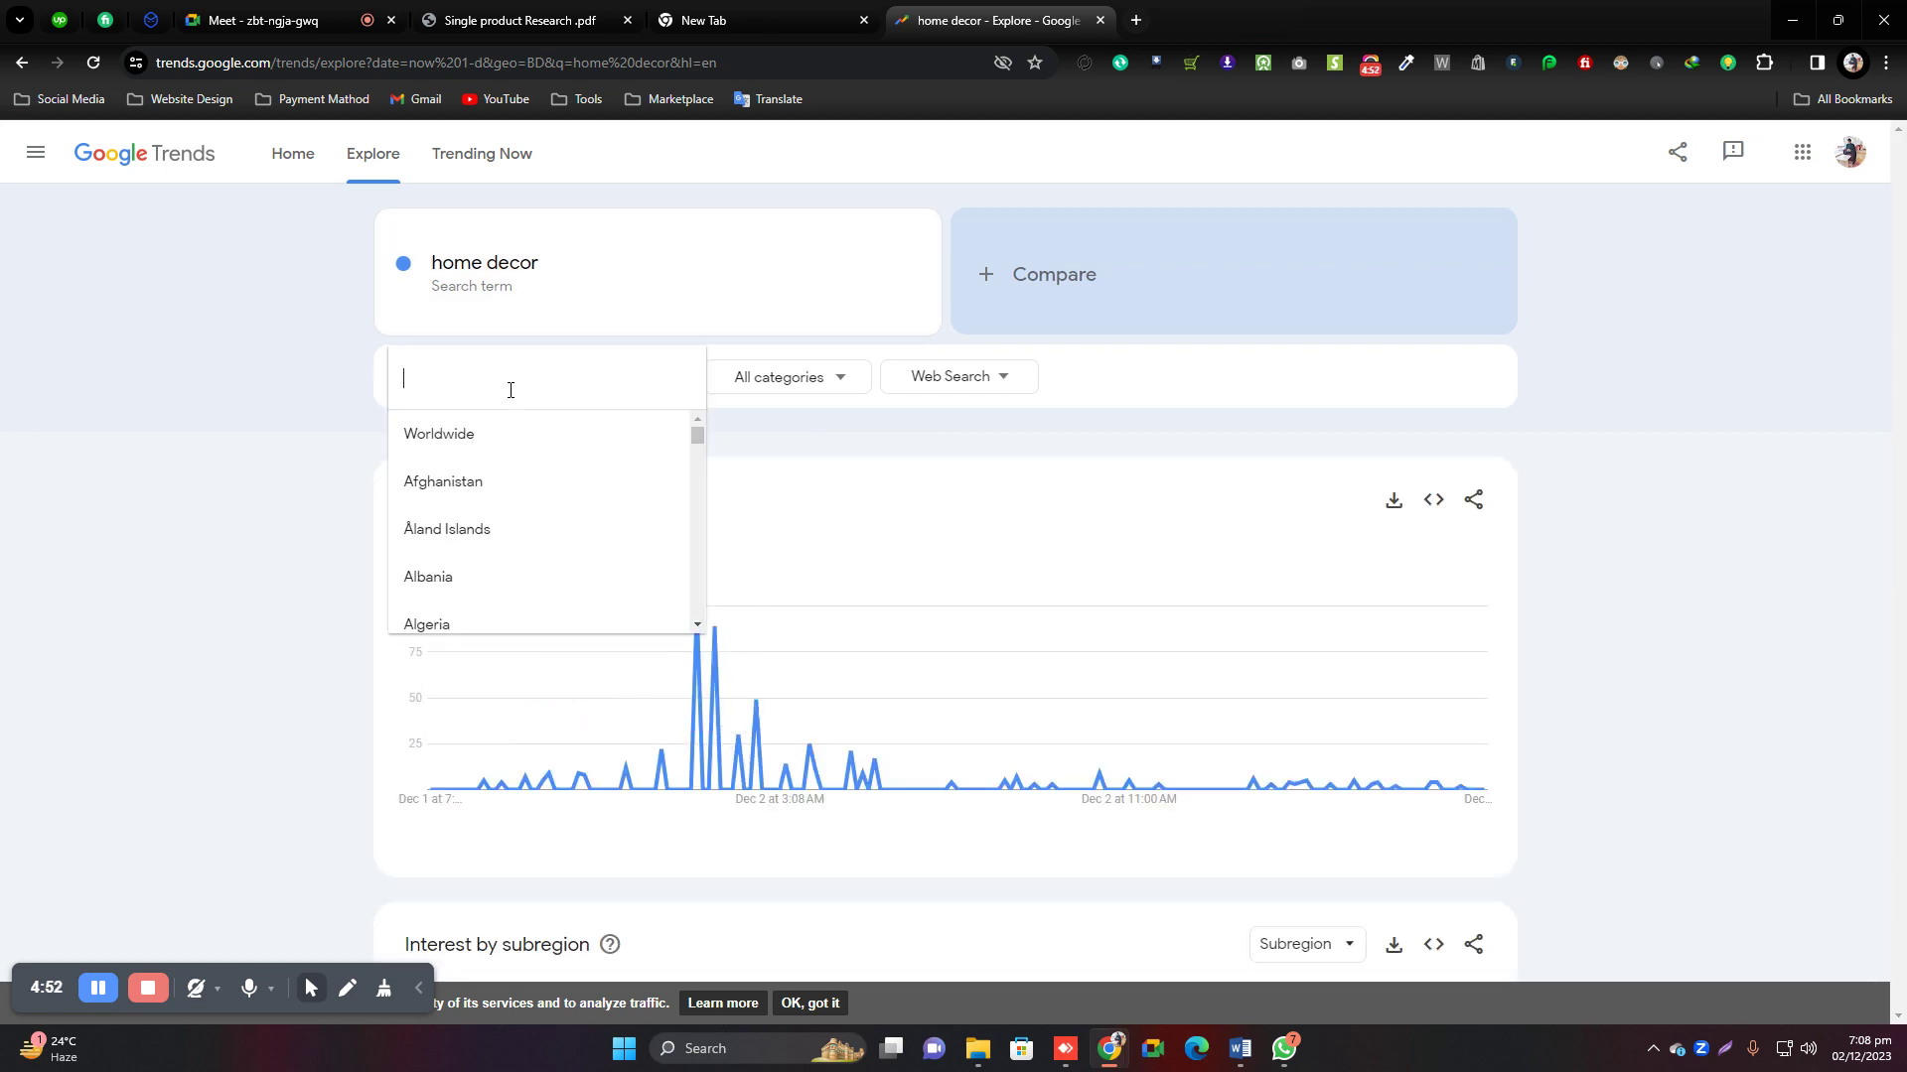
click(477, 456)
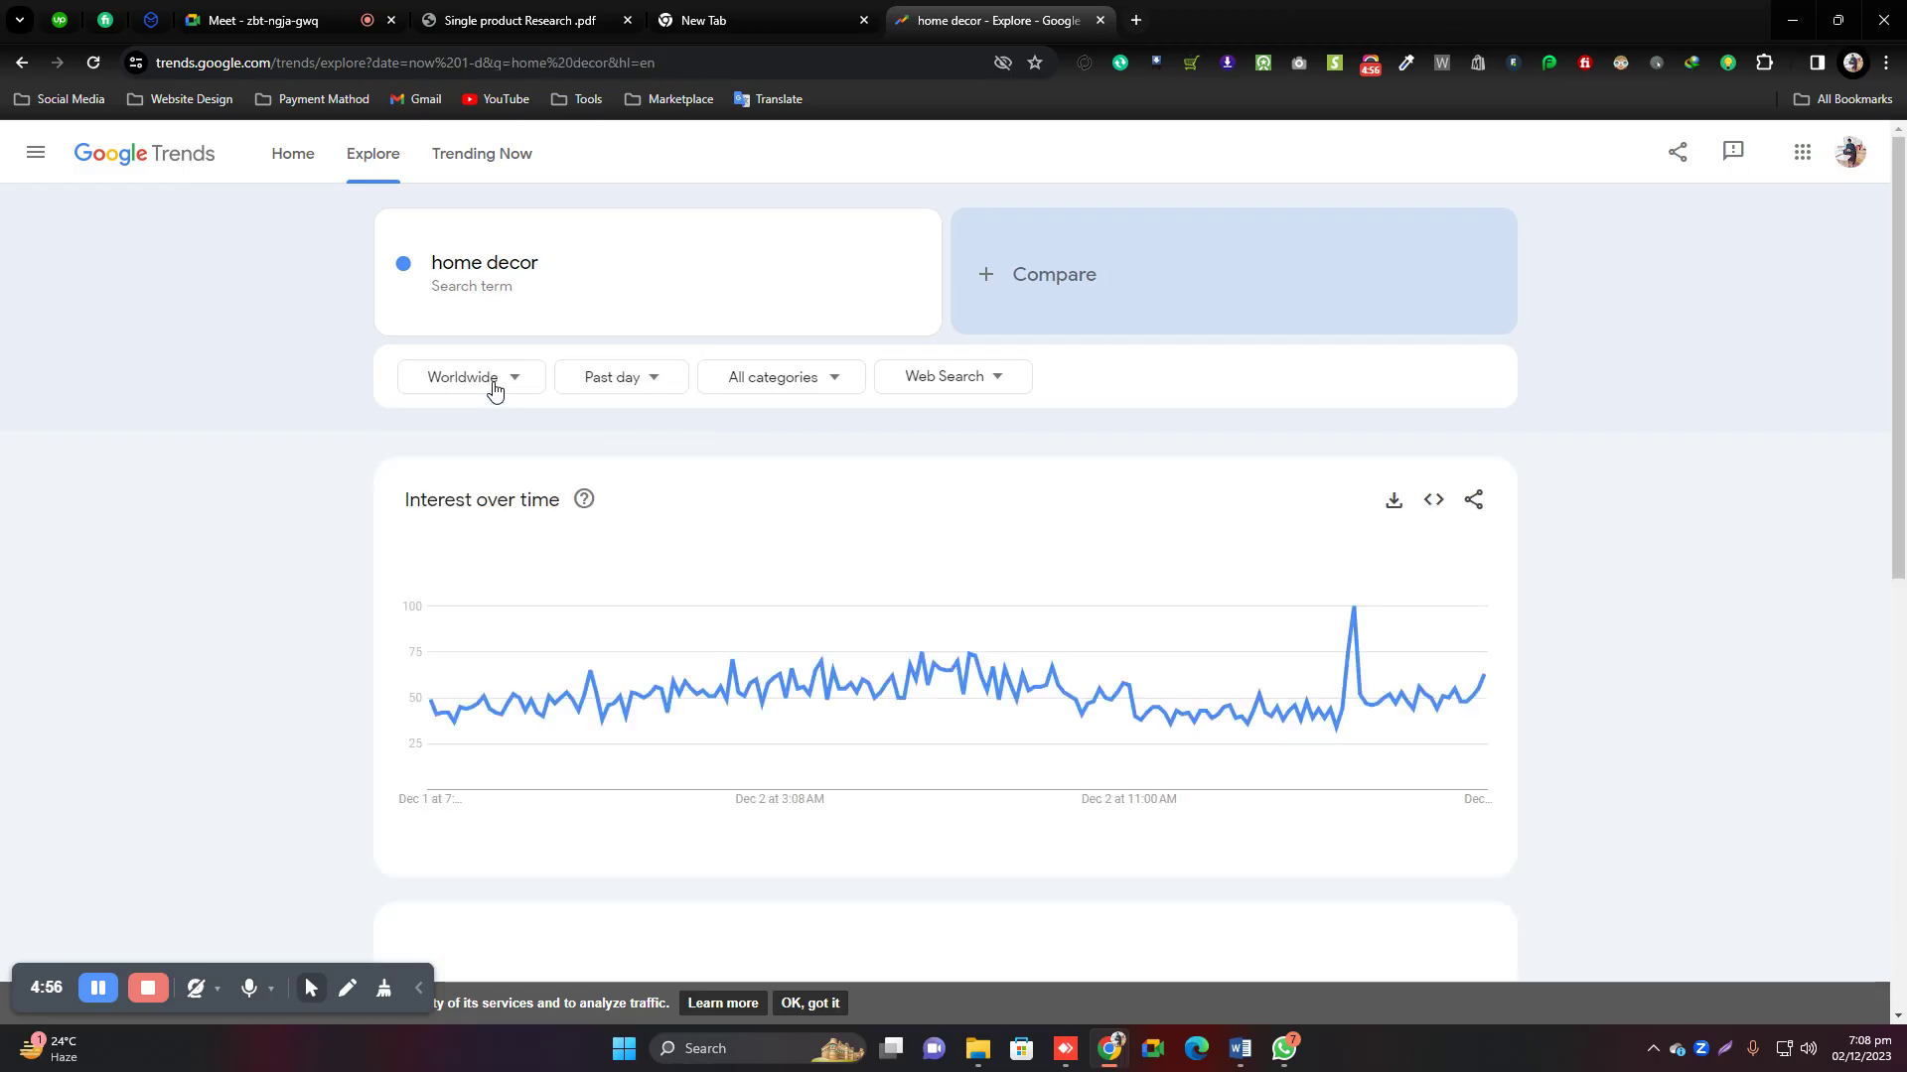
Try the region filter with U.S. Outlying Islands and with U.S. Virgin Islands for the home decor term.
click(492, 385)
scroll(467, 533, down, 20)
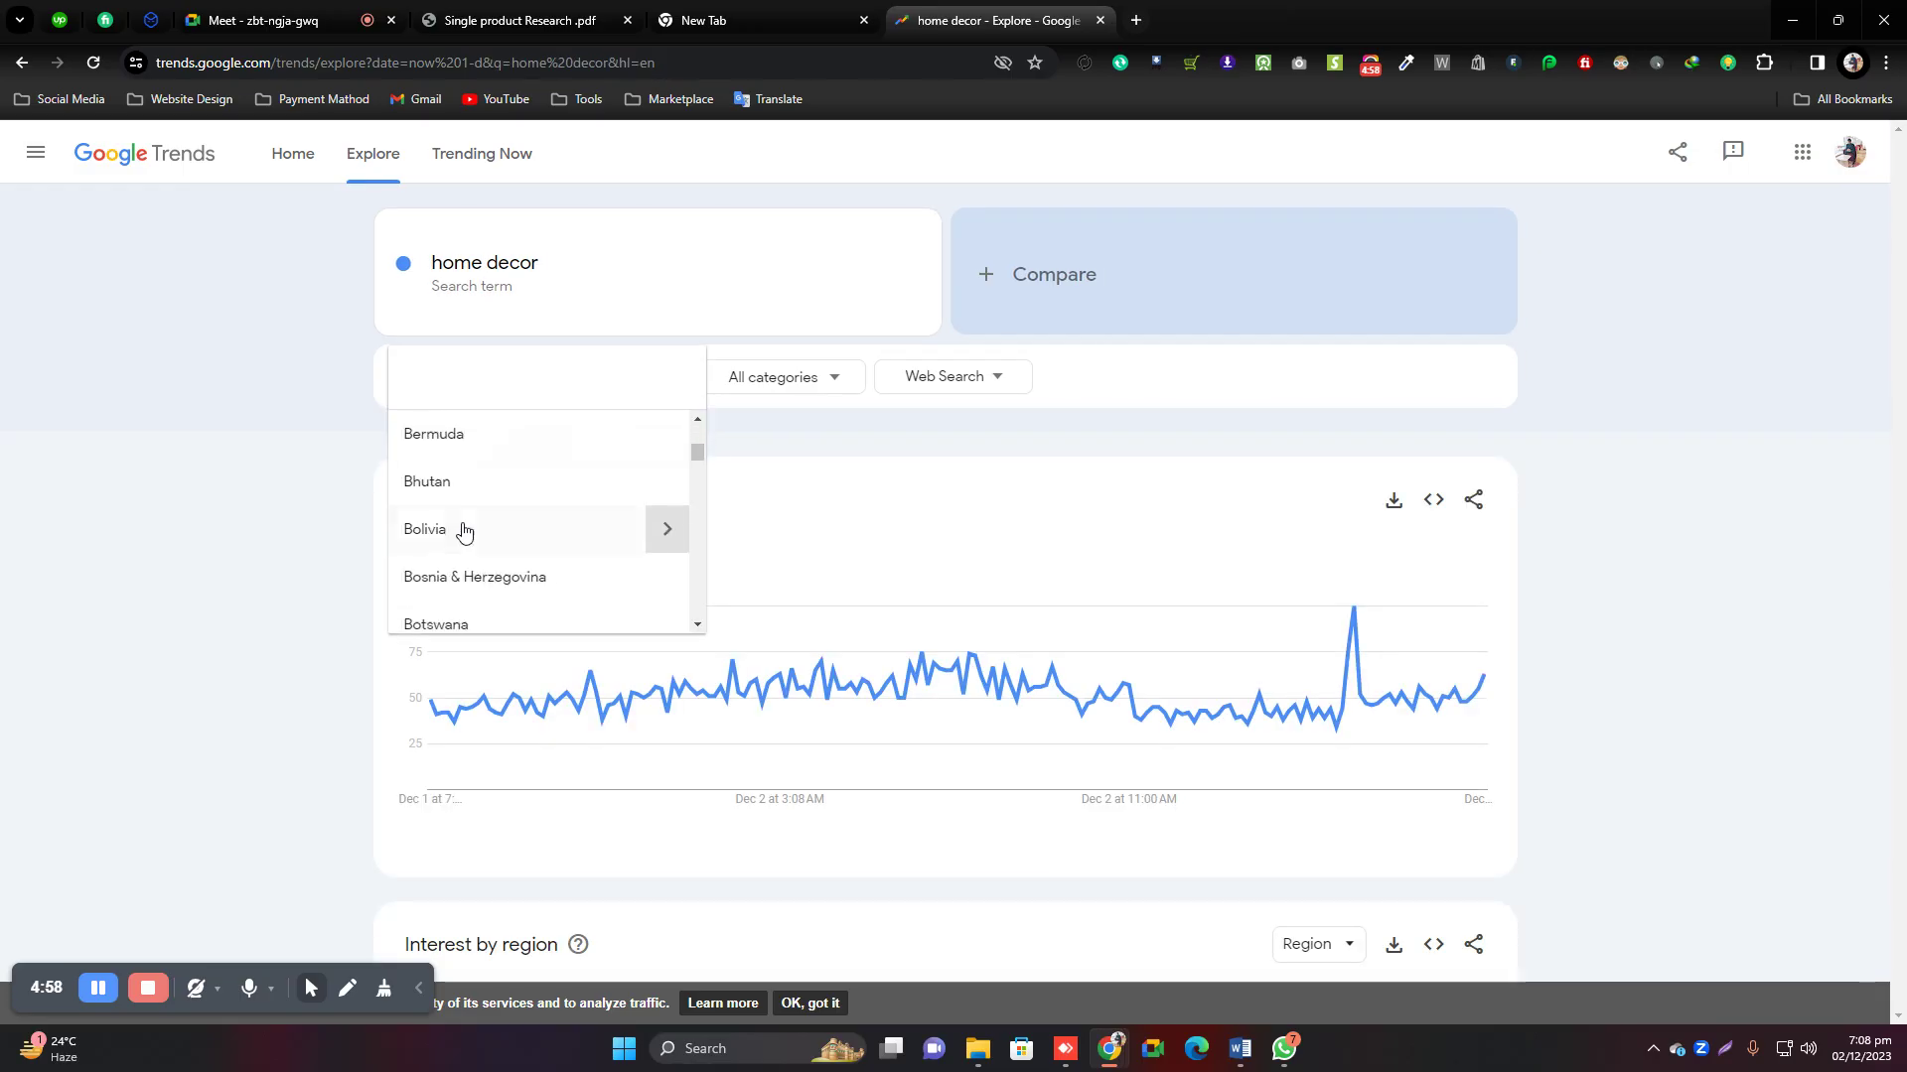
scroll(463, 531, down, 20)
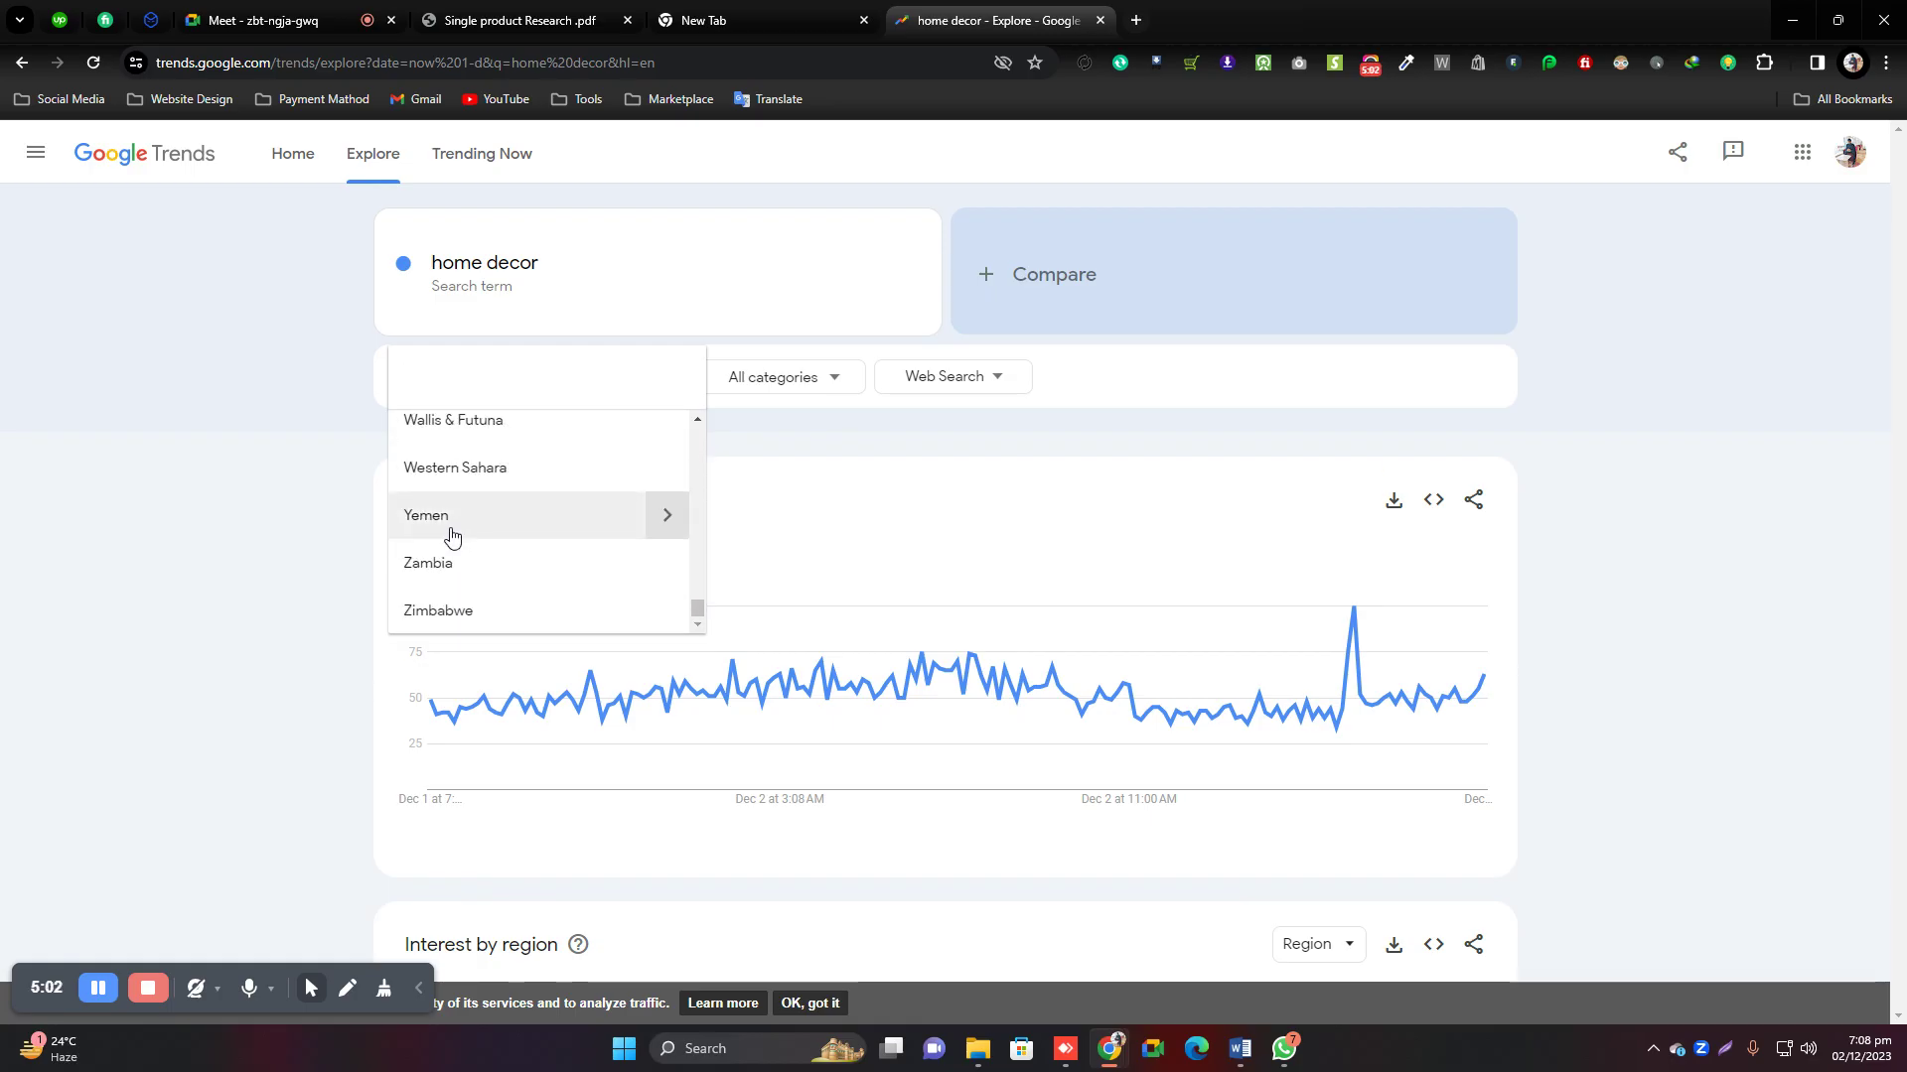
drag(698, 609, 701, 593)
scroll(699, 594, down, 5)
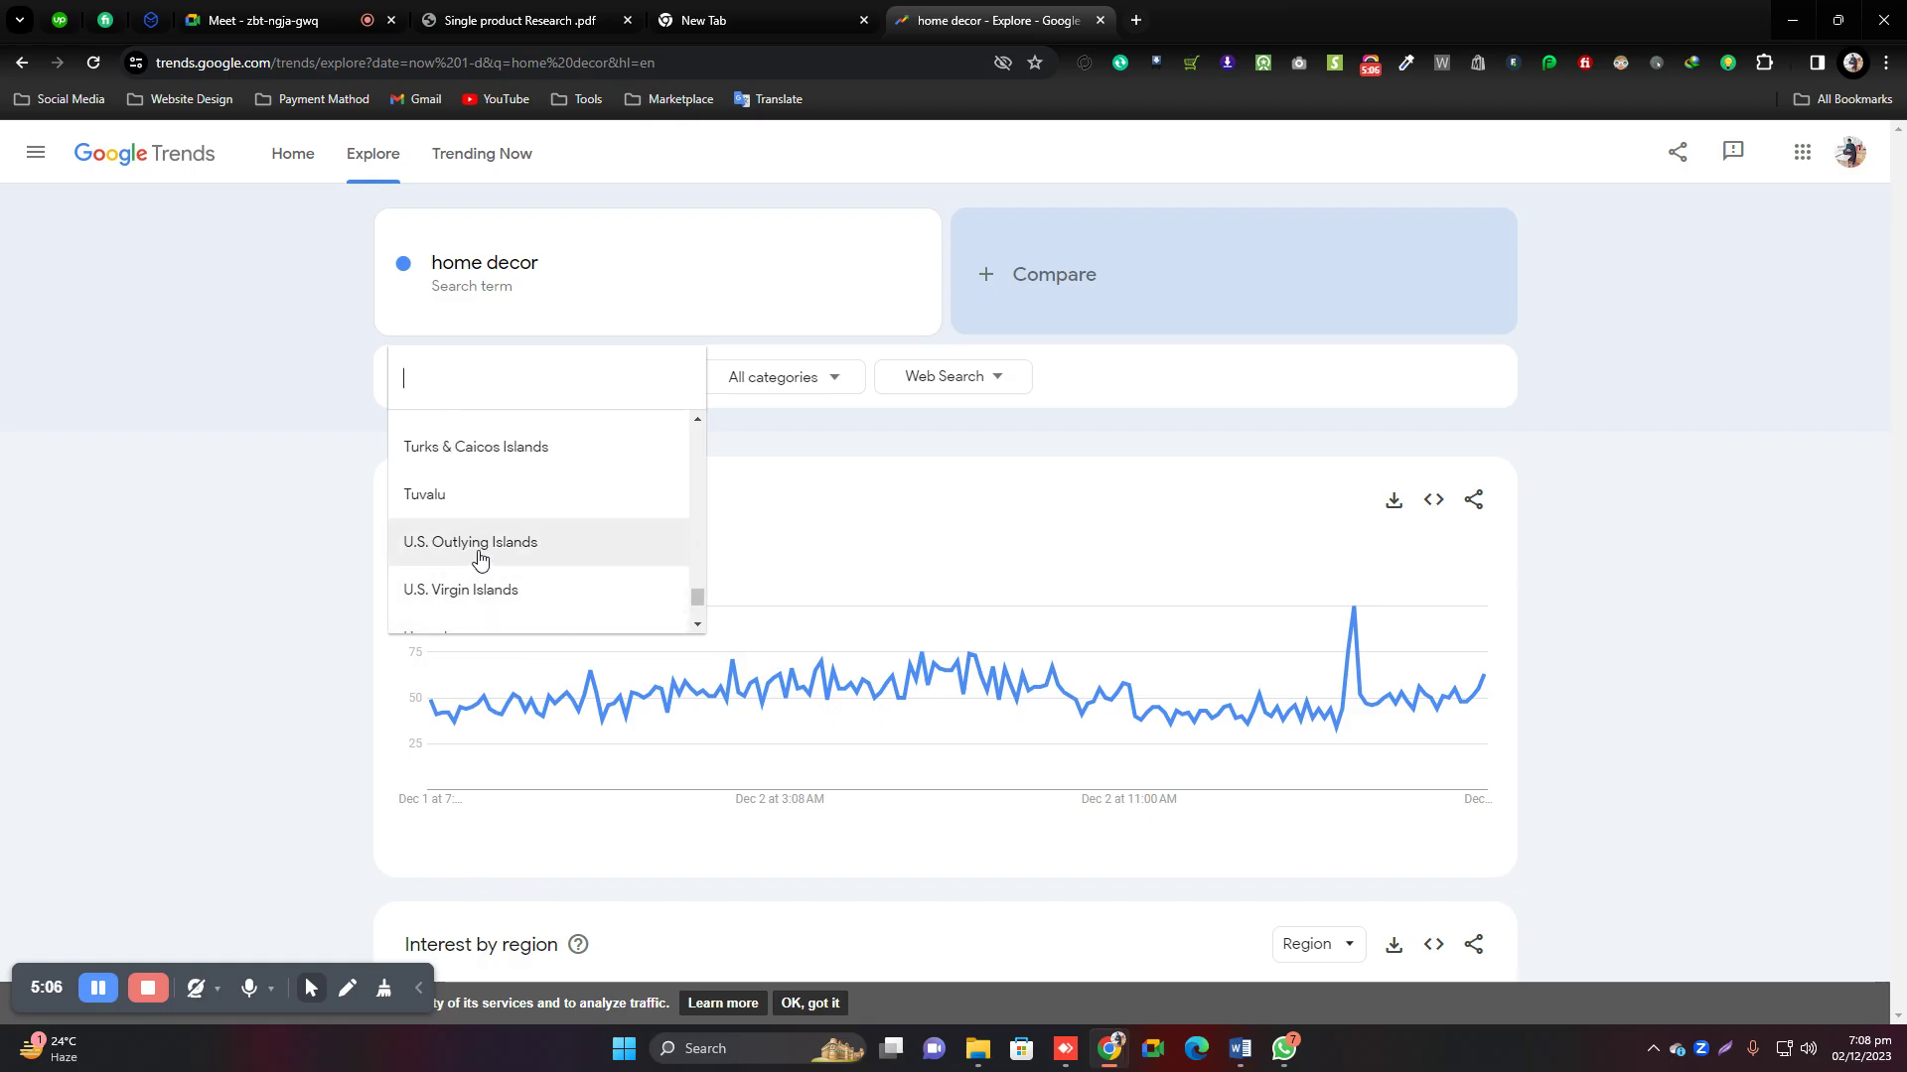
click(481, 554)
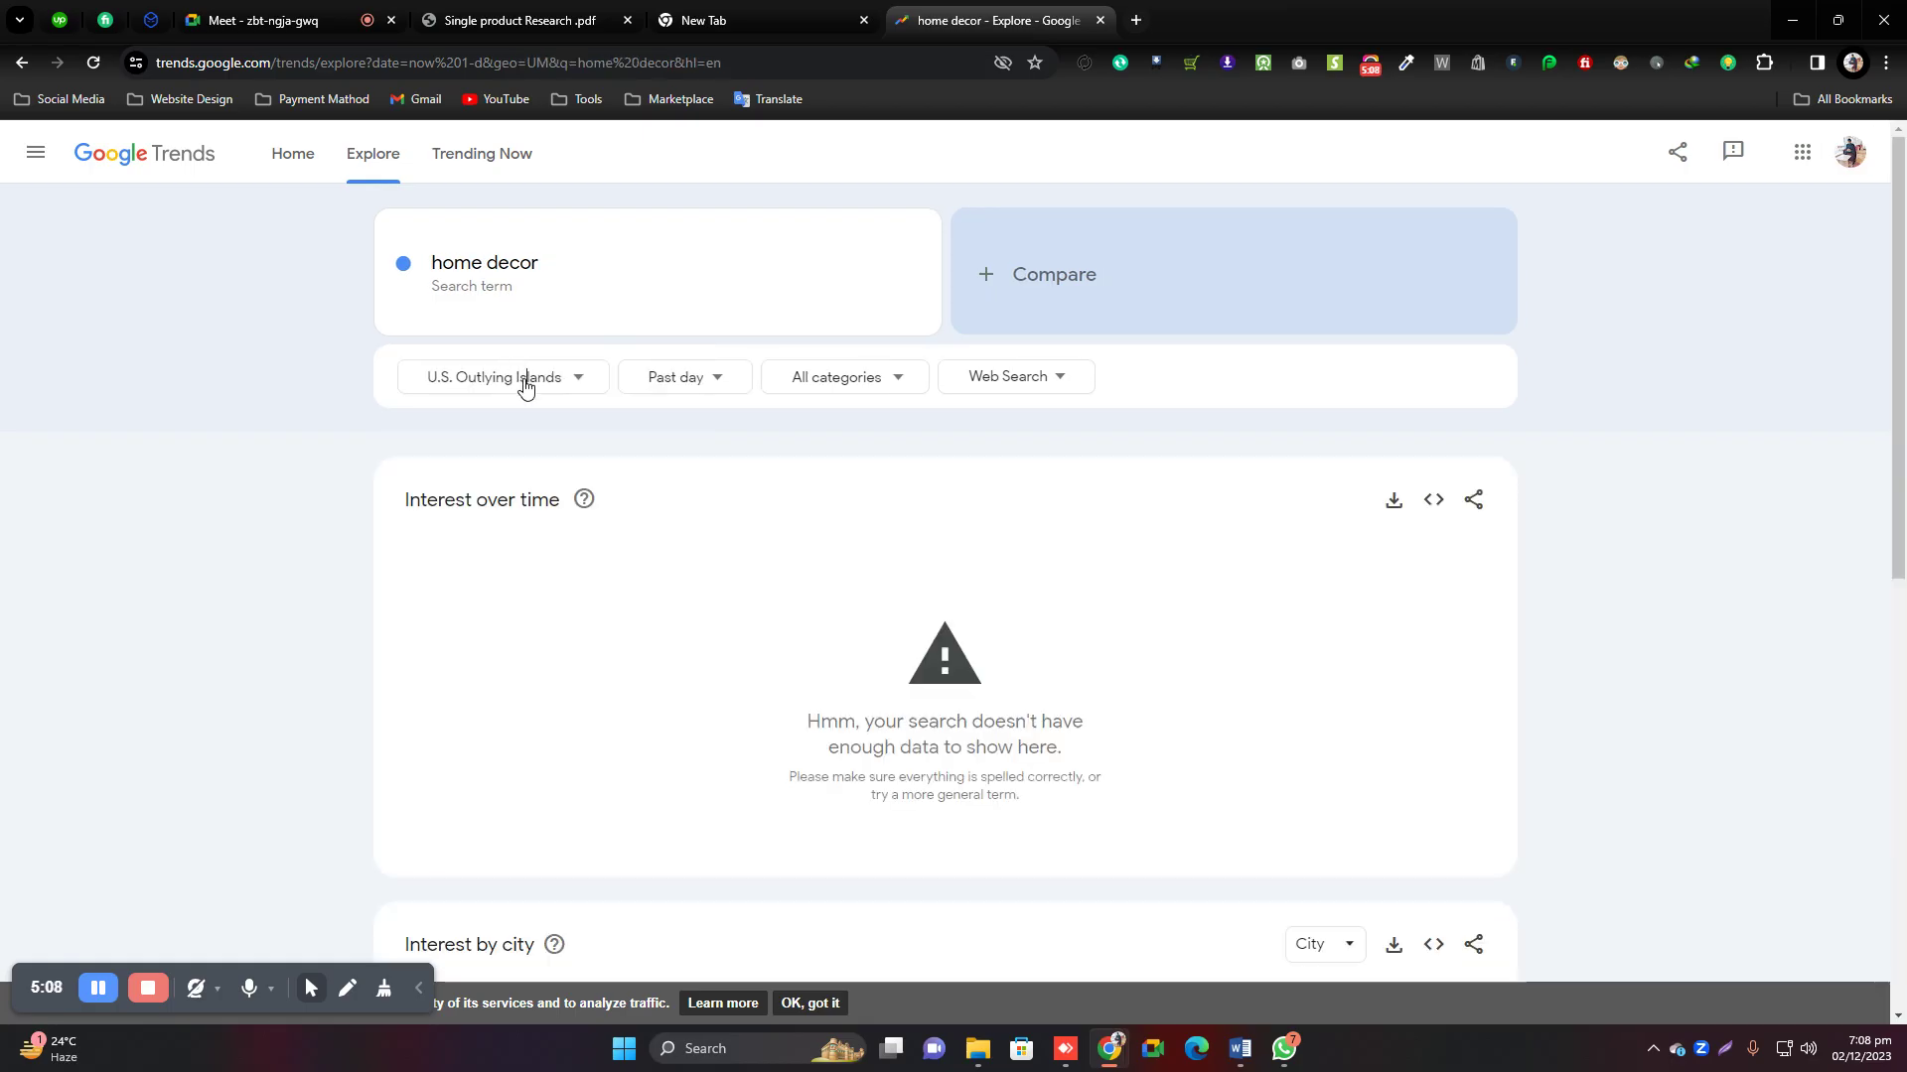
click(525, 386)
click(470, 592)
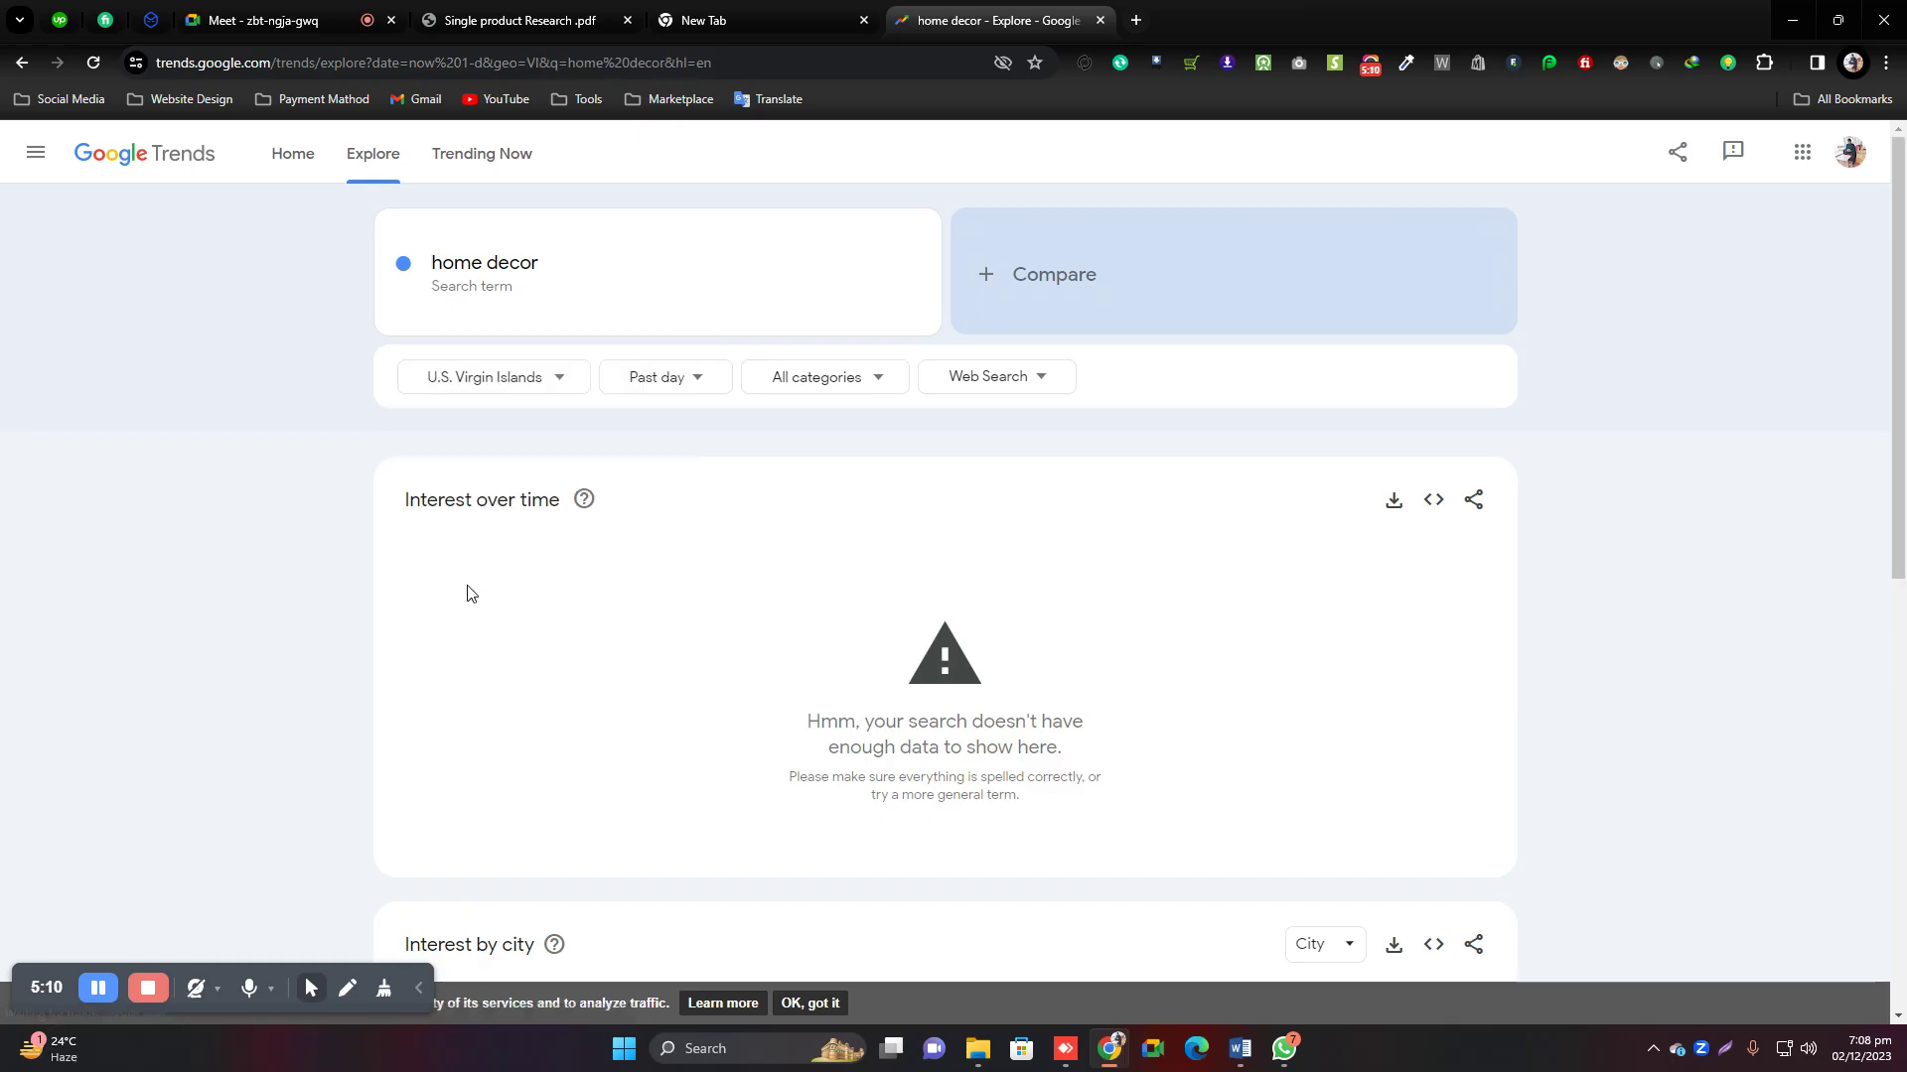
Try the Past 4 hours time range for home decor and settle on Past 90 days.
click(703, 391)
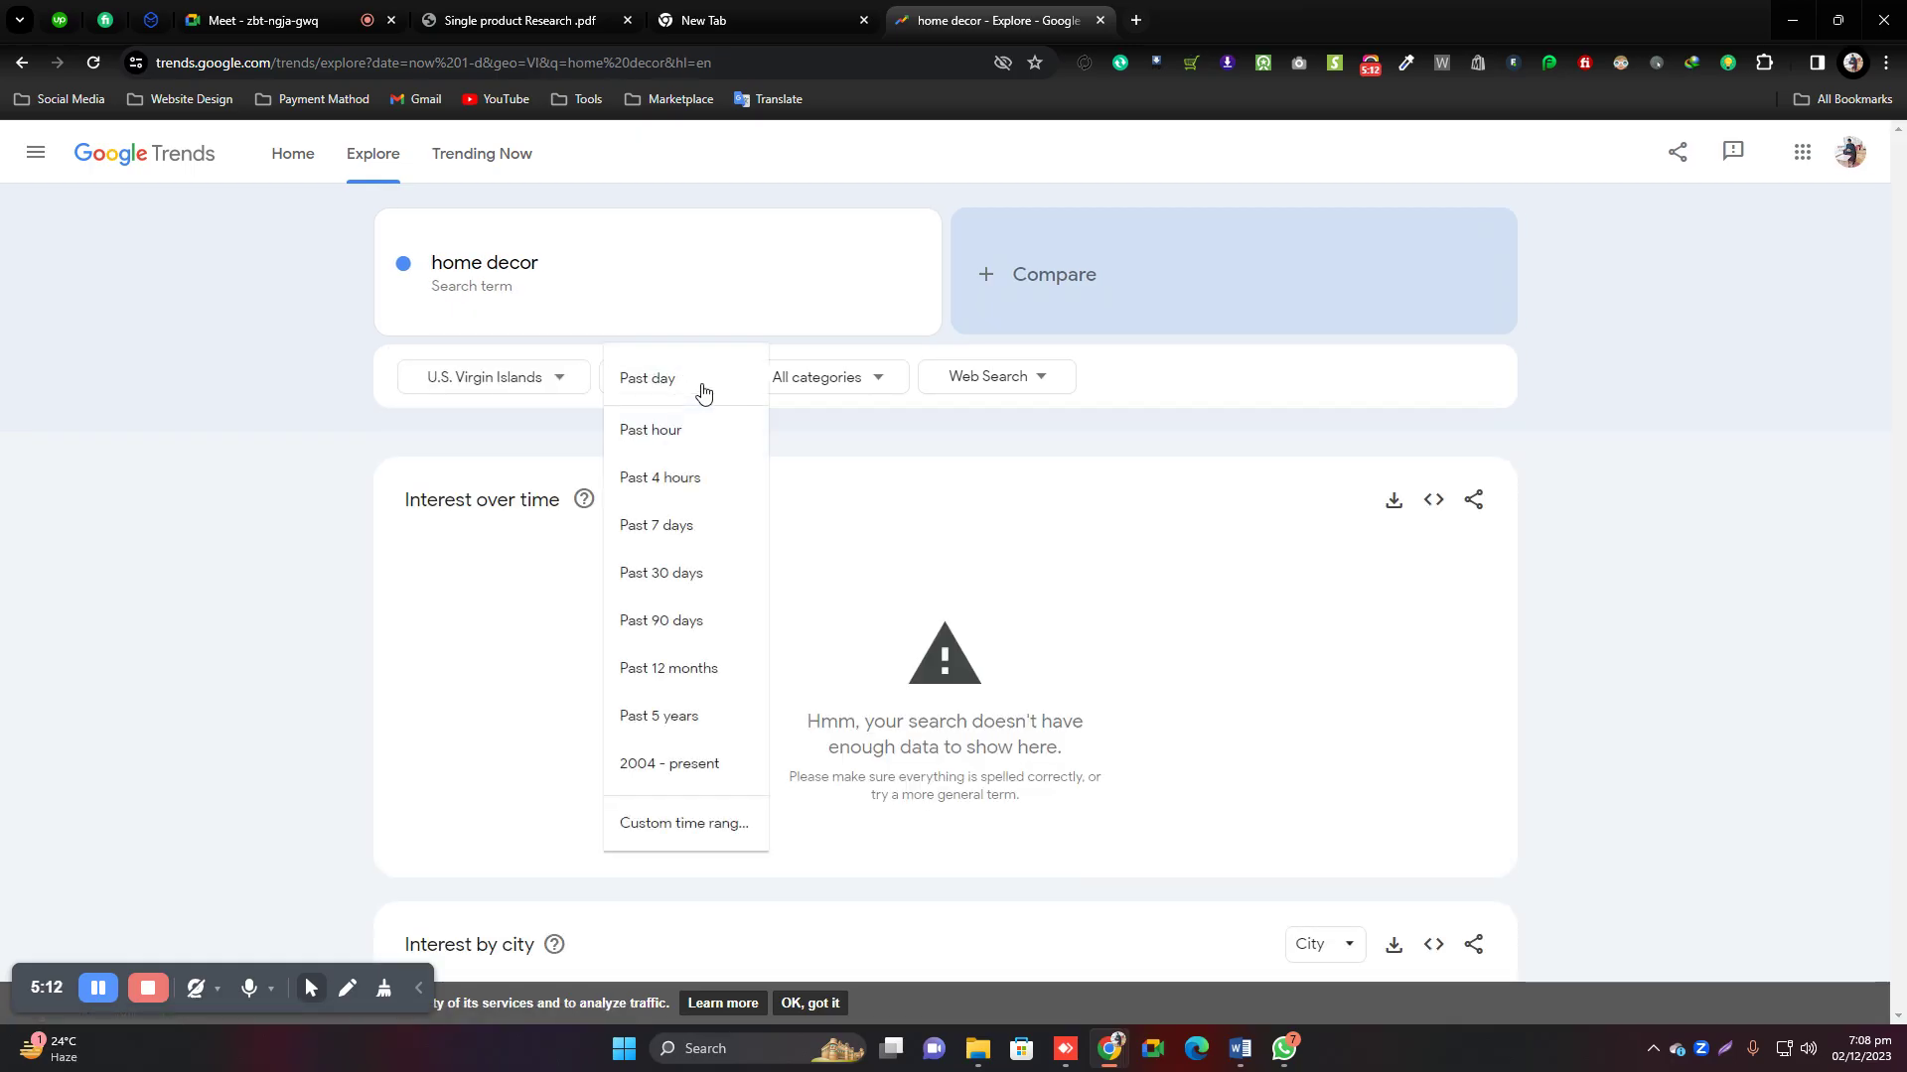
click(659, 479)
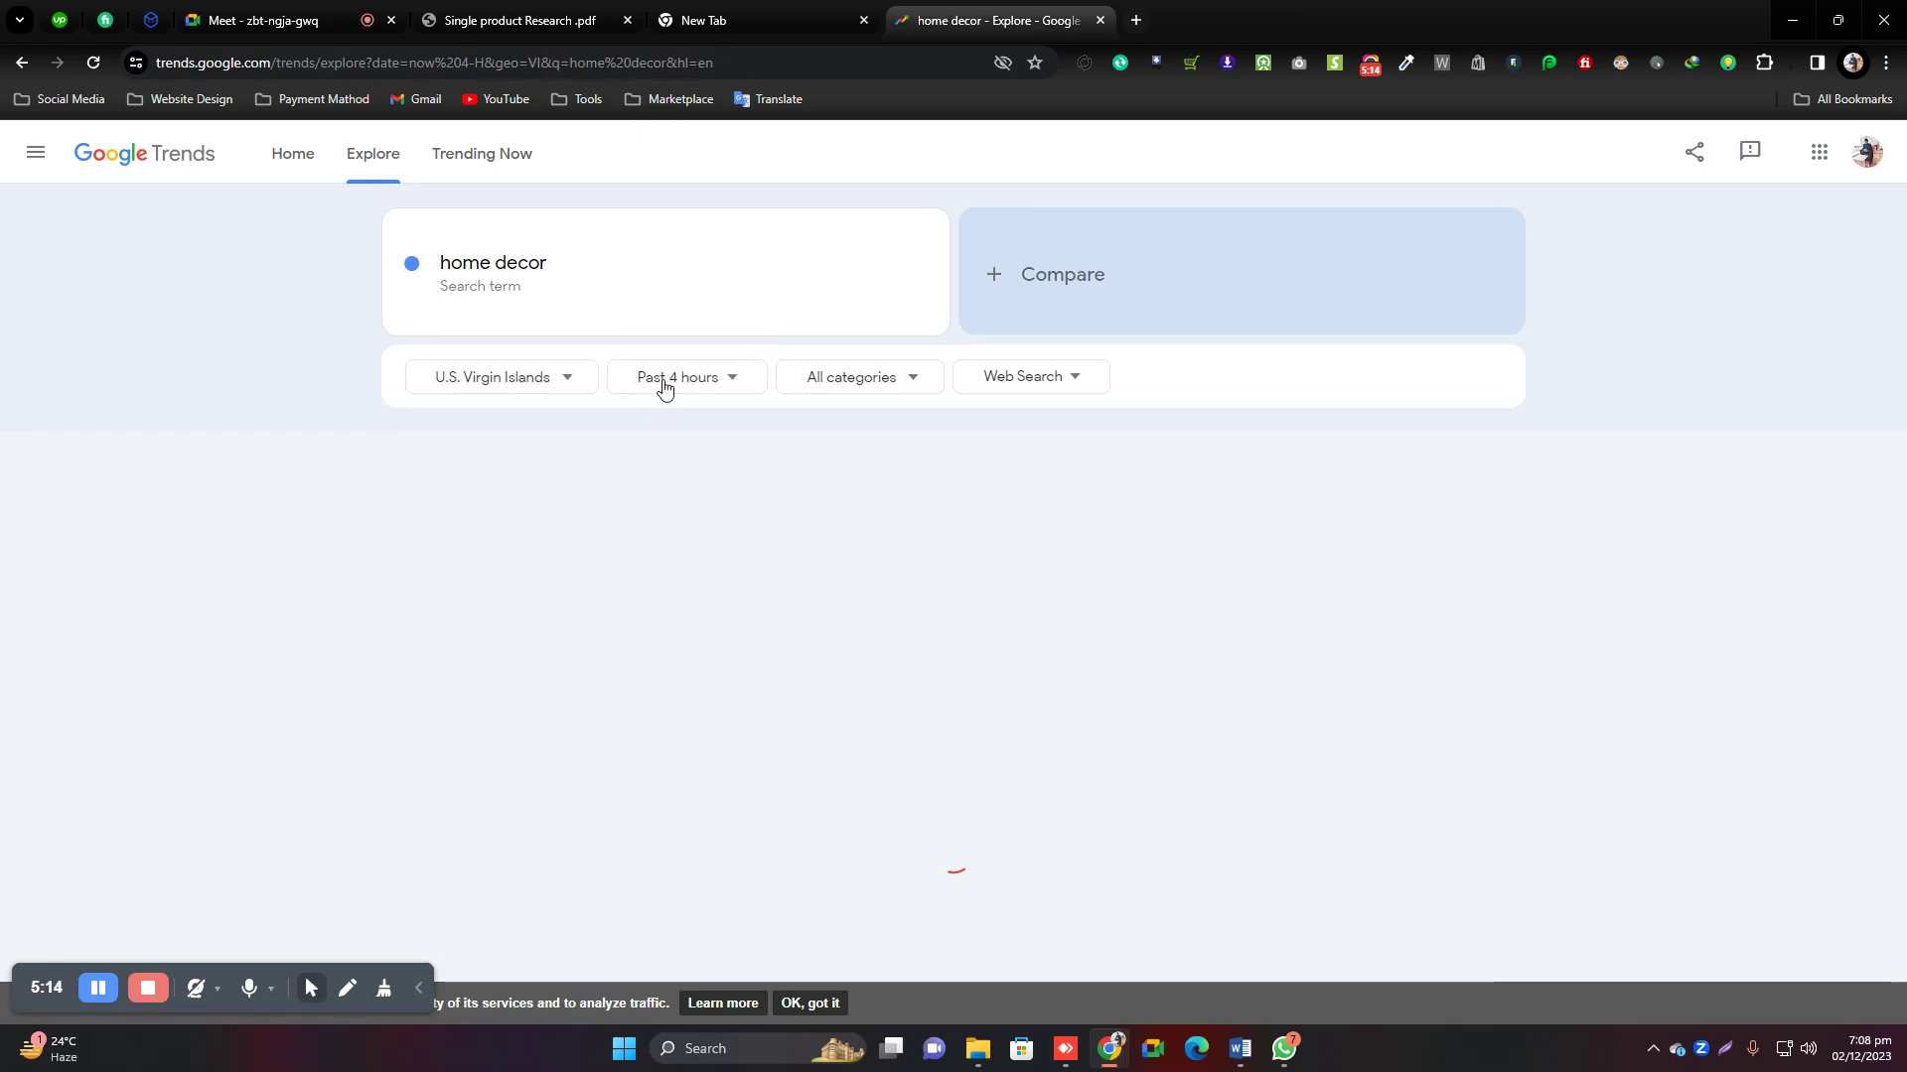
click(681, 383)
click(659, 620)
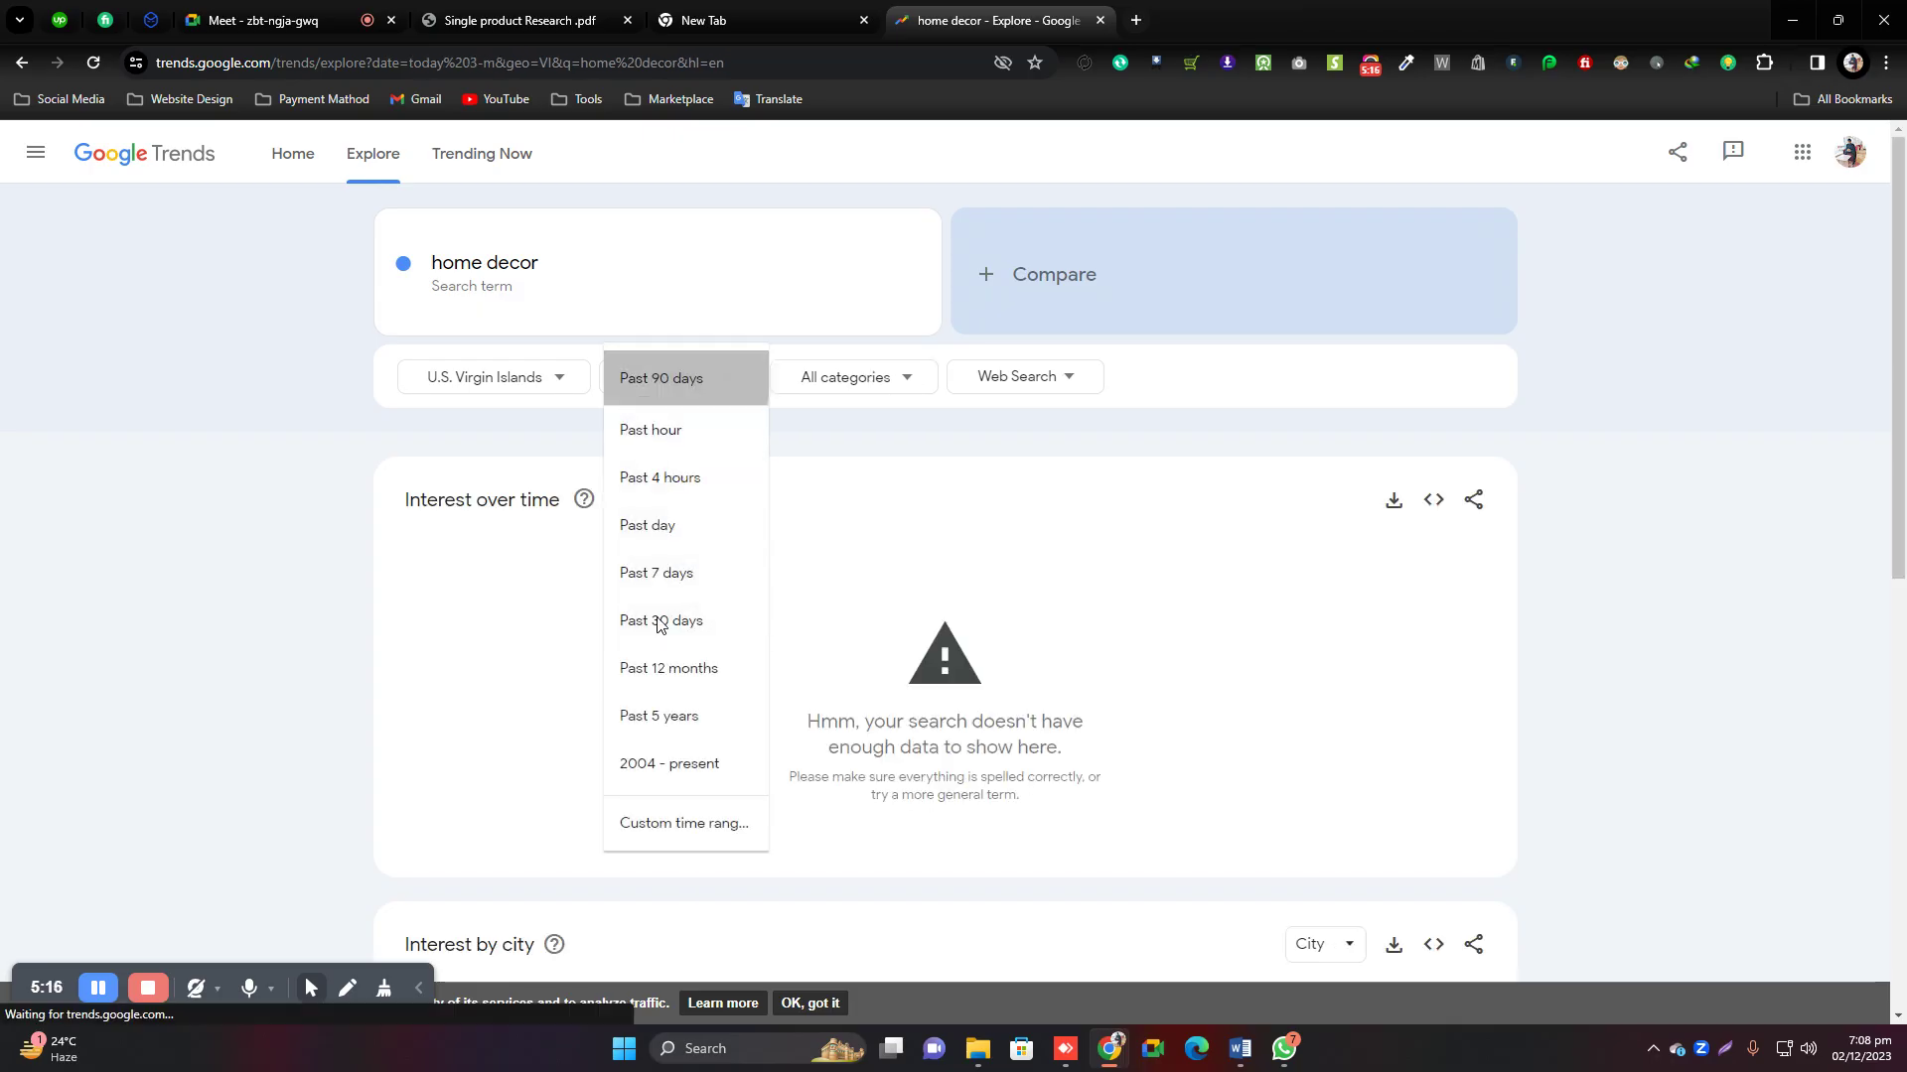
Set the region filter for the home decor trend back to Worldwide.
click(494, 379)
scroll(490, 467, up, 2)
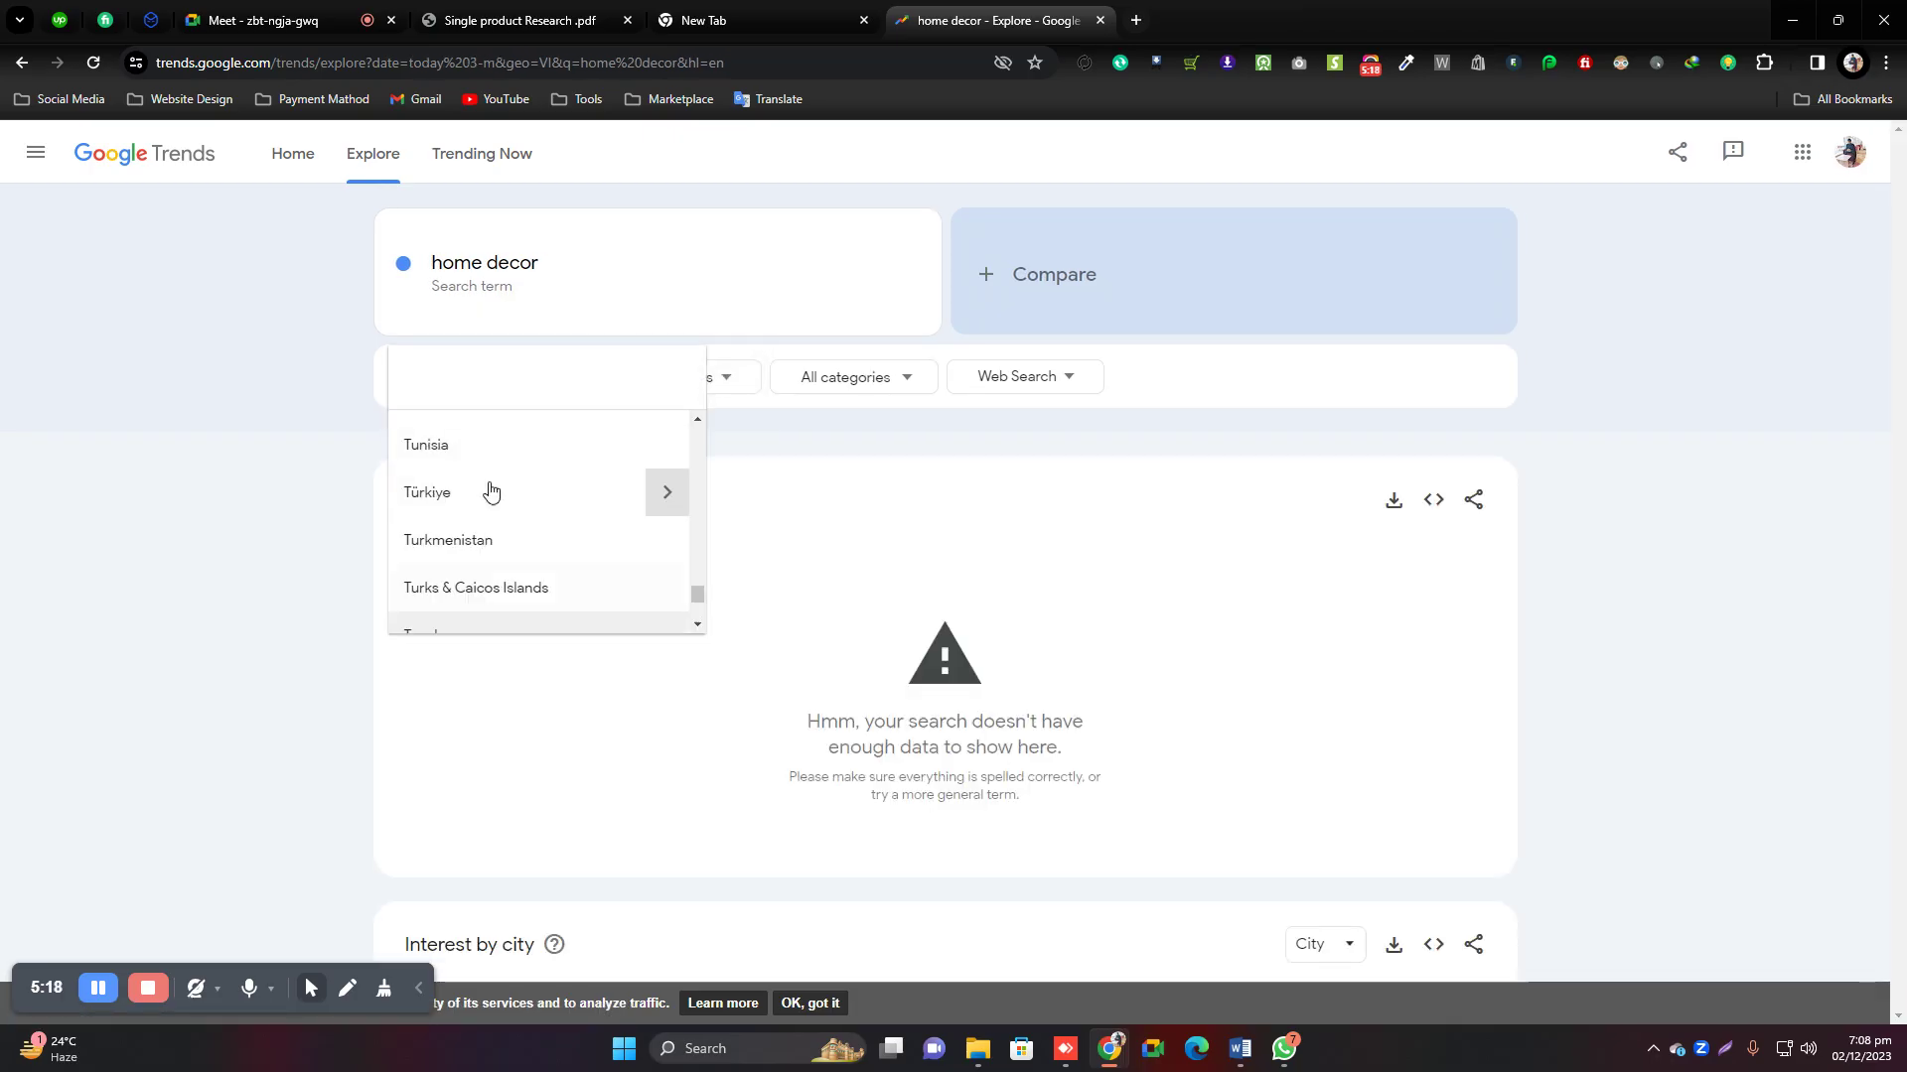
scroll(491, 489, up, 20)
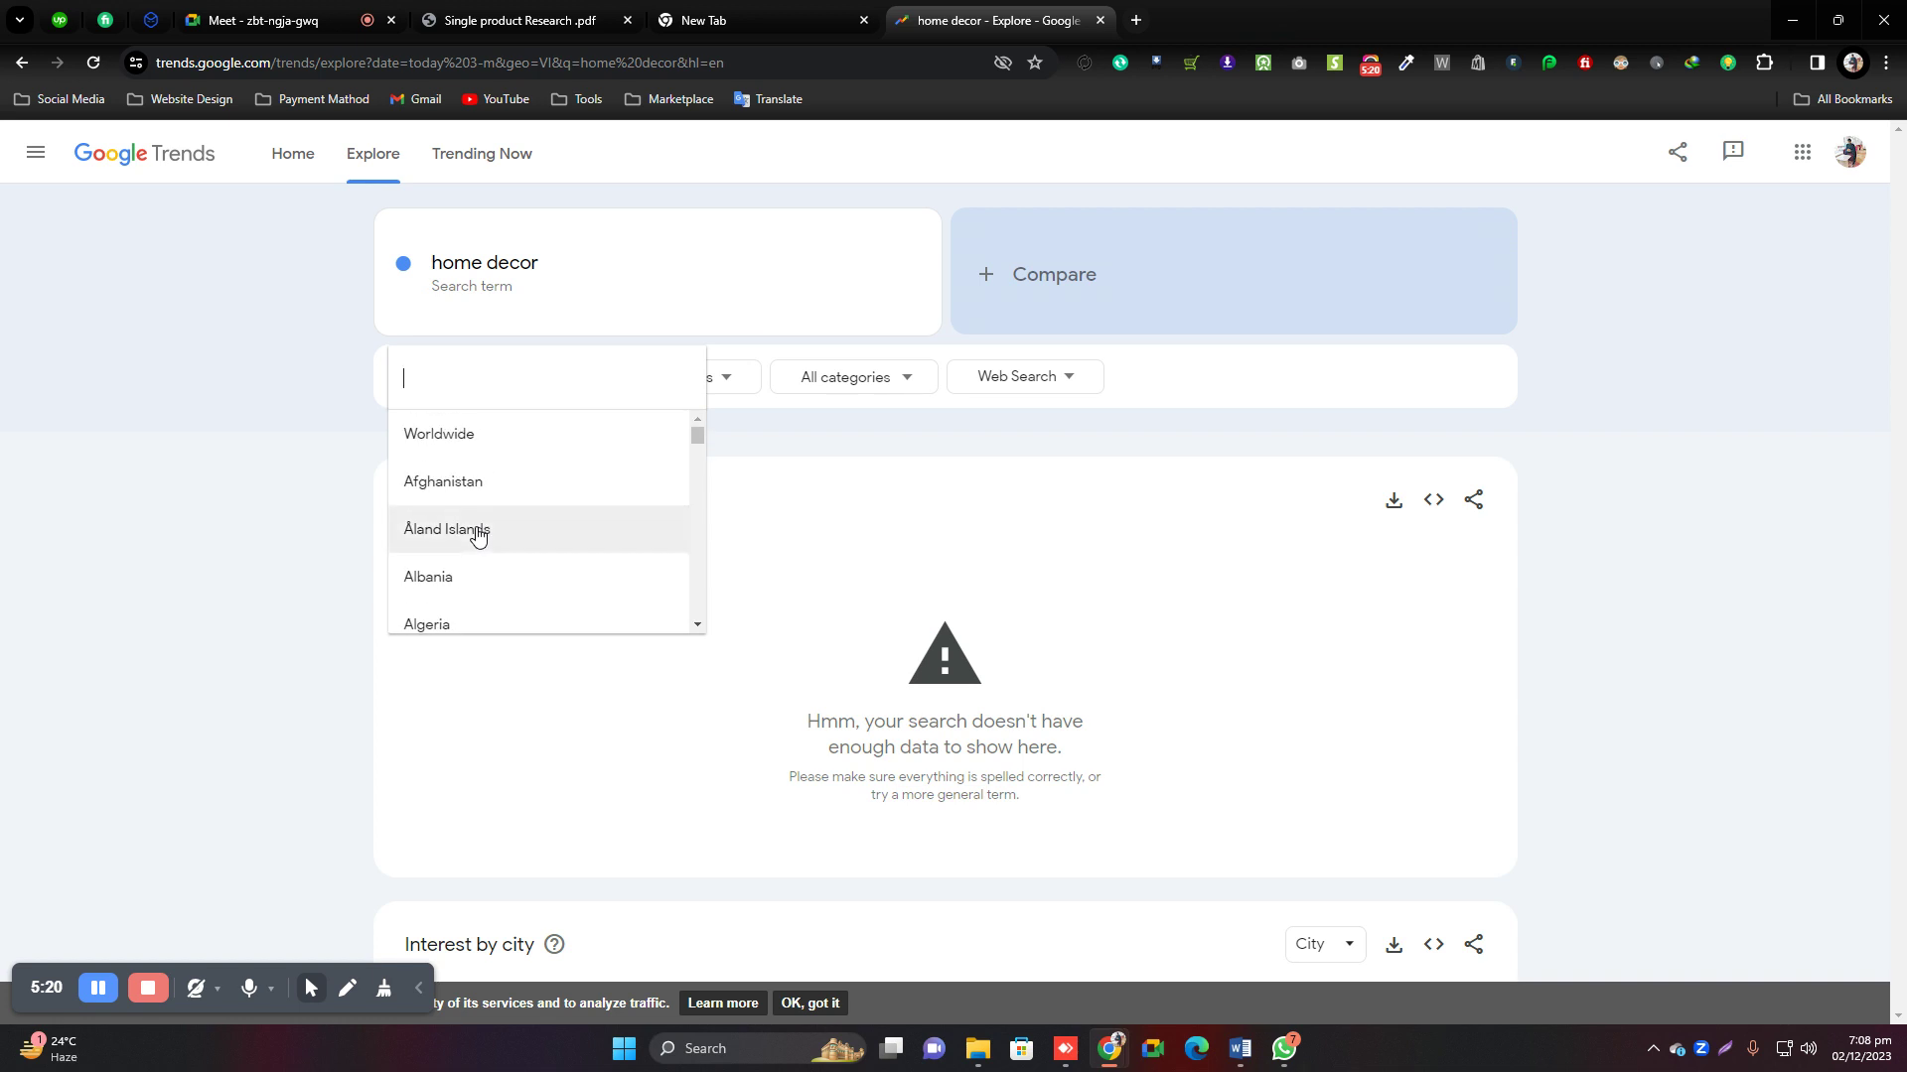
click(467, 435)
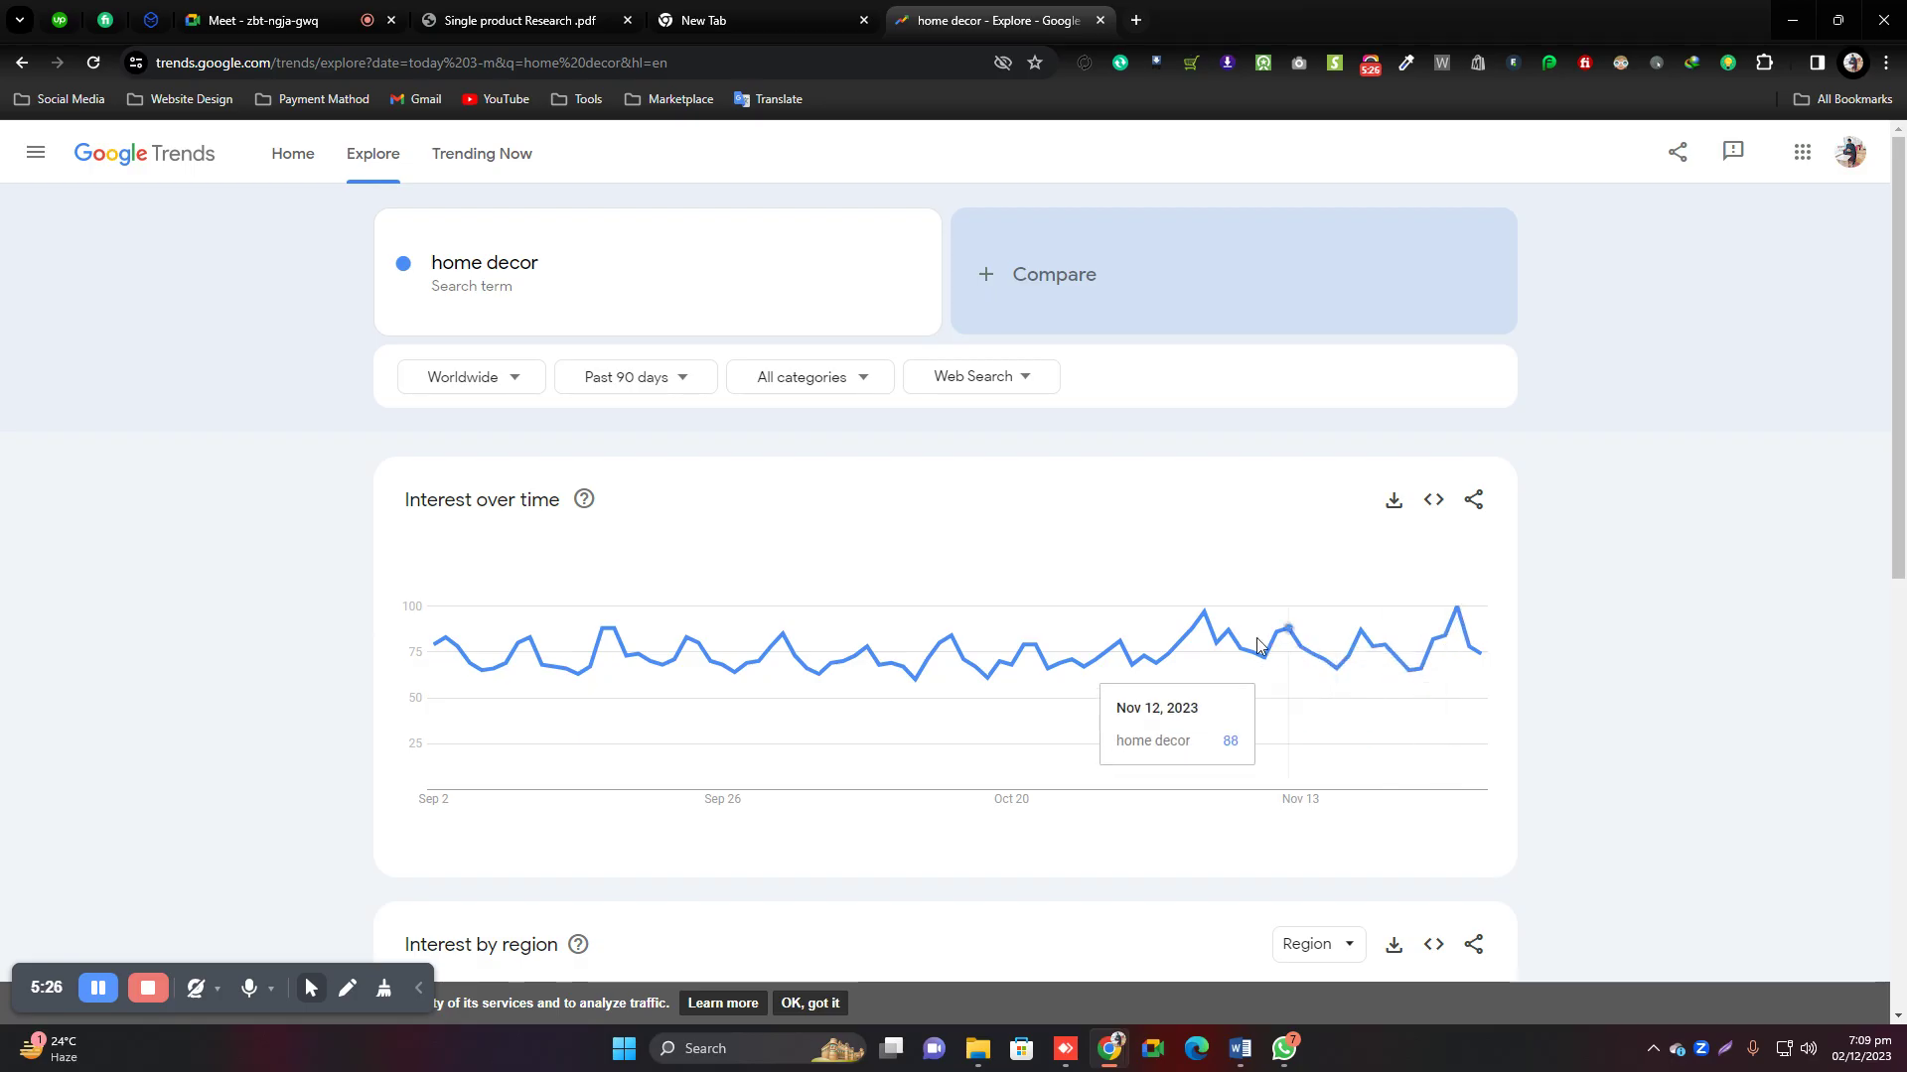
Switch the search to the Home Decorators Collection topic and check its interest over Past hour and another short time range.
click(602, 277)
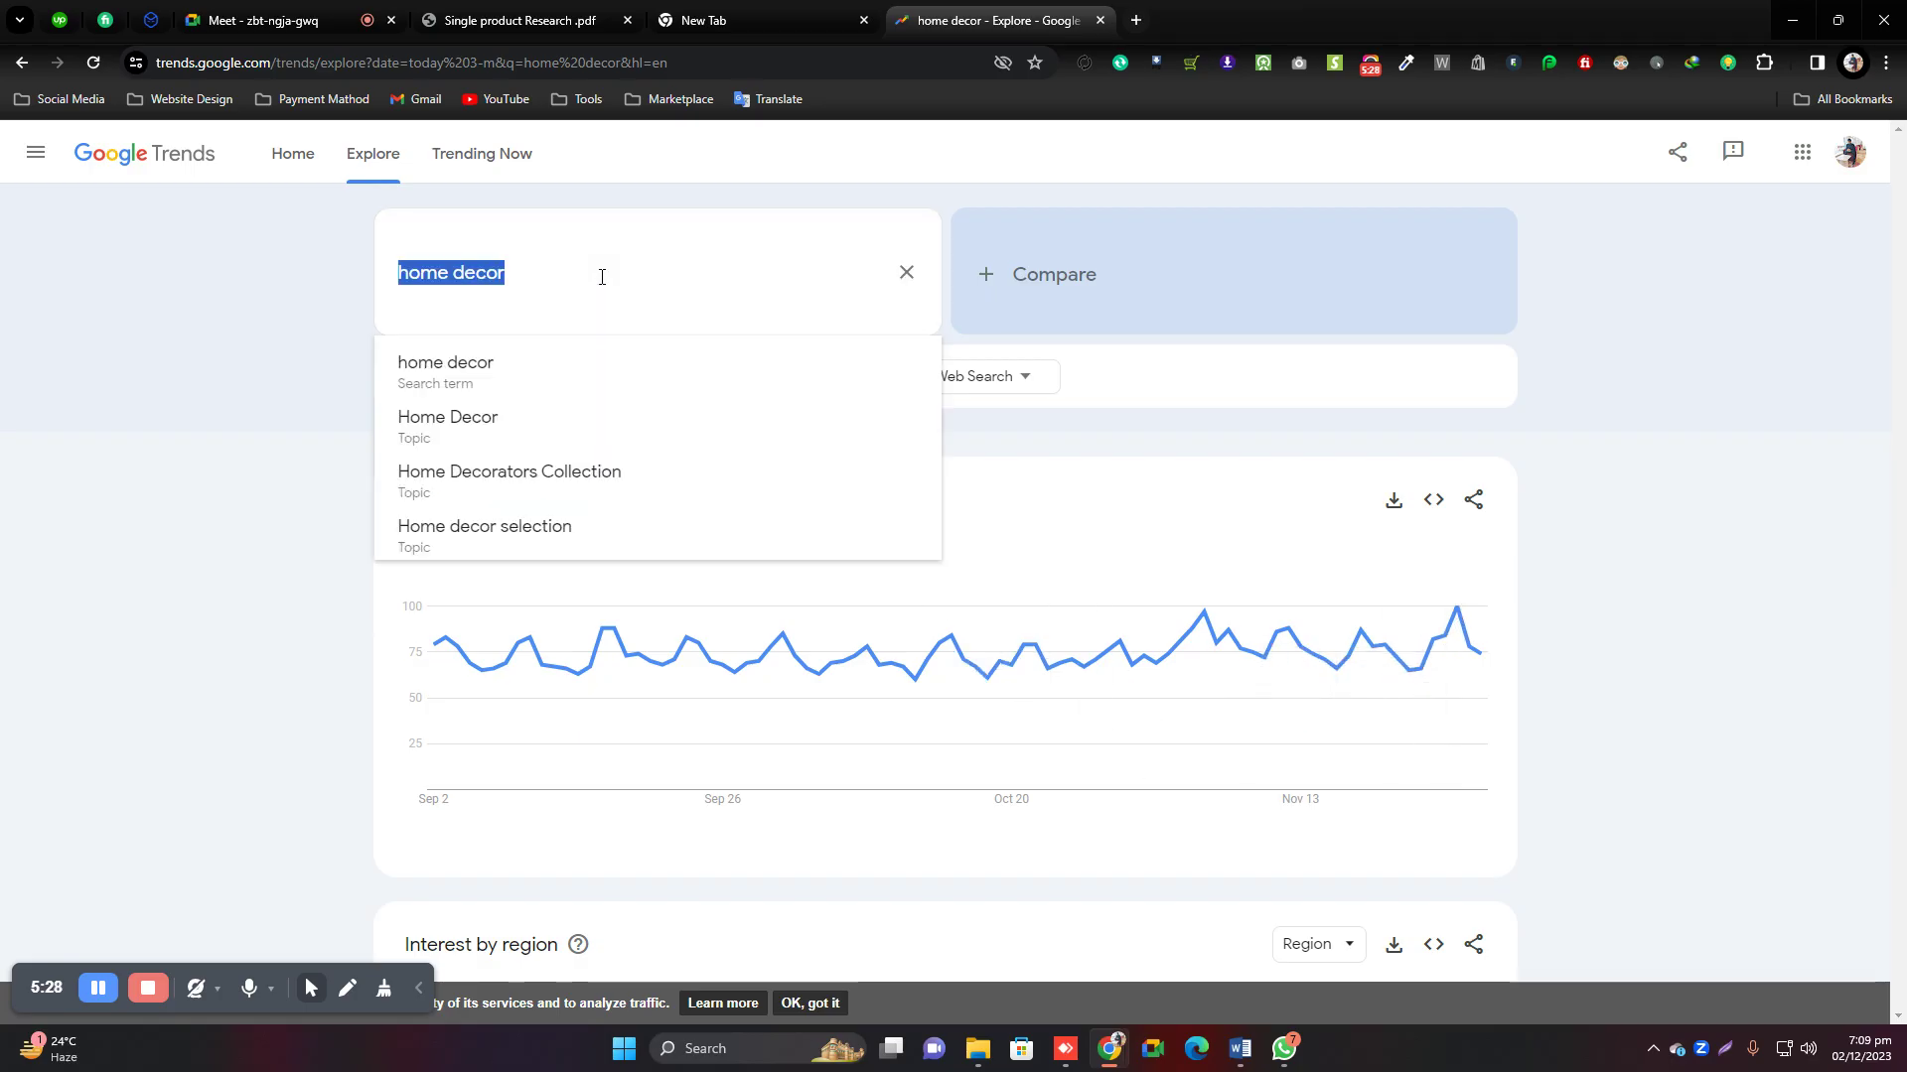
click(464, 486)
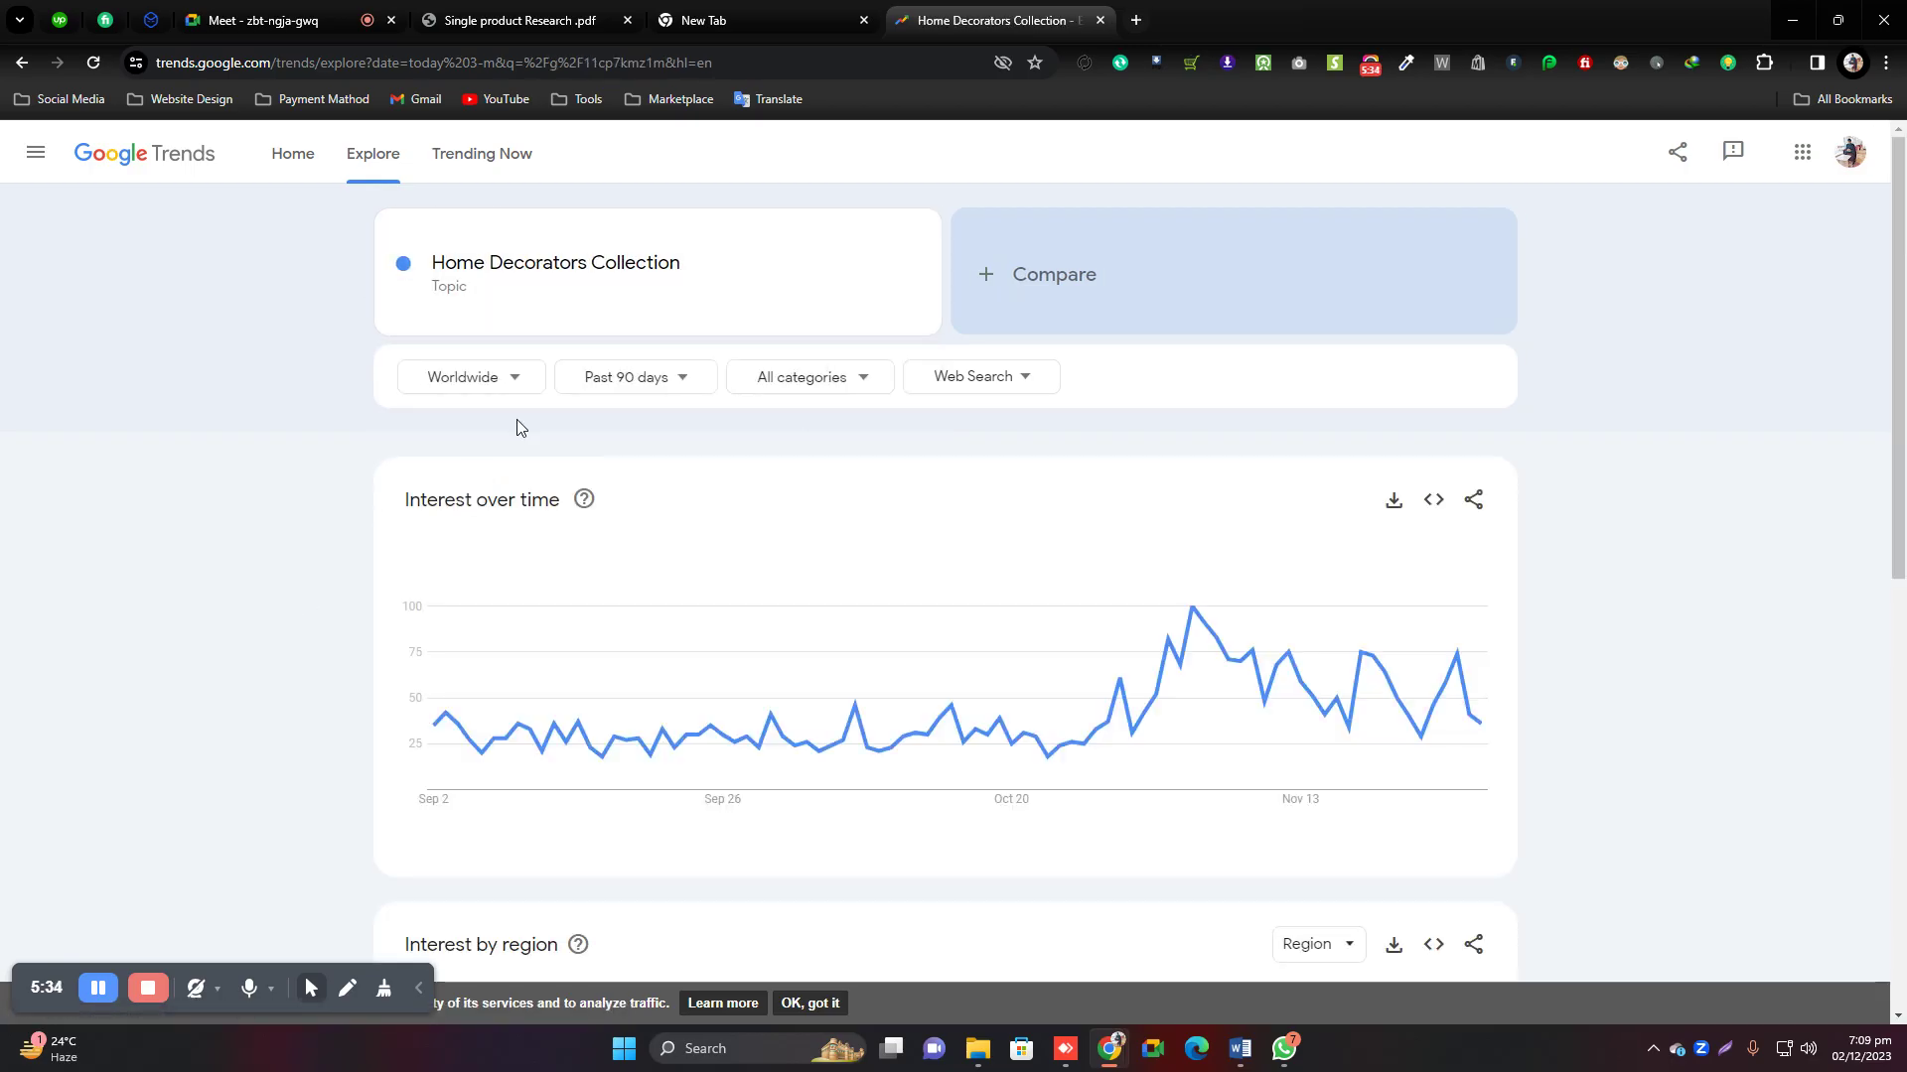
click(663, 383)
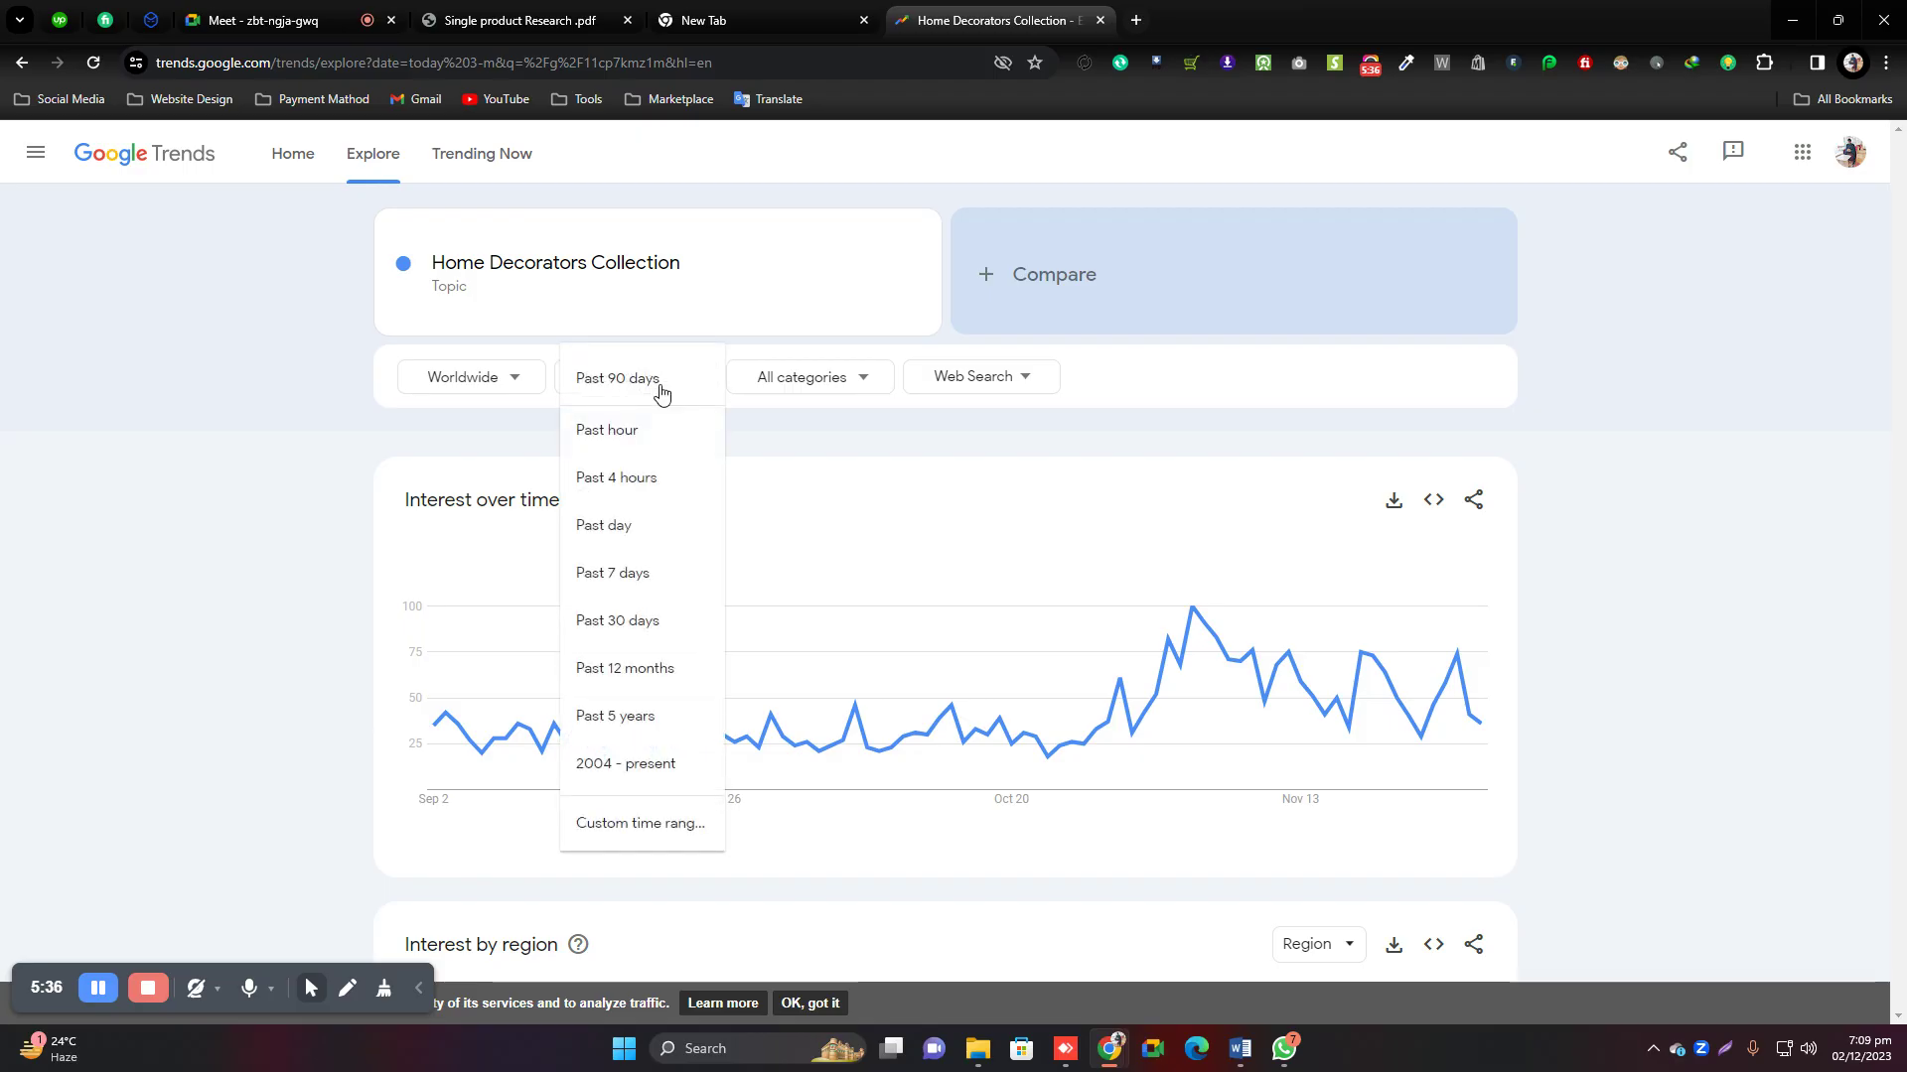
click(637, 435)
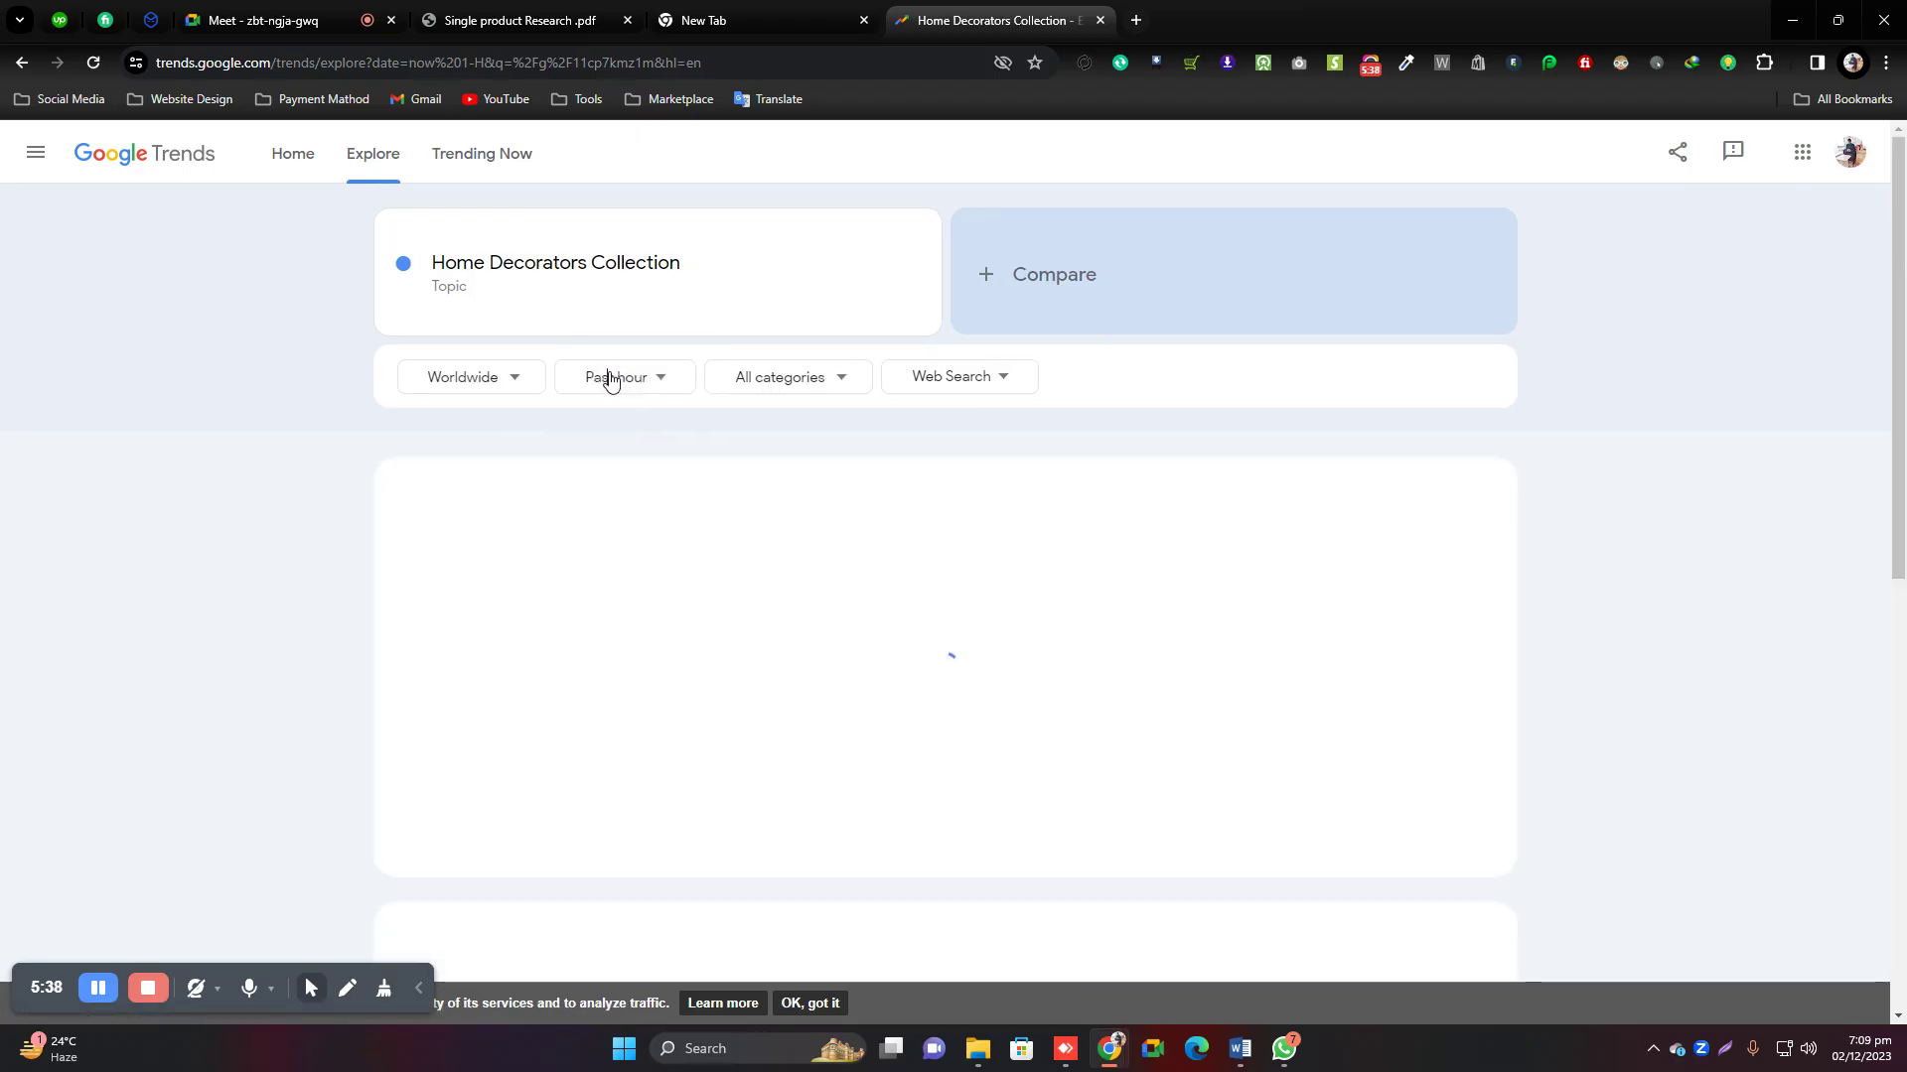
click(609, 376)
click(606, 477)
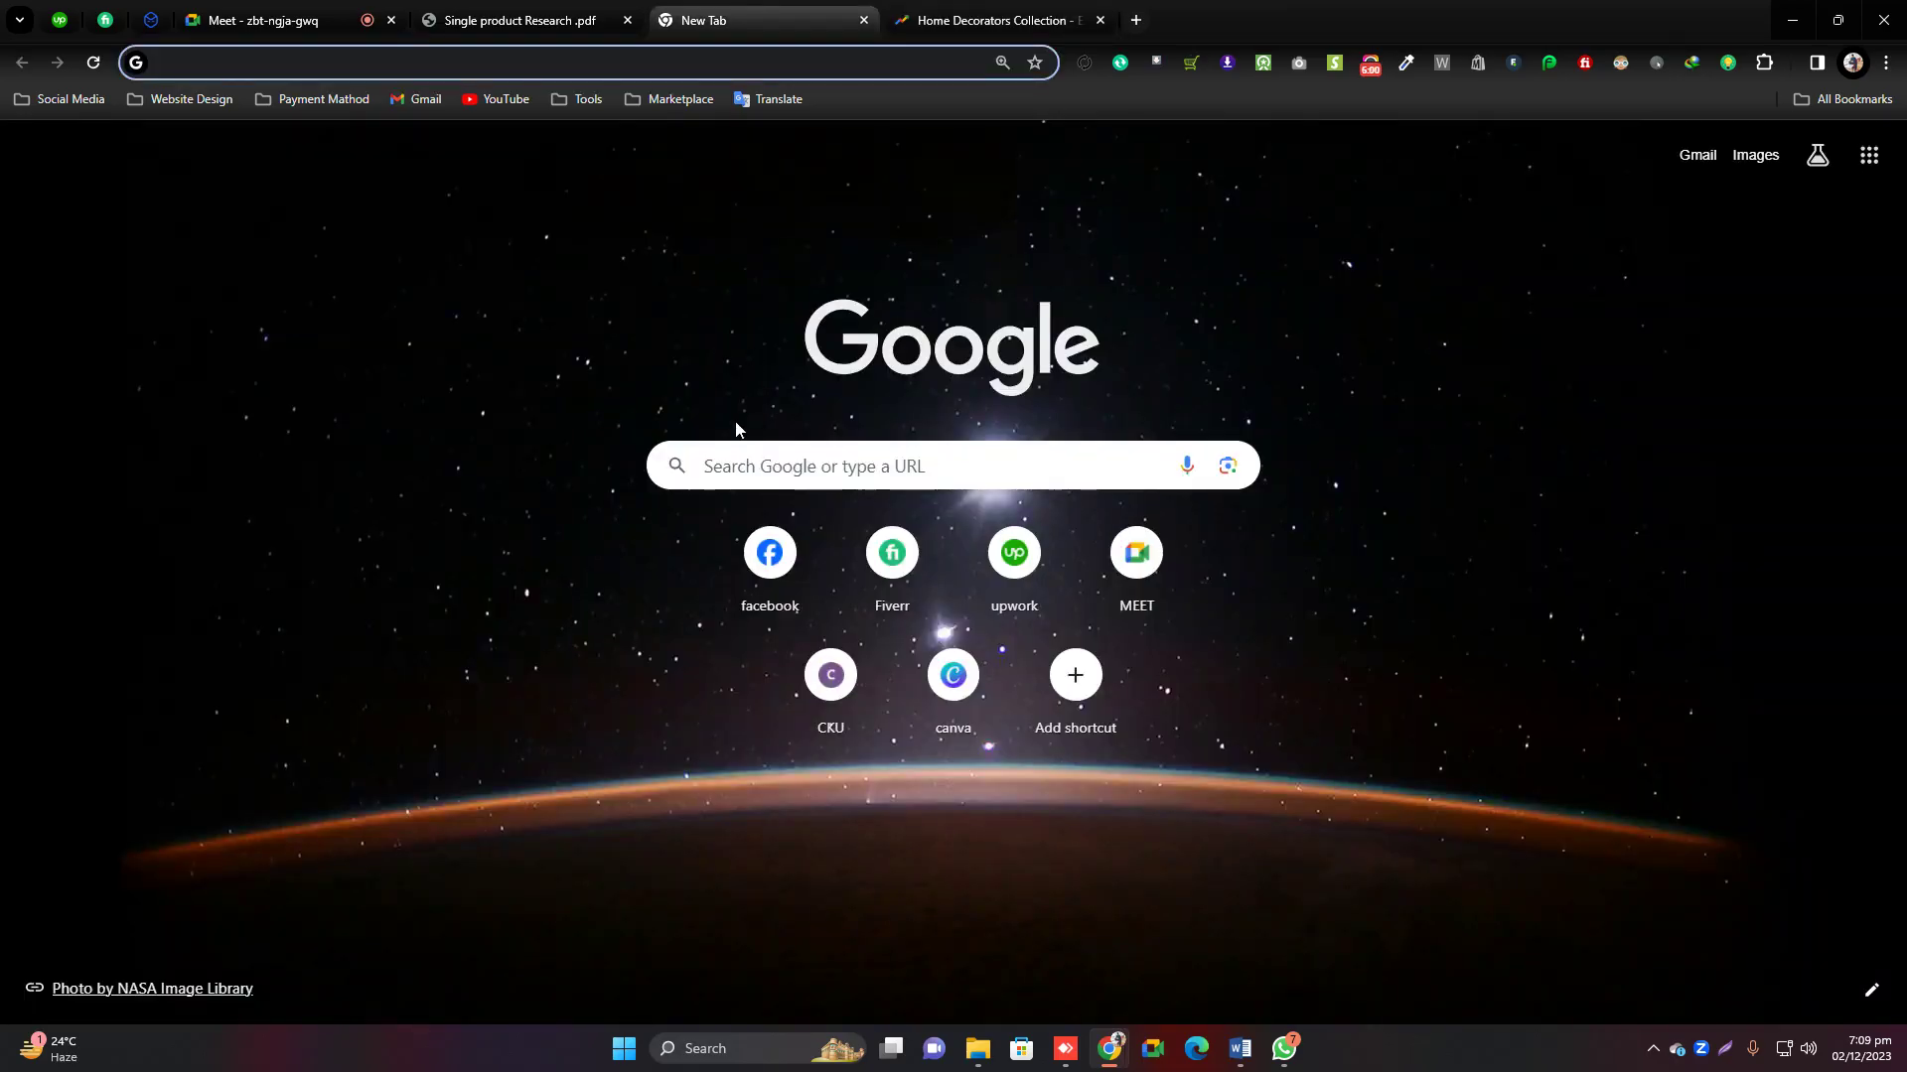
Search Google for "fashion" in the new tab and skim the results for product ads.
click(715, 467)
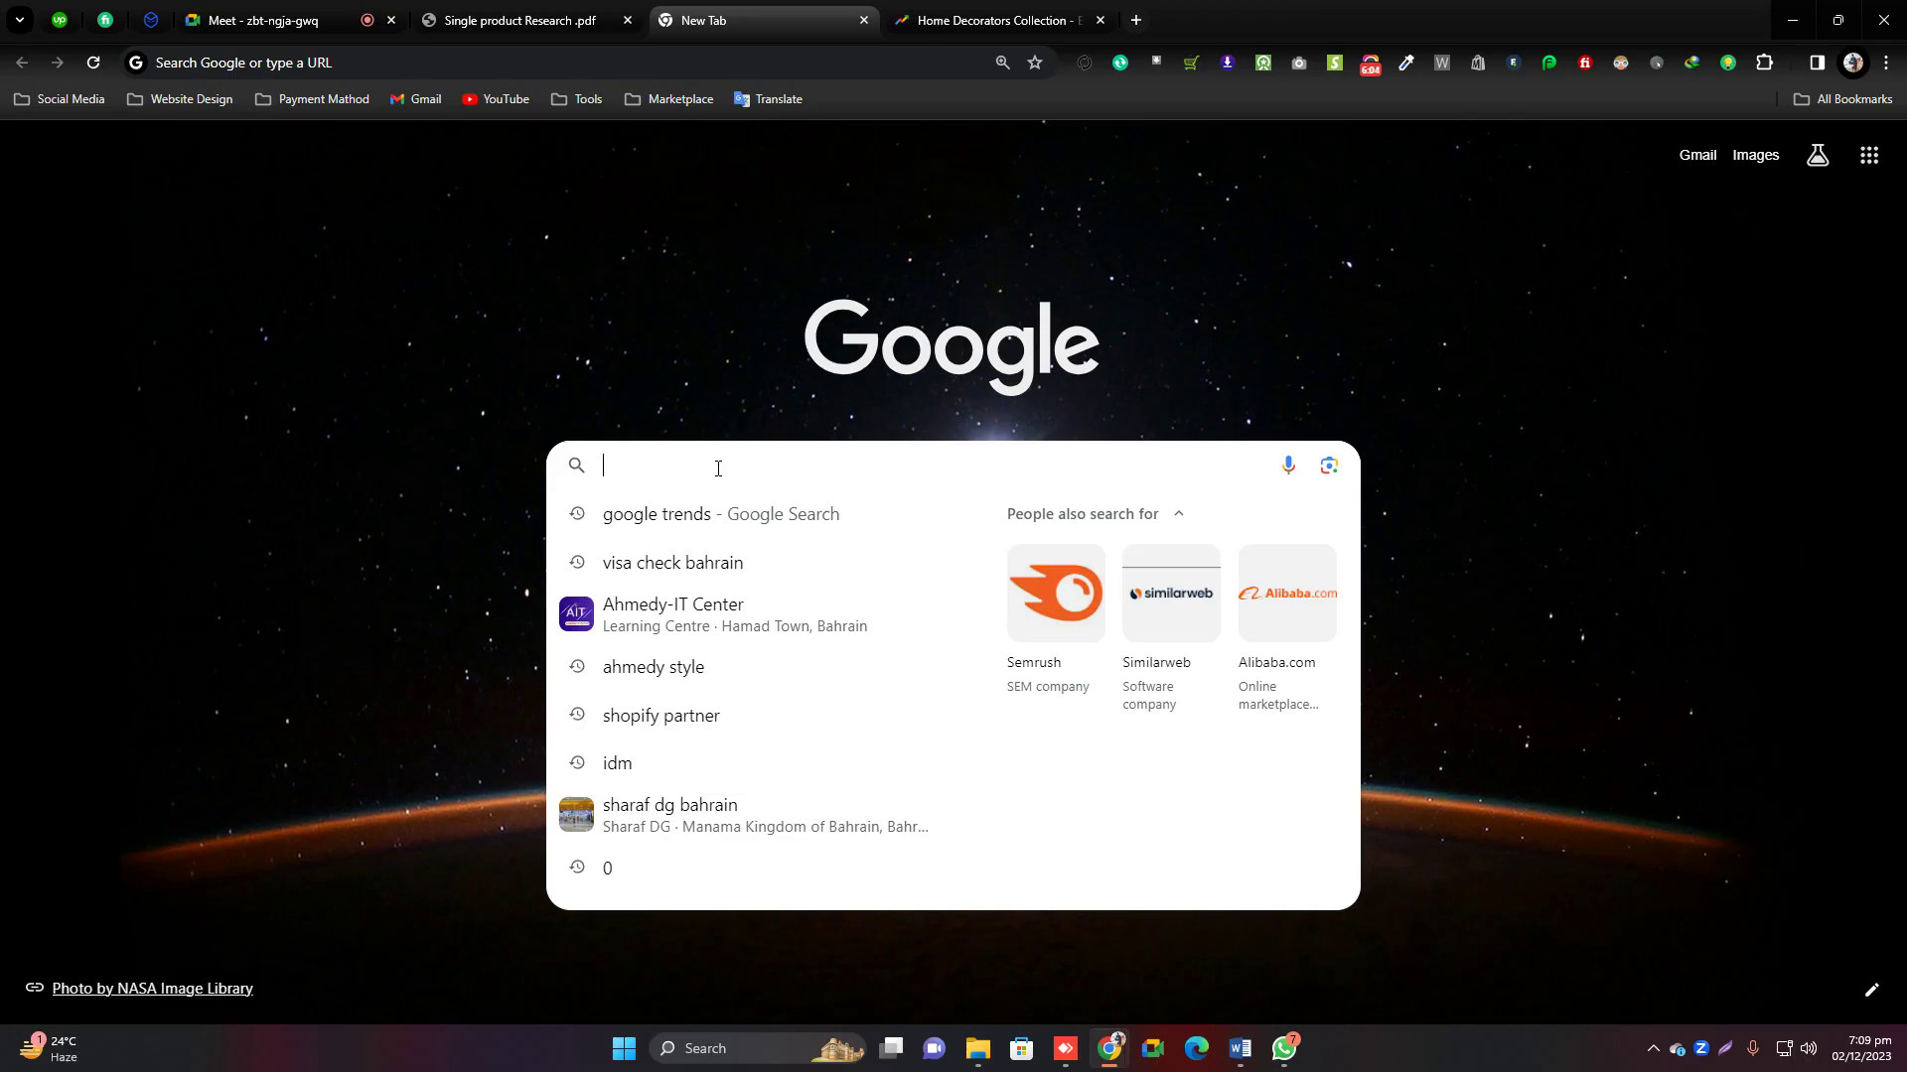
text(fashion)
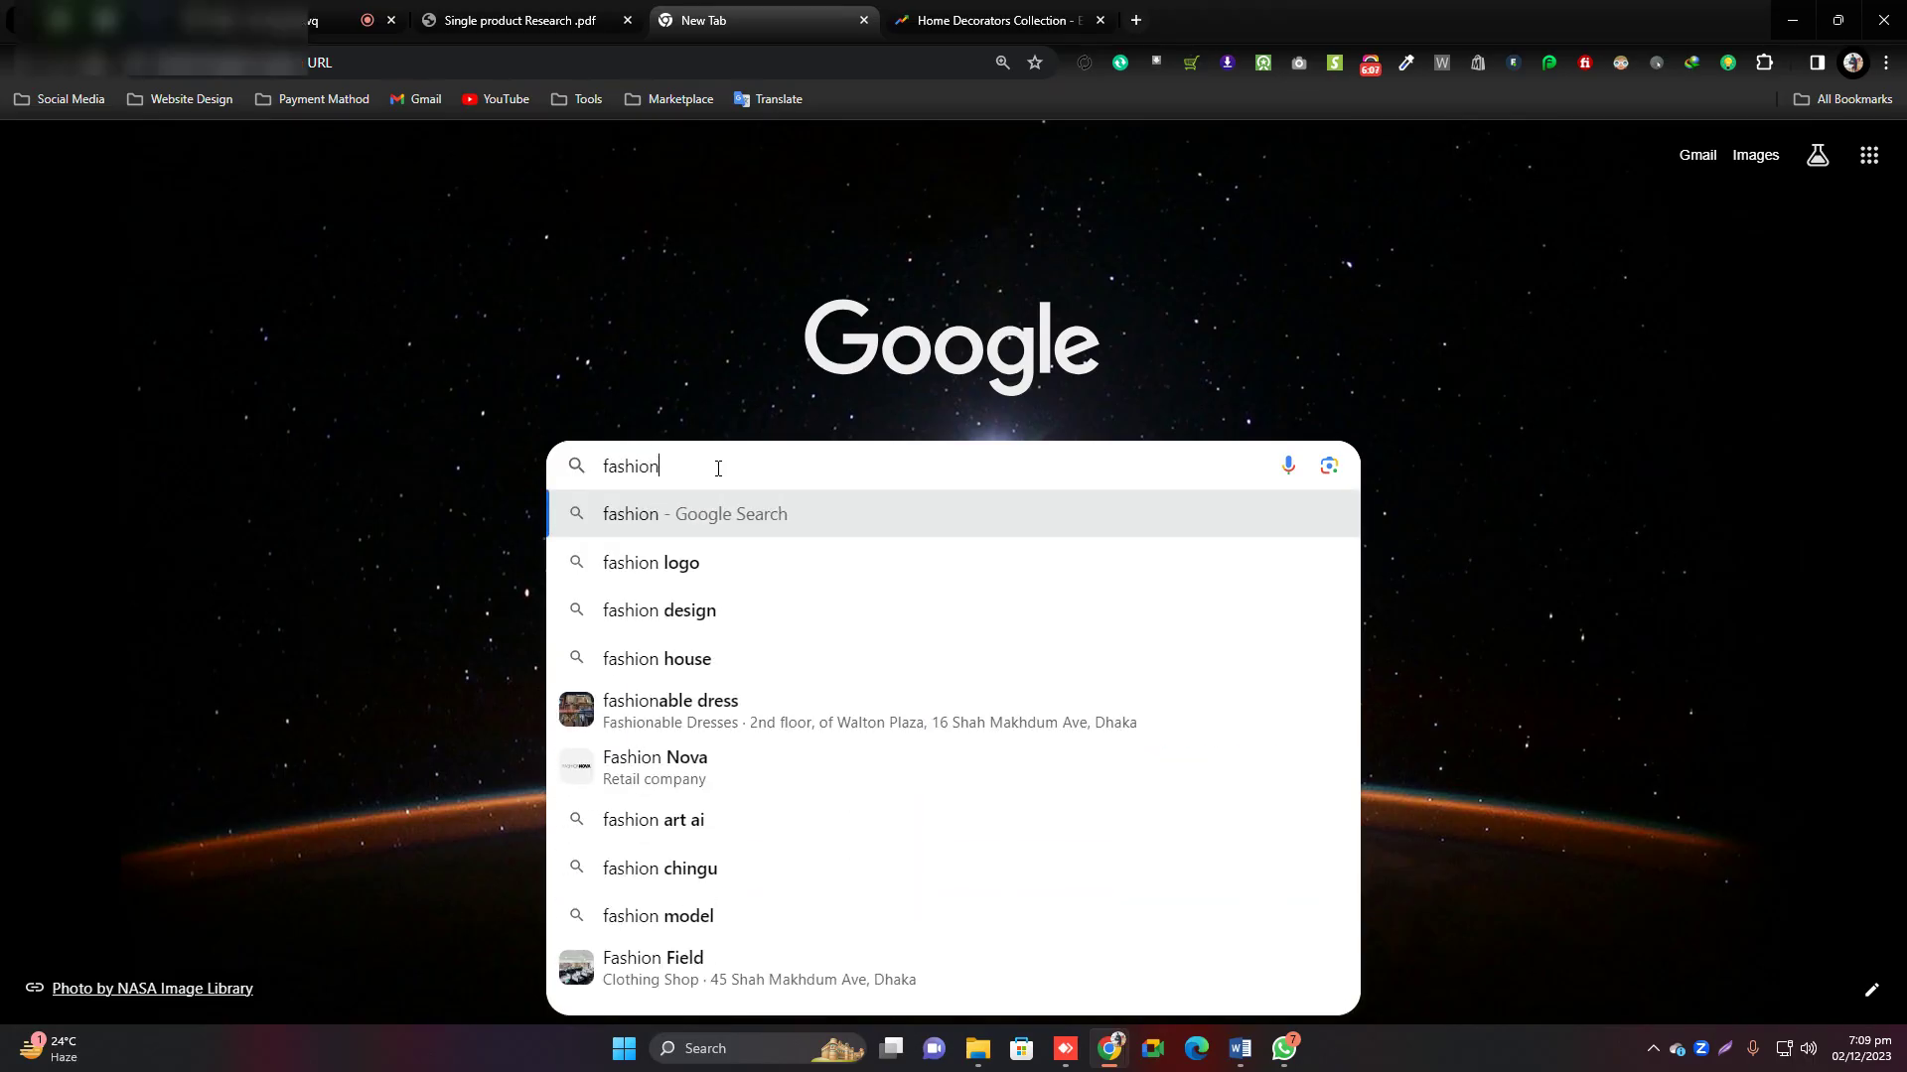
key(Return)
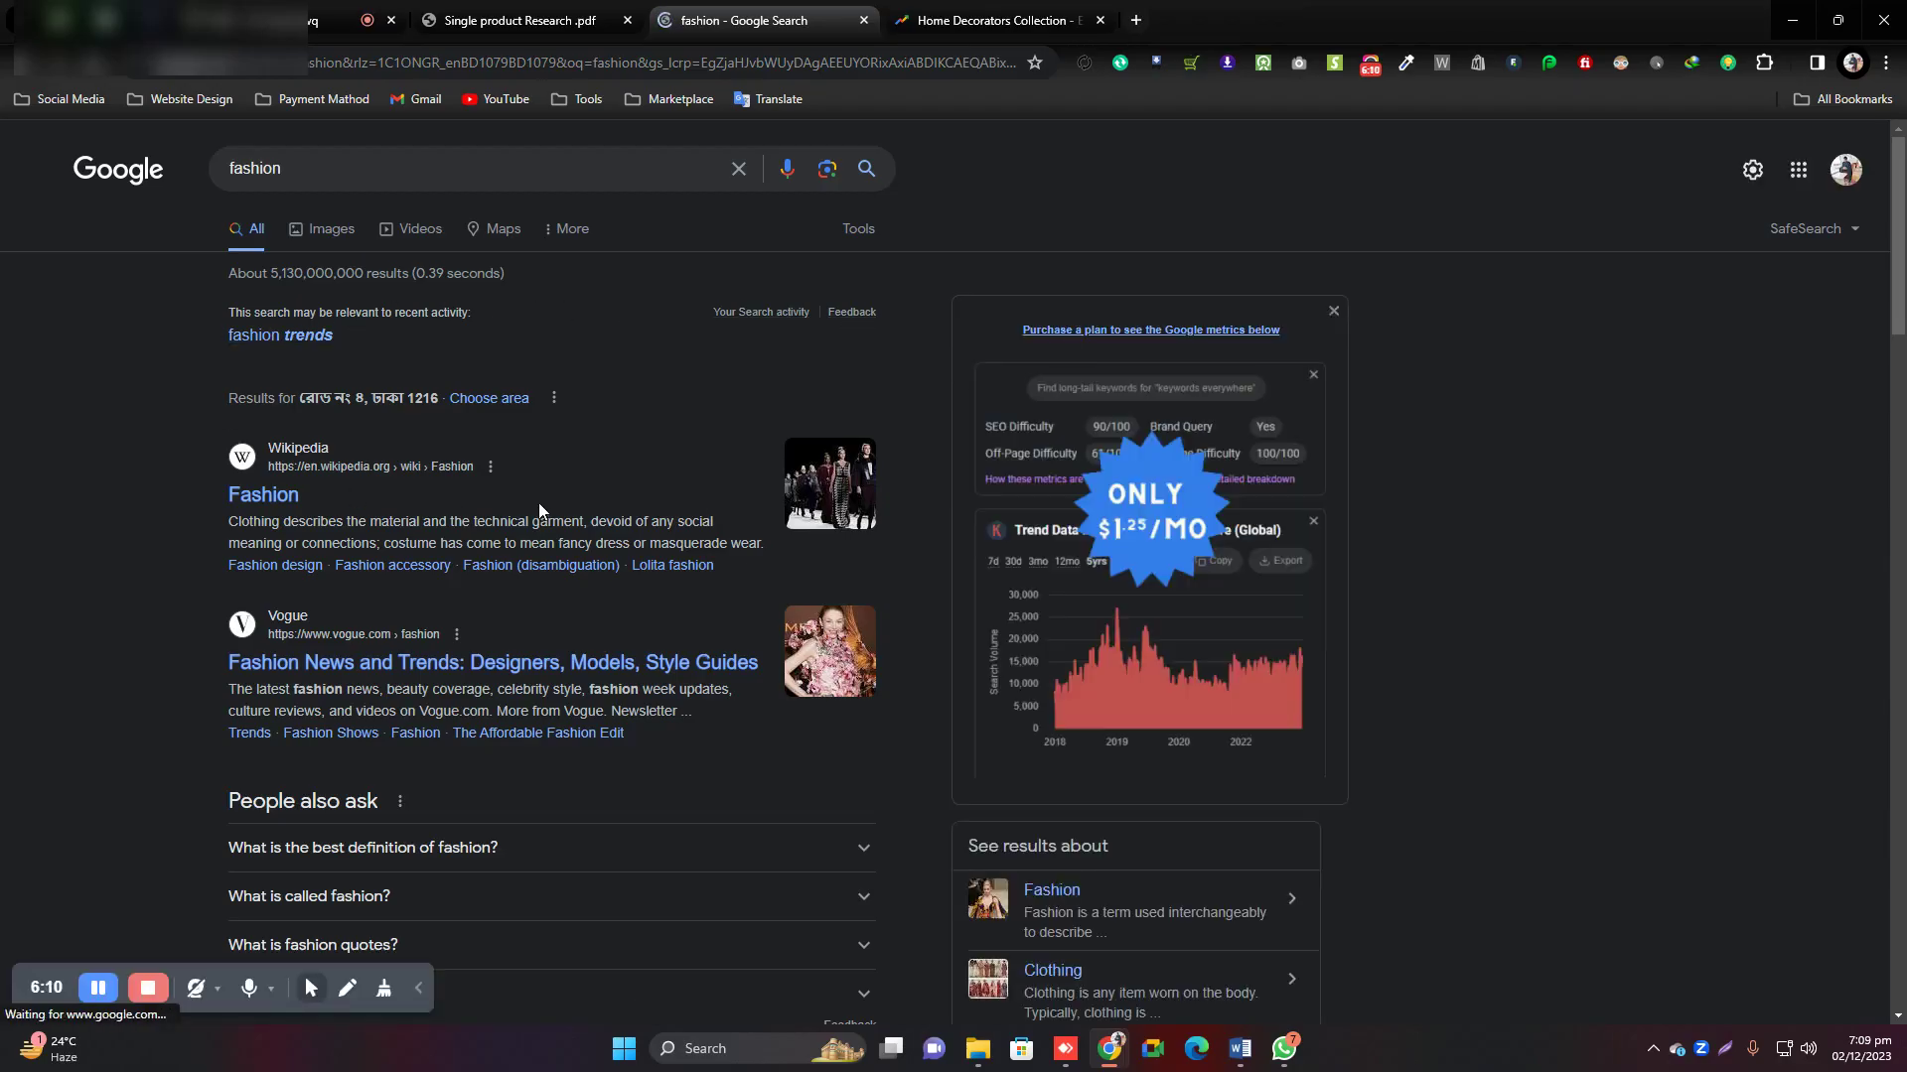
scroll(552, 463, down, 7)
scroll(562, 463, up, 7)
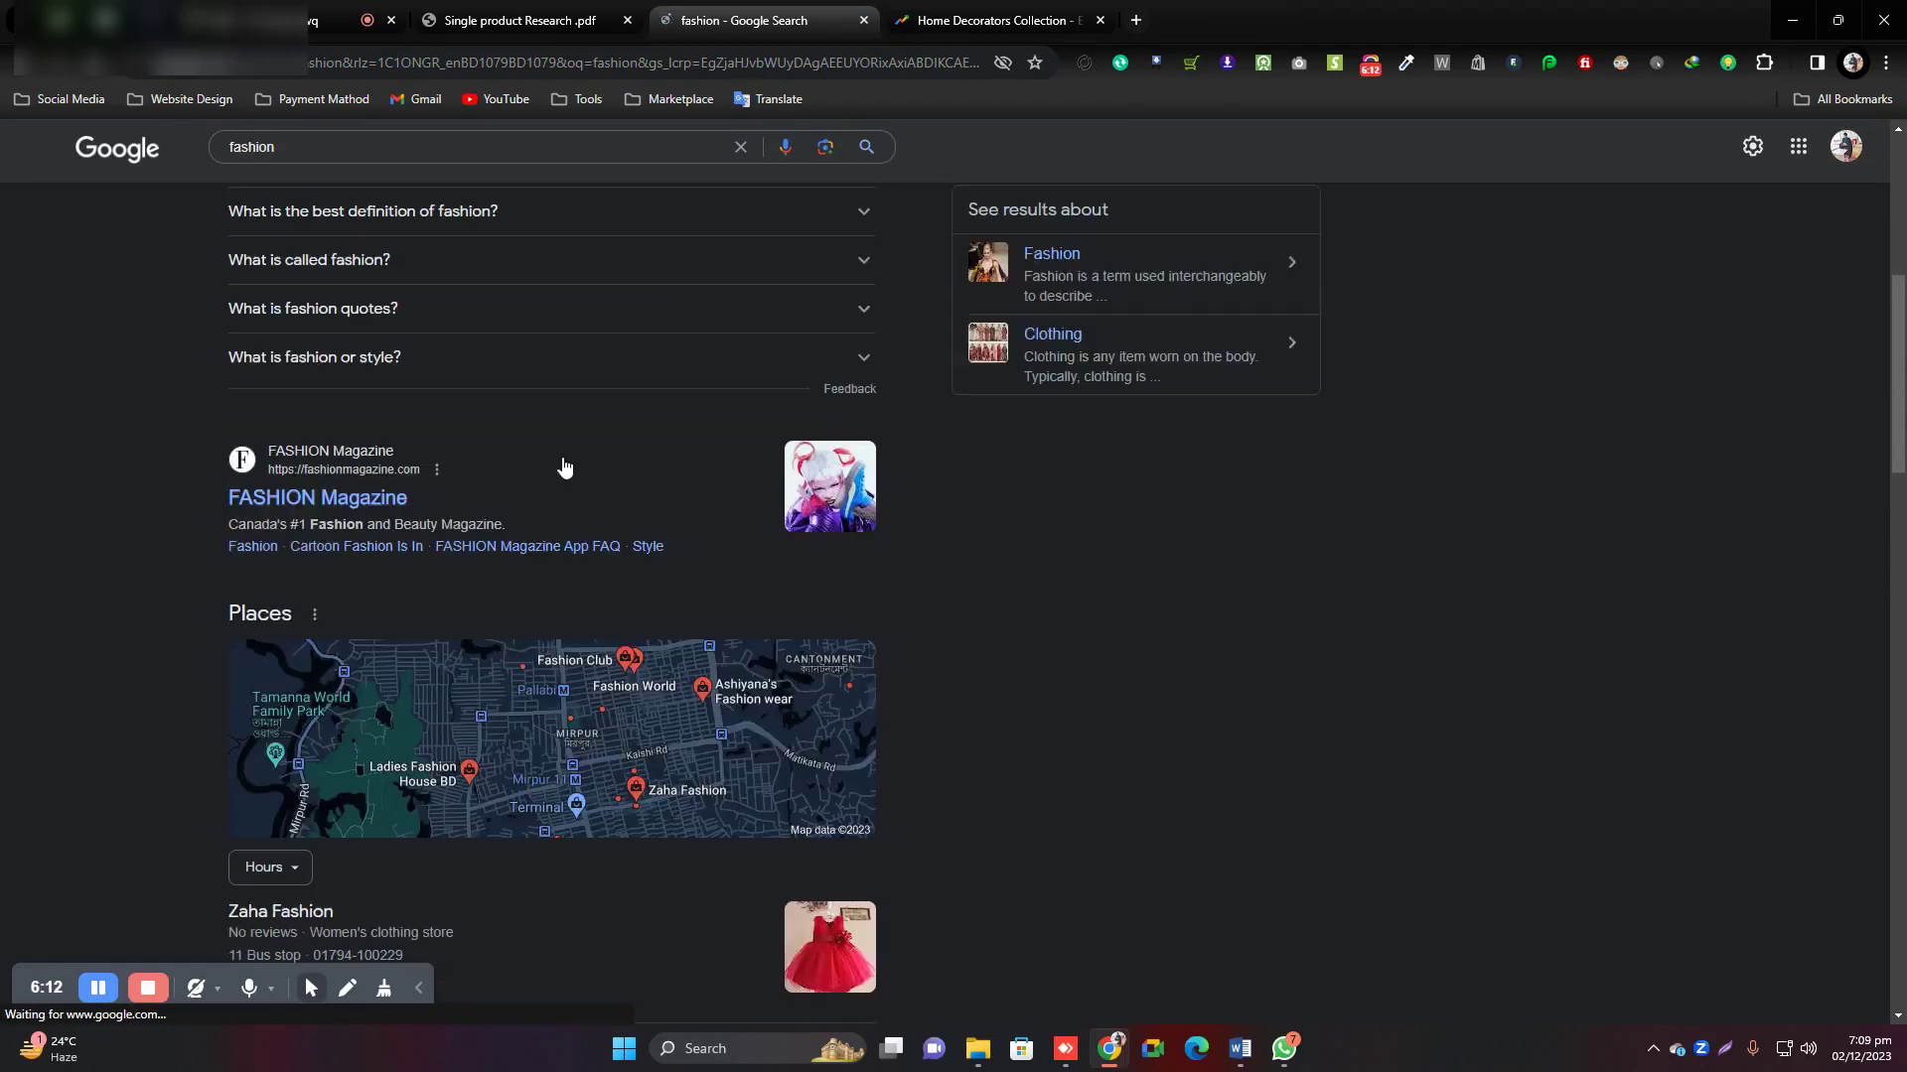
Switch to the AnyDesk remote desktop and open Chrome on it.
click(1065, 1047)
click(955, 651)
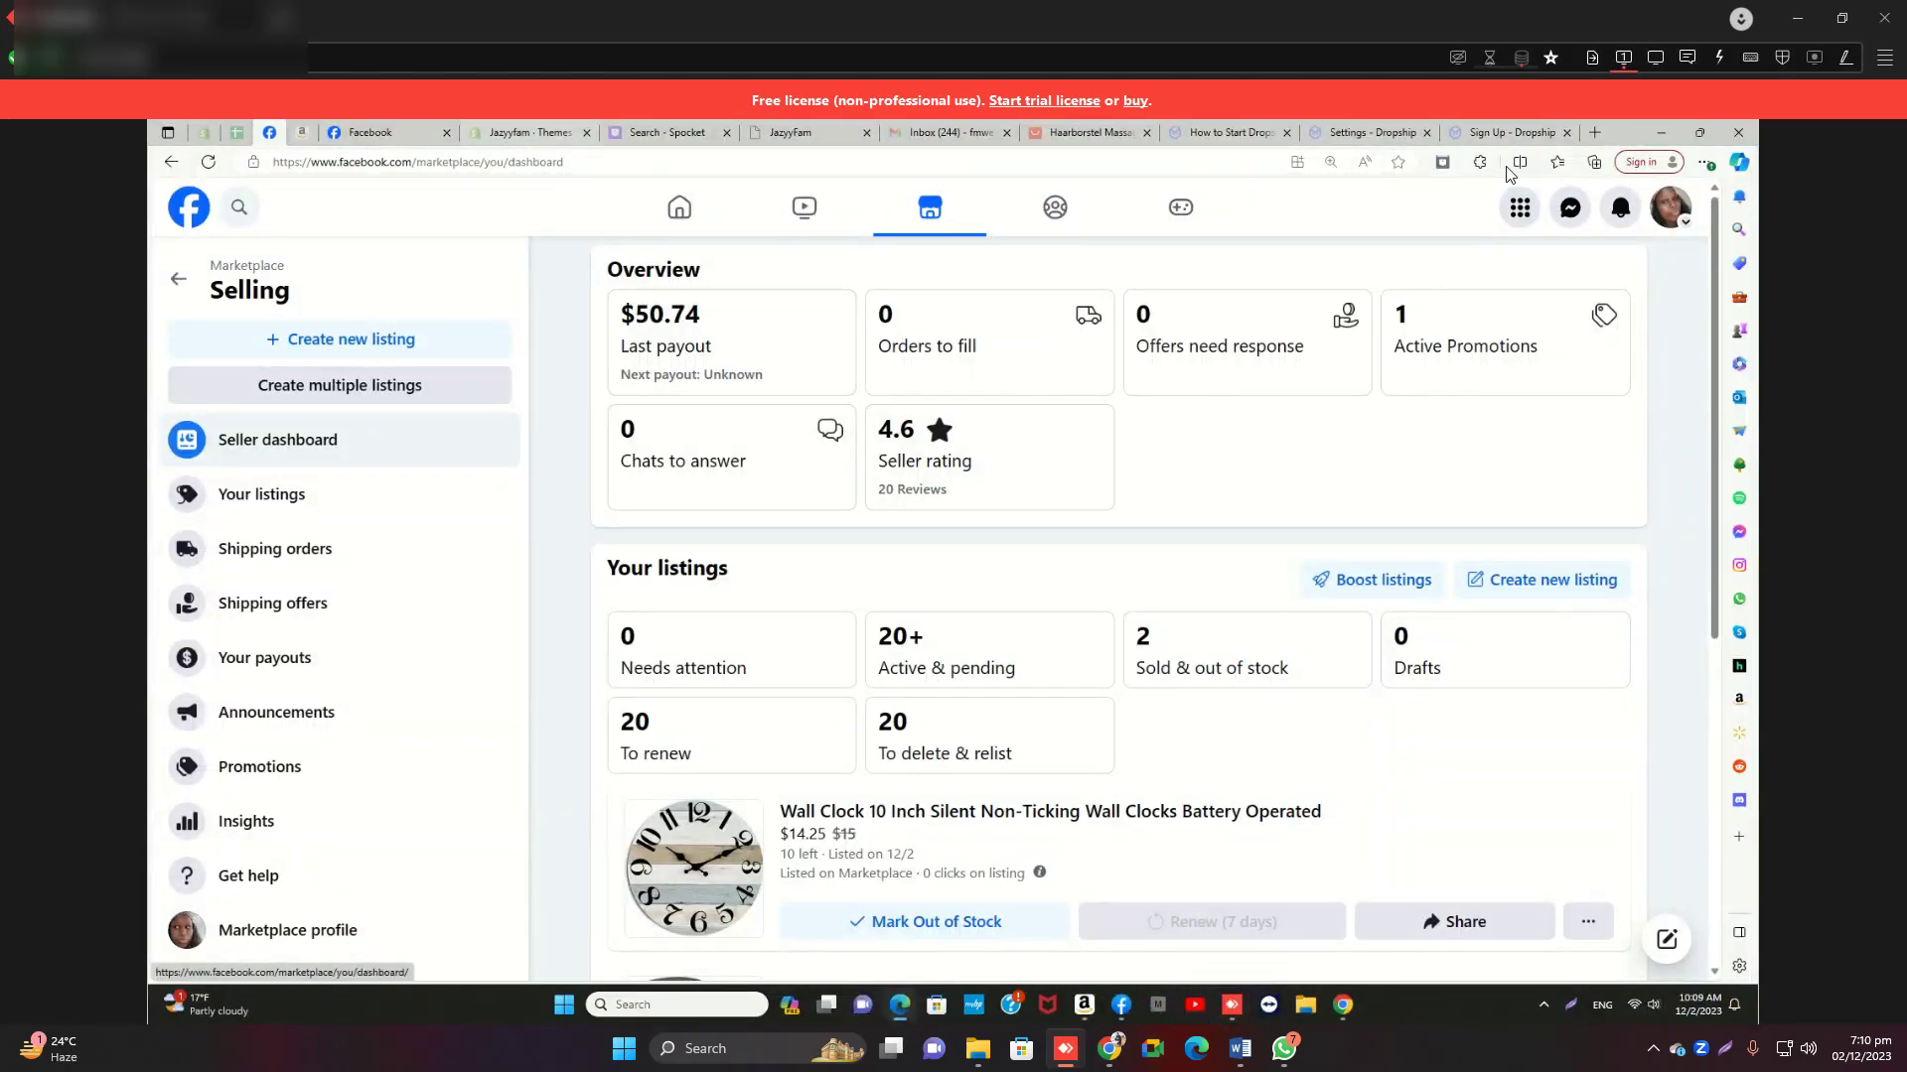
click(1596, 133)
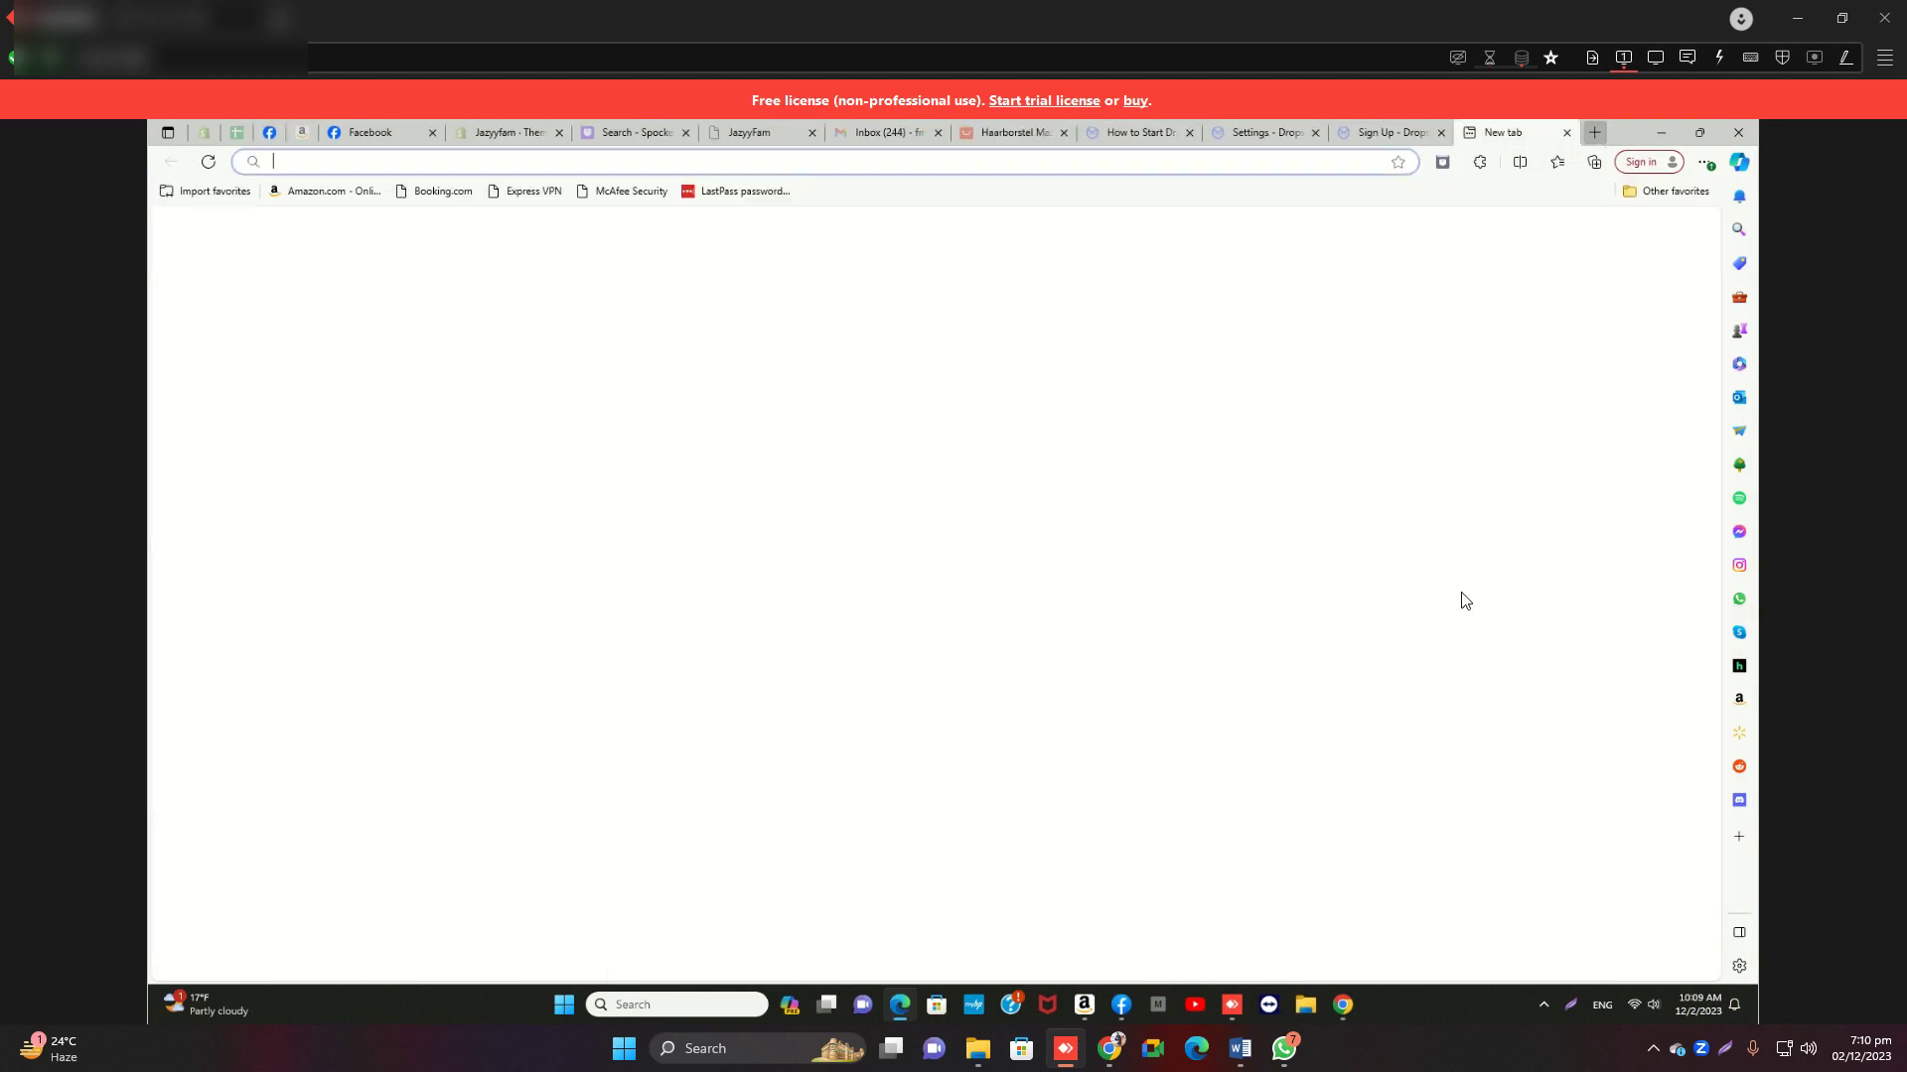
click(1352, 1005)
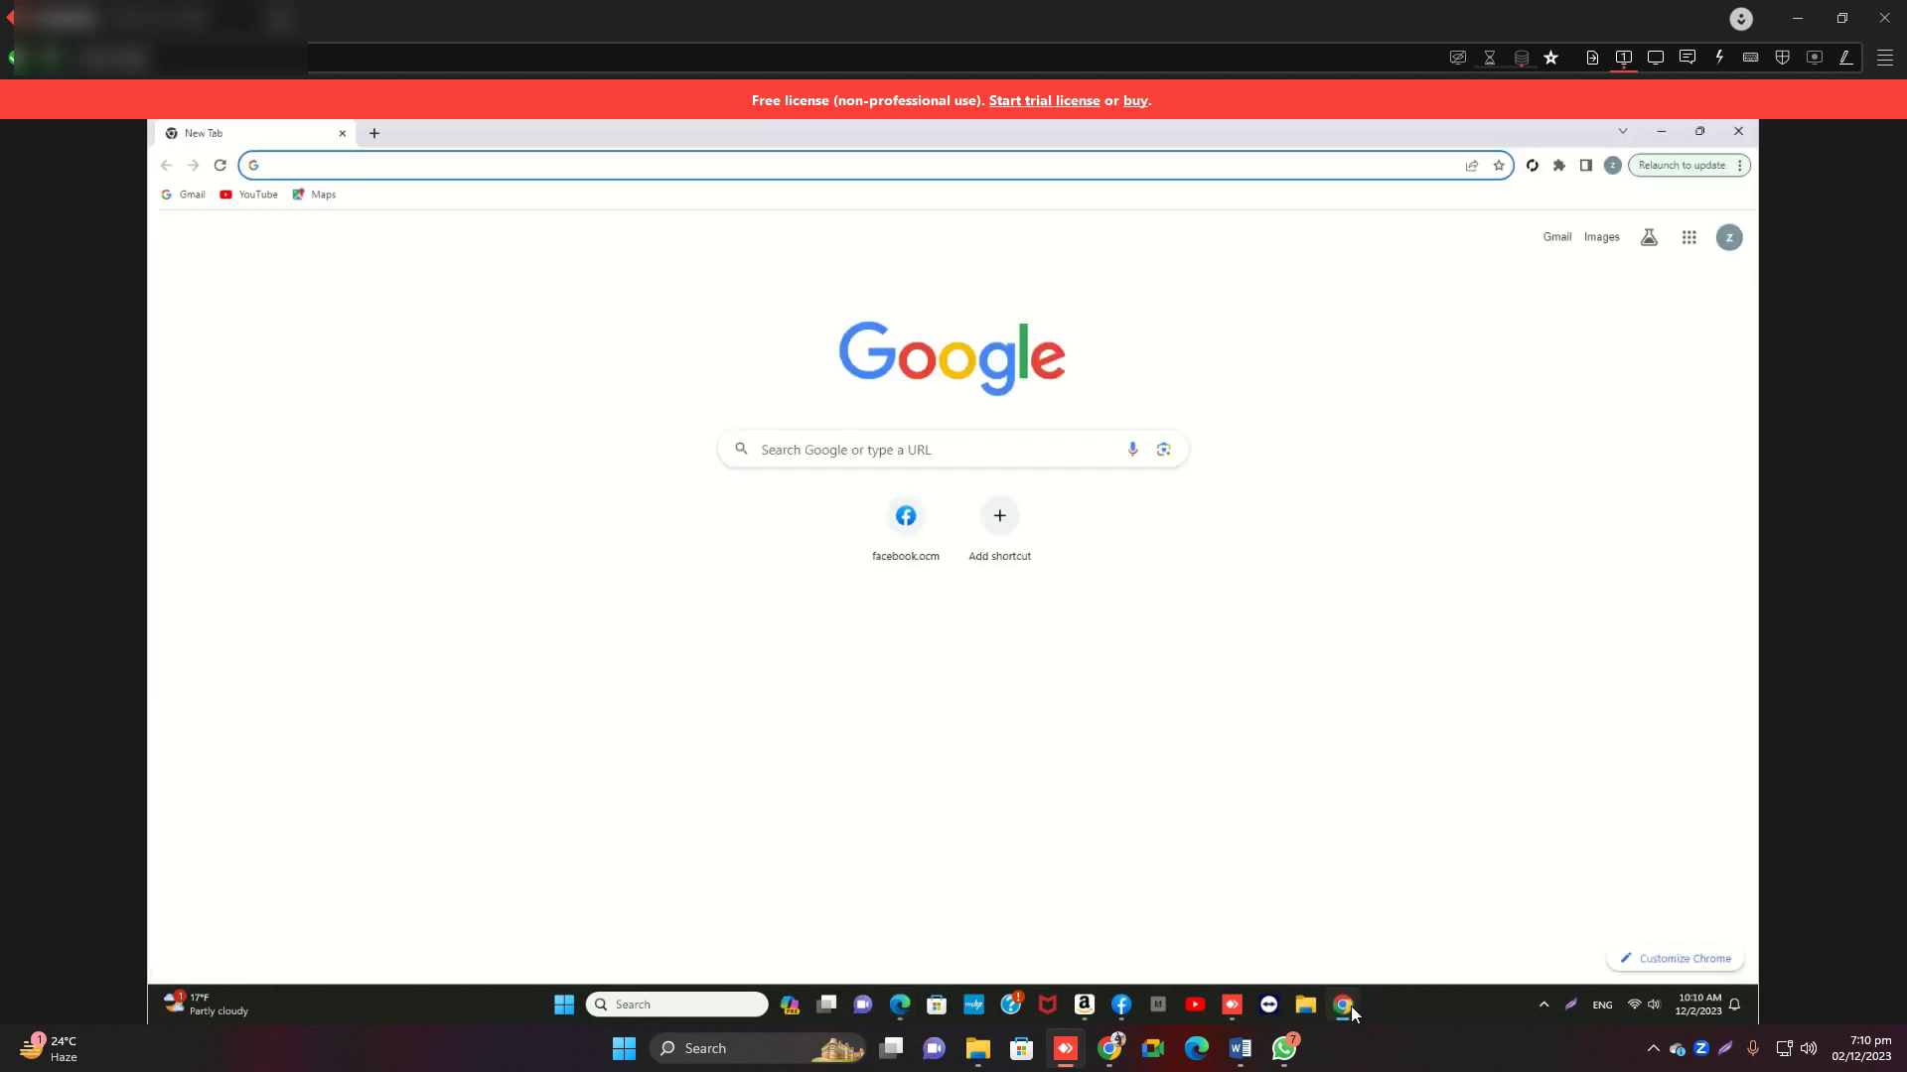
Search Google on the remote desktop for "fashion", refine the search to "fashion style" and show its shopping results.
click(826, 440)
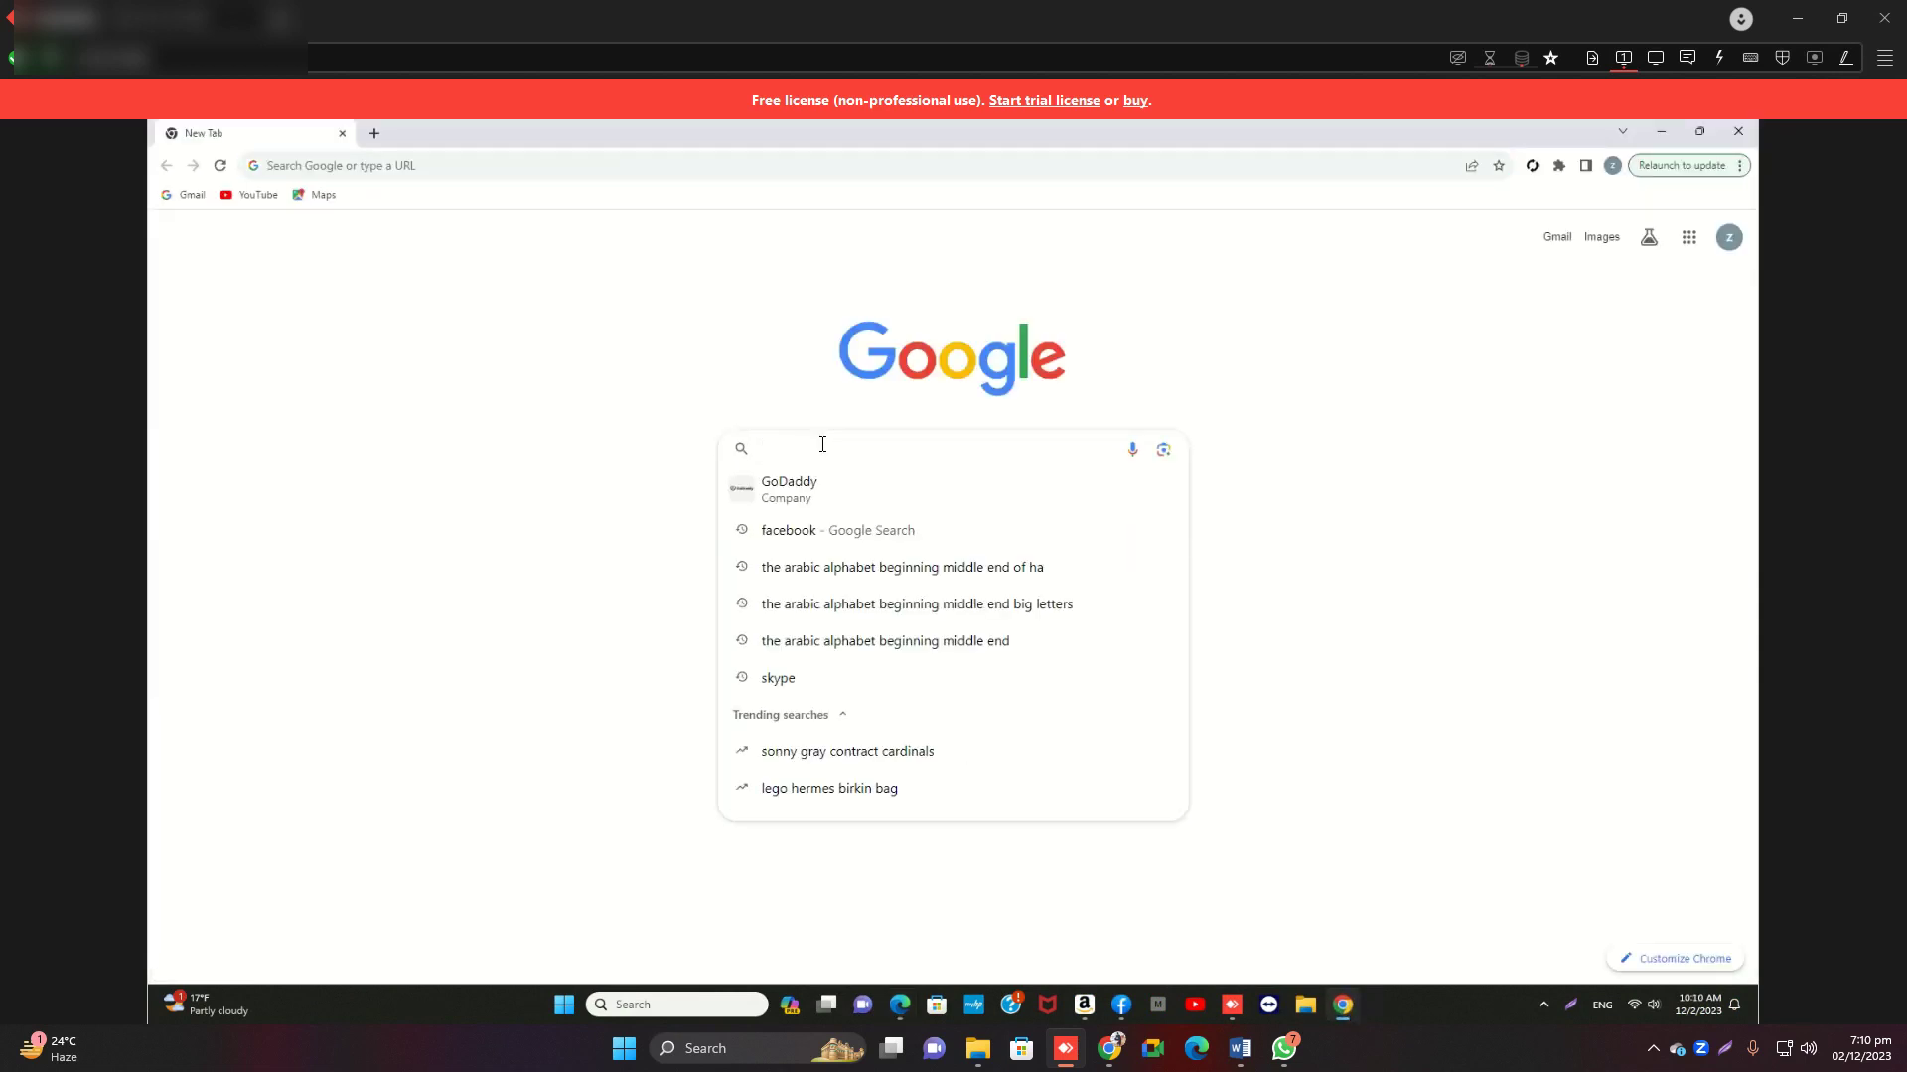
text(fashion)
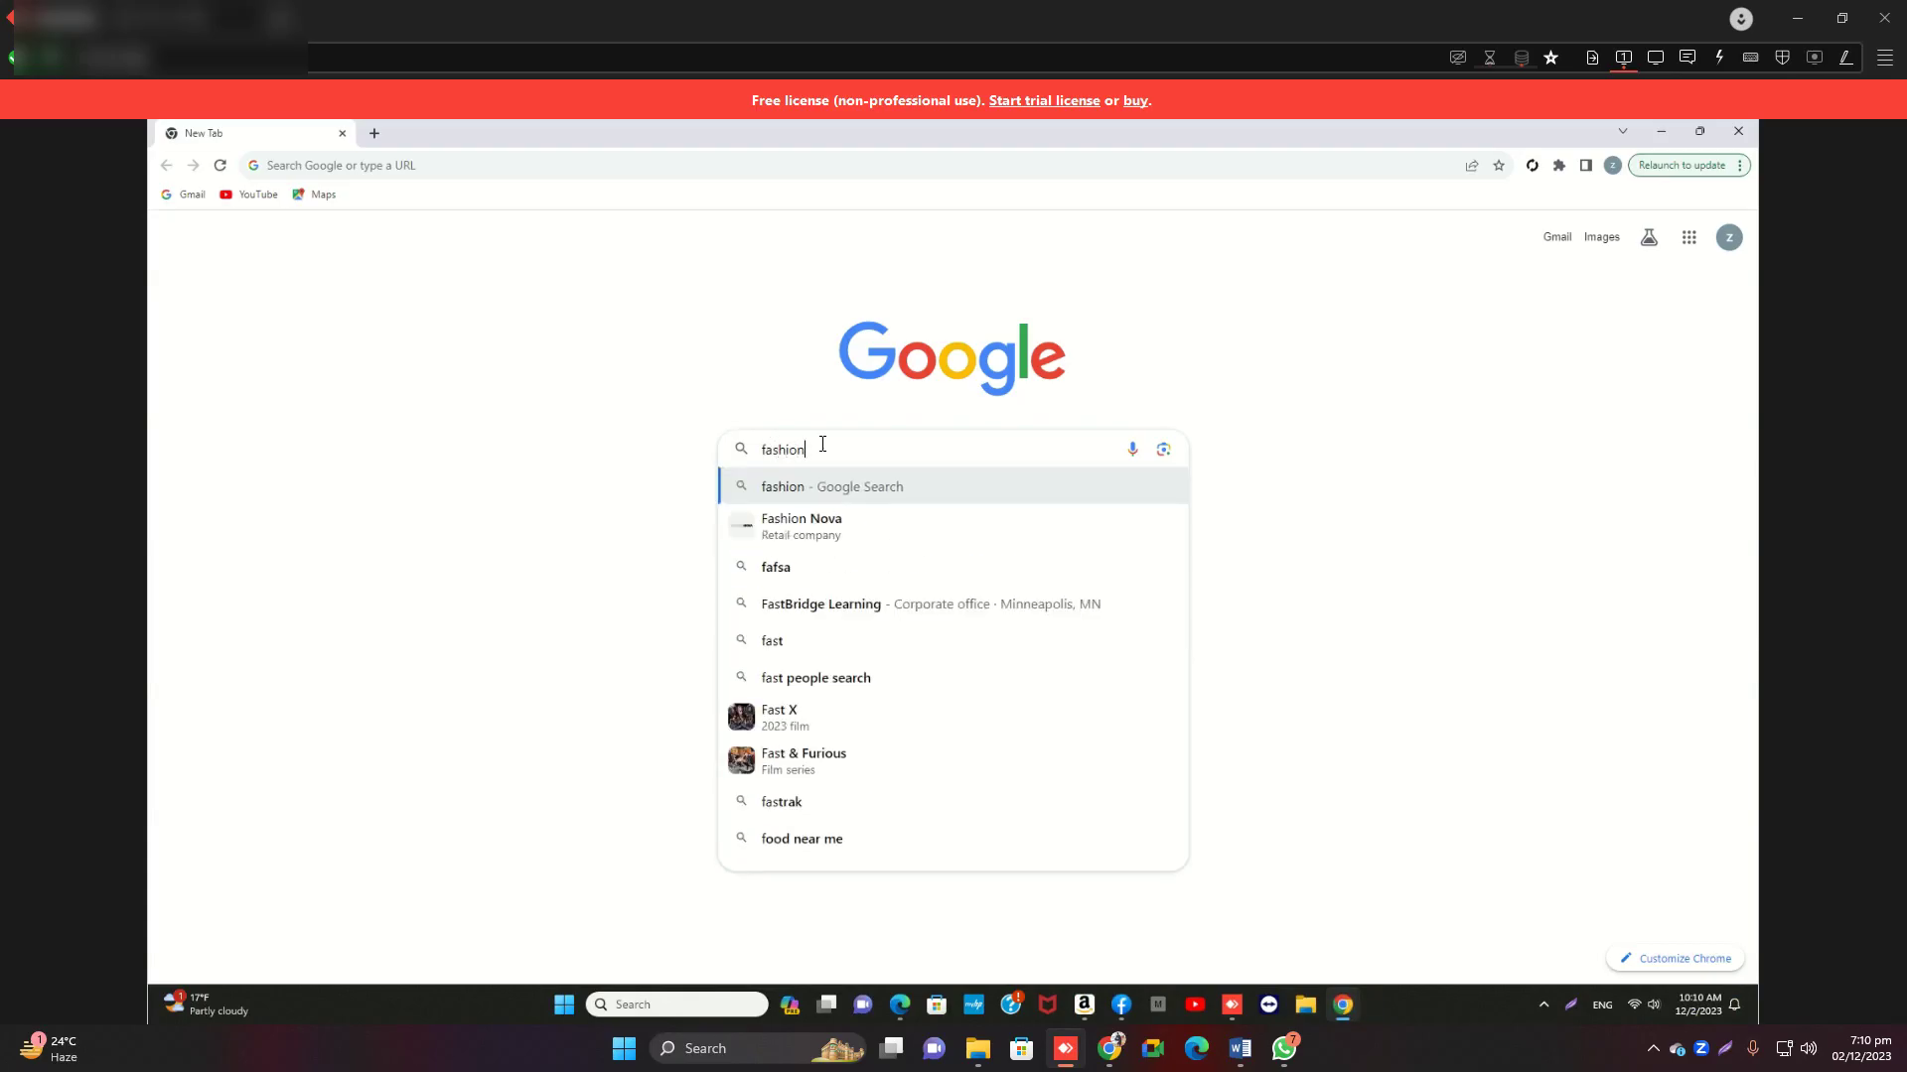
key(Return)
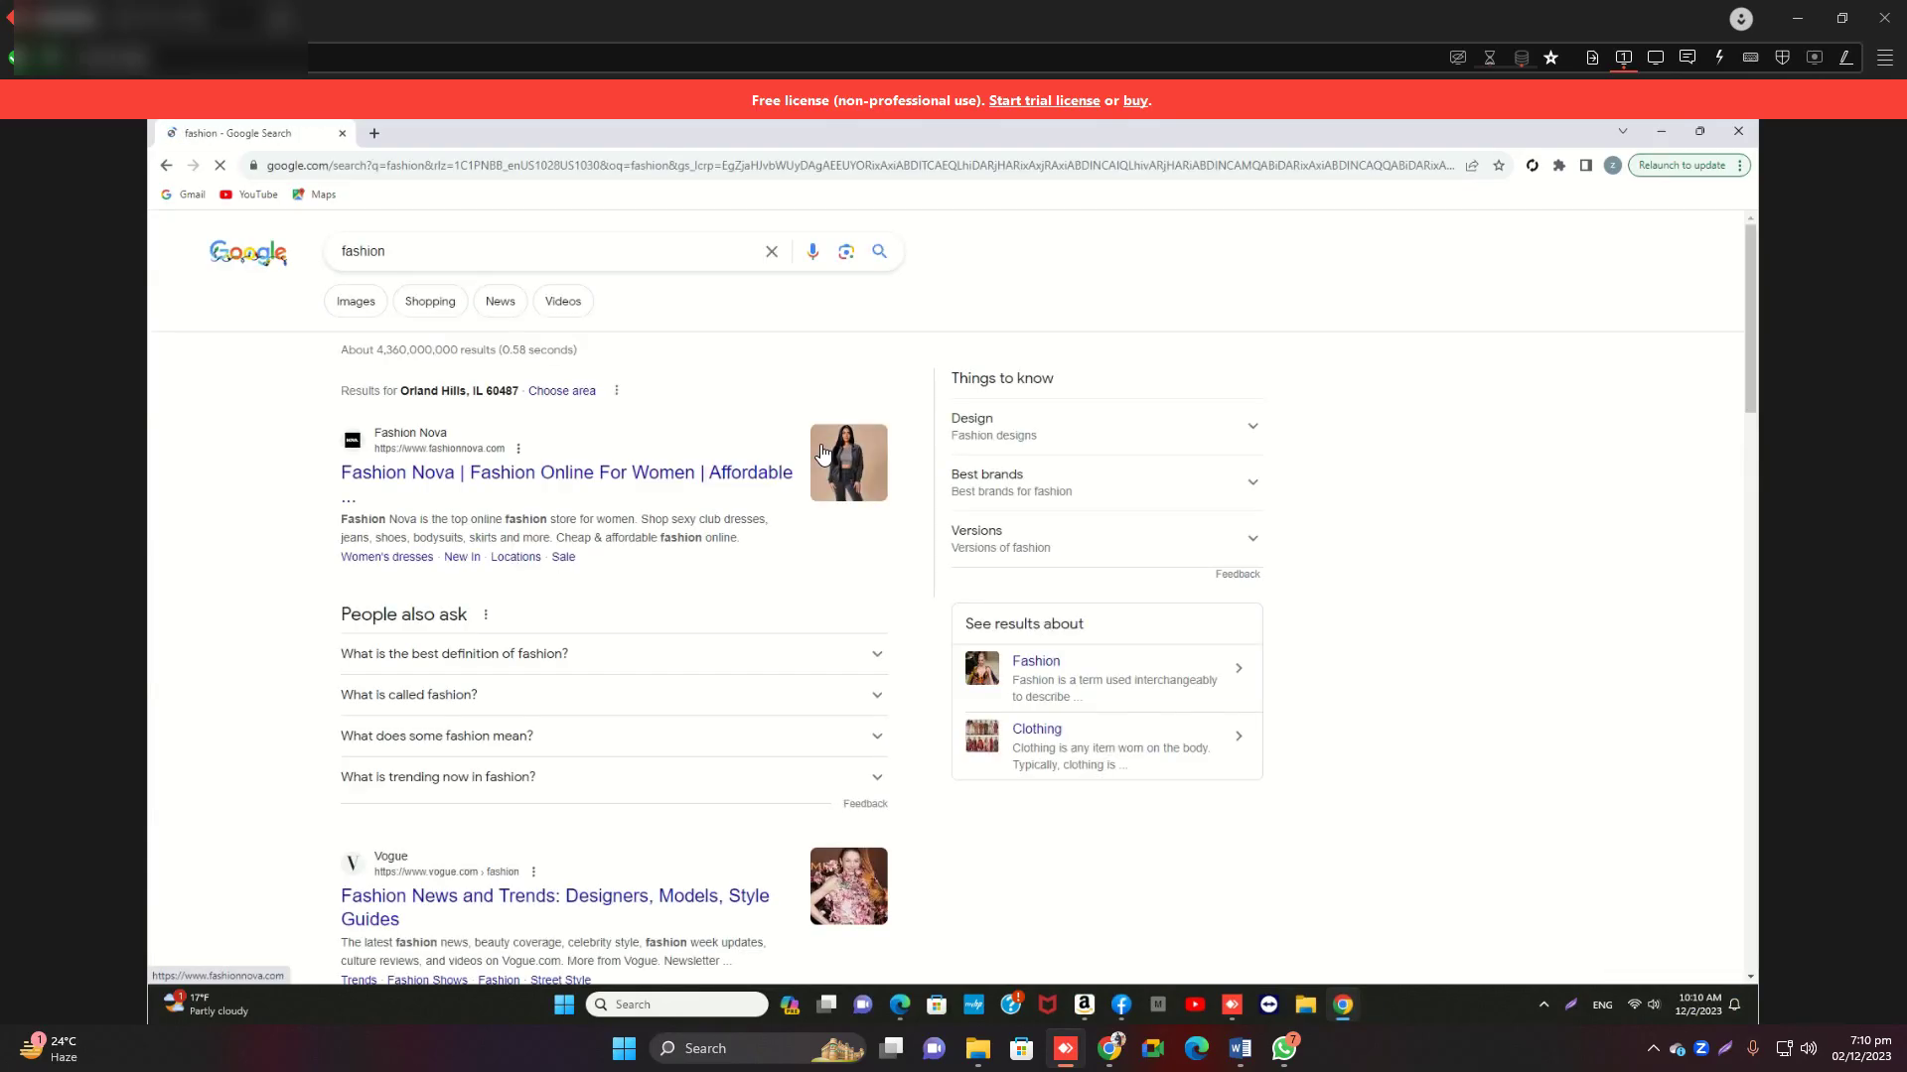
click(382, 253)
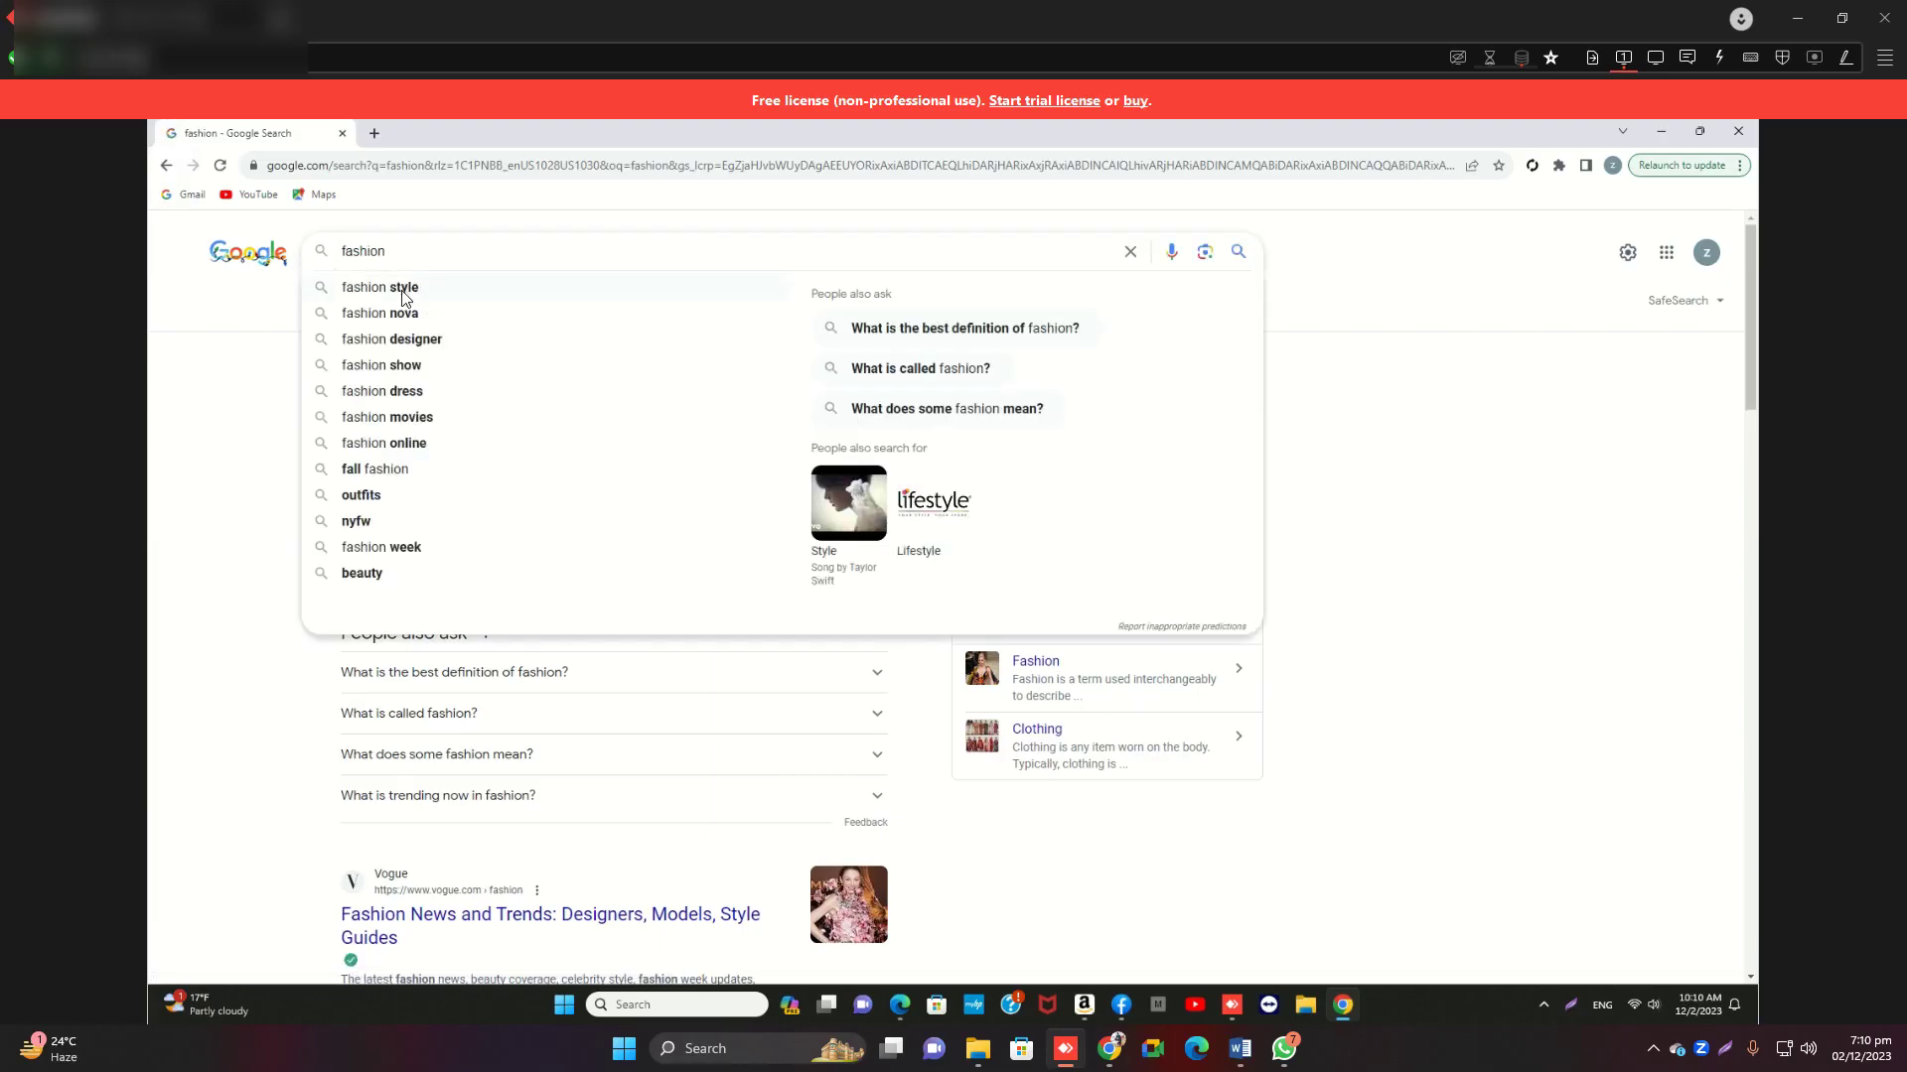
click(413, 290)
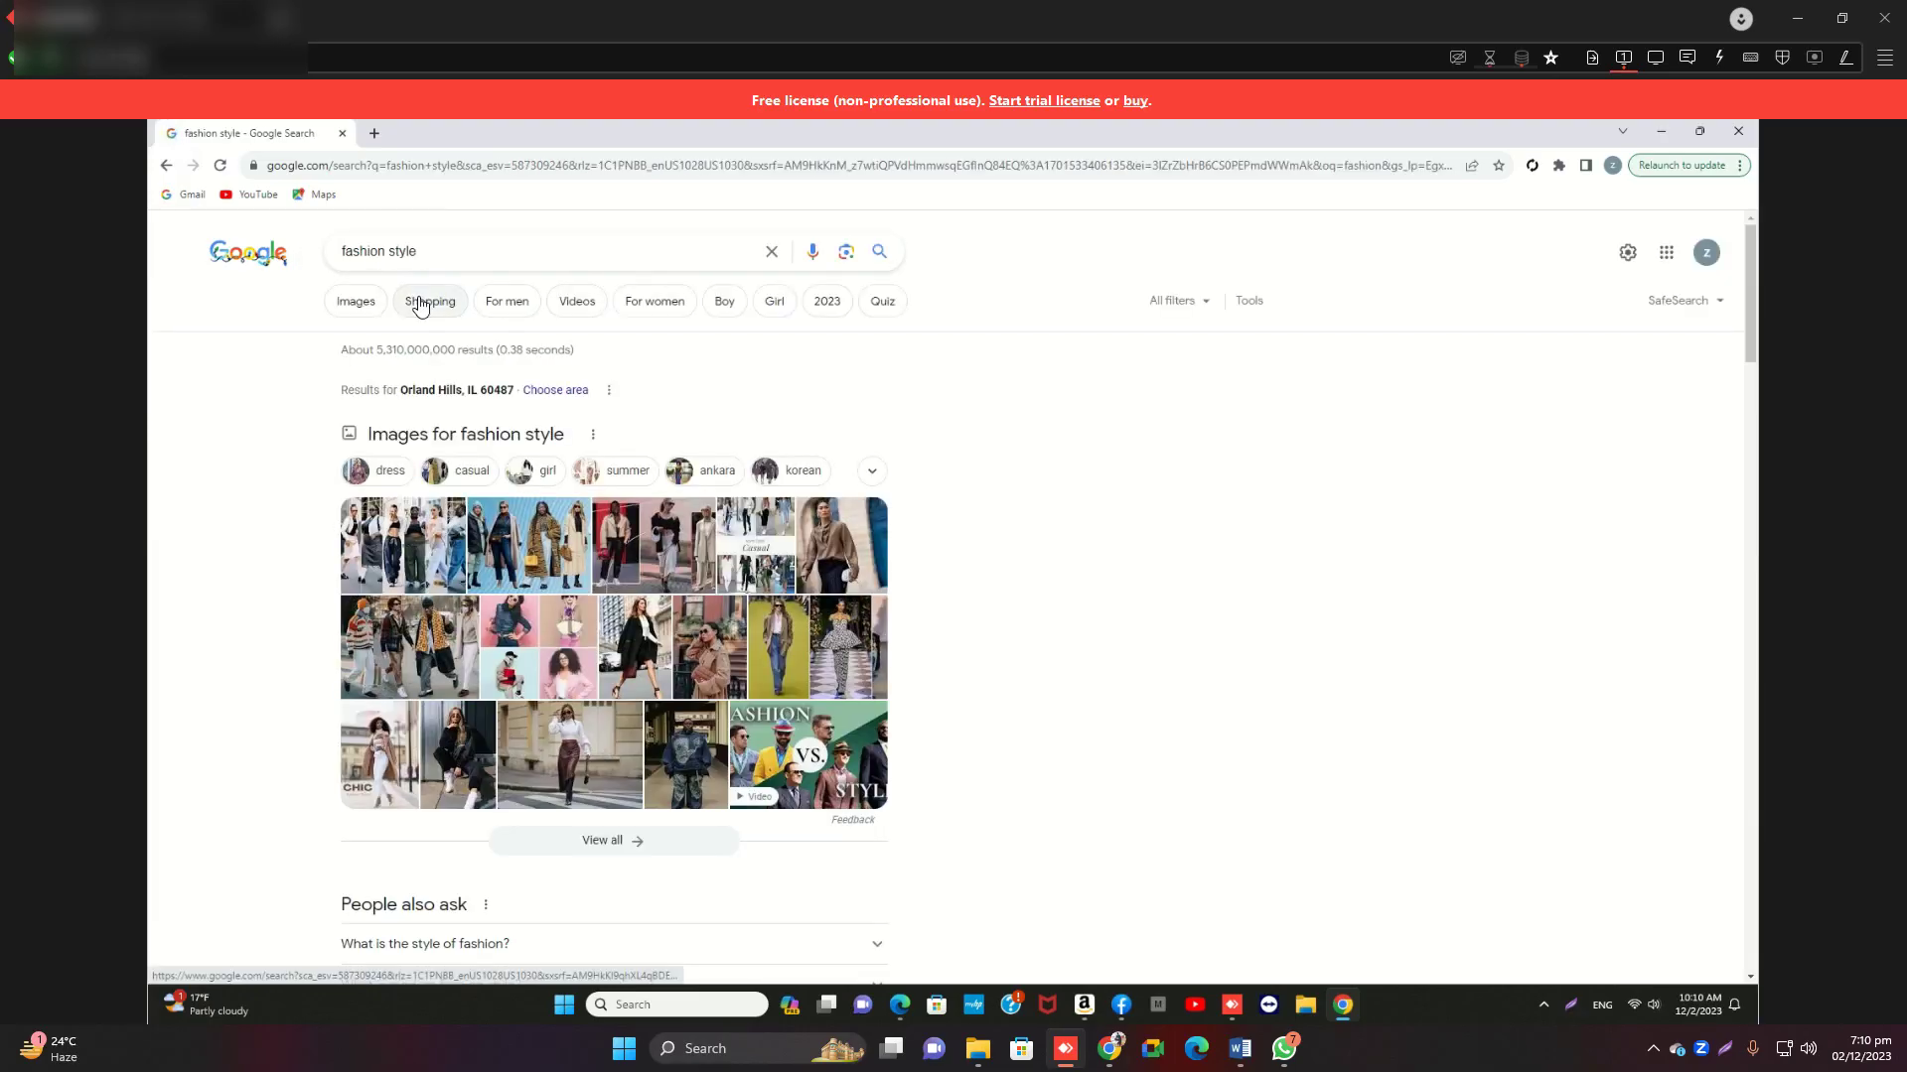
click(421, 304)
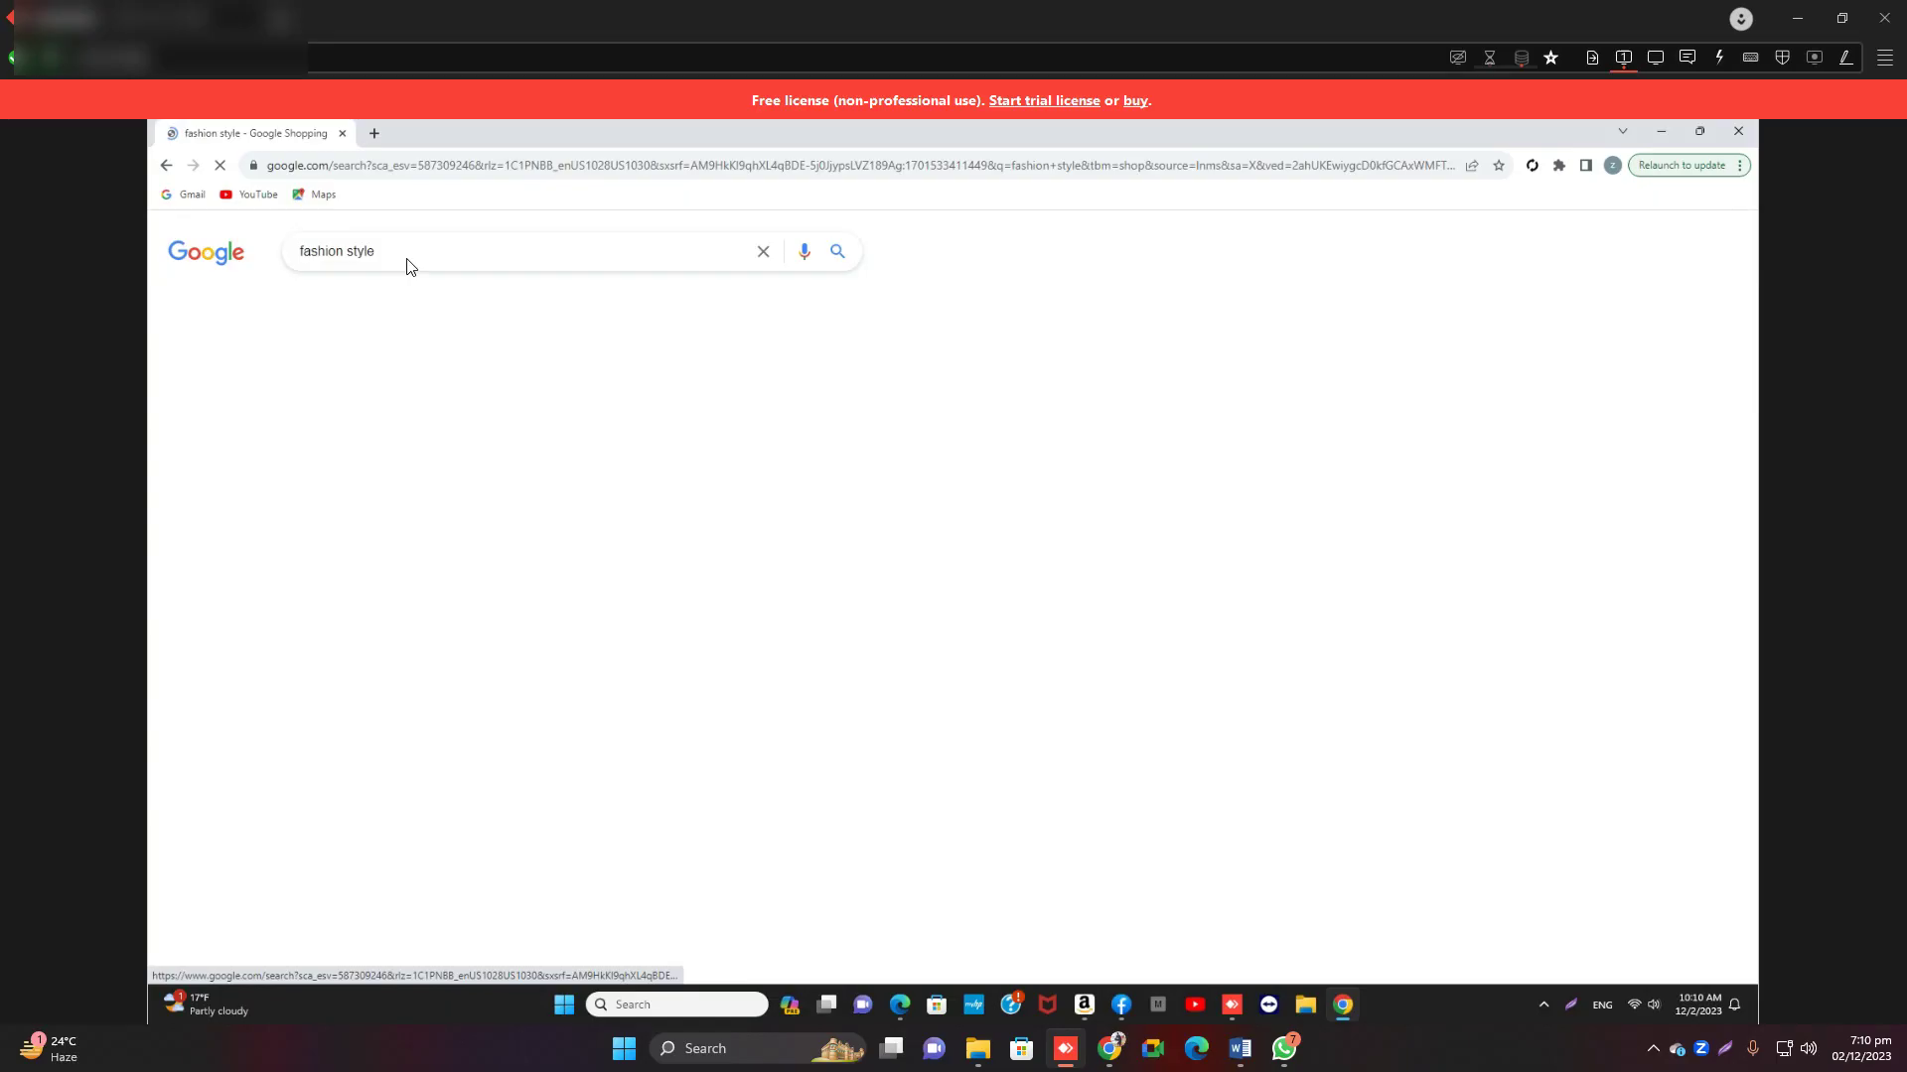
Replace the query with "women dress" and switch from the shopping results to all results.
triple_click(357, 251)
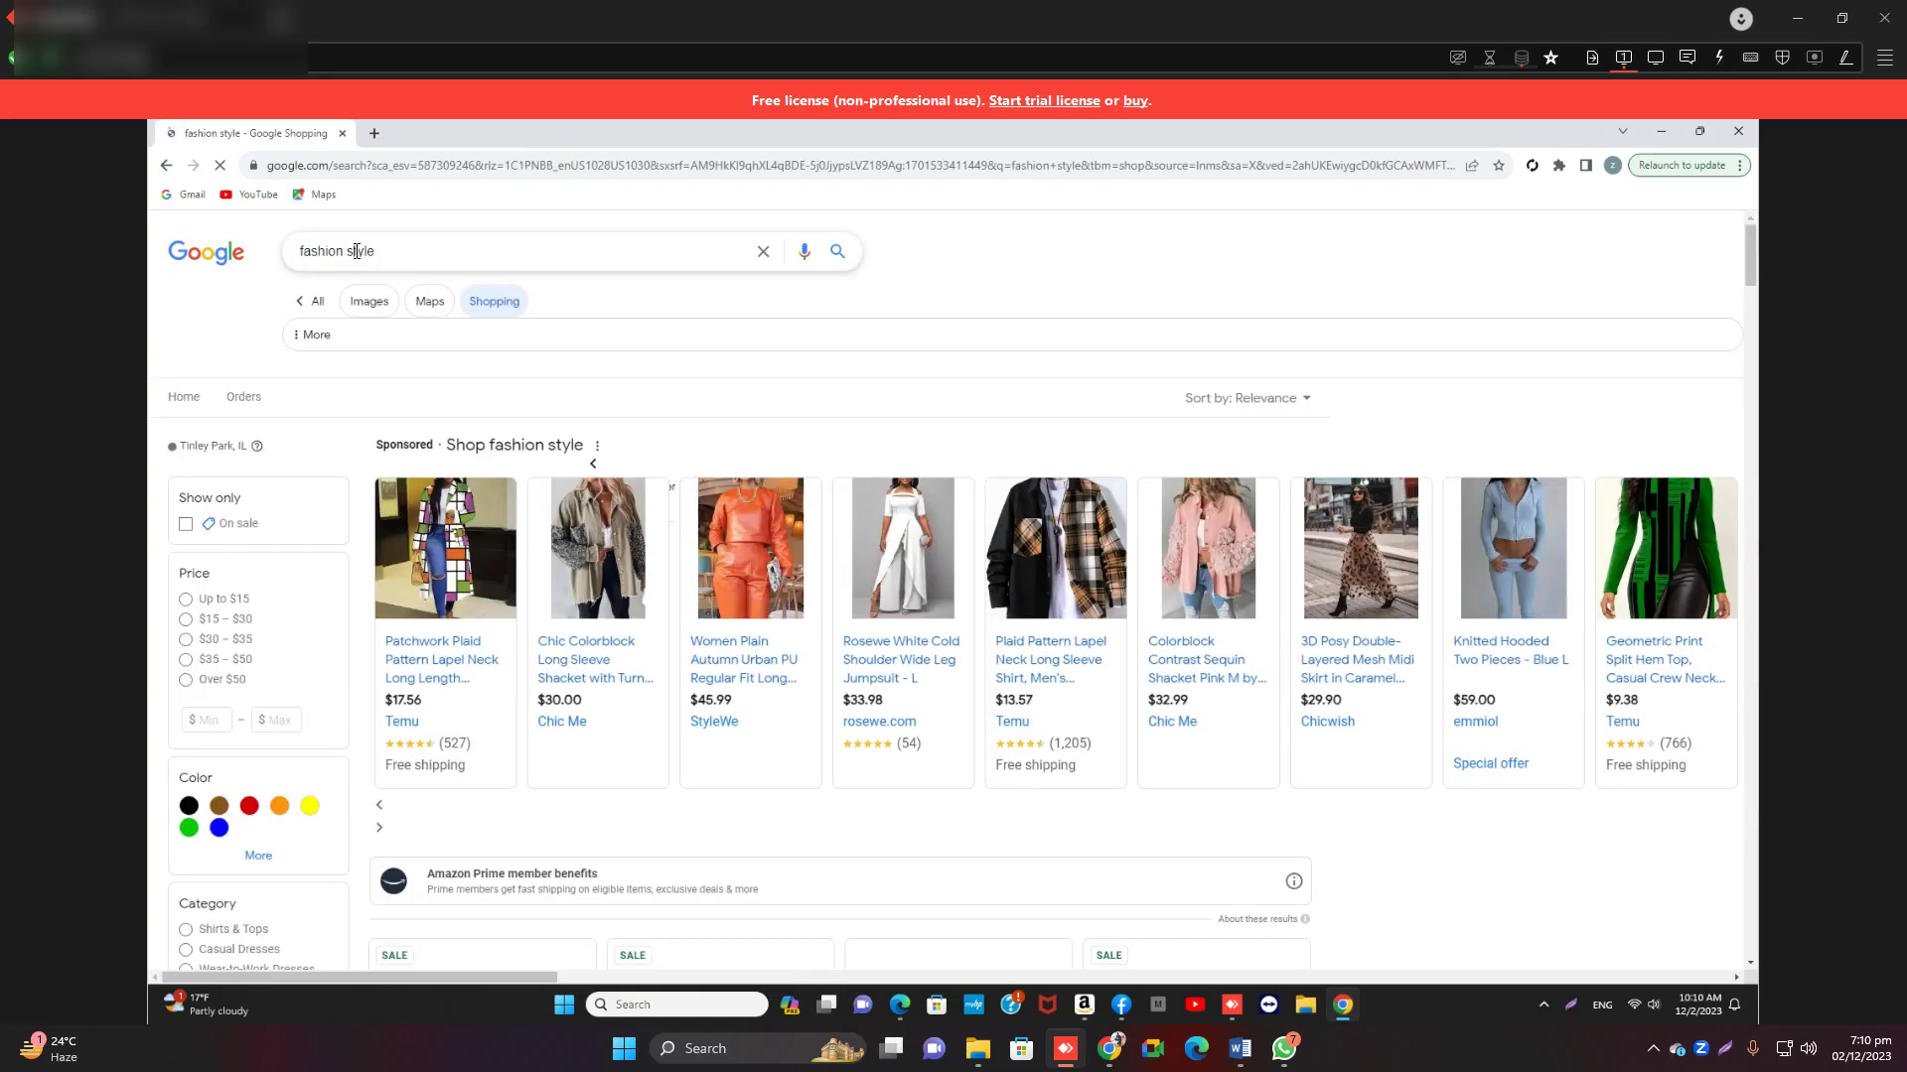
double_click(355, 251)
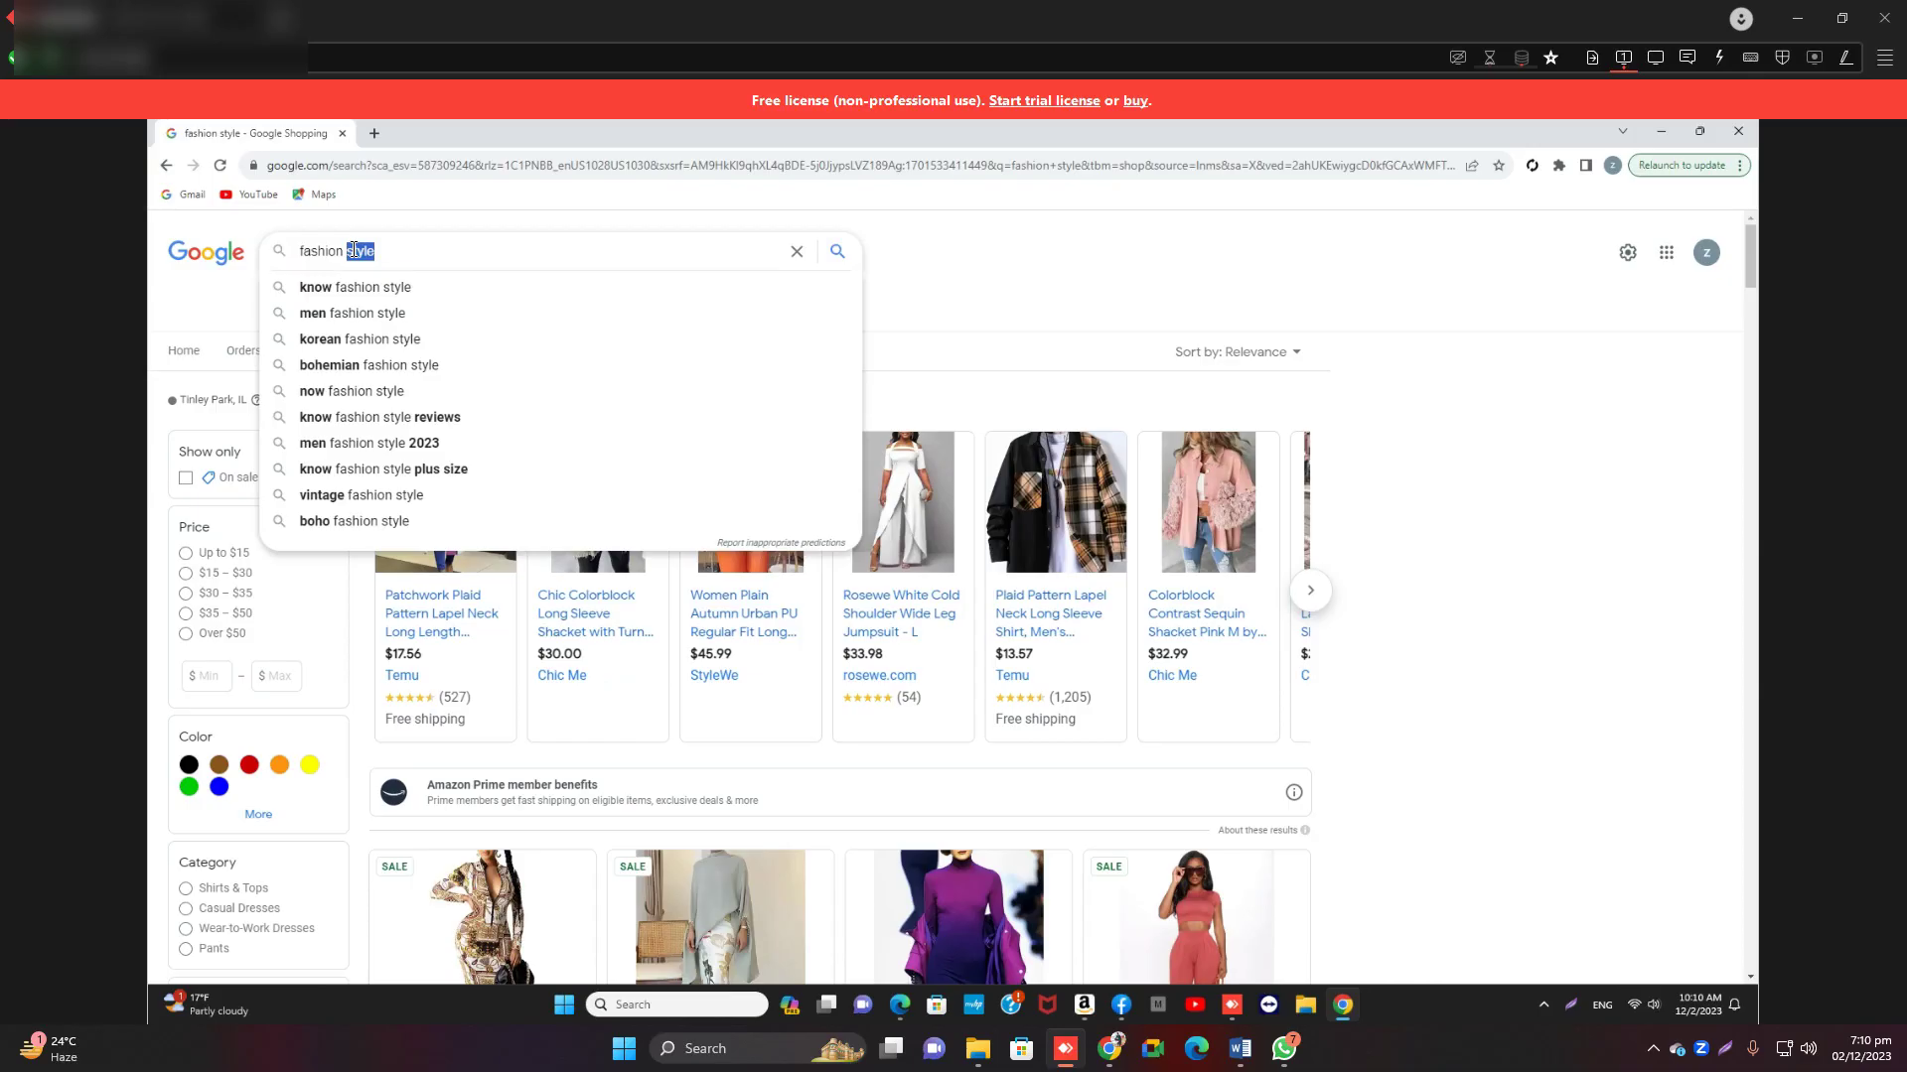
triple_click(354, 251)
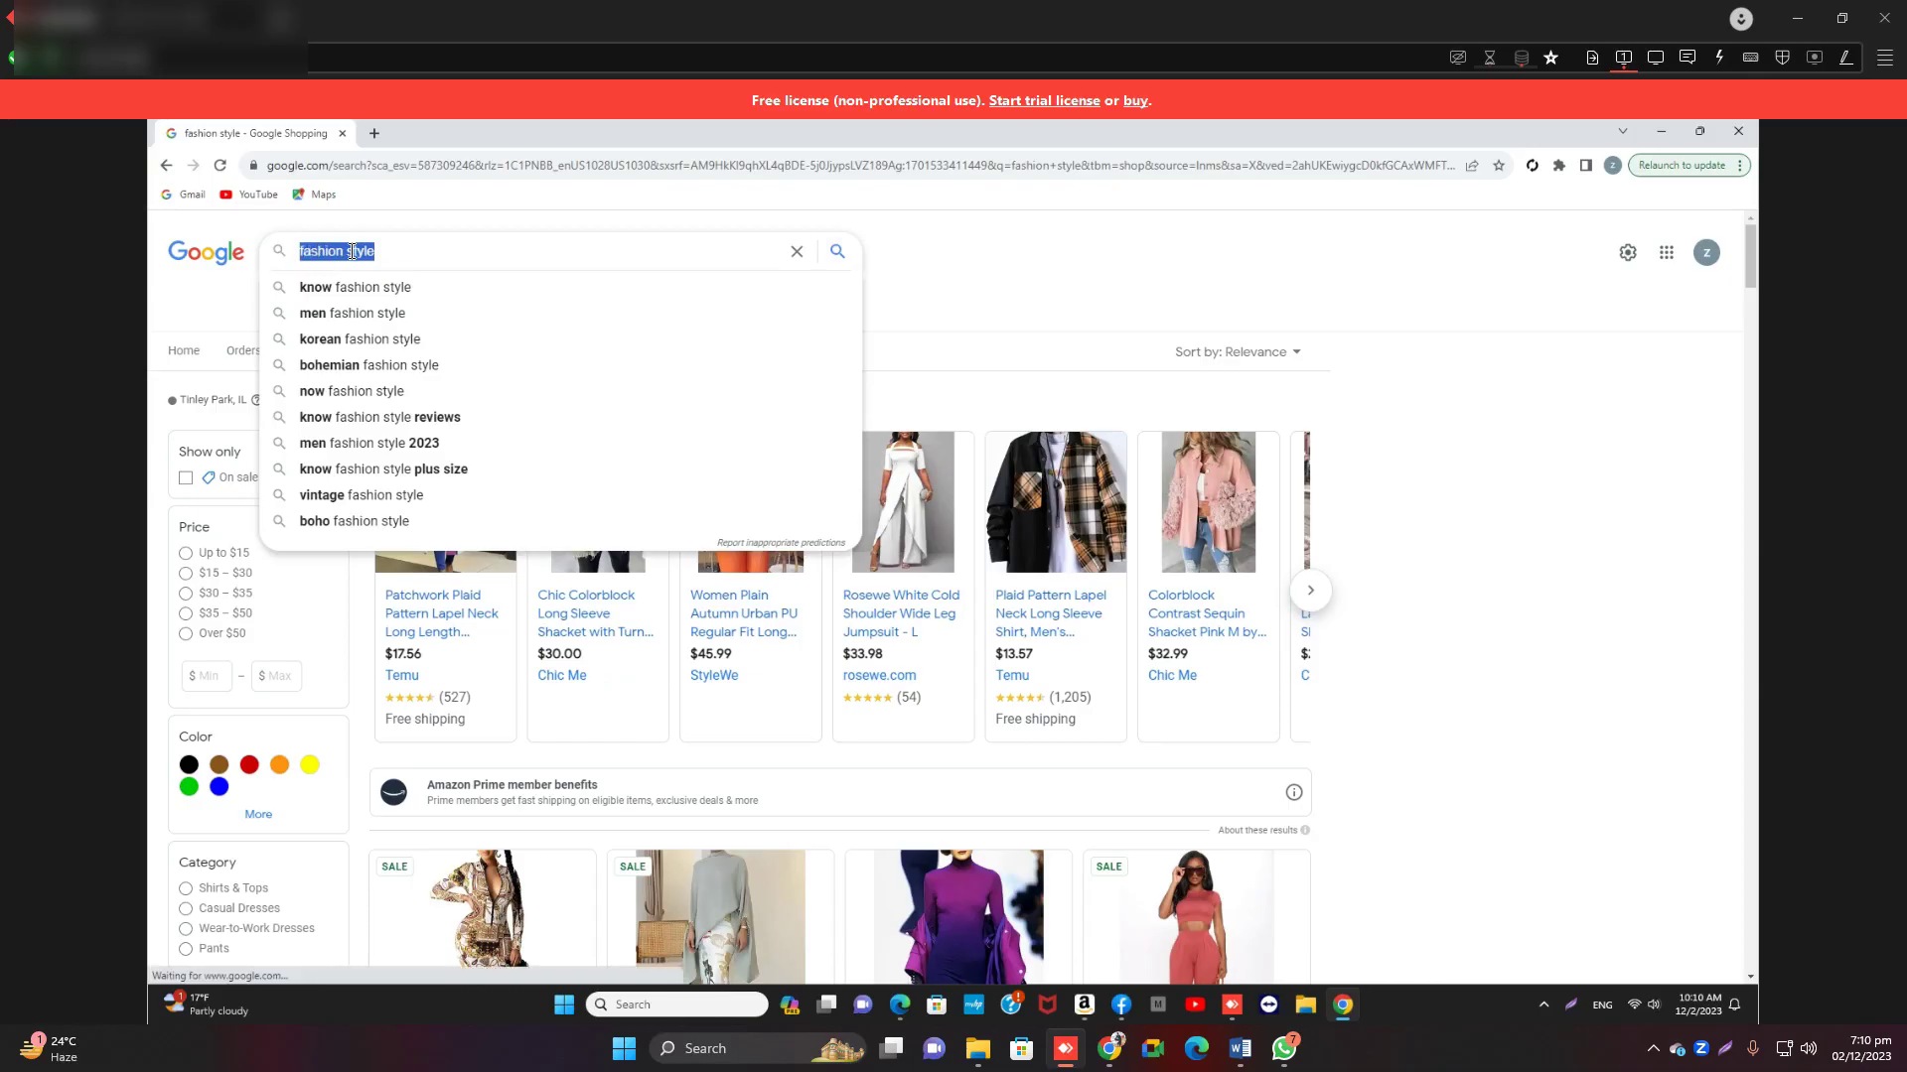
text(wome)
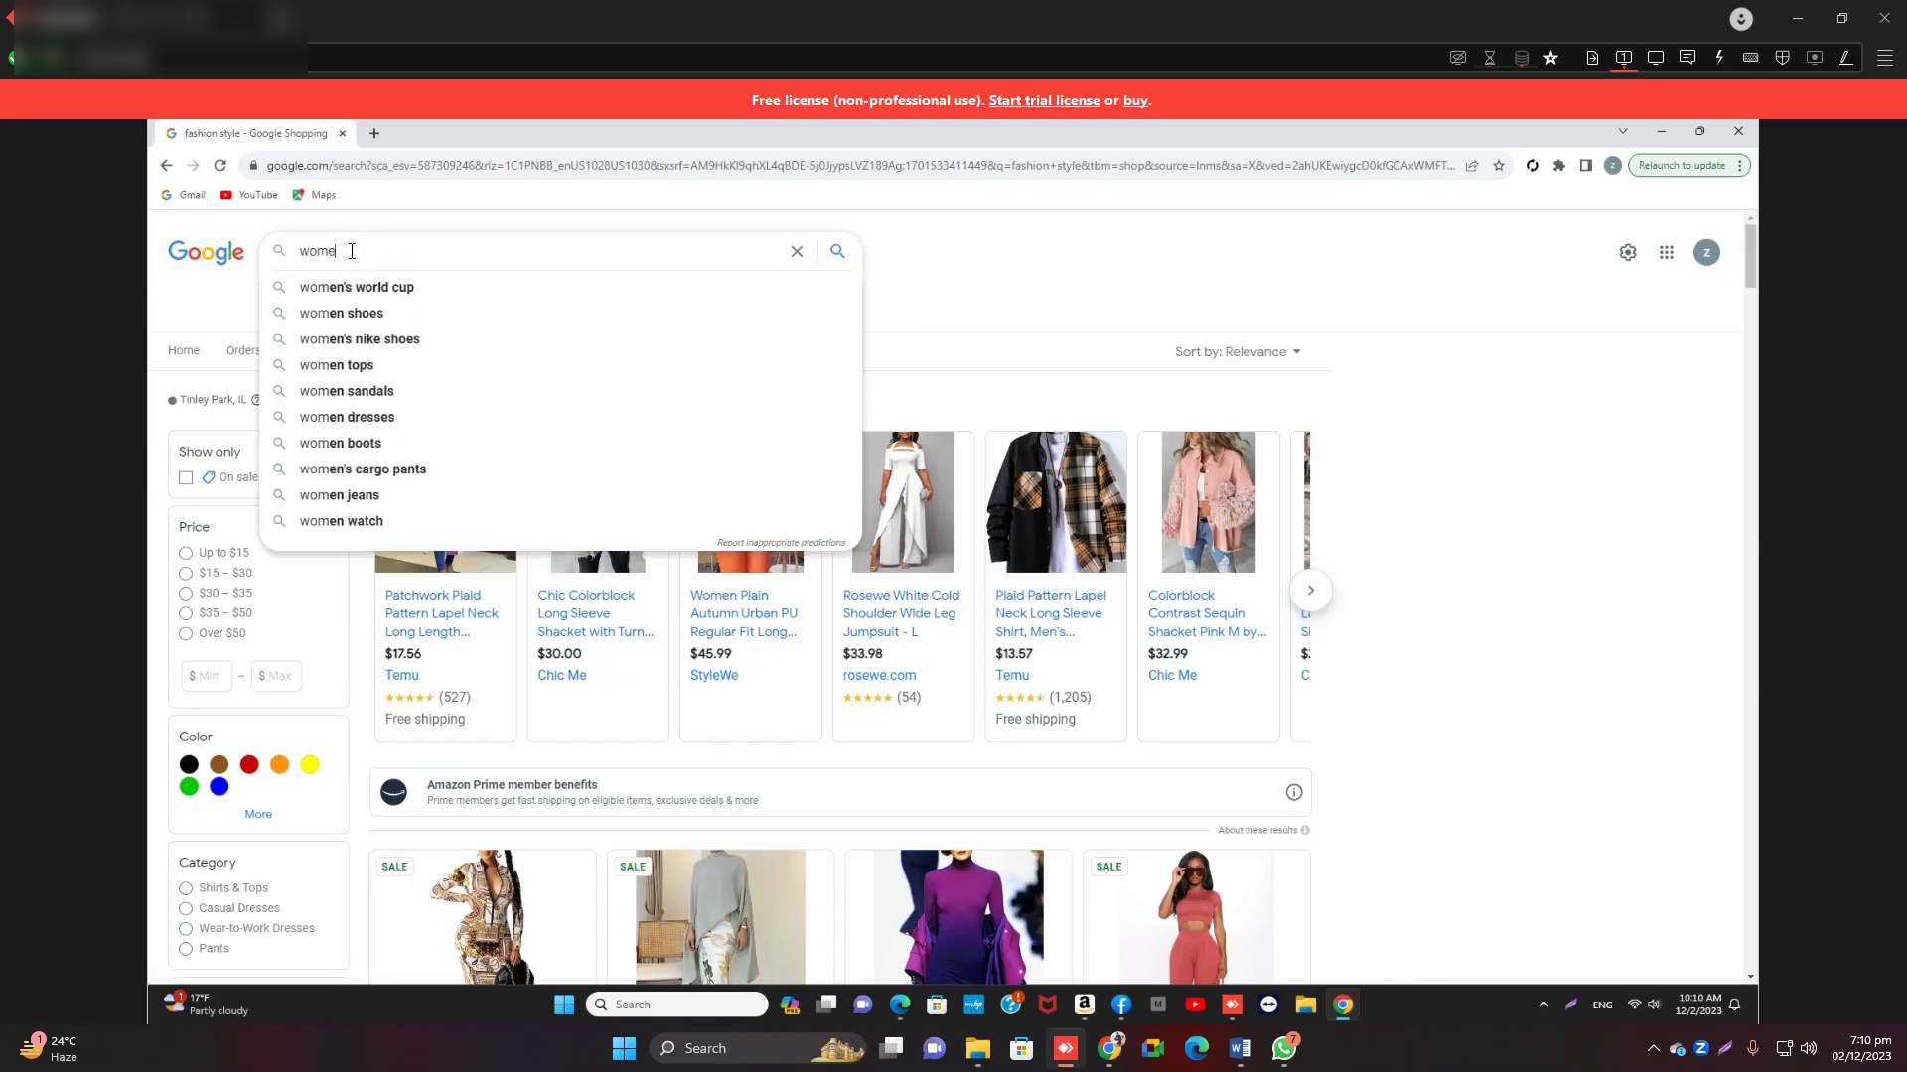
text(n dress)
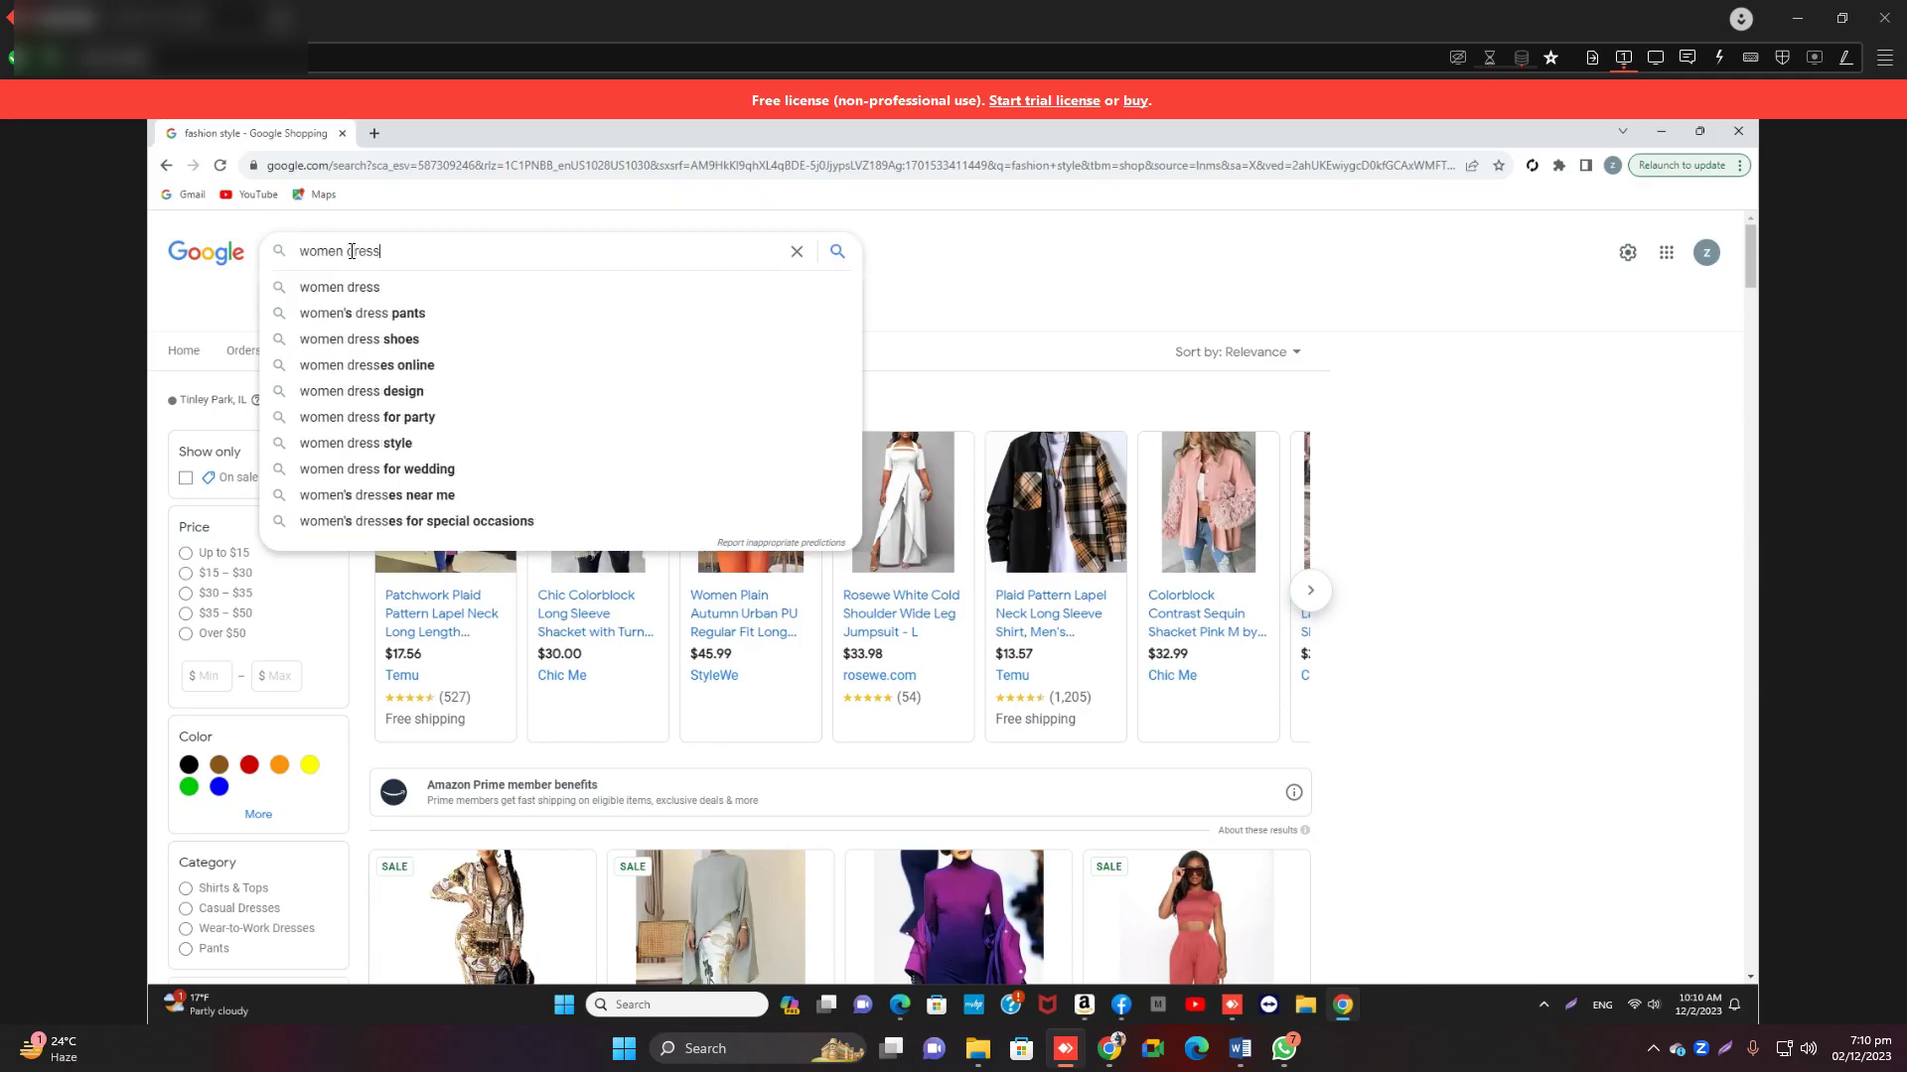
key(Return)
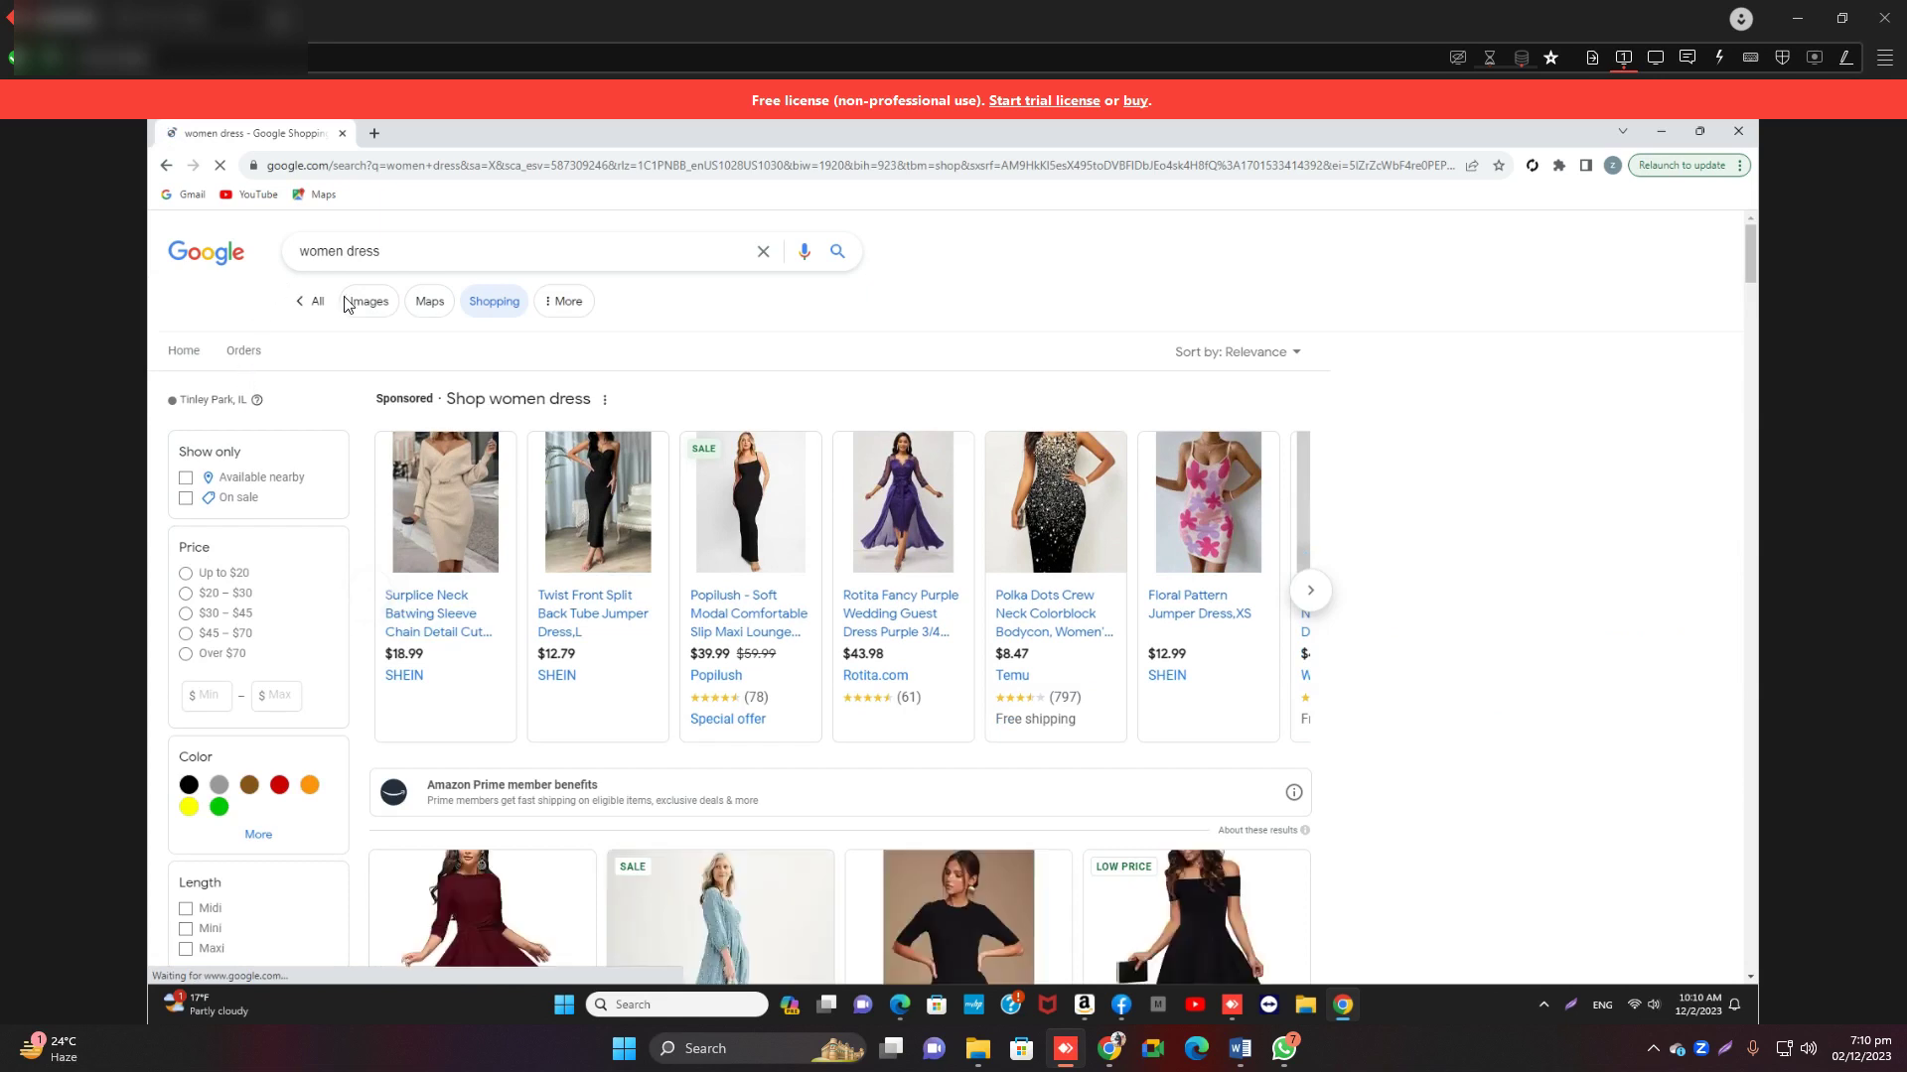
click(313, 306)
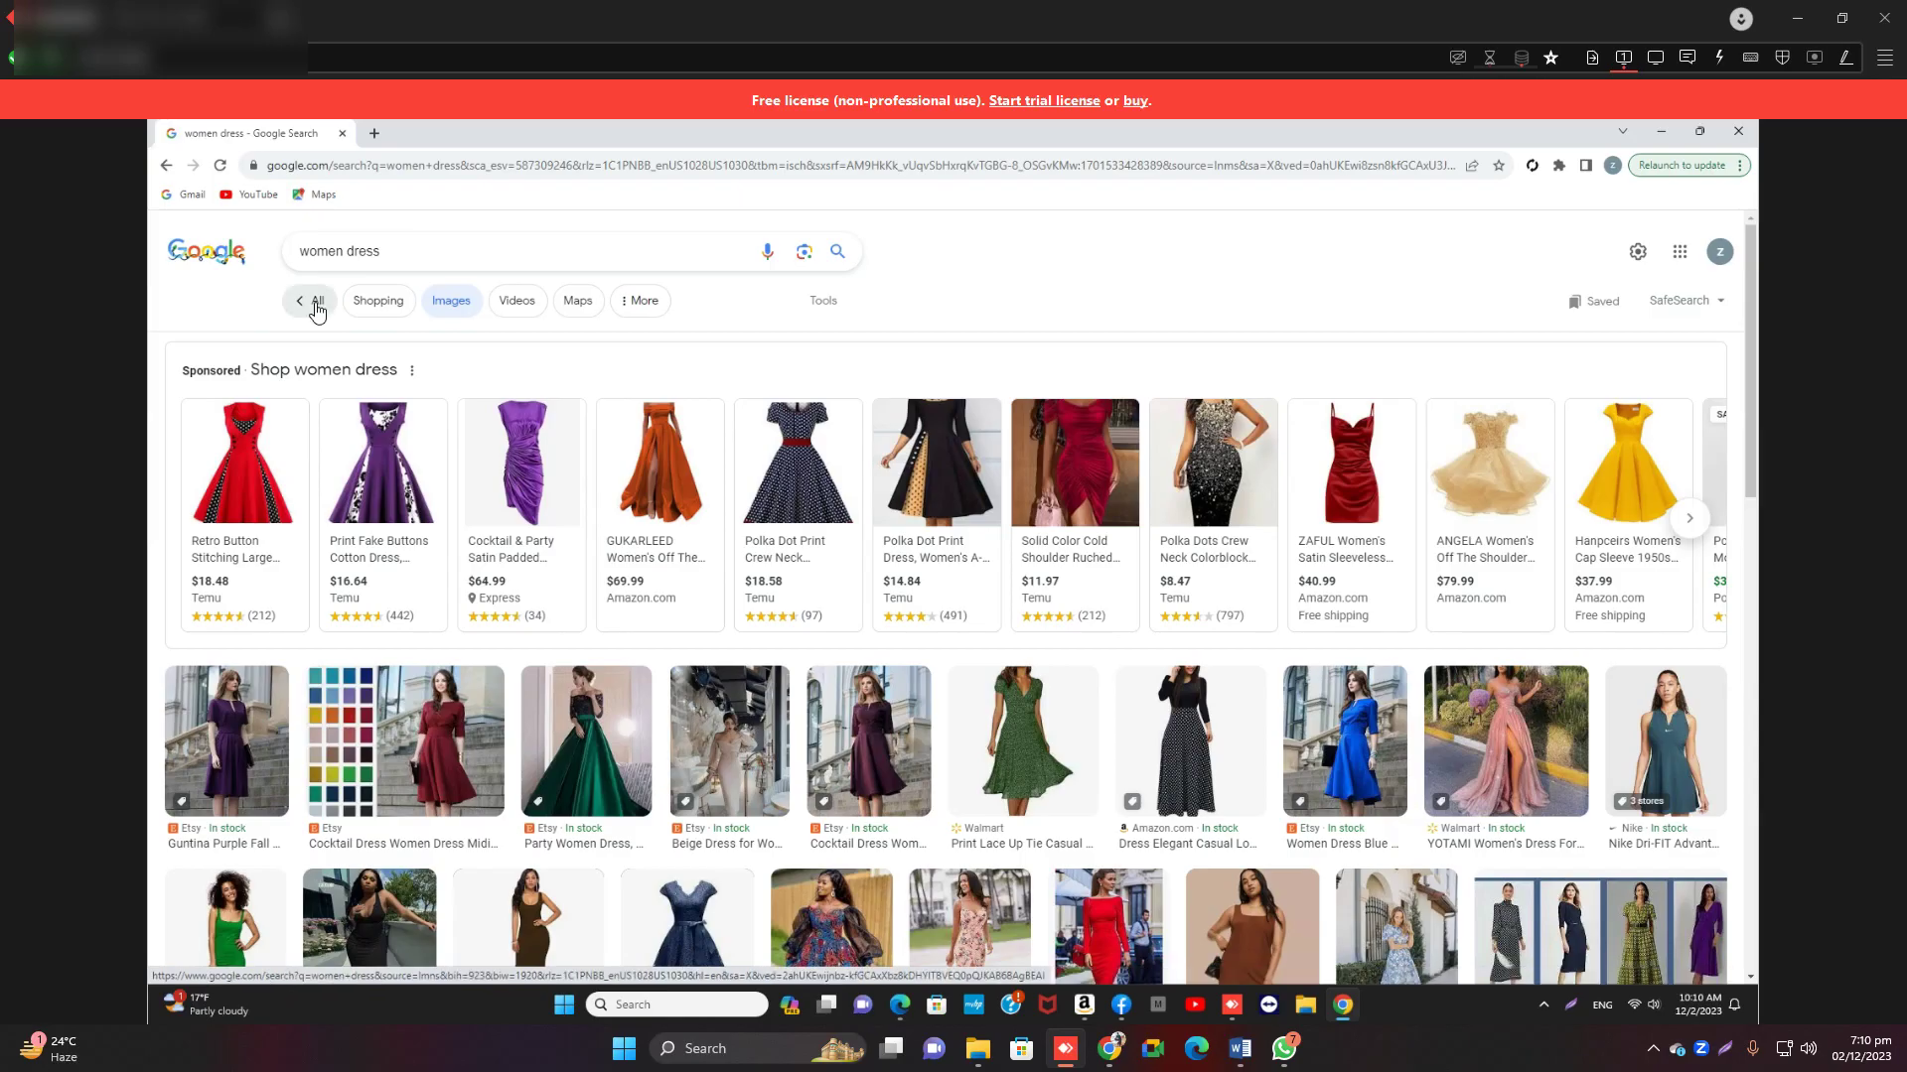
click(318, 311)
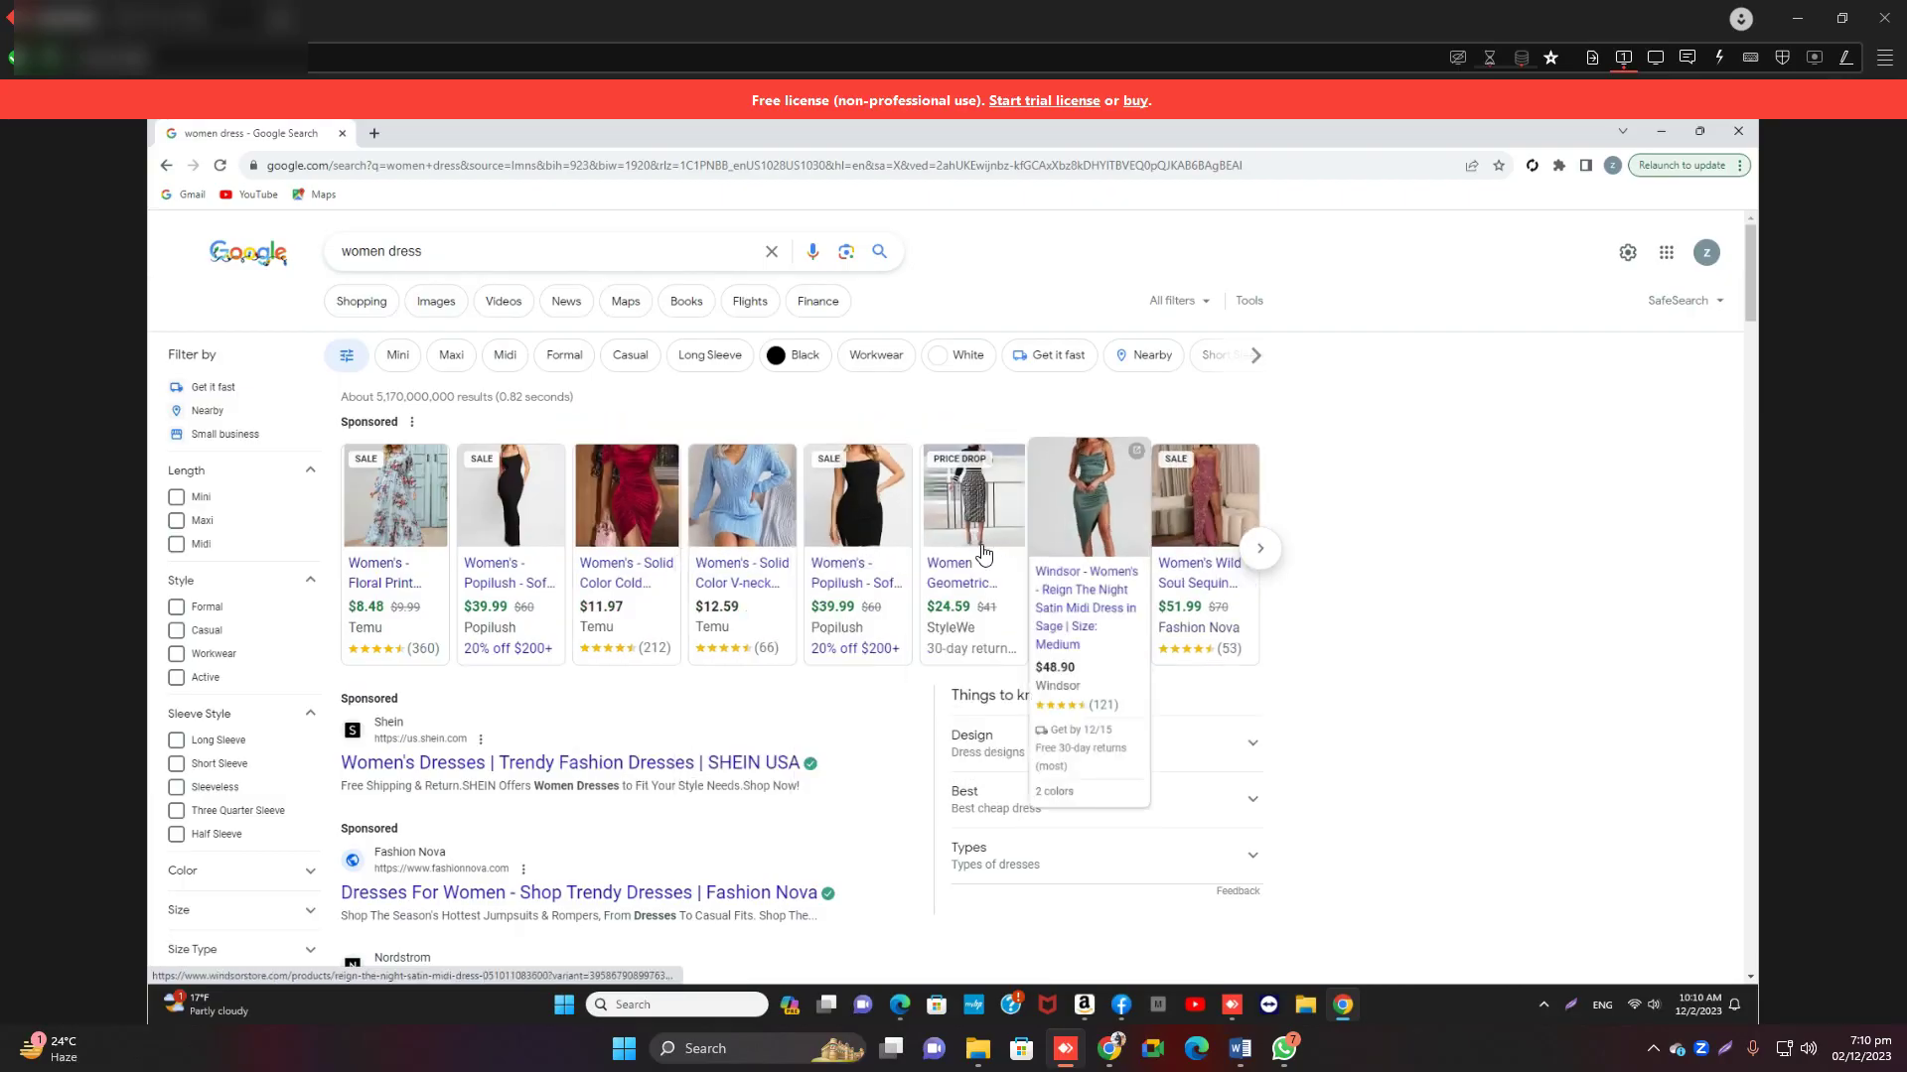
Examine the StyleWe geometric midi dress from the sponsored results, and close its product page and the AnyDesk session window.
click(948, 586)
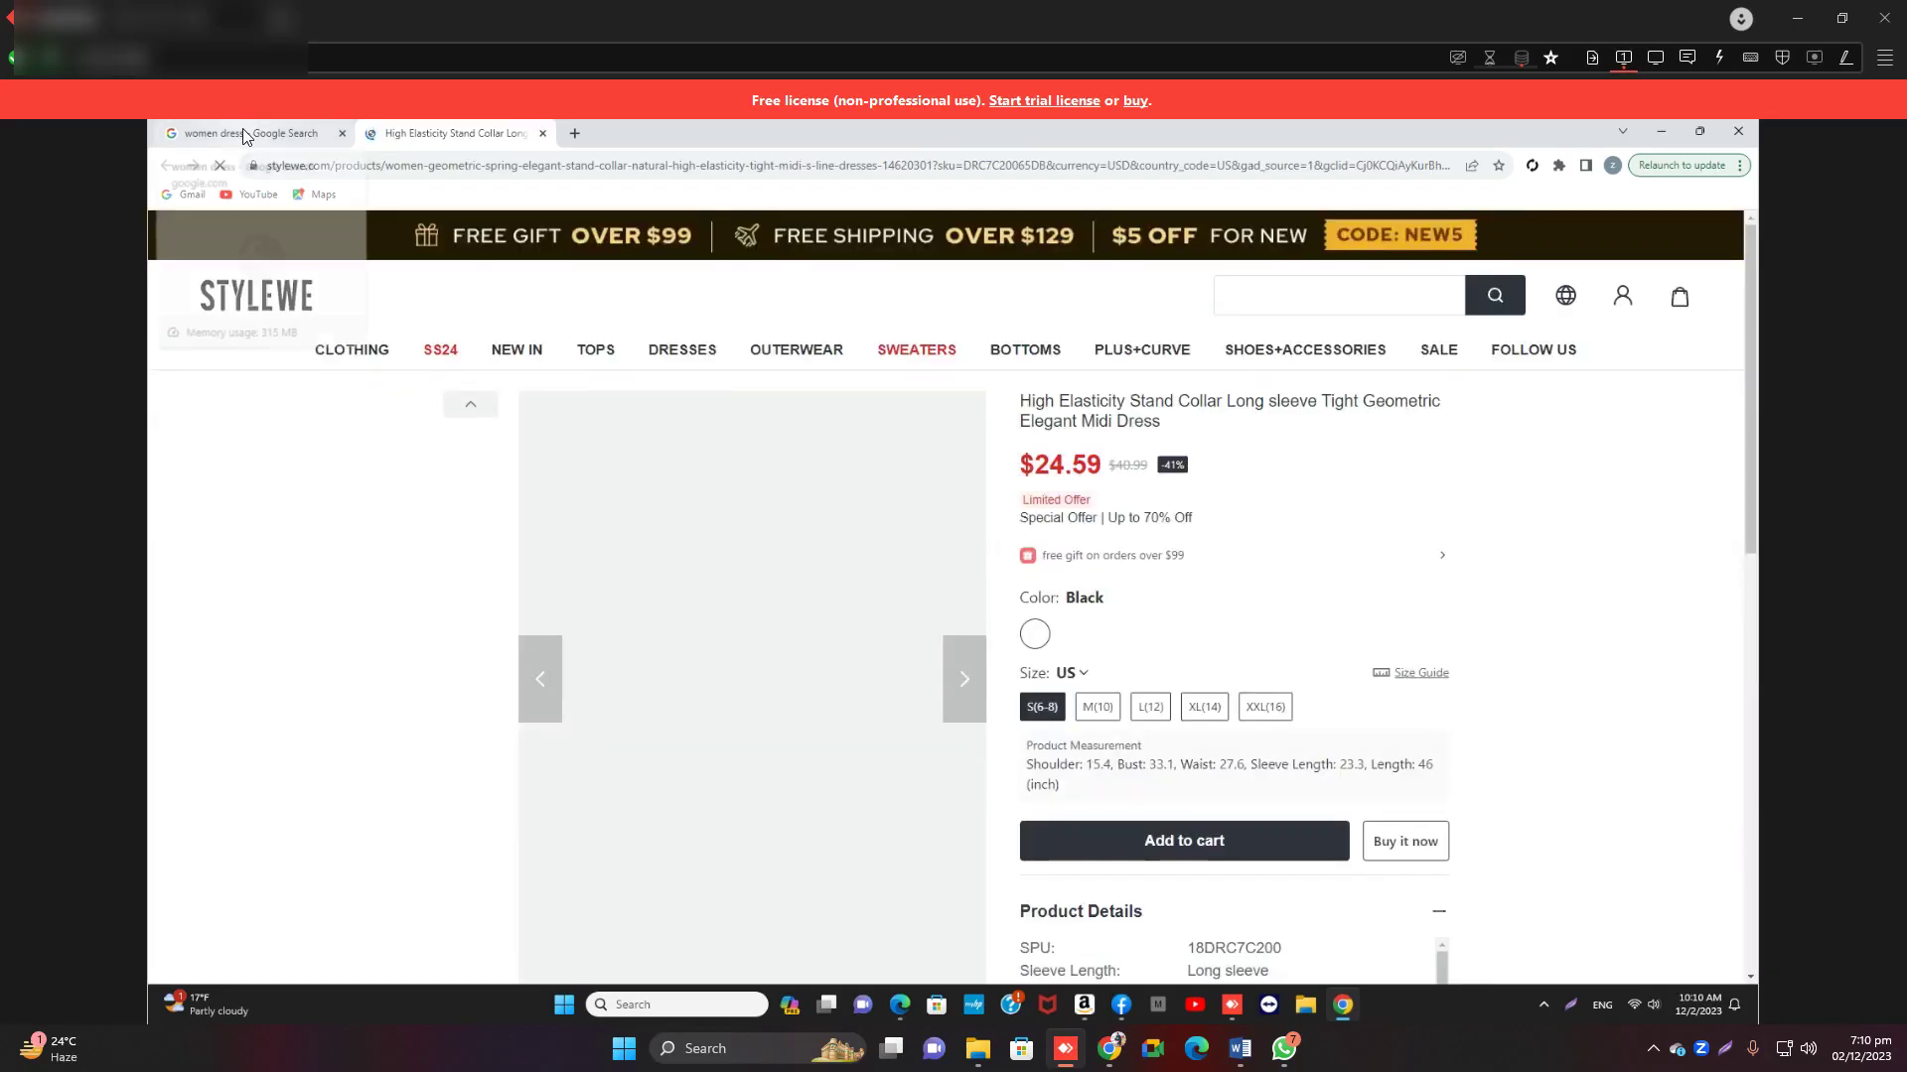
click(242, 132)
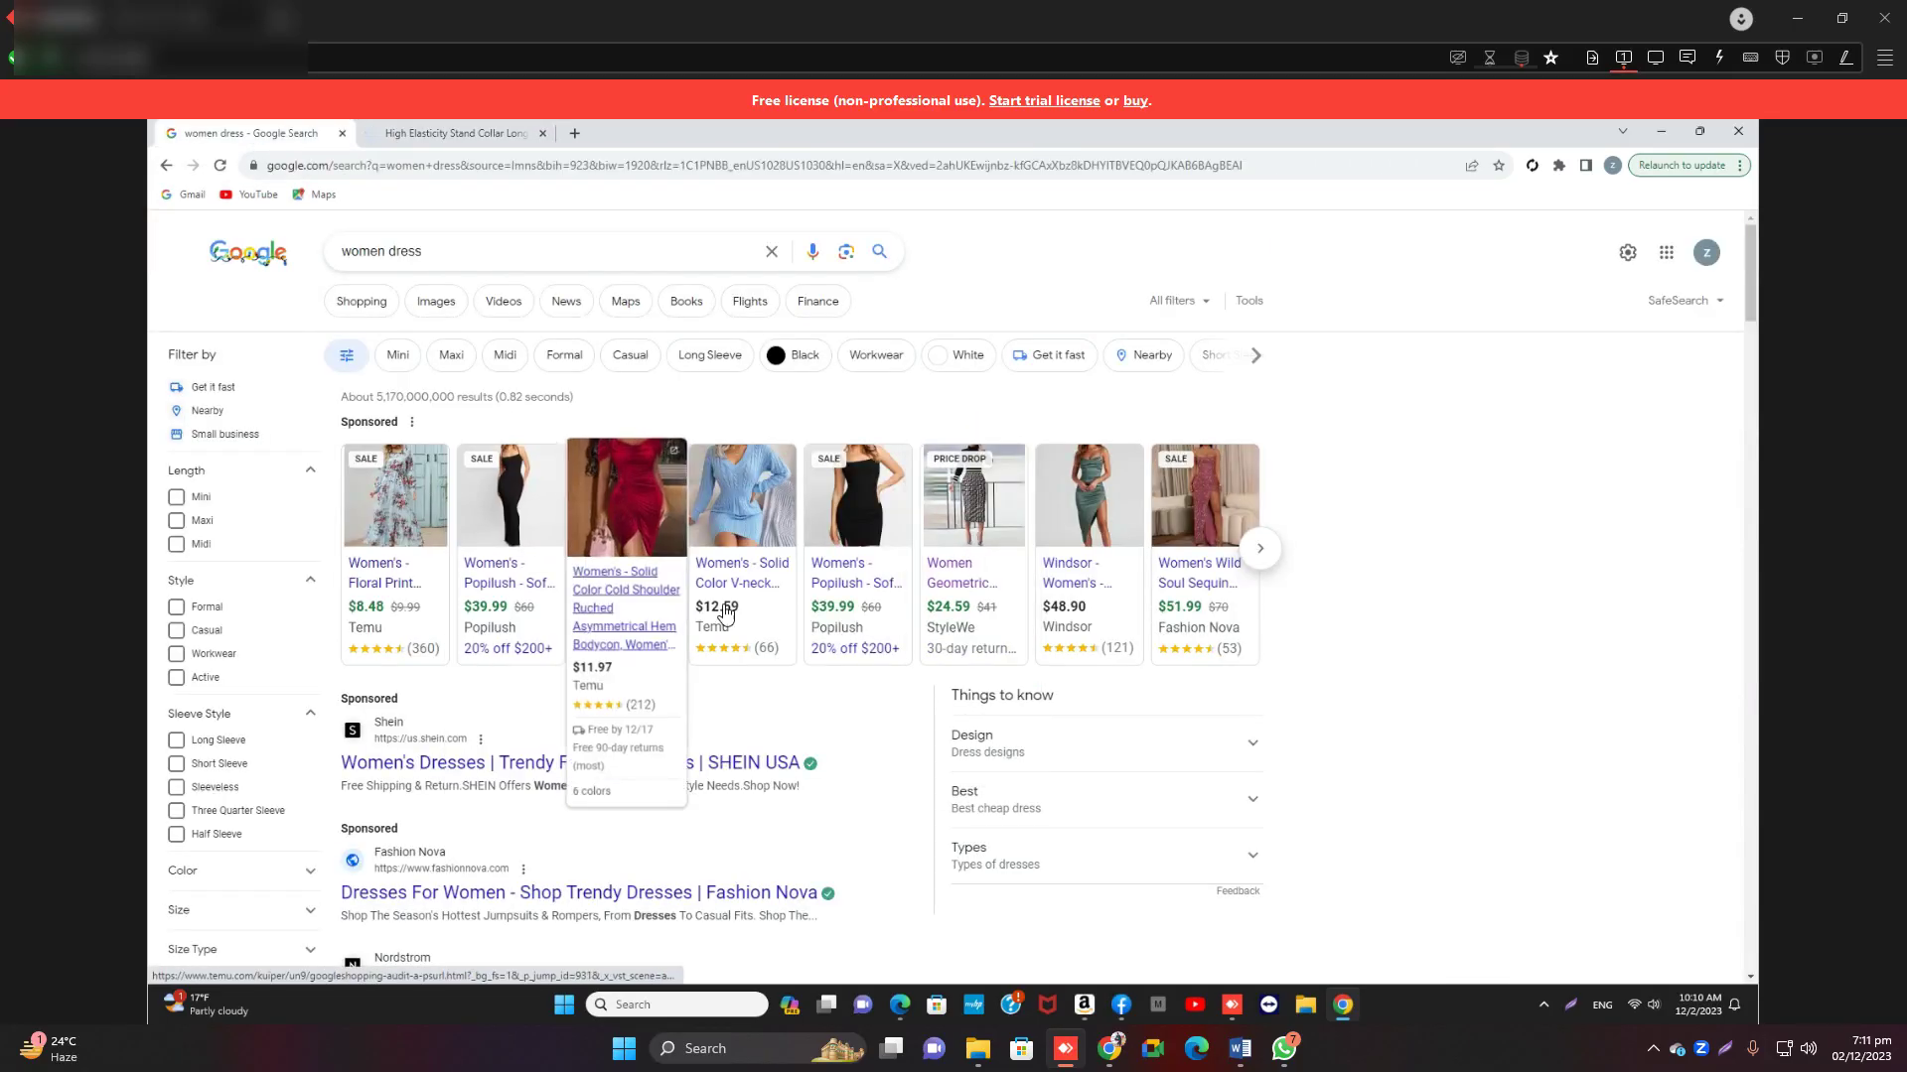
mouse_move(370, 651)
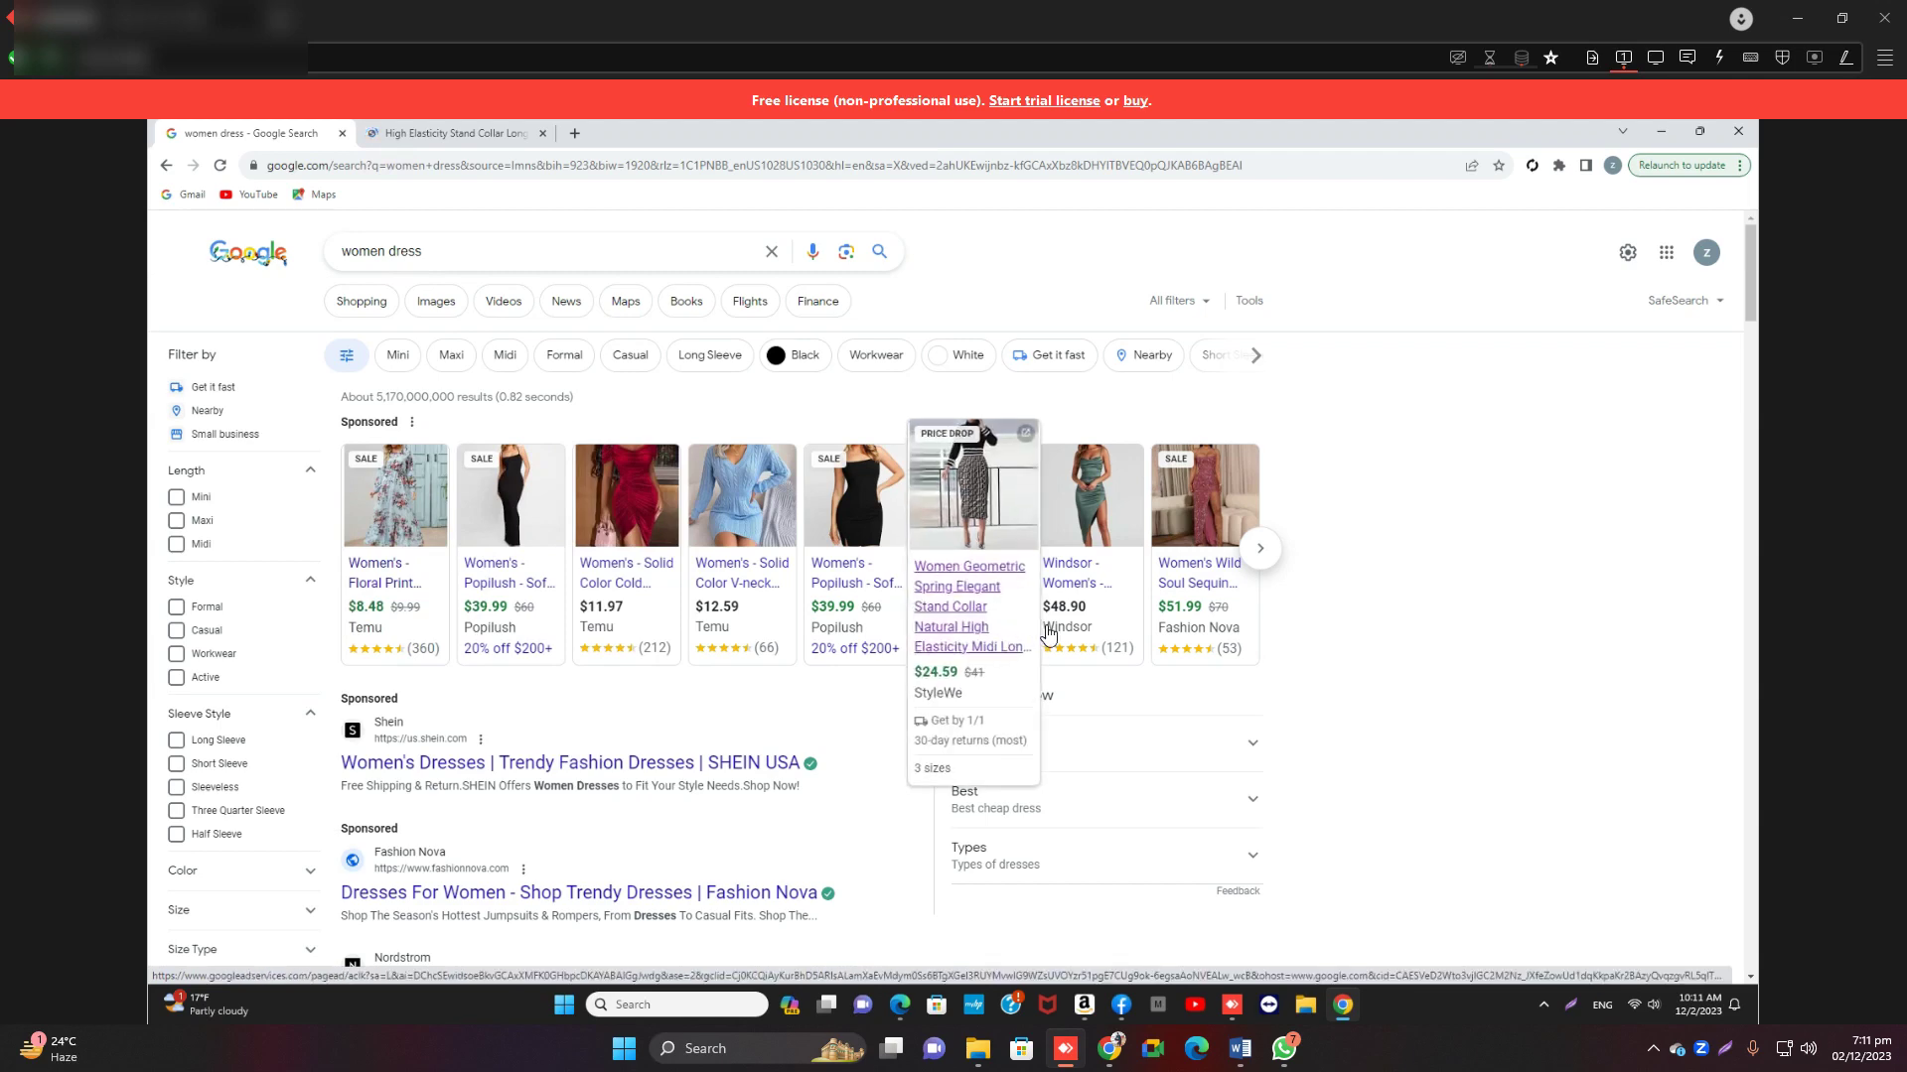
click(443, 137)
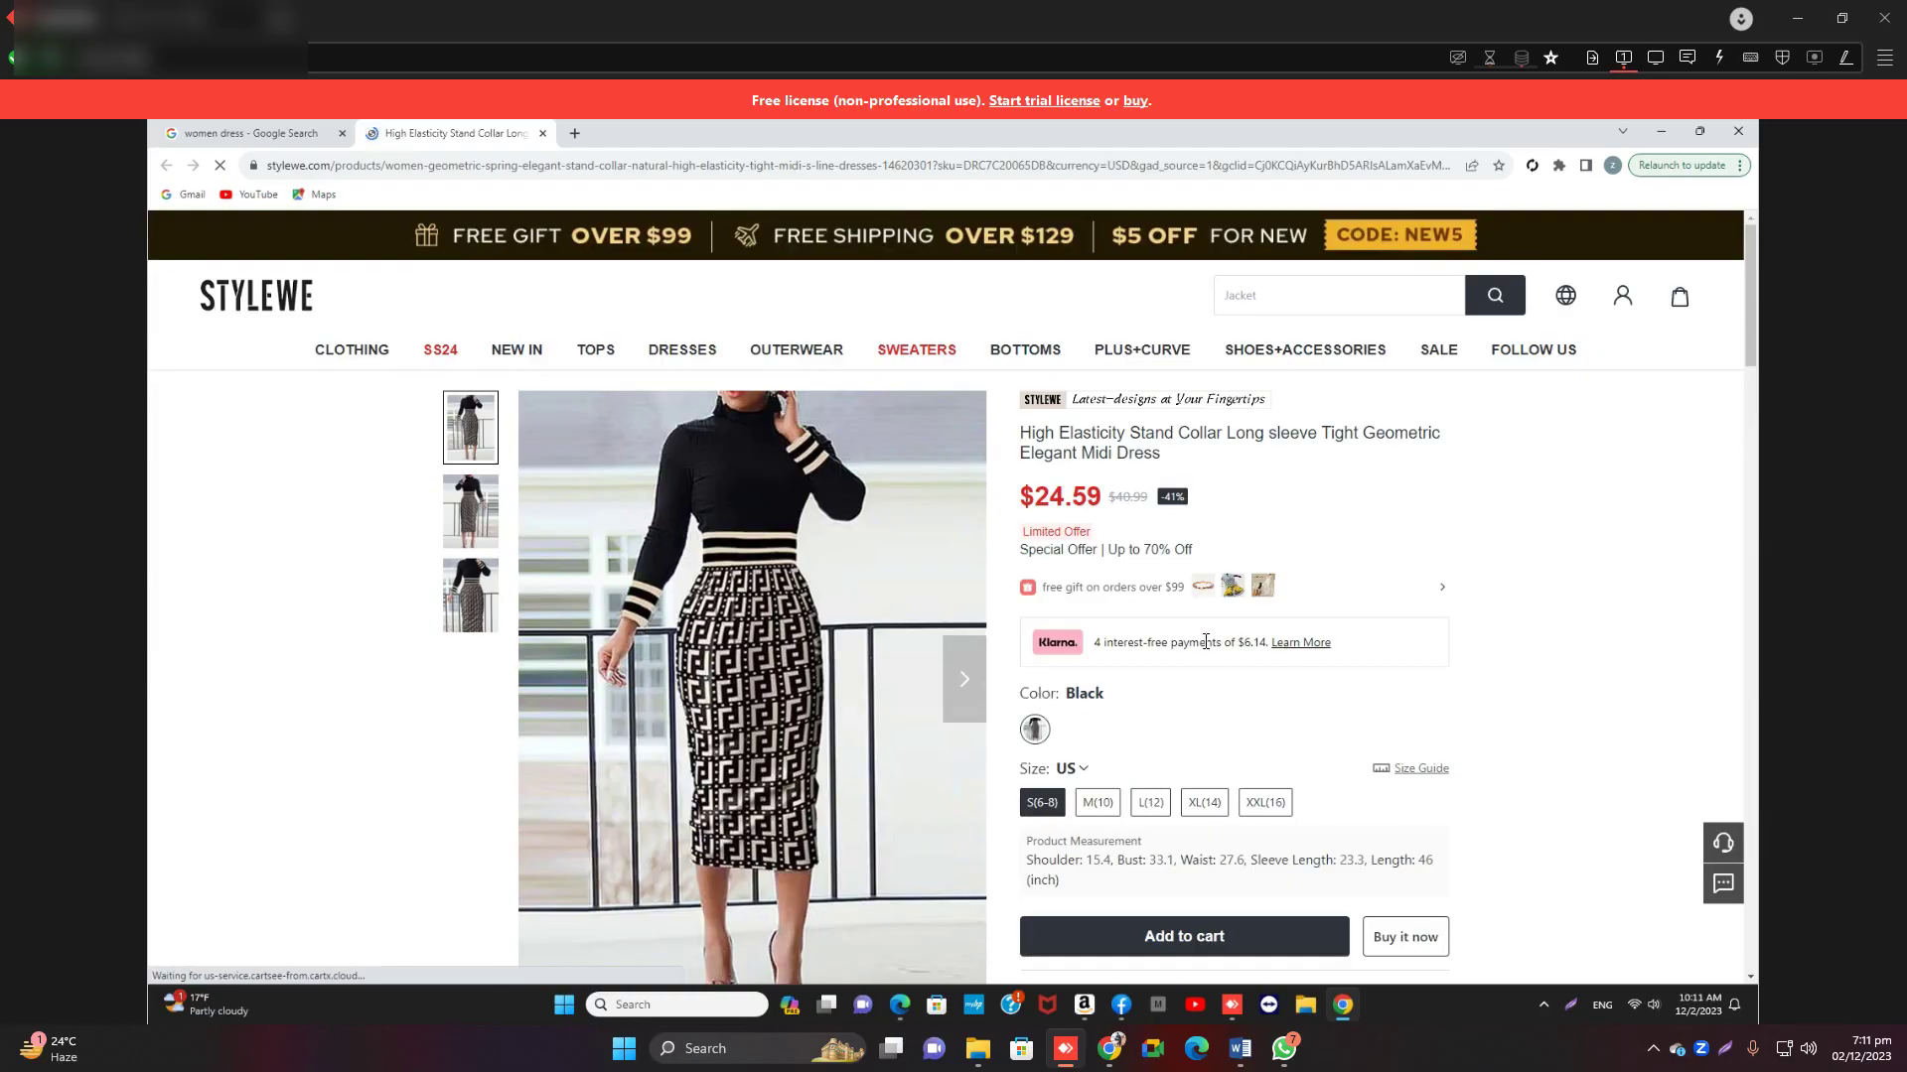
click(542, 134)
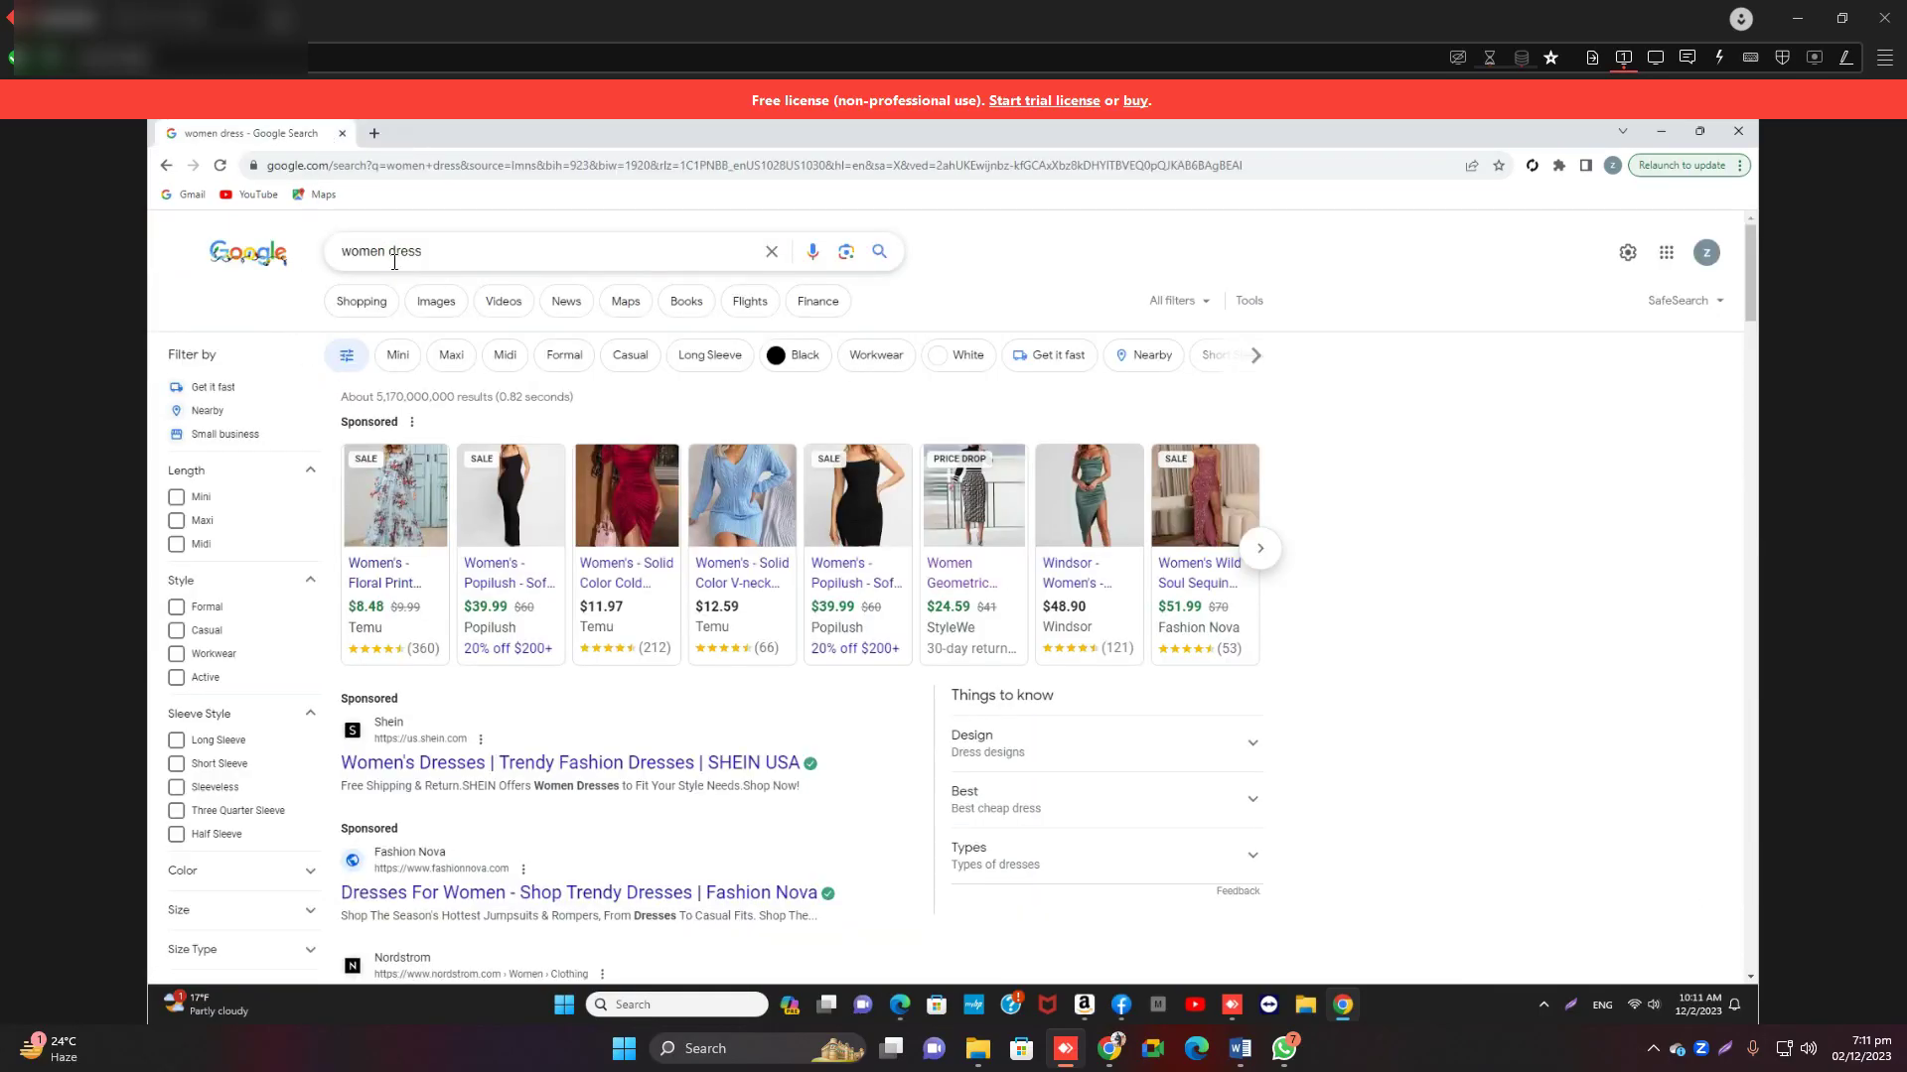
click(1855, 20)
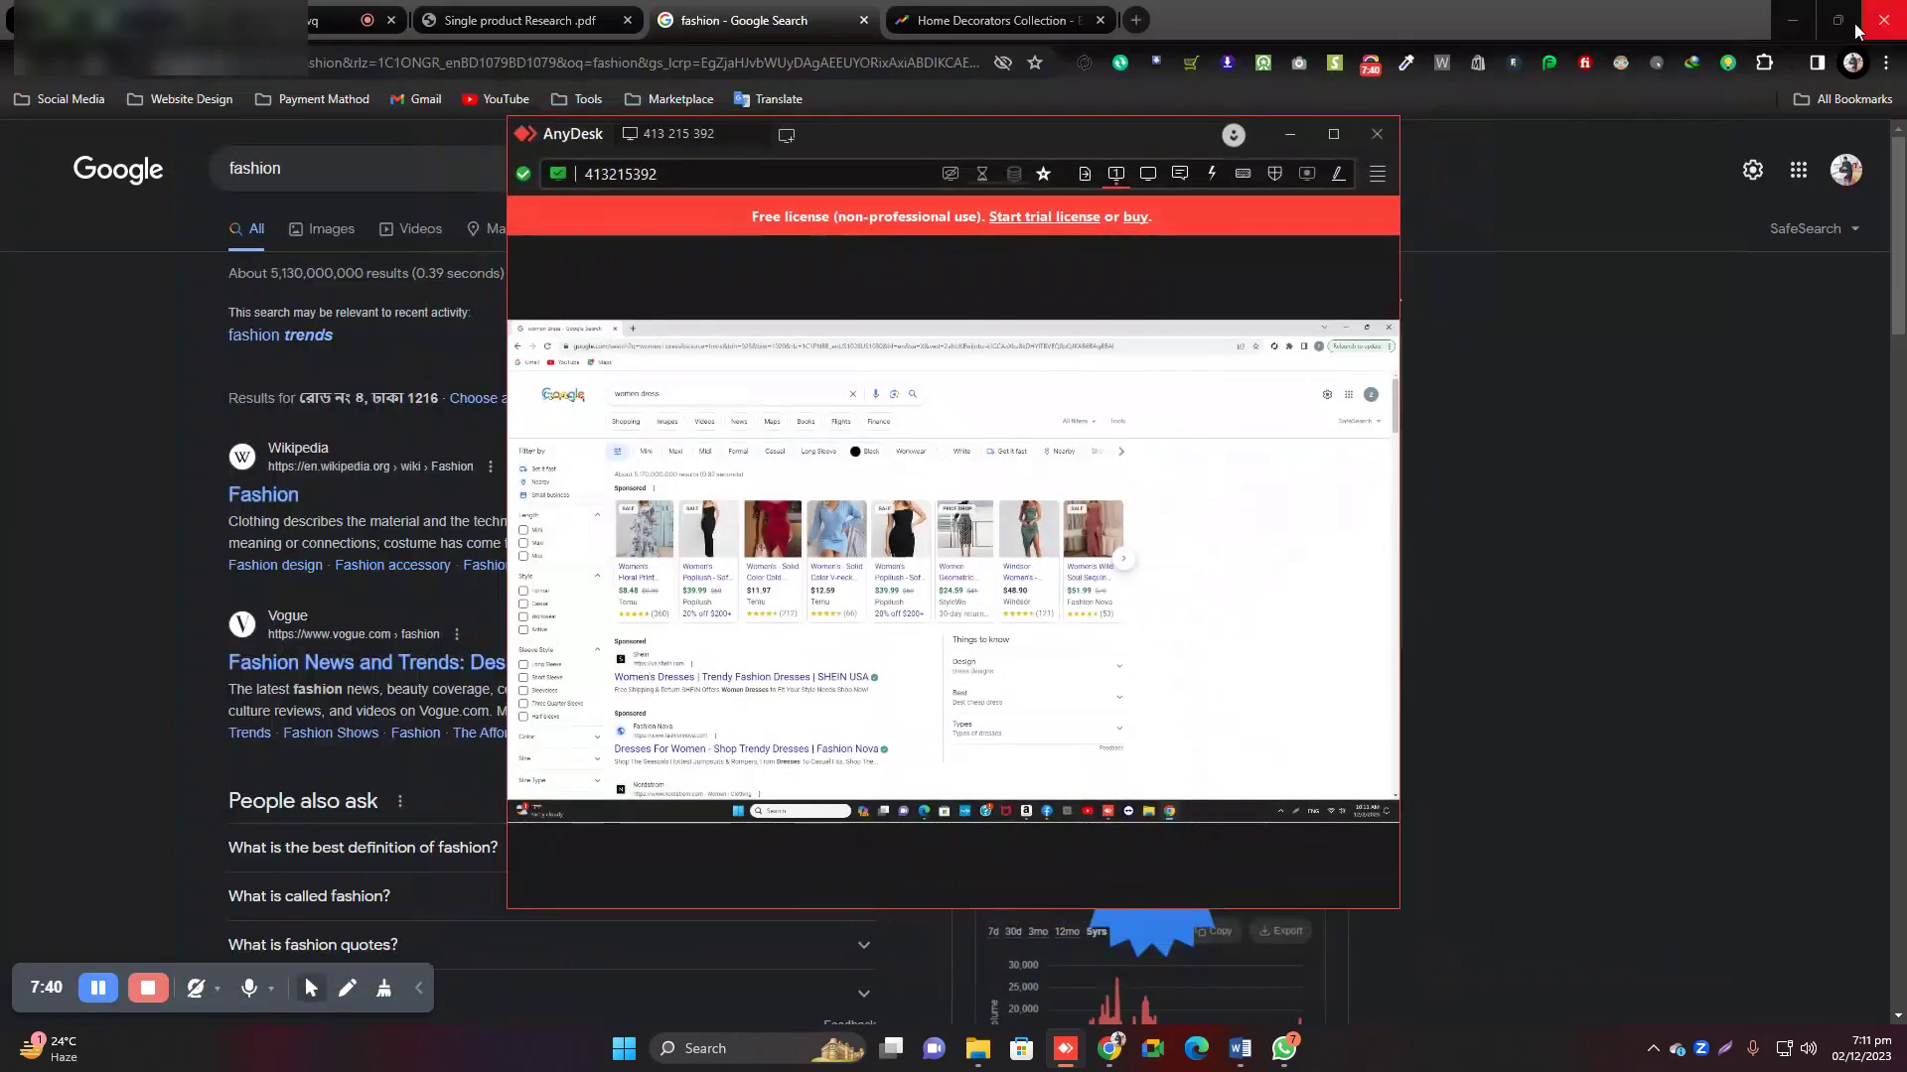
click(1376, 137)
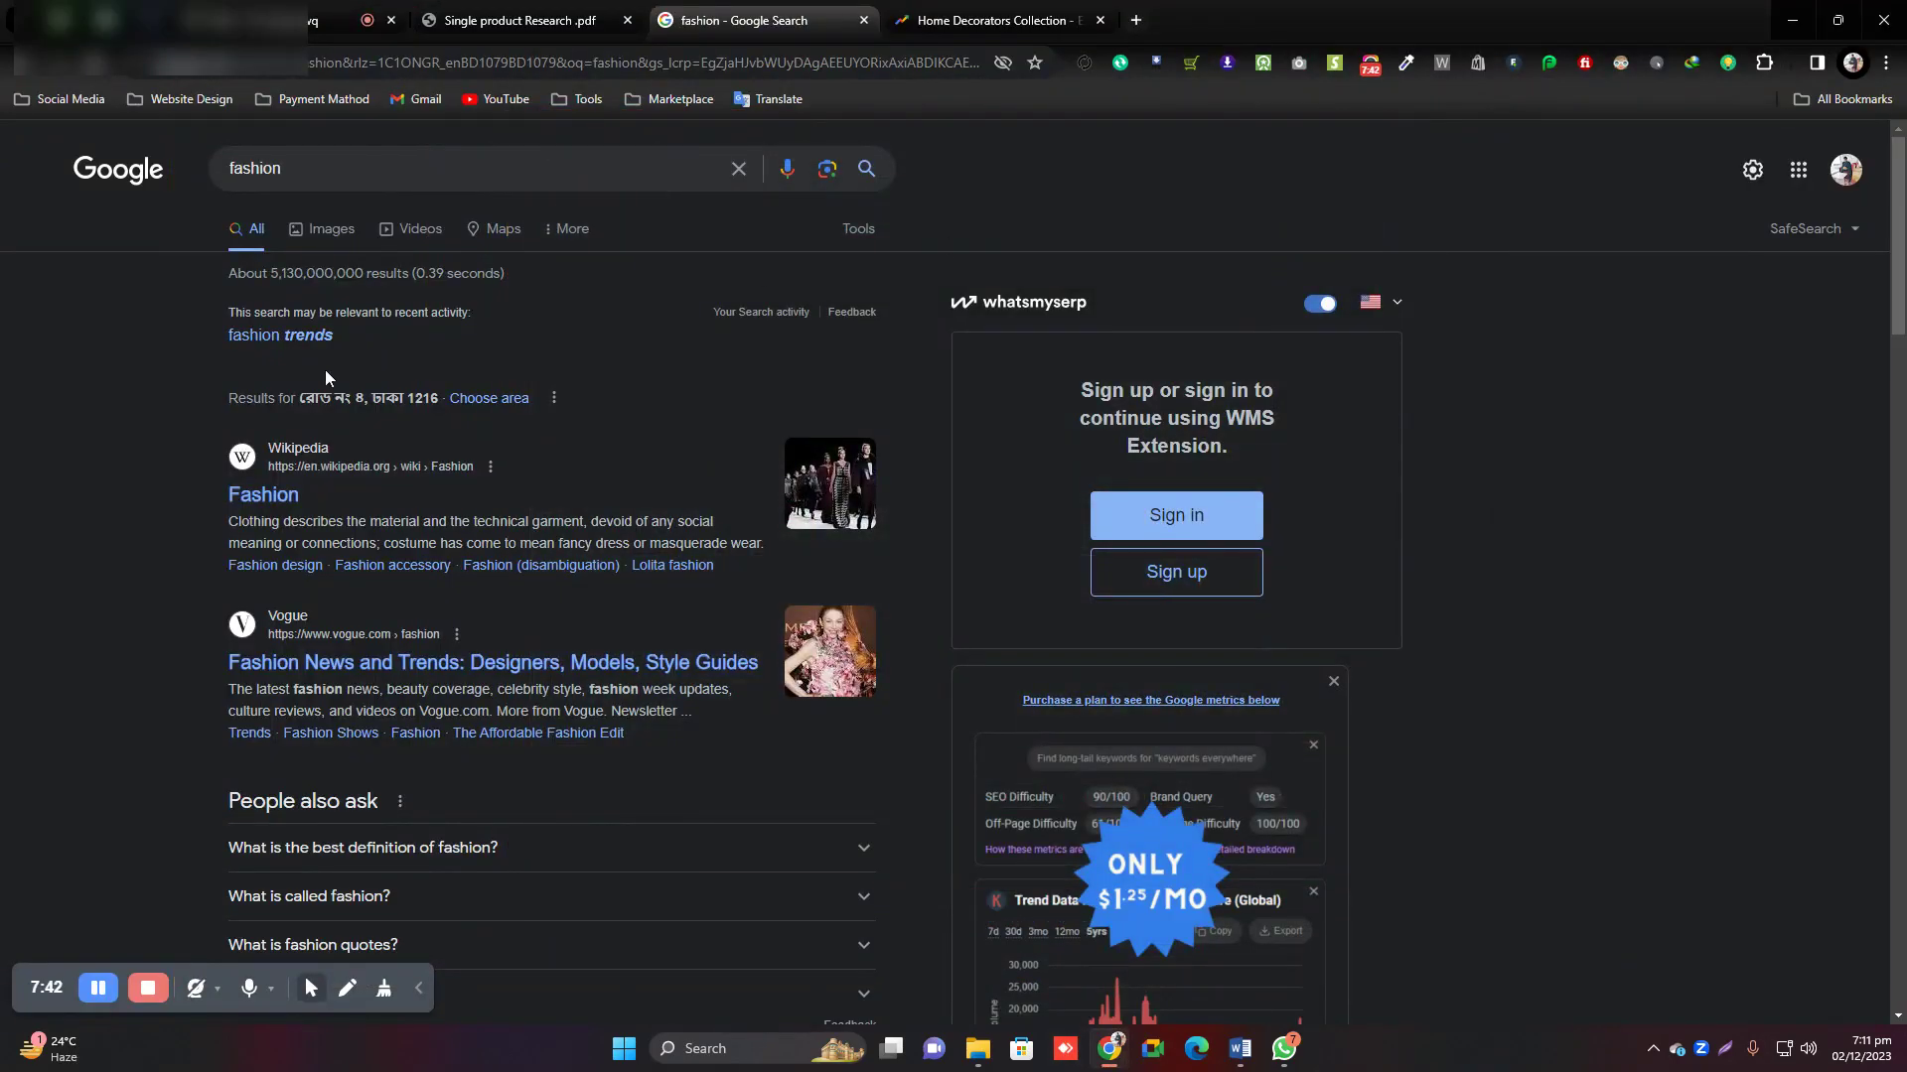
Search Google for "women dress" in the local browser, skim the results and clear the query.
double_click(300, 177)
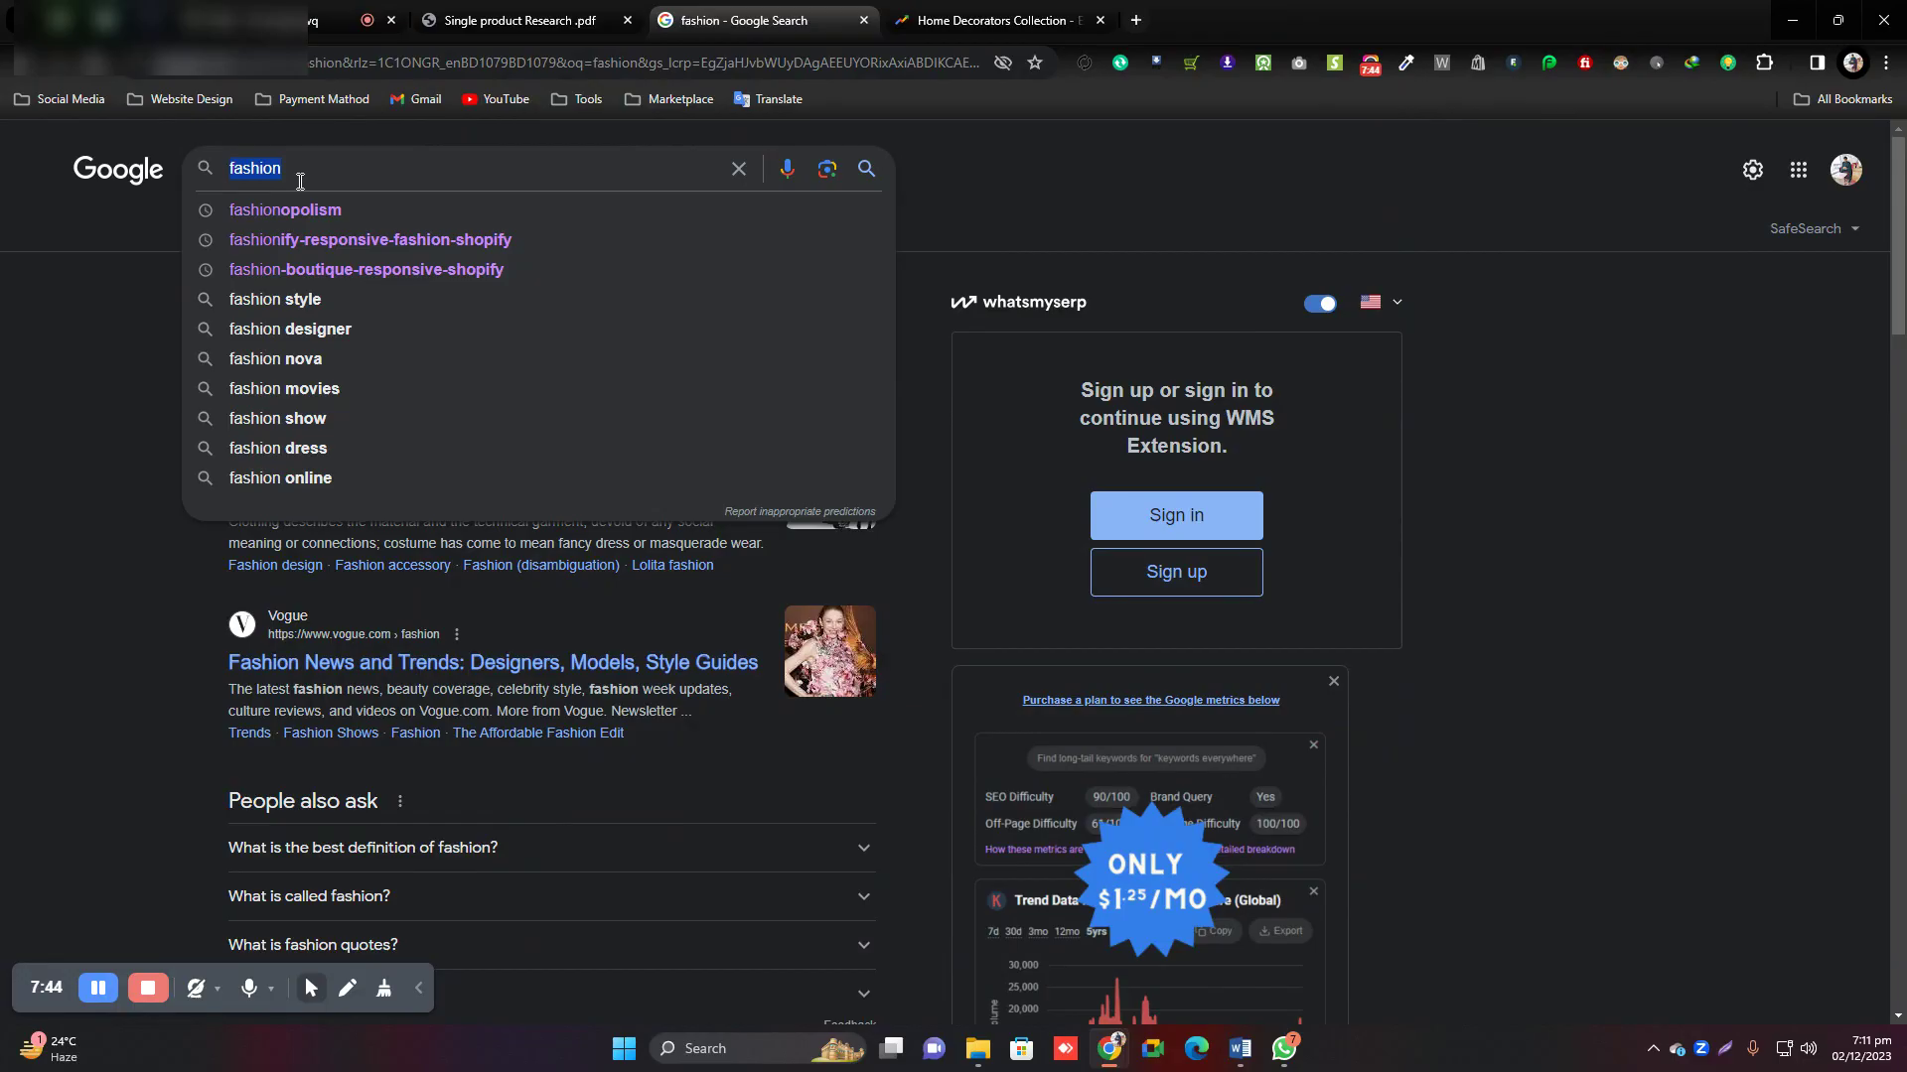
text(dress)
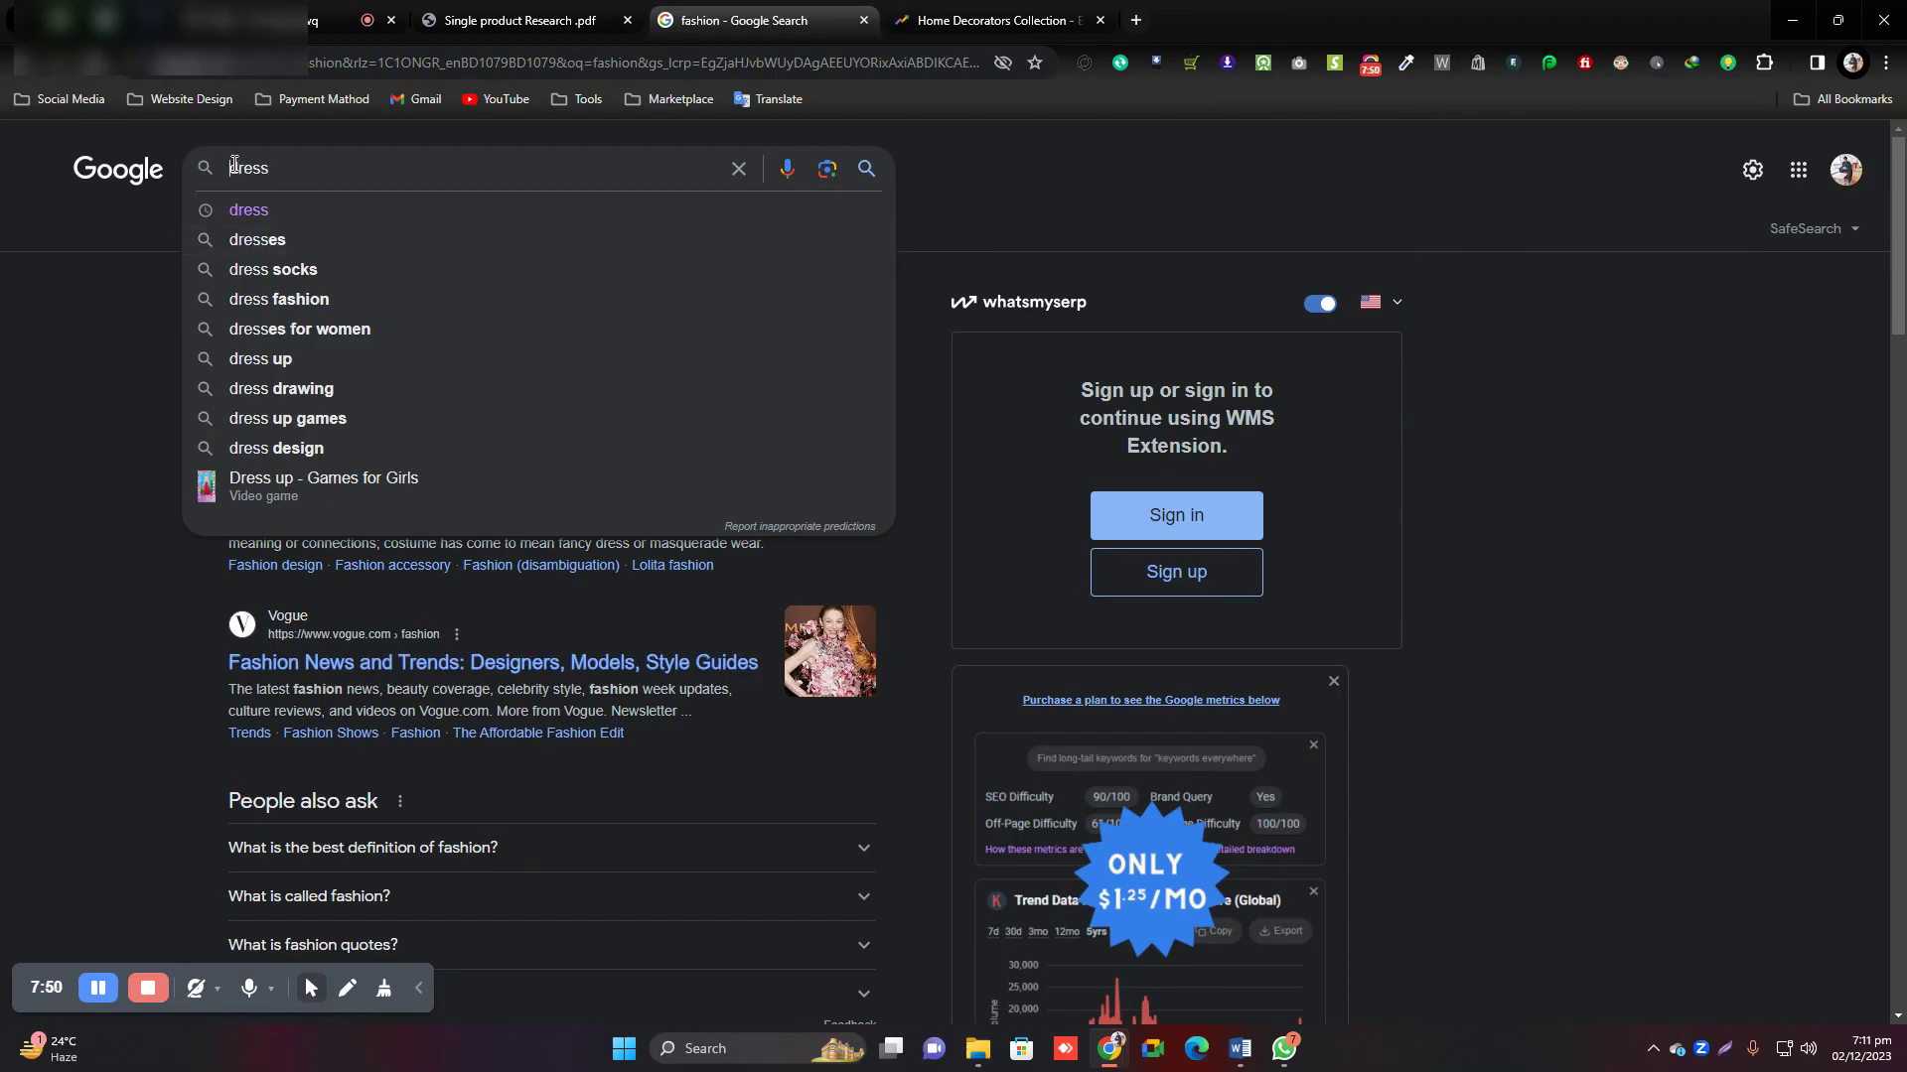
click(233, 167)
text(women)
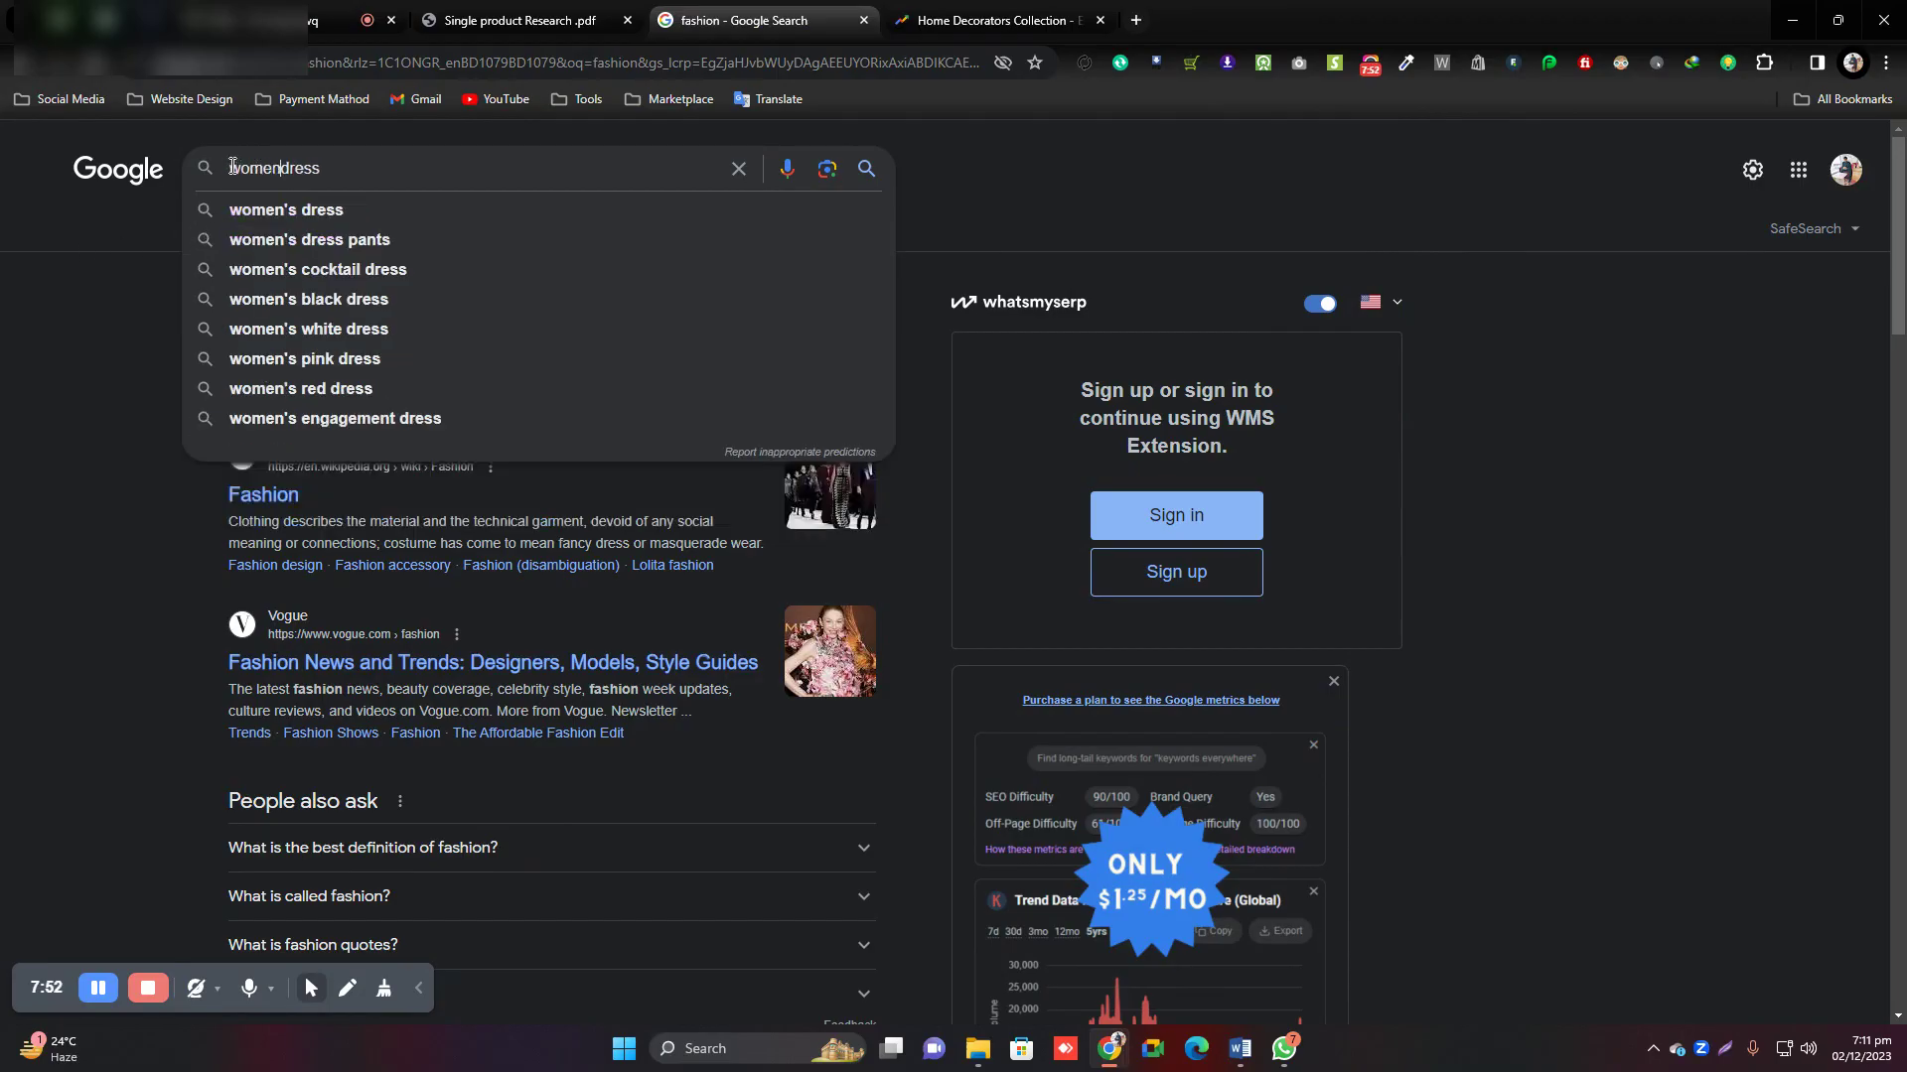
key(Return)
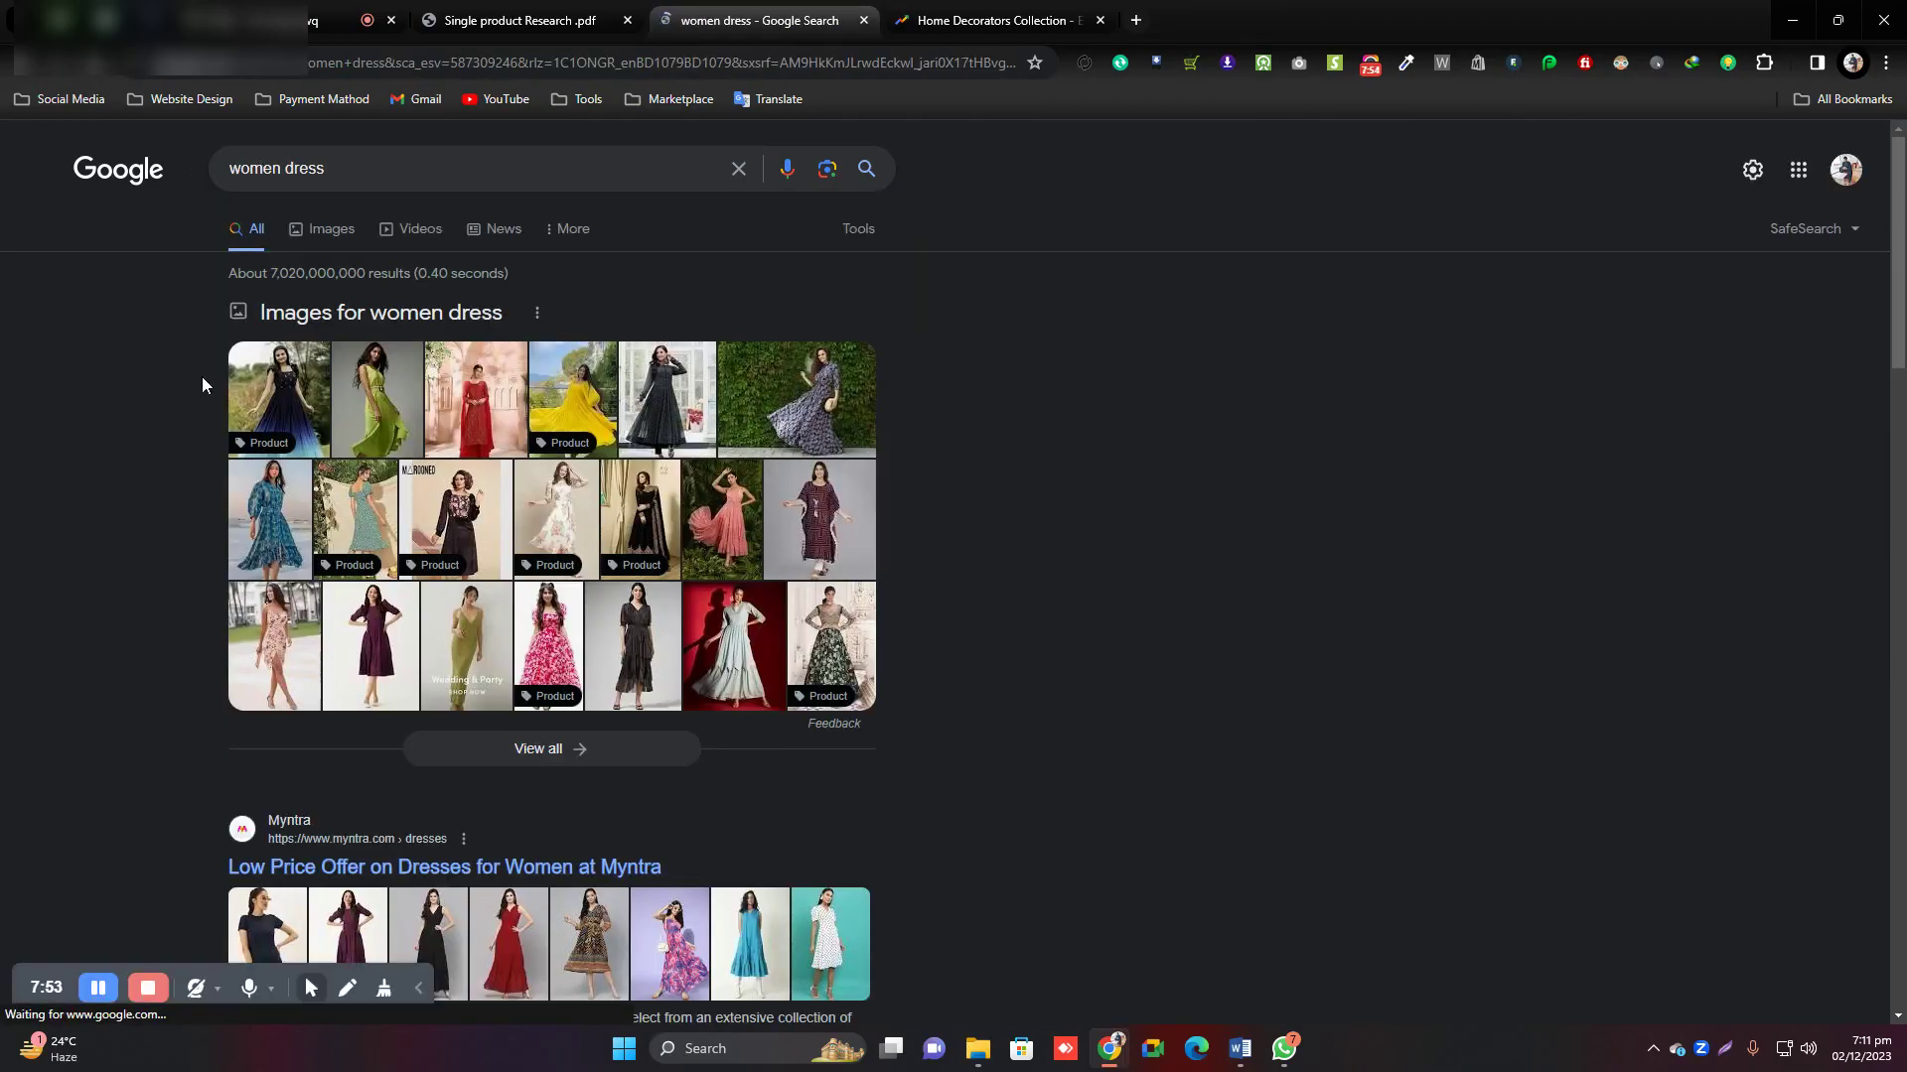
scroll(159, 615, down, 10)
scroll(184, 590, up, 10)
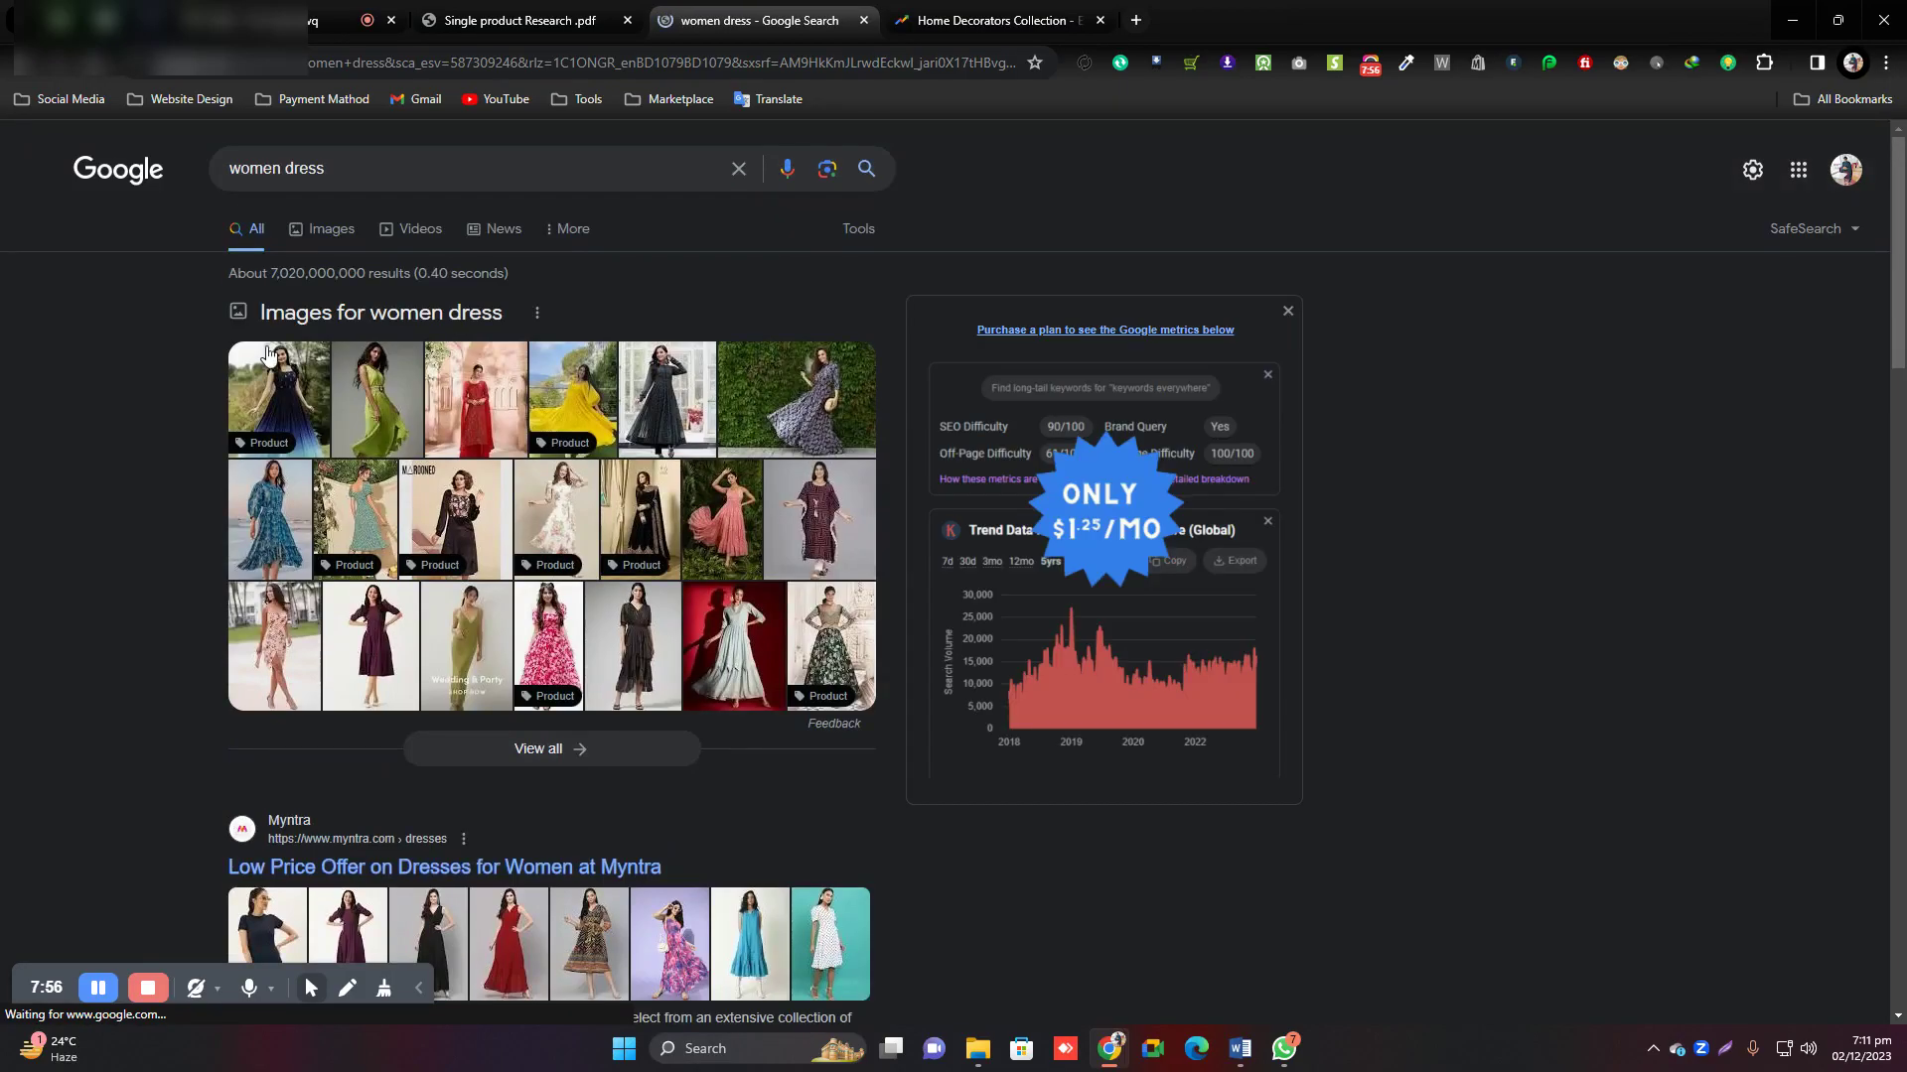
triple_click(309, 166)
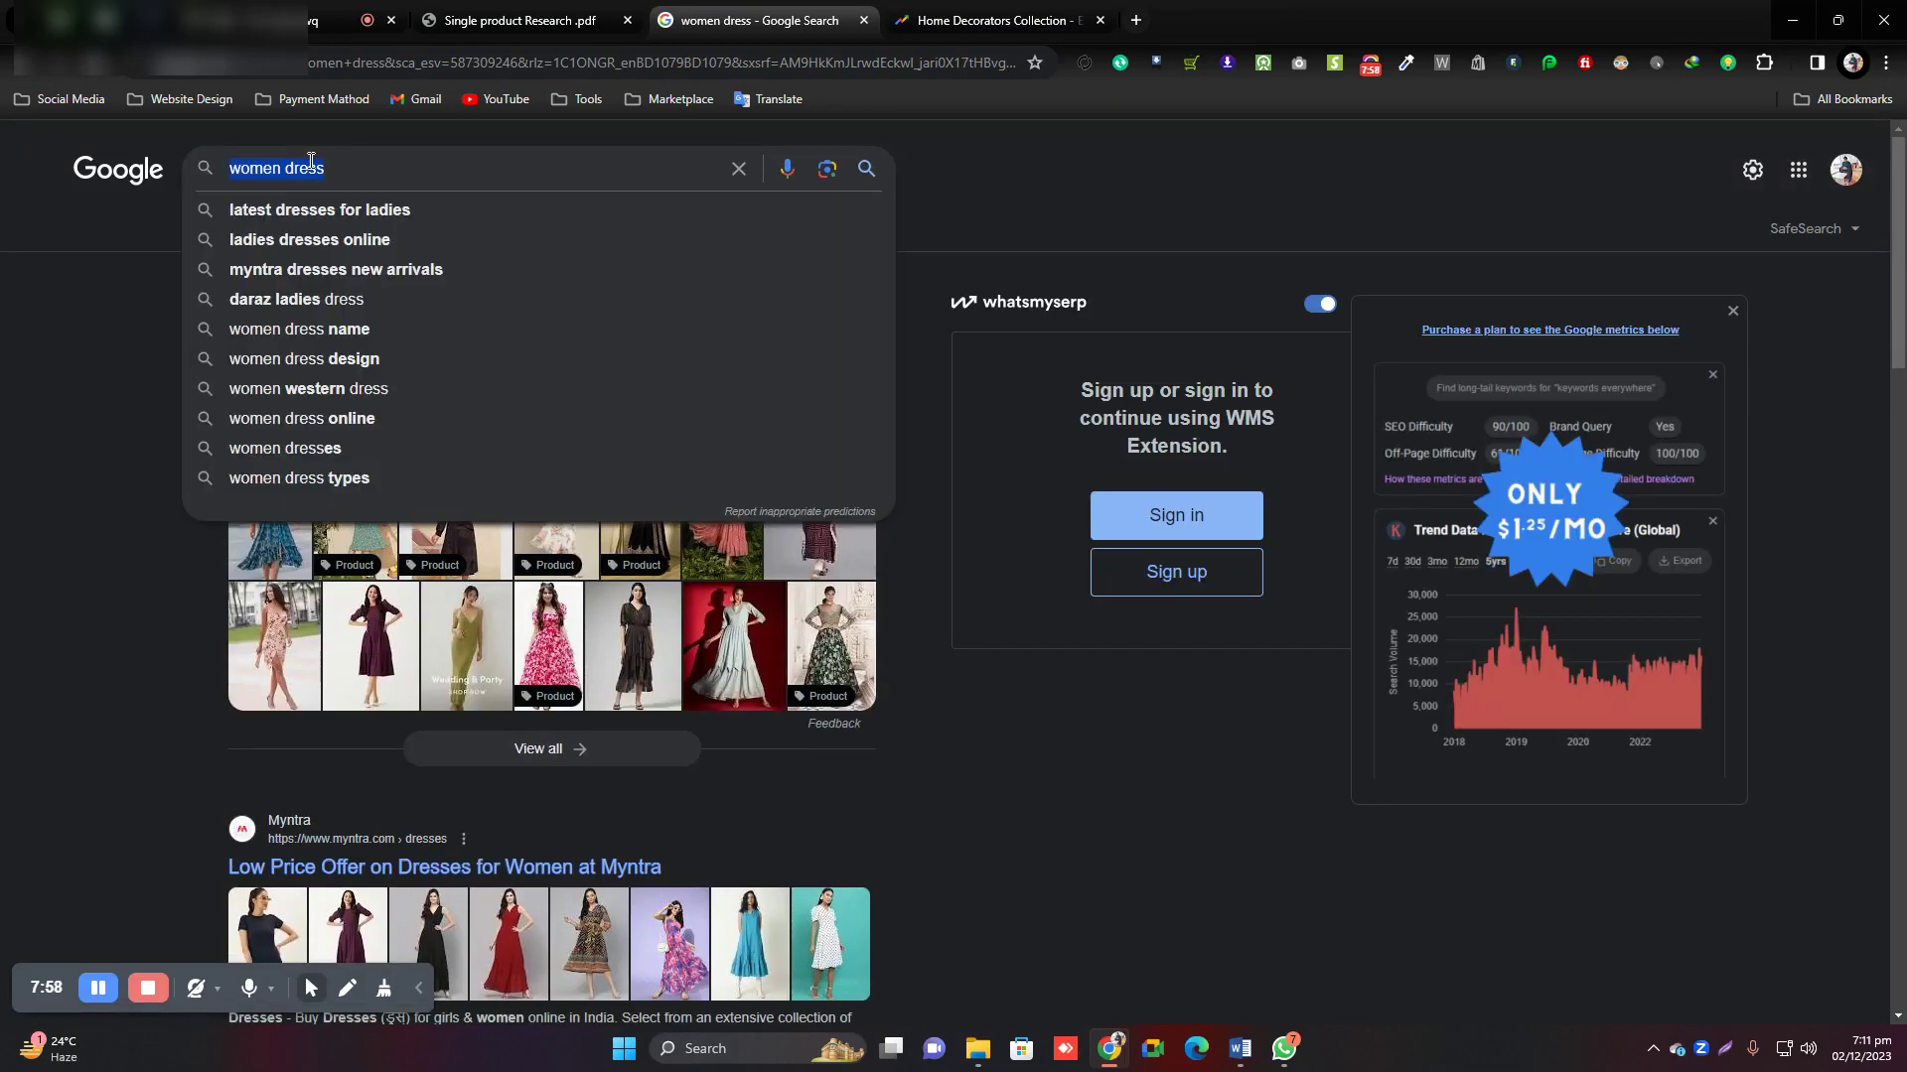
key(BackSpace)
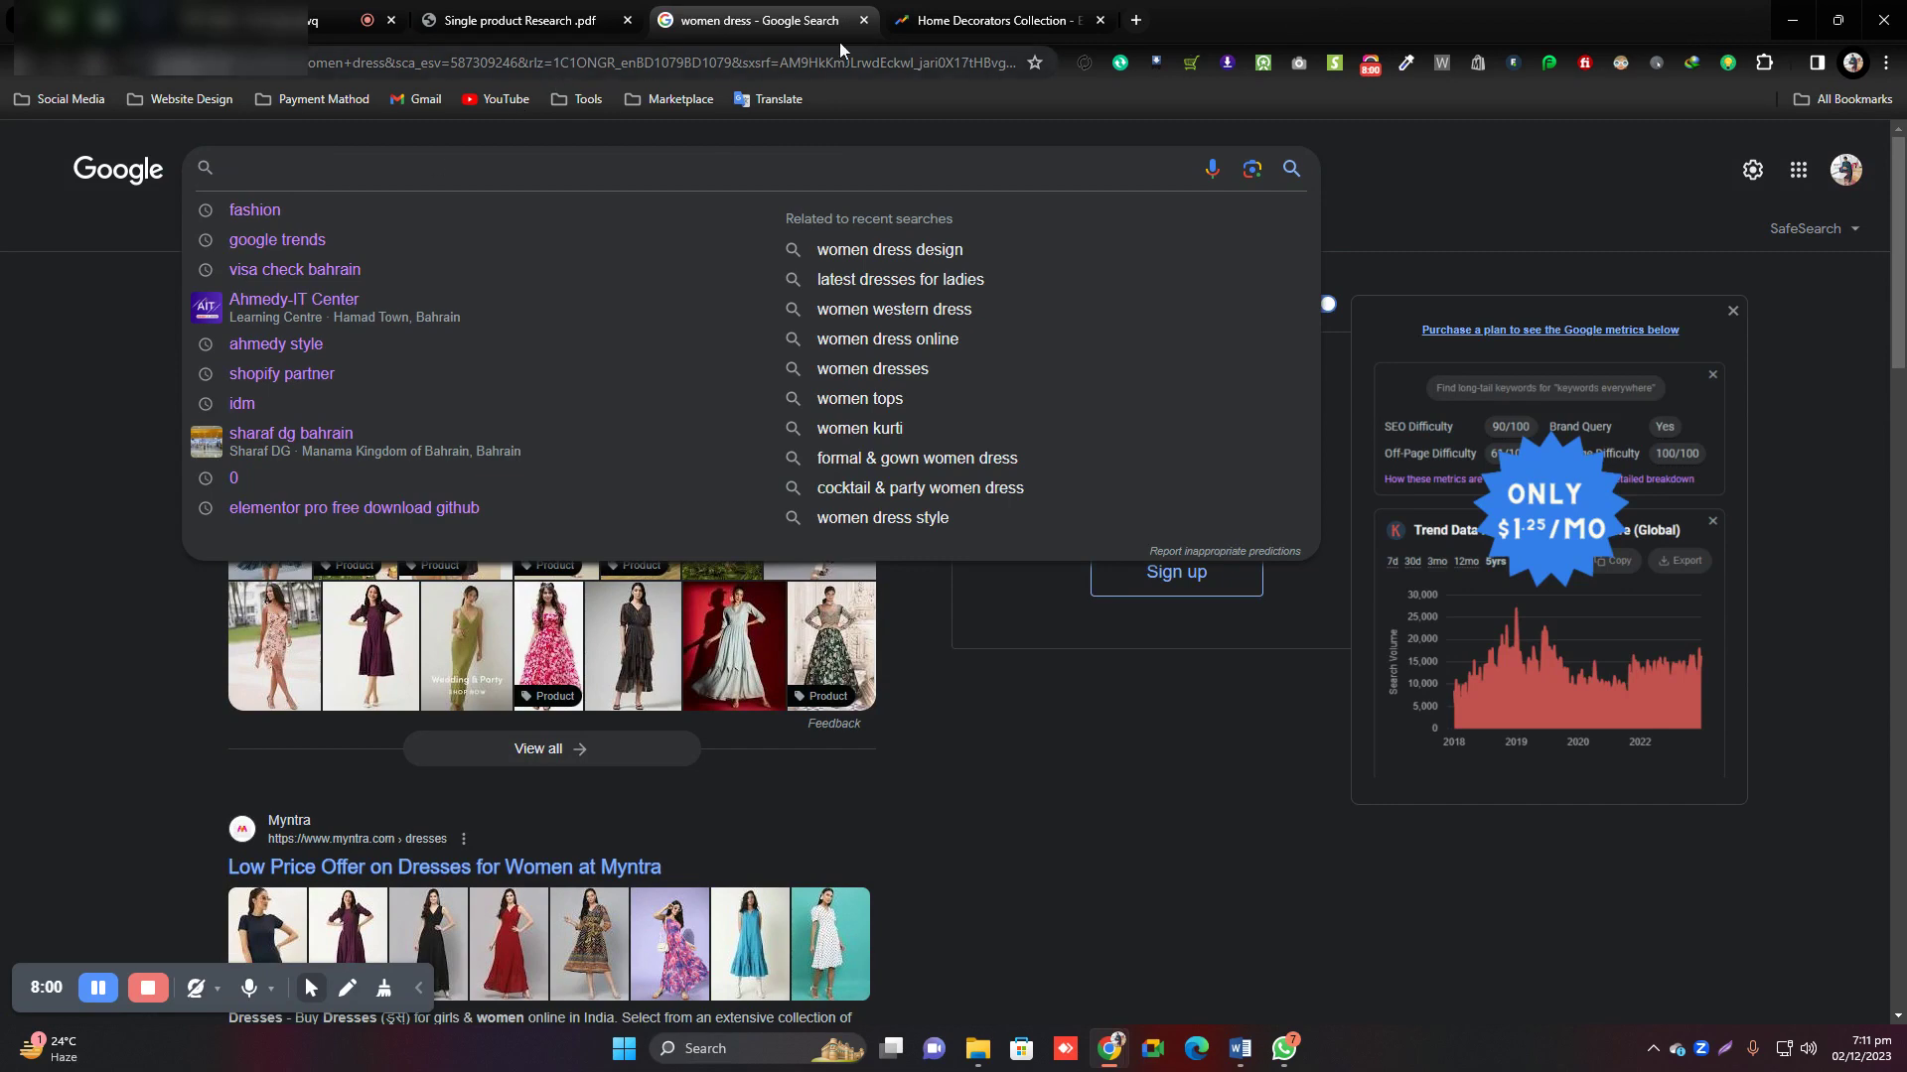
Close the "women dress" search results and view the Google Trends interest graph for Home Decorators Collection.
click(863, 20)
click(556, 12)
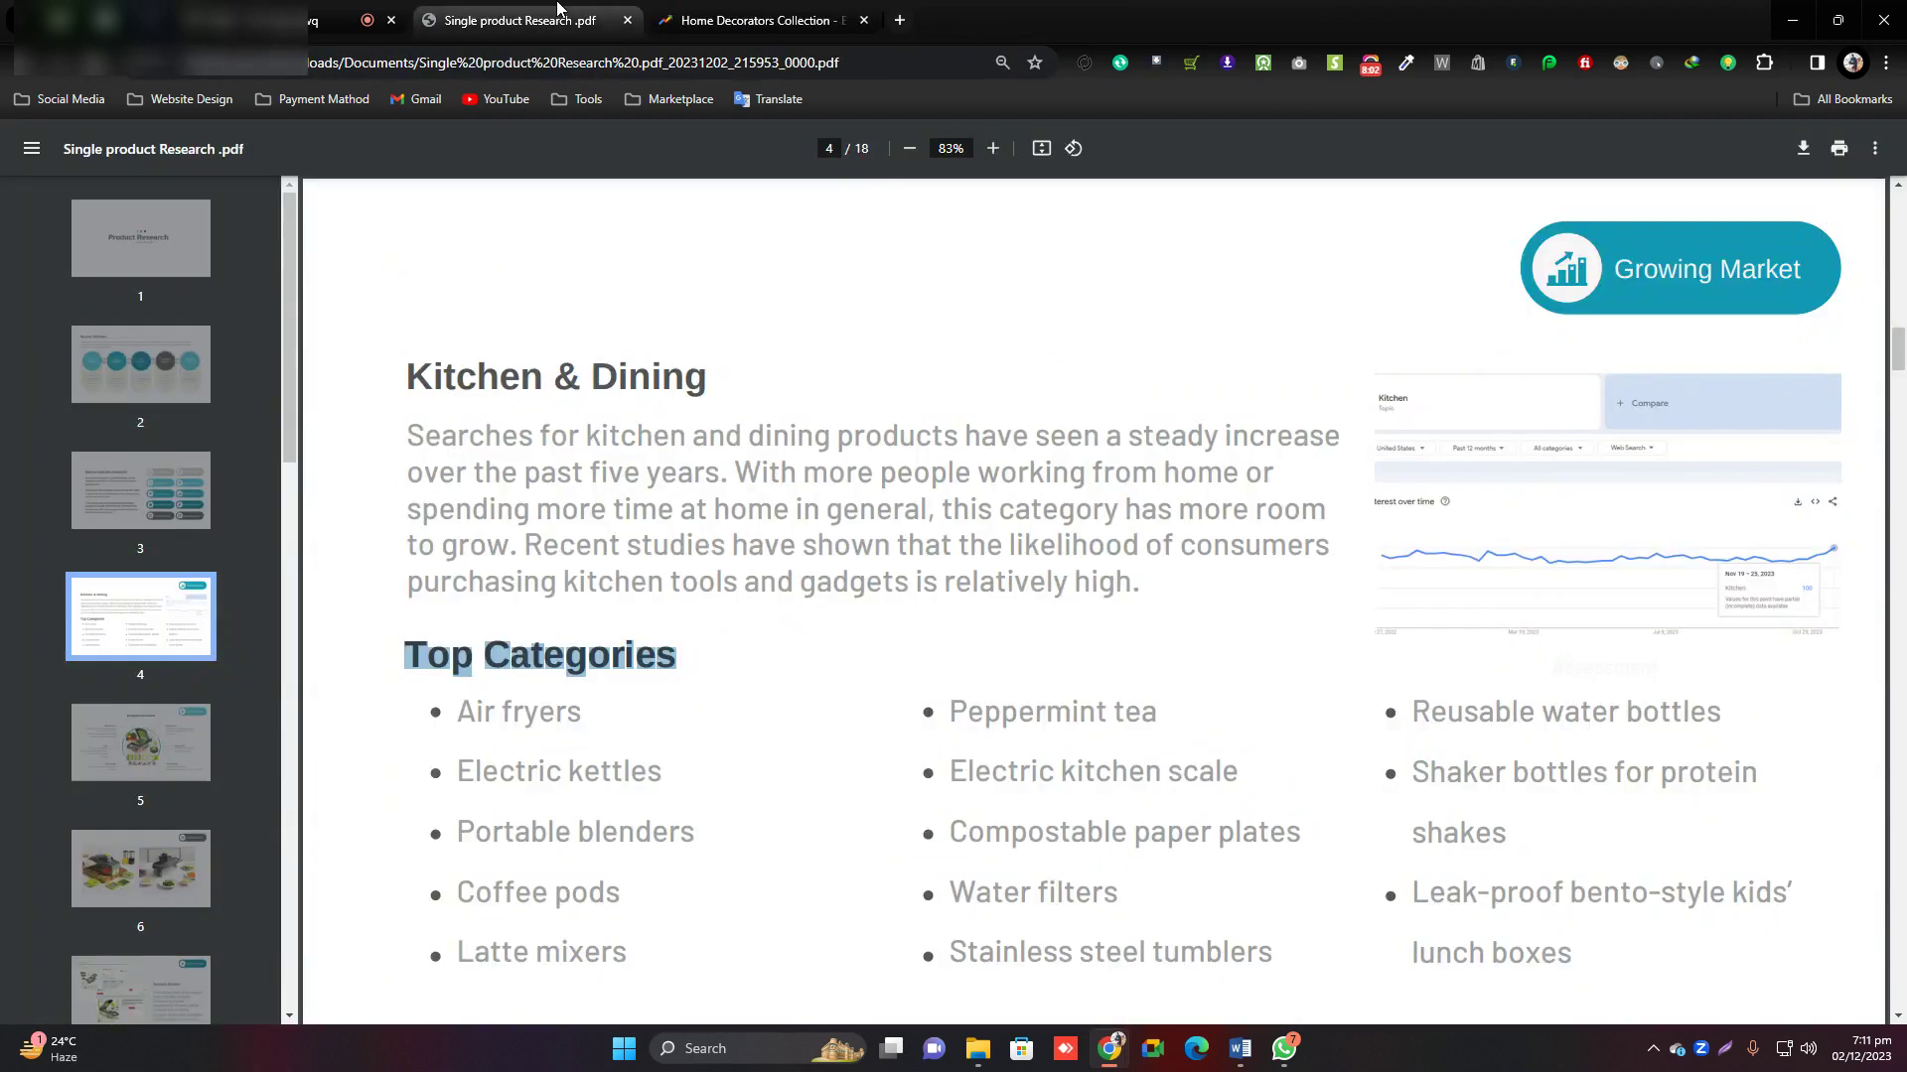
click(755, 20)
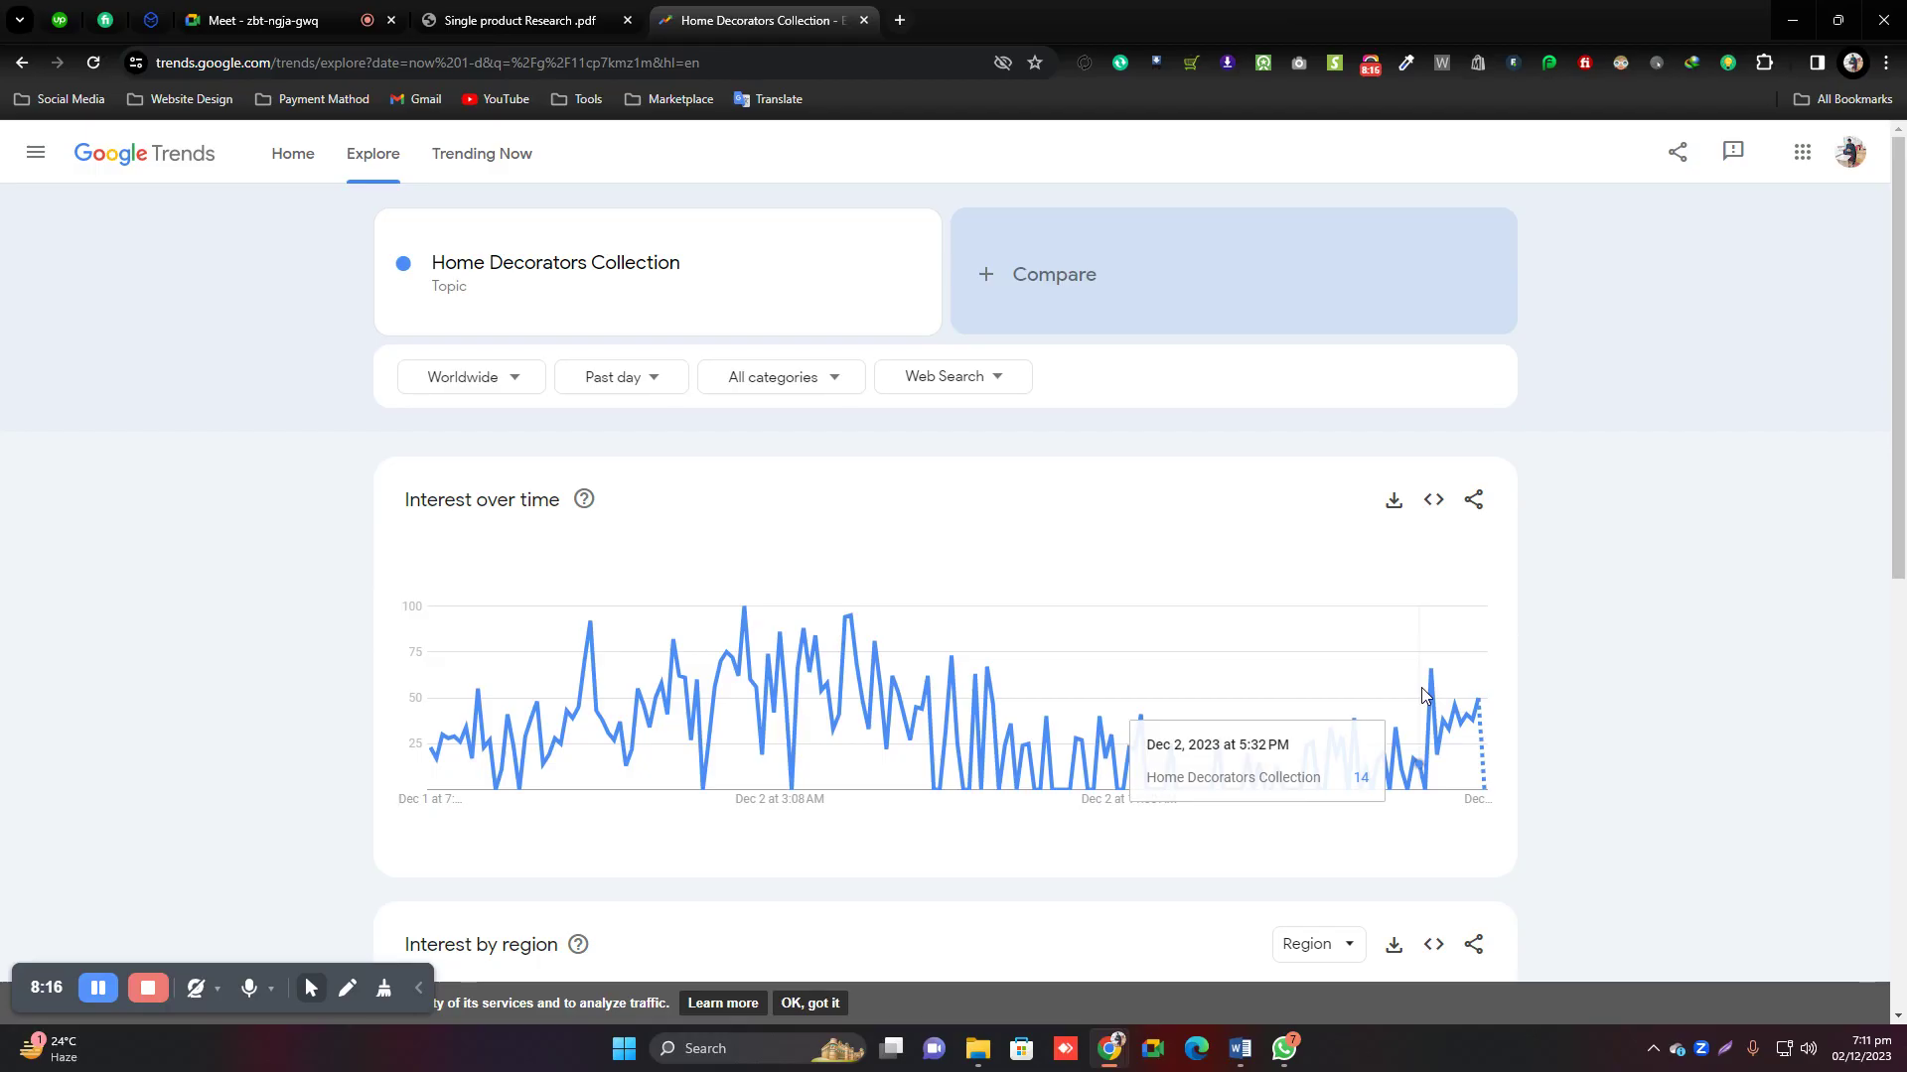
Open the bookmarked "Your stores - Shopify" page in a new browser tab, retrying in a fresh one if it stalls.
click(904, 21)
click(184, 98)
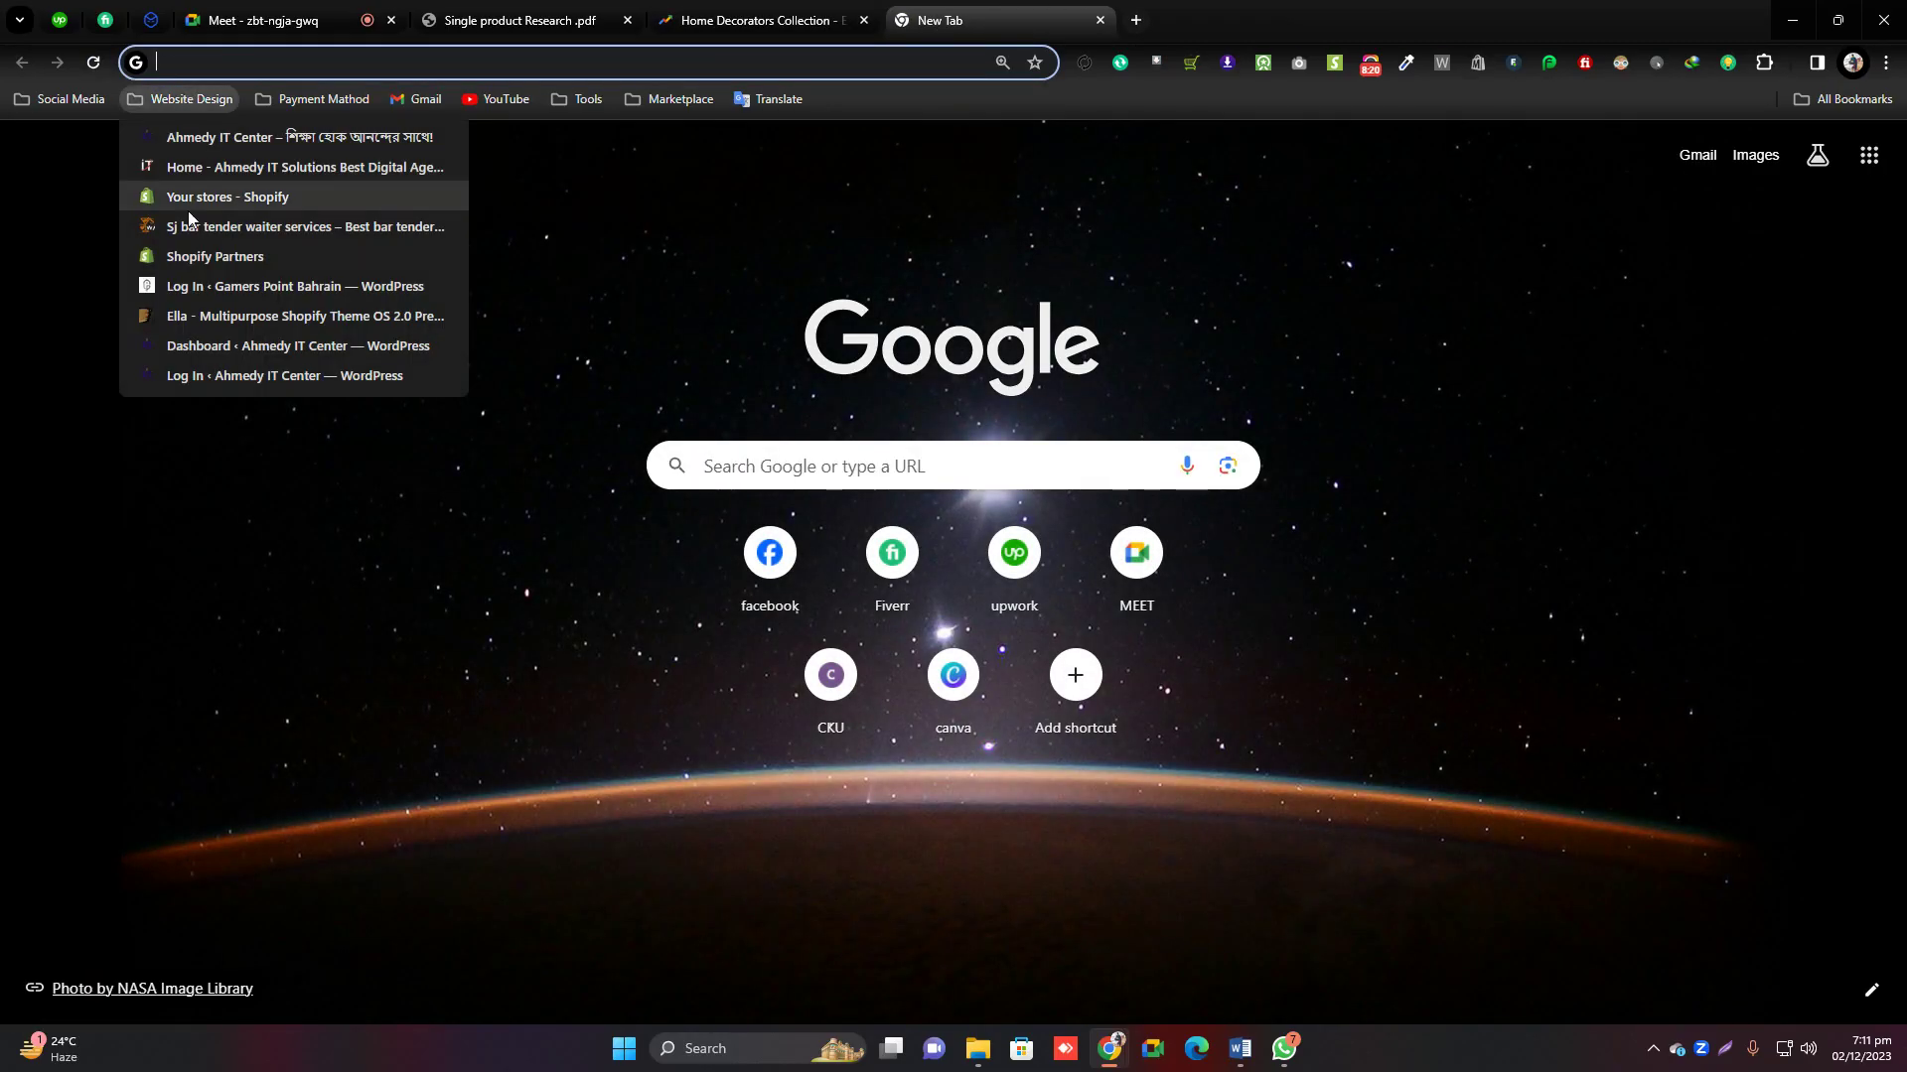
click(199, 197)
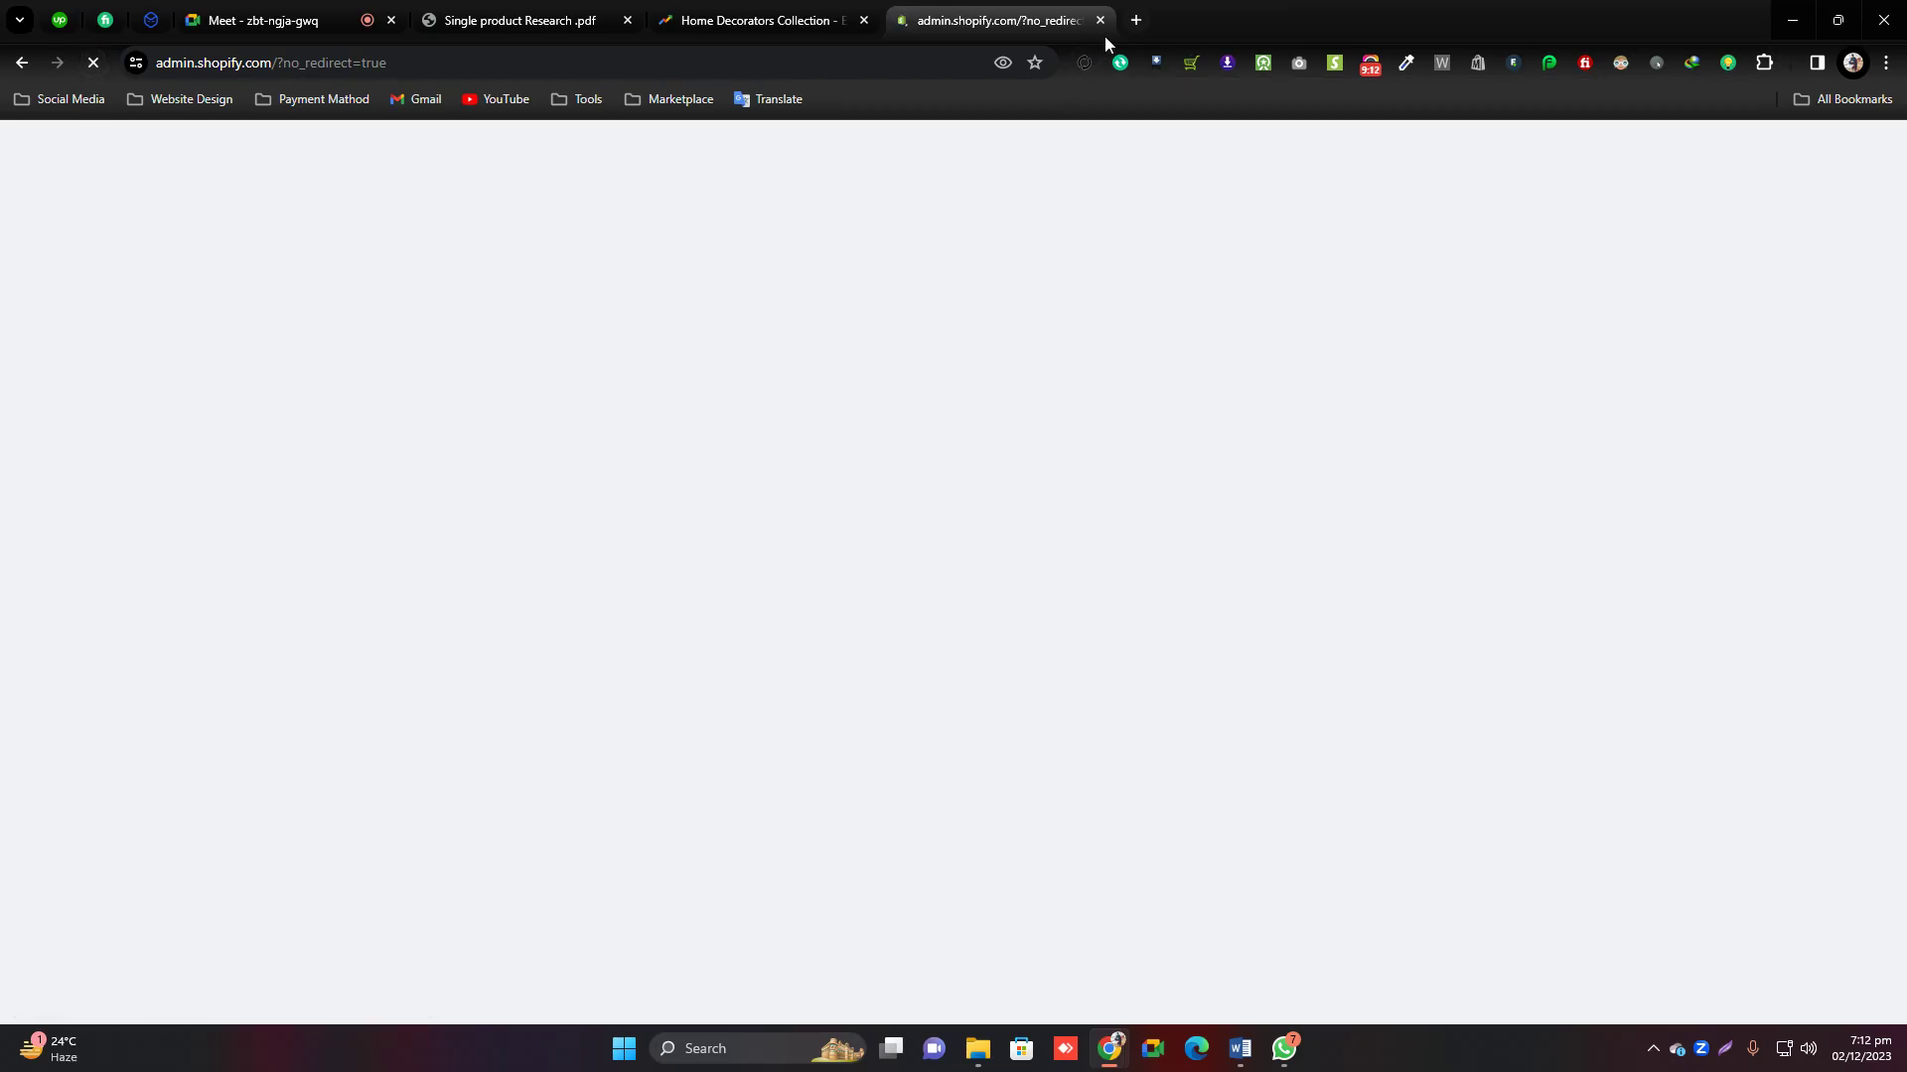
click(1138, 22)
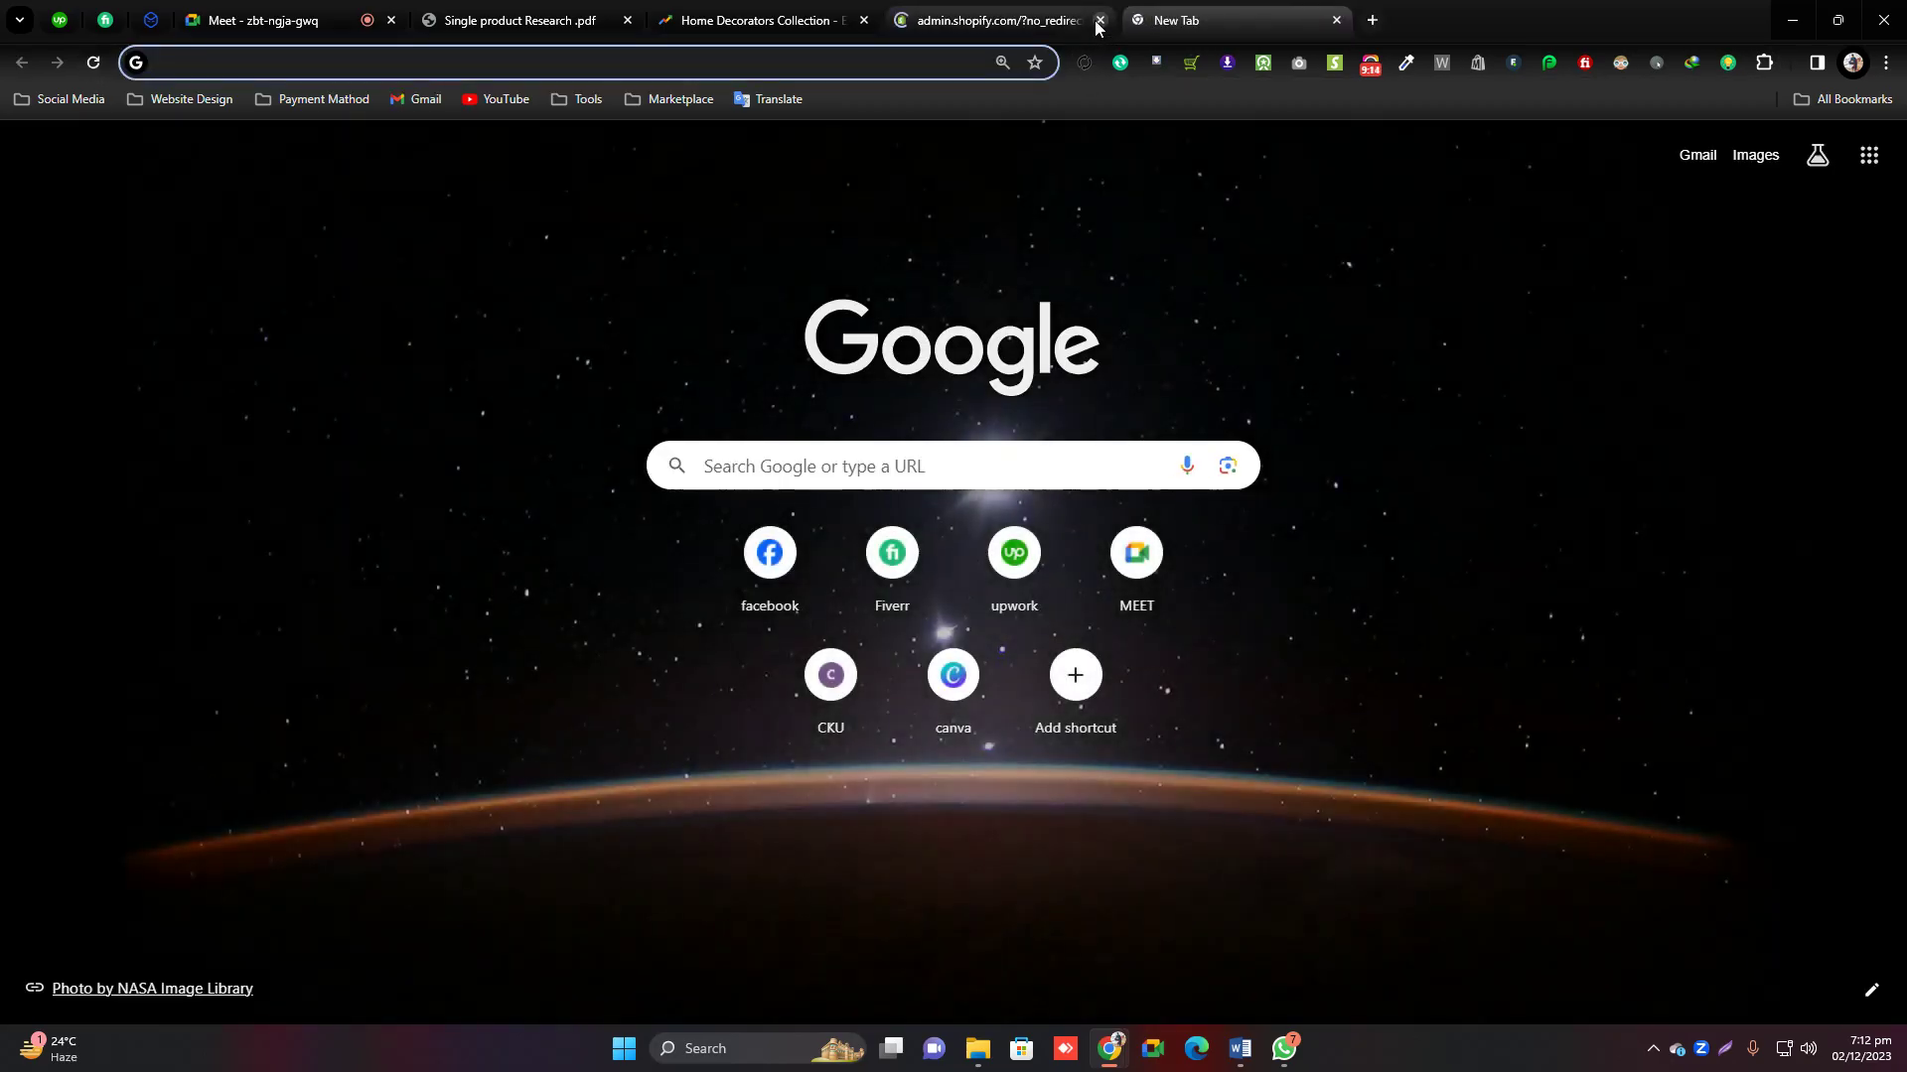
click(161, 107)
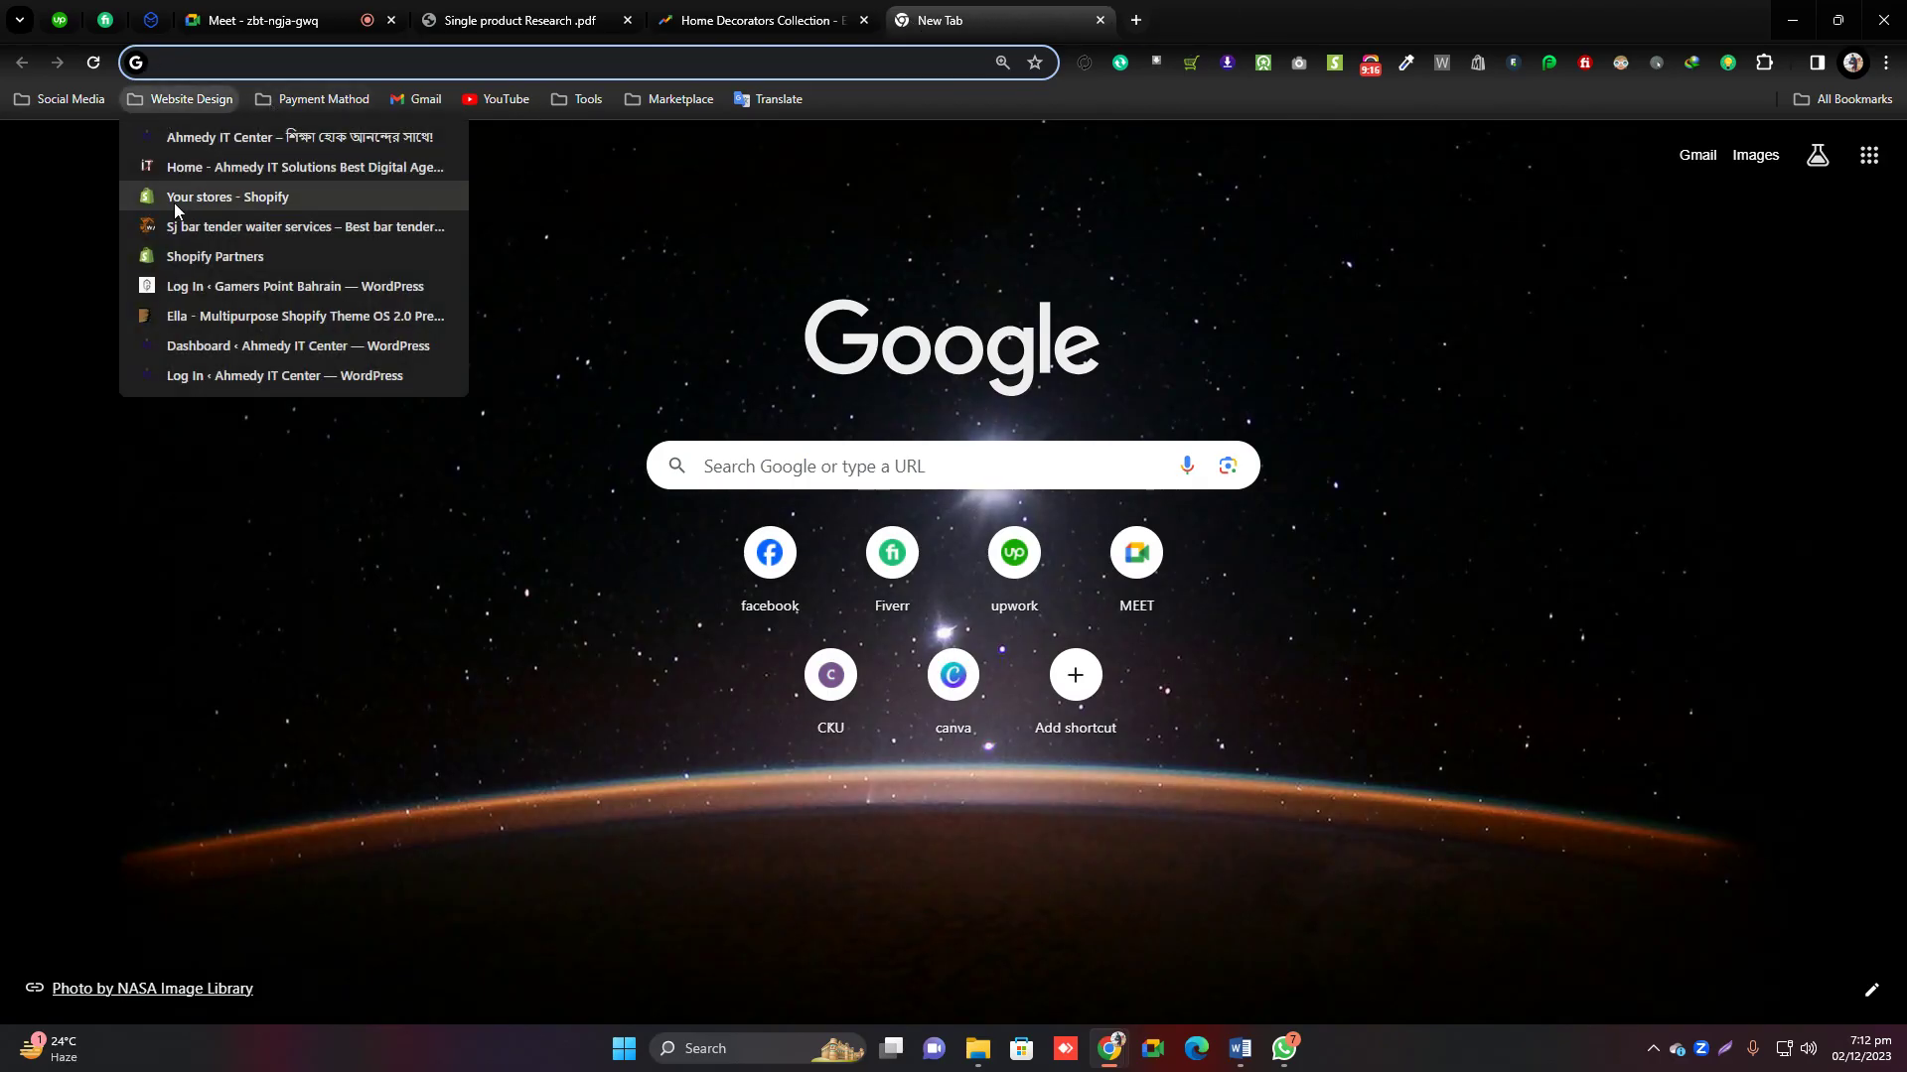
click(175, 202)
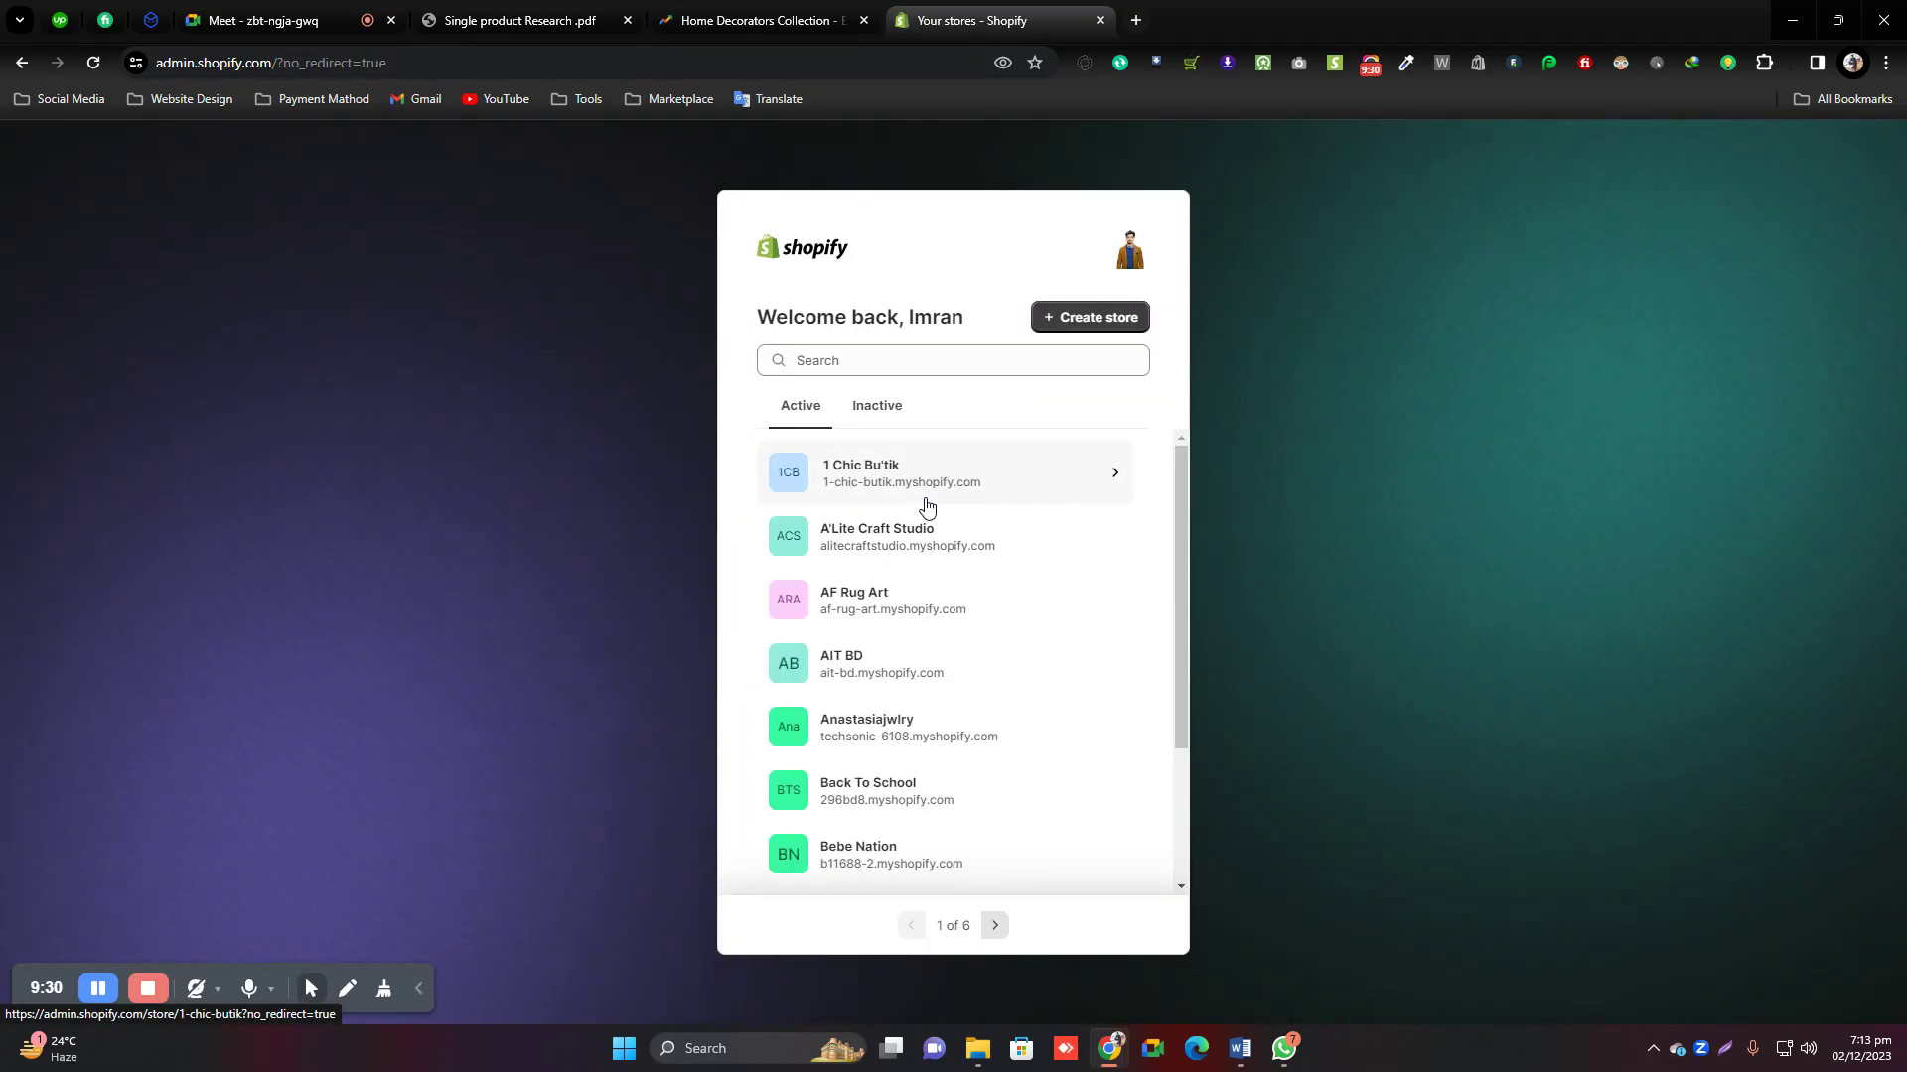
Browse the active Shopify stores up to the third page of the list and open Ichigo Store.
scroll(953, 696, down, 3)
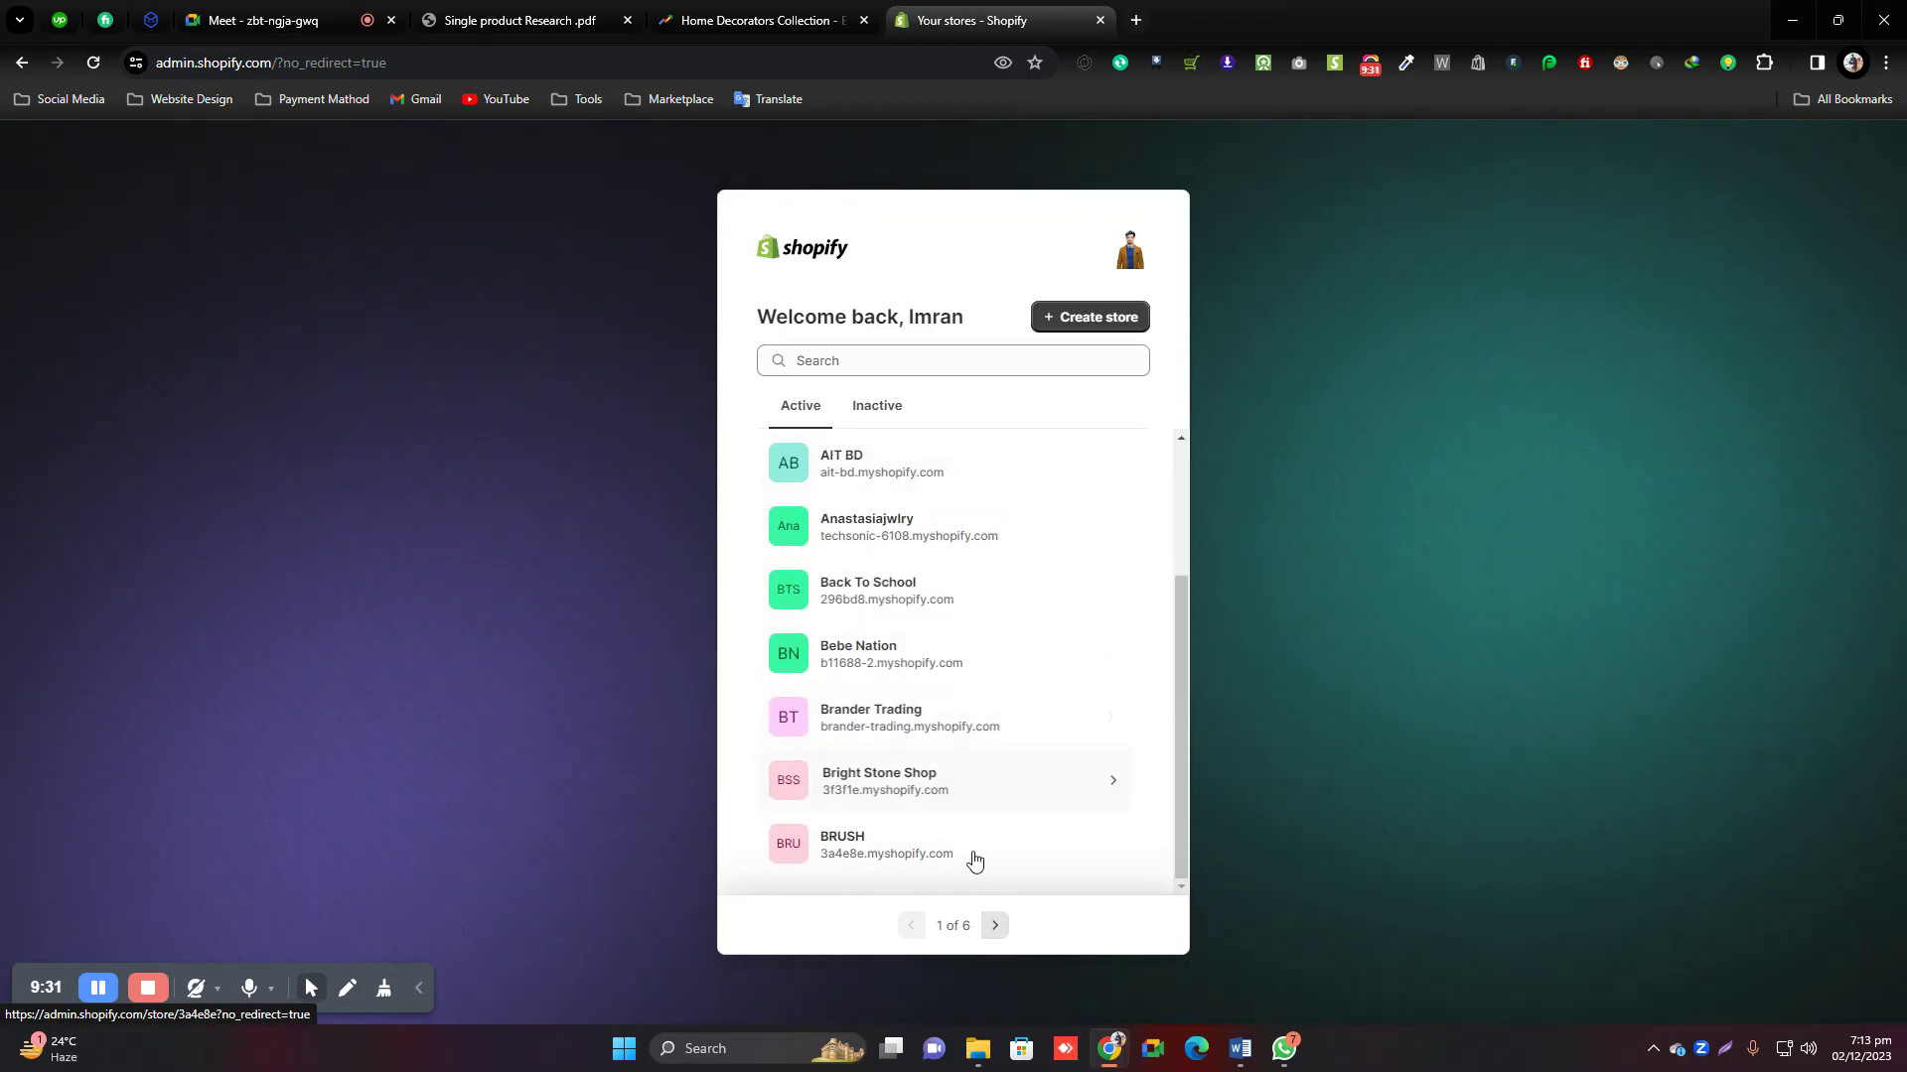
click(995, 926)
scroll(998, 789, down, 3)
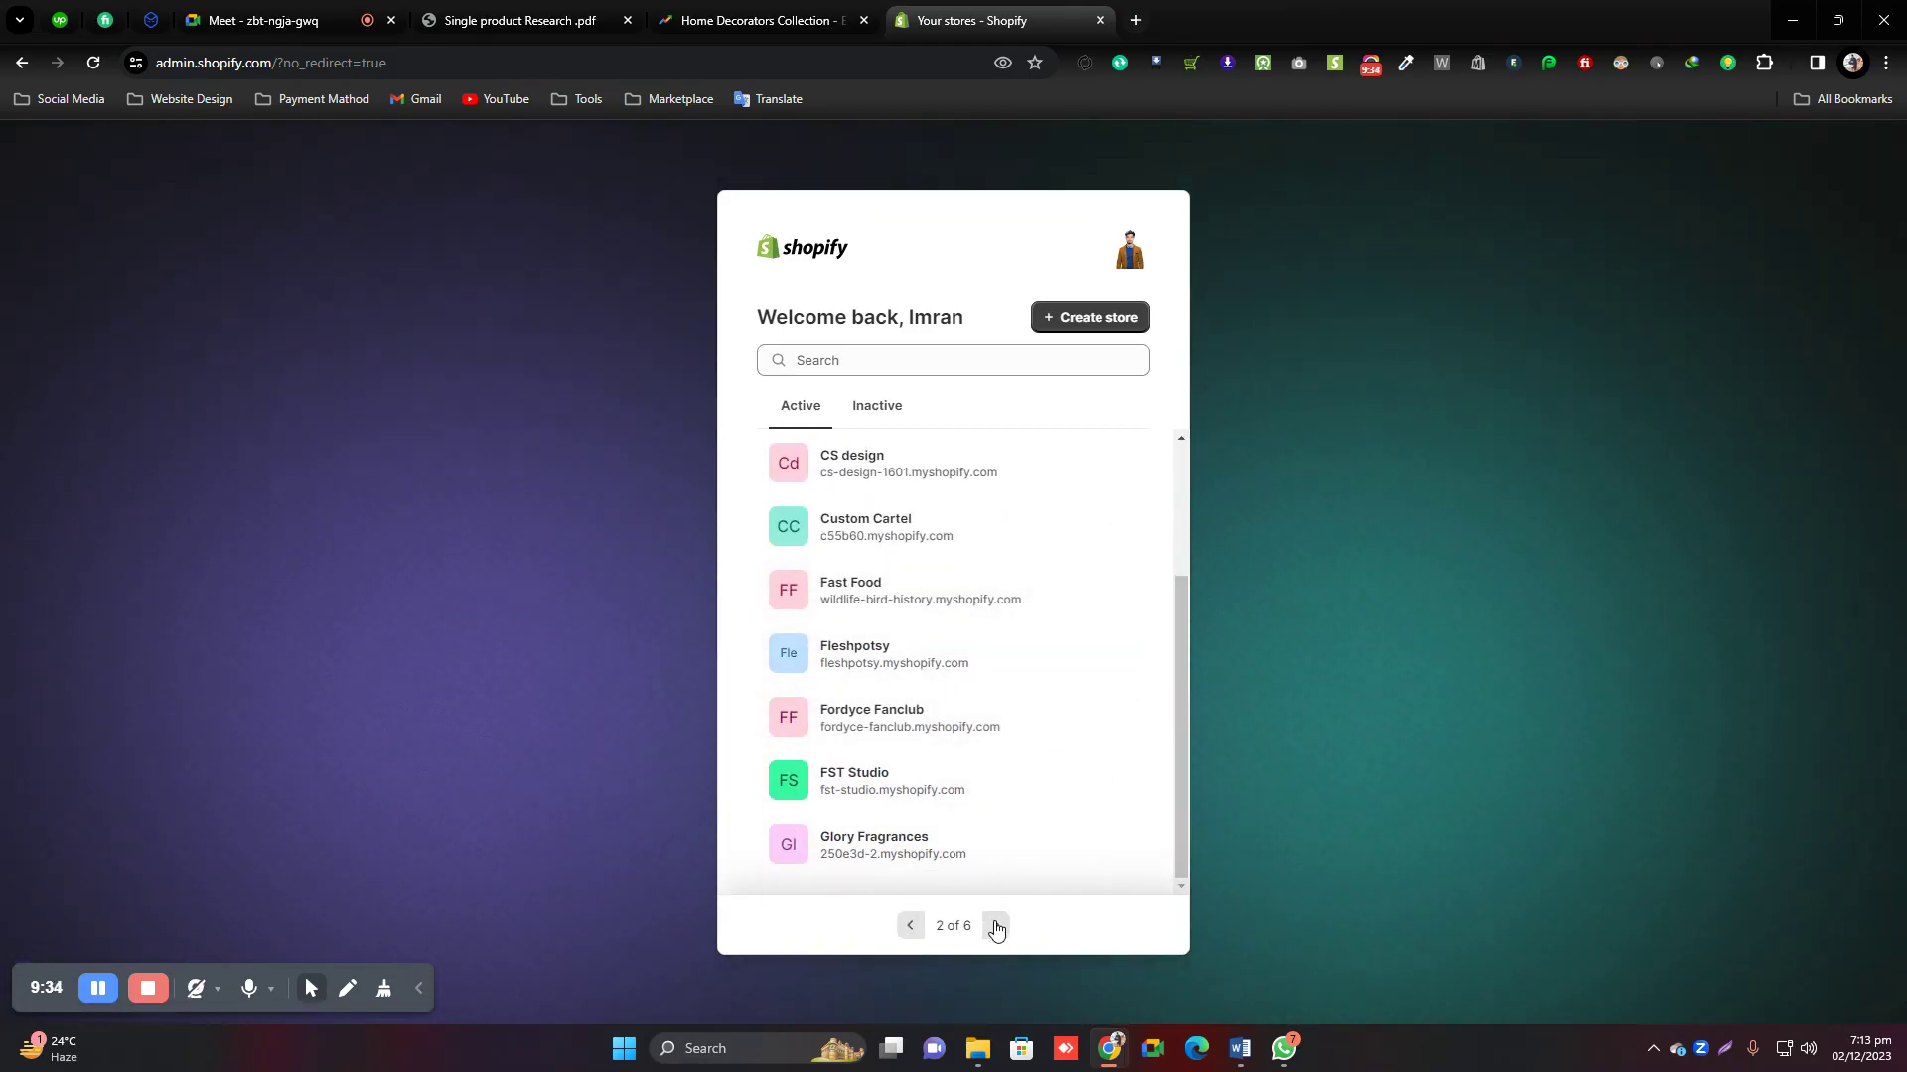
click(995, 926)
scroll(926, 788, down, 3)
scroll(907, 741, up, 3)
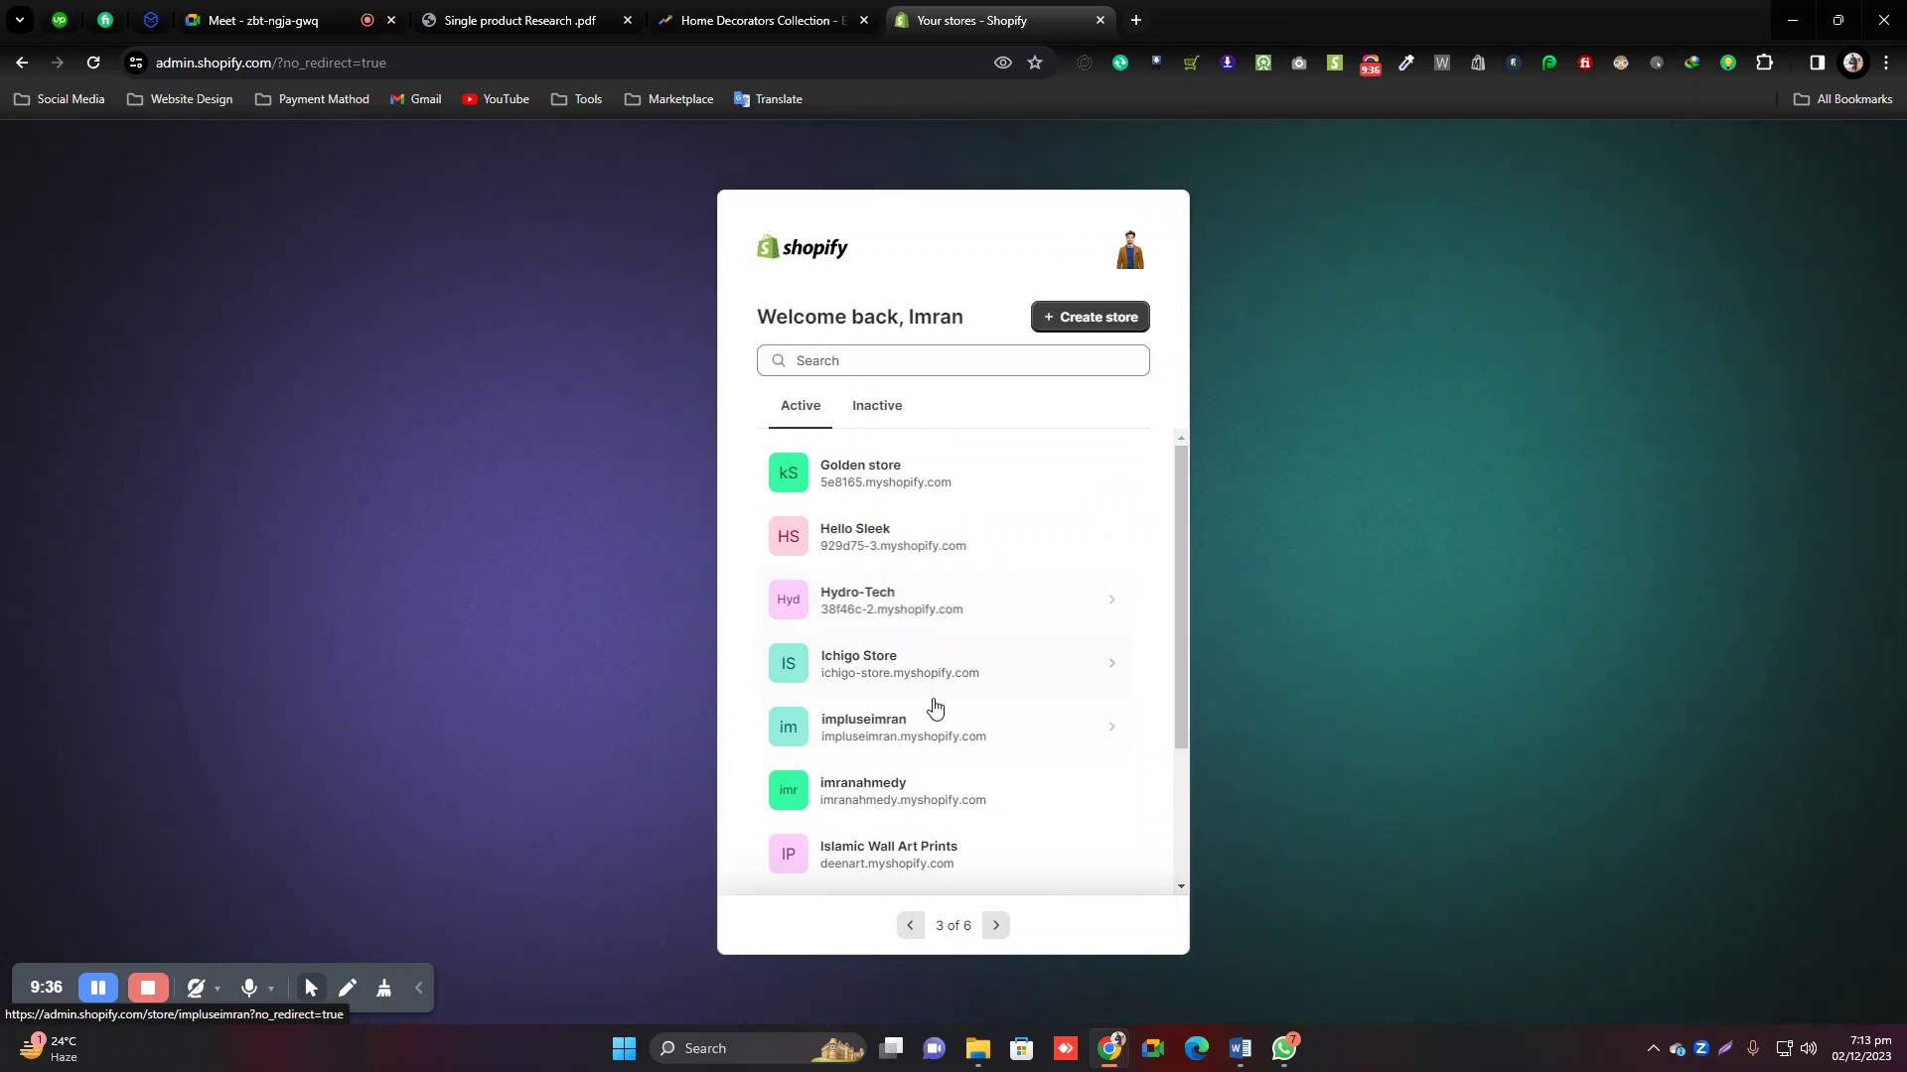
scroll(903, 793, down, 3)
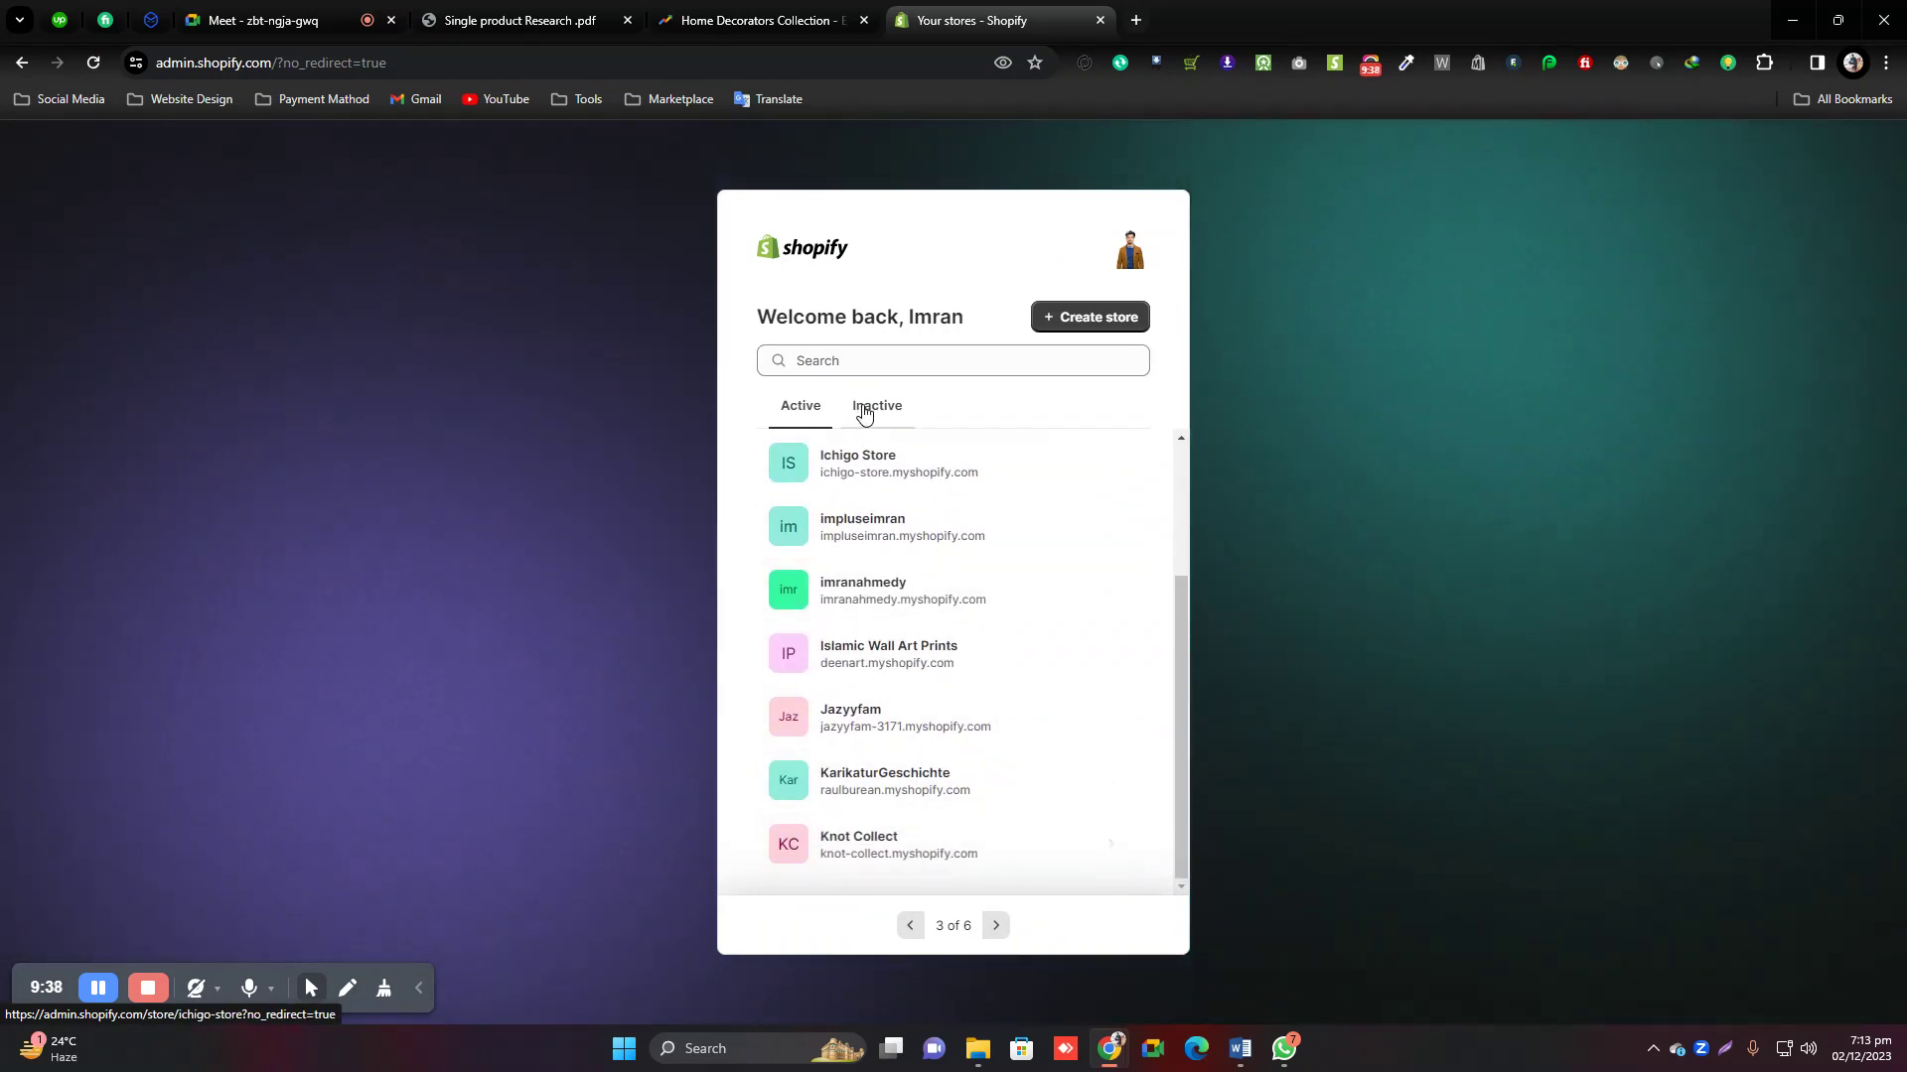
click(874, 465)
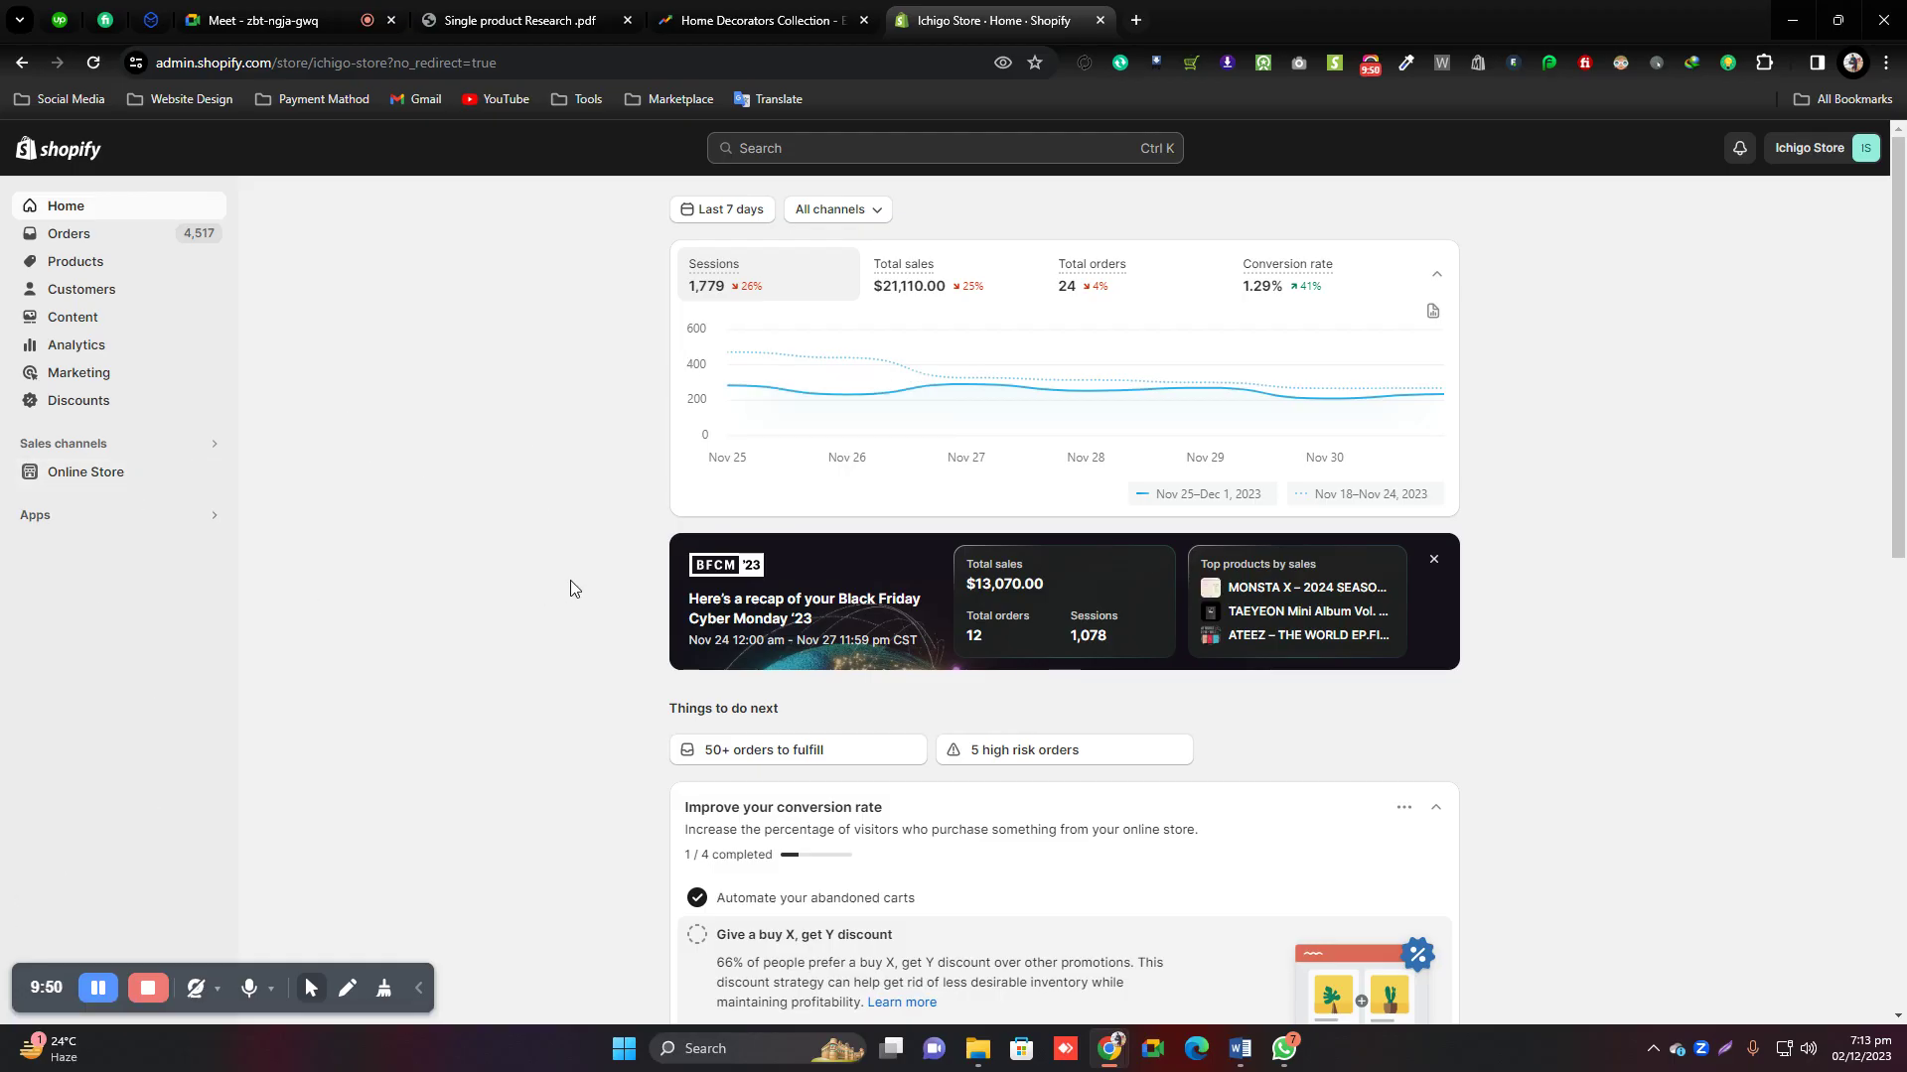
Skim the store's home dashboard including the traffic referrers, and open its Marketing report.
scroll(600, 465, down, 15)
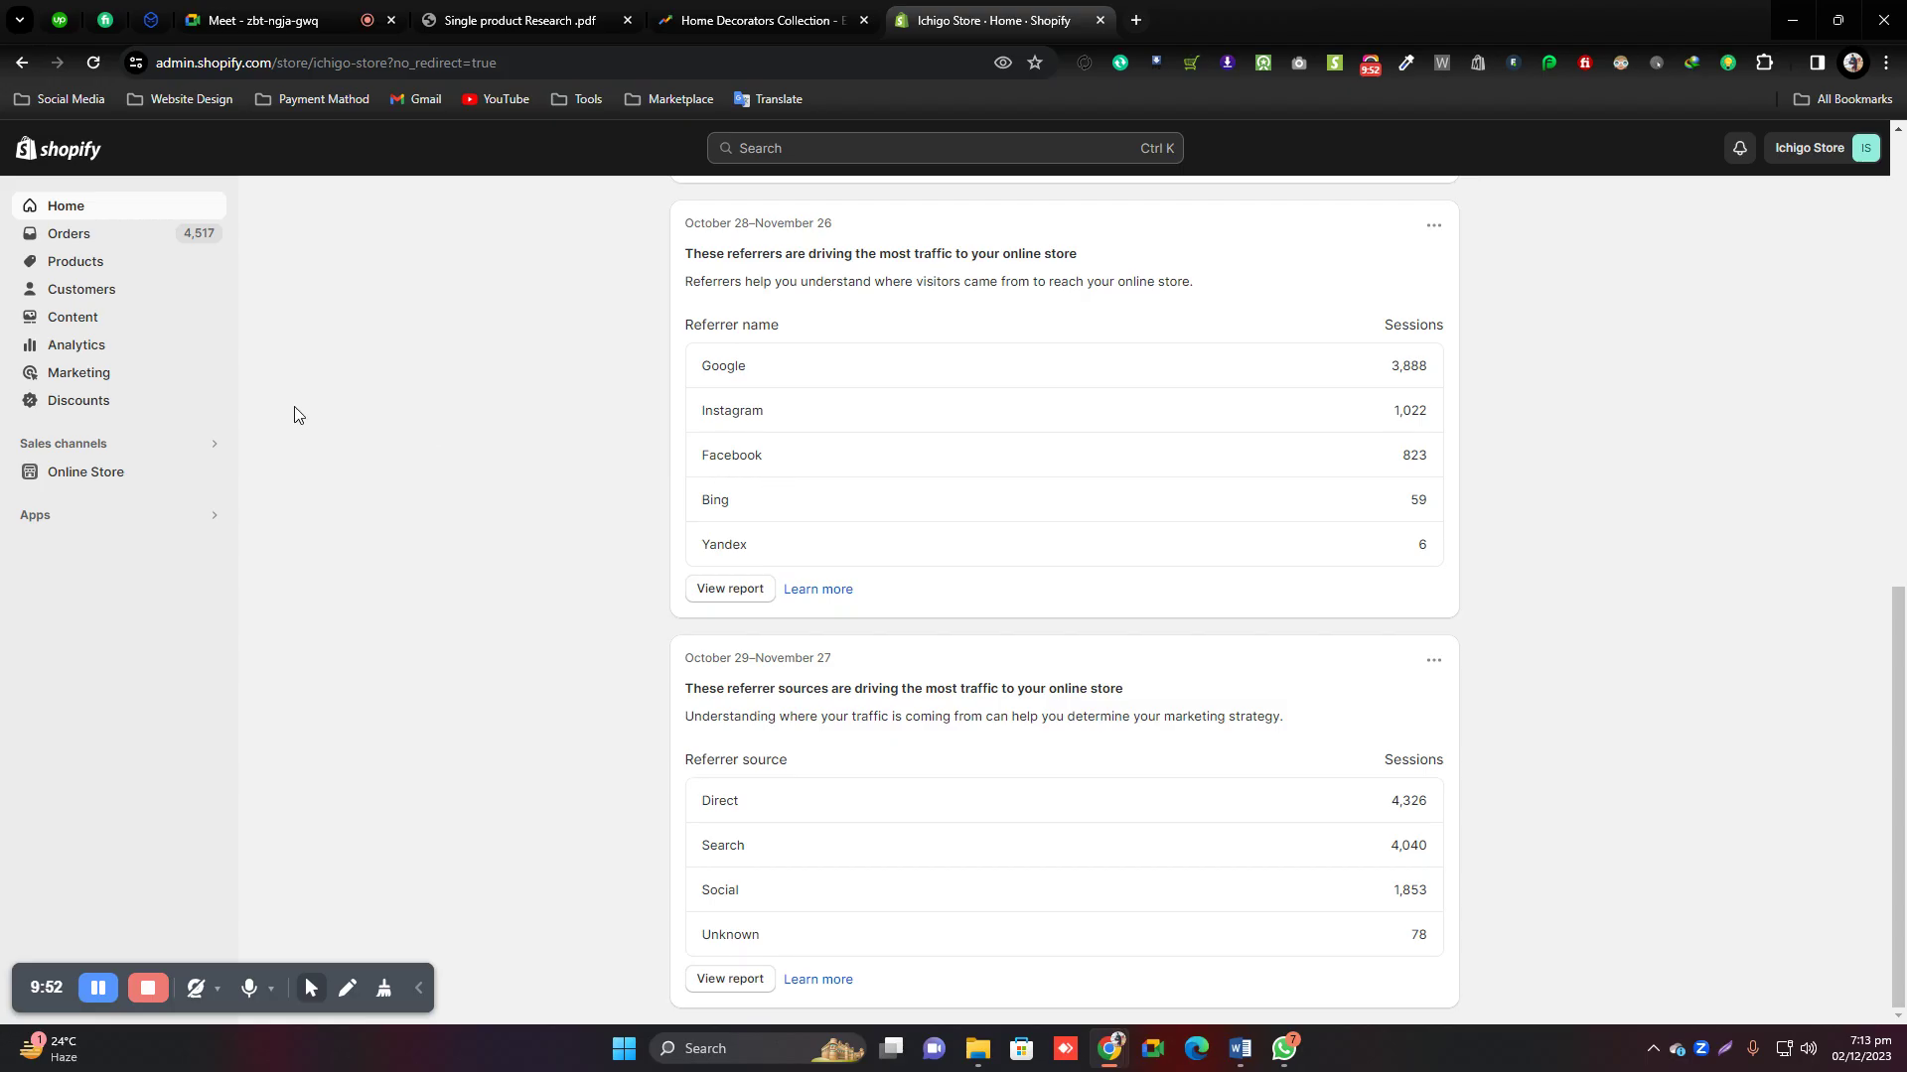
scroll(298, 414, up, 15)
click(72, 377)
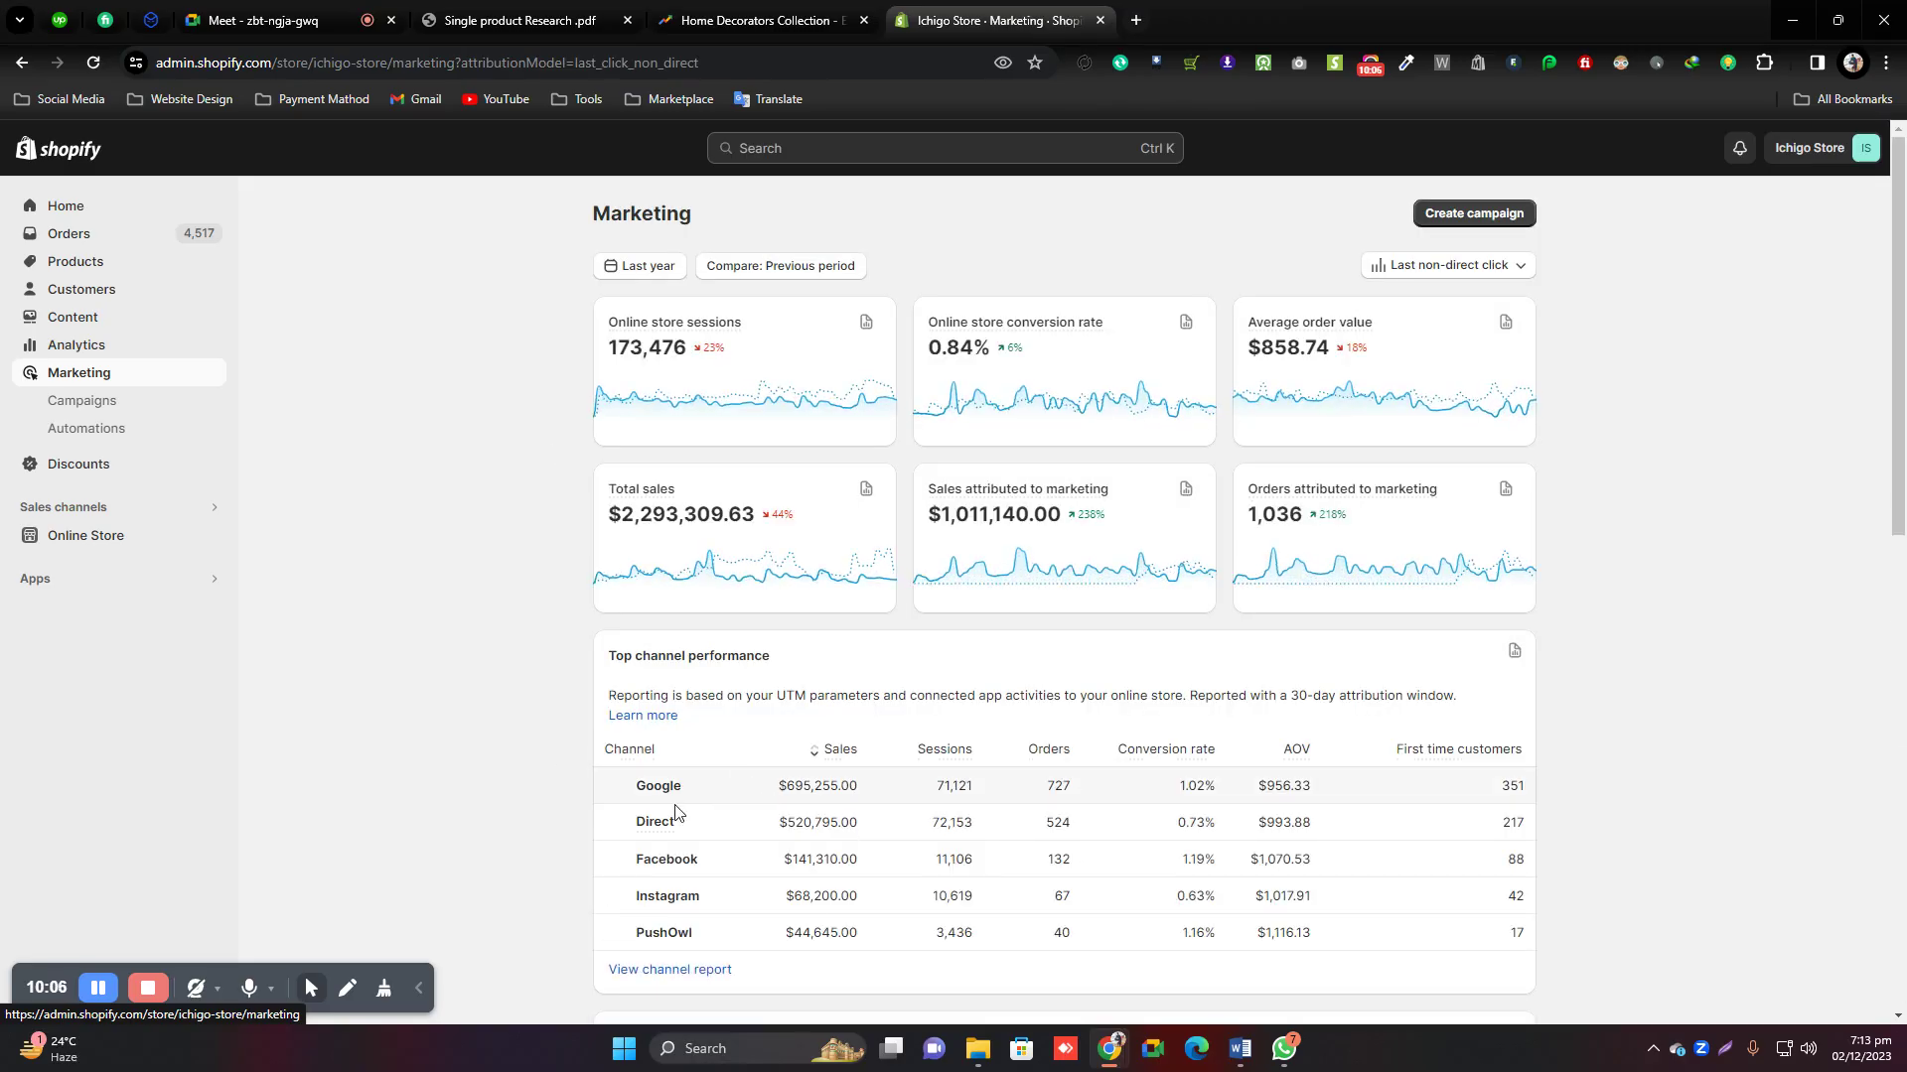
Examine the Google channel's sales in the Top channel performance table, highlighting the figure and the table's heading.
drag(889, 786, 773, 786)
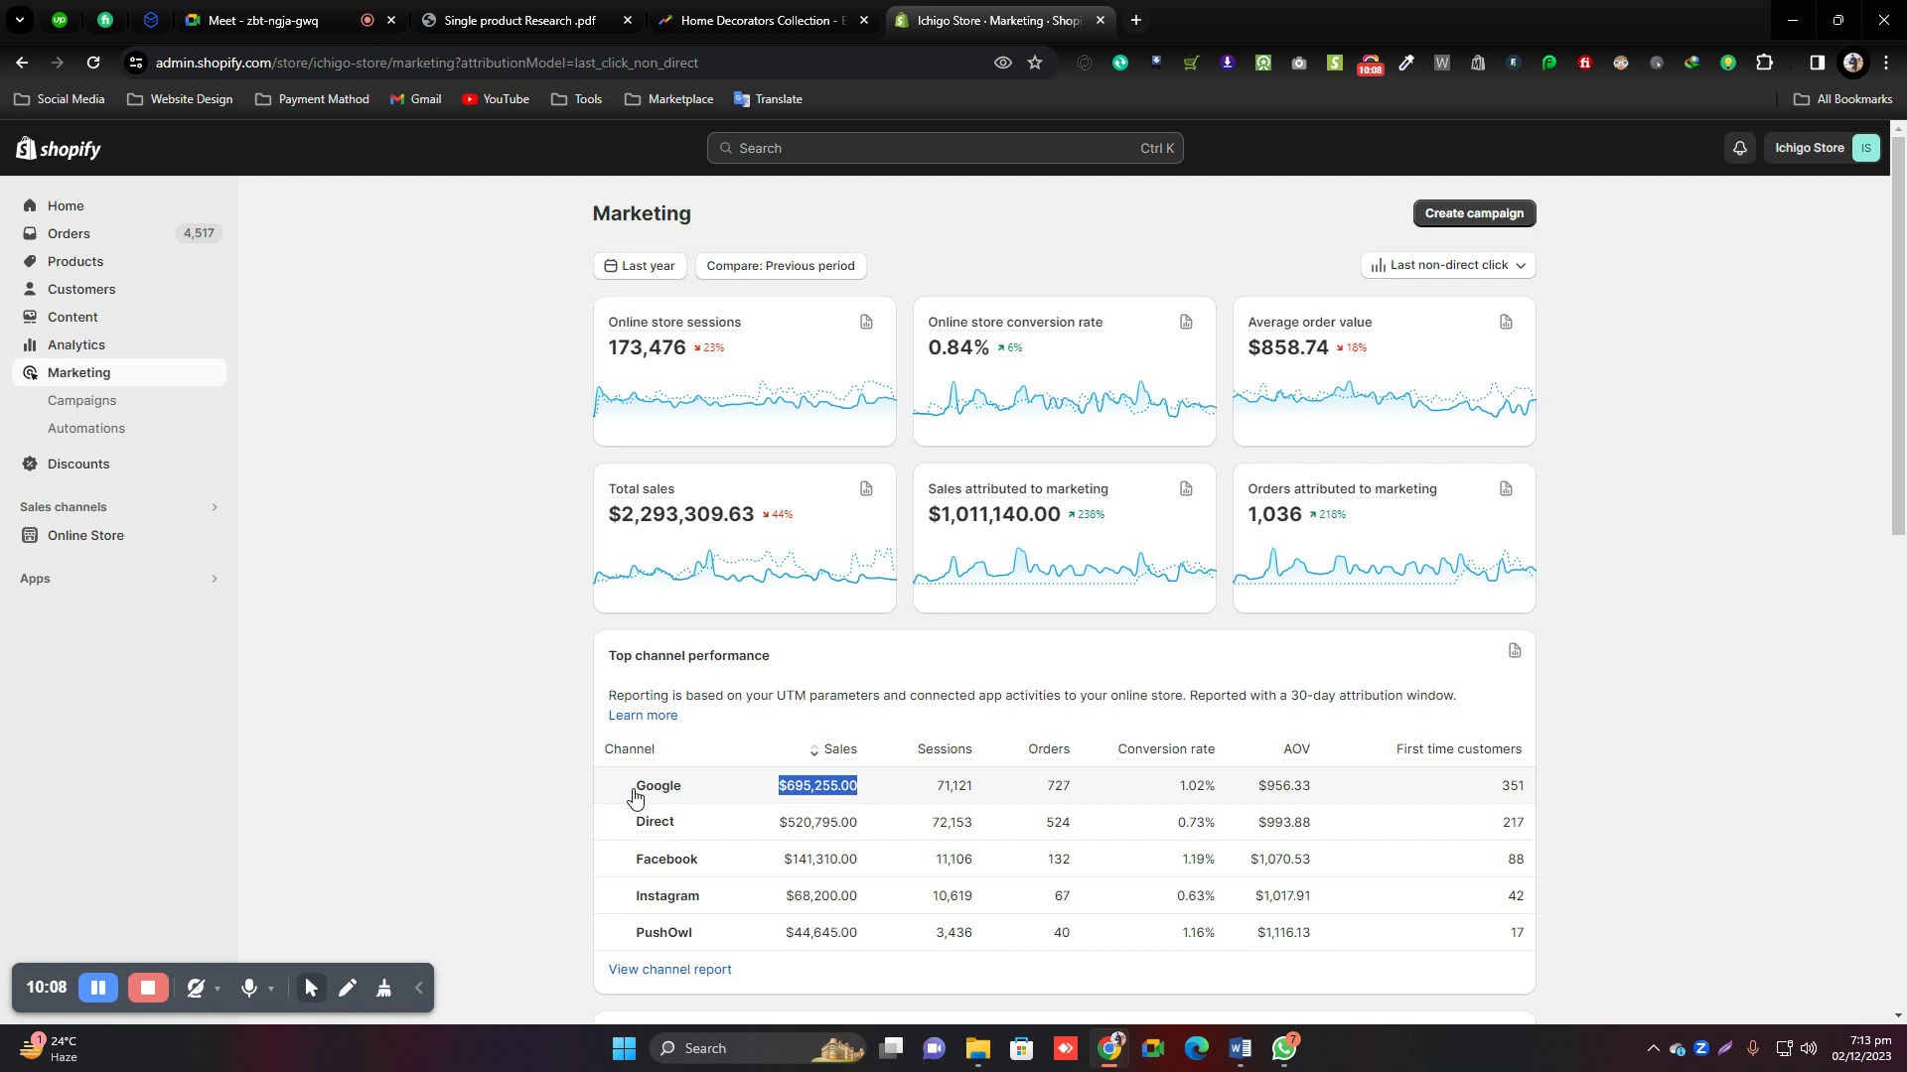
click(550, 790)
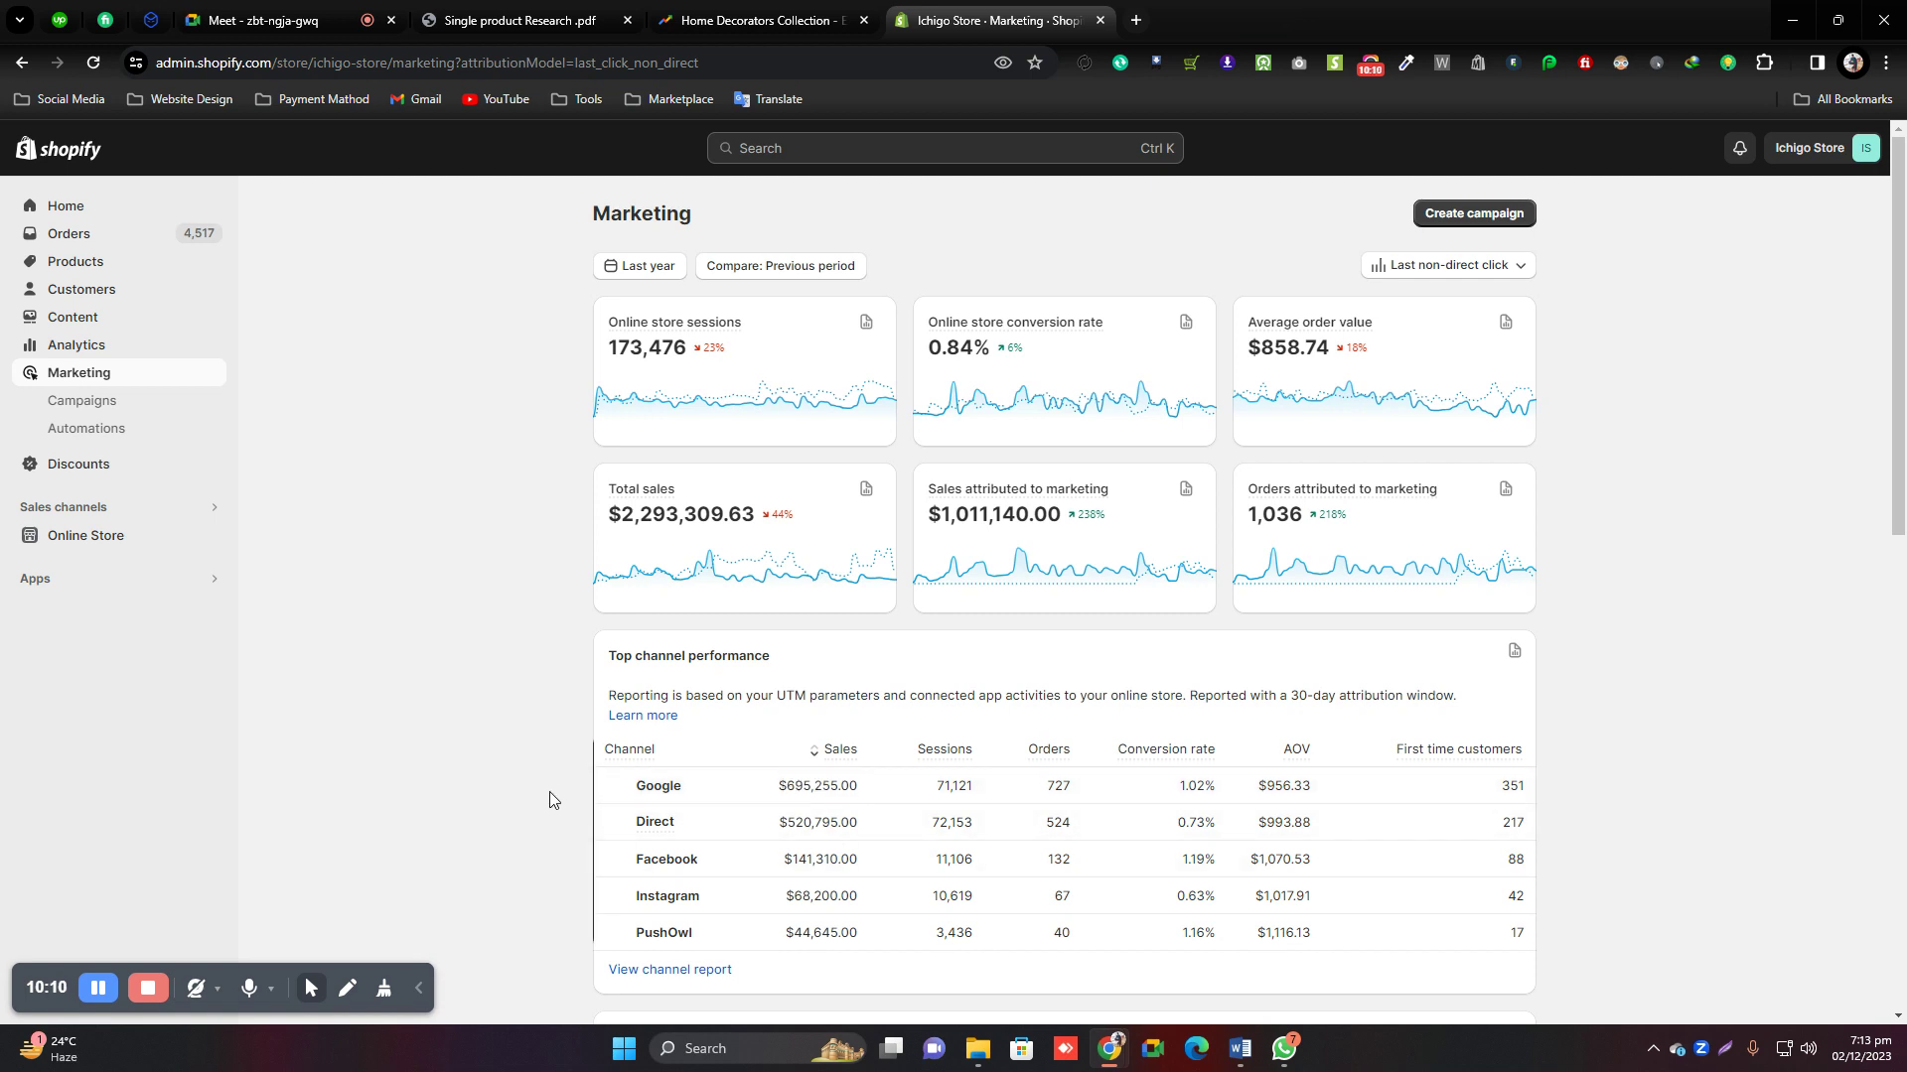
drag(877, 785, 775, 786)
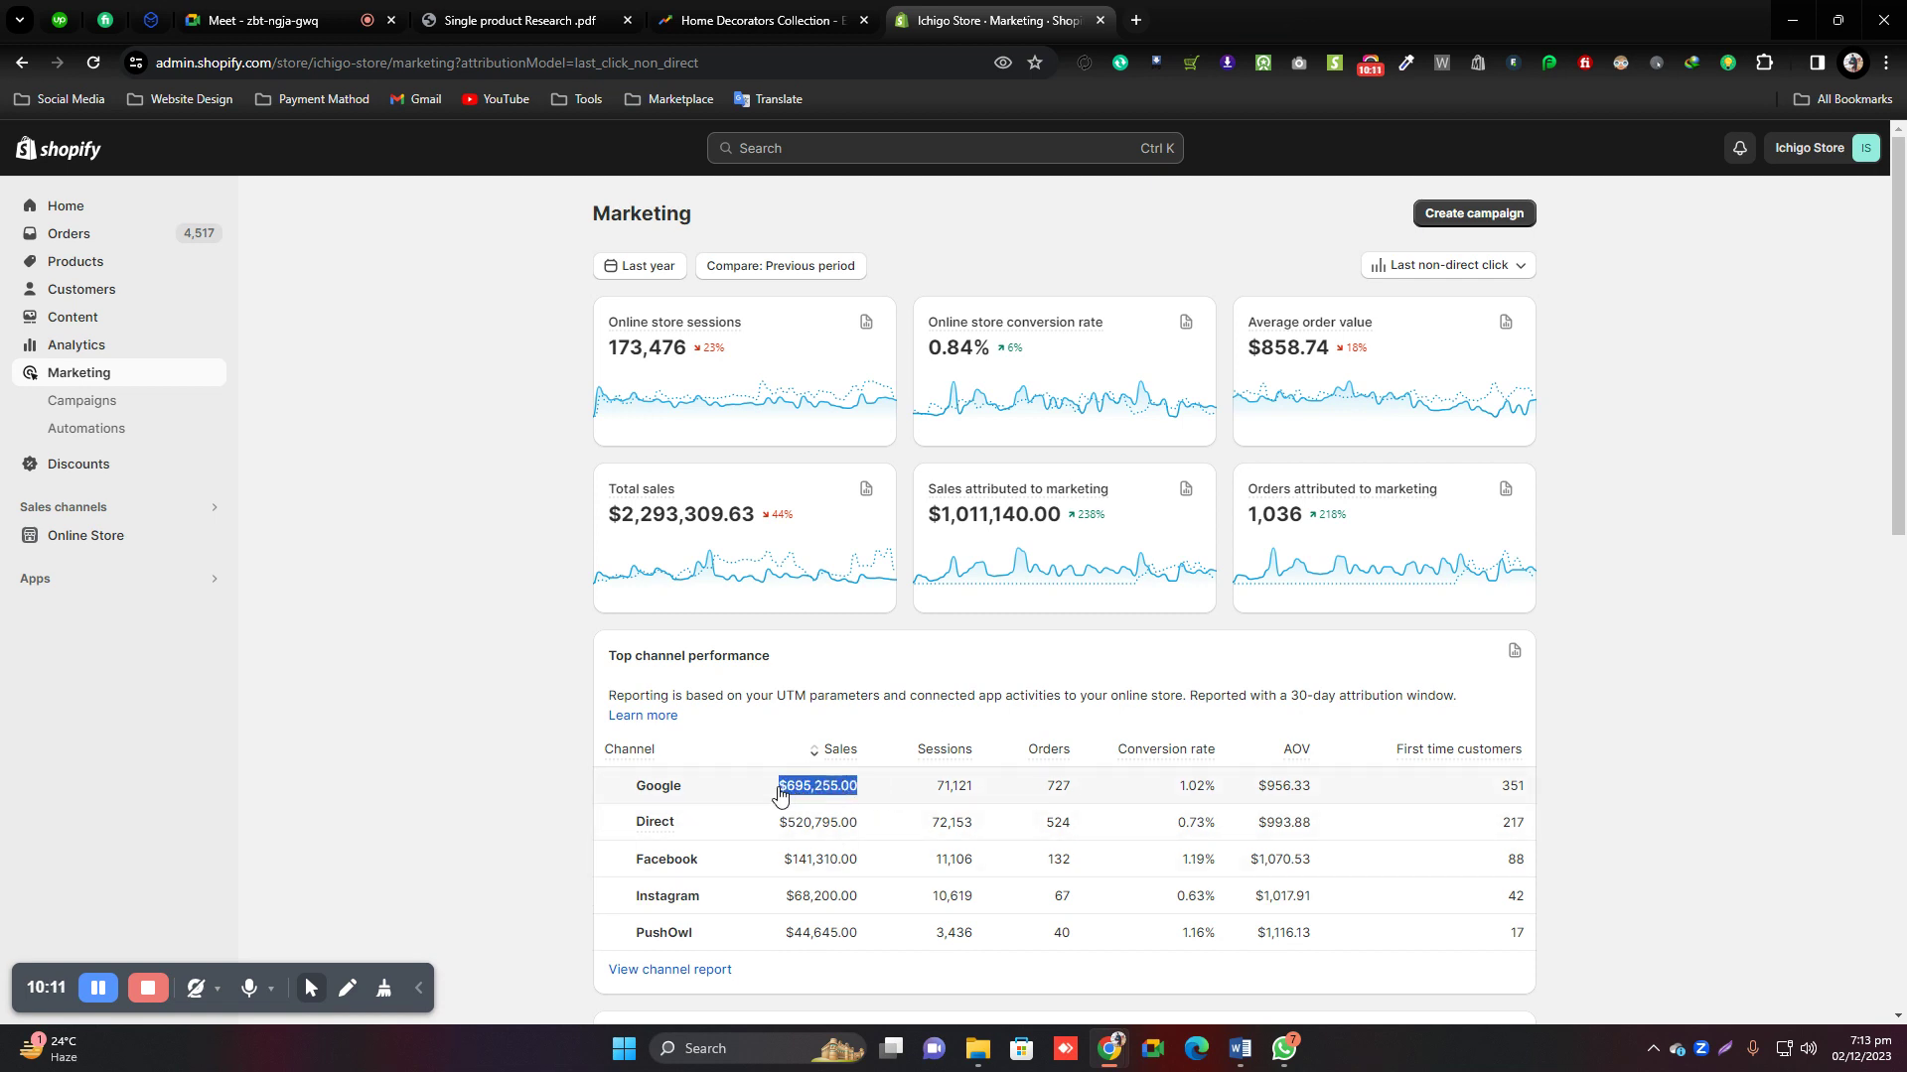
click(501, 762)
scroll(1902, 367, down, 3)
scroll(1905, 370, up, 3)
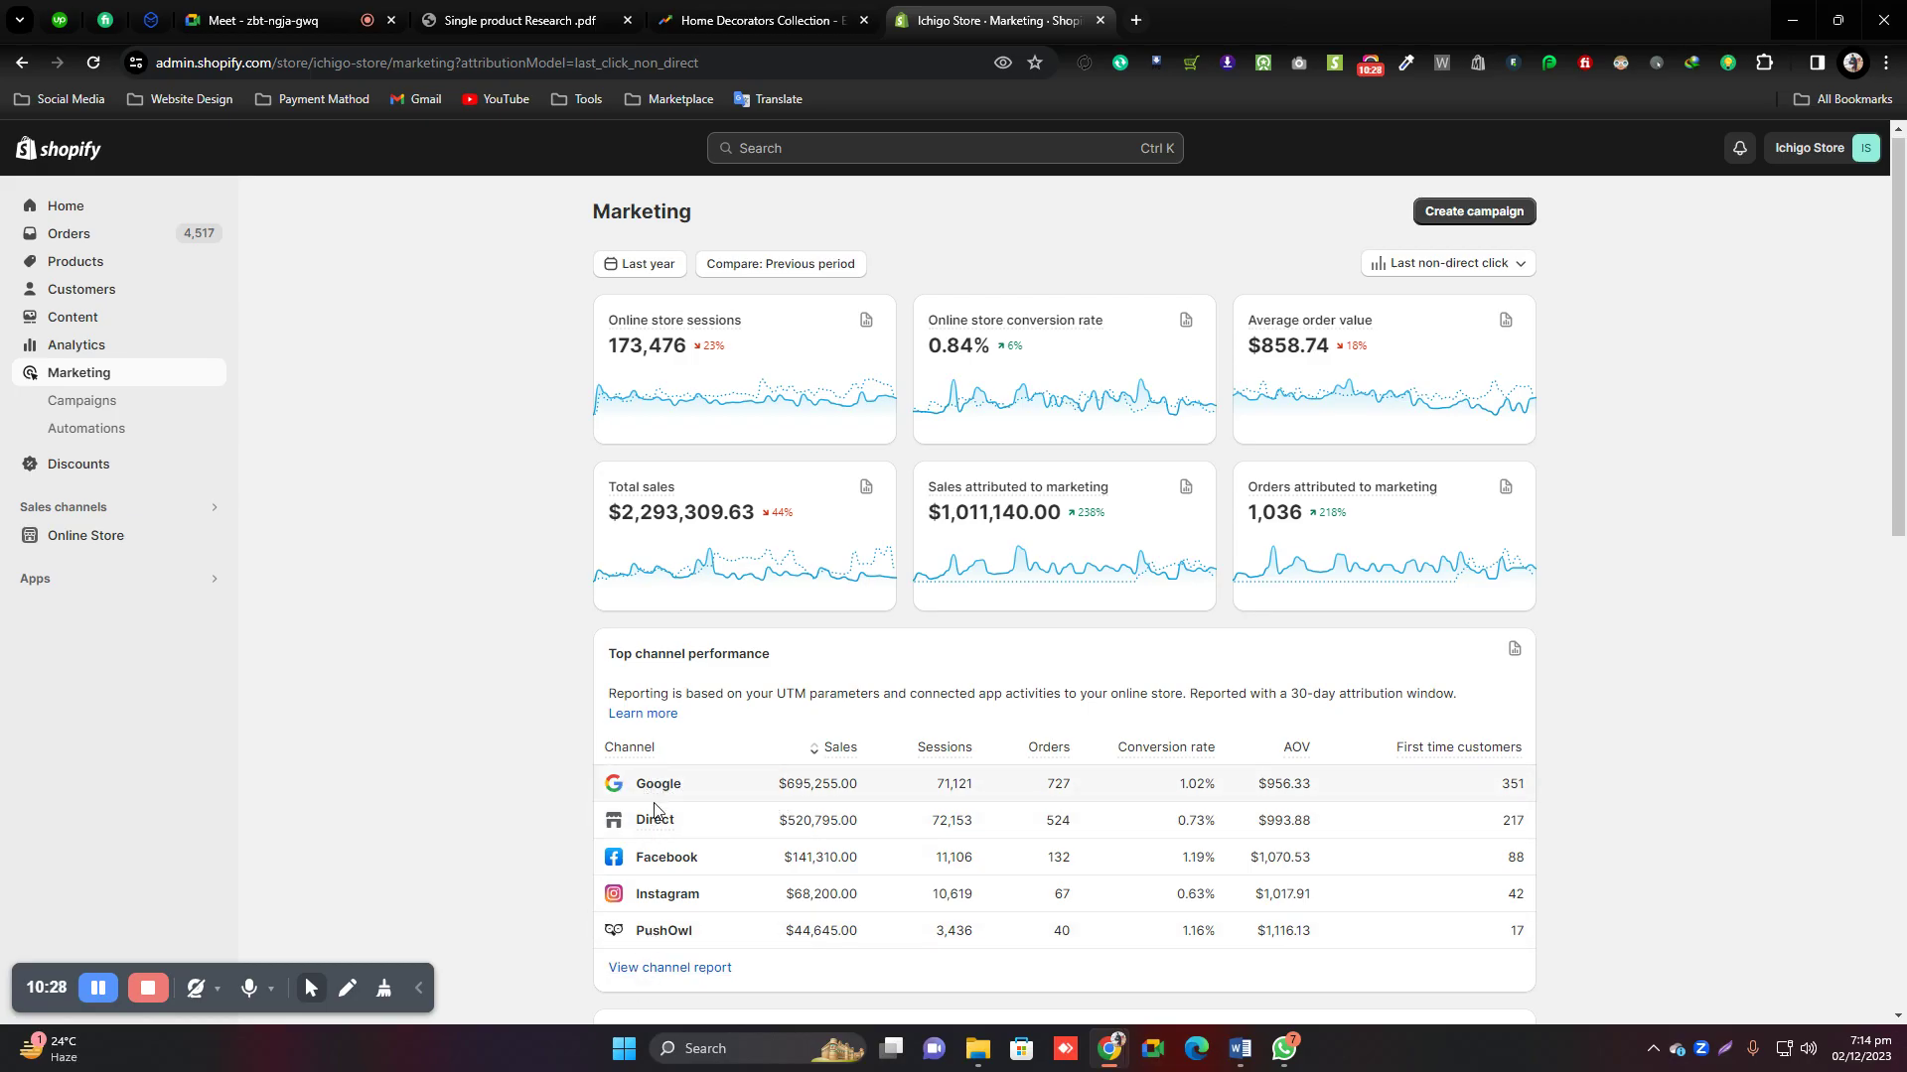
drag(801, 658, 624, 647)
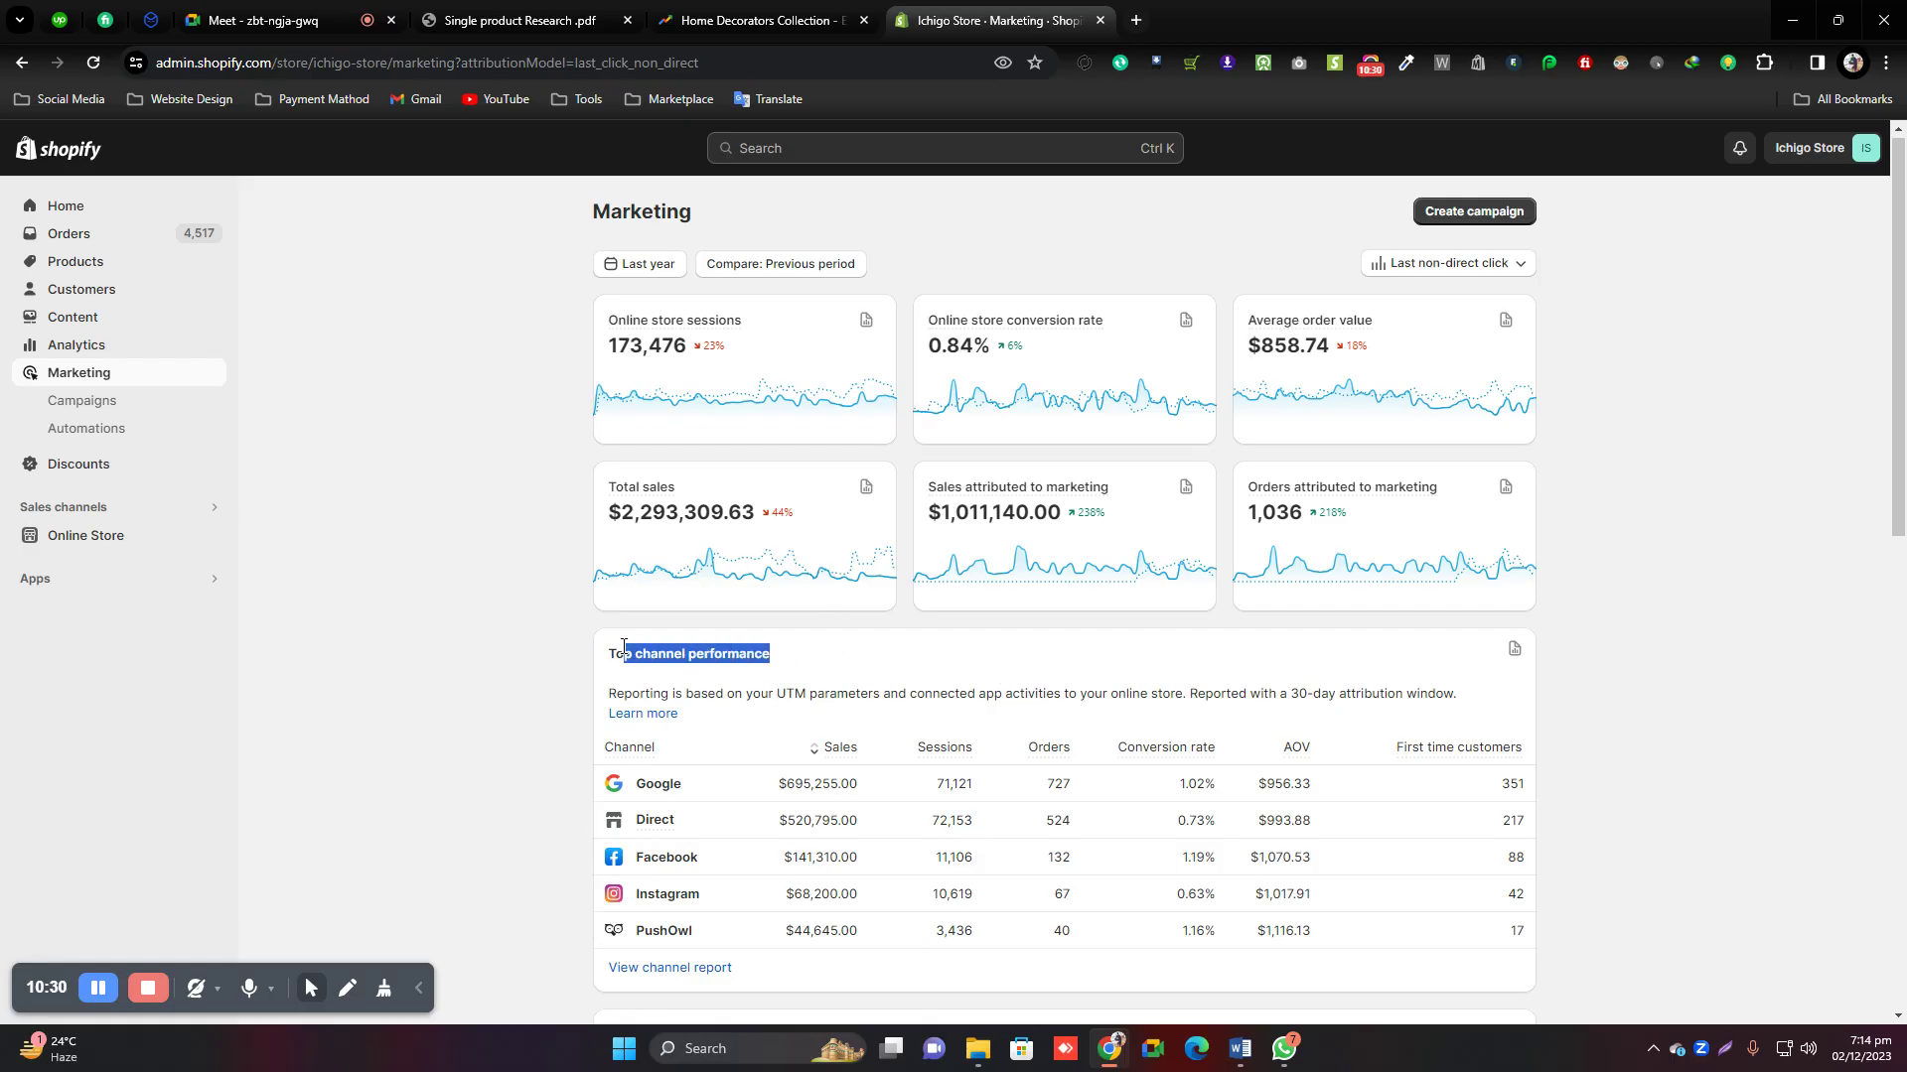
Check the store's installed sales channels, and open the Ichigo Store online shop in a separate tab before closing it again.
click(99, 508)
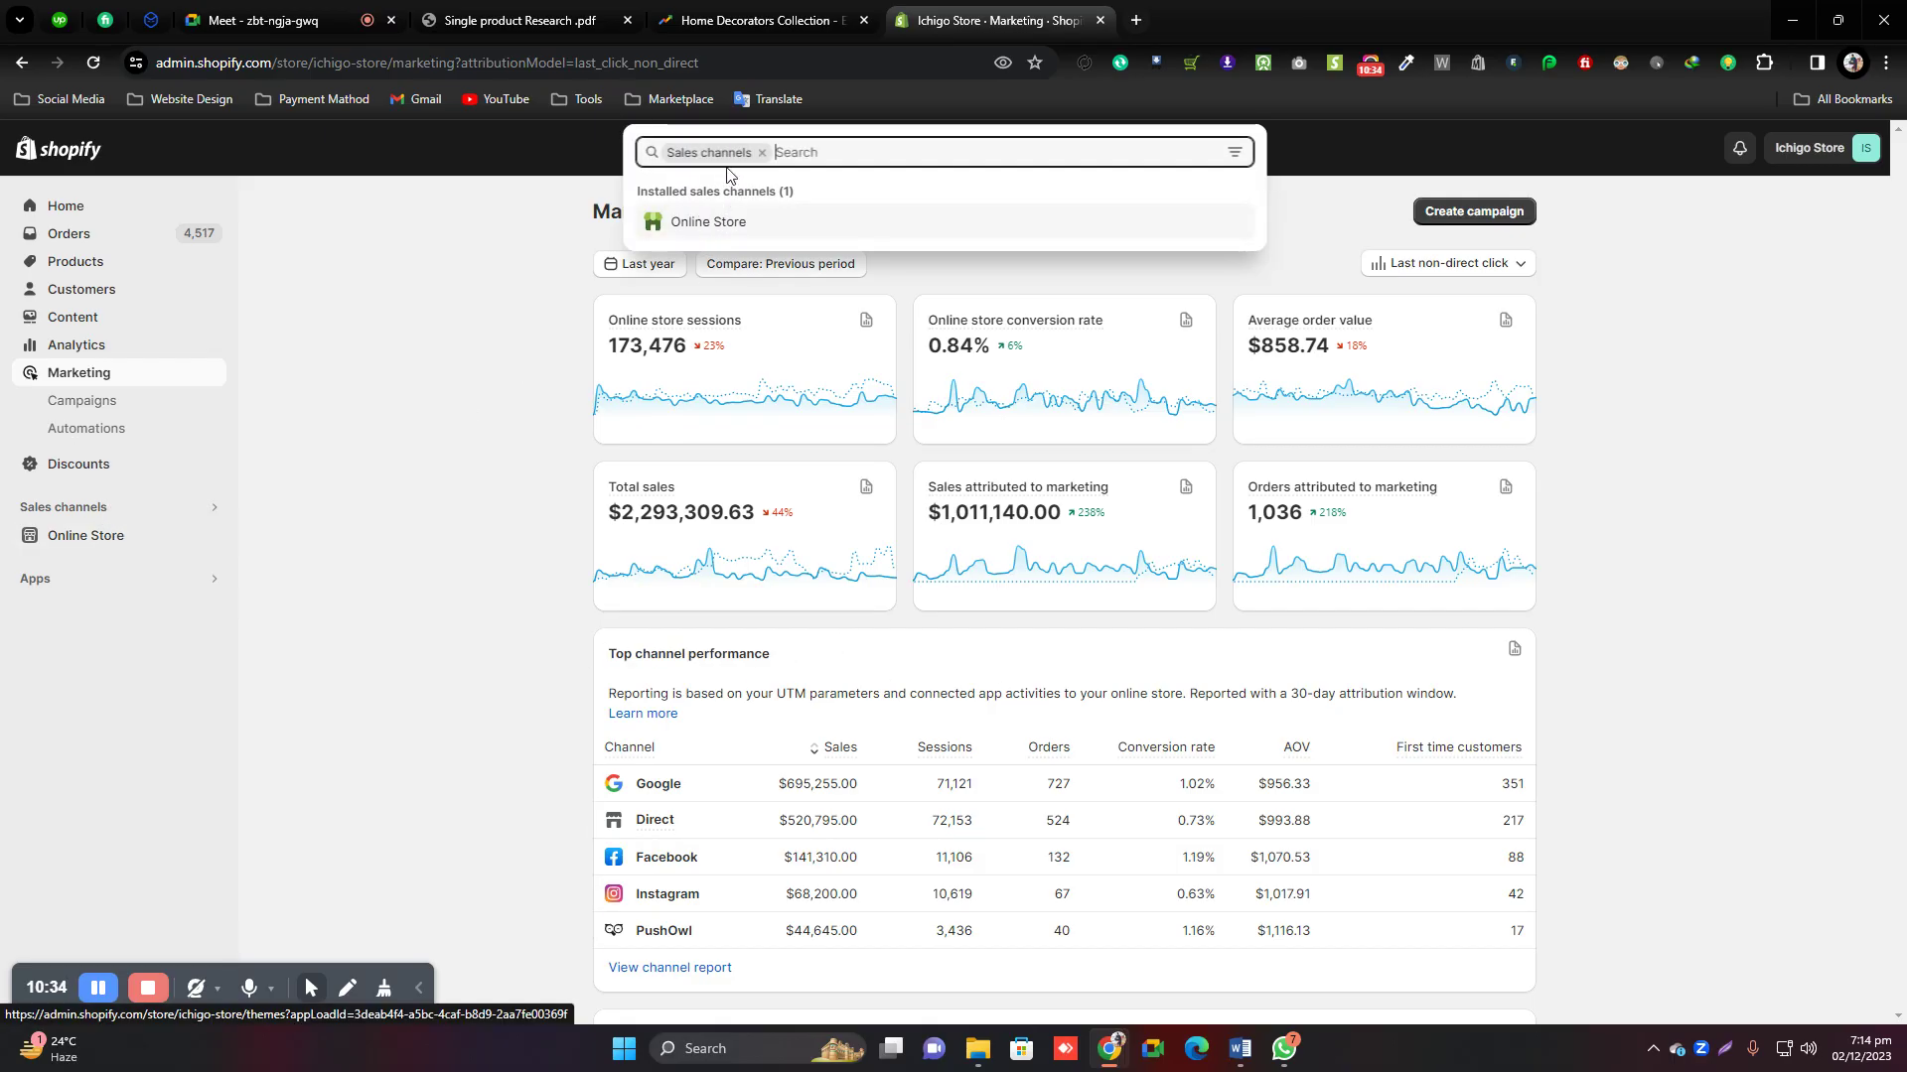
click(319, 548)
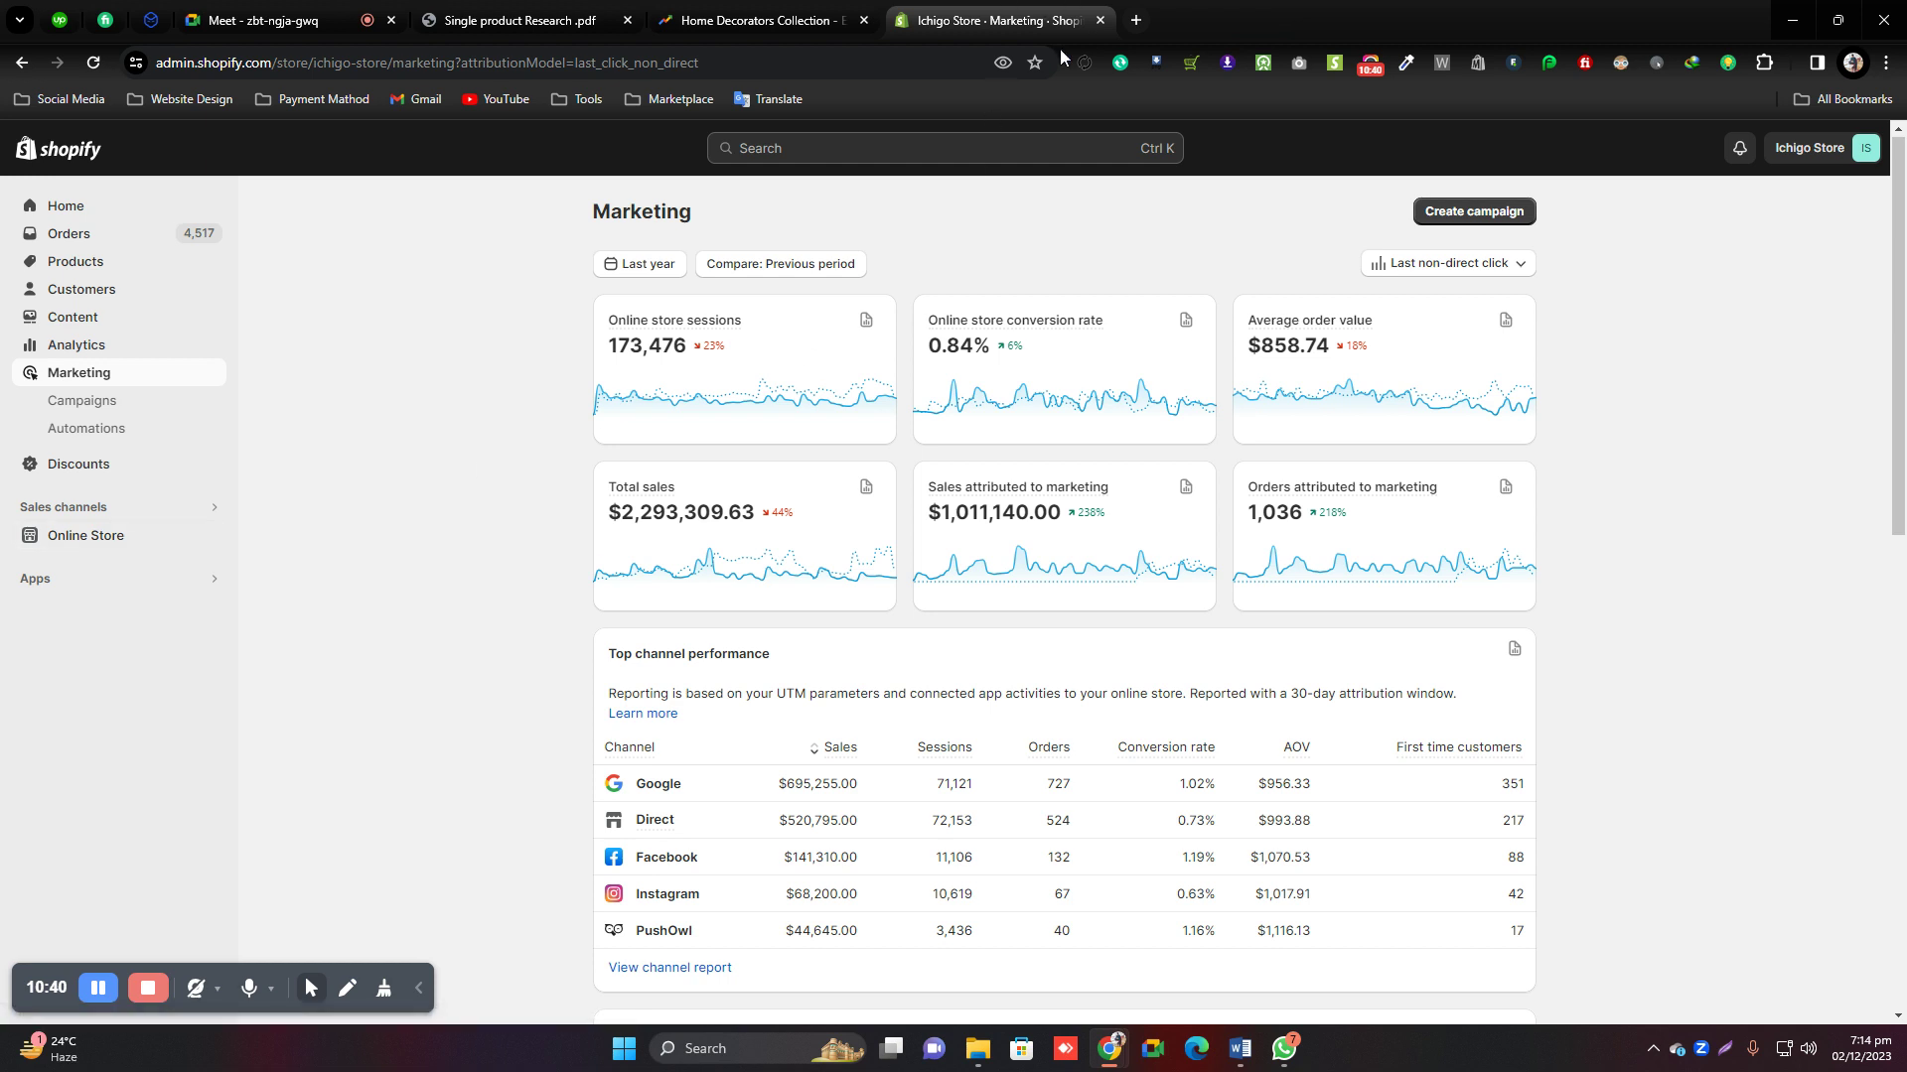
click(212, 535)
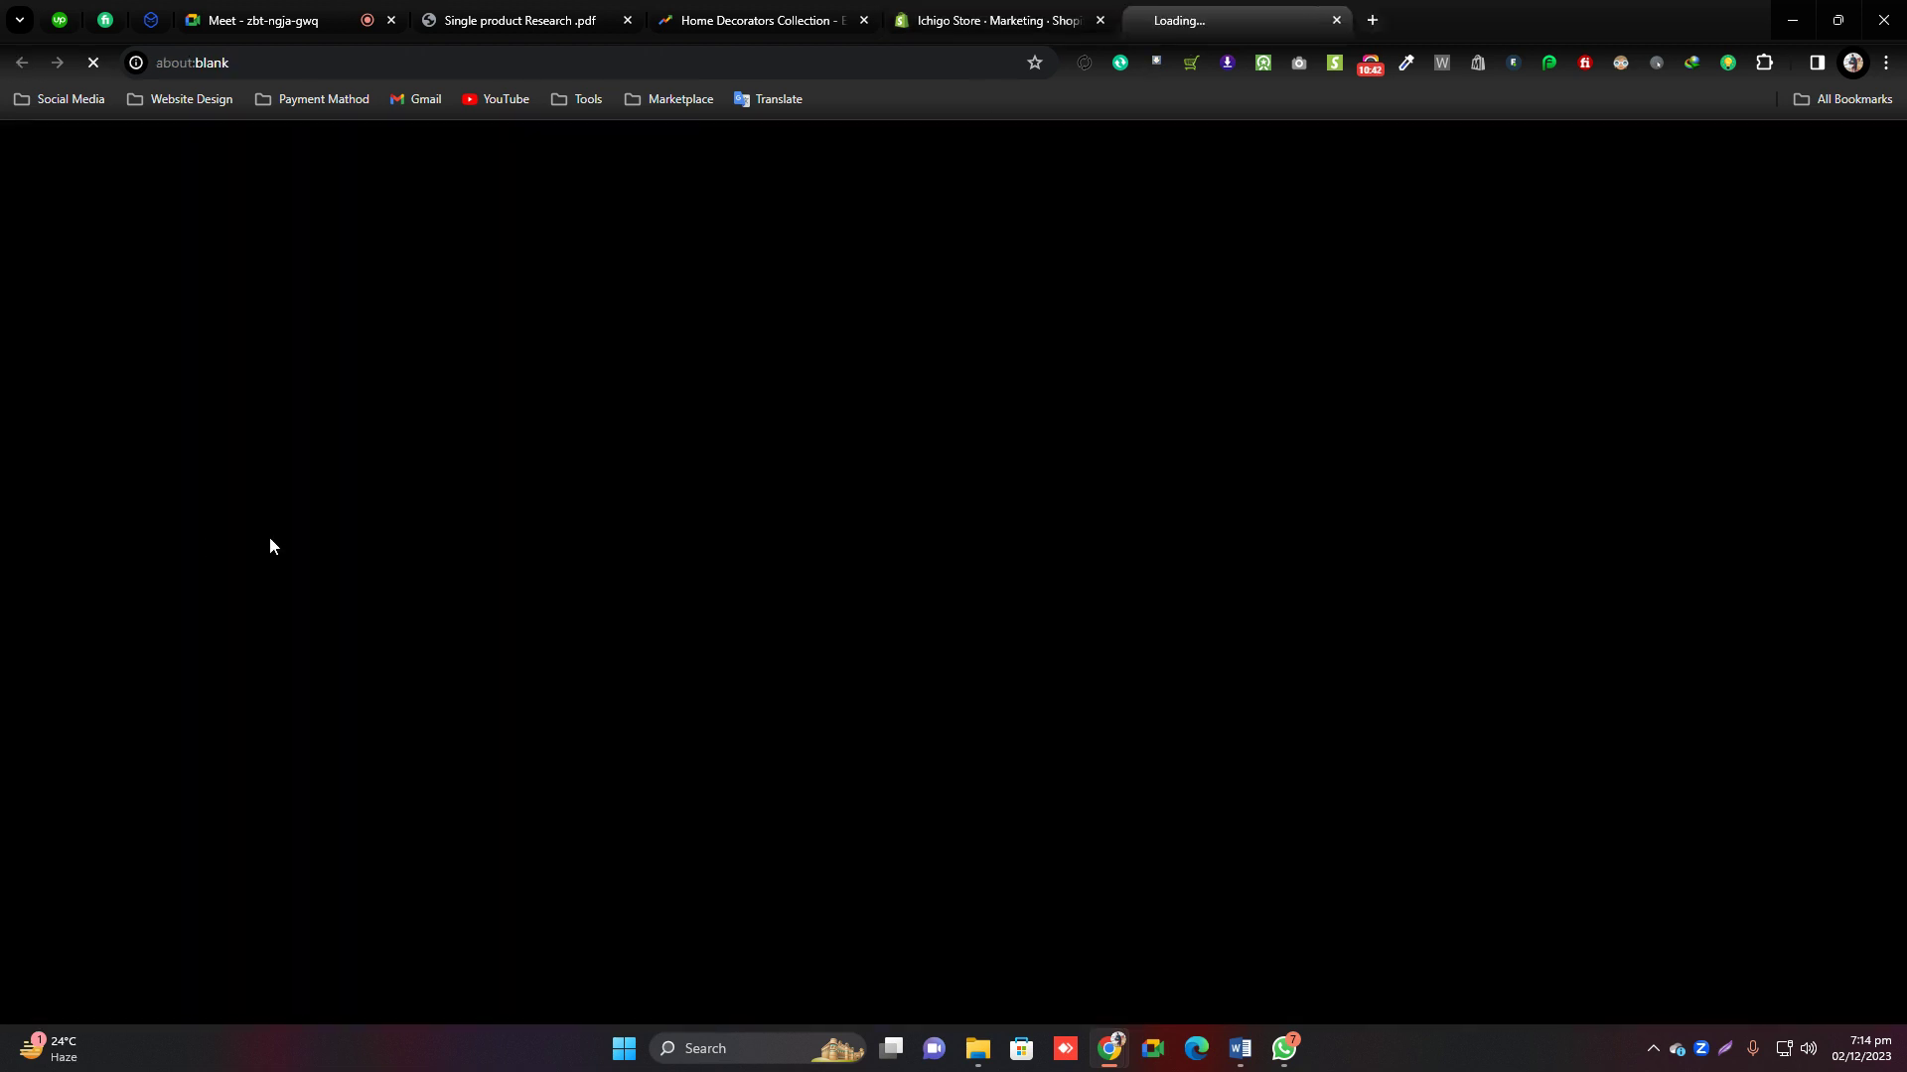
click(993, 19)
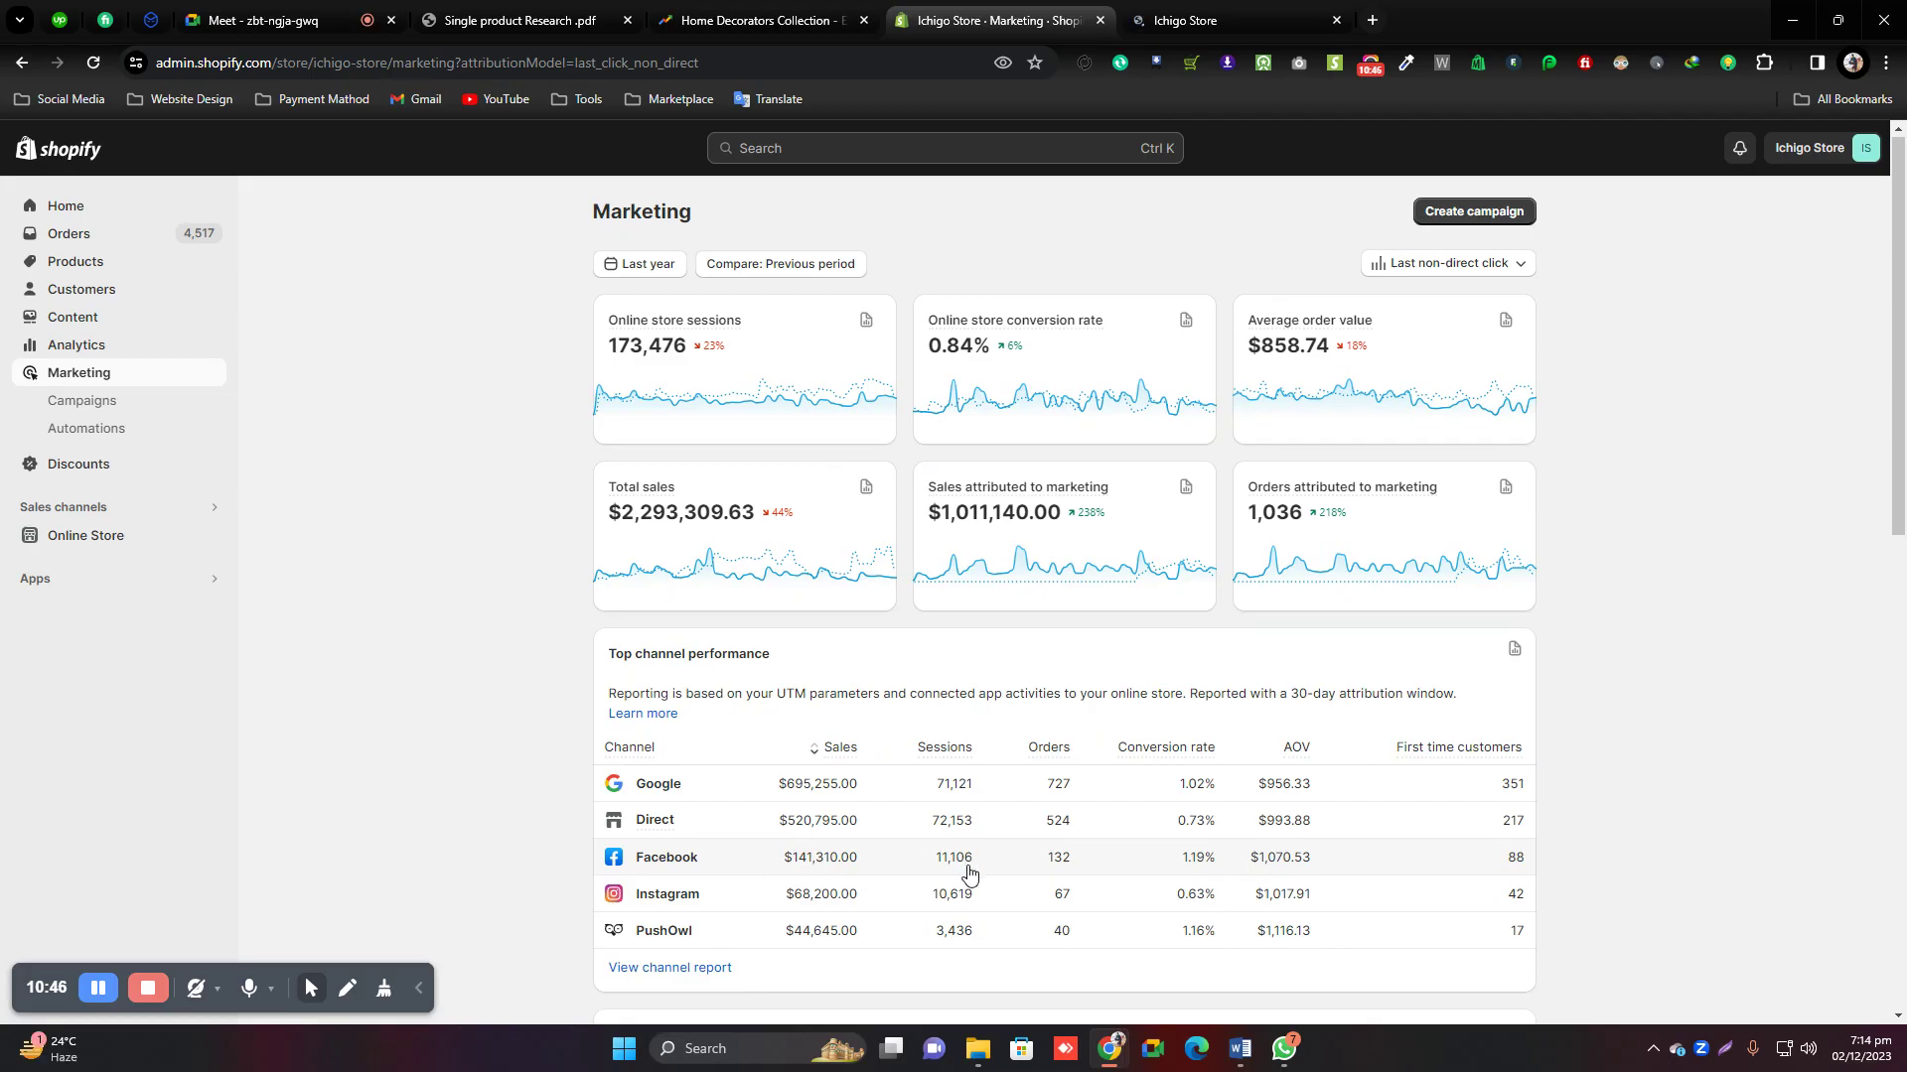
click(1335, 20)
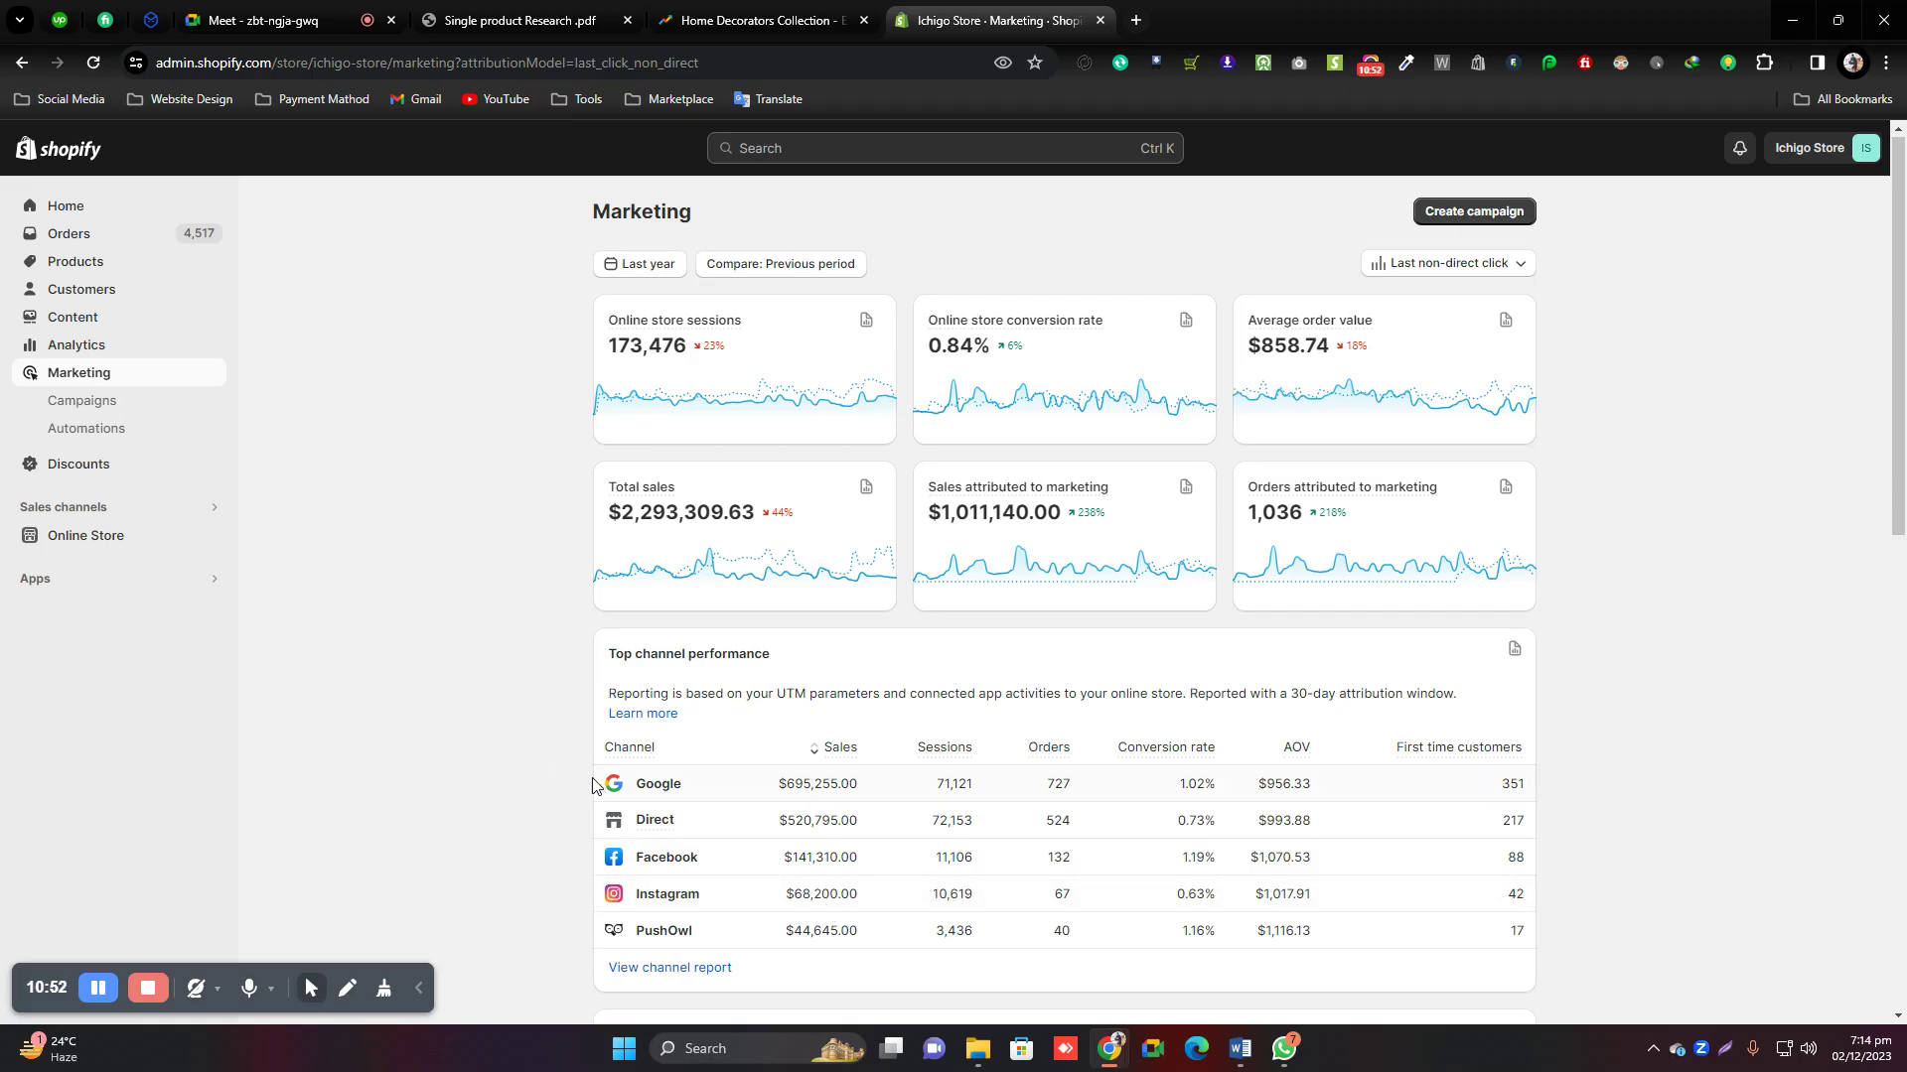
Examine the Google row's orders and average order value, and sort the channel performance table by AOV.
drag(598, 783, 1349, 788)
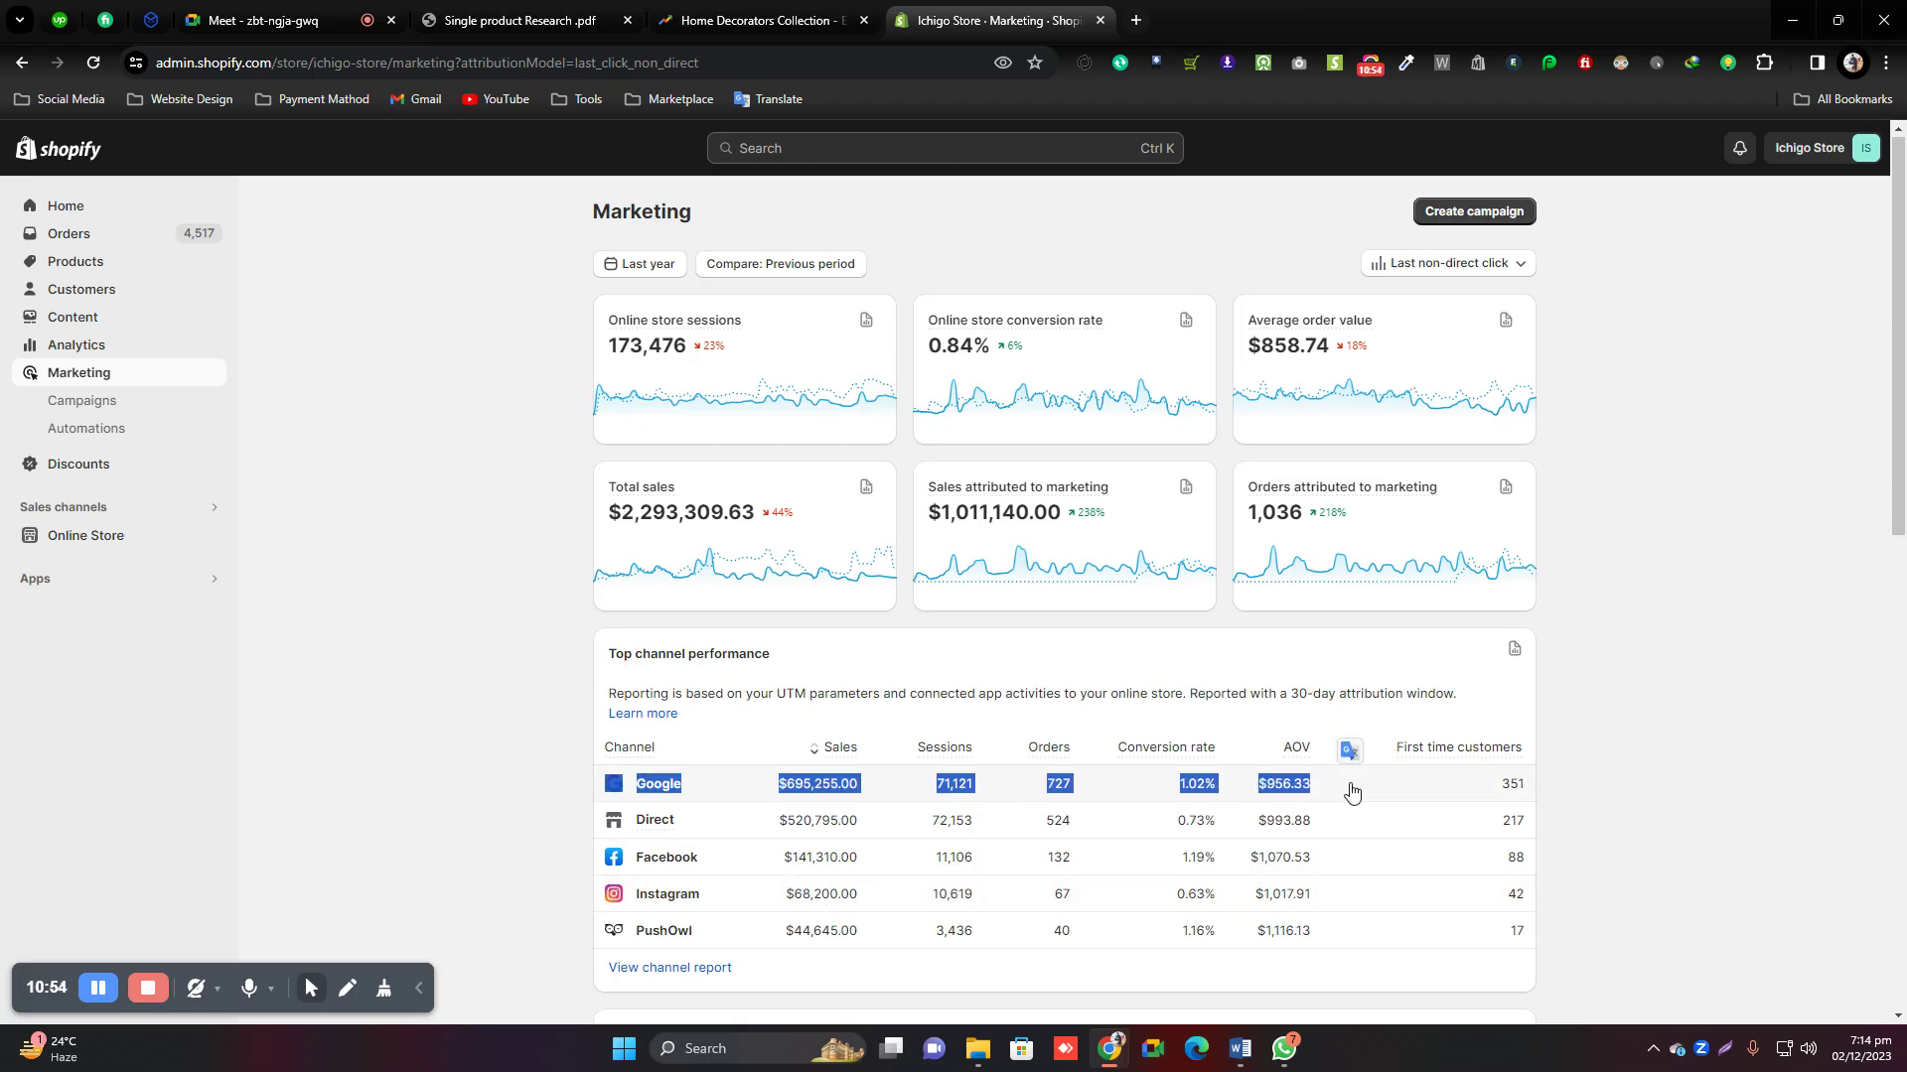
click(378, 664)
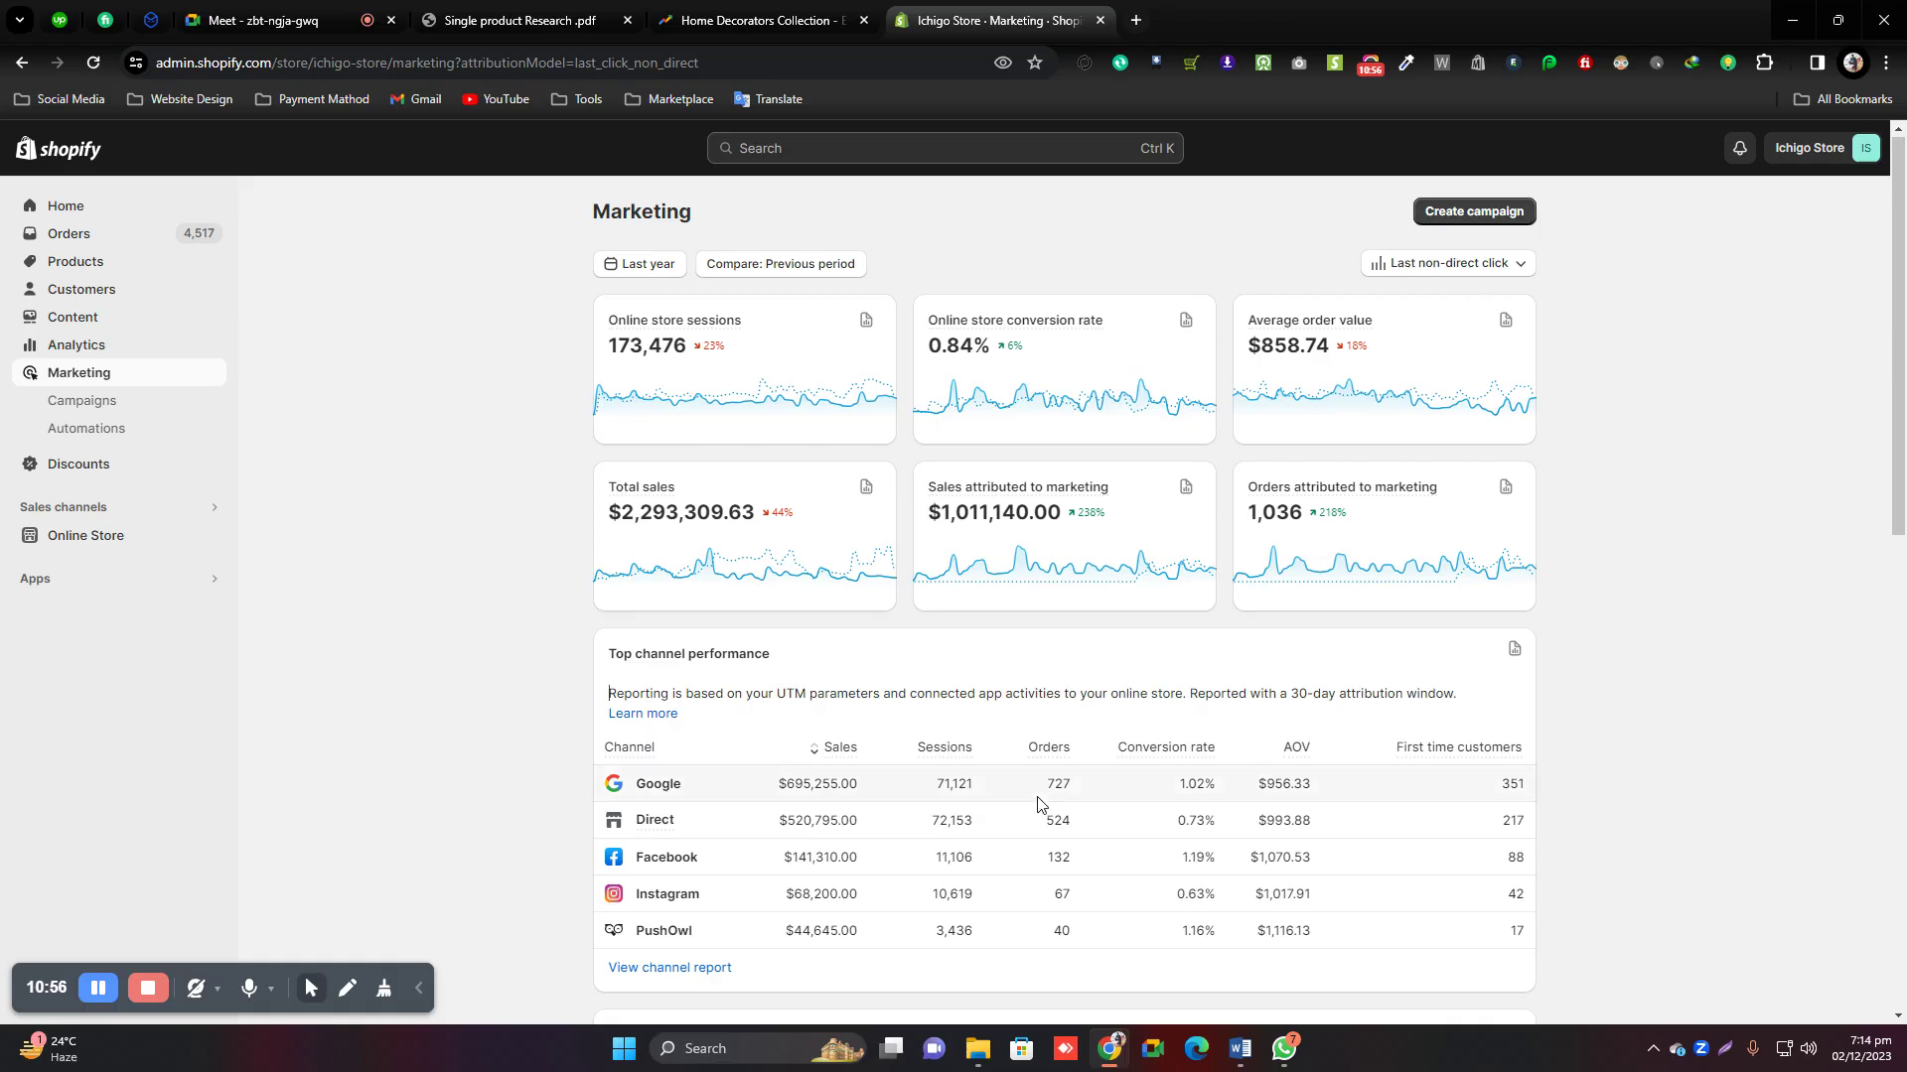
drag(1102, 791, 1052, 789)
drag(1325, 785, 1274, 789)
click(456, 688)
click(1290, 753)
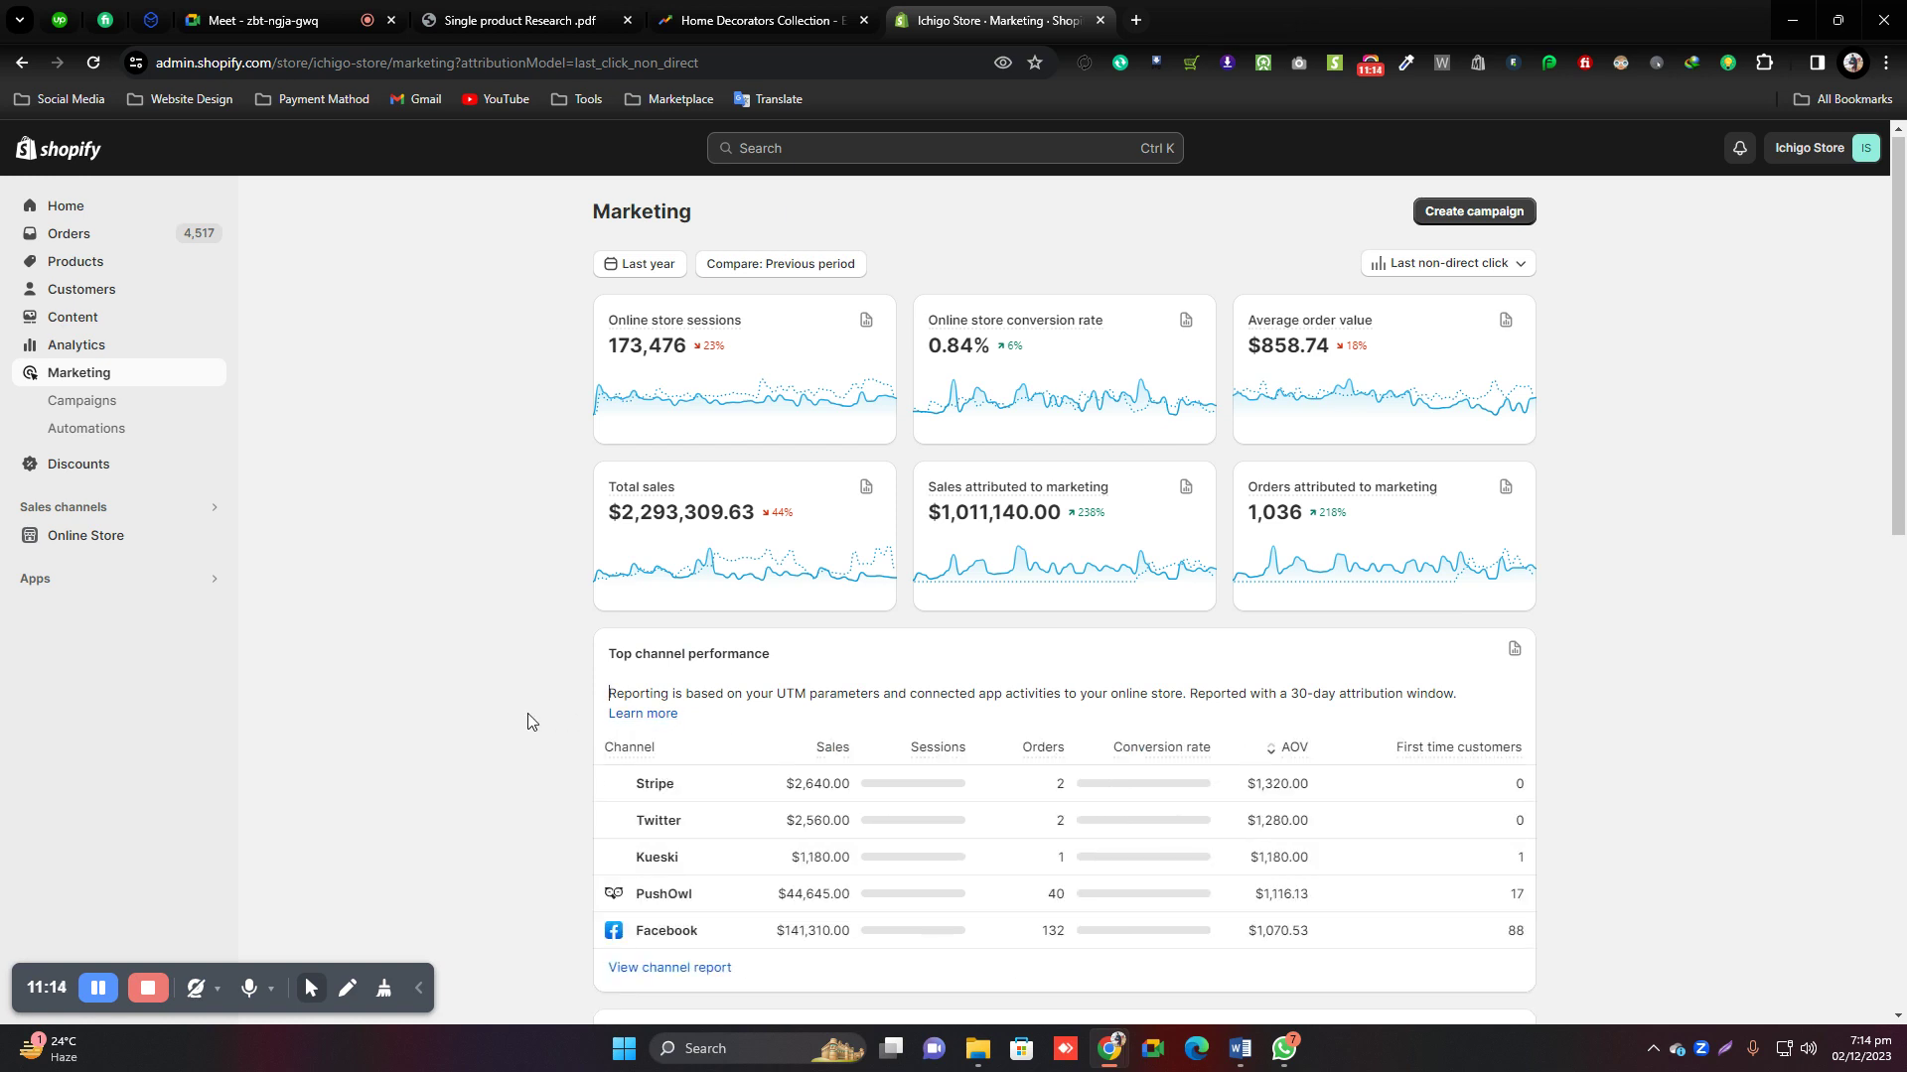
Return to the Marketing report by way of the Discounts page and highlight its total sales figure.
key(alt+Left)
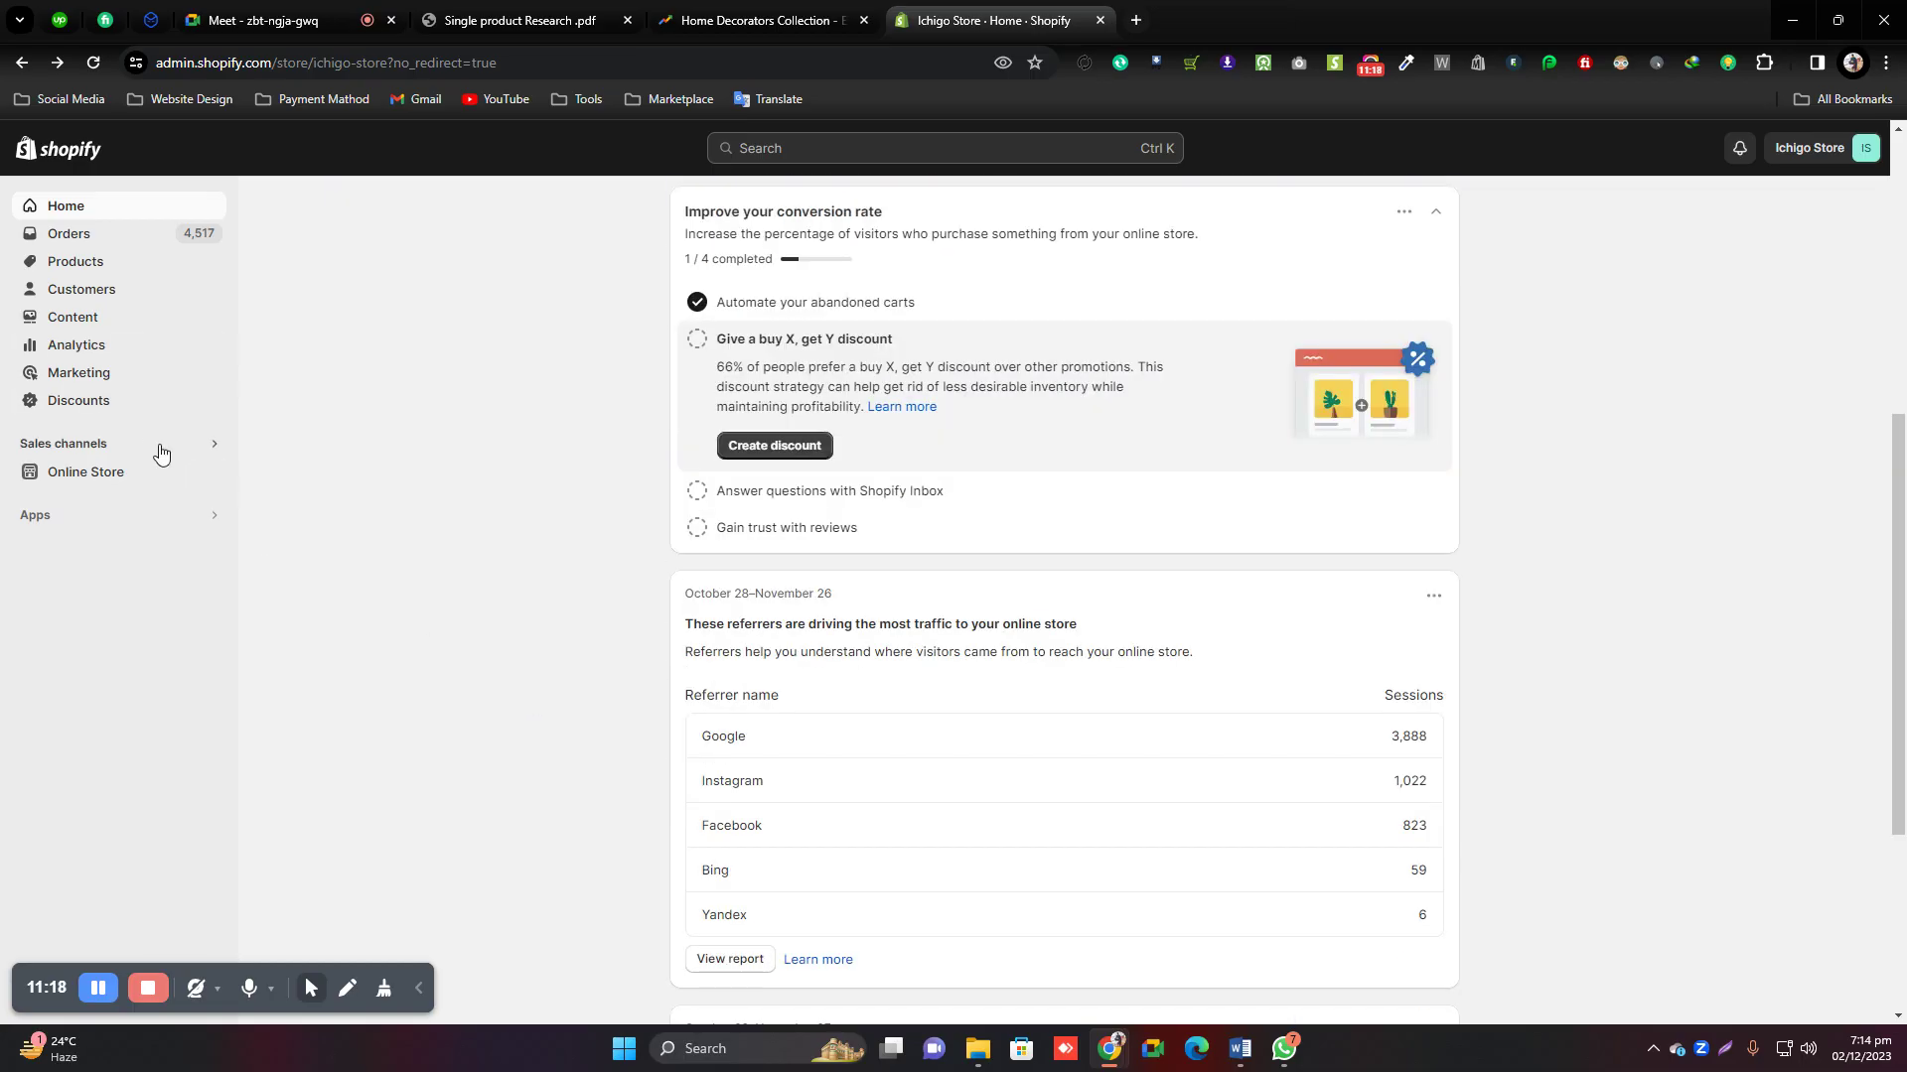
click(77, 403)
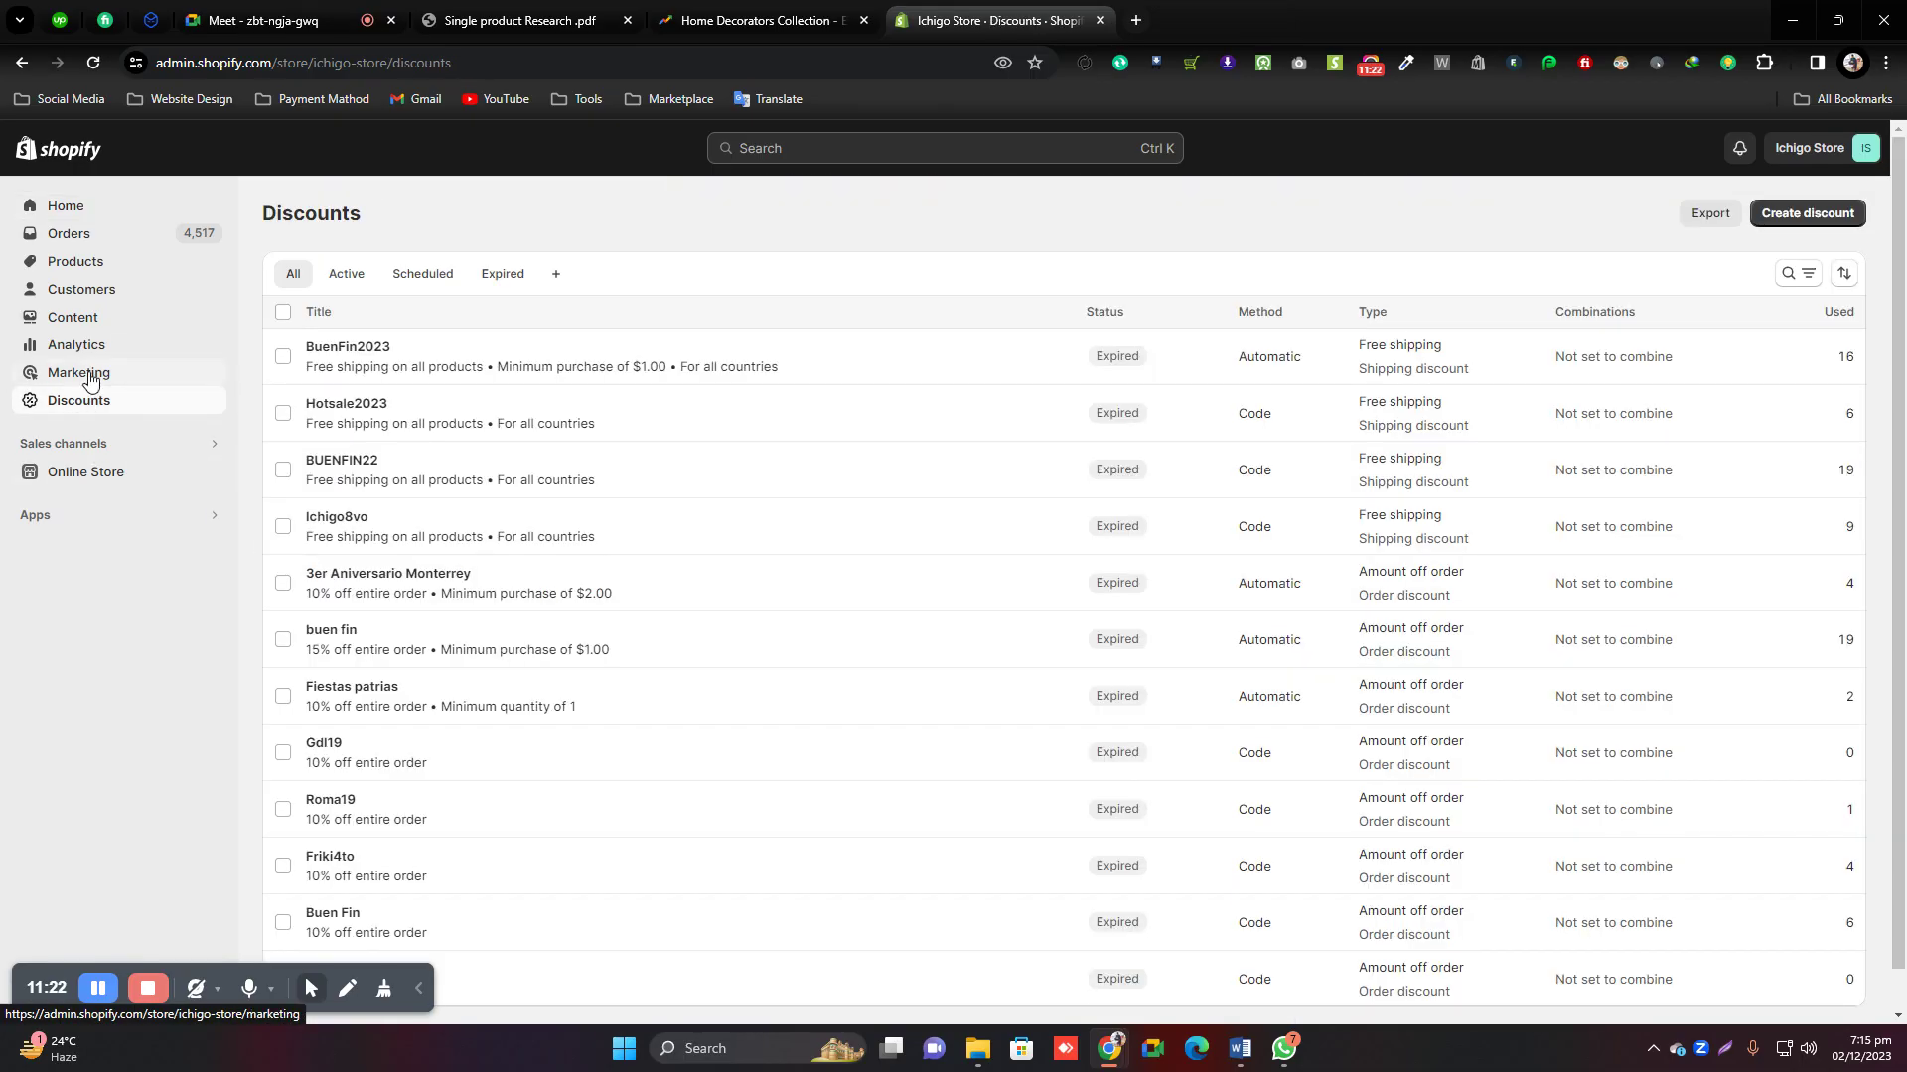
click(81, 373)
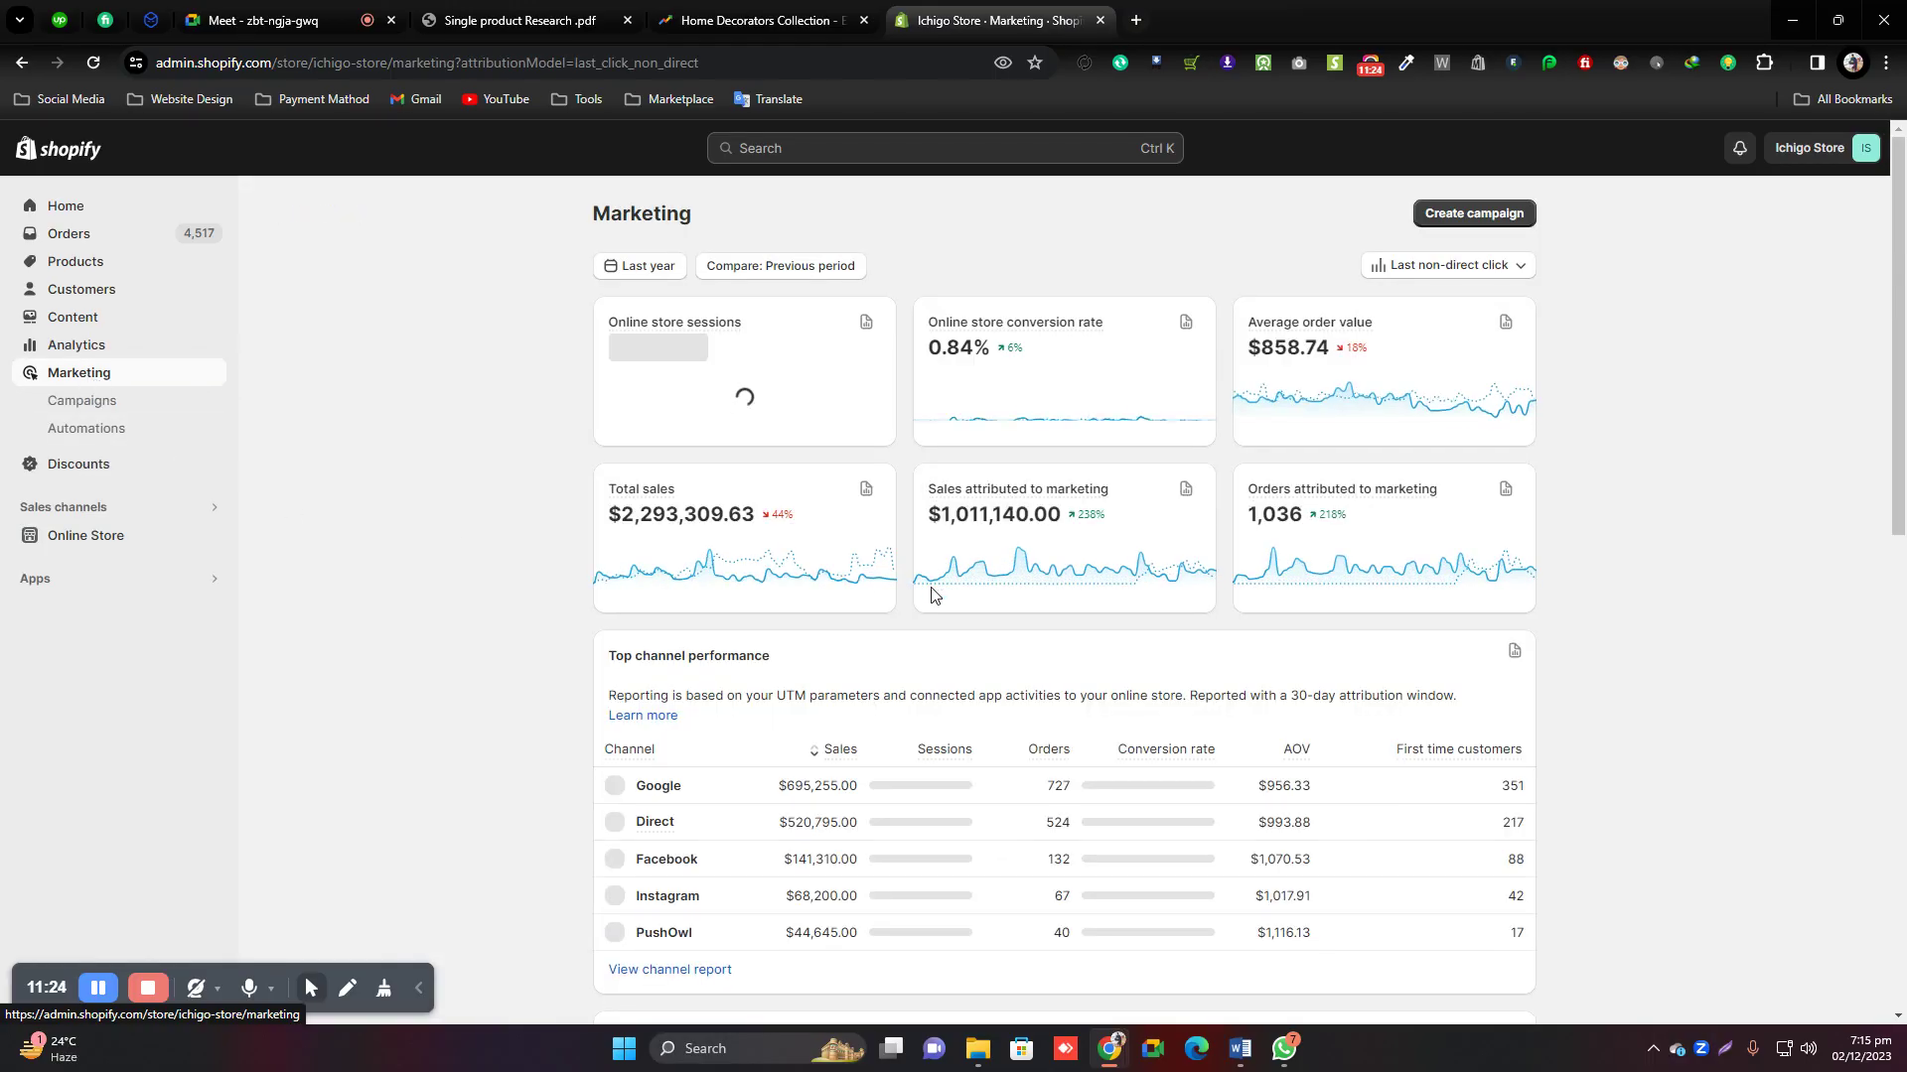
scroll(976, 624, down, 5)
scroll(586, 534, up, 5)
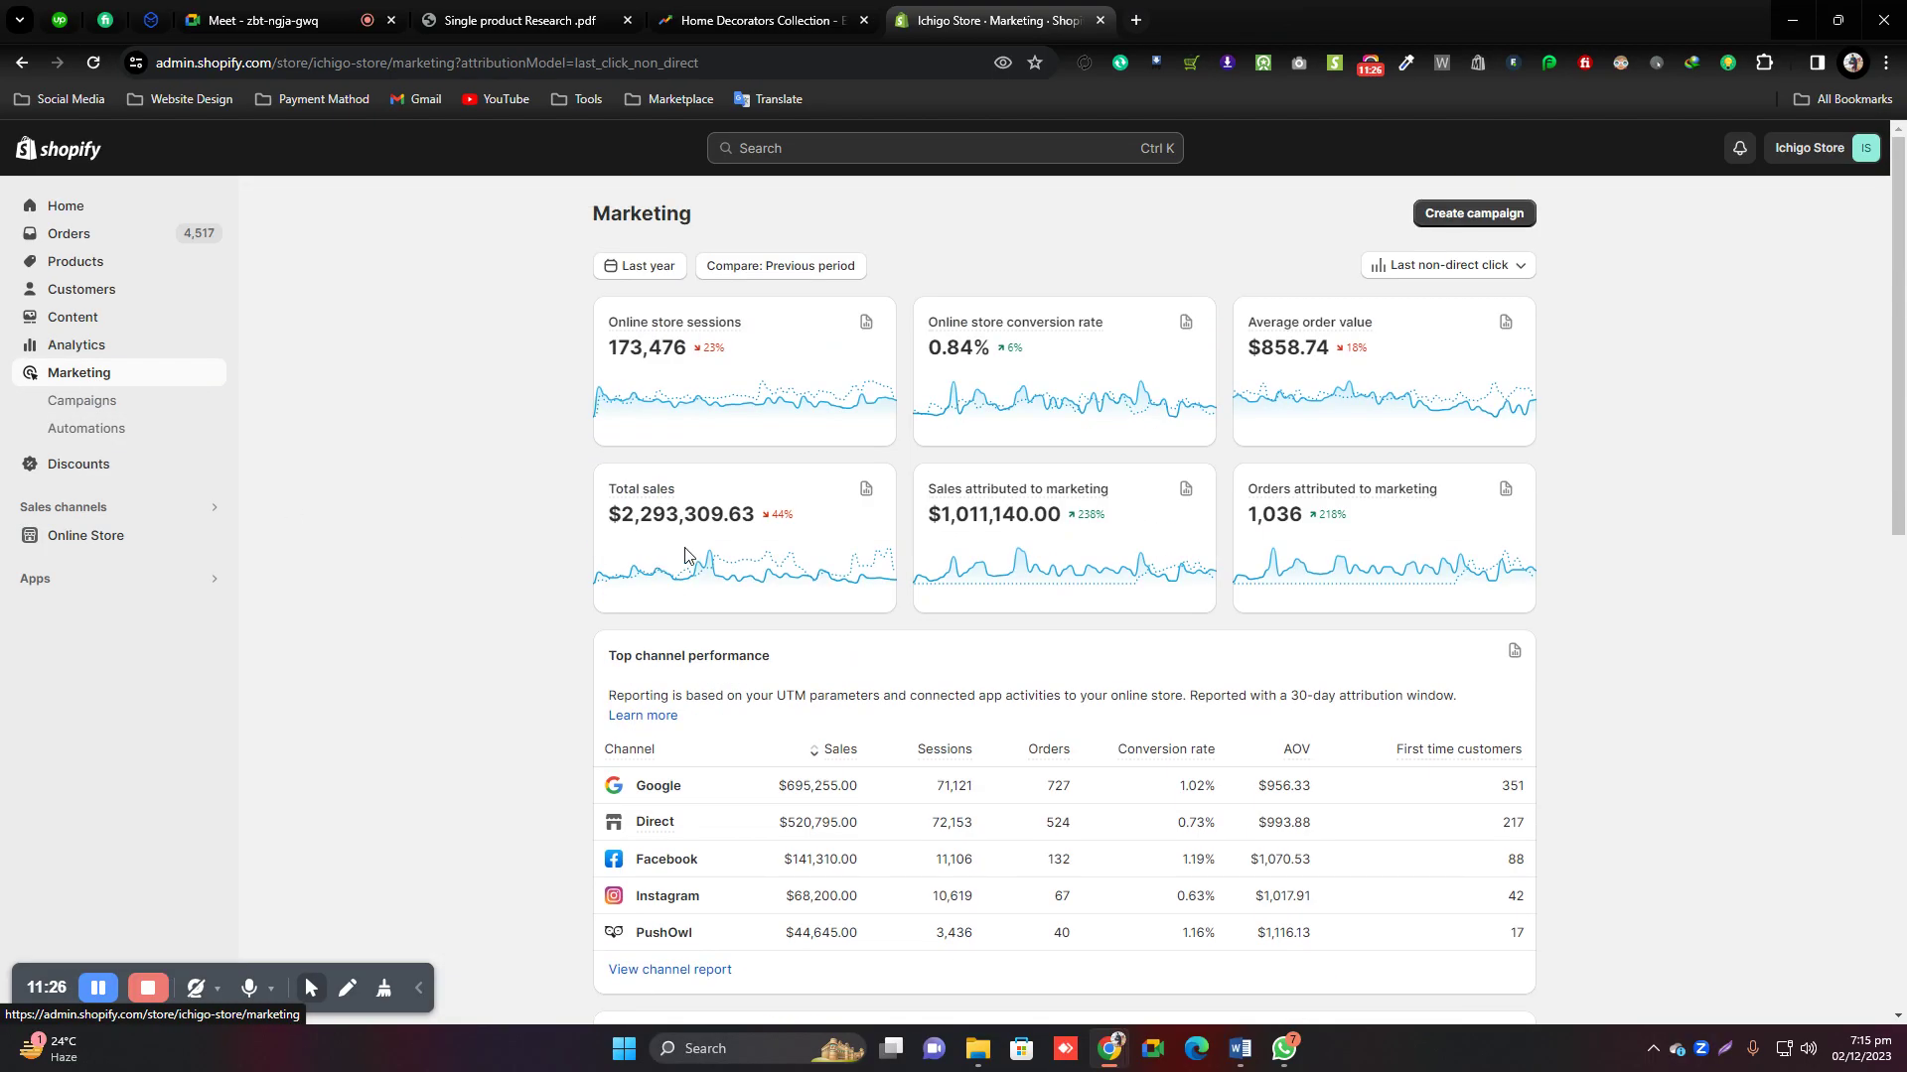
drag(602, 517, 756, 529)
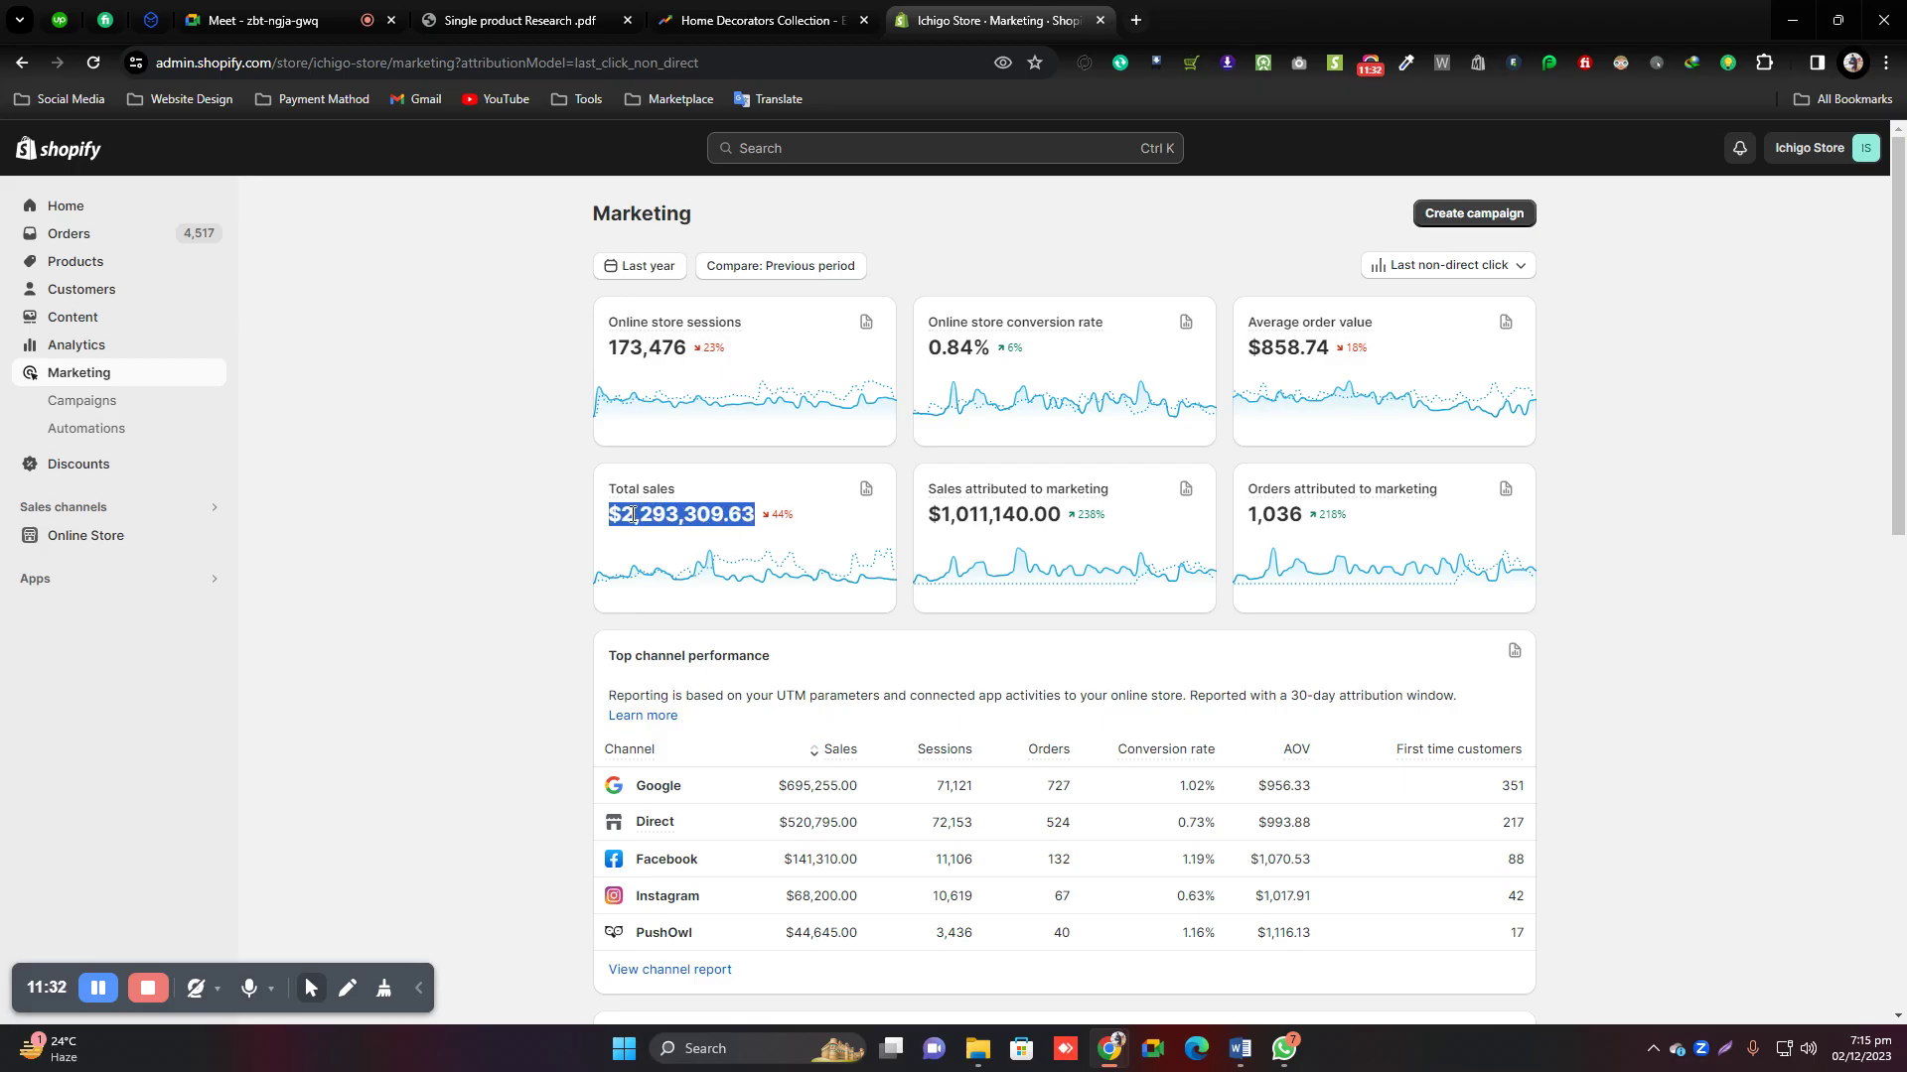
Set the Marketing report's date range to Last month.
click(641, 265)
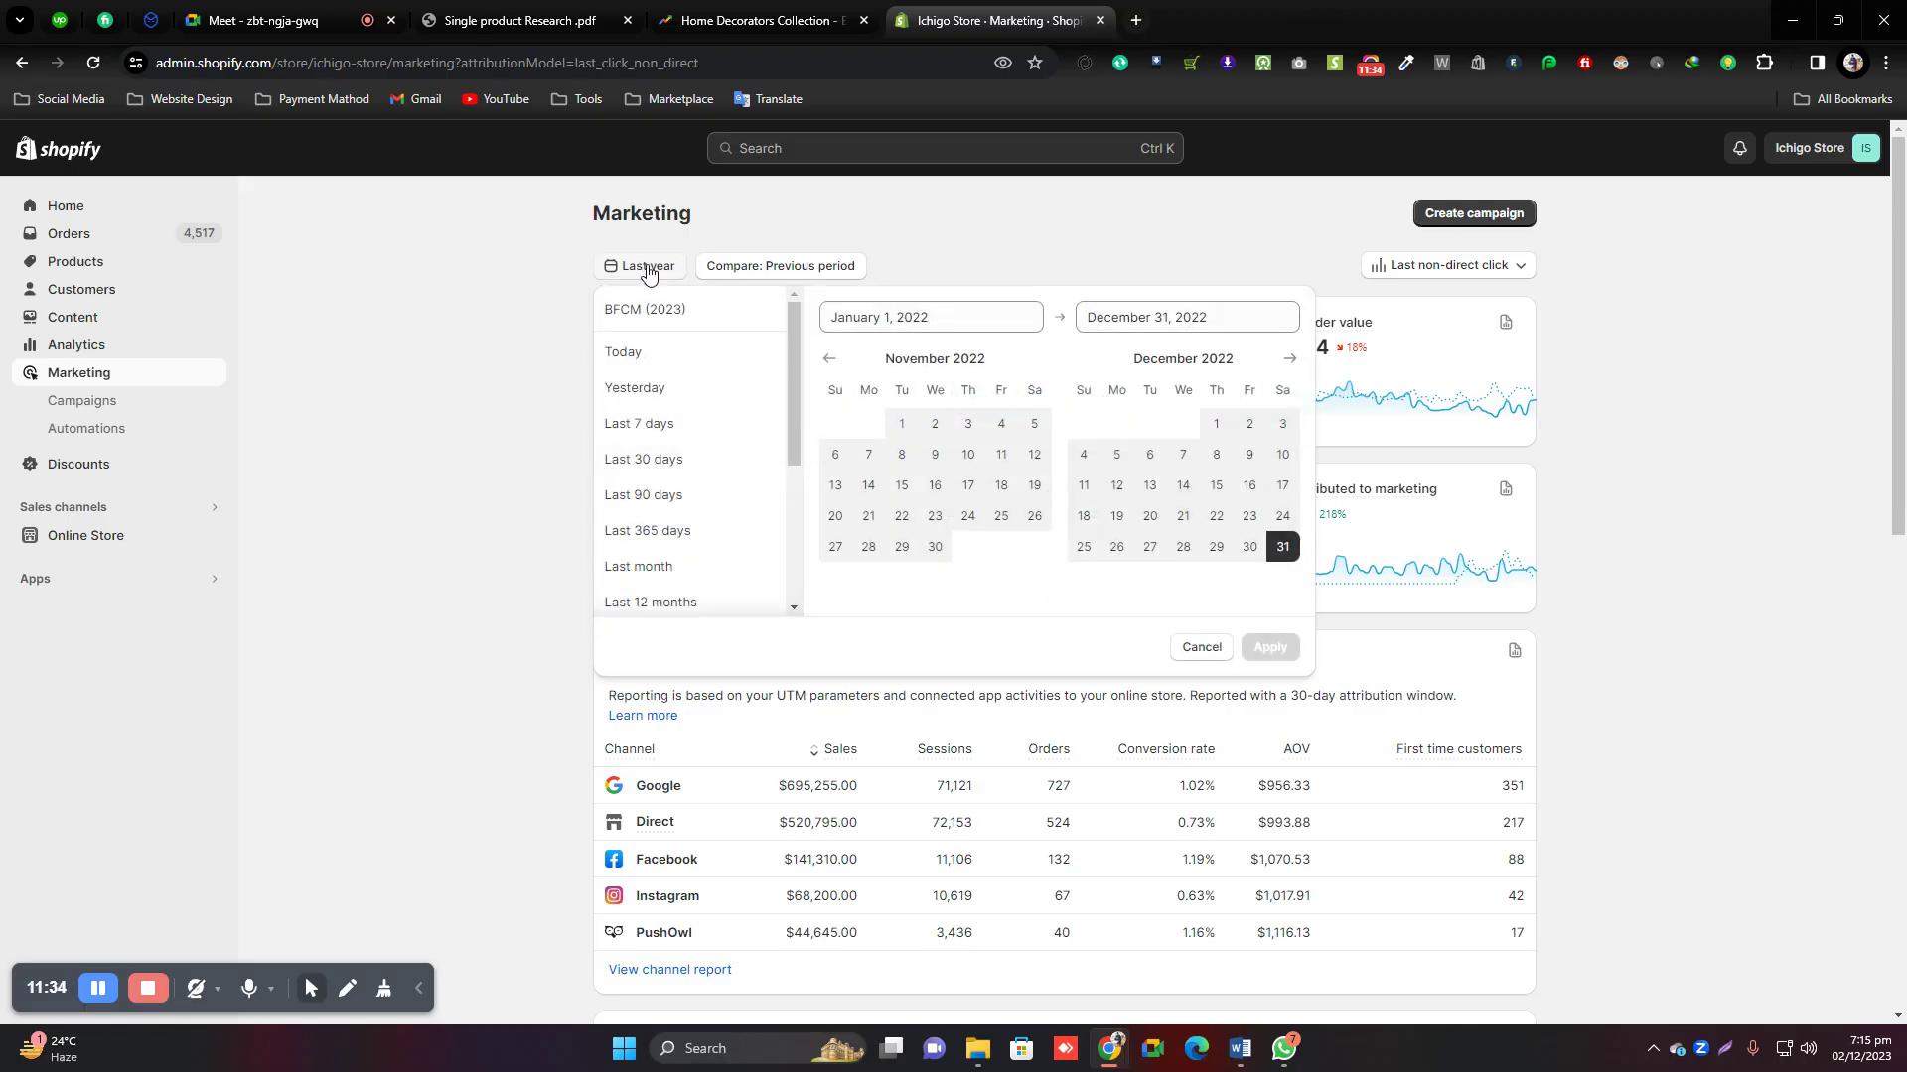
click(659, 570)
click(1269, 647)
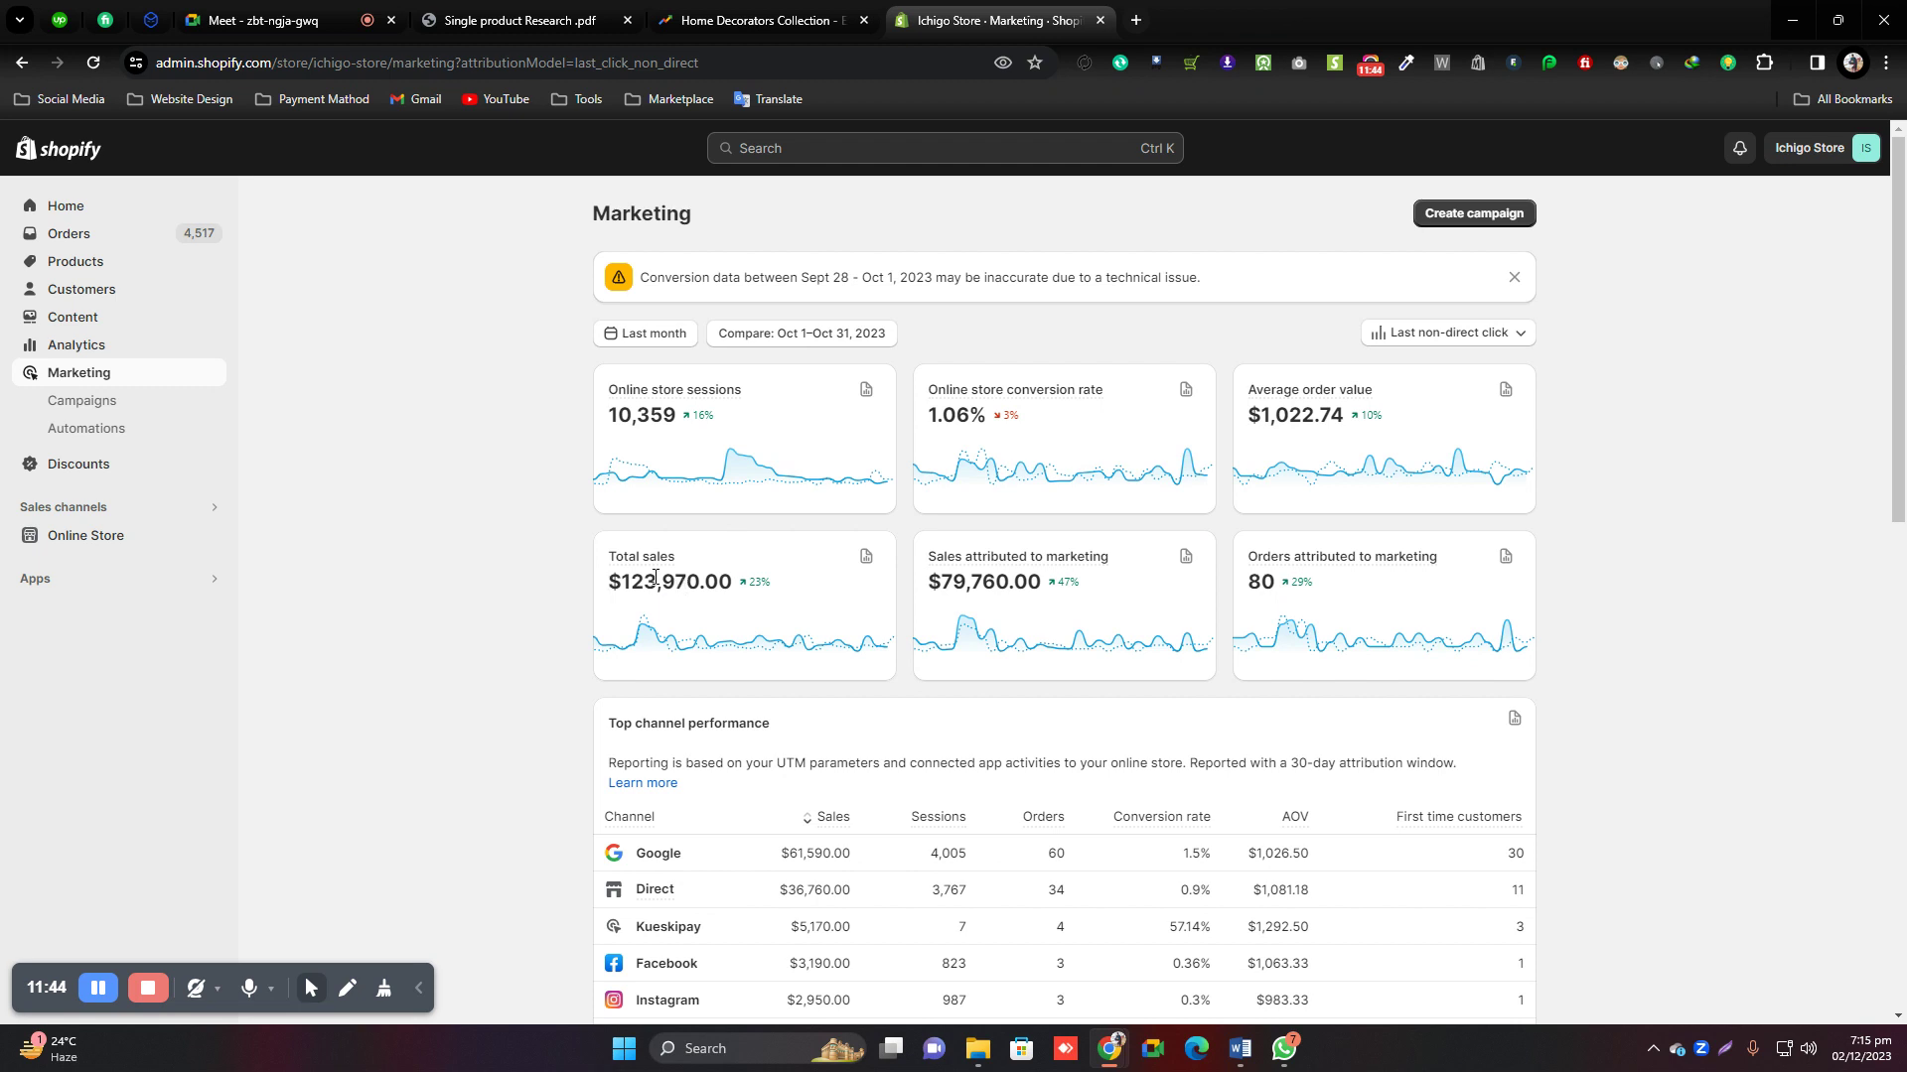
Set the Marketing report's date range to Last 7 days and highlight its total sales figure.
click(639, 333)
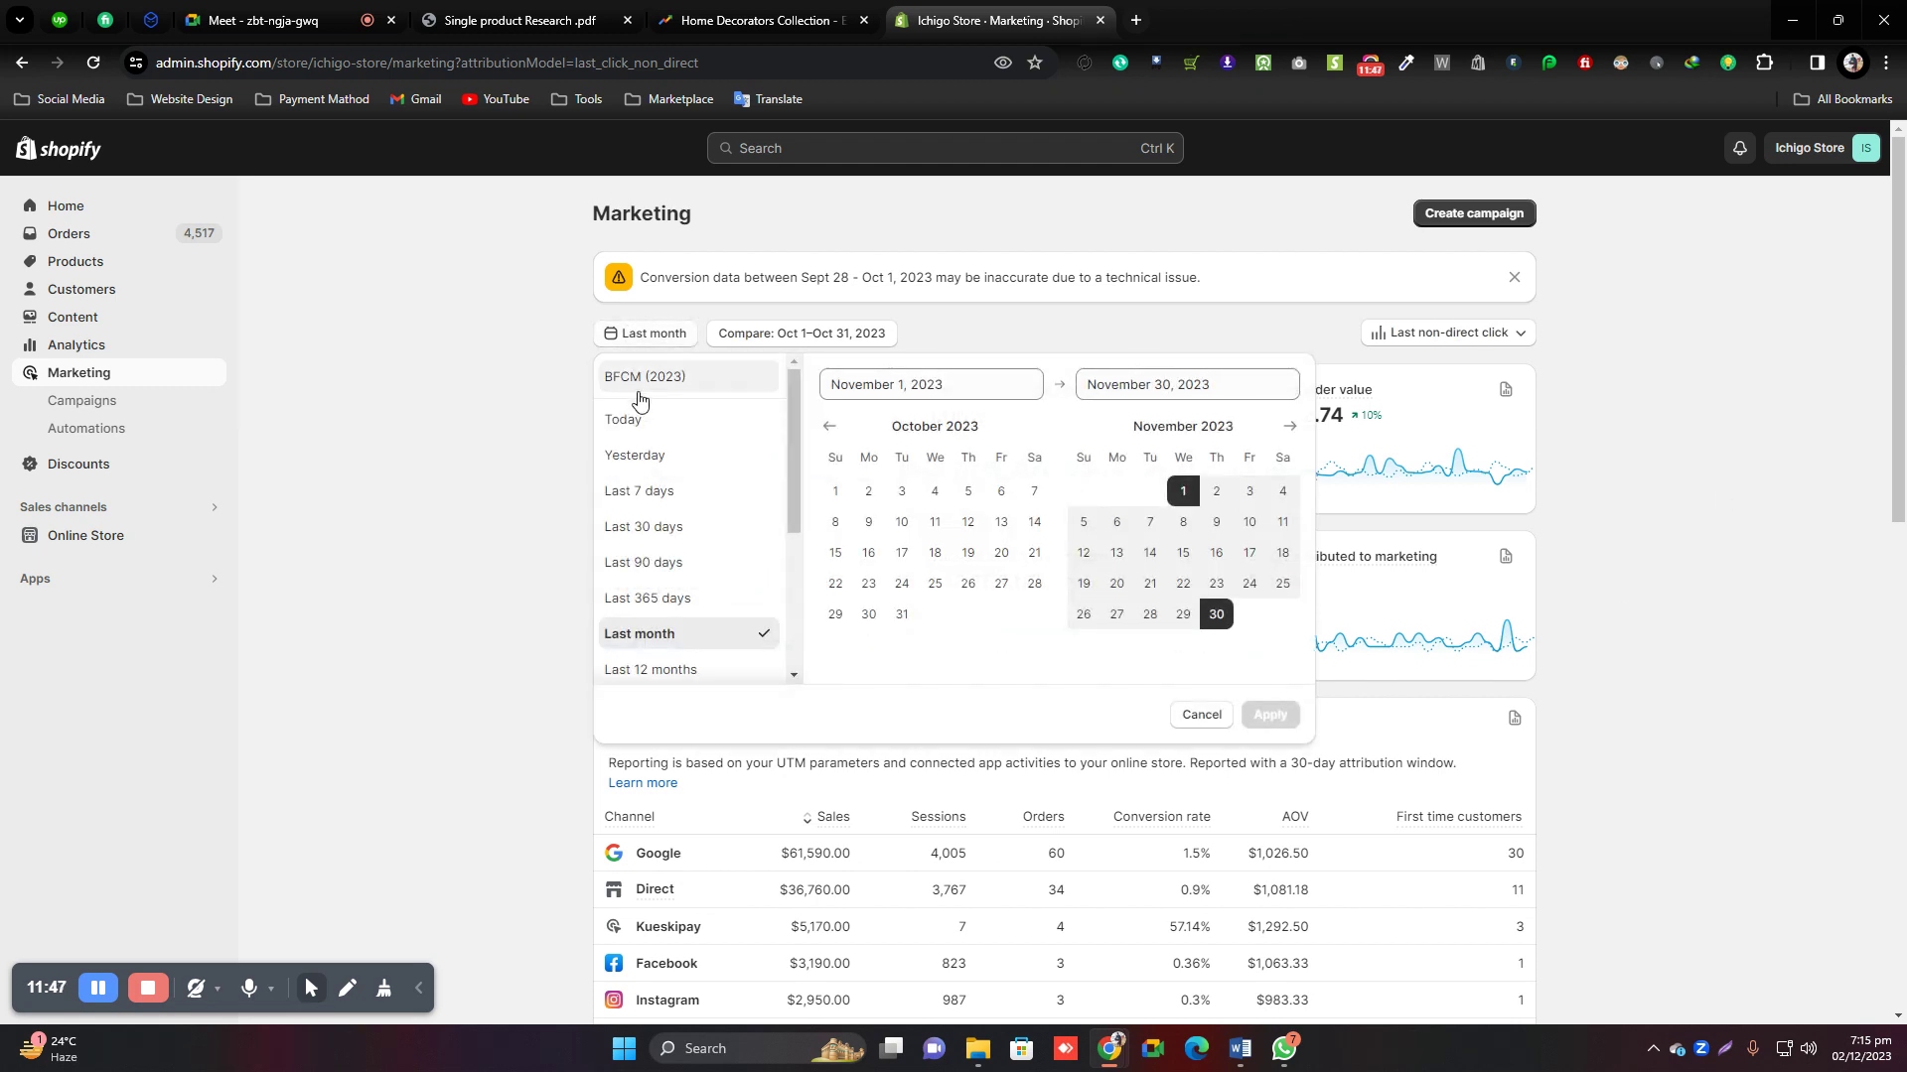
click(636, 491)
click(1269, 715)
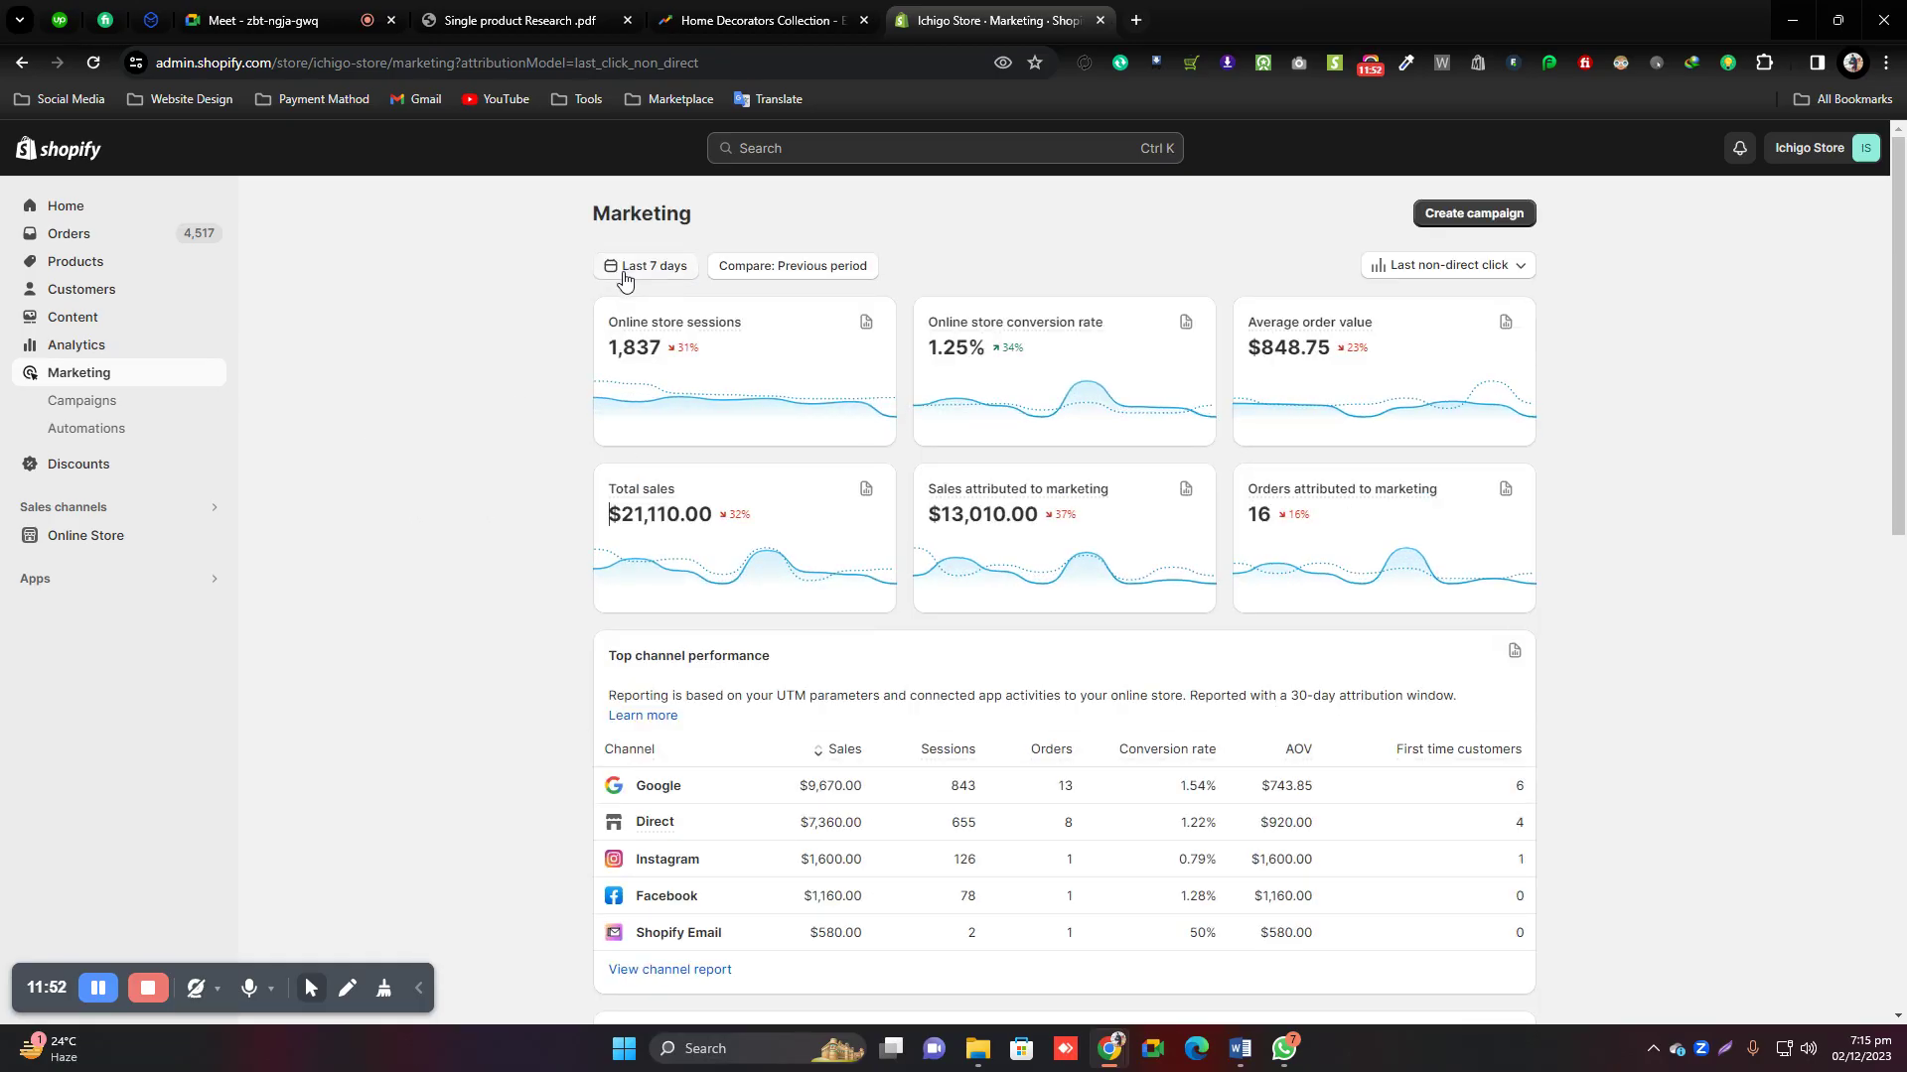
drag(585, 522, 745, 518)
click(444, 536)
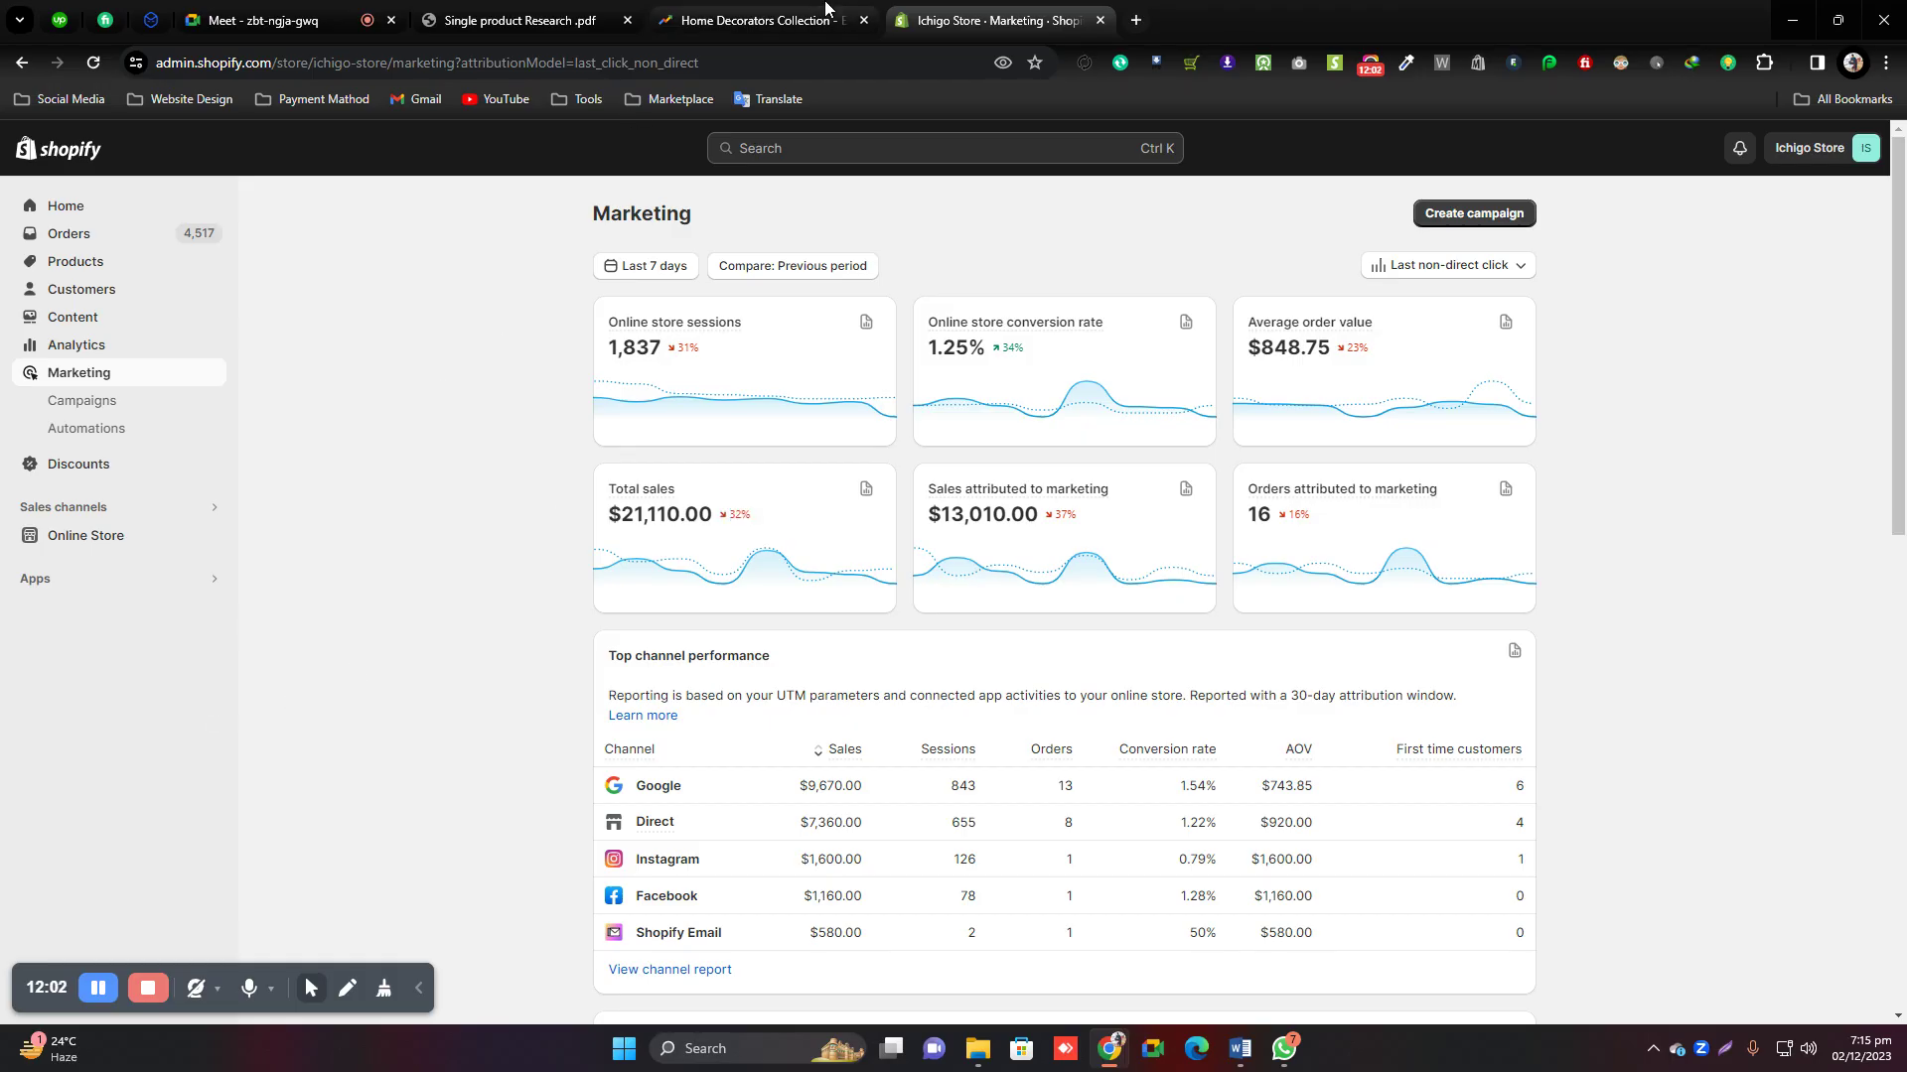
Return to the Google Trends page, close the Shopify admin page, and open Facebook in a new tab.
click(754, 20)
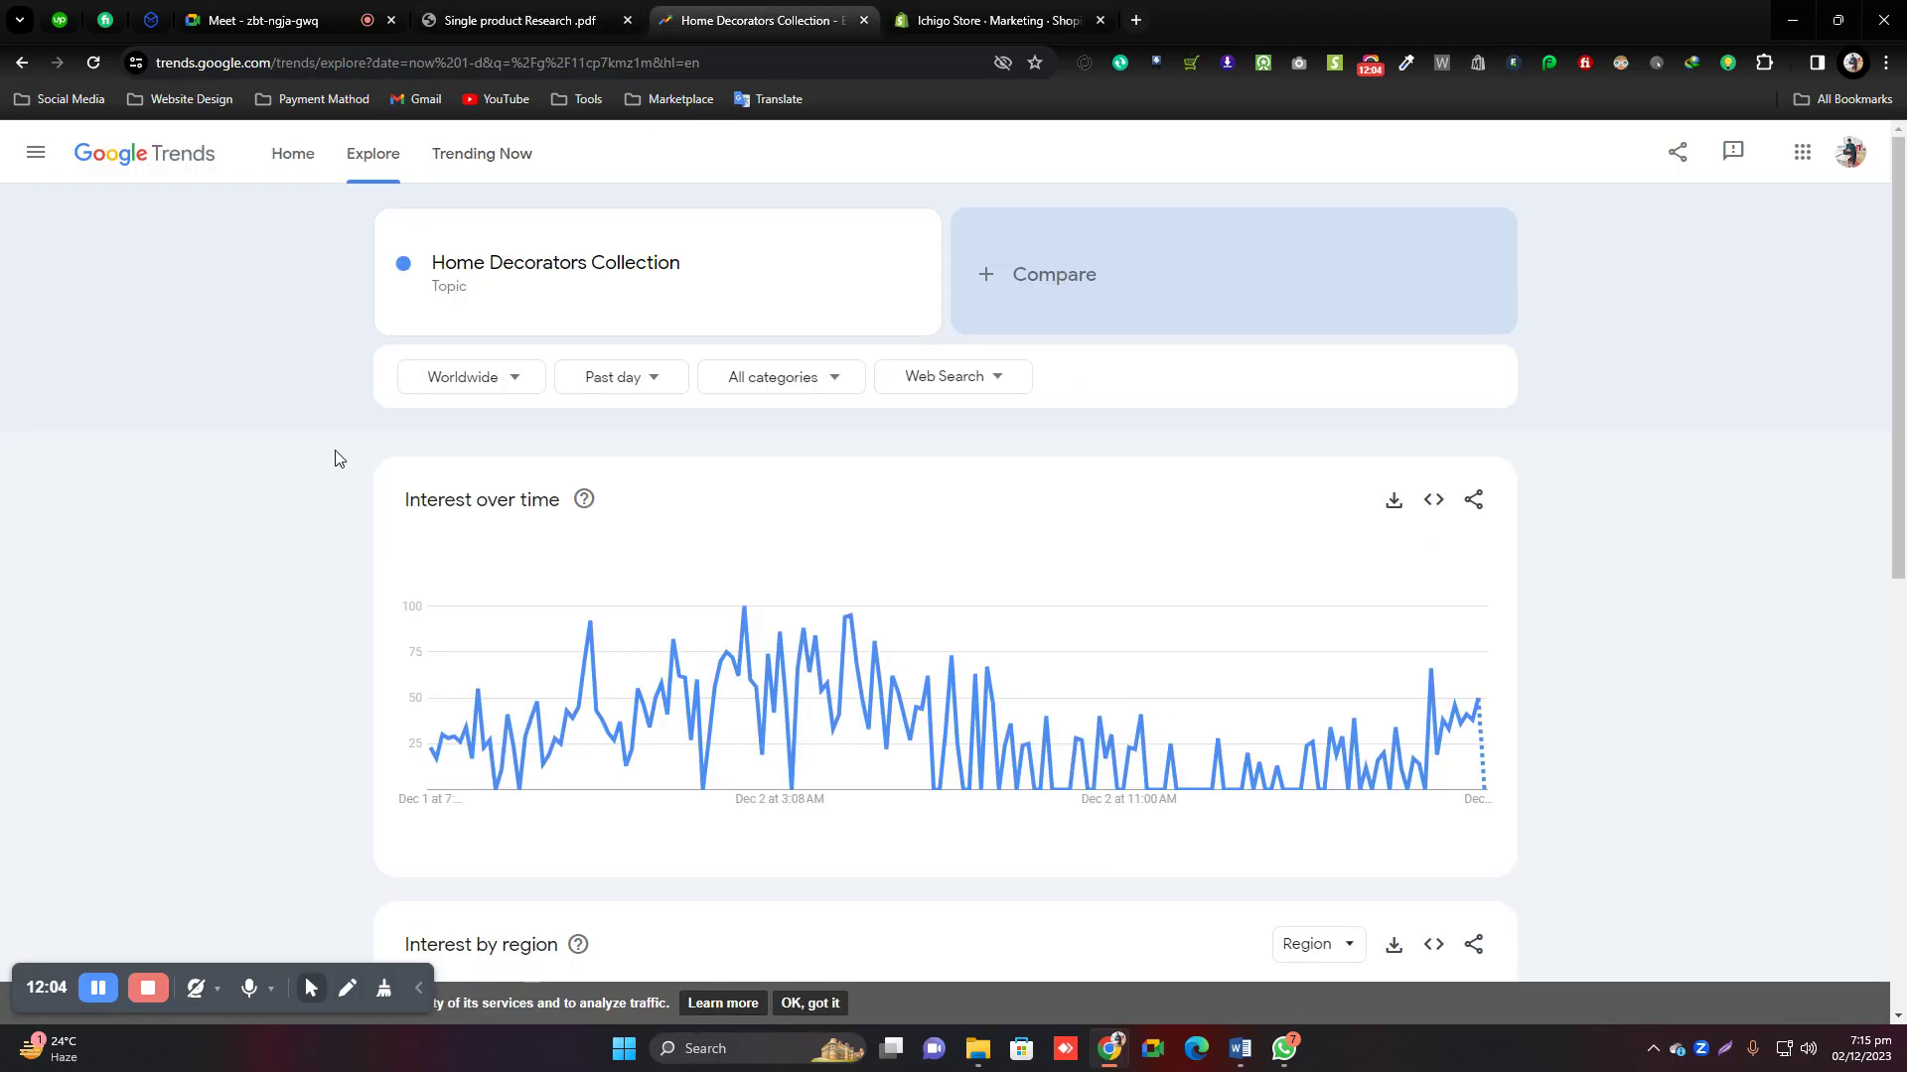
click(1099, 20)
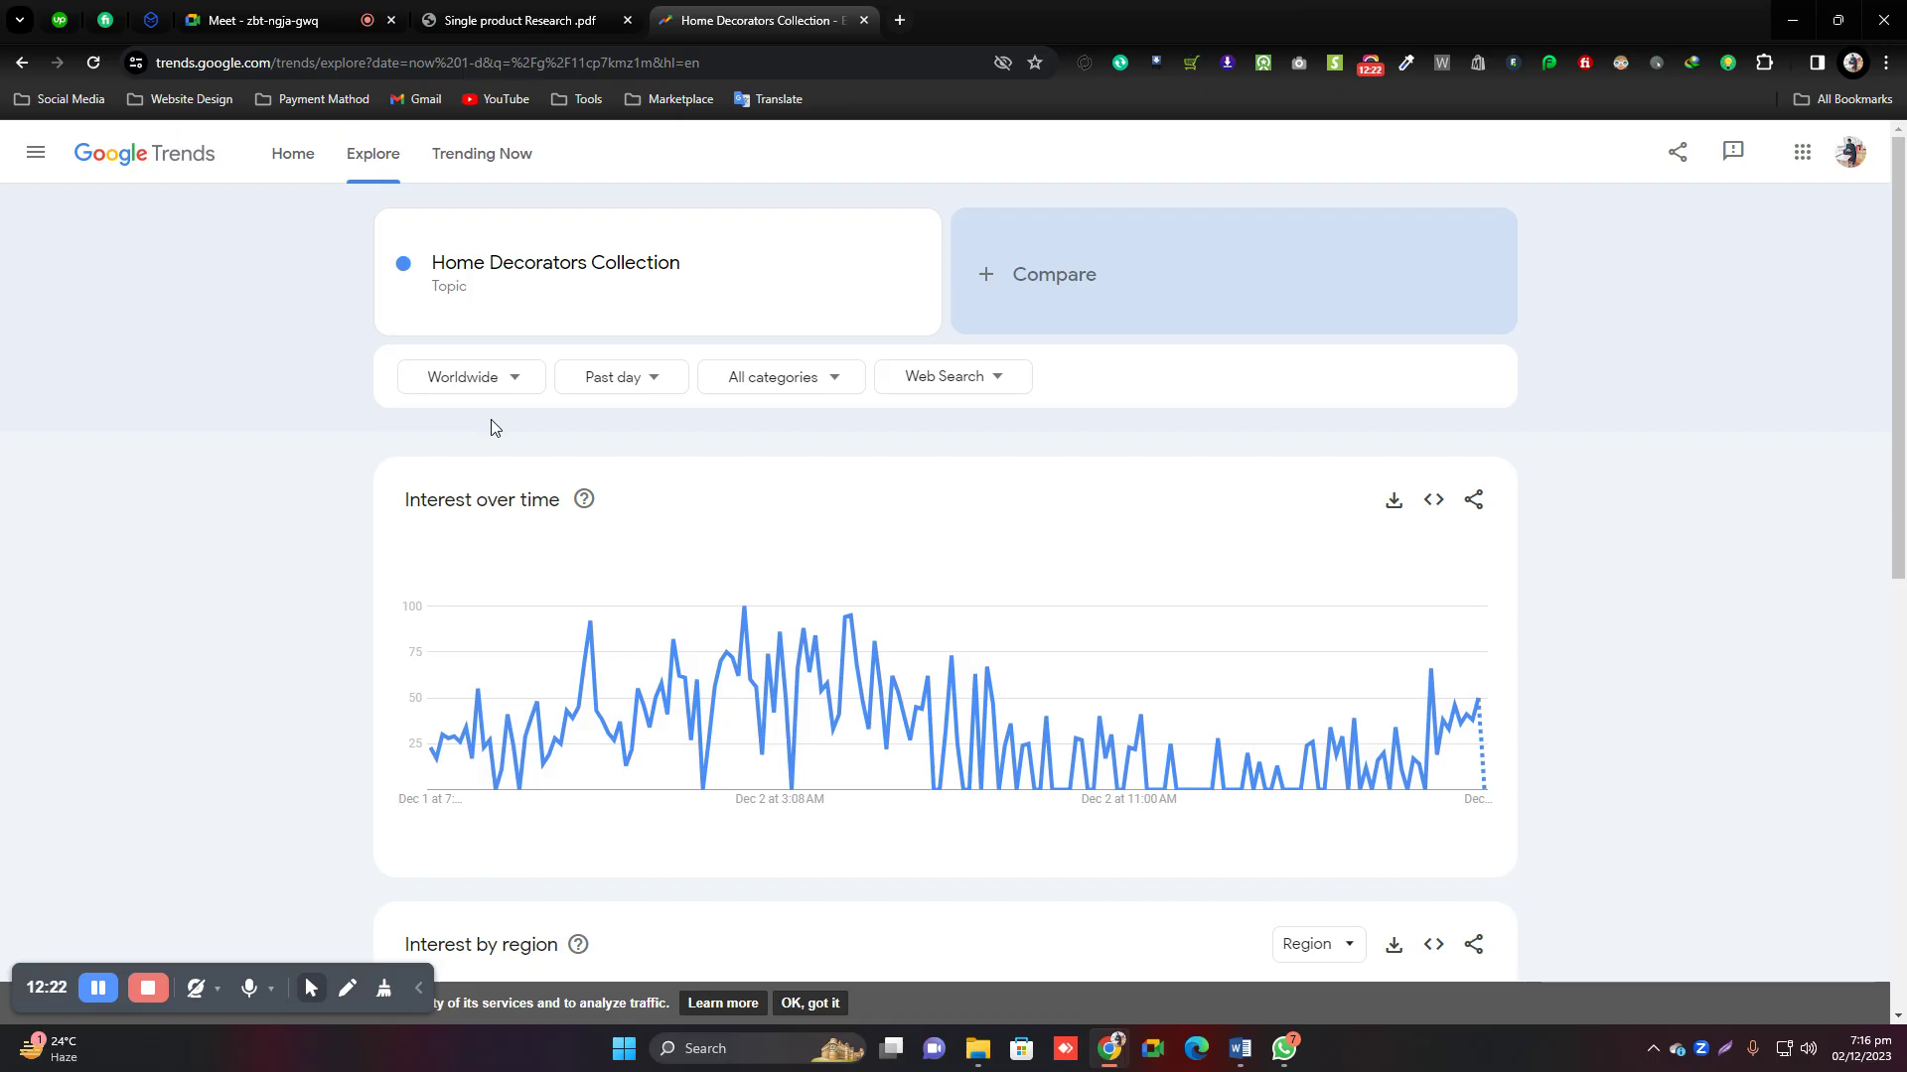
click(912, 6)
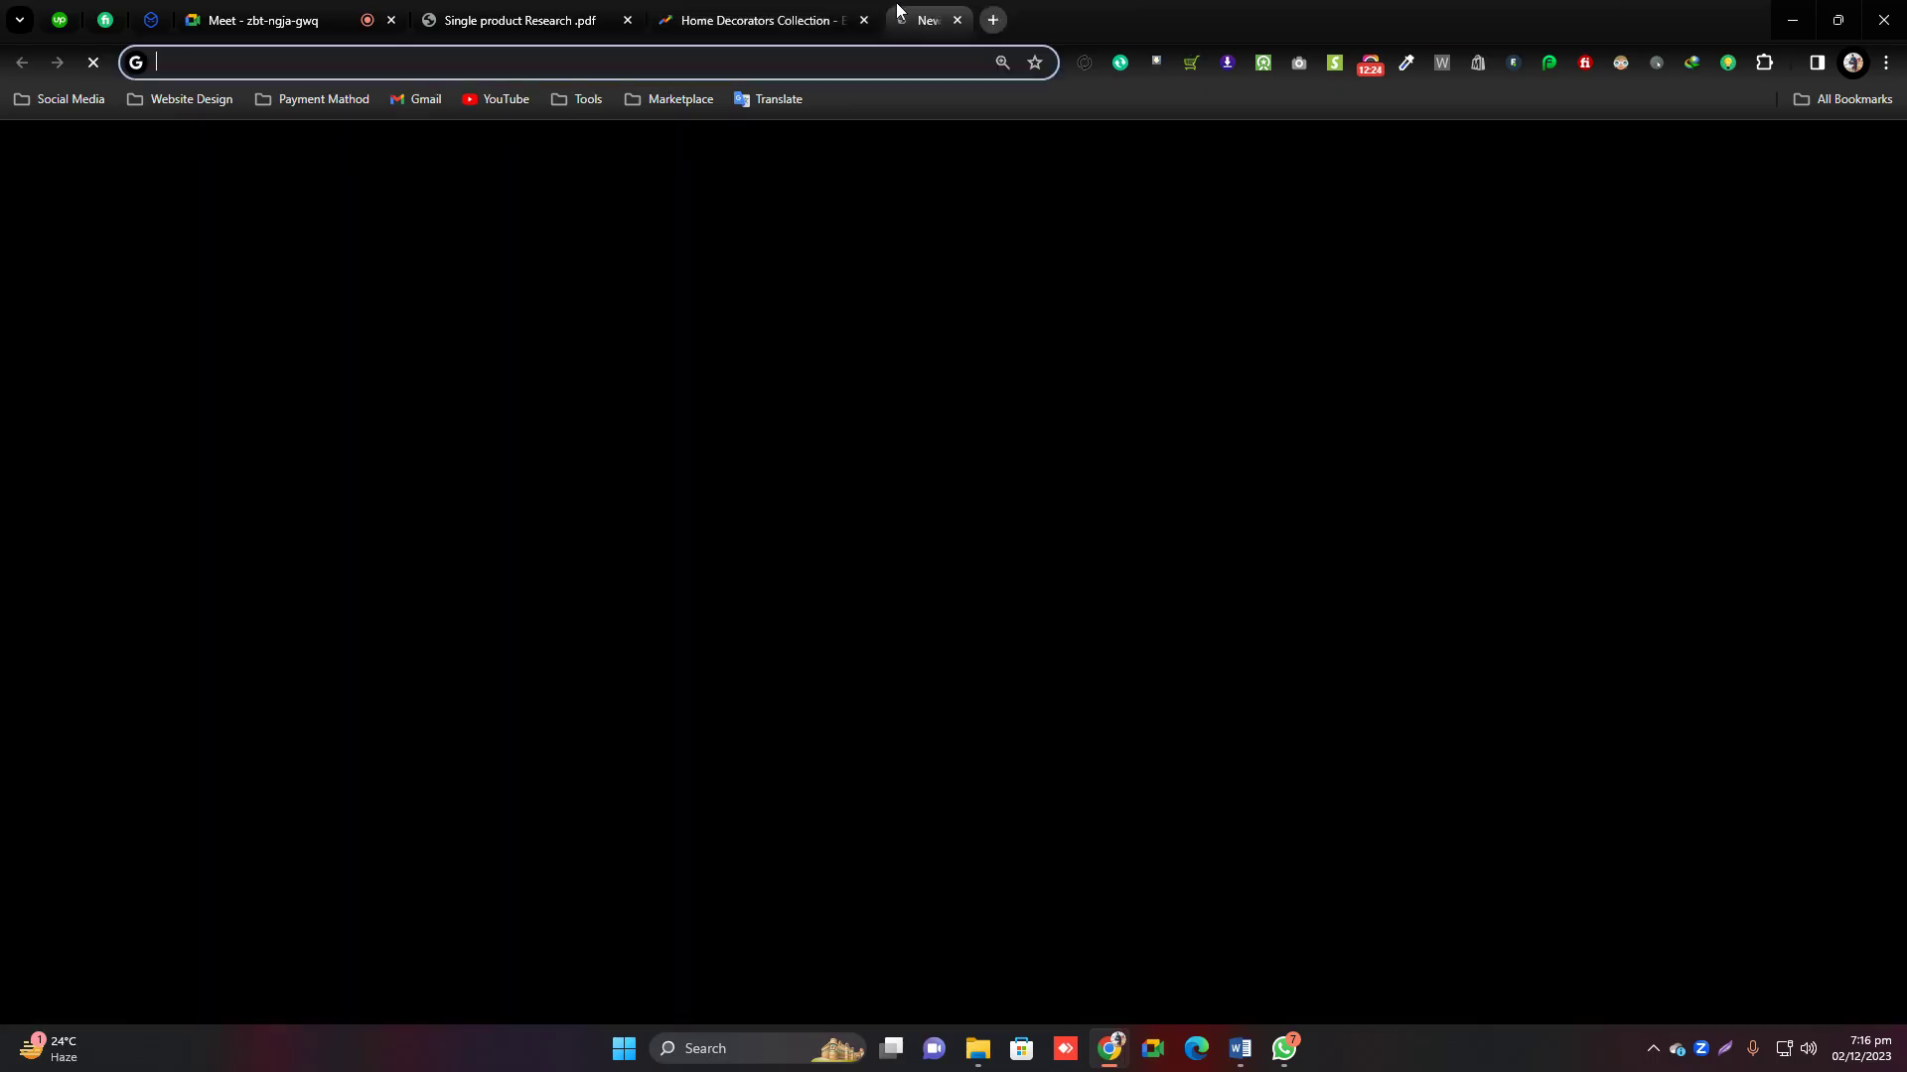
click(731, 564)
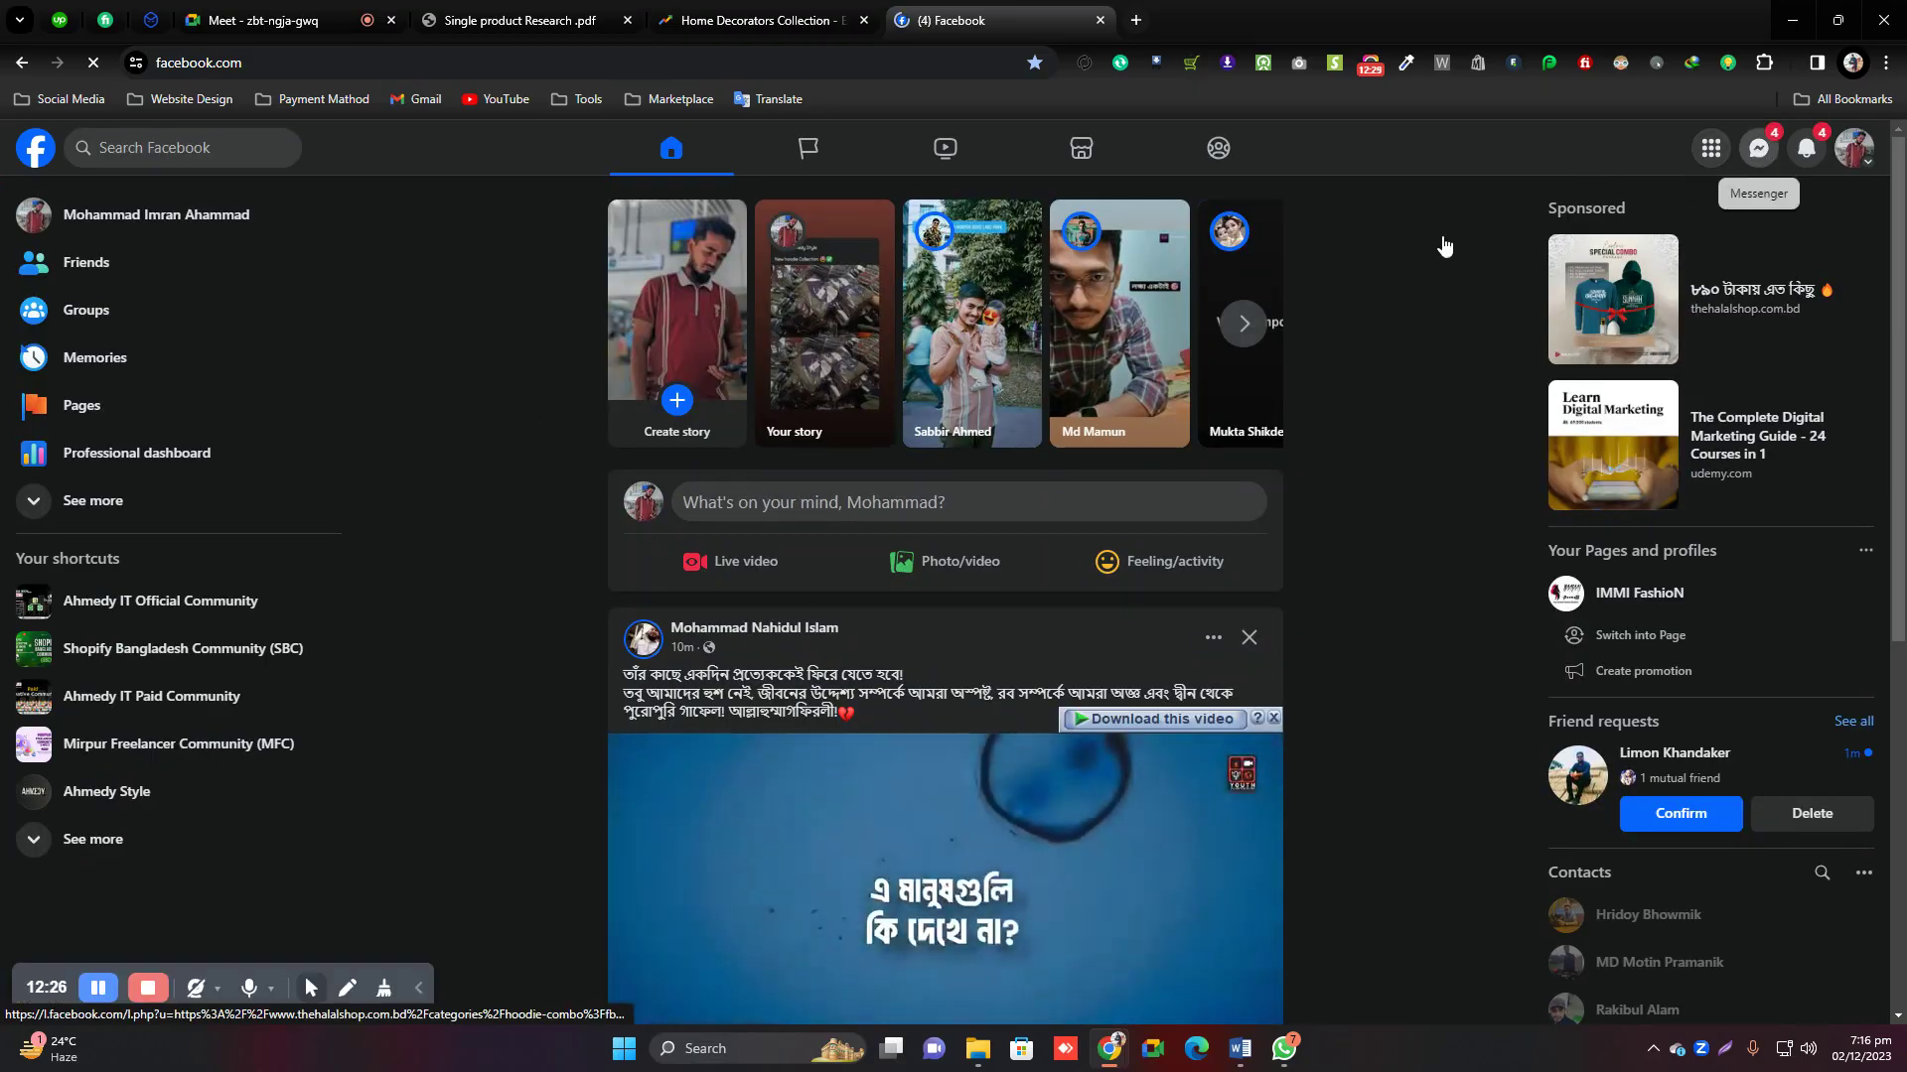
Look through Facebook's Messenger chats and recent searches, and close the AITBS-5 group chat window.
click(1767, 159)
click(1762, 154)
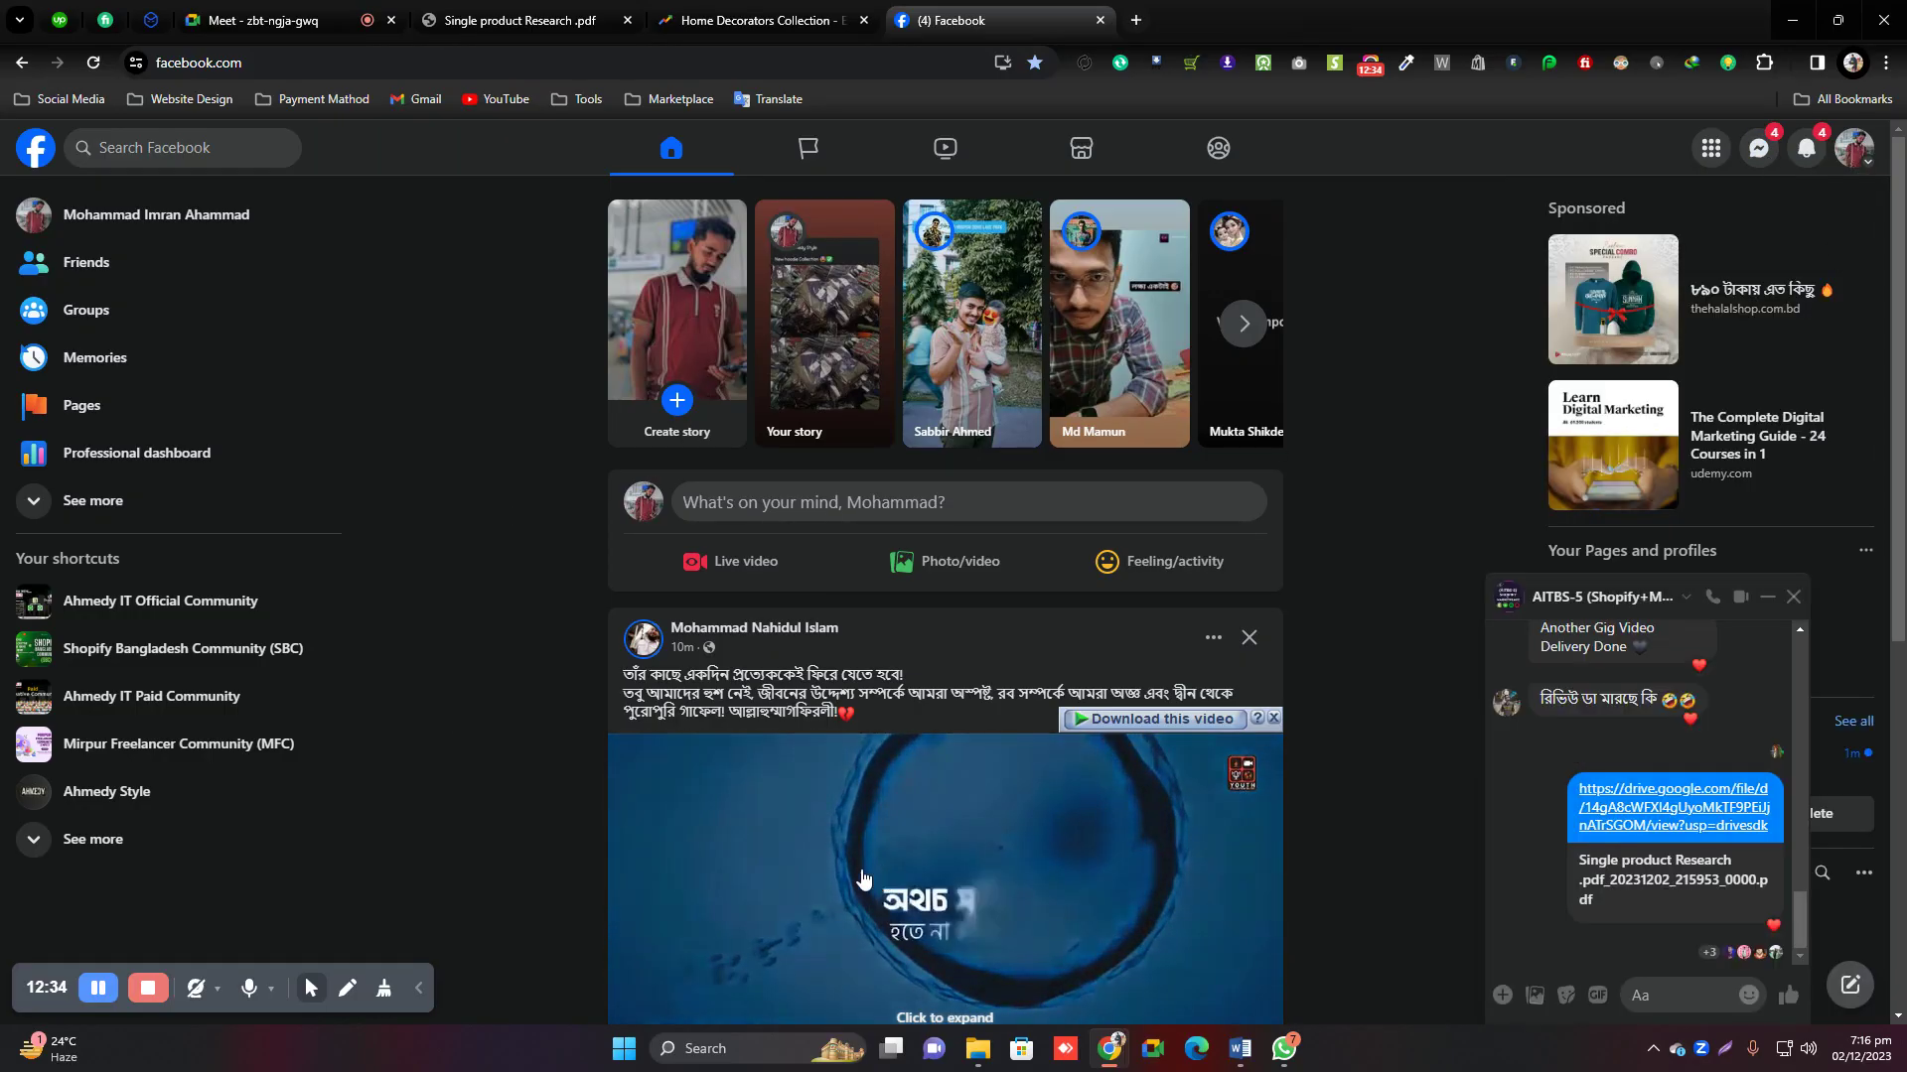
click(1751, 157)
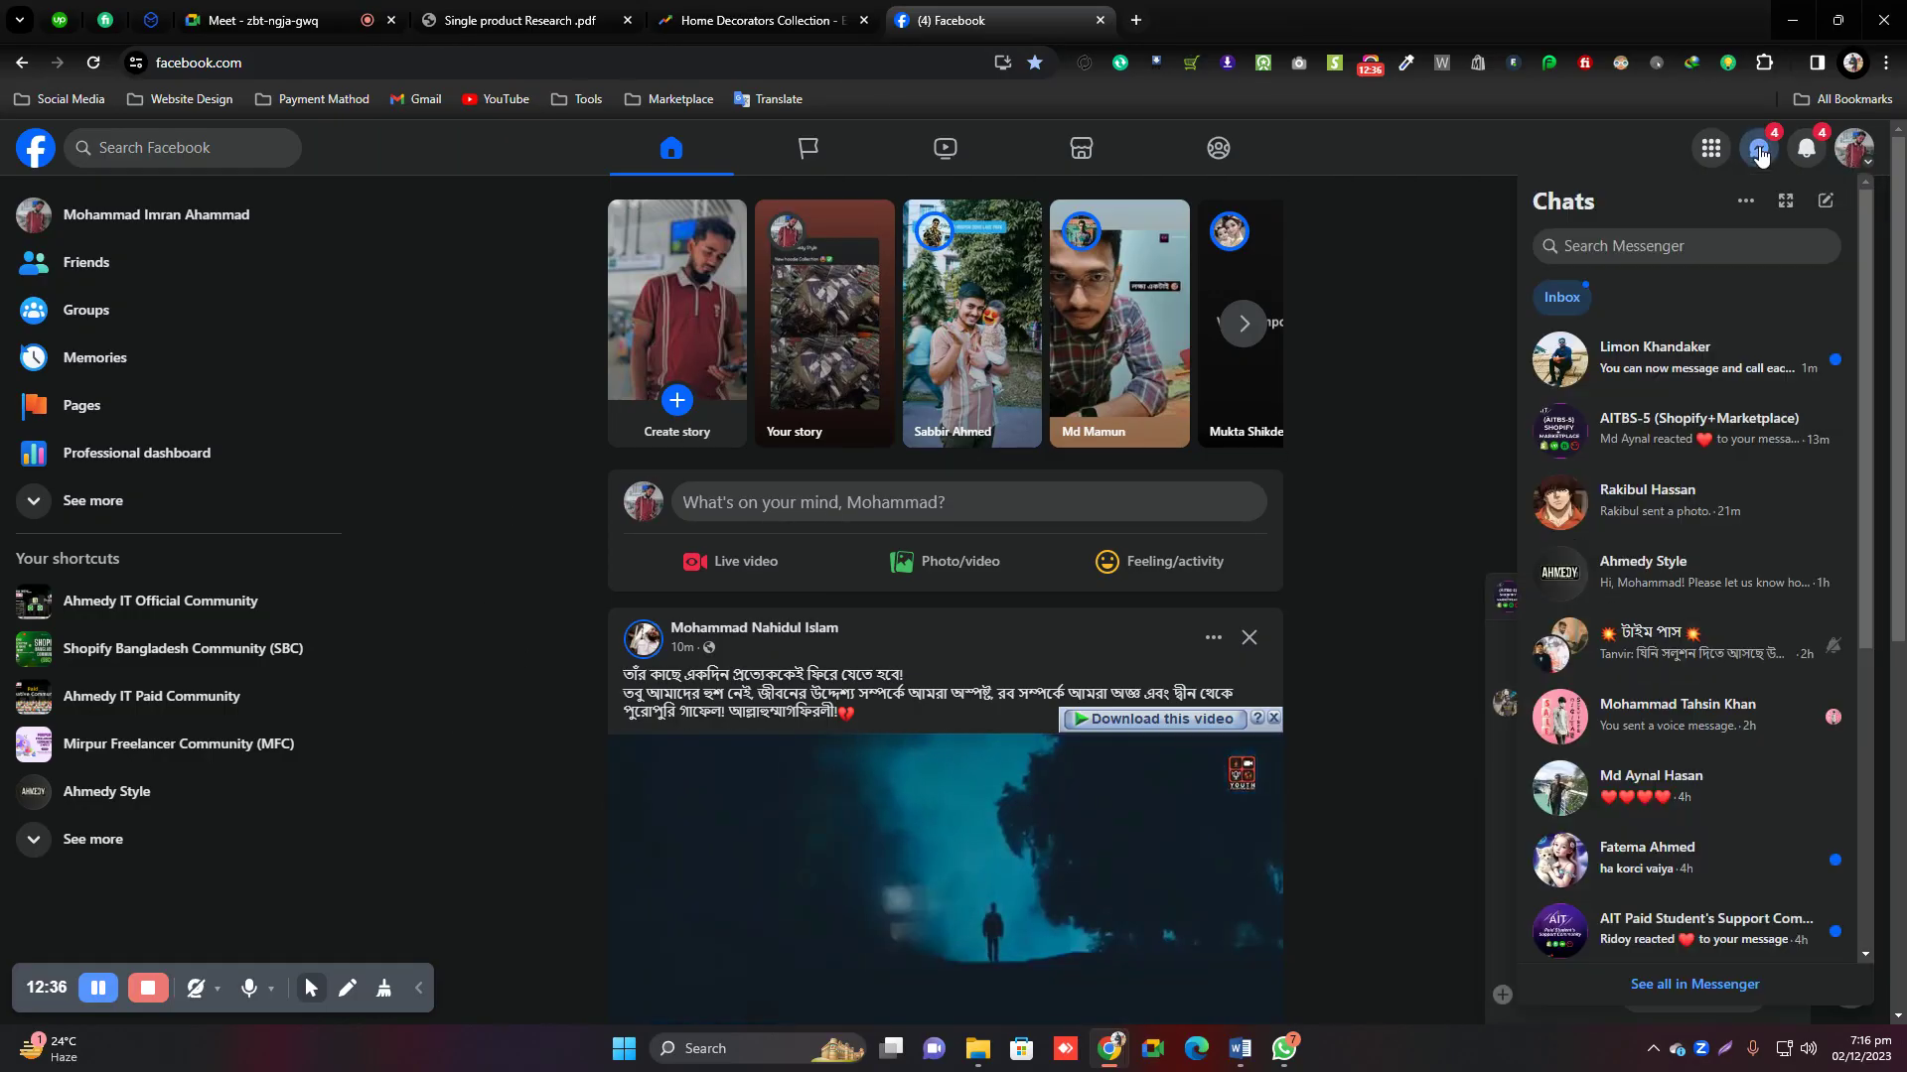
click(1750, 159)
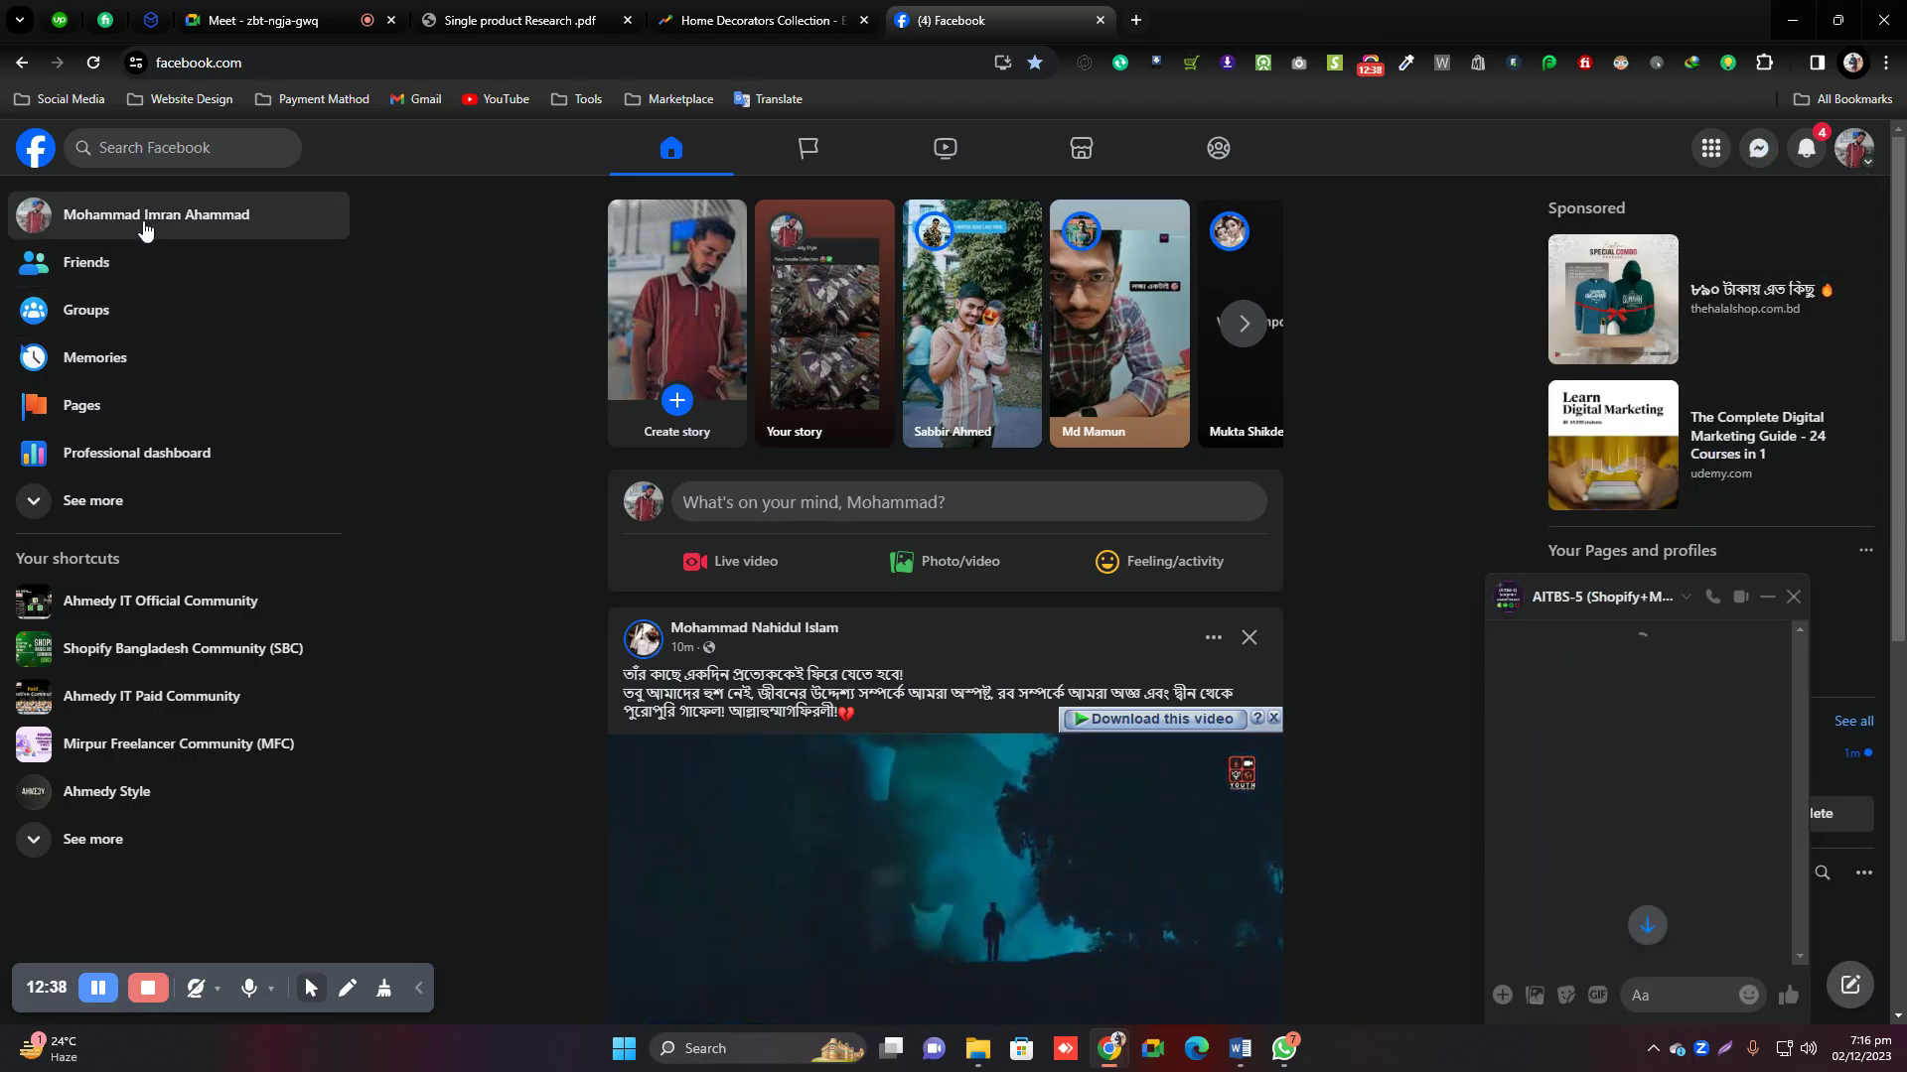
click(156, 149)
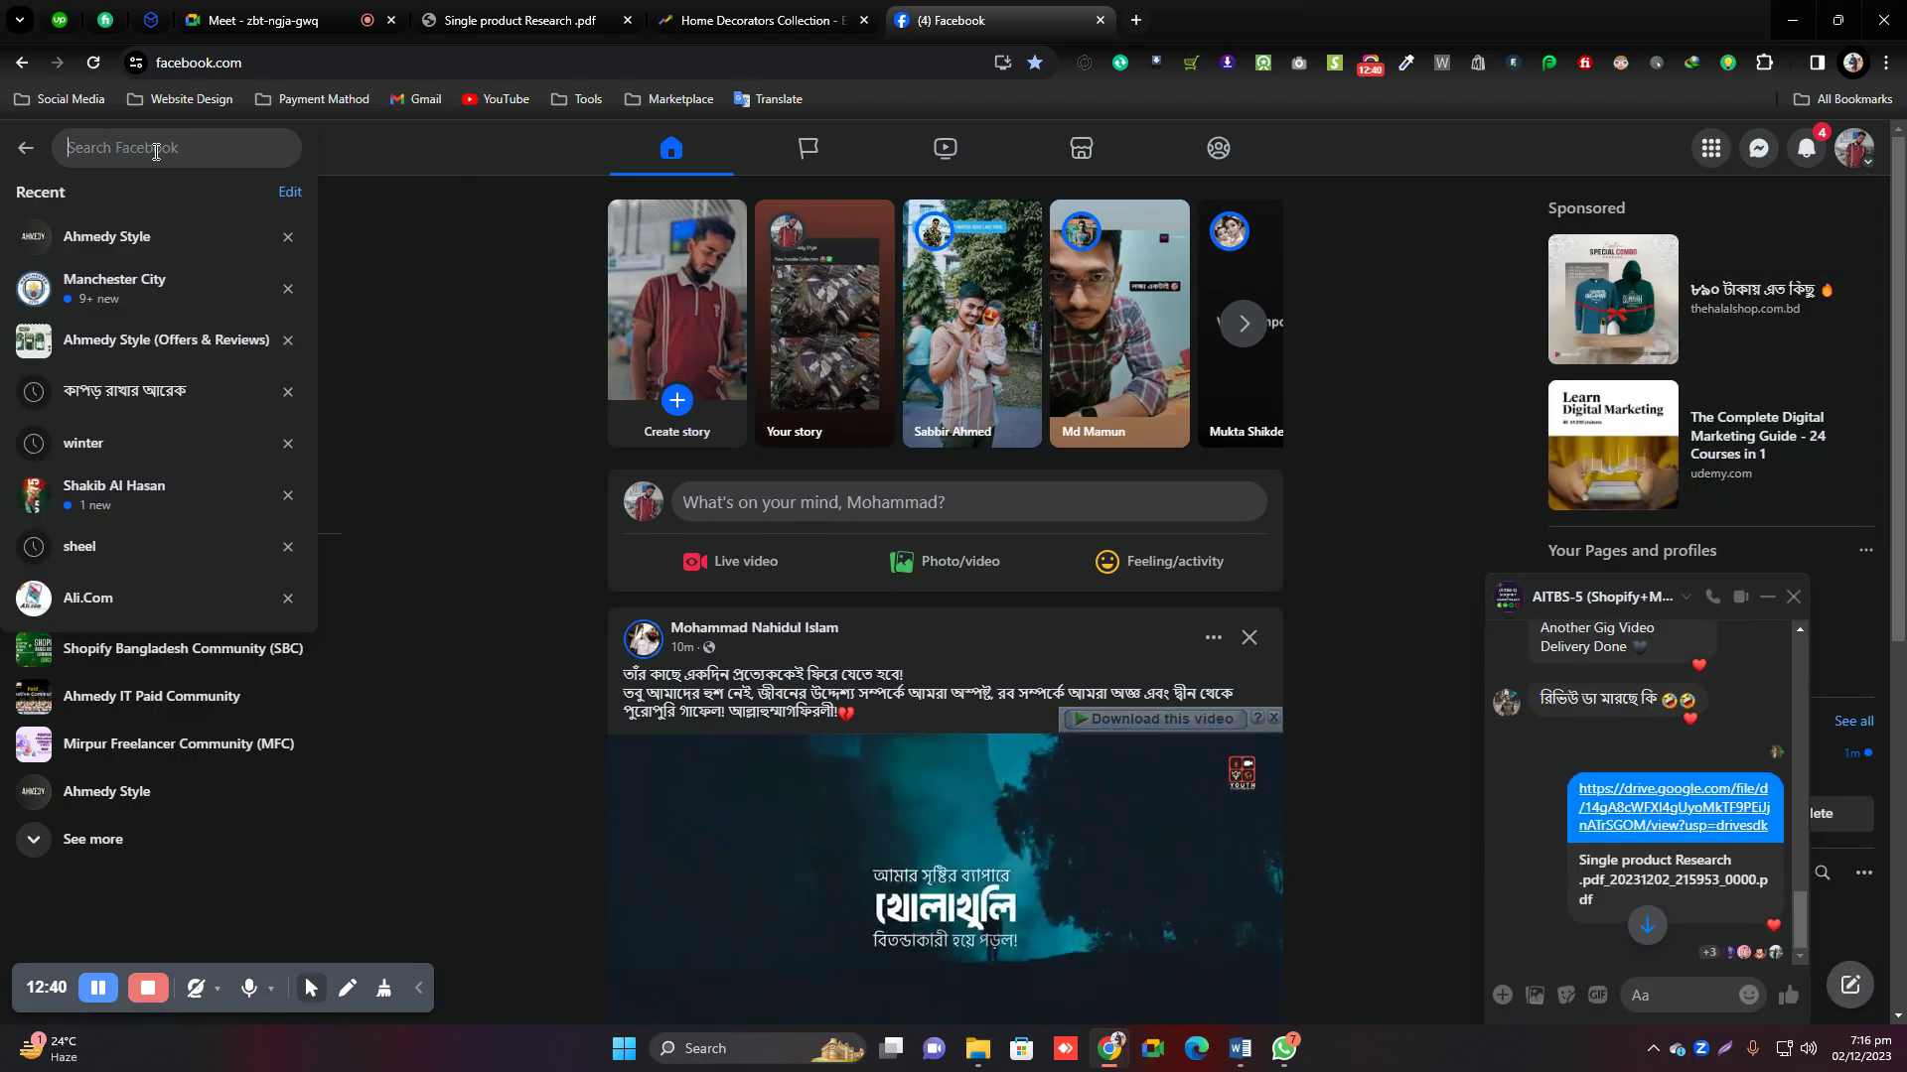
click(435, 277)
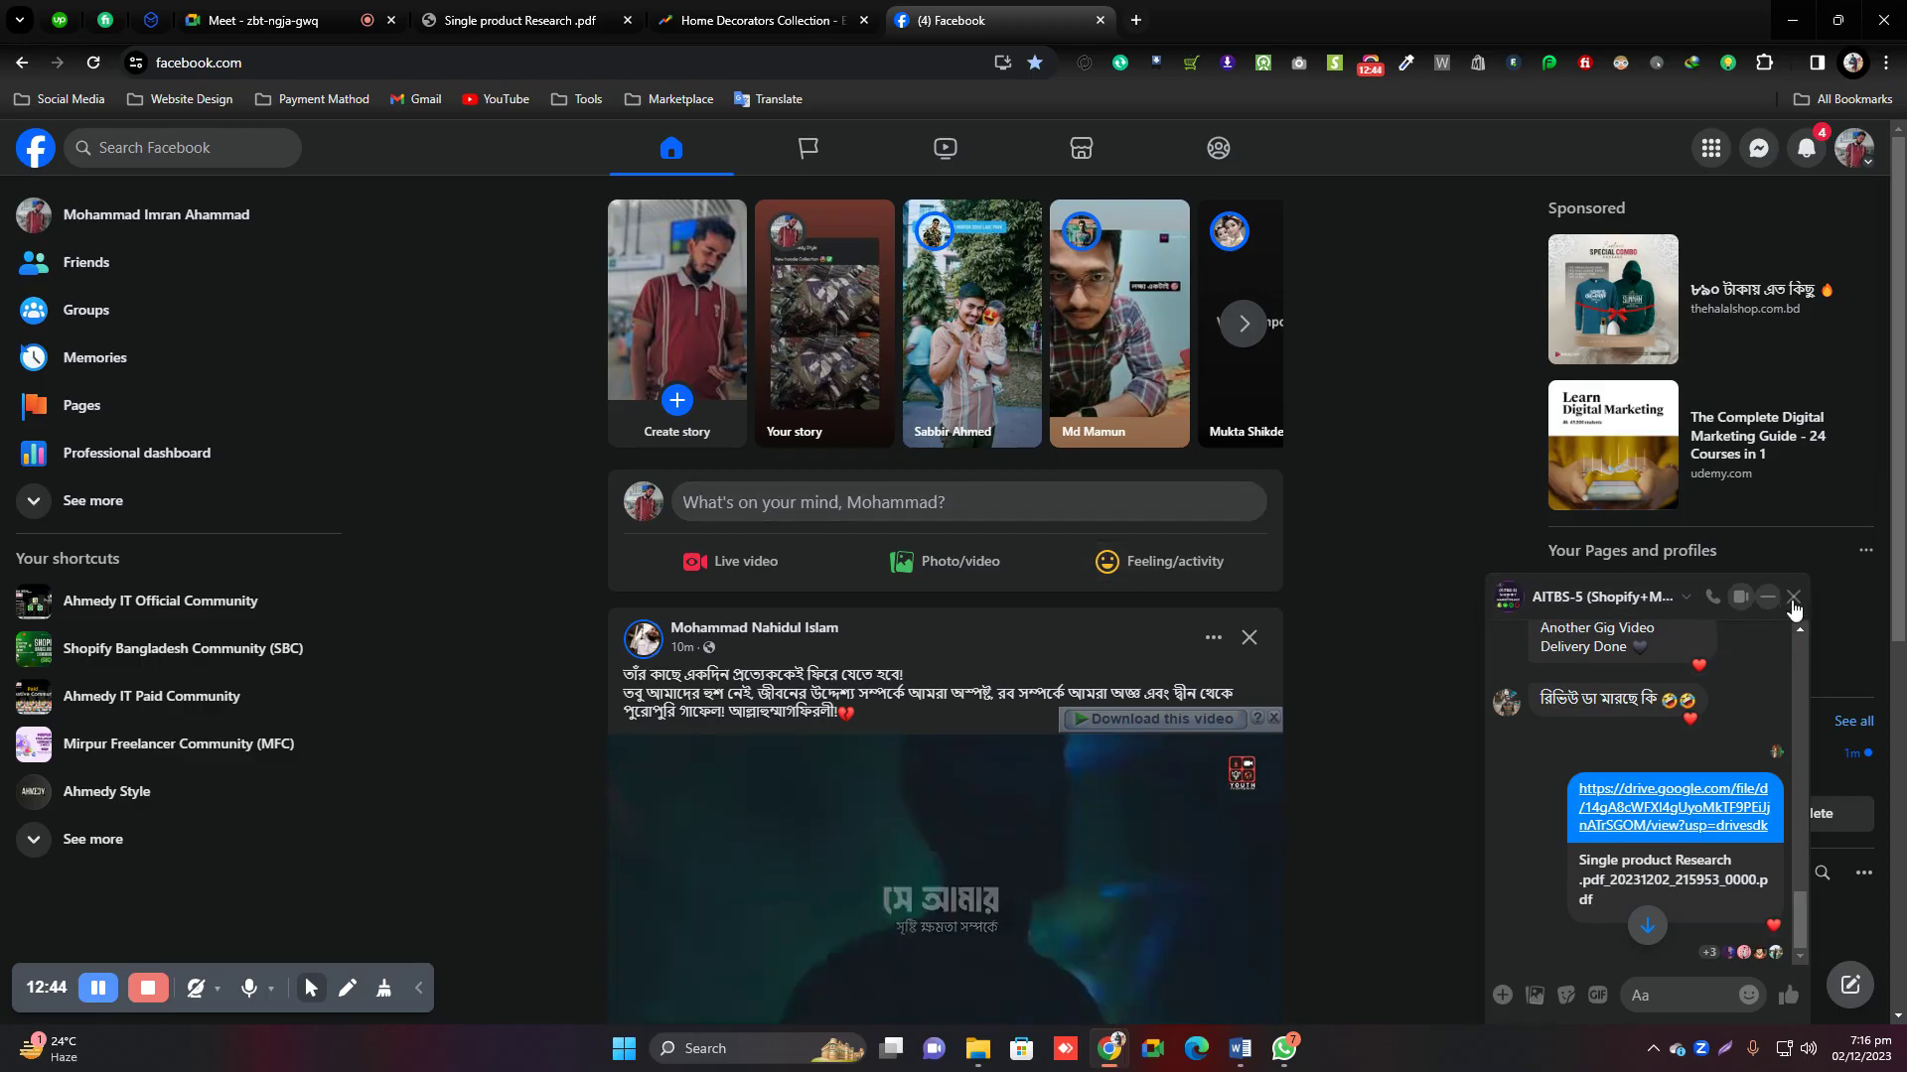
click(1792, 598)
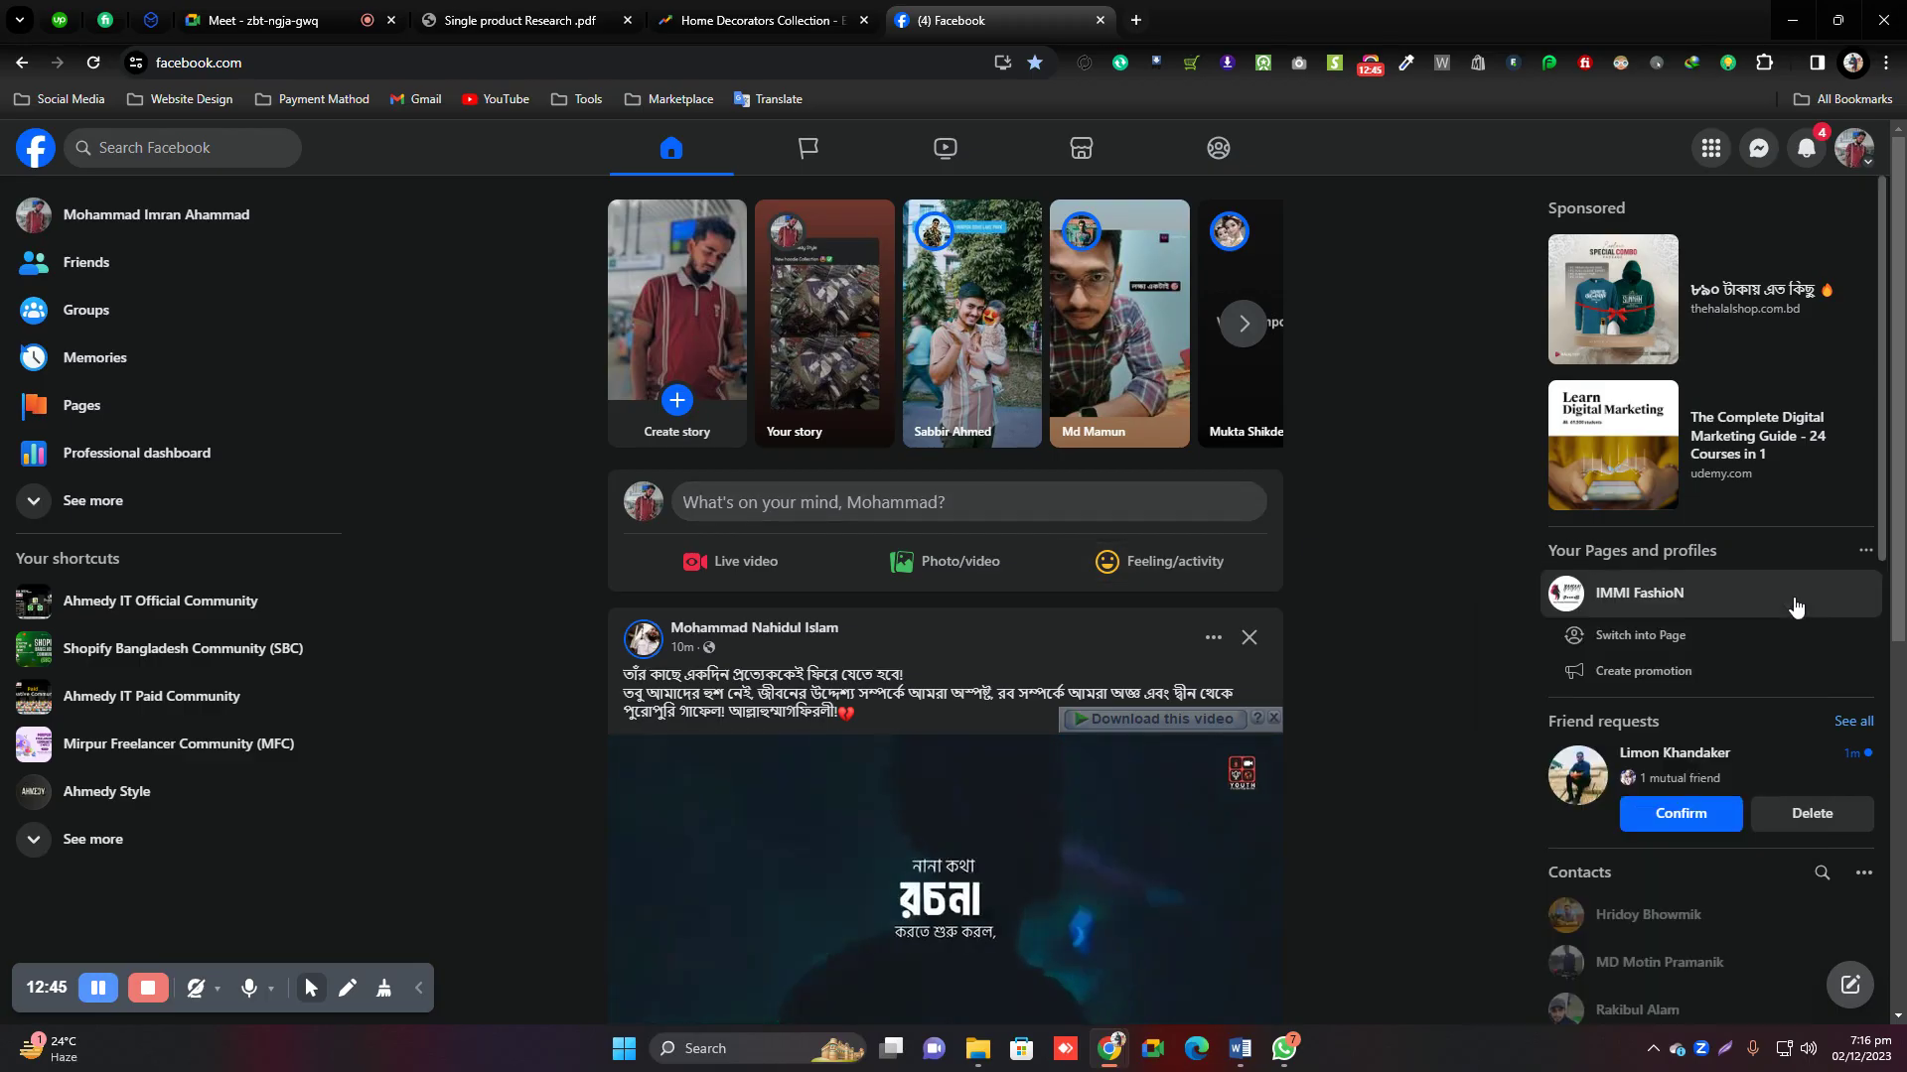
click(132, 151)
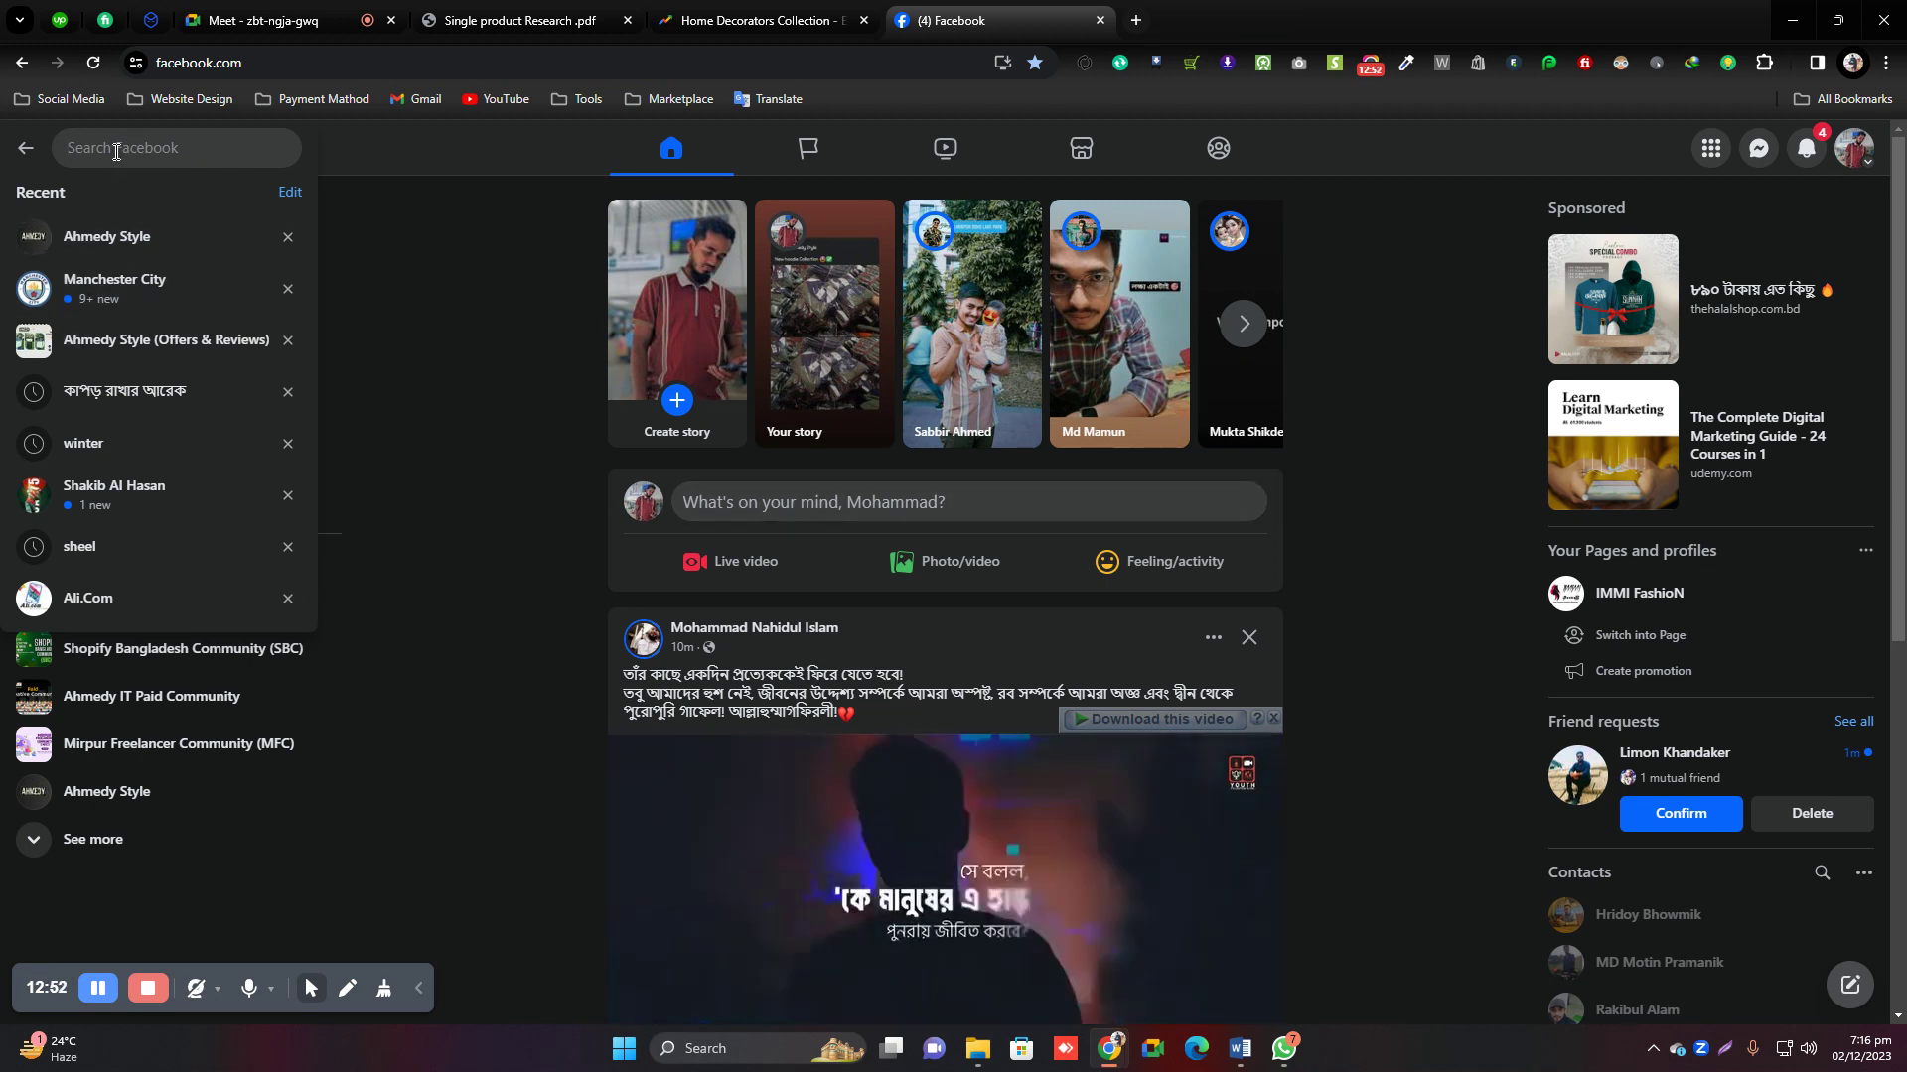
click(556, 640)
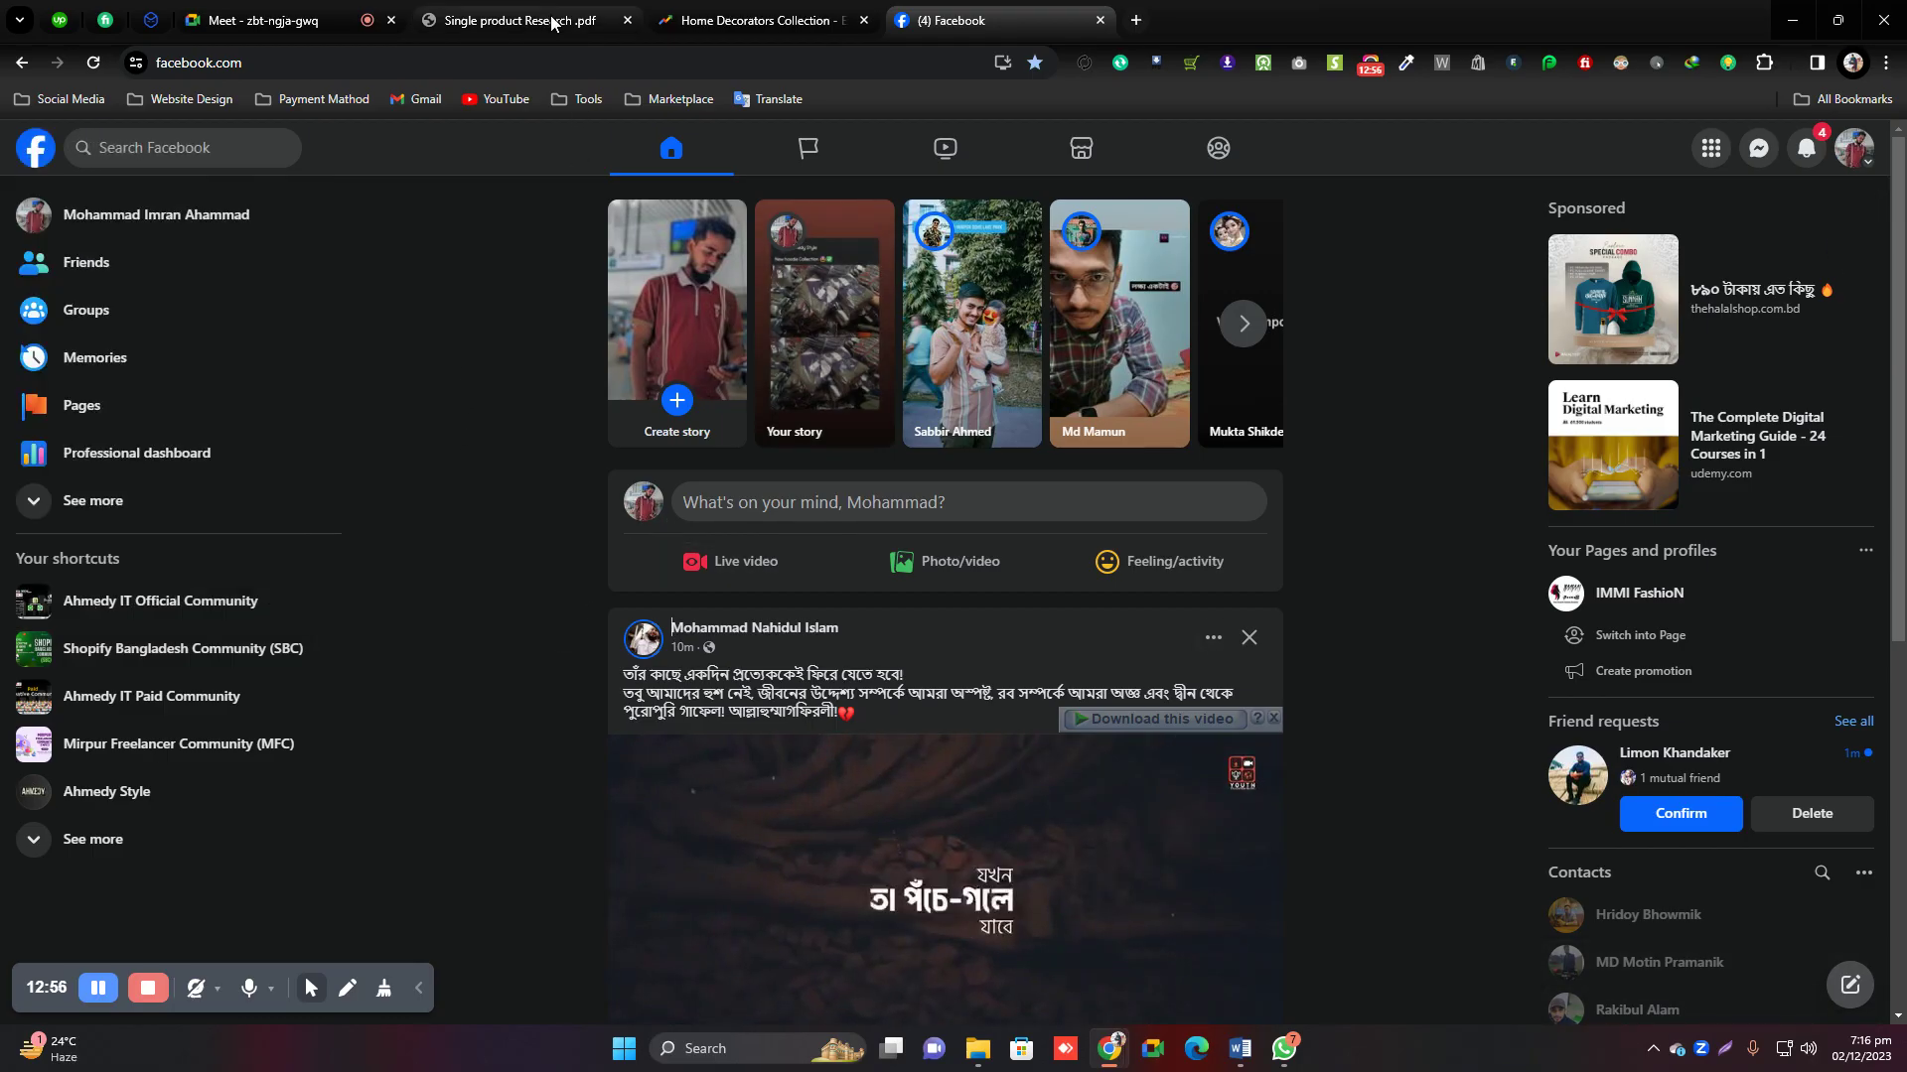
Return to the Single product Research PDF and highlight the Top Categories heading on the Kitchen & Dining page.
click(752, 20)
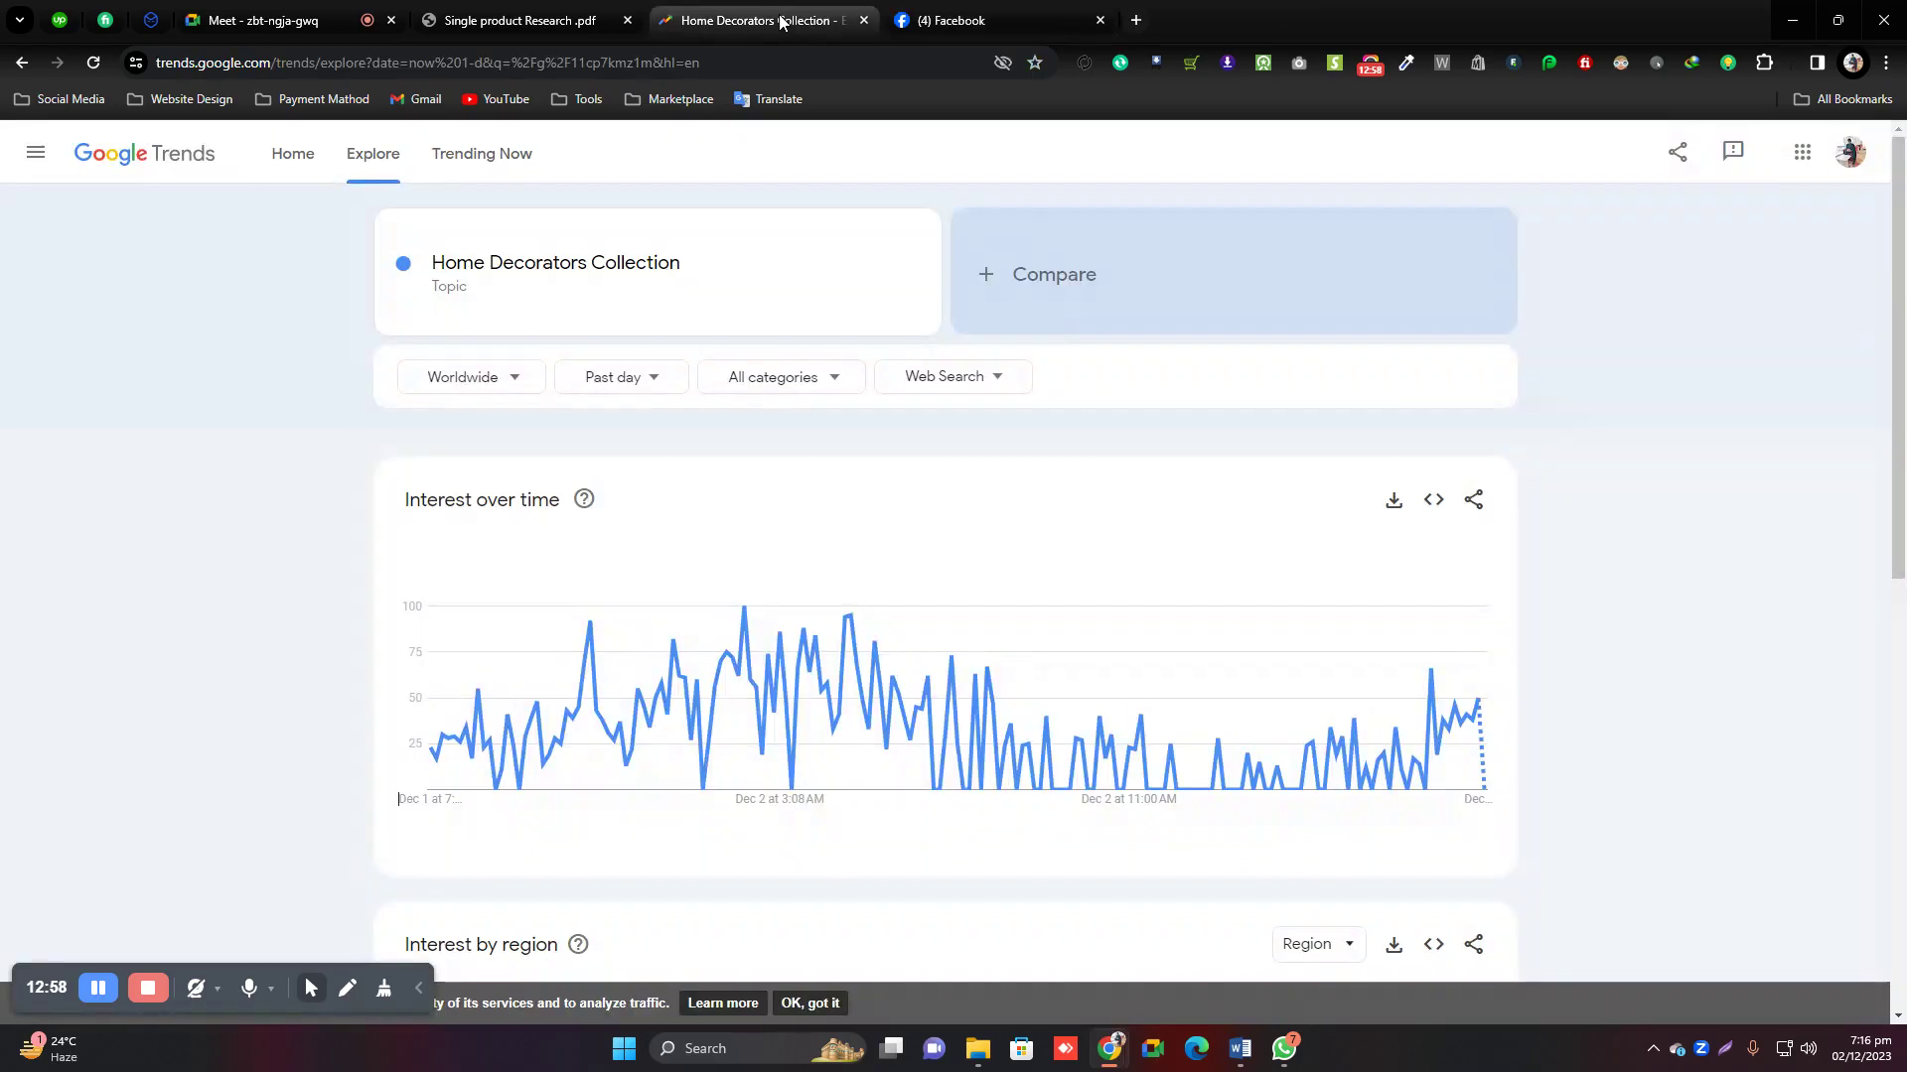
click(589, 15)
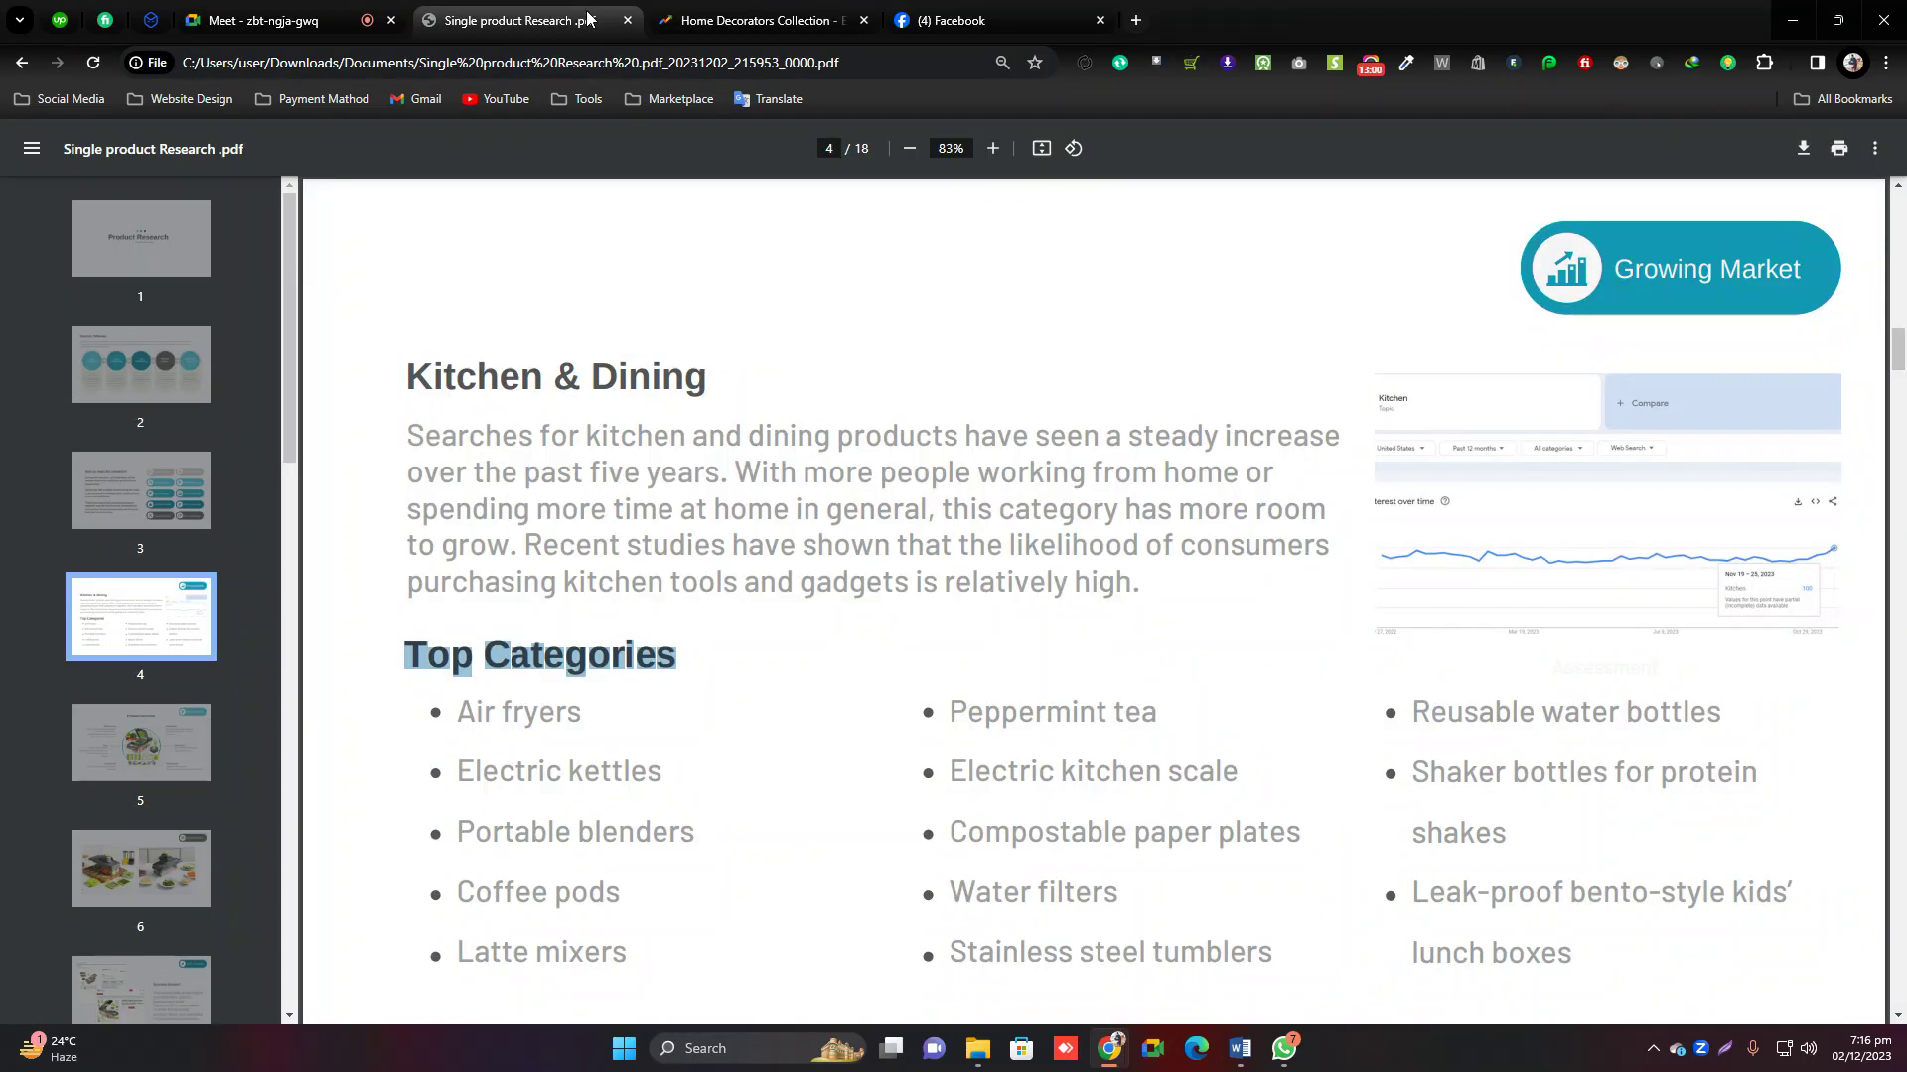
click(430, 743)
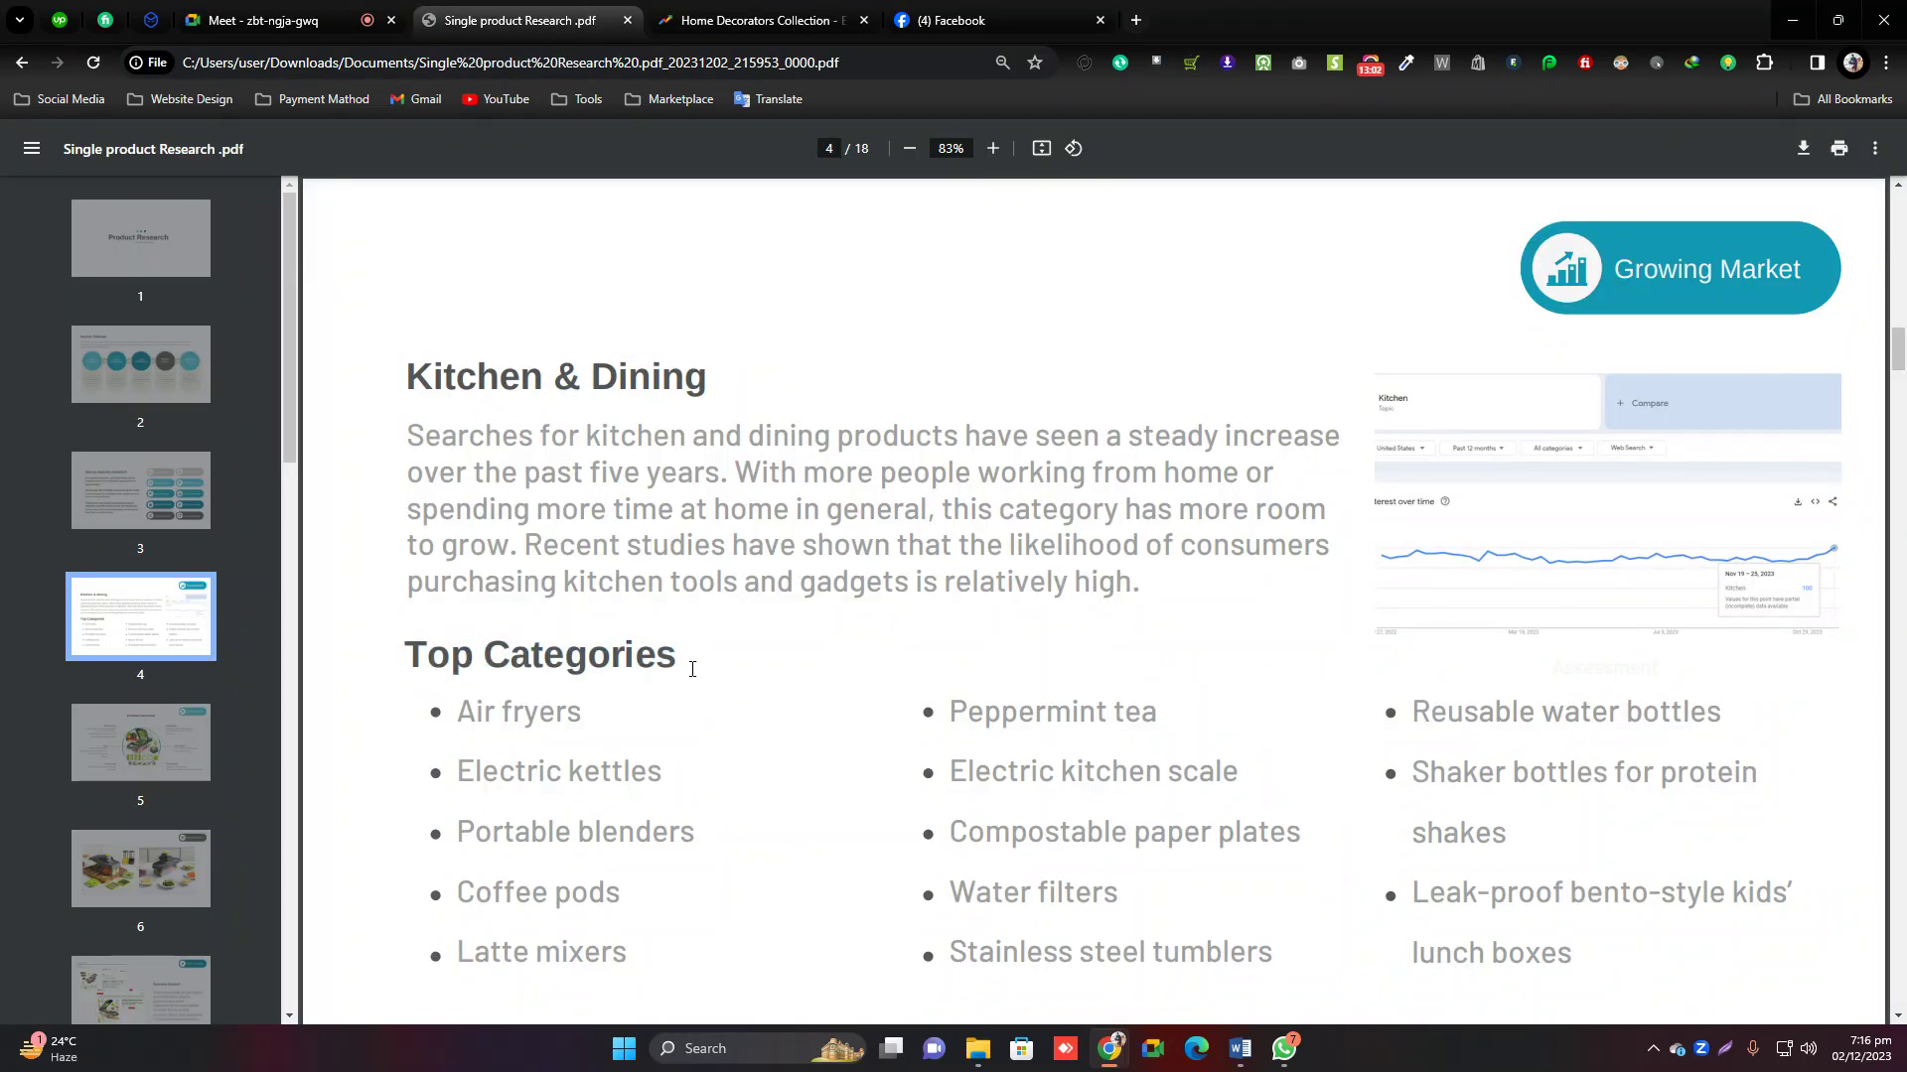
drag(692, 669, 408, 641)
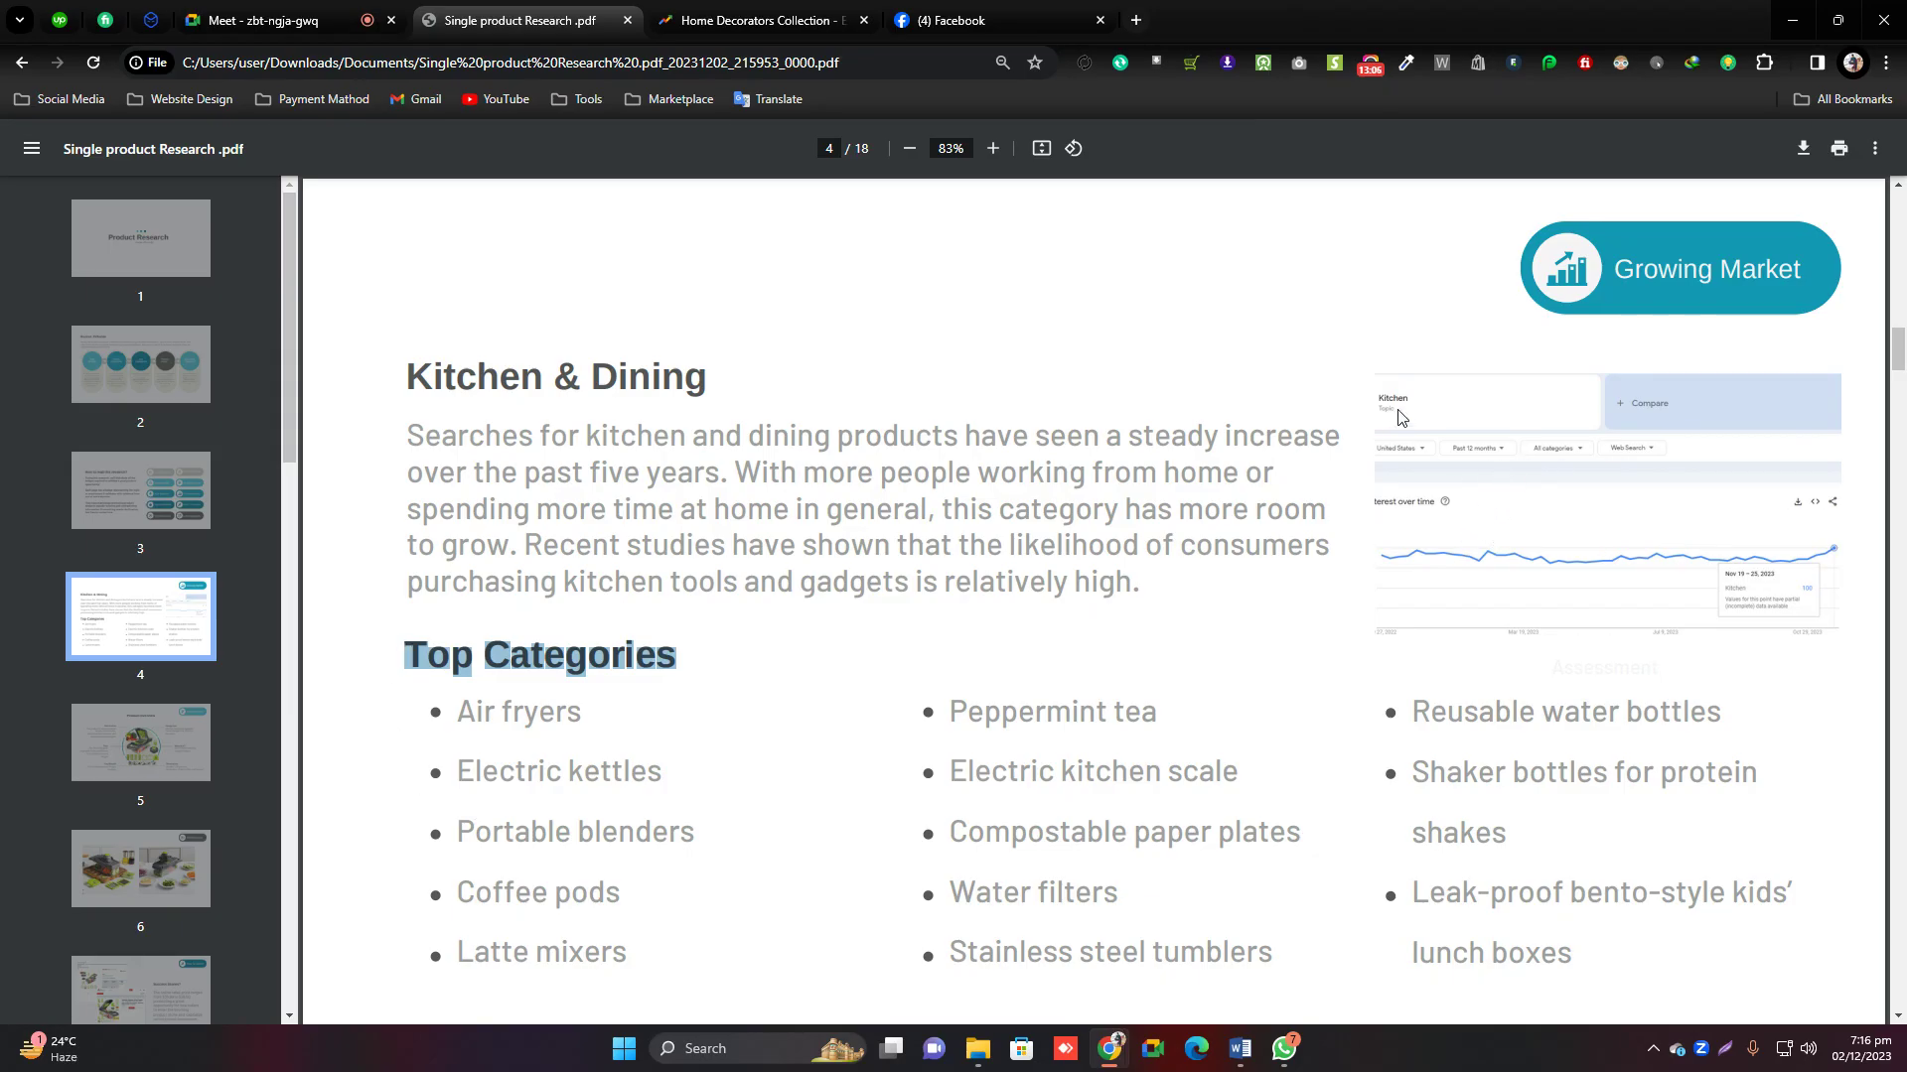
Replace the Google Trends topic with the search term "fashion".
click(750, 20)
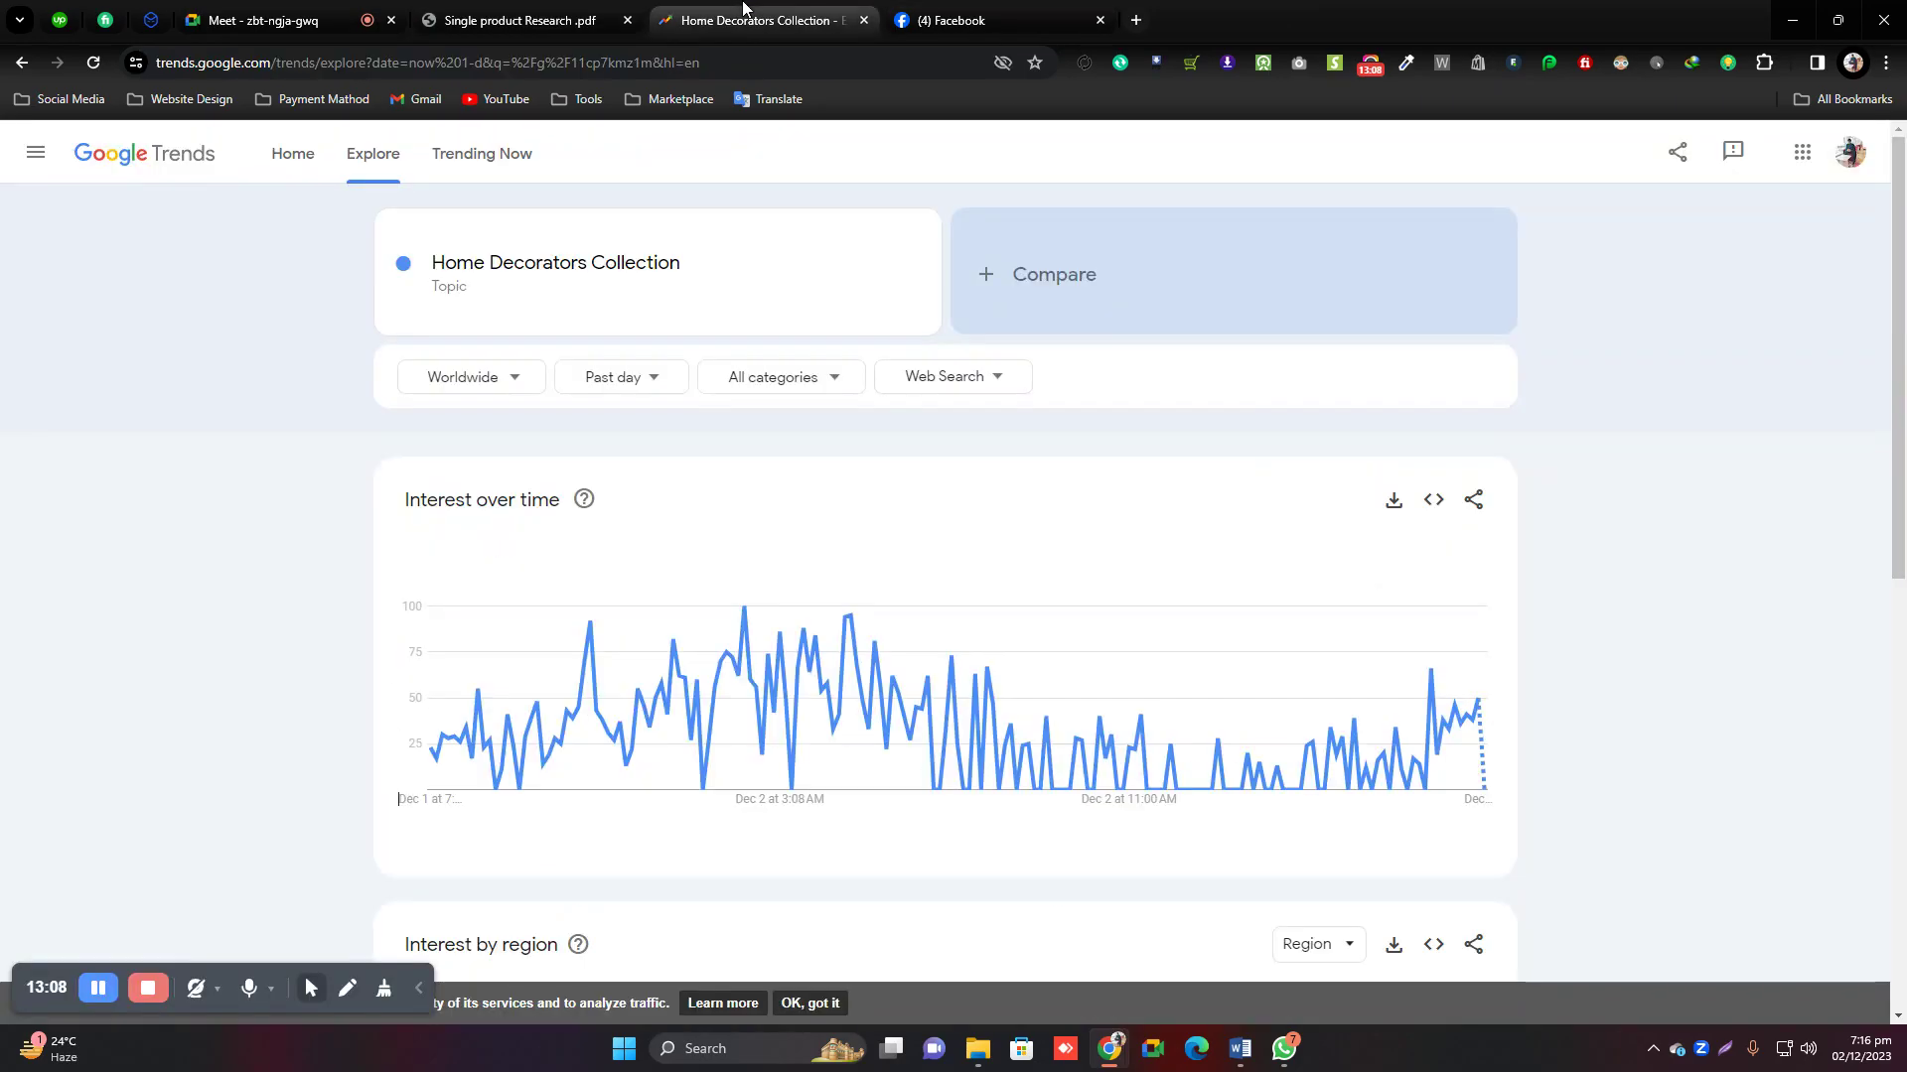
click(544, 298)
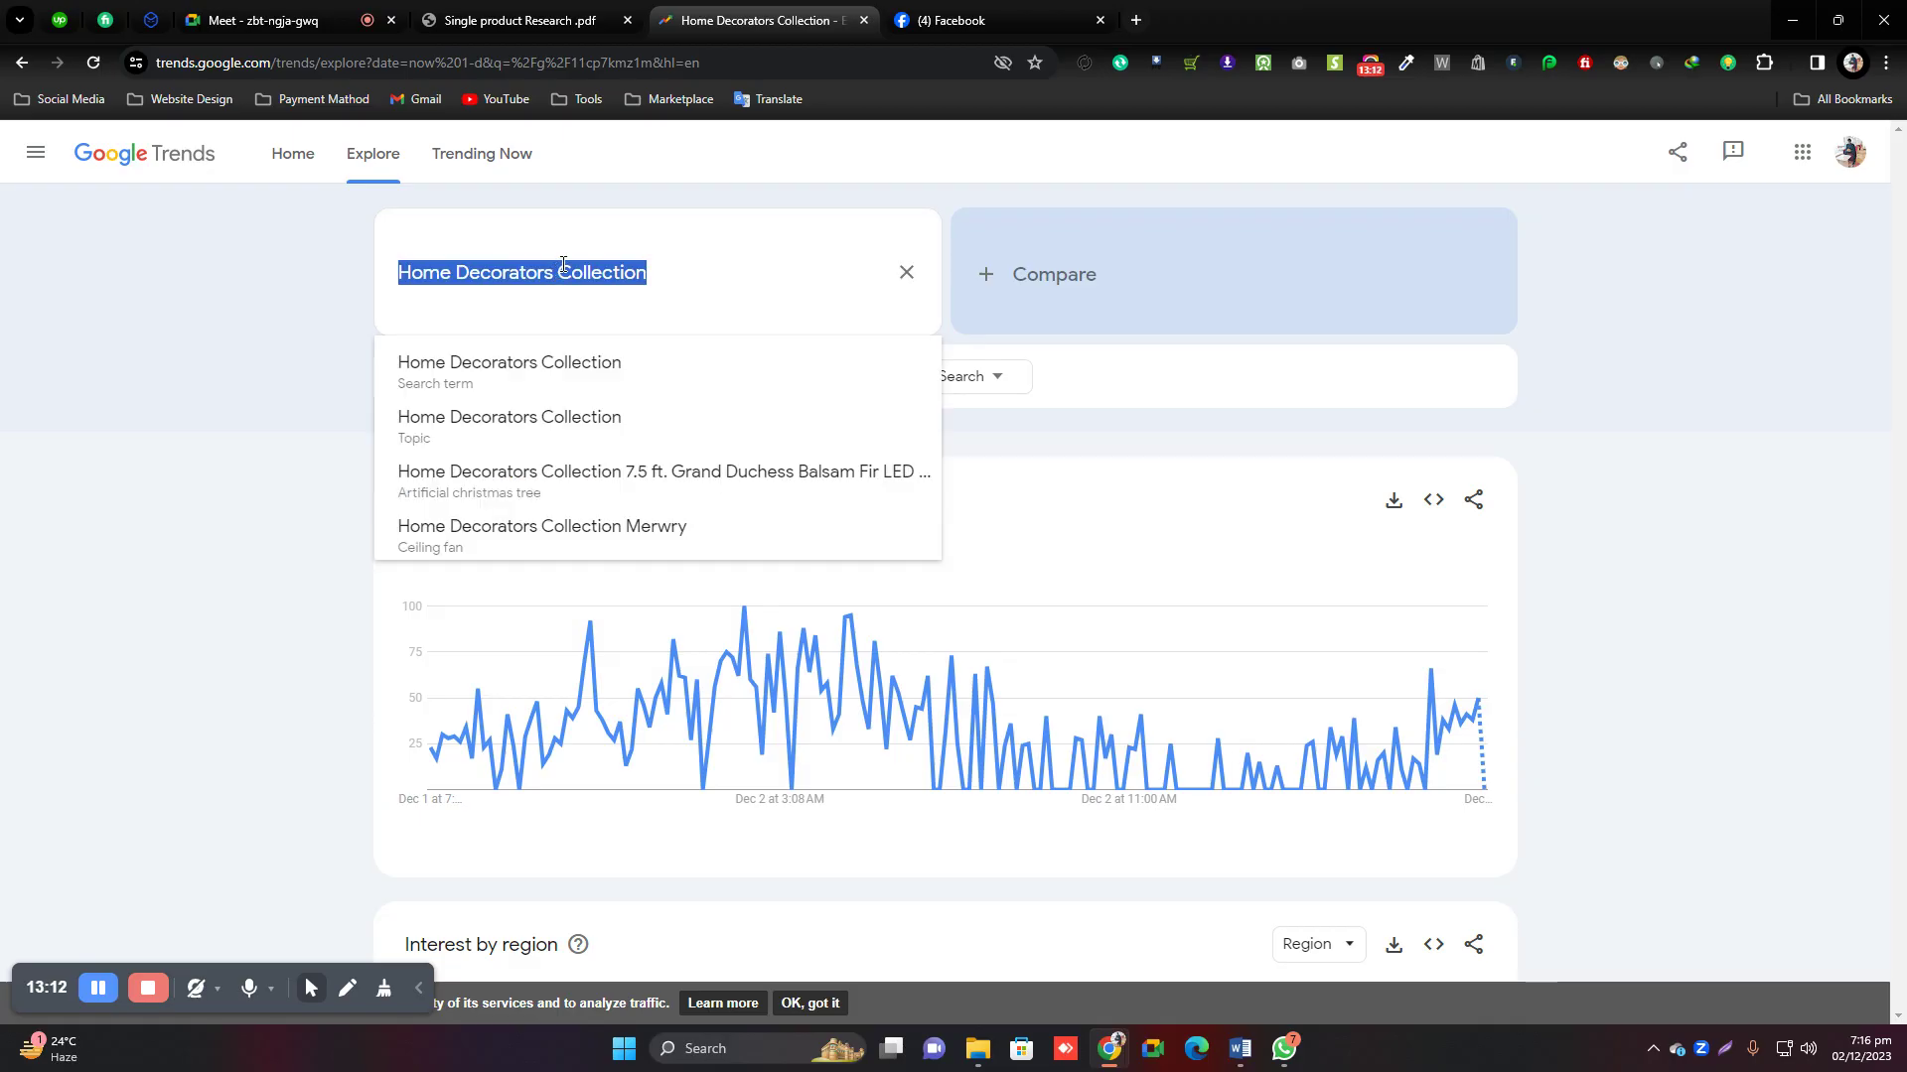
text(fashion)
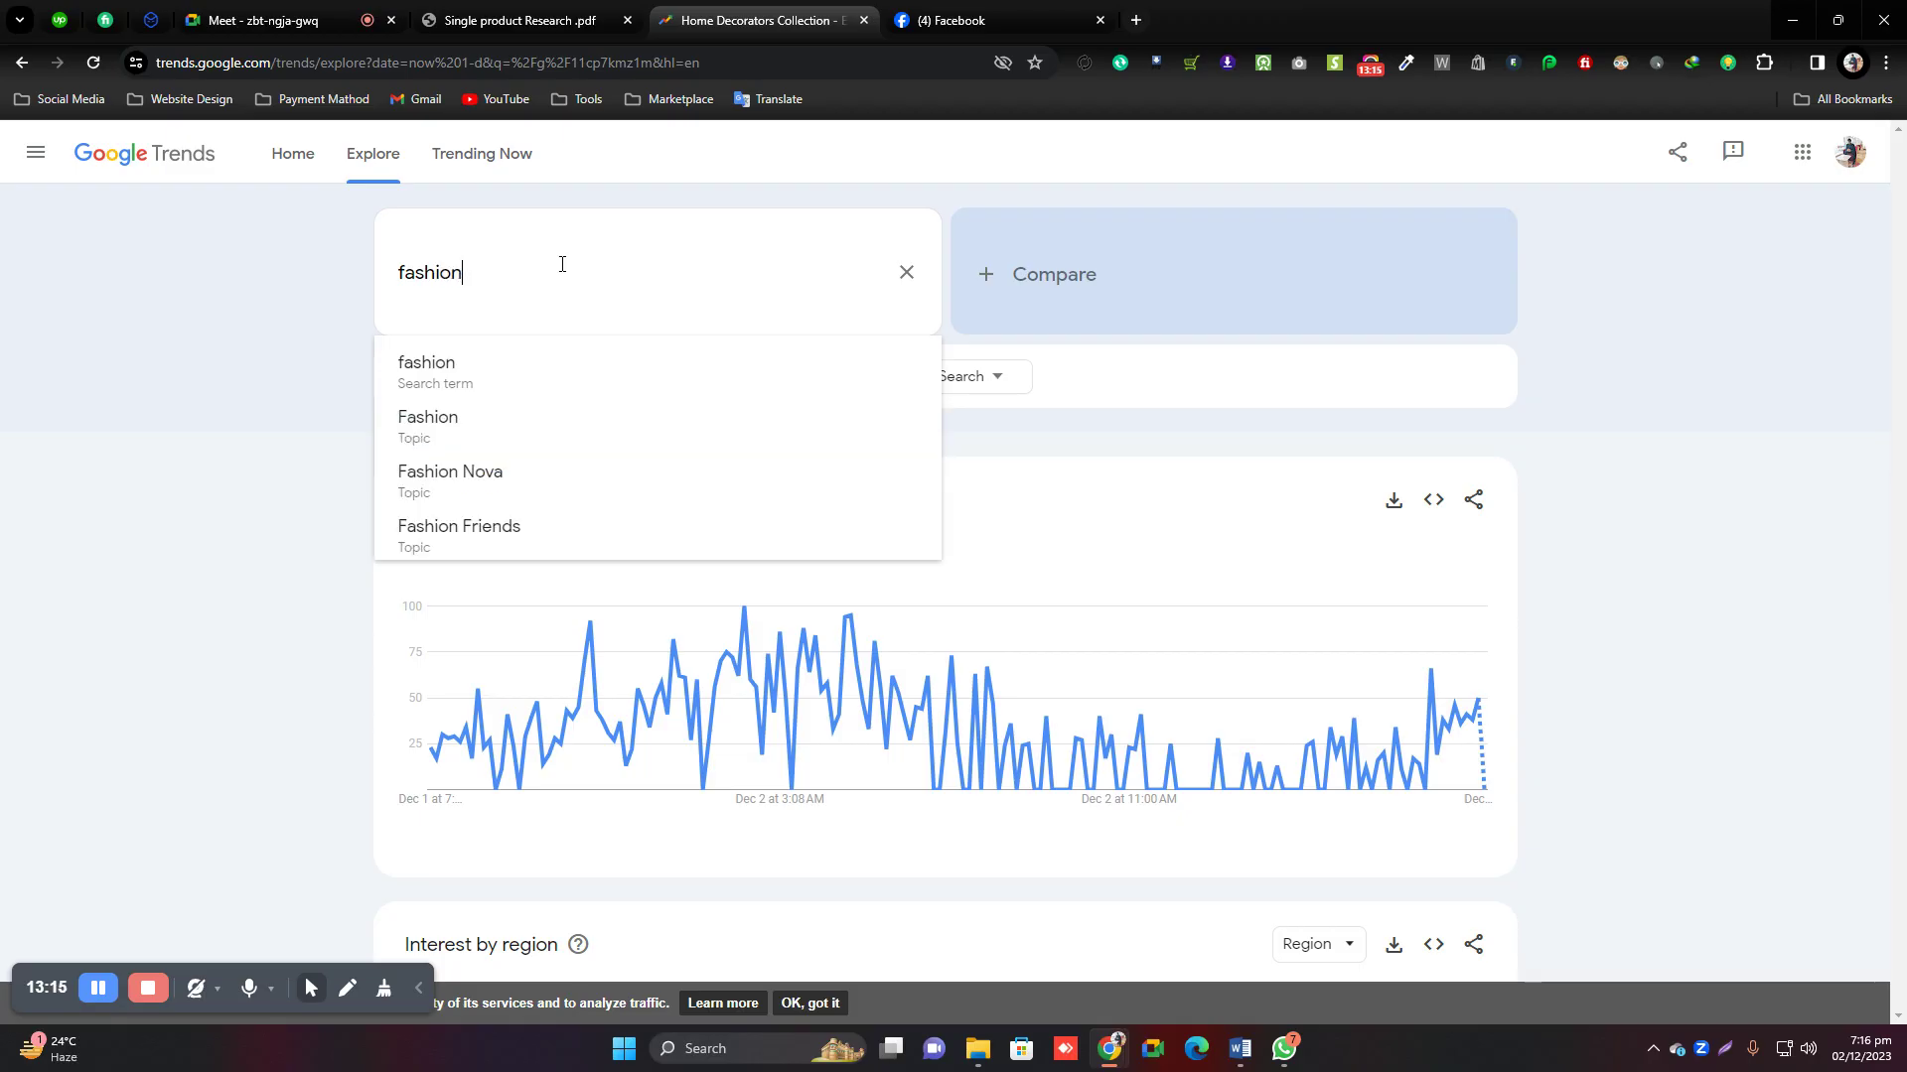
key(Return)
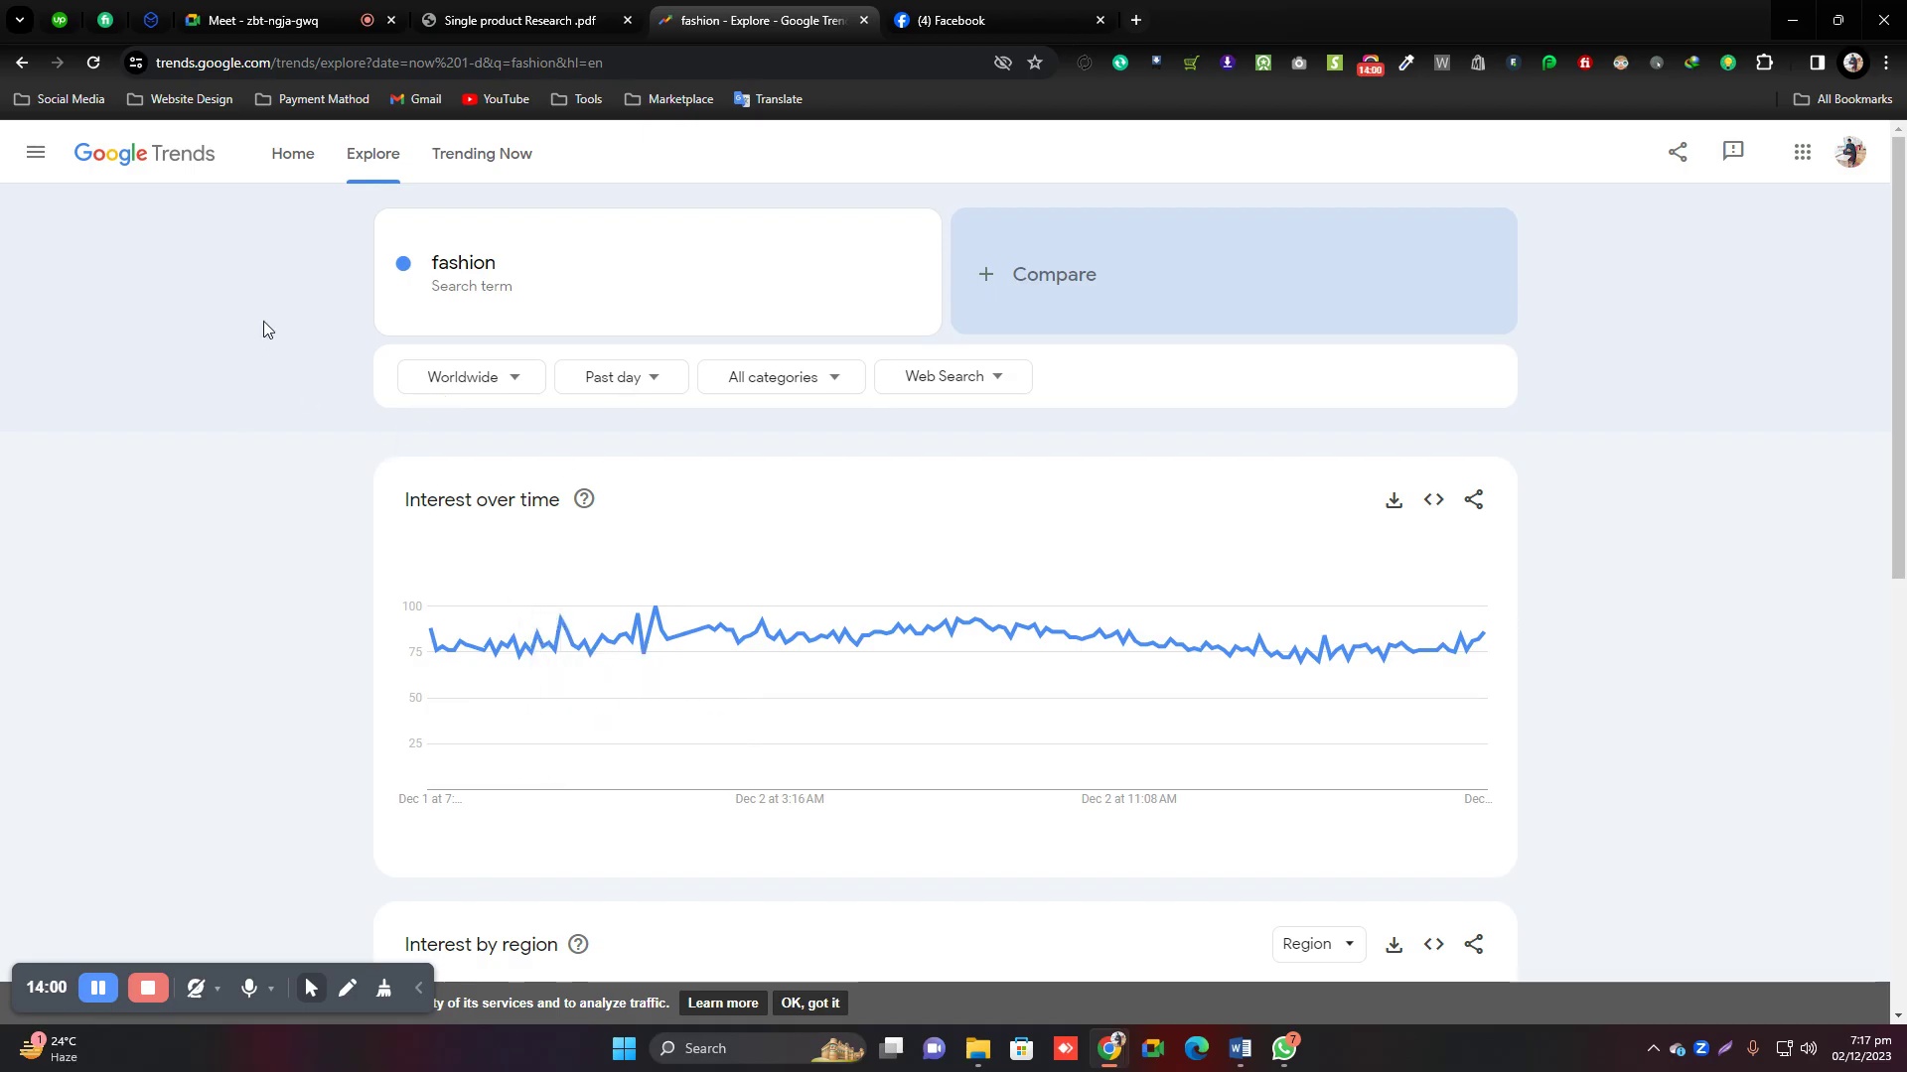
Point out Air fryers in the research PDF's Kitchen & Dining categories and go to page 5.
click(514, 12)
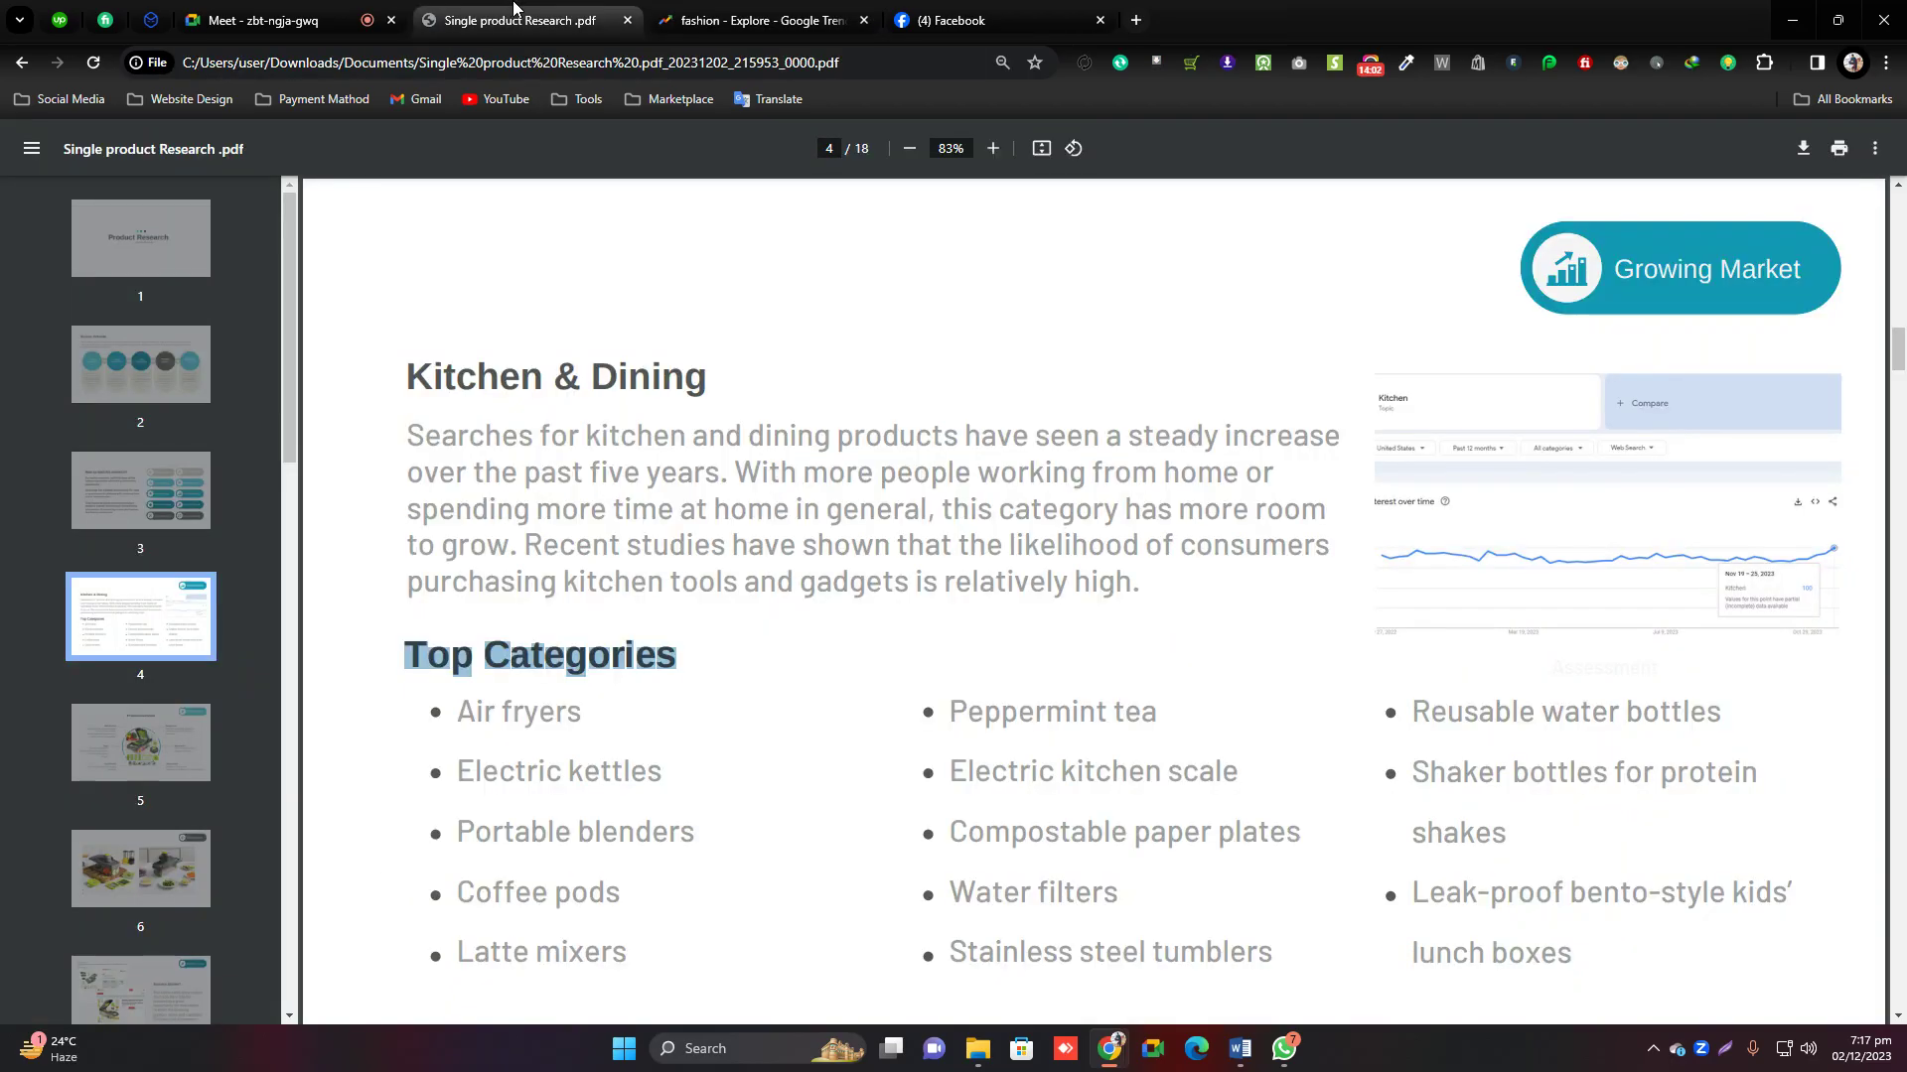
click(422, 772)
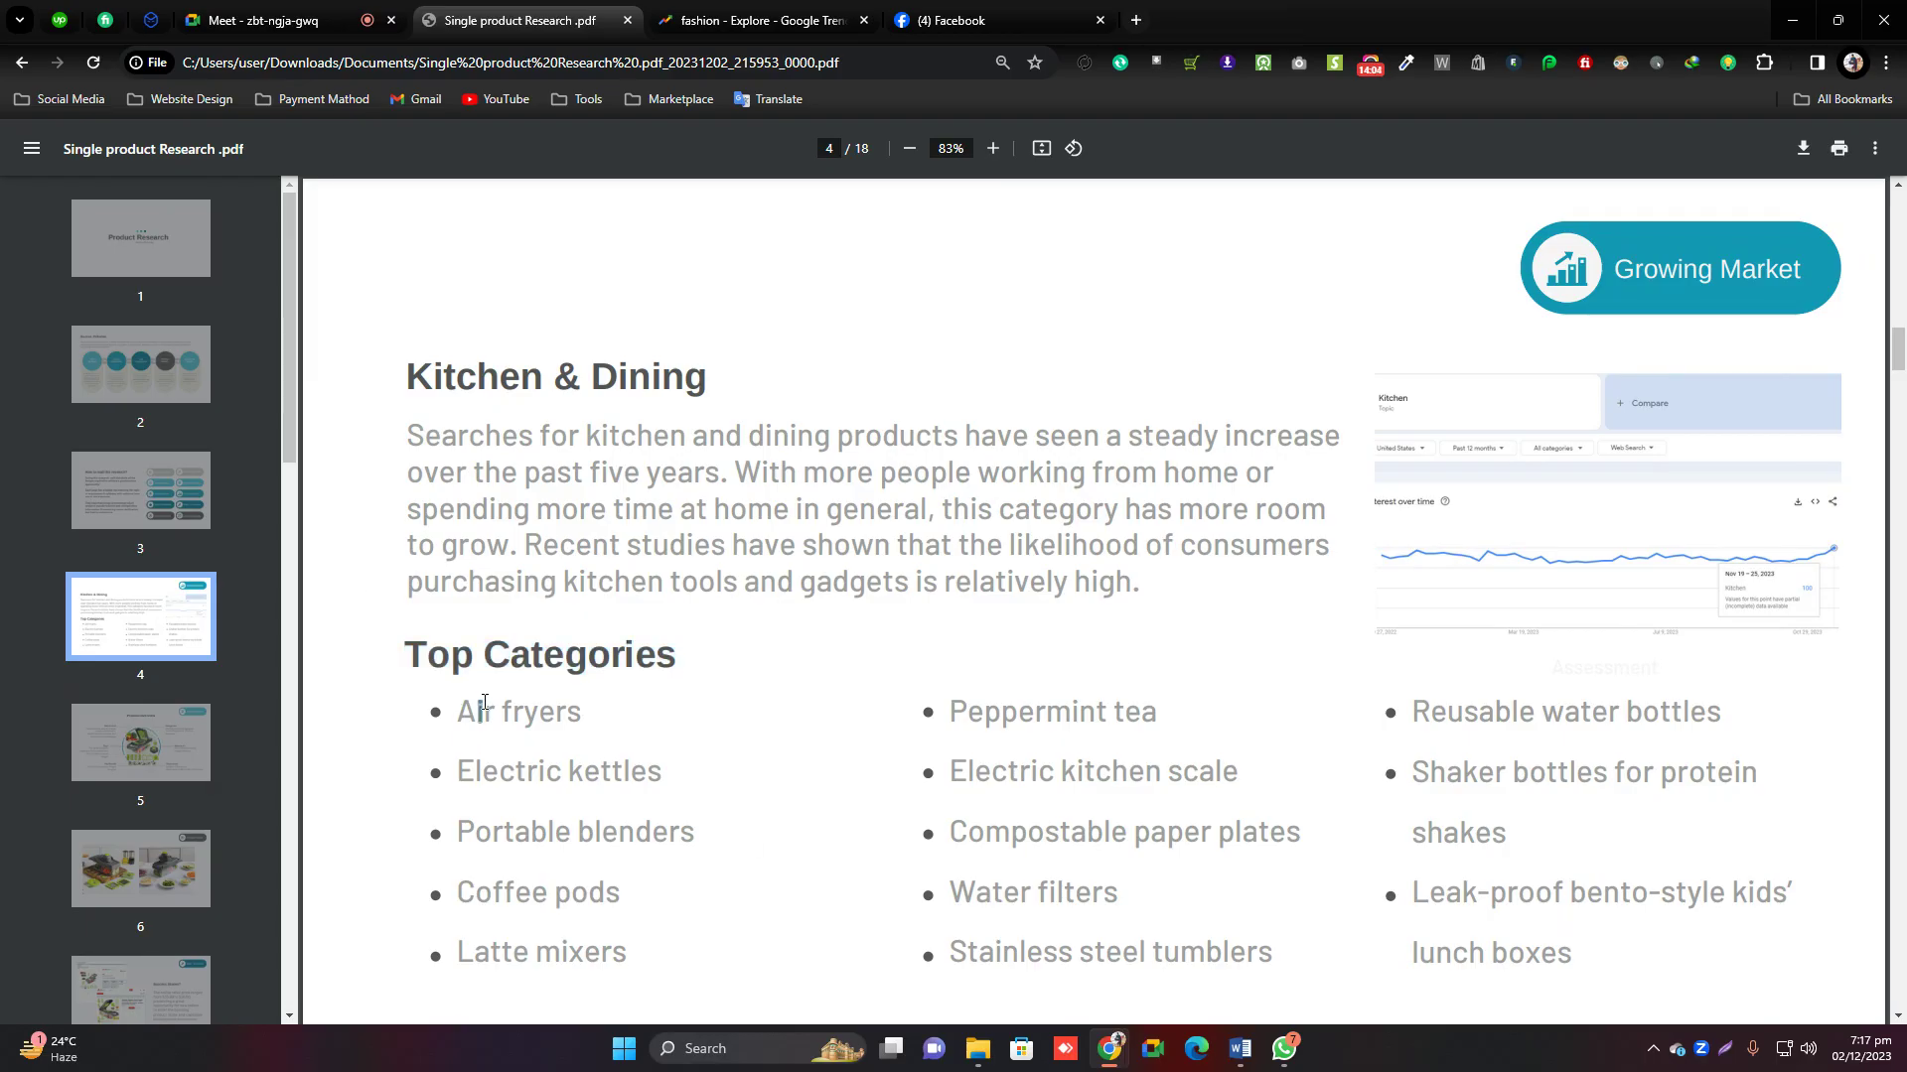
drag(484, 702, 542, 701)
click(109, 740)
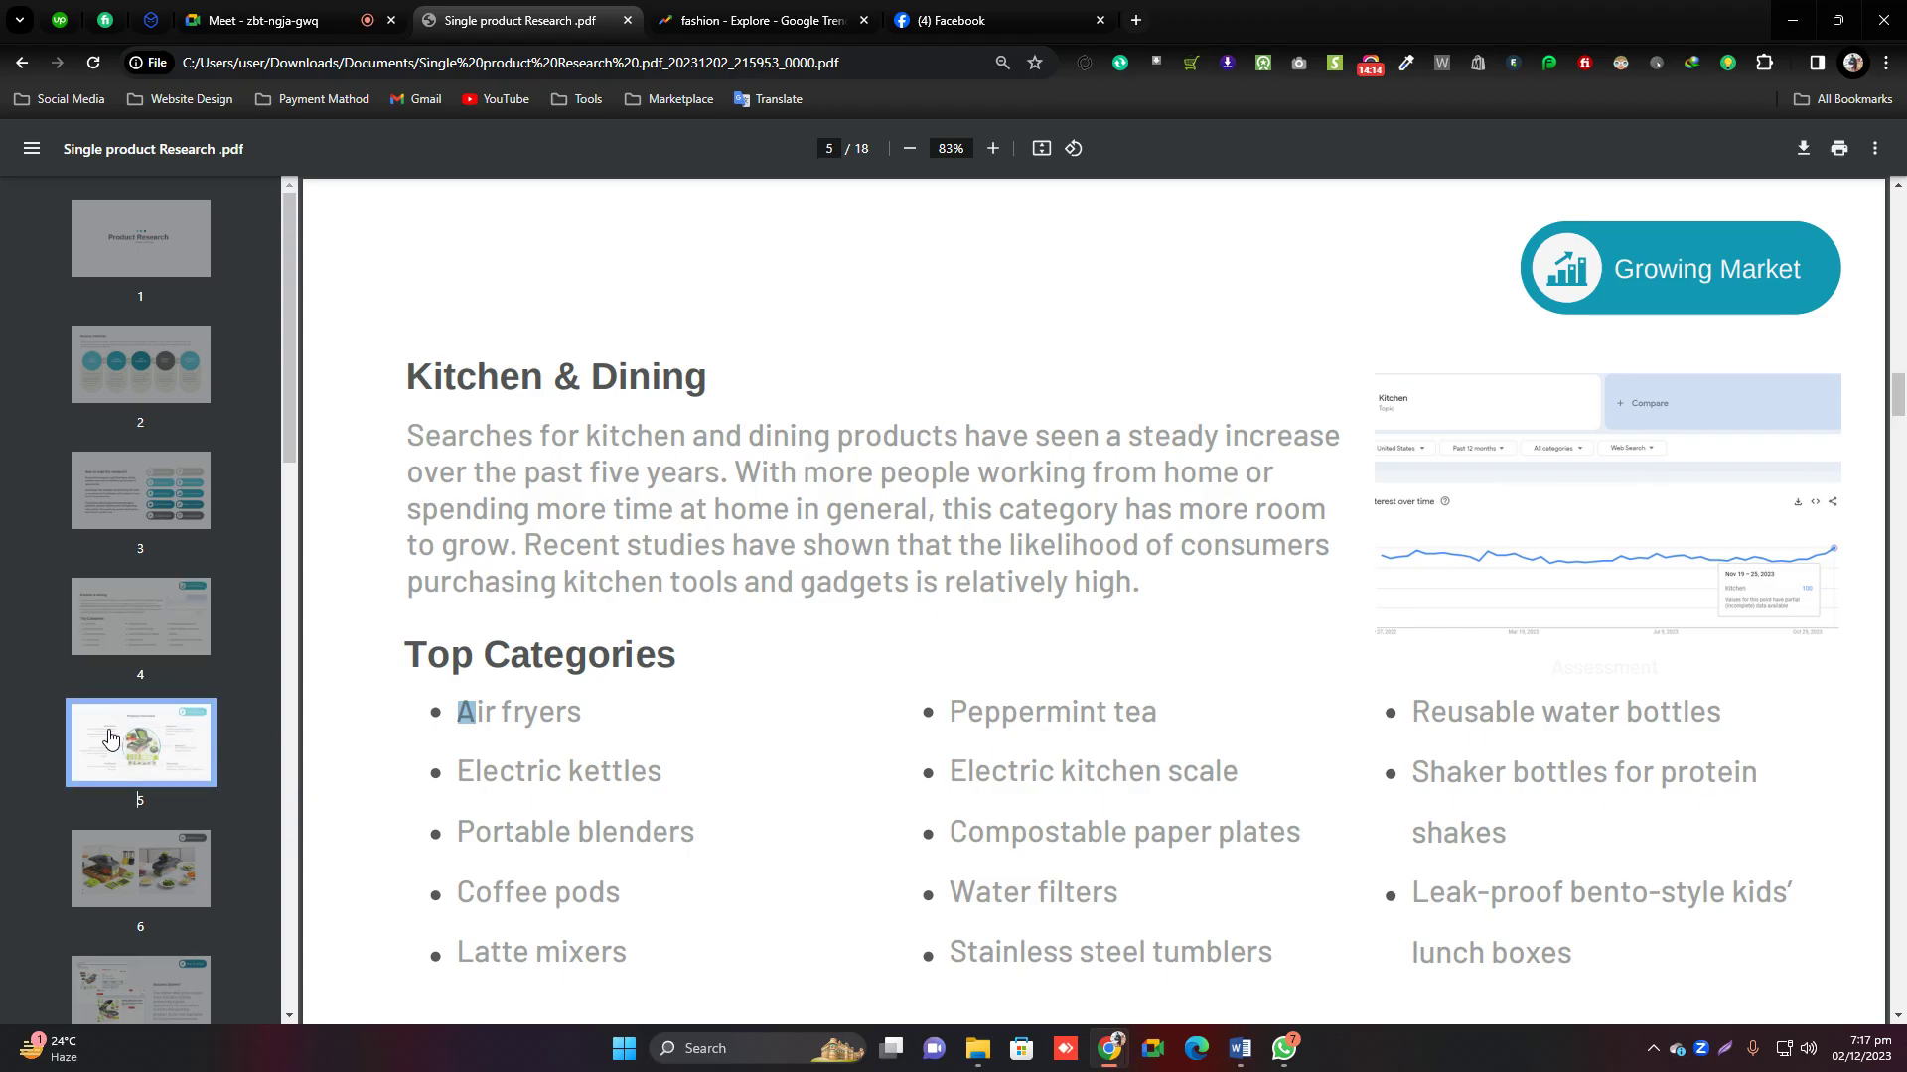
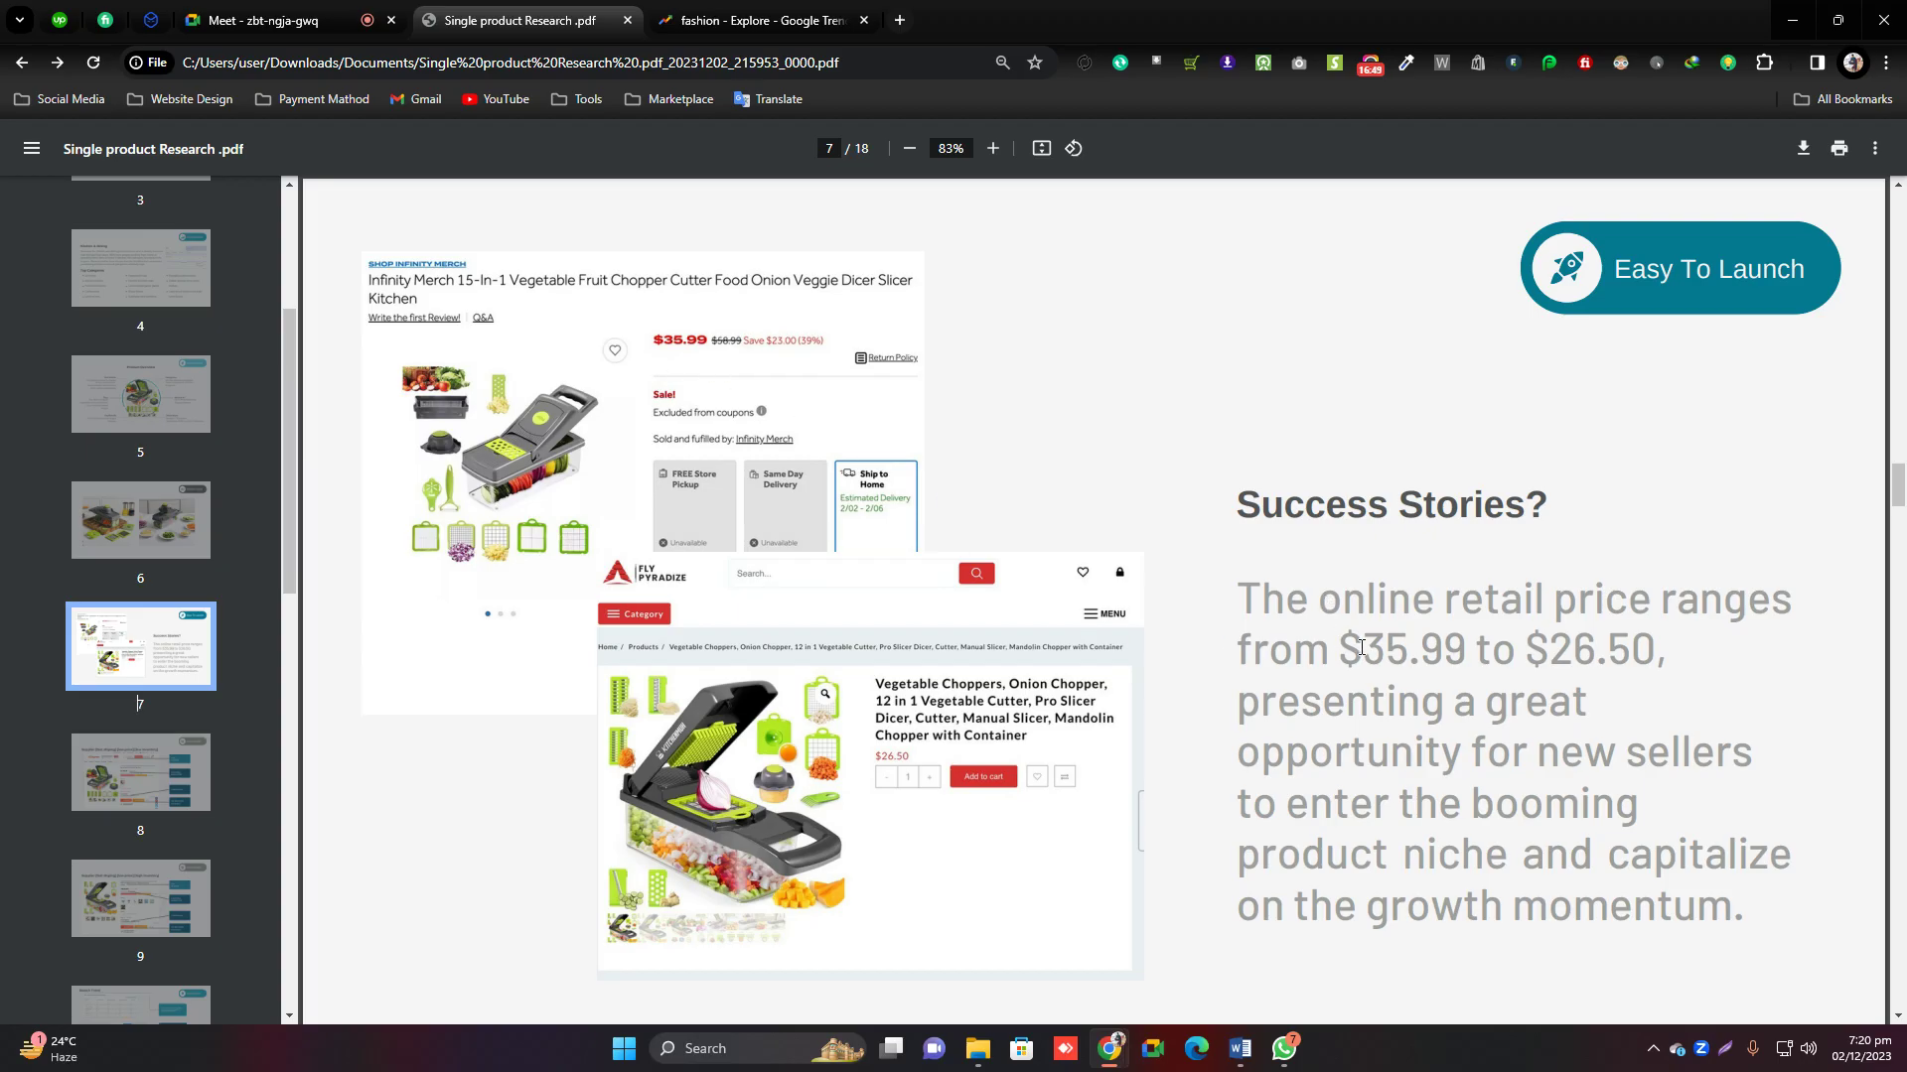
Highlight the $35.99 to $26.50 retail price range on page 7 and compare that page with the supplier page 8.
drag(1342, 648, 1654, 648)
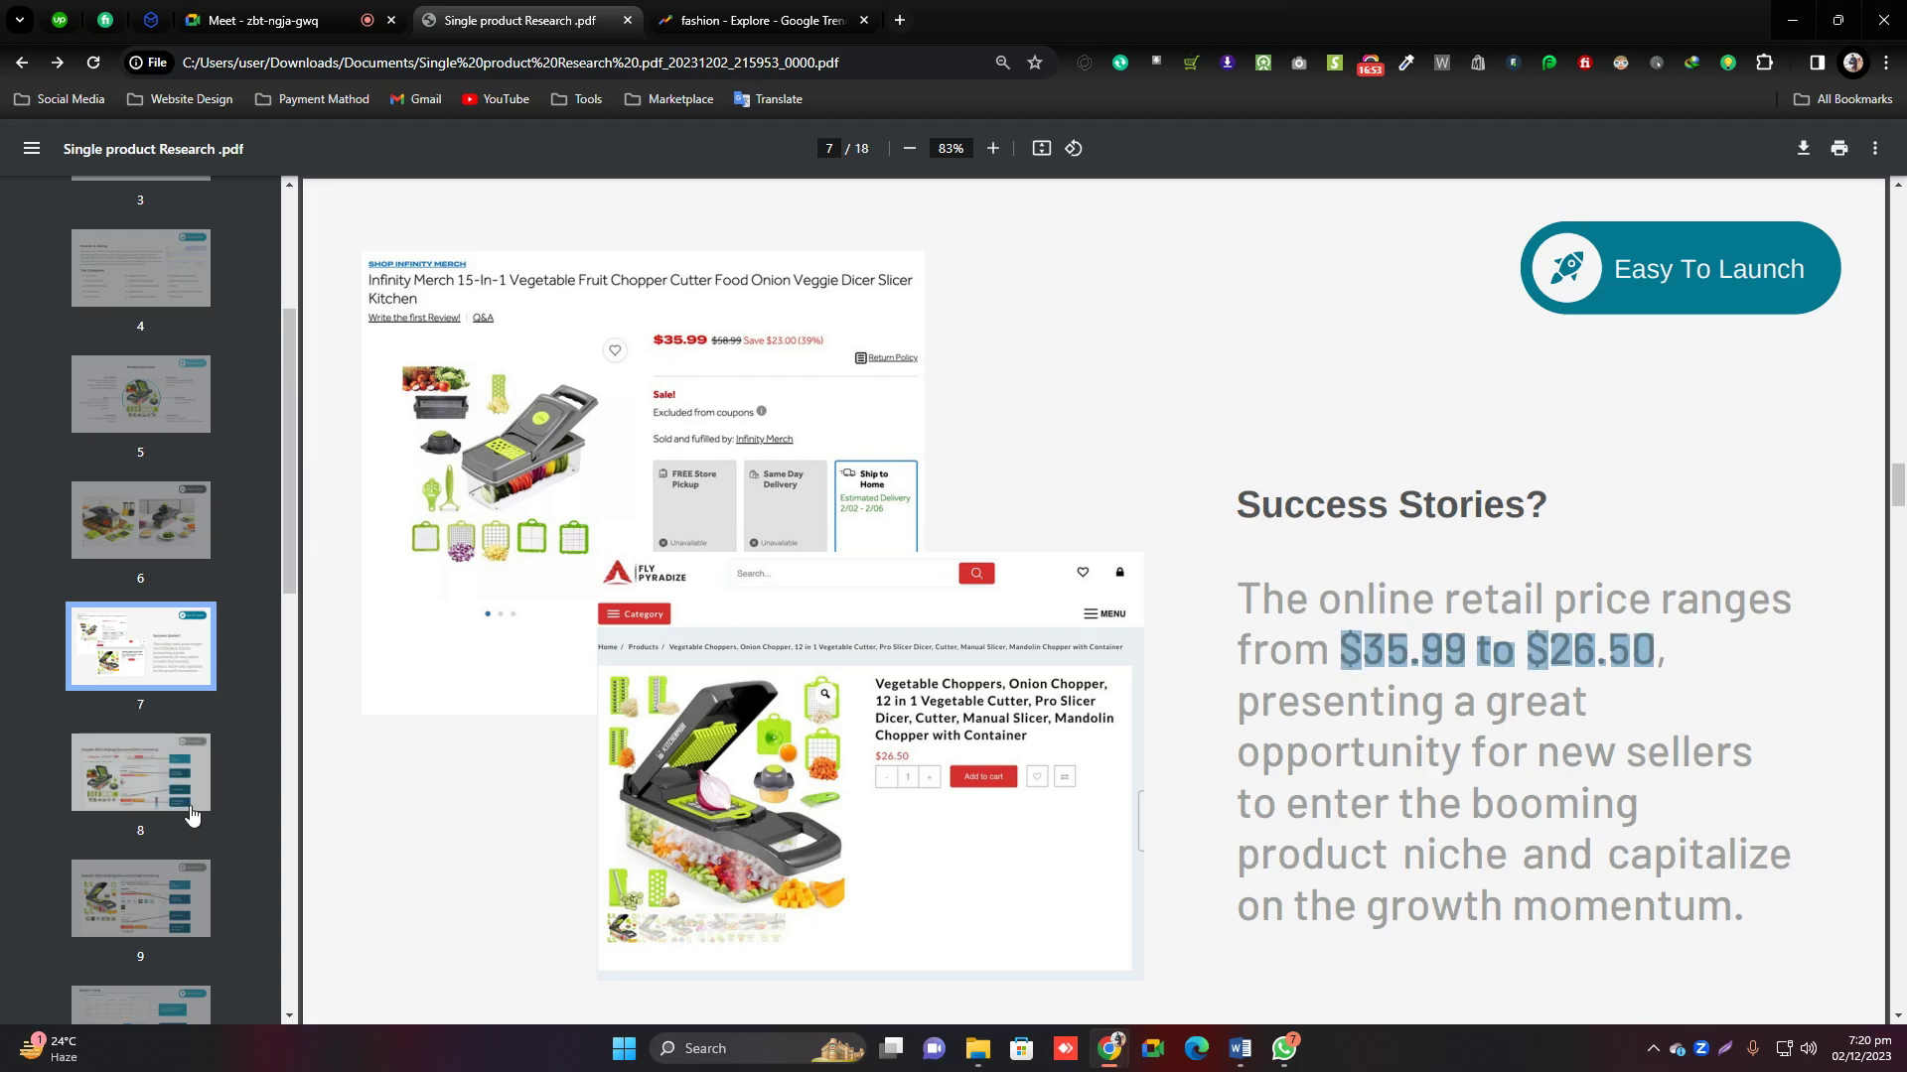
click(157, 786)
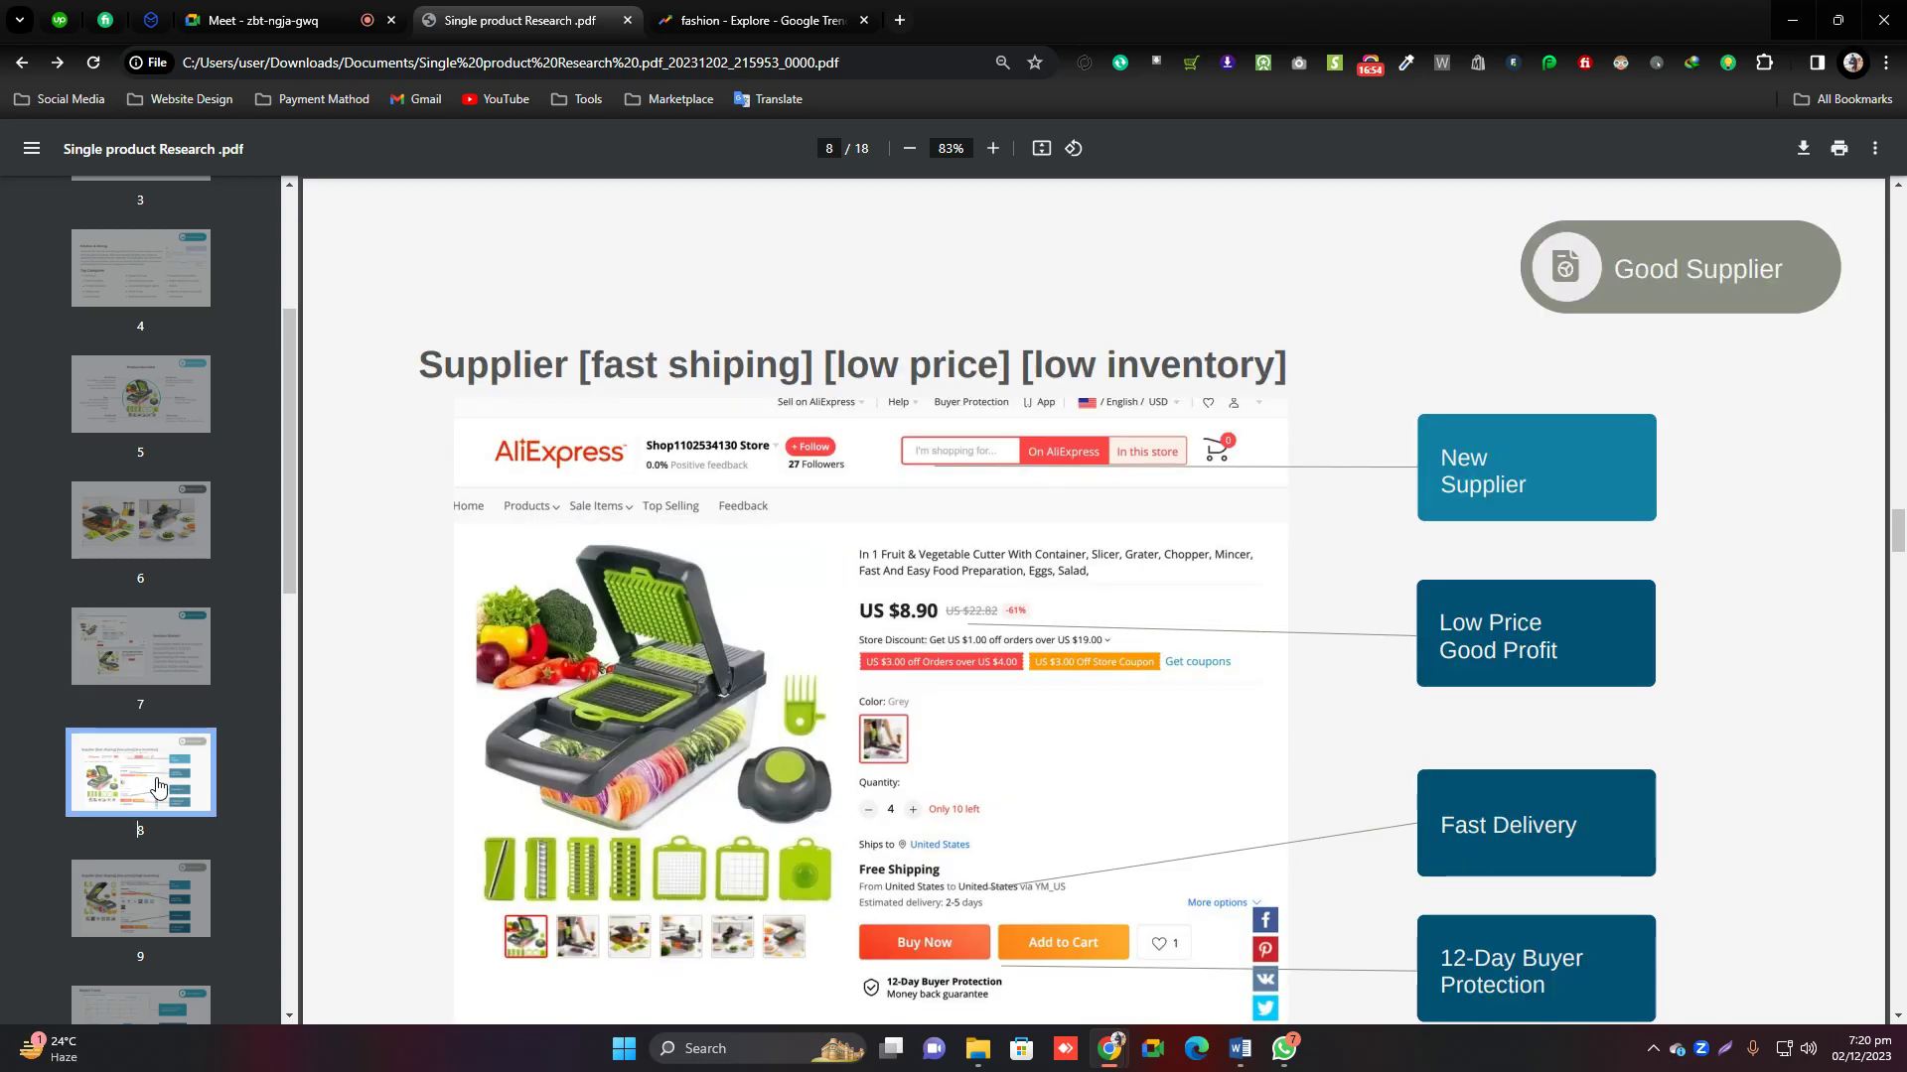
click(159, 661)
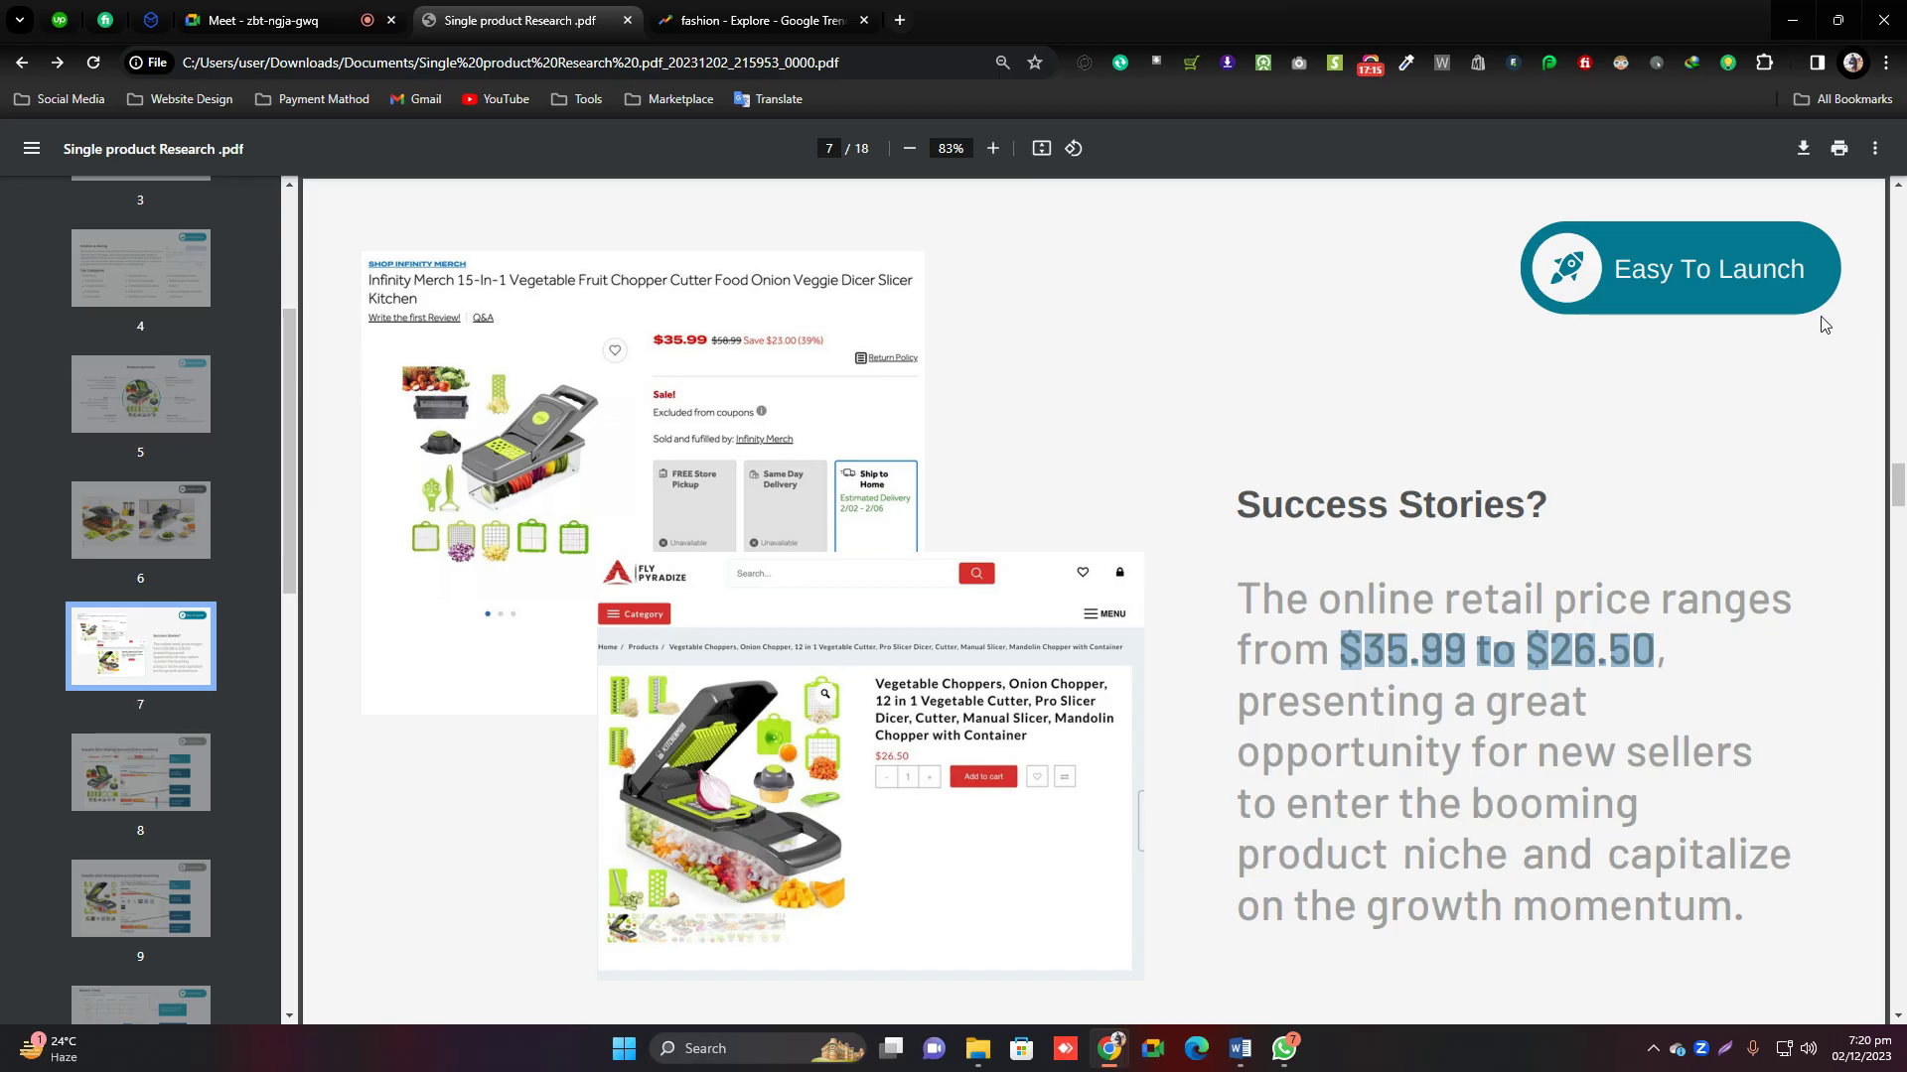
Examine the Good Supplier slide on page 8 with its AliExpress vegetable cutter listing, and dismiss the WhatsApp notification.
click(141, 772)
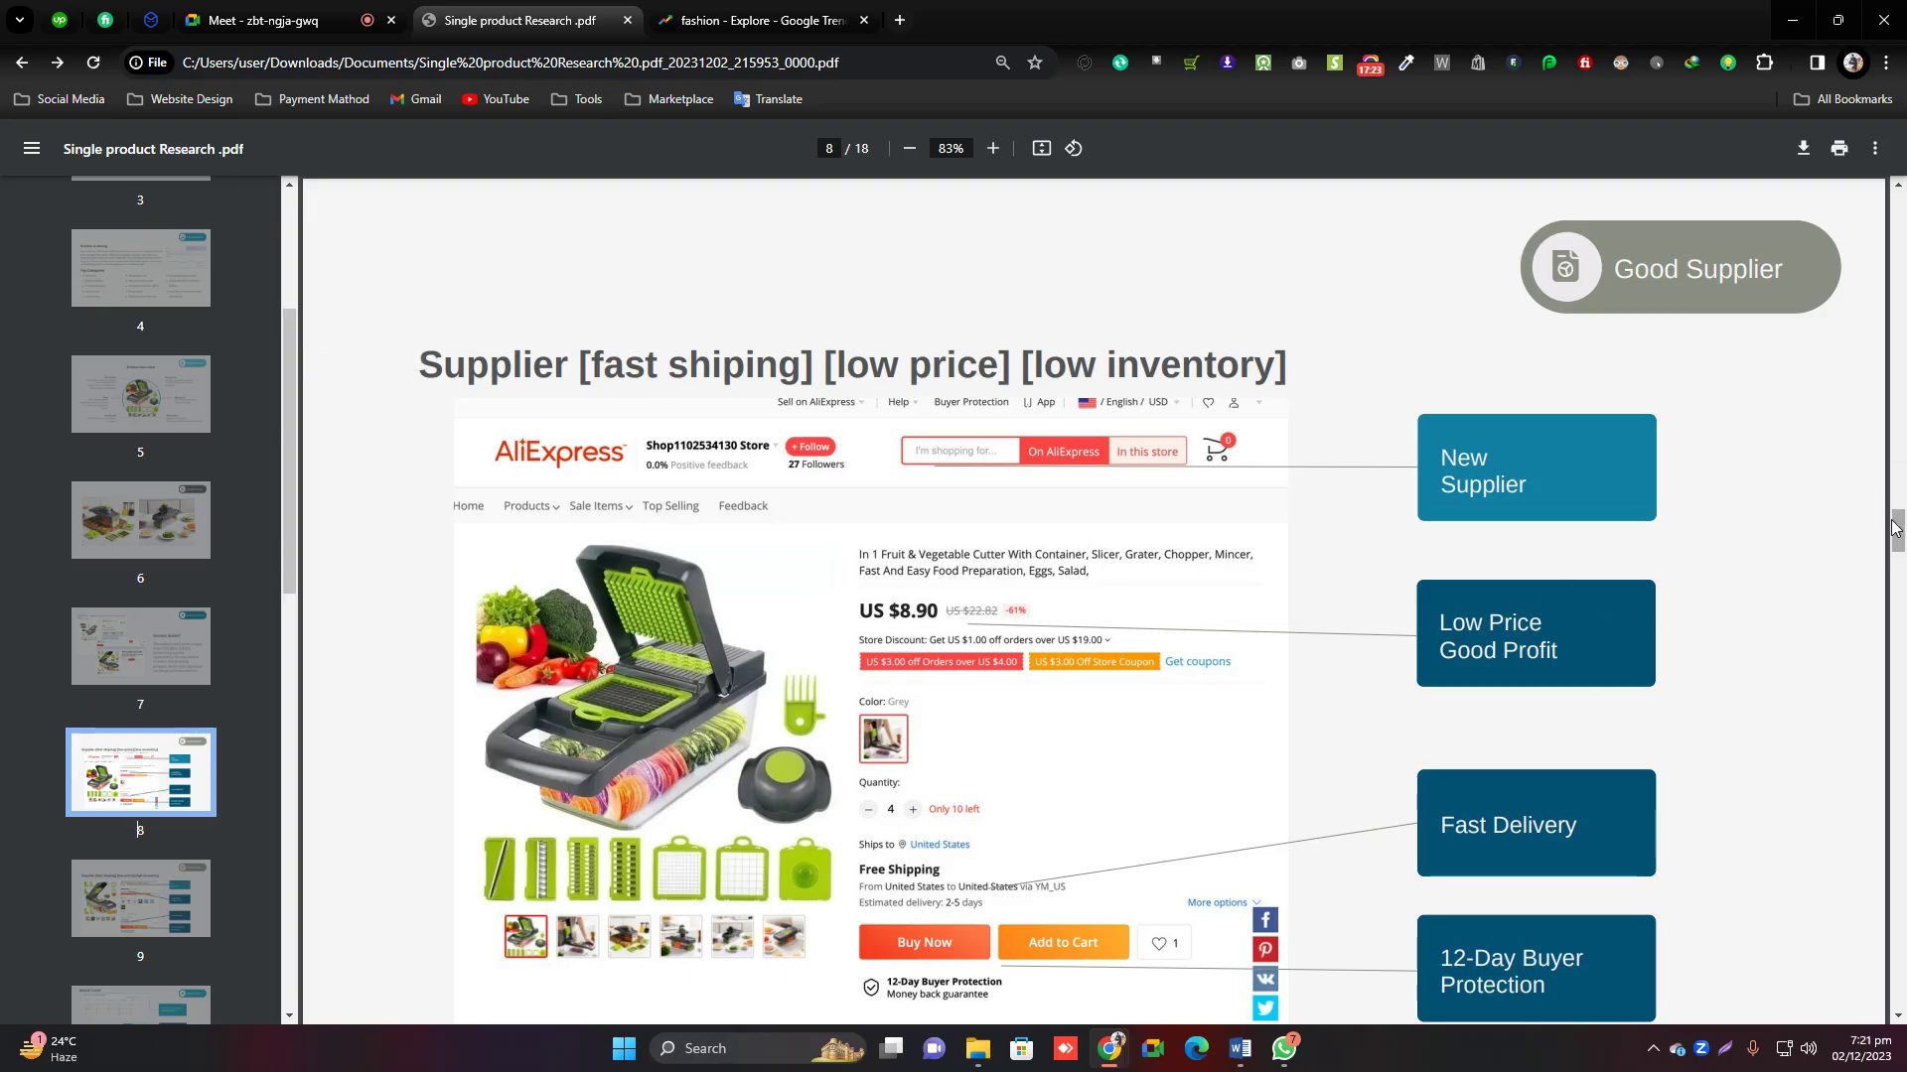
scroll(1900, 536, down, 1)
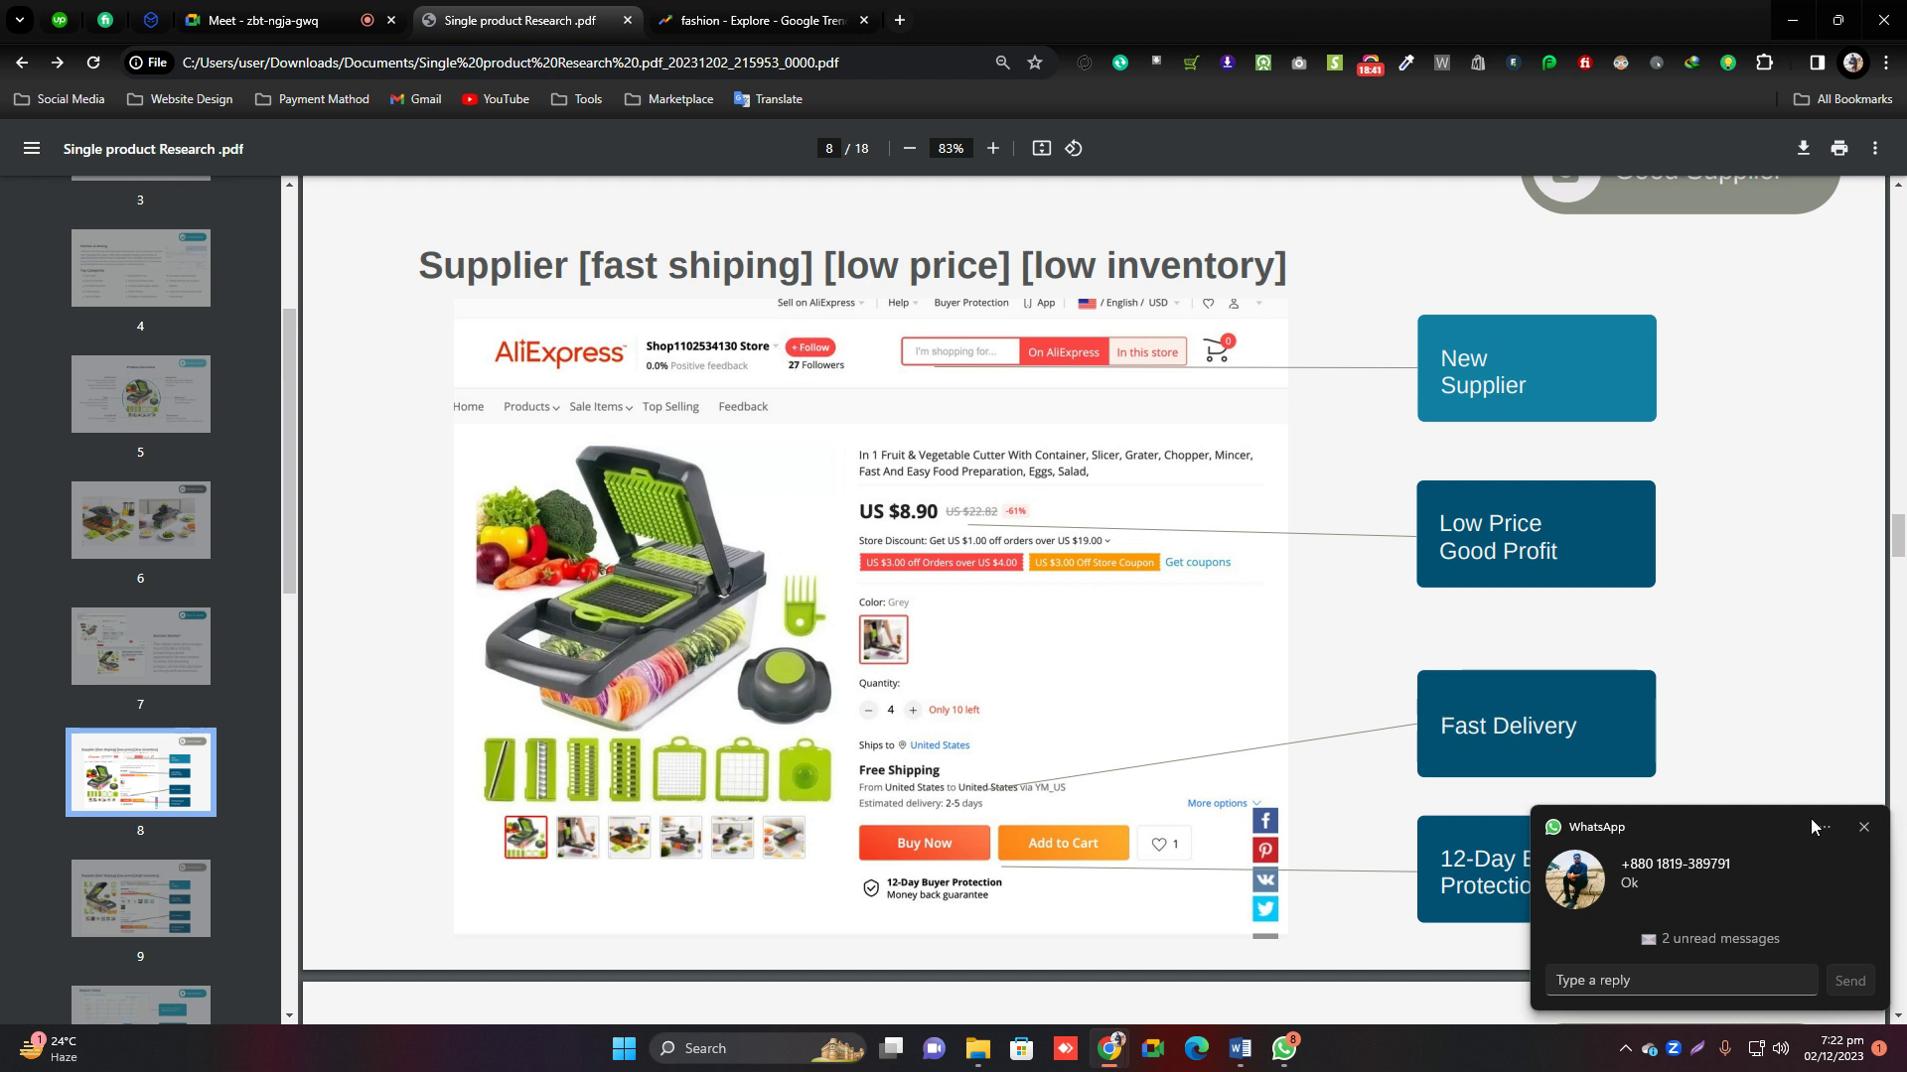
click(1863, 828)
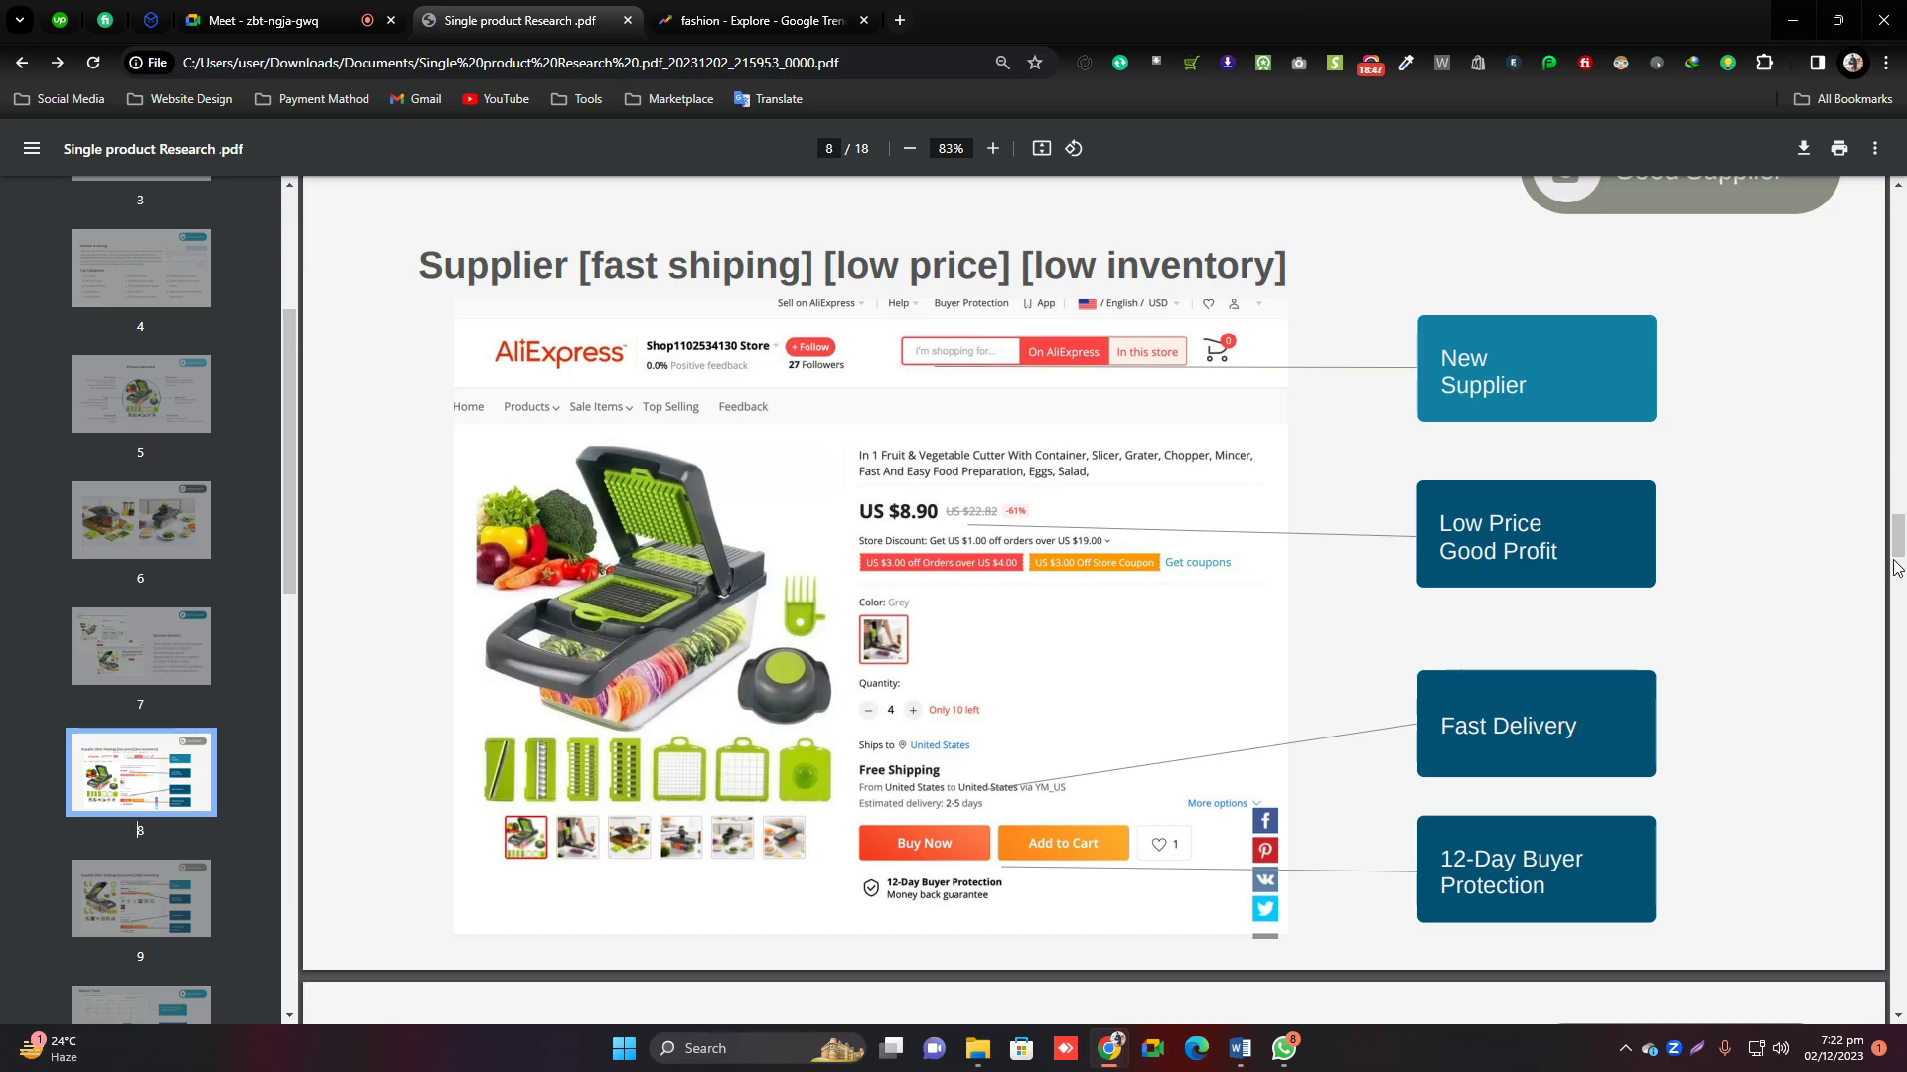
scroll(1897, 544, up, 1)
scroll(1898, 546, down, 1)
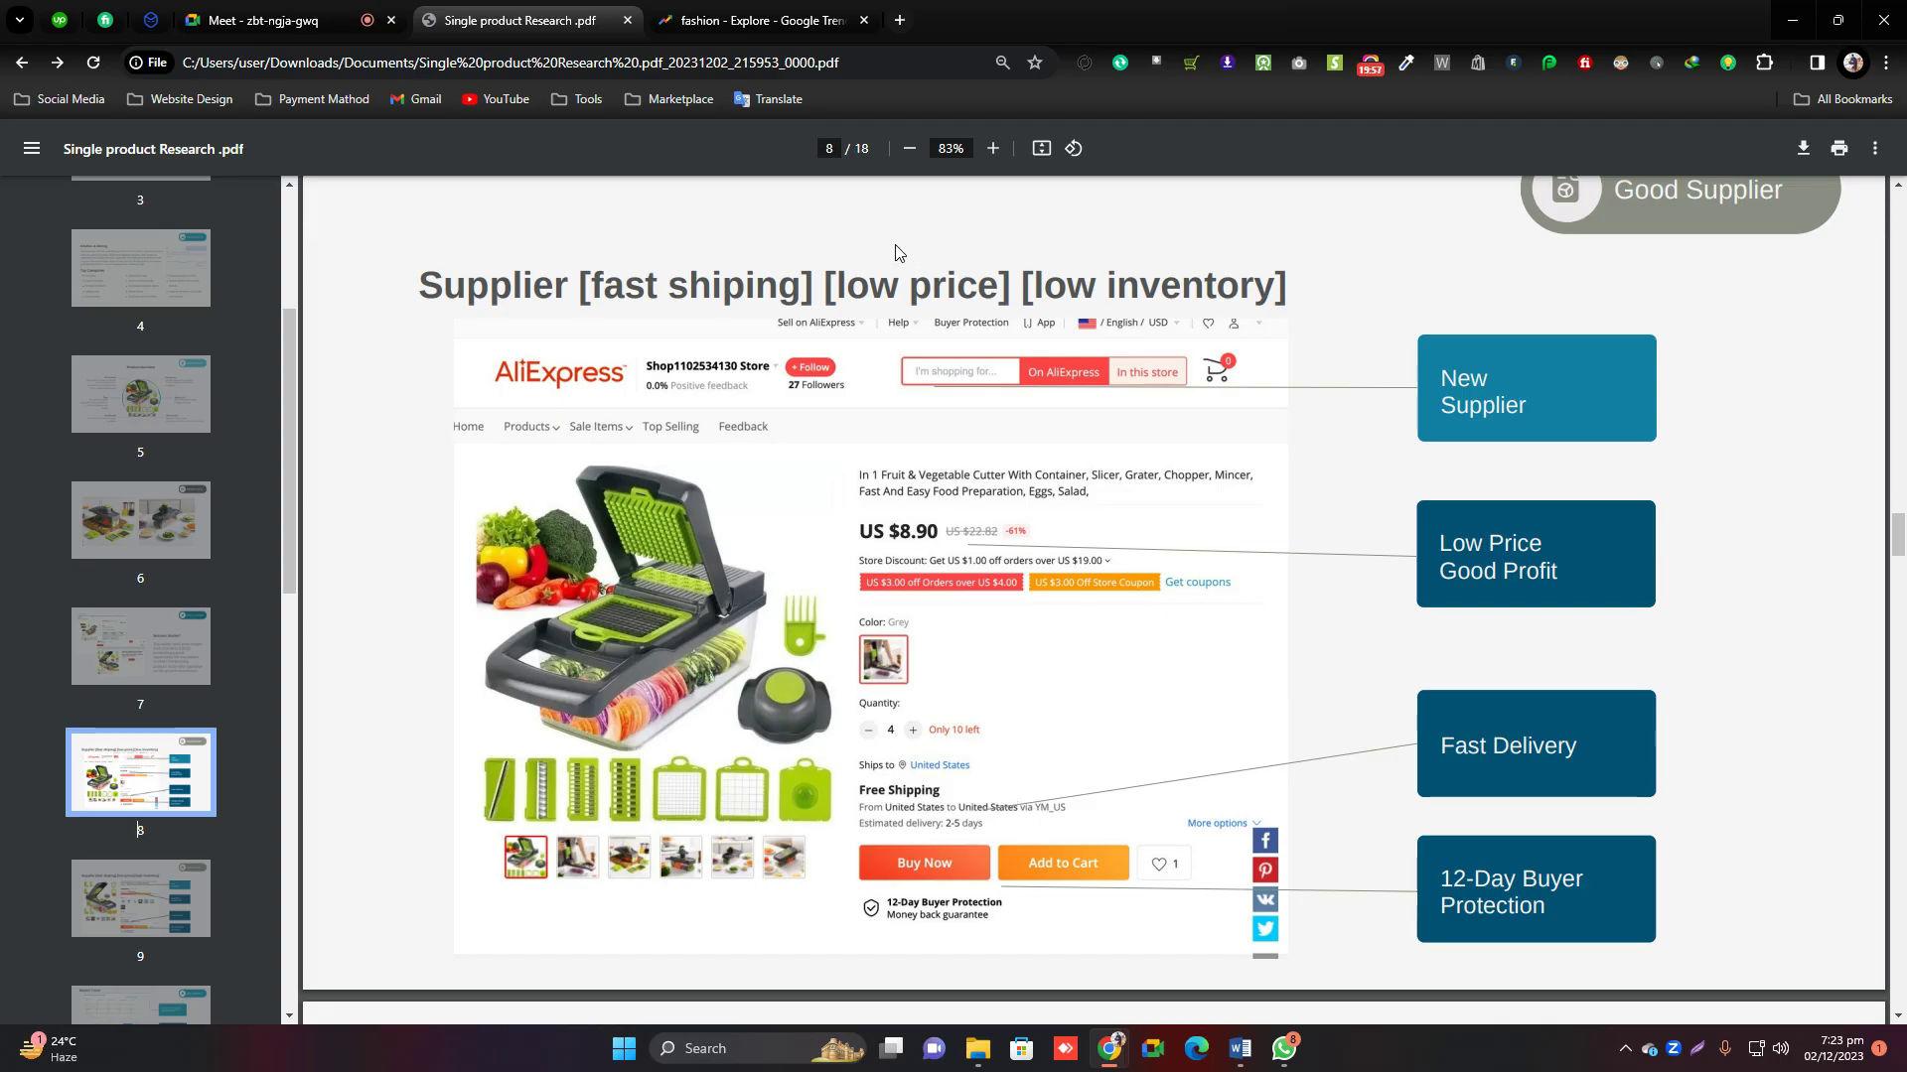
Open the bookmarked Shopify store list in a new browser tab.
click(908, 20)
click(174, 103)
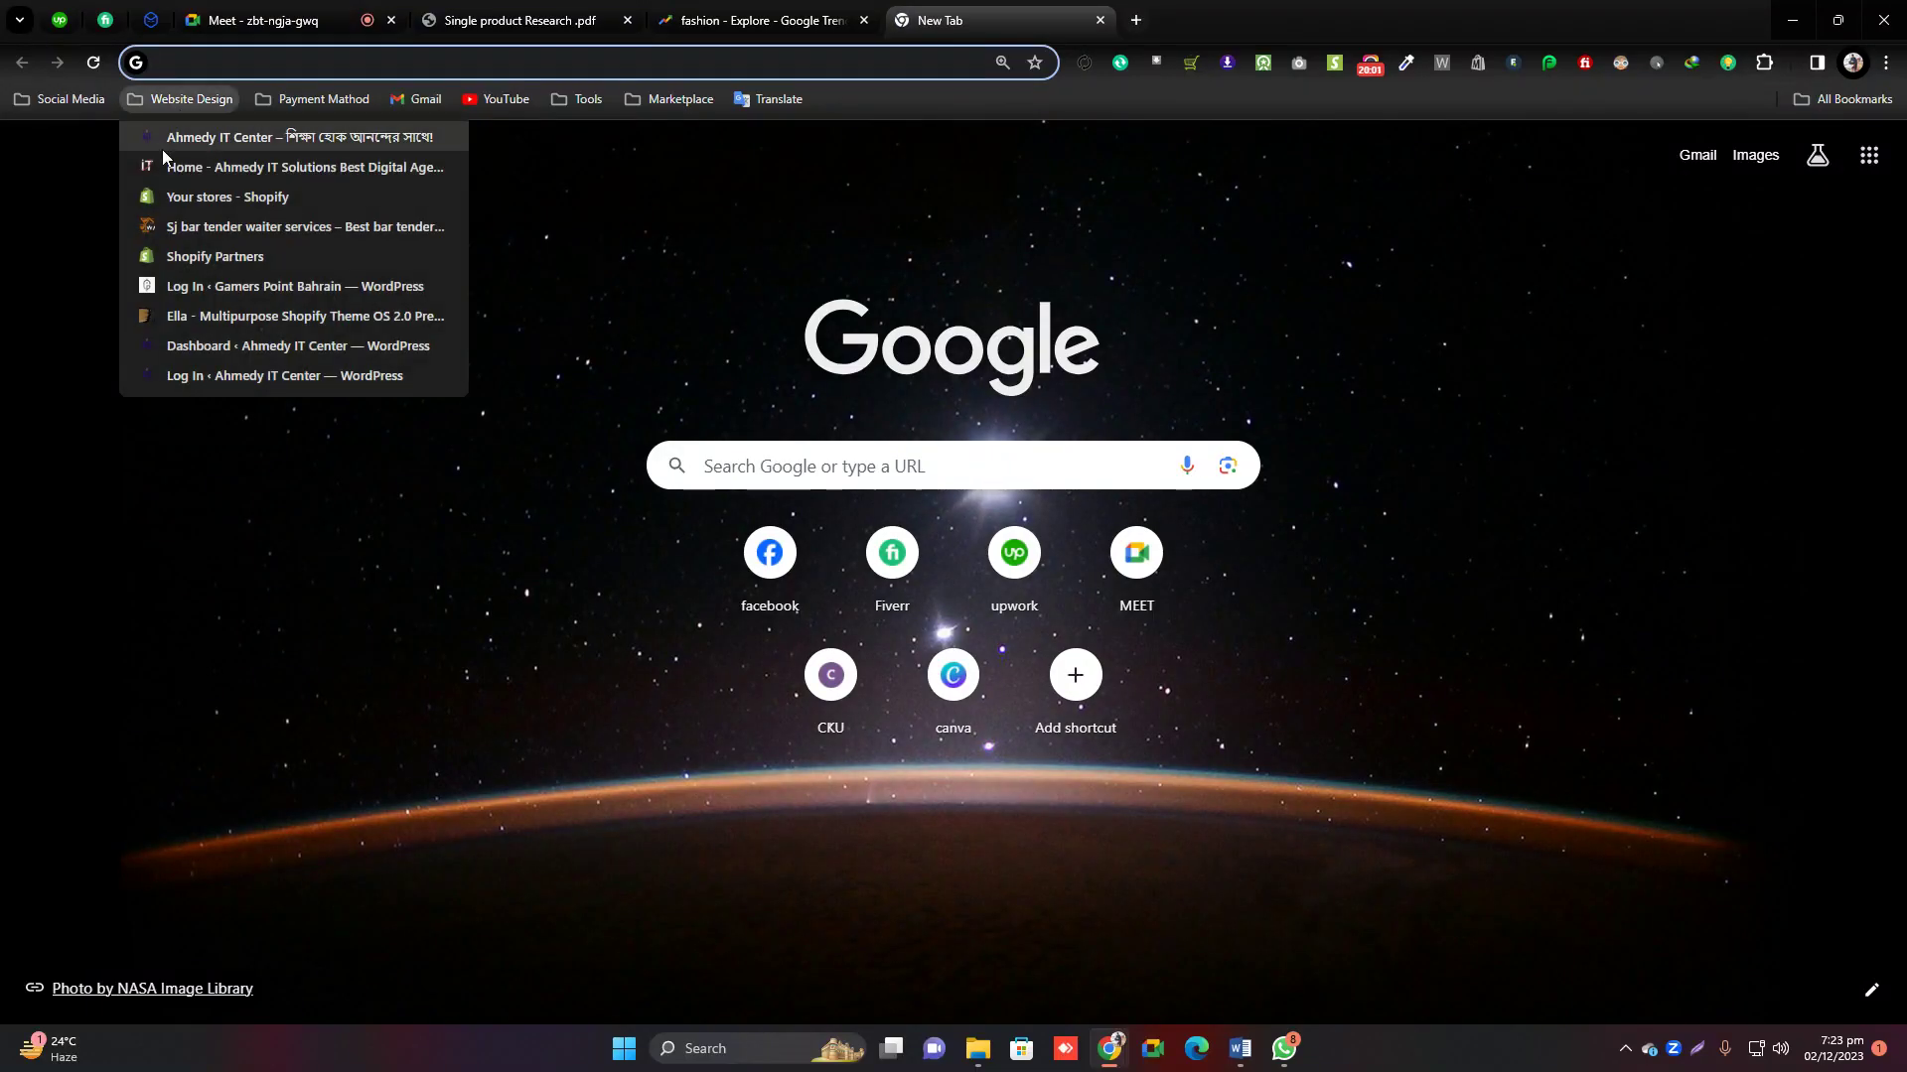
click(187, 197)
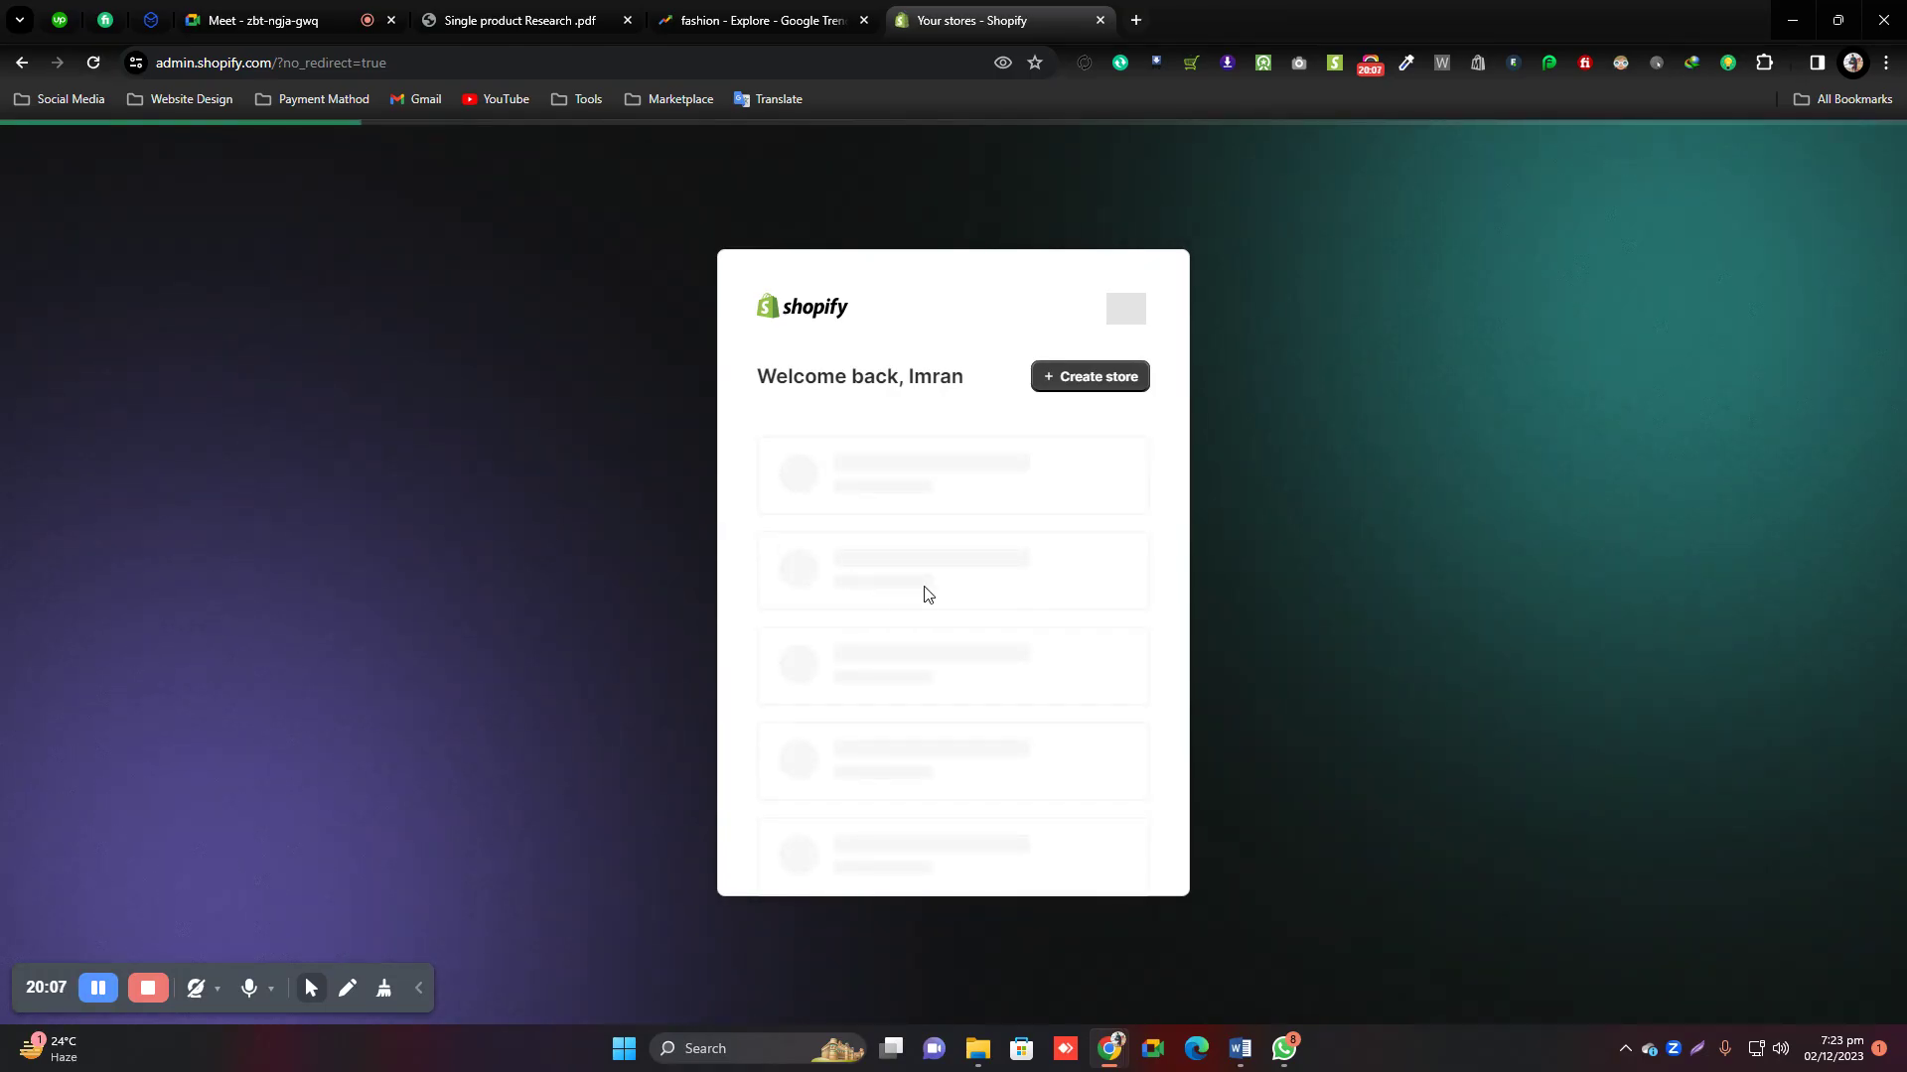
Look through the first two pages of active stores in the Shopify store list.
scroll(928, 608, down, 2)
click(995, 925)
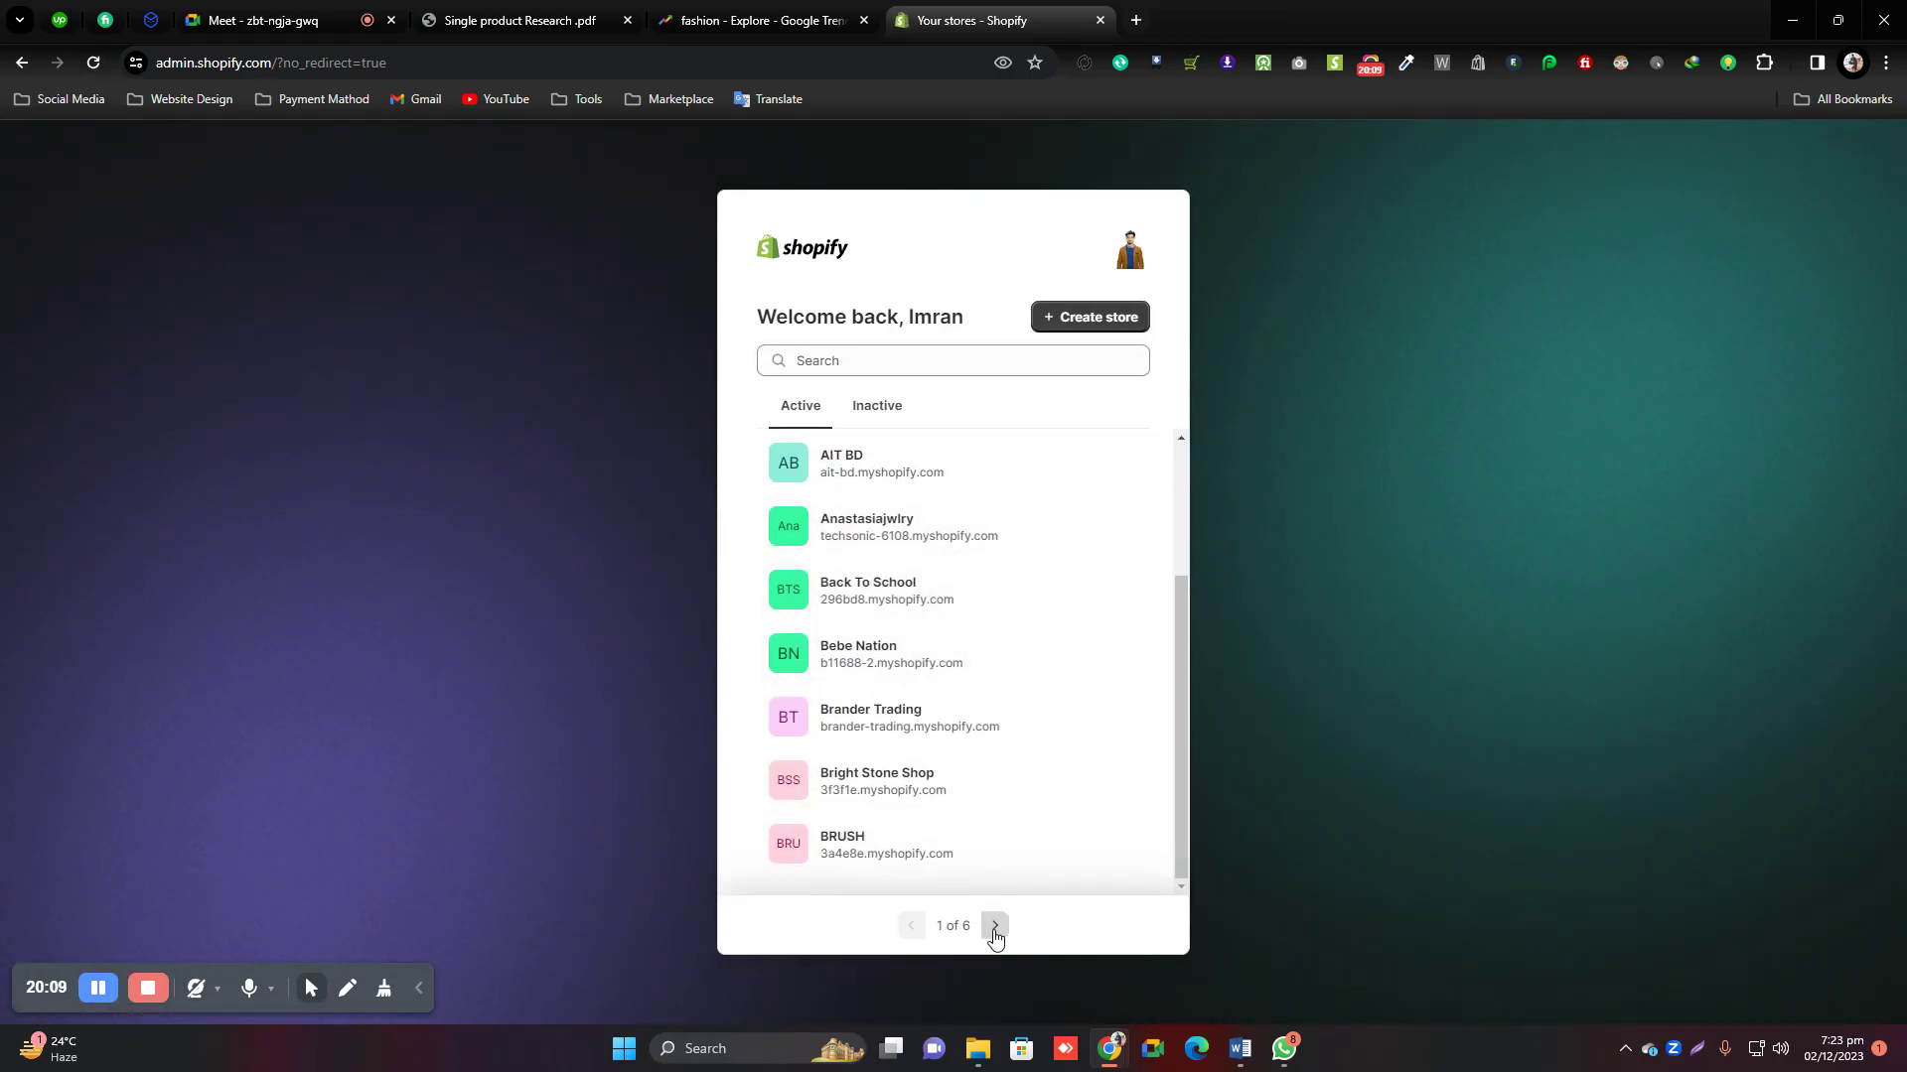
scroll(953, 713, down, 2)
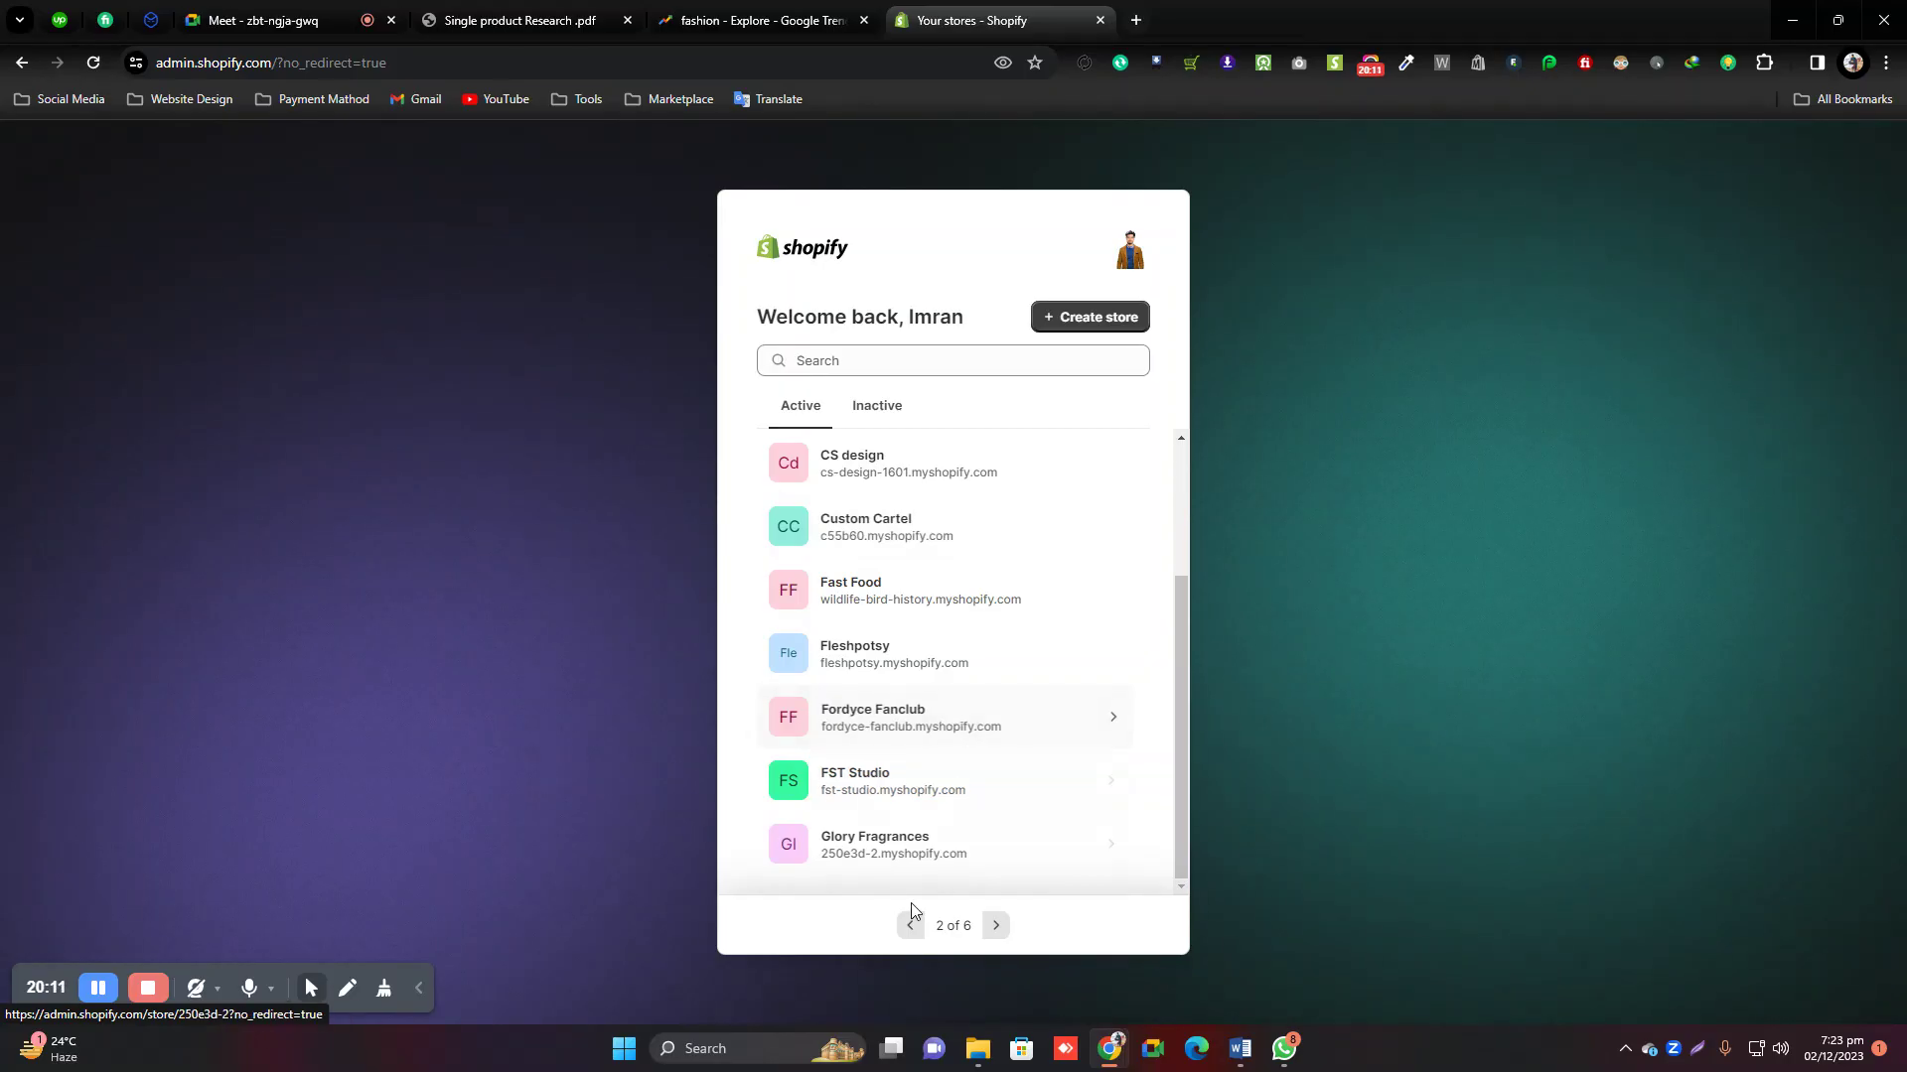
click(914, 934)
scroll(948, 863, down, 2)
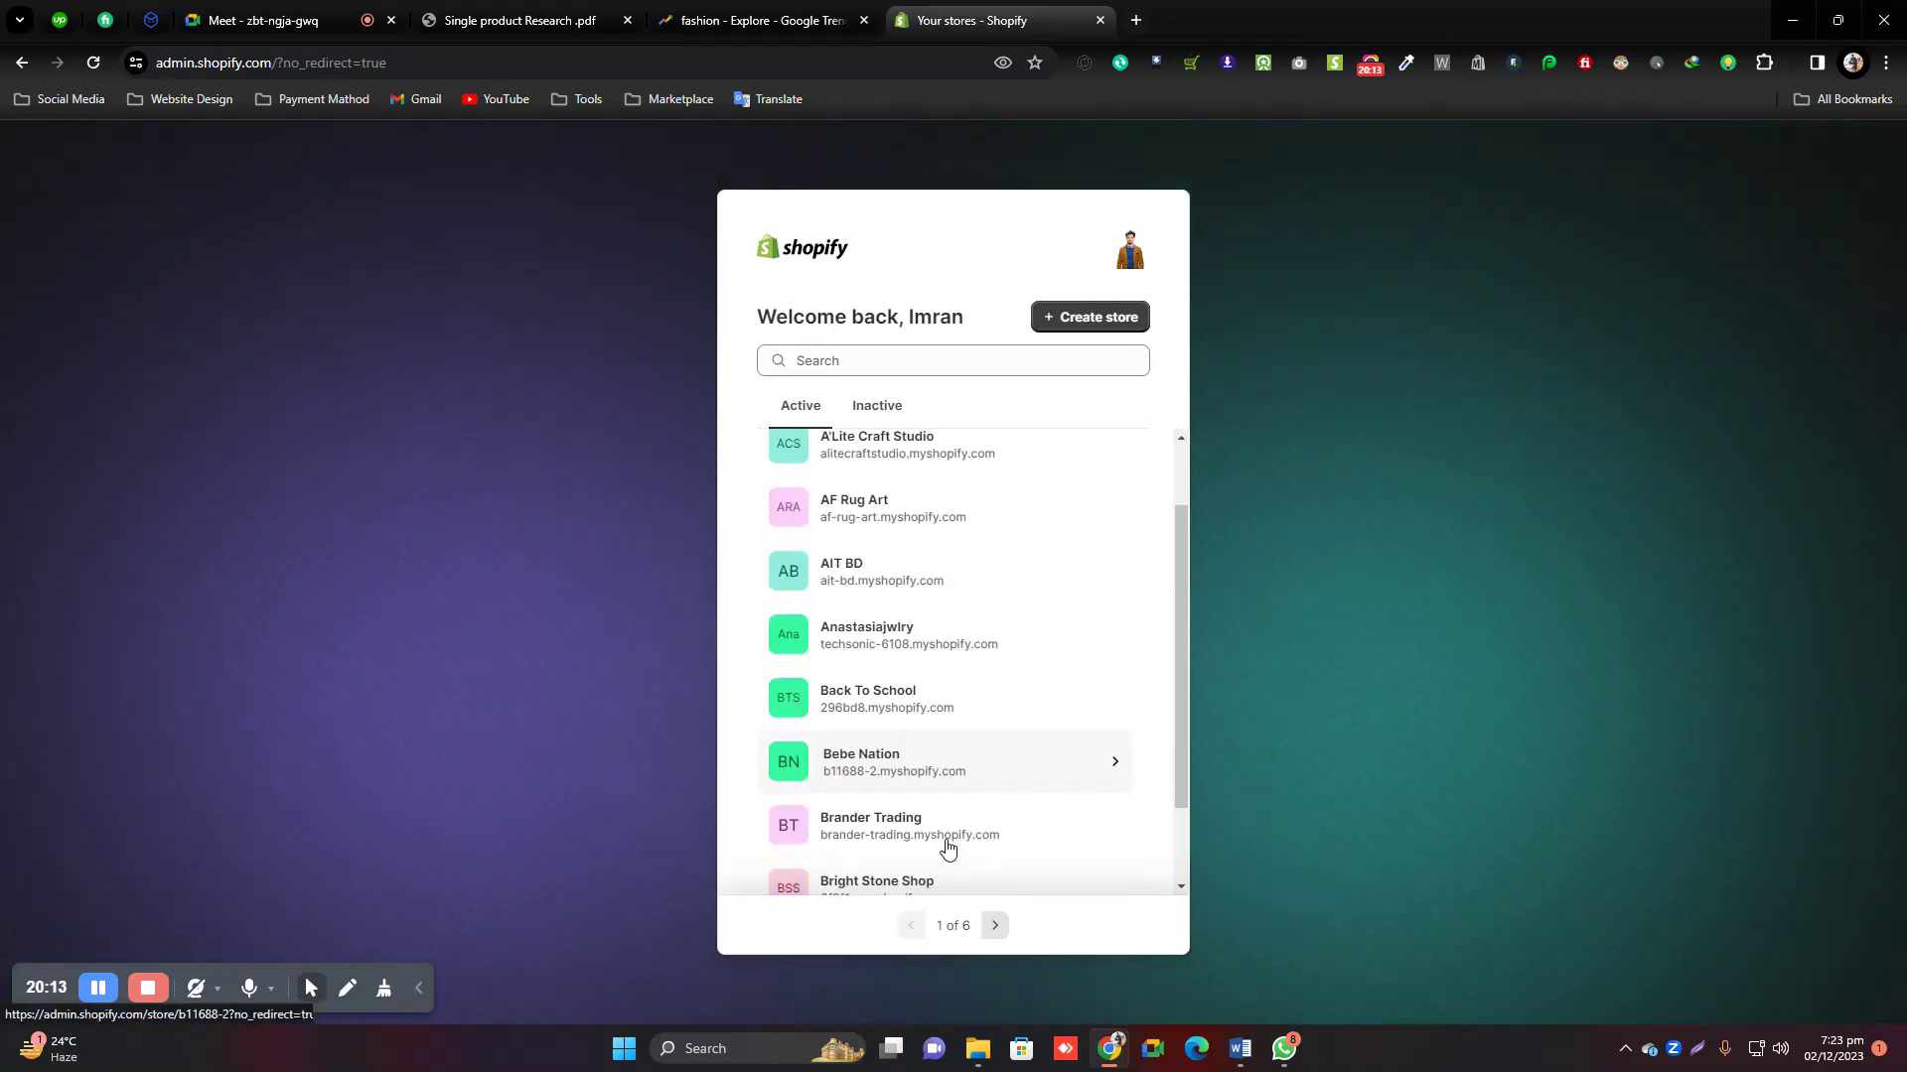
click(988, 933)
scroll(934, 740, down, 2)
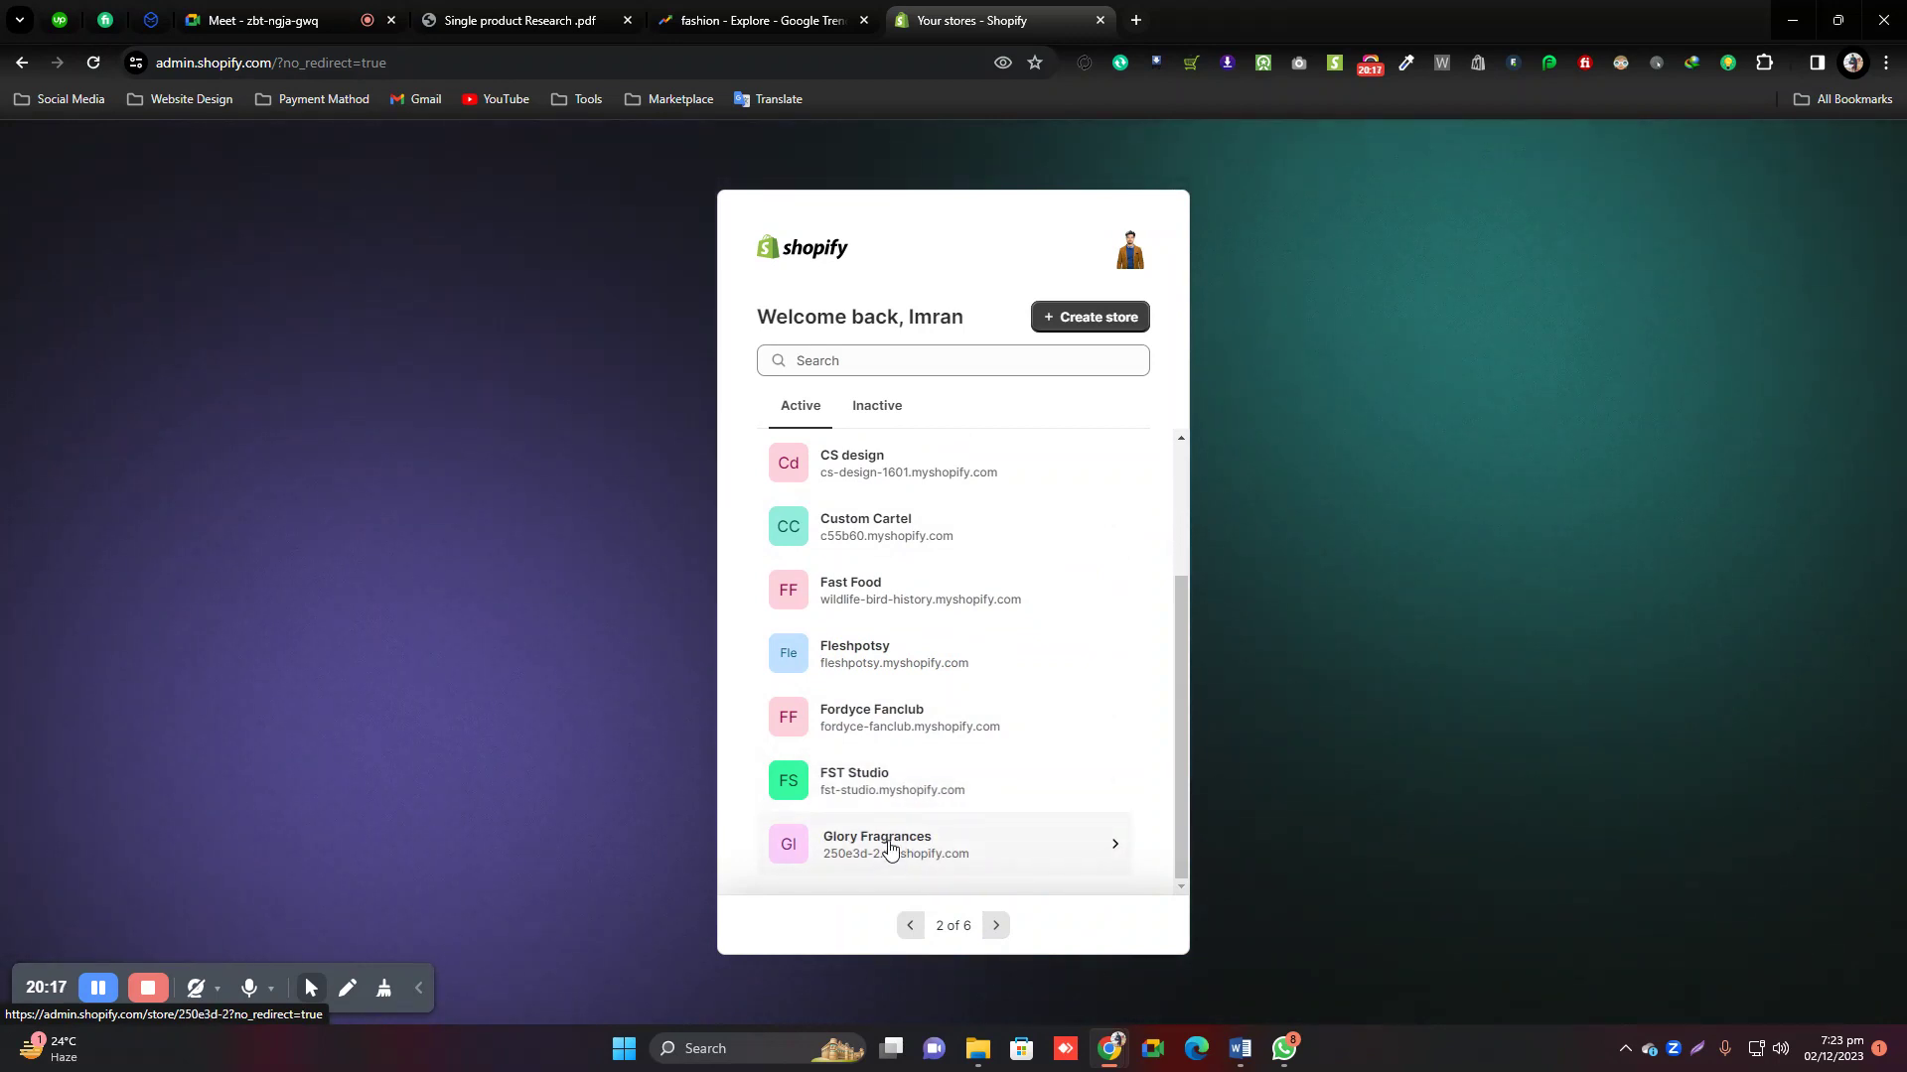
scroll(886, 873, up, 2)
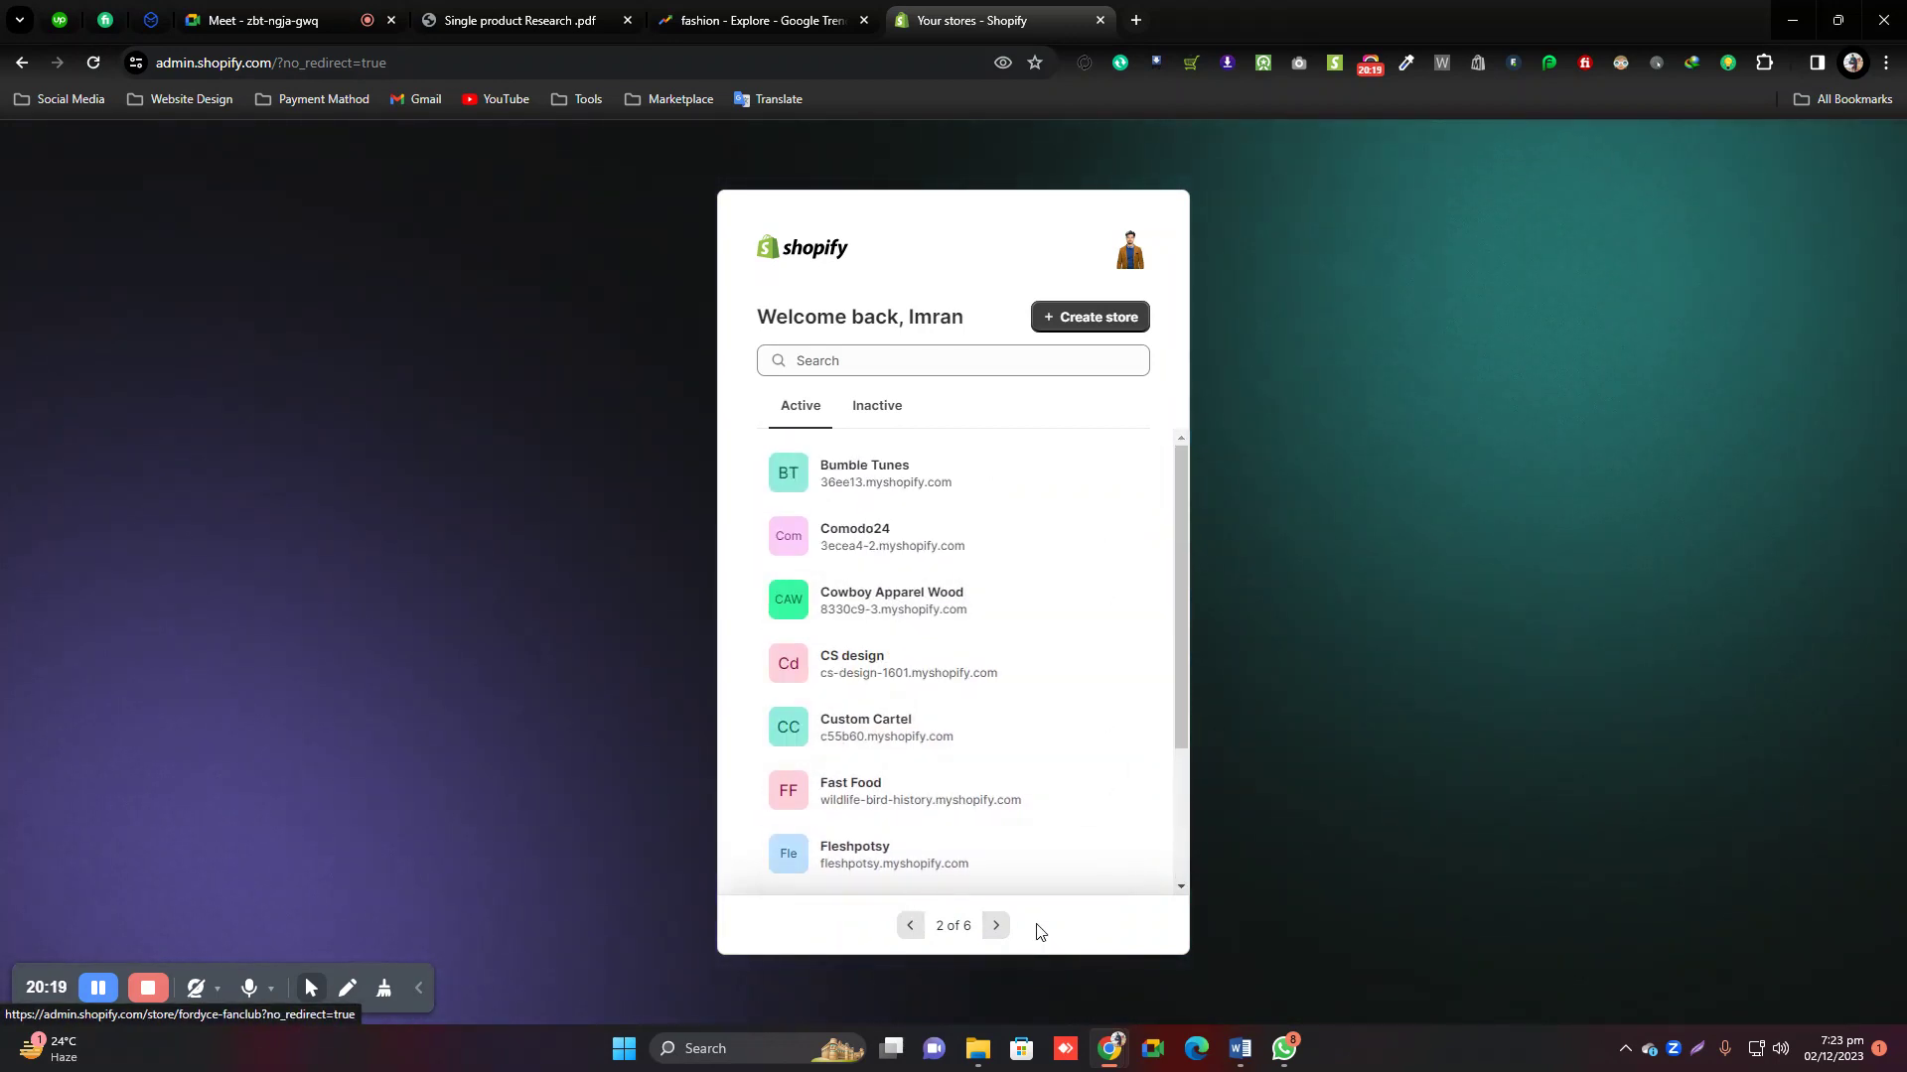
click(910, 915)
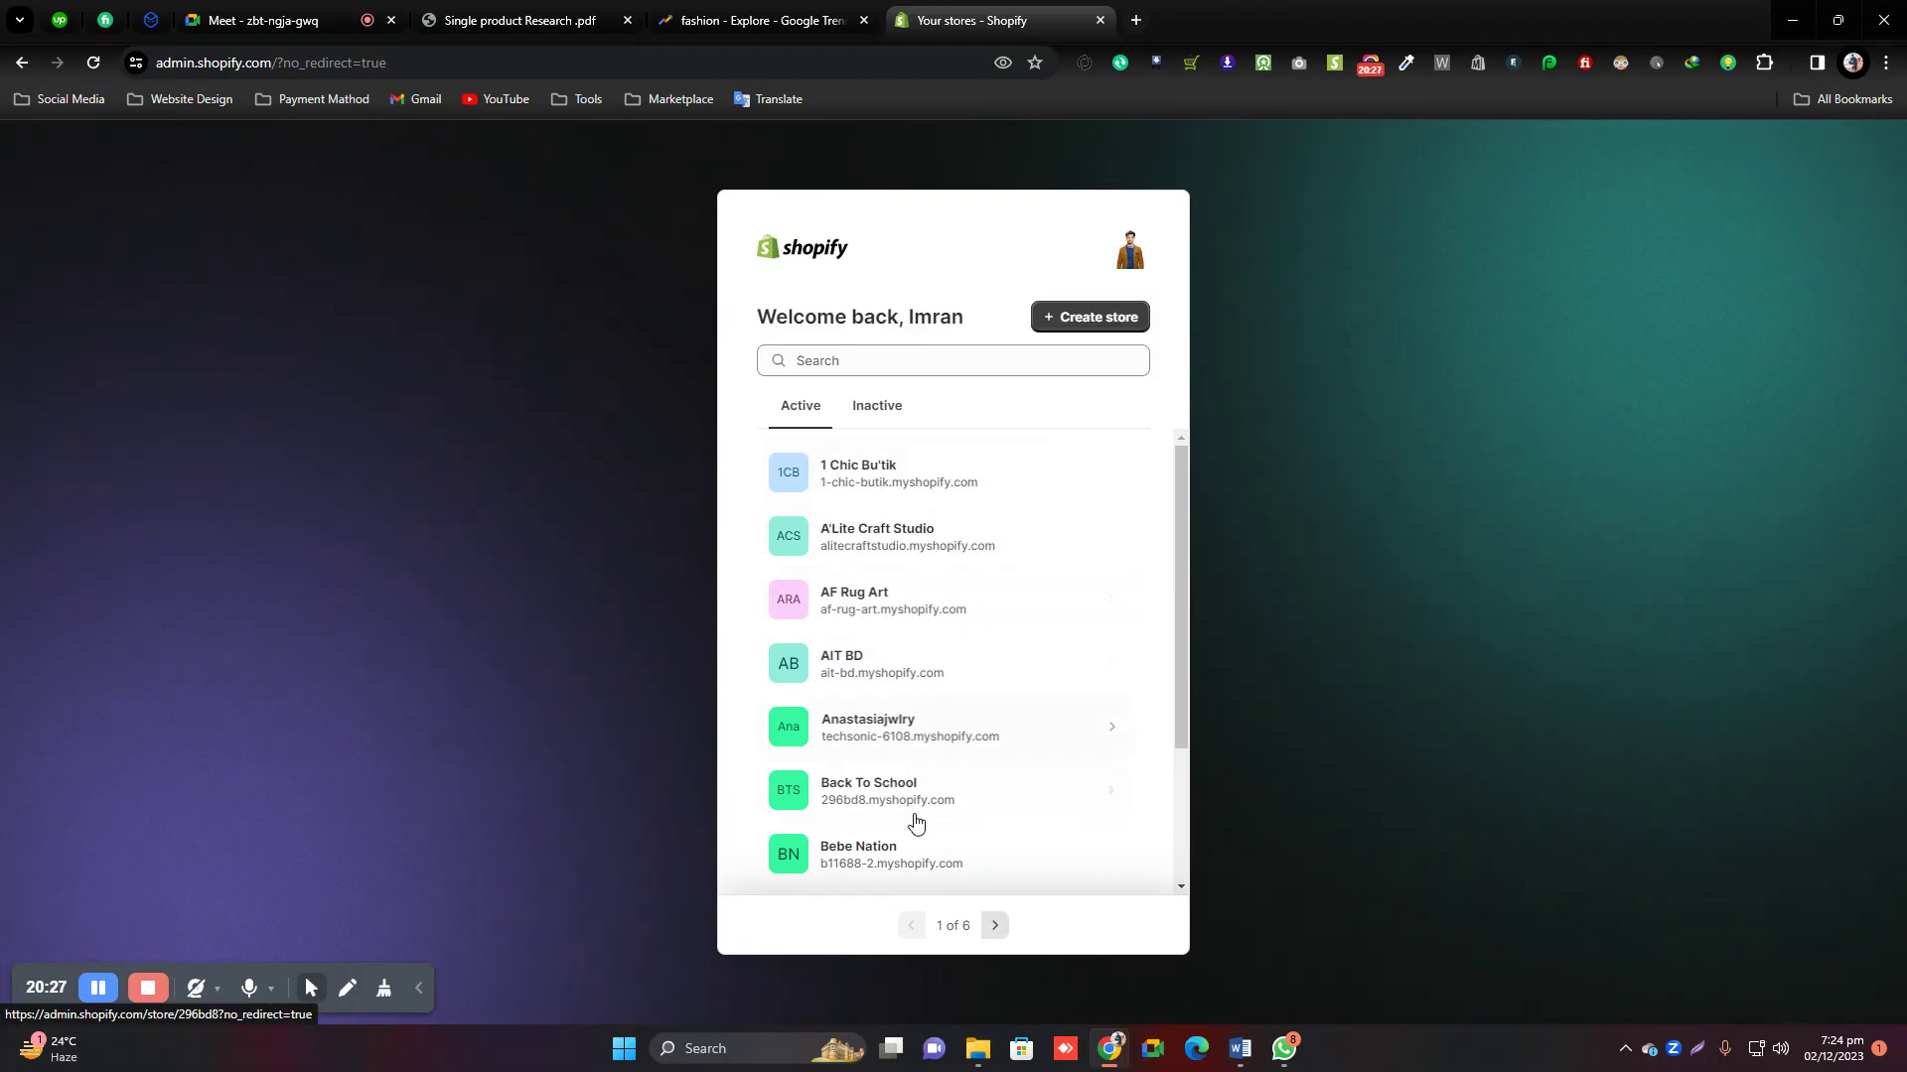
Find the Hydro-Tech store on page 3 of the active stores and open its admin.
scroll(914, 825, down, 2)
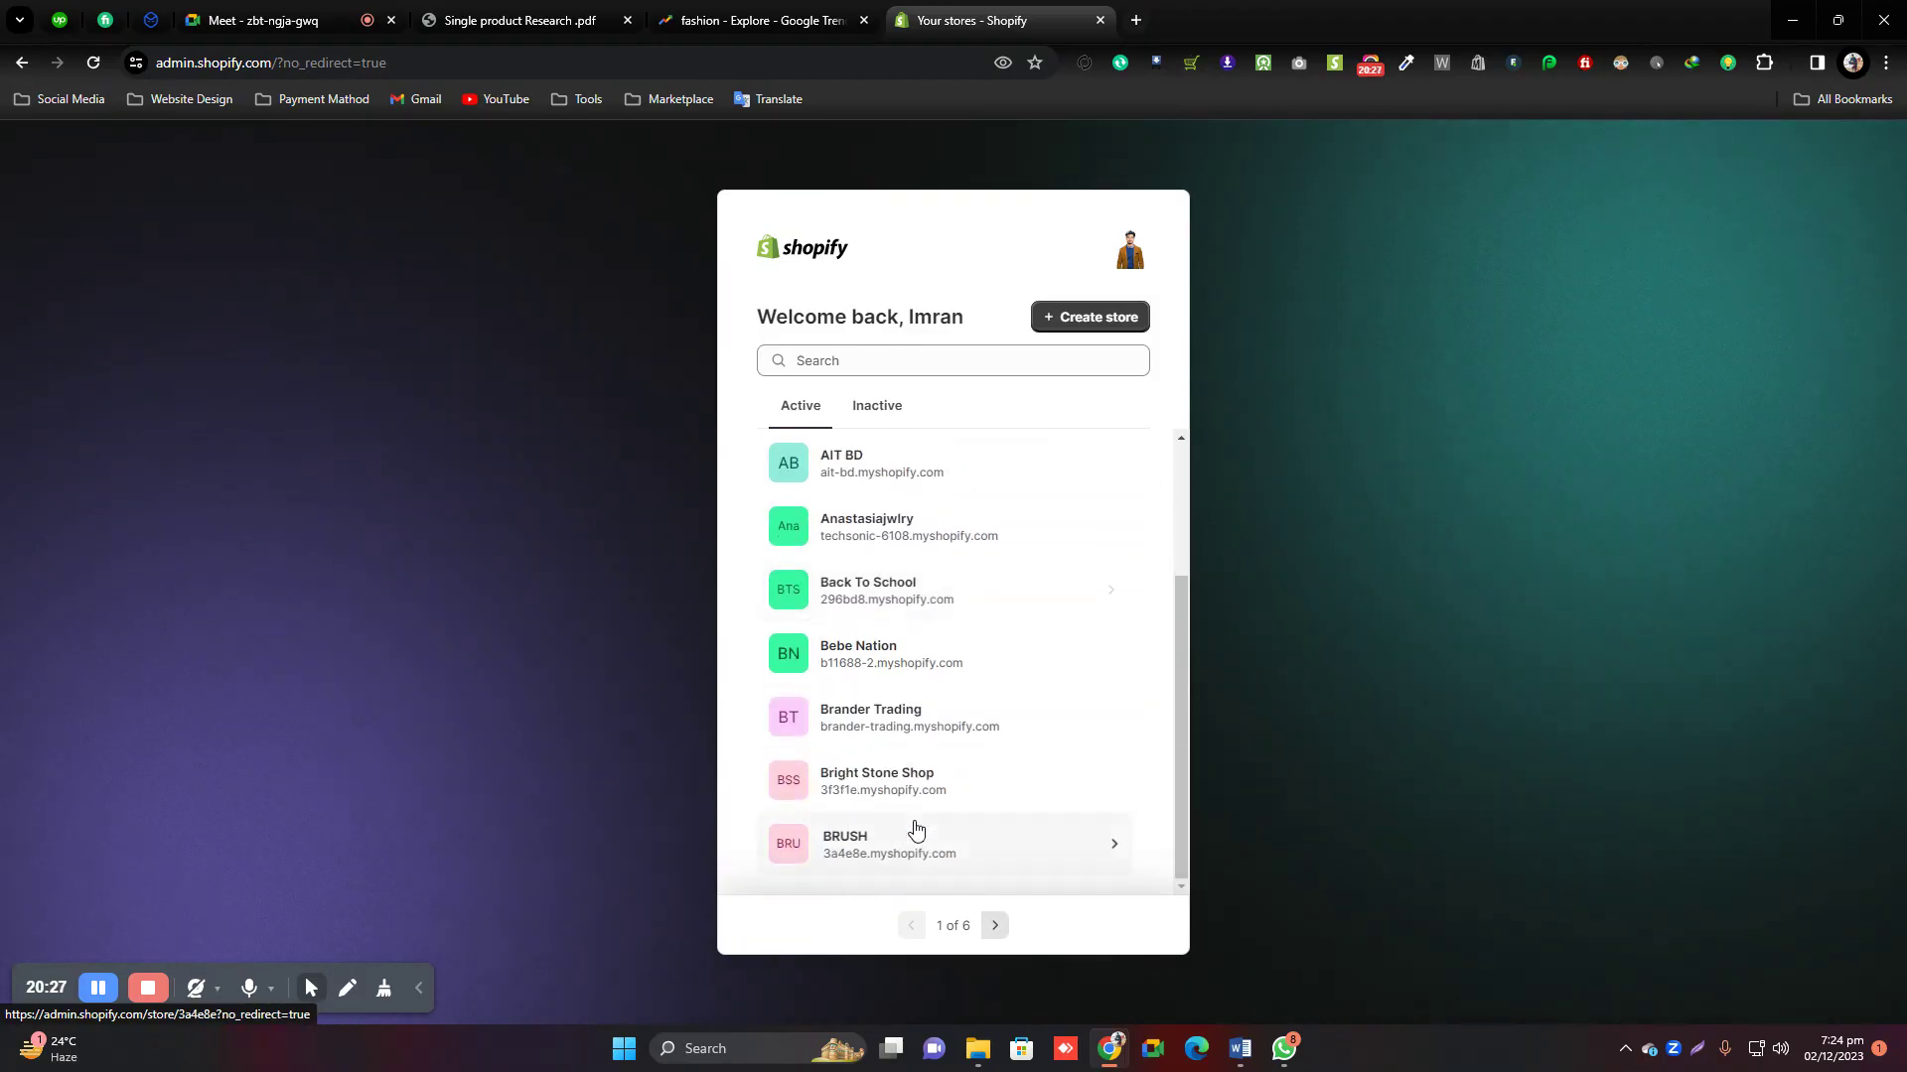
click(994, 925)
click(994, 925)
scroll(934, 695, down, 2)
scroll(930, 685, up, 2)
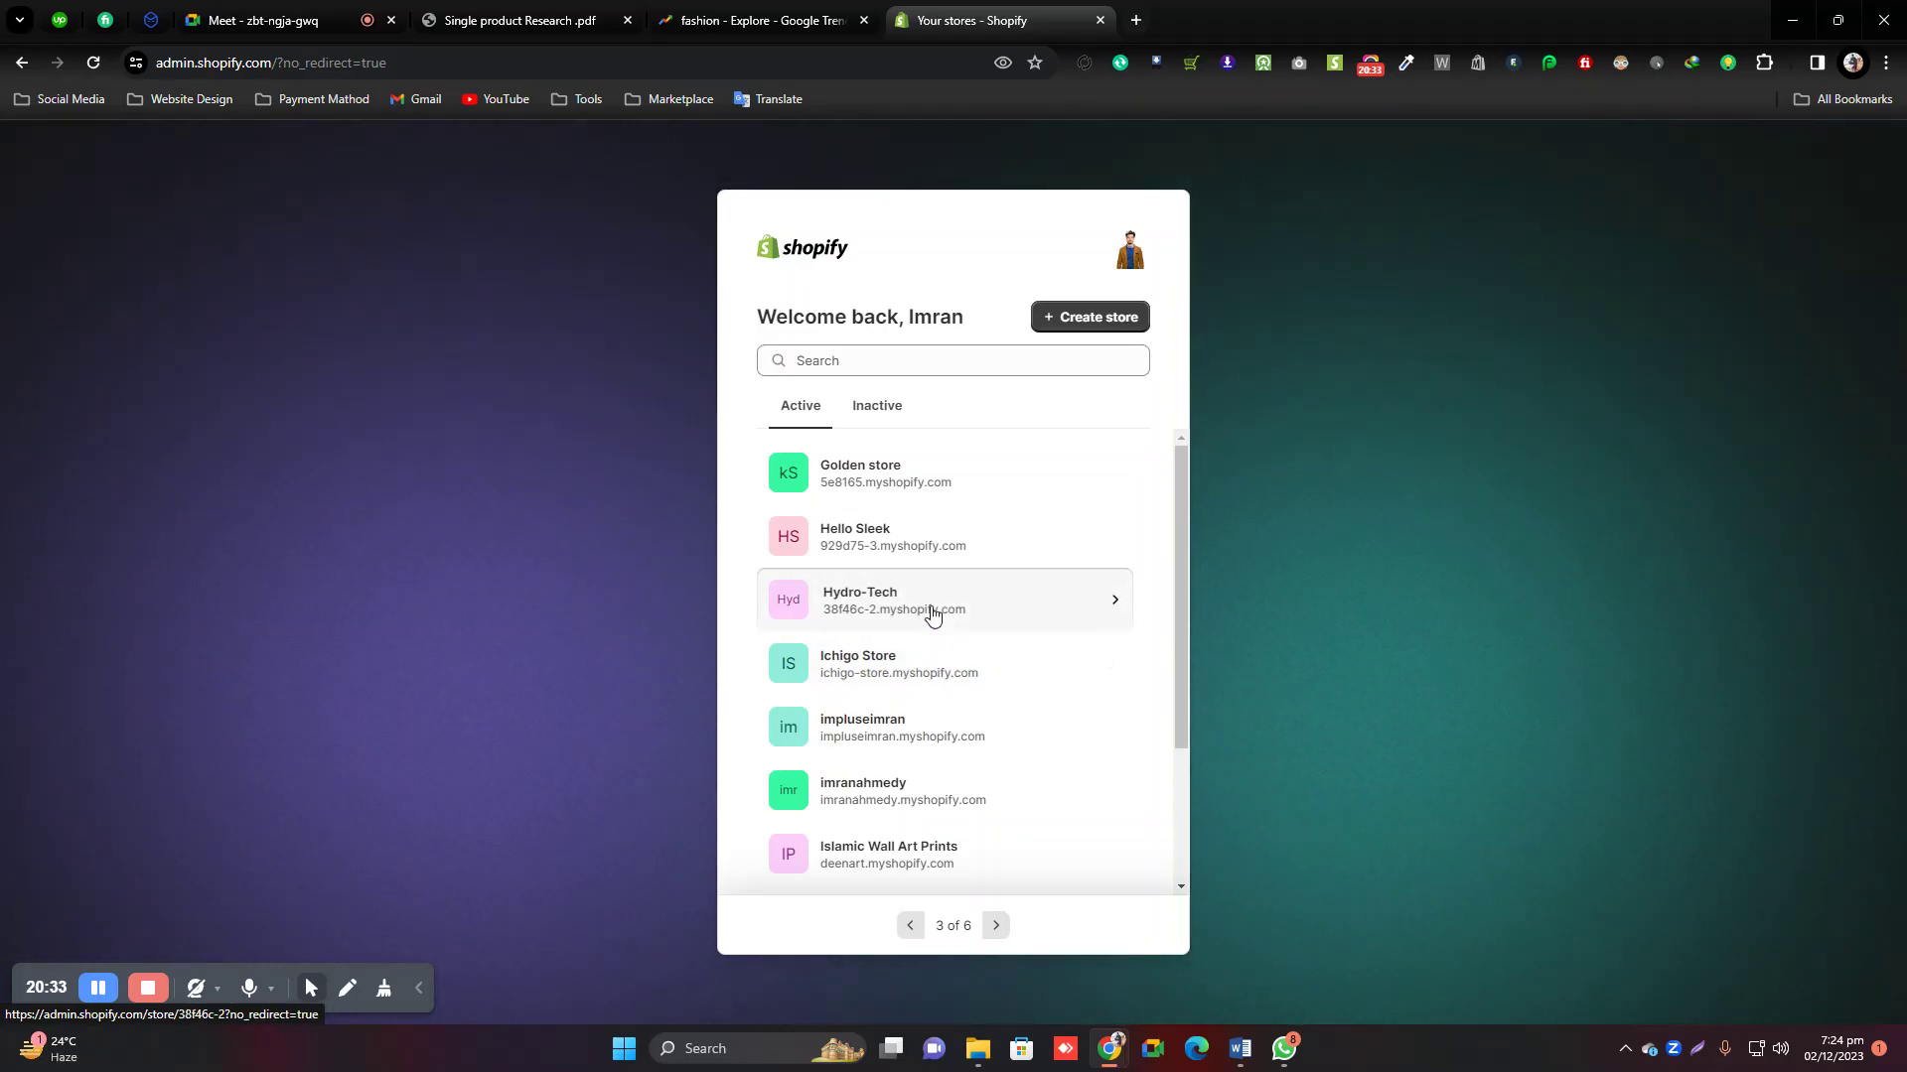
click(932, 616)
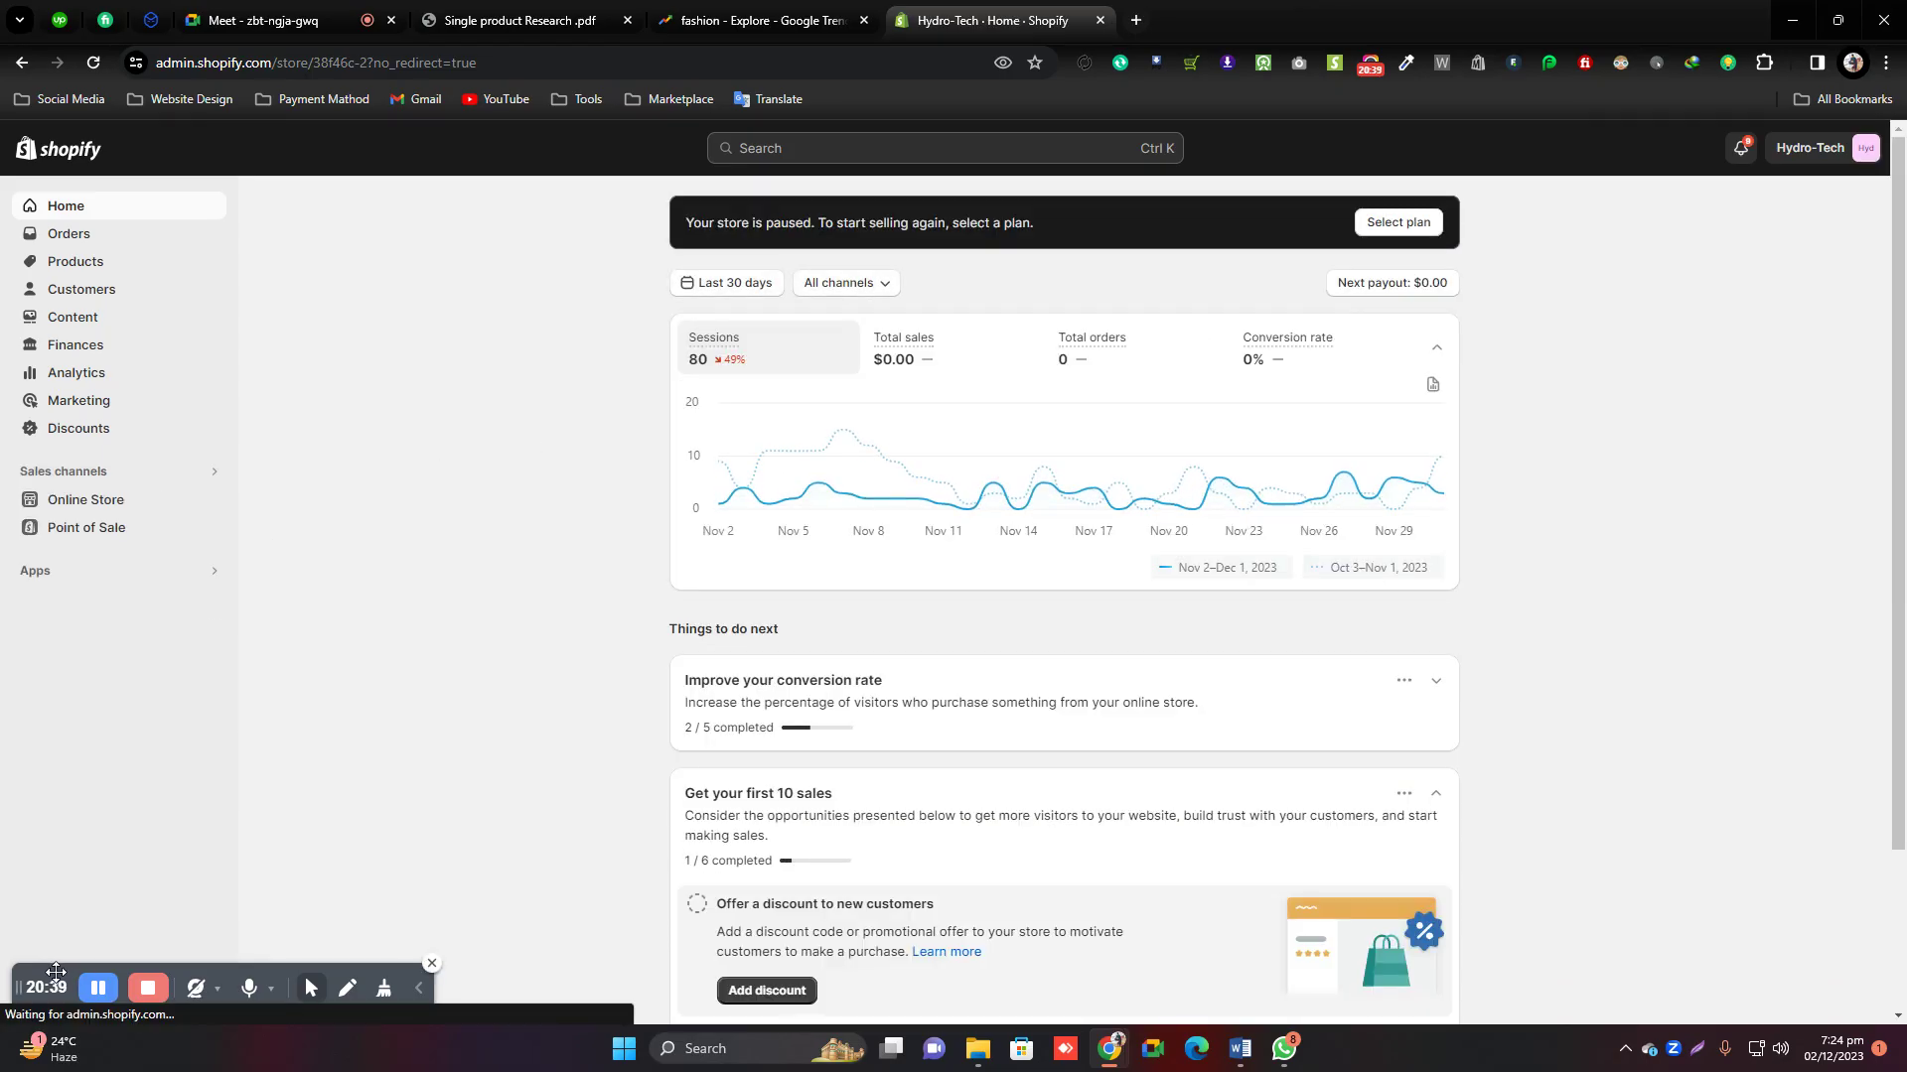
drag(50, 980, 187, 969)
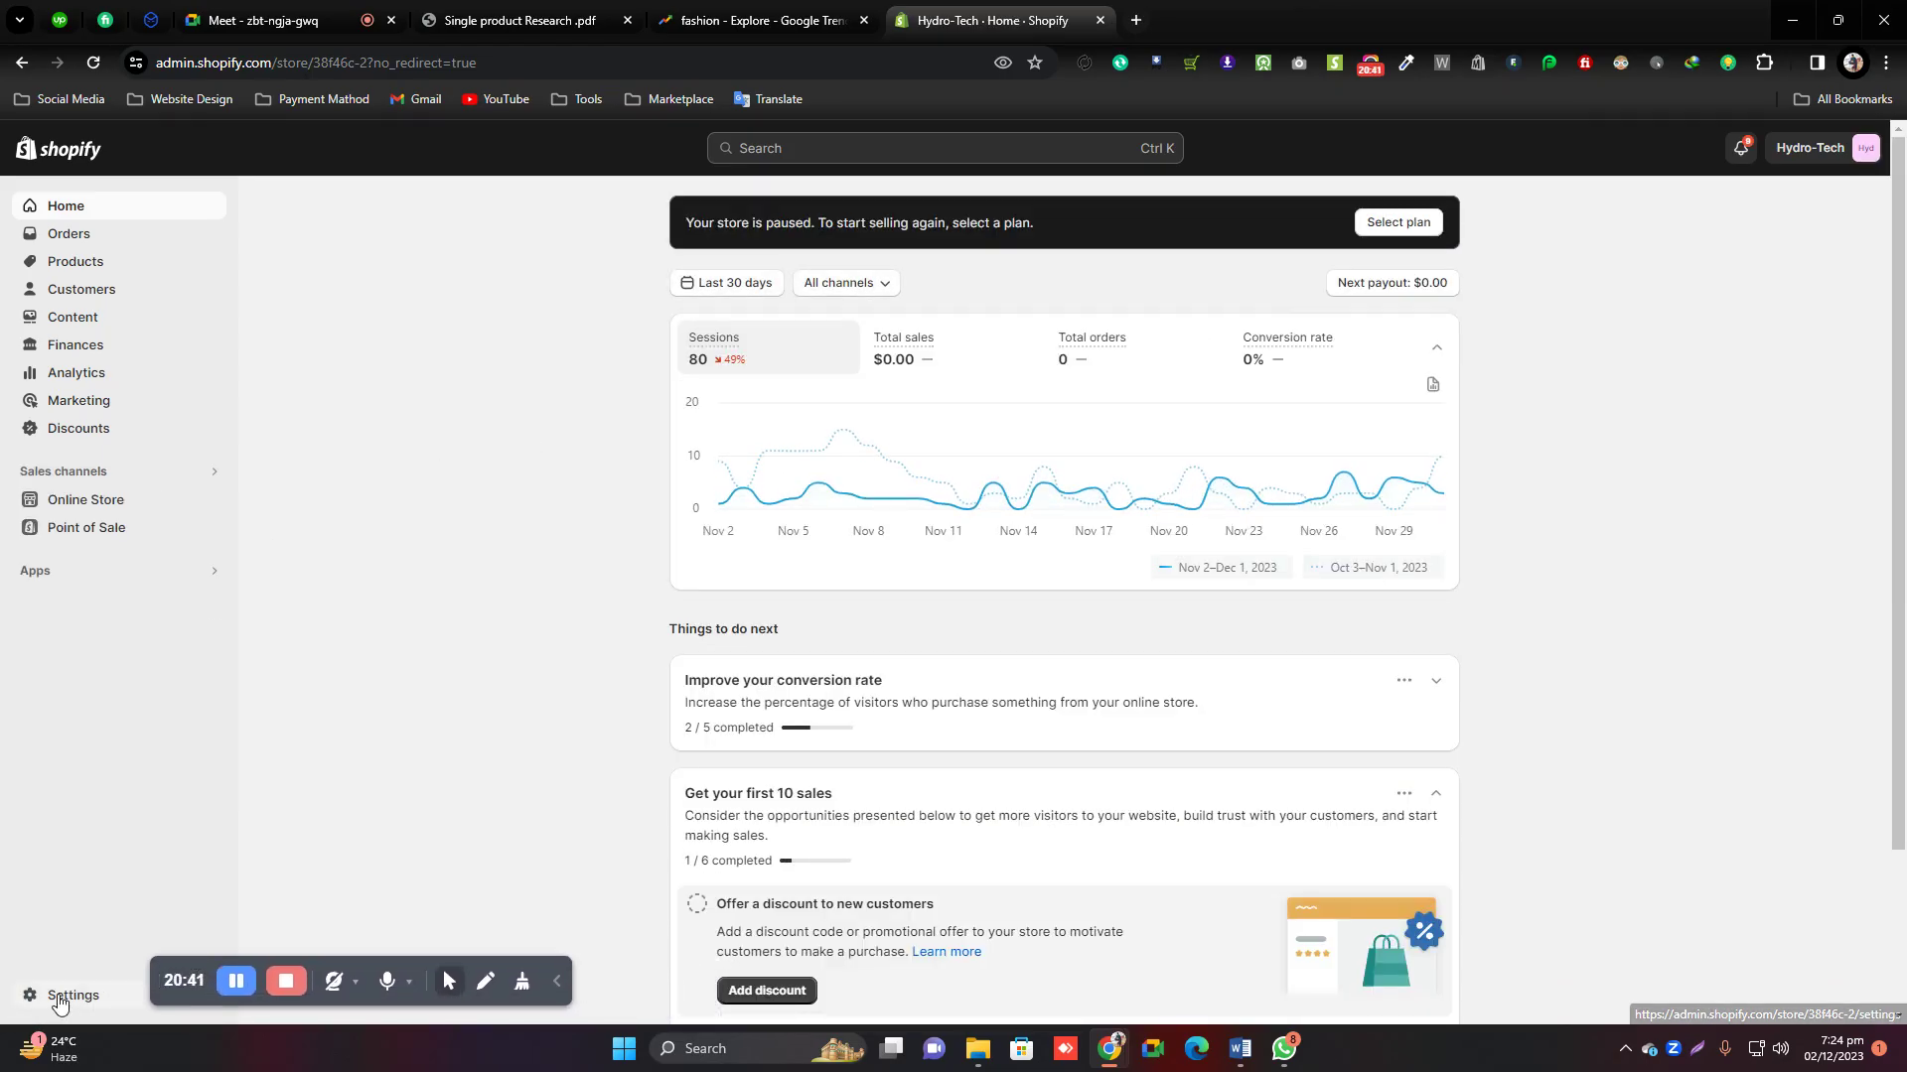
click(66, 996)
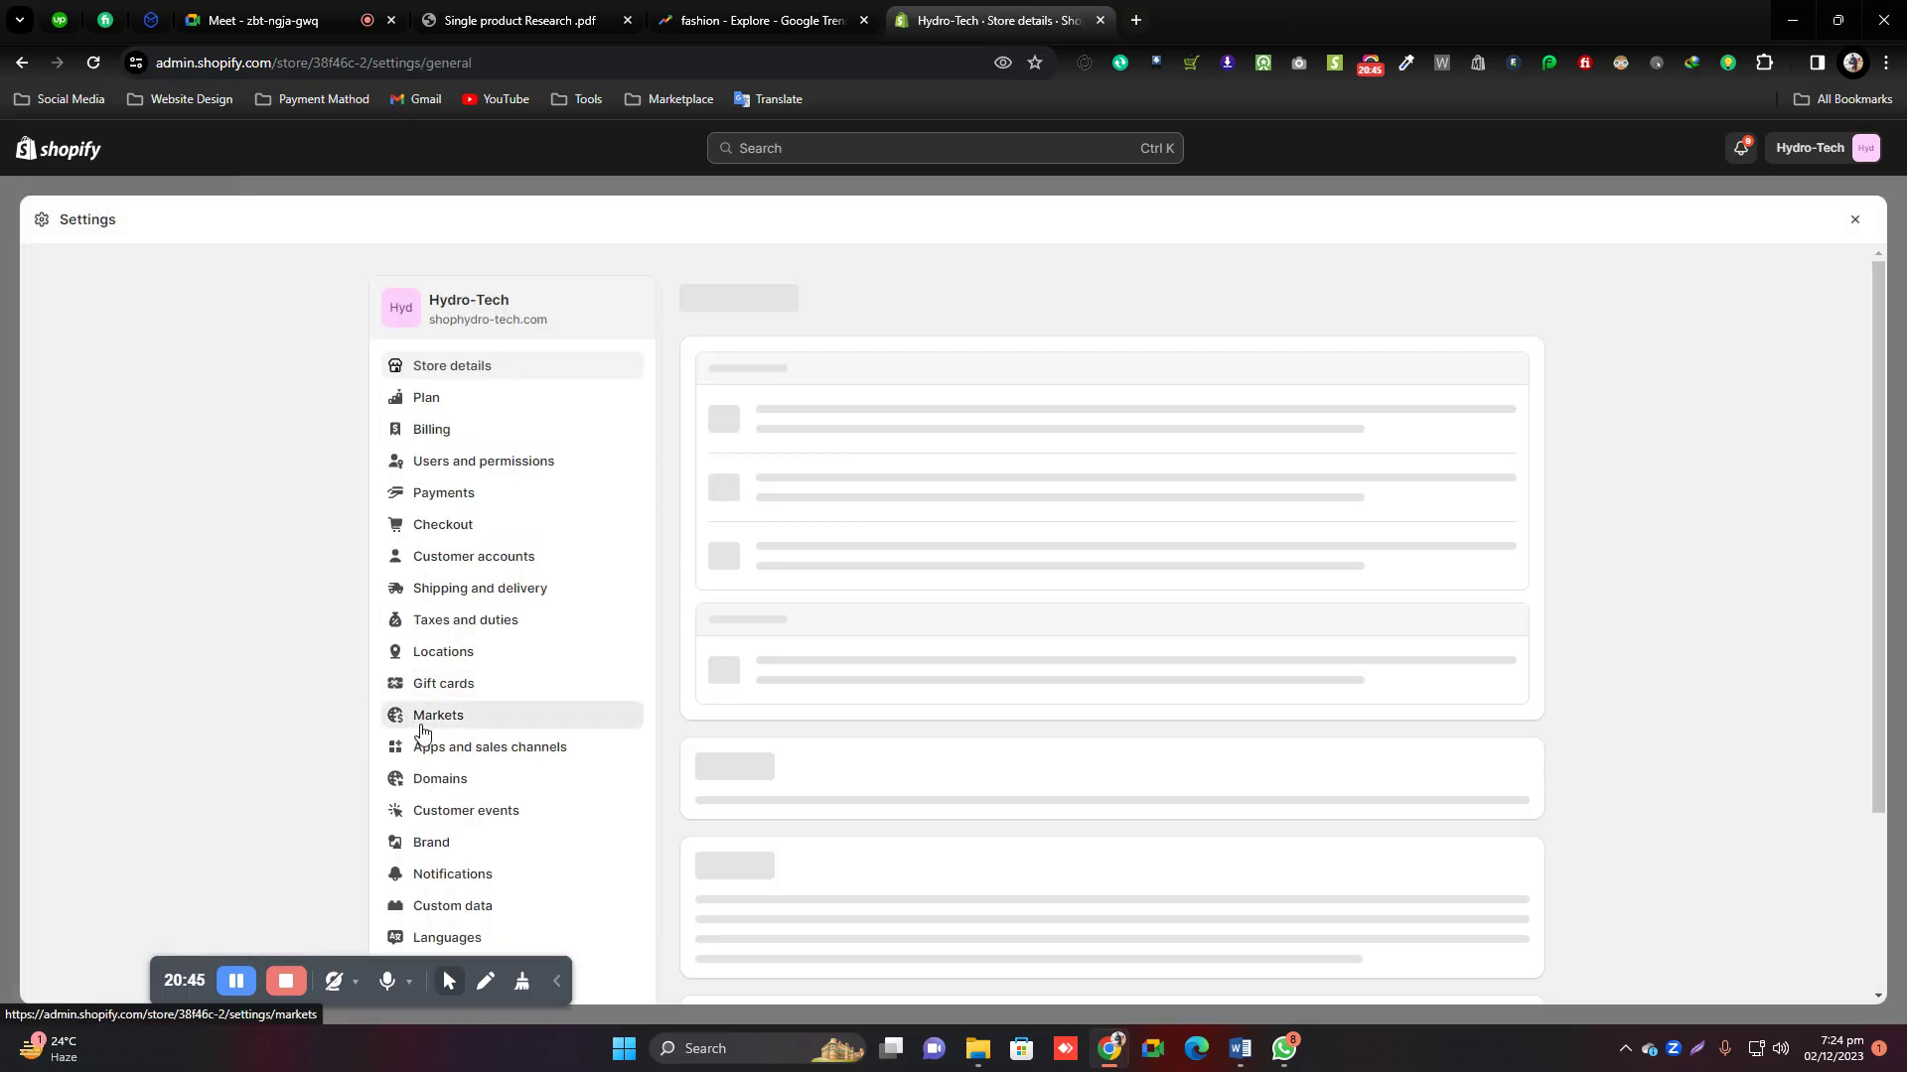
click(434, 780)
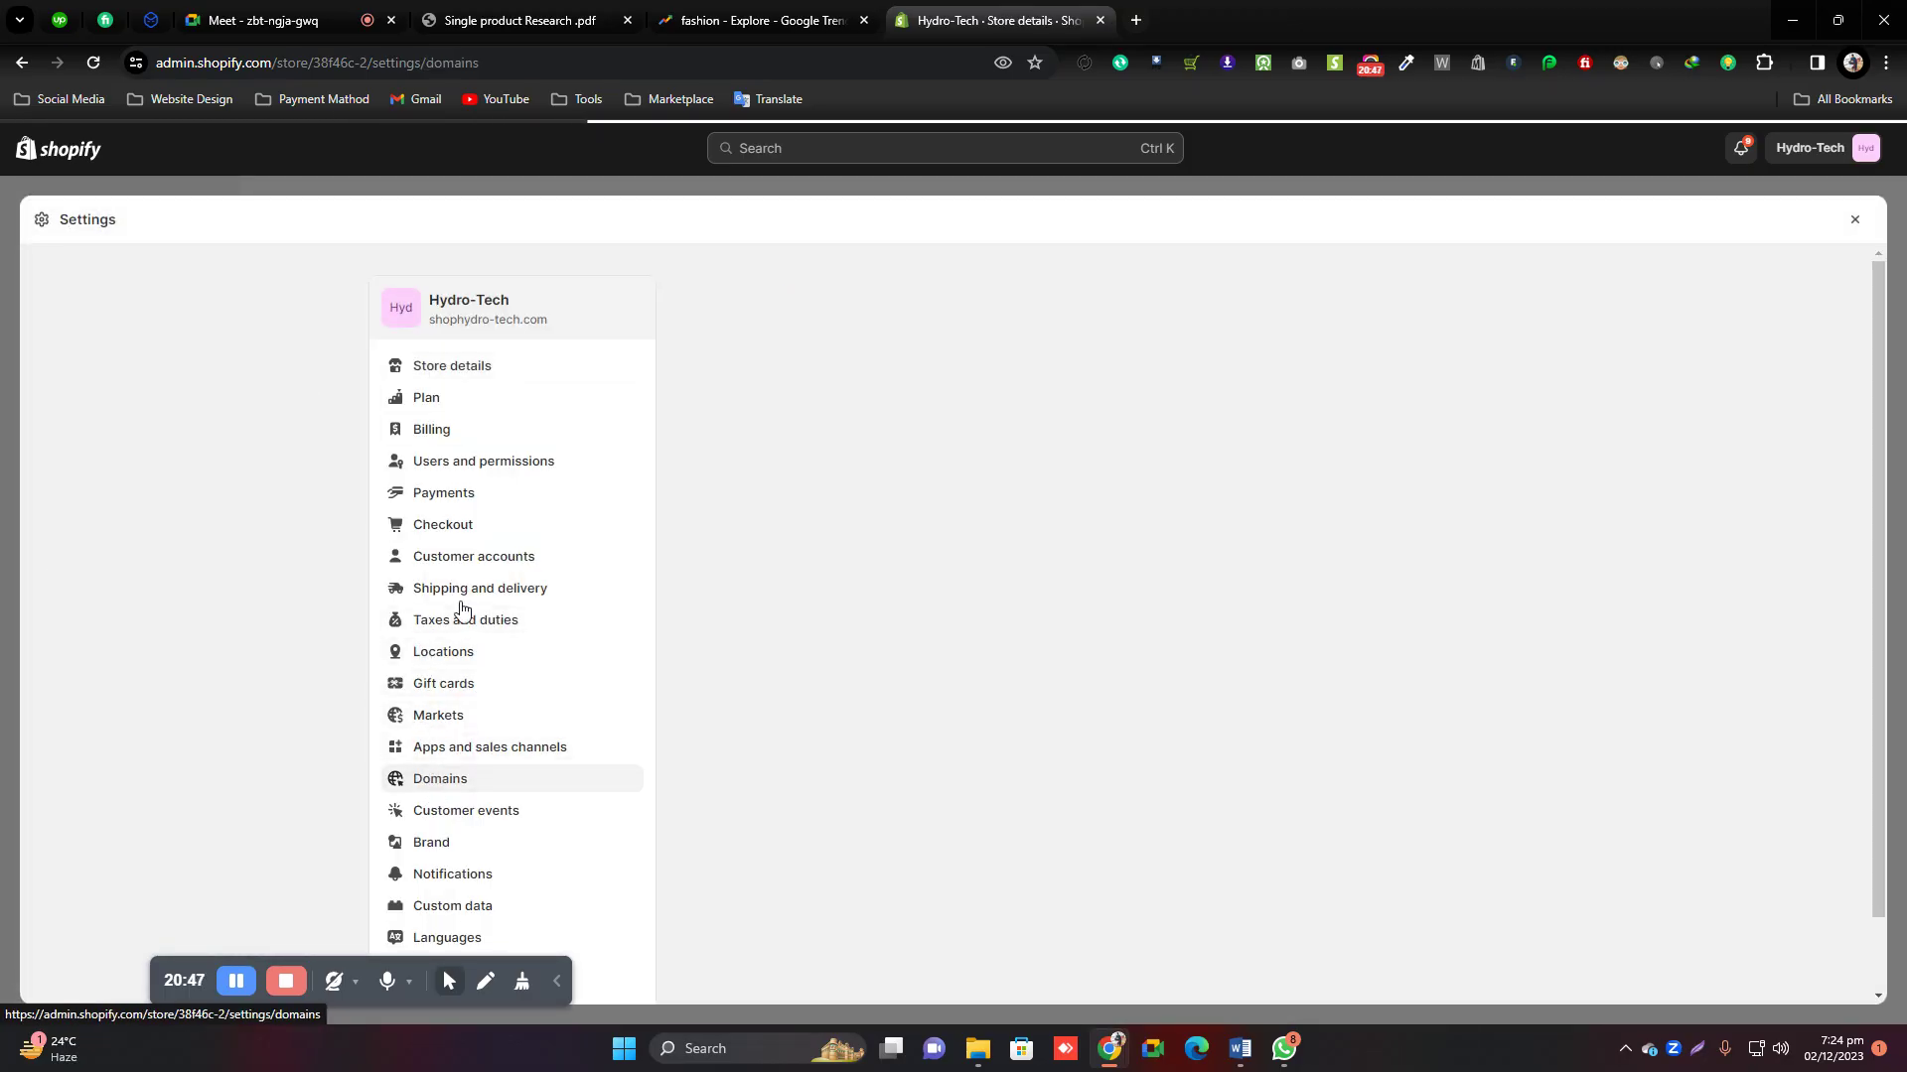
click(1853, 220)
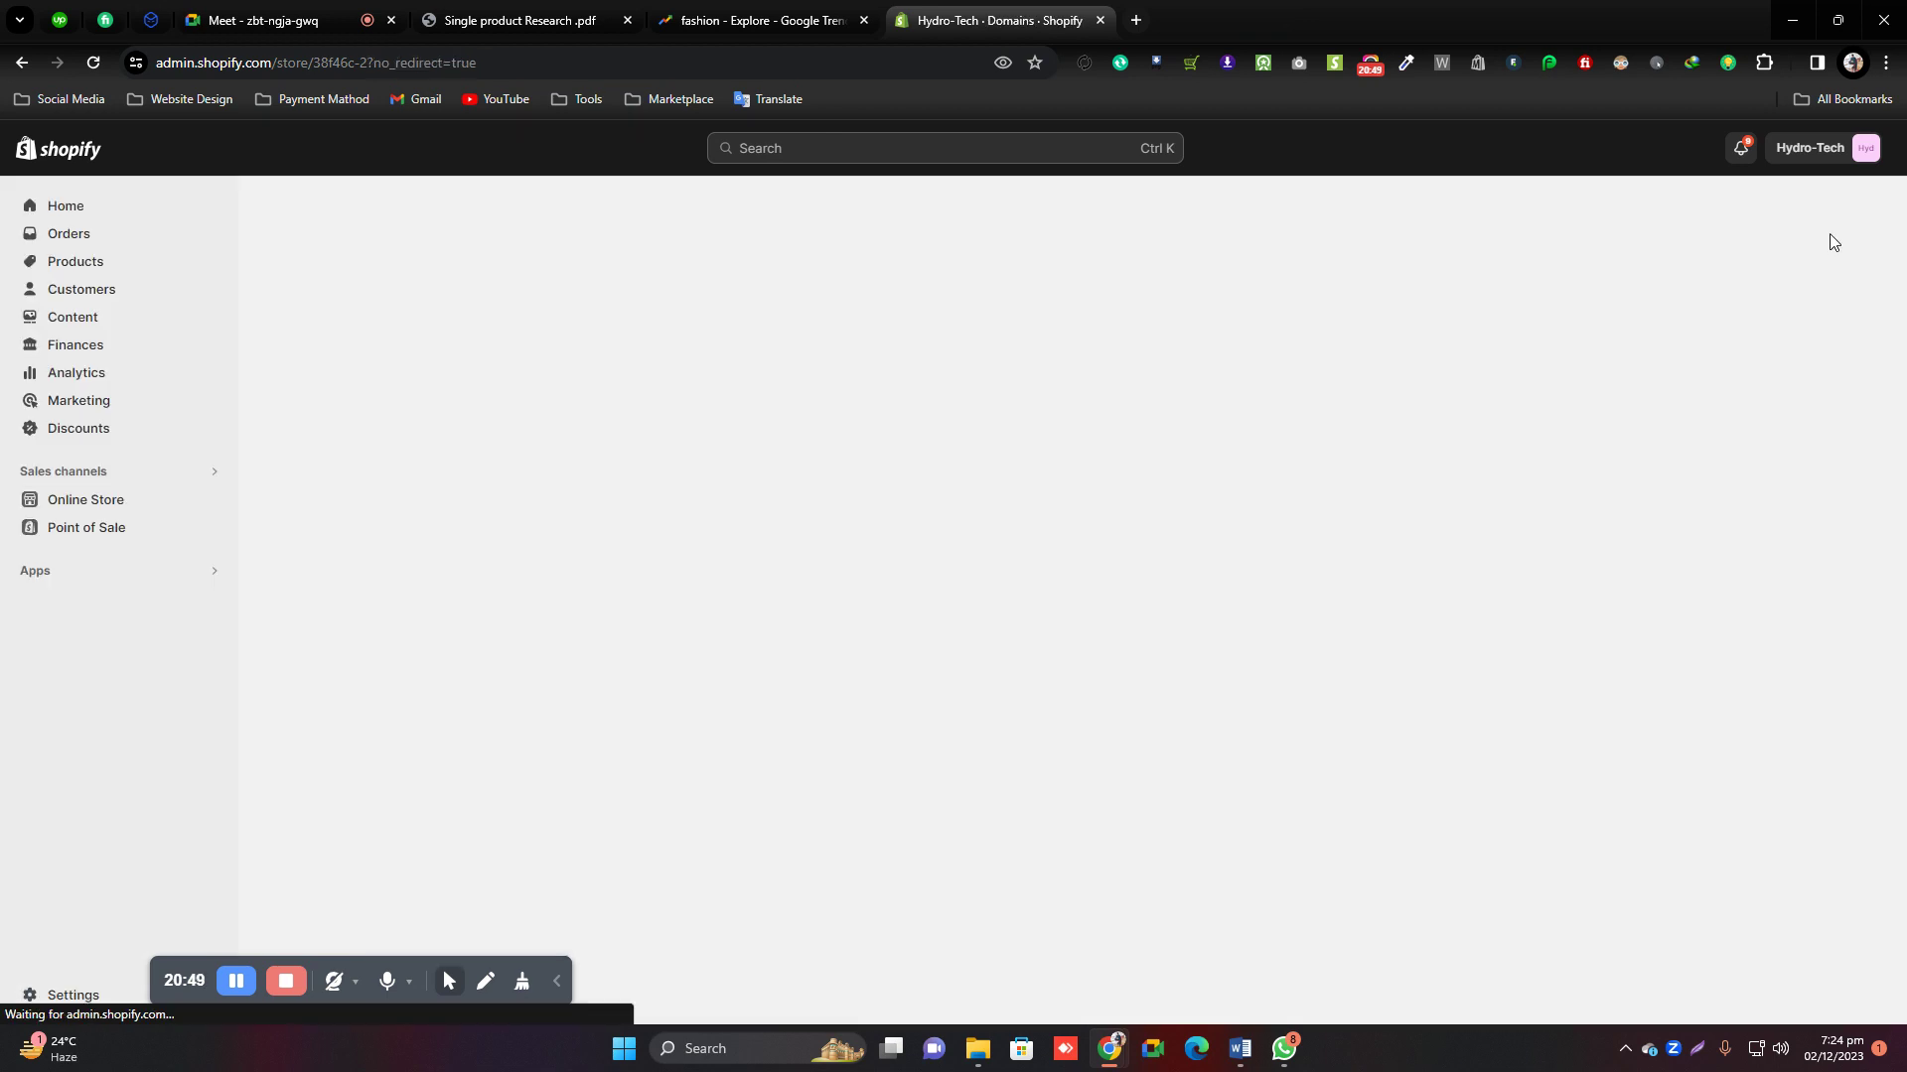
Launch the installed DSers-AliExpress Dropshipping app and dismiss its shipping promotion, news, authorization and CPF regulation notices.
click(51, 576)
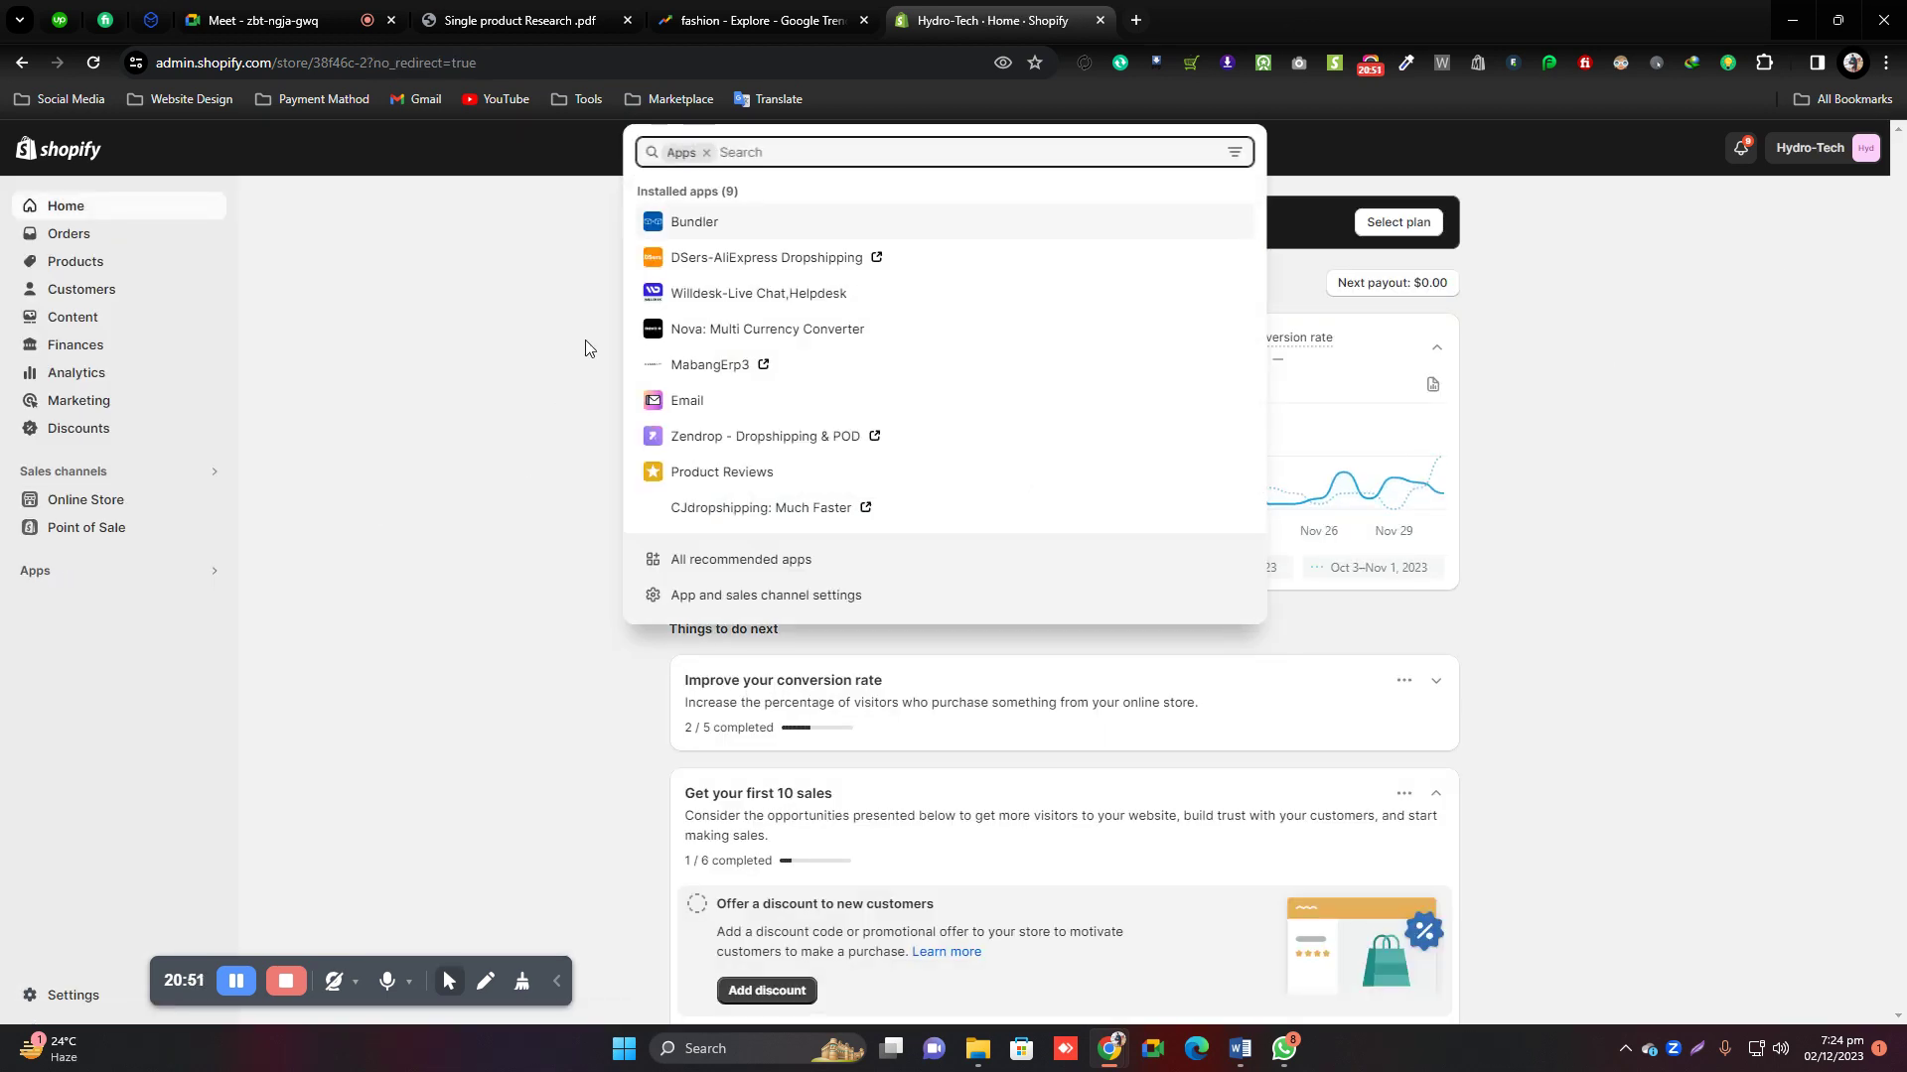
click(735, 267)
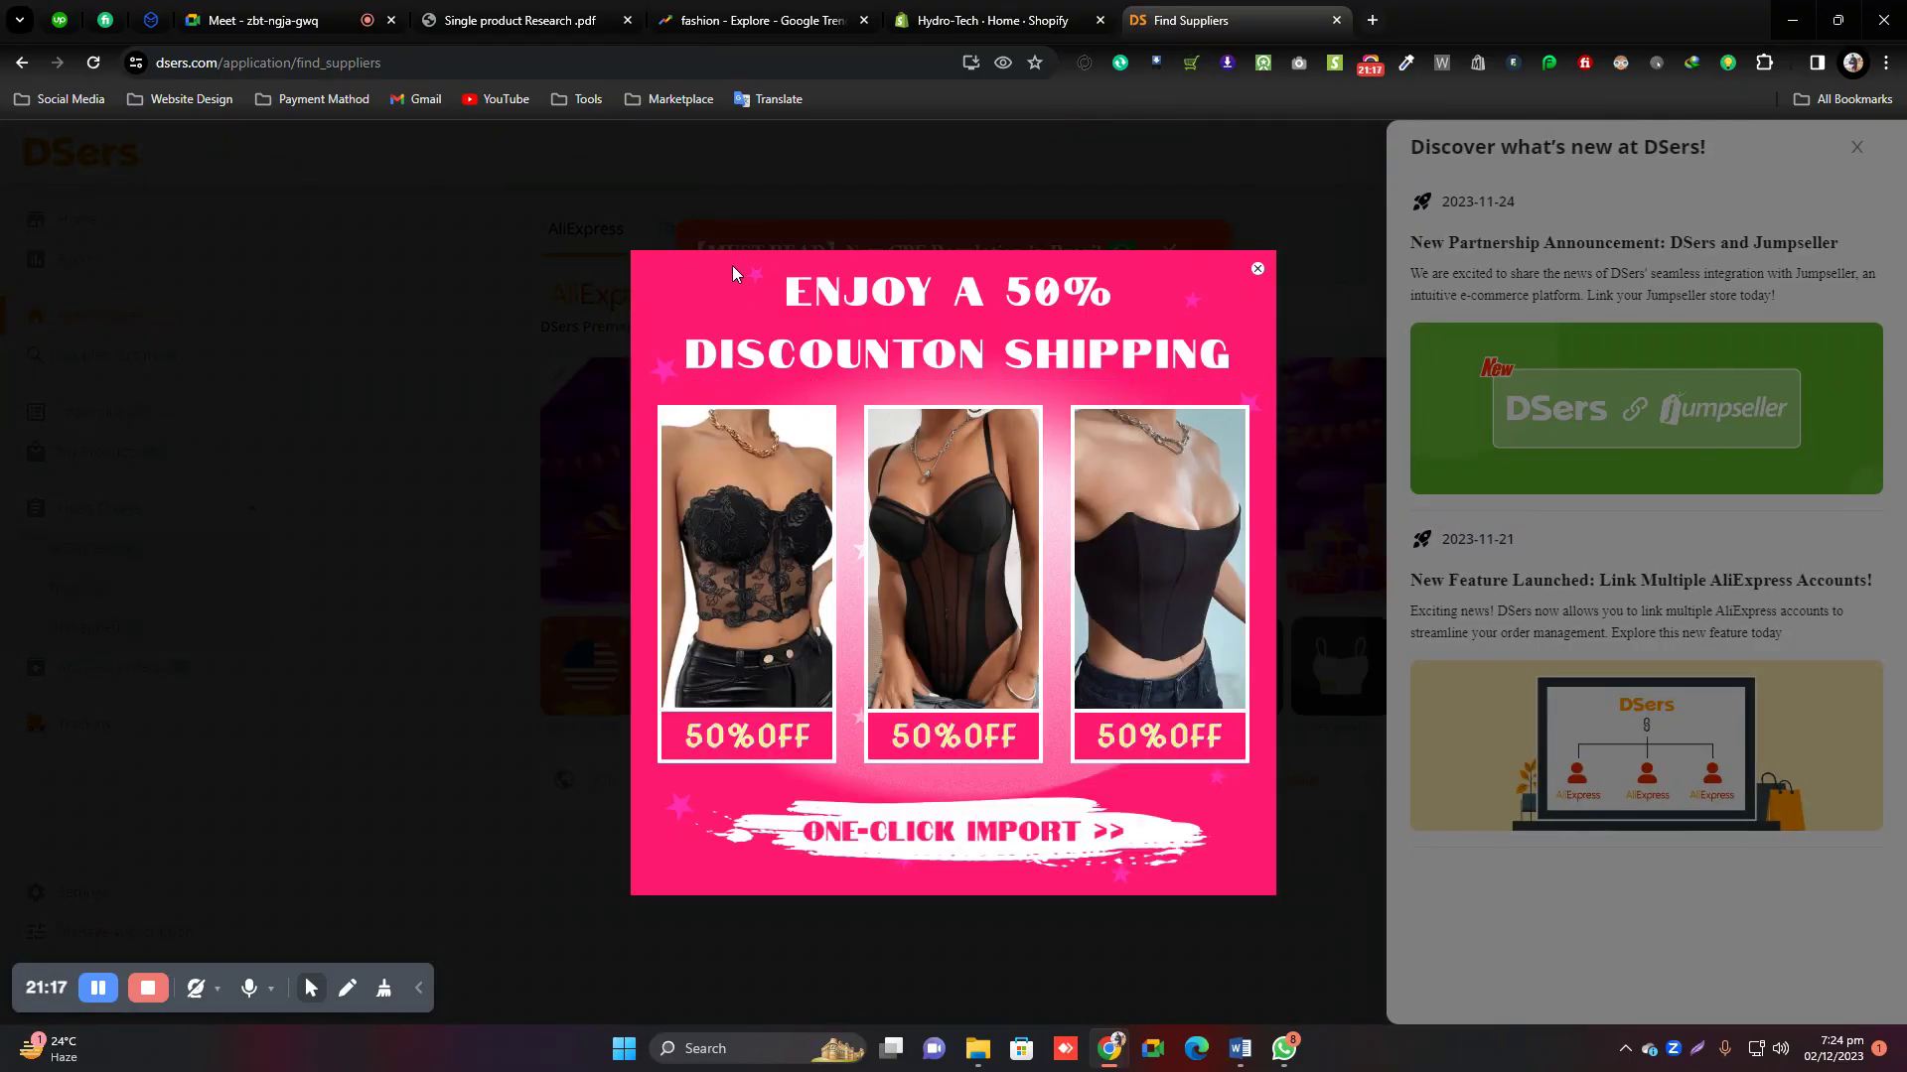
click(1259, 269)
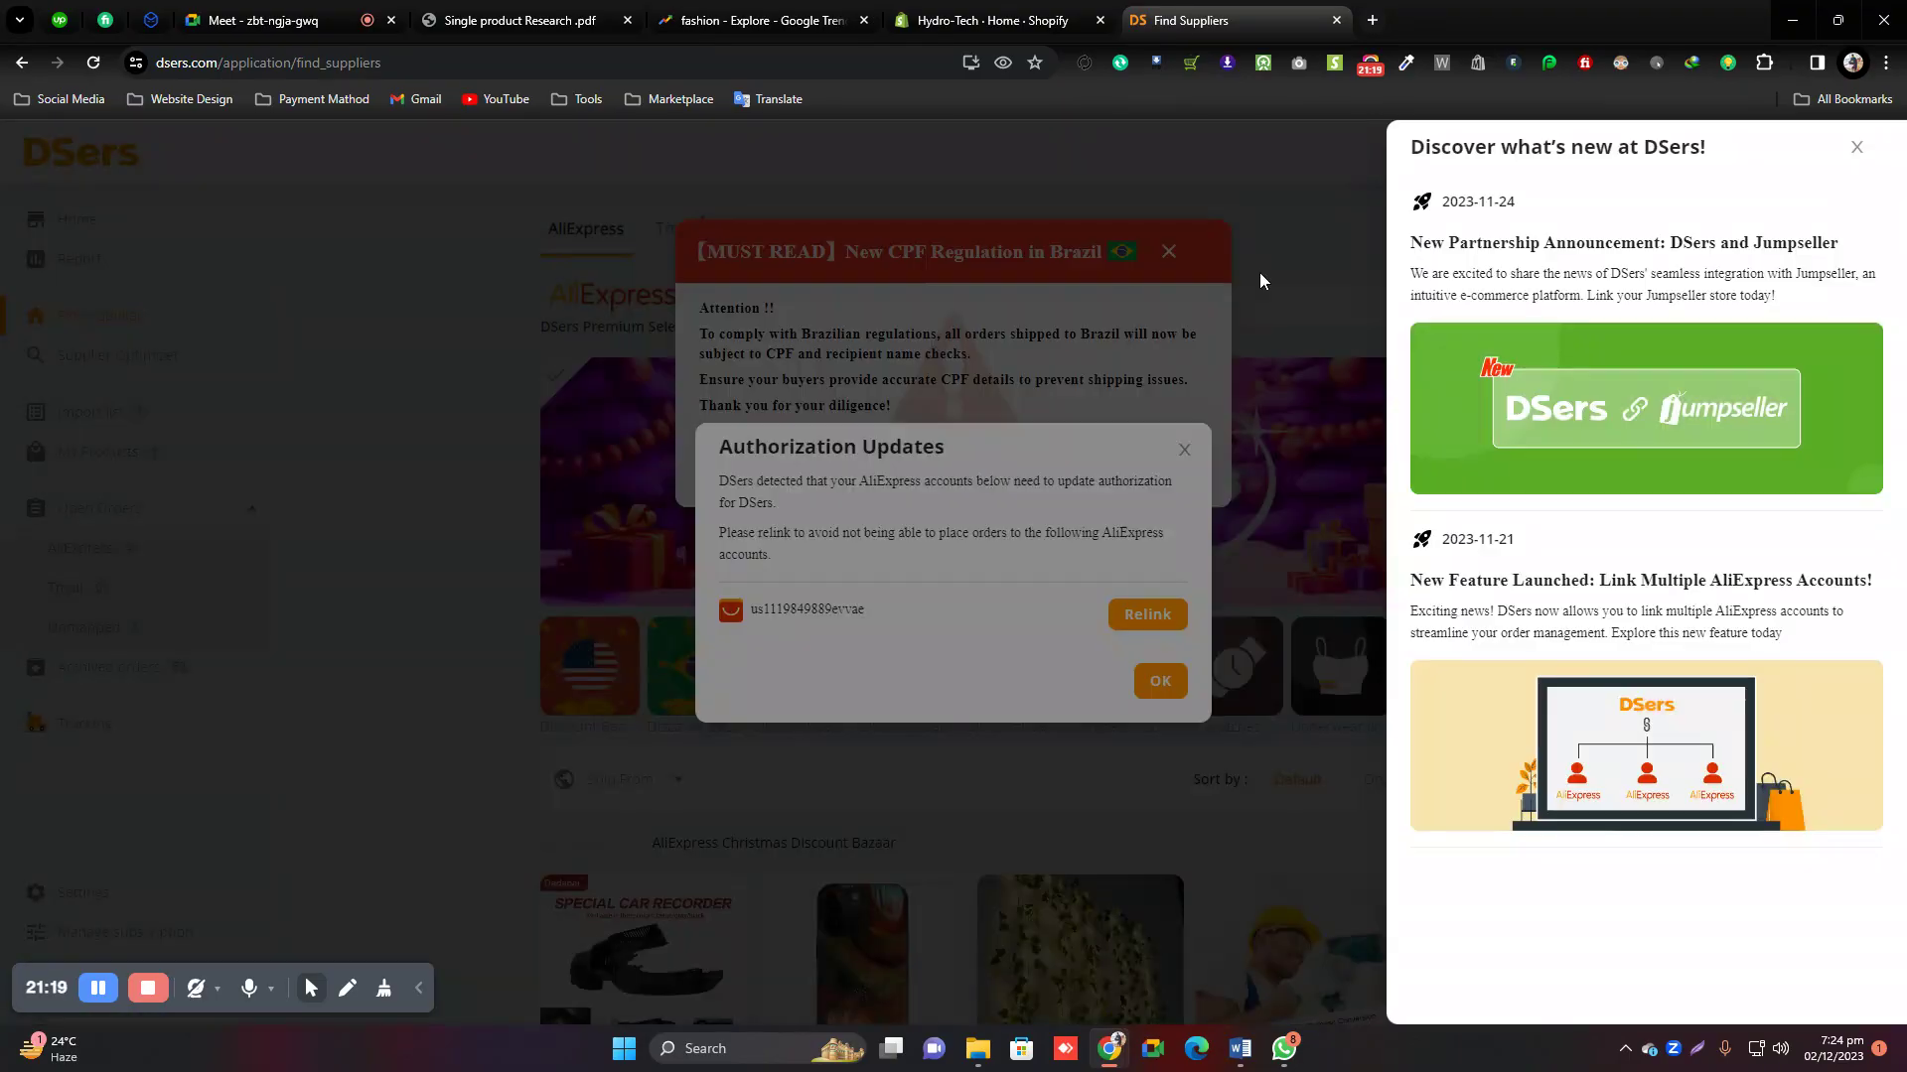
click(1856, 147)
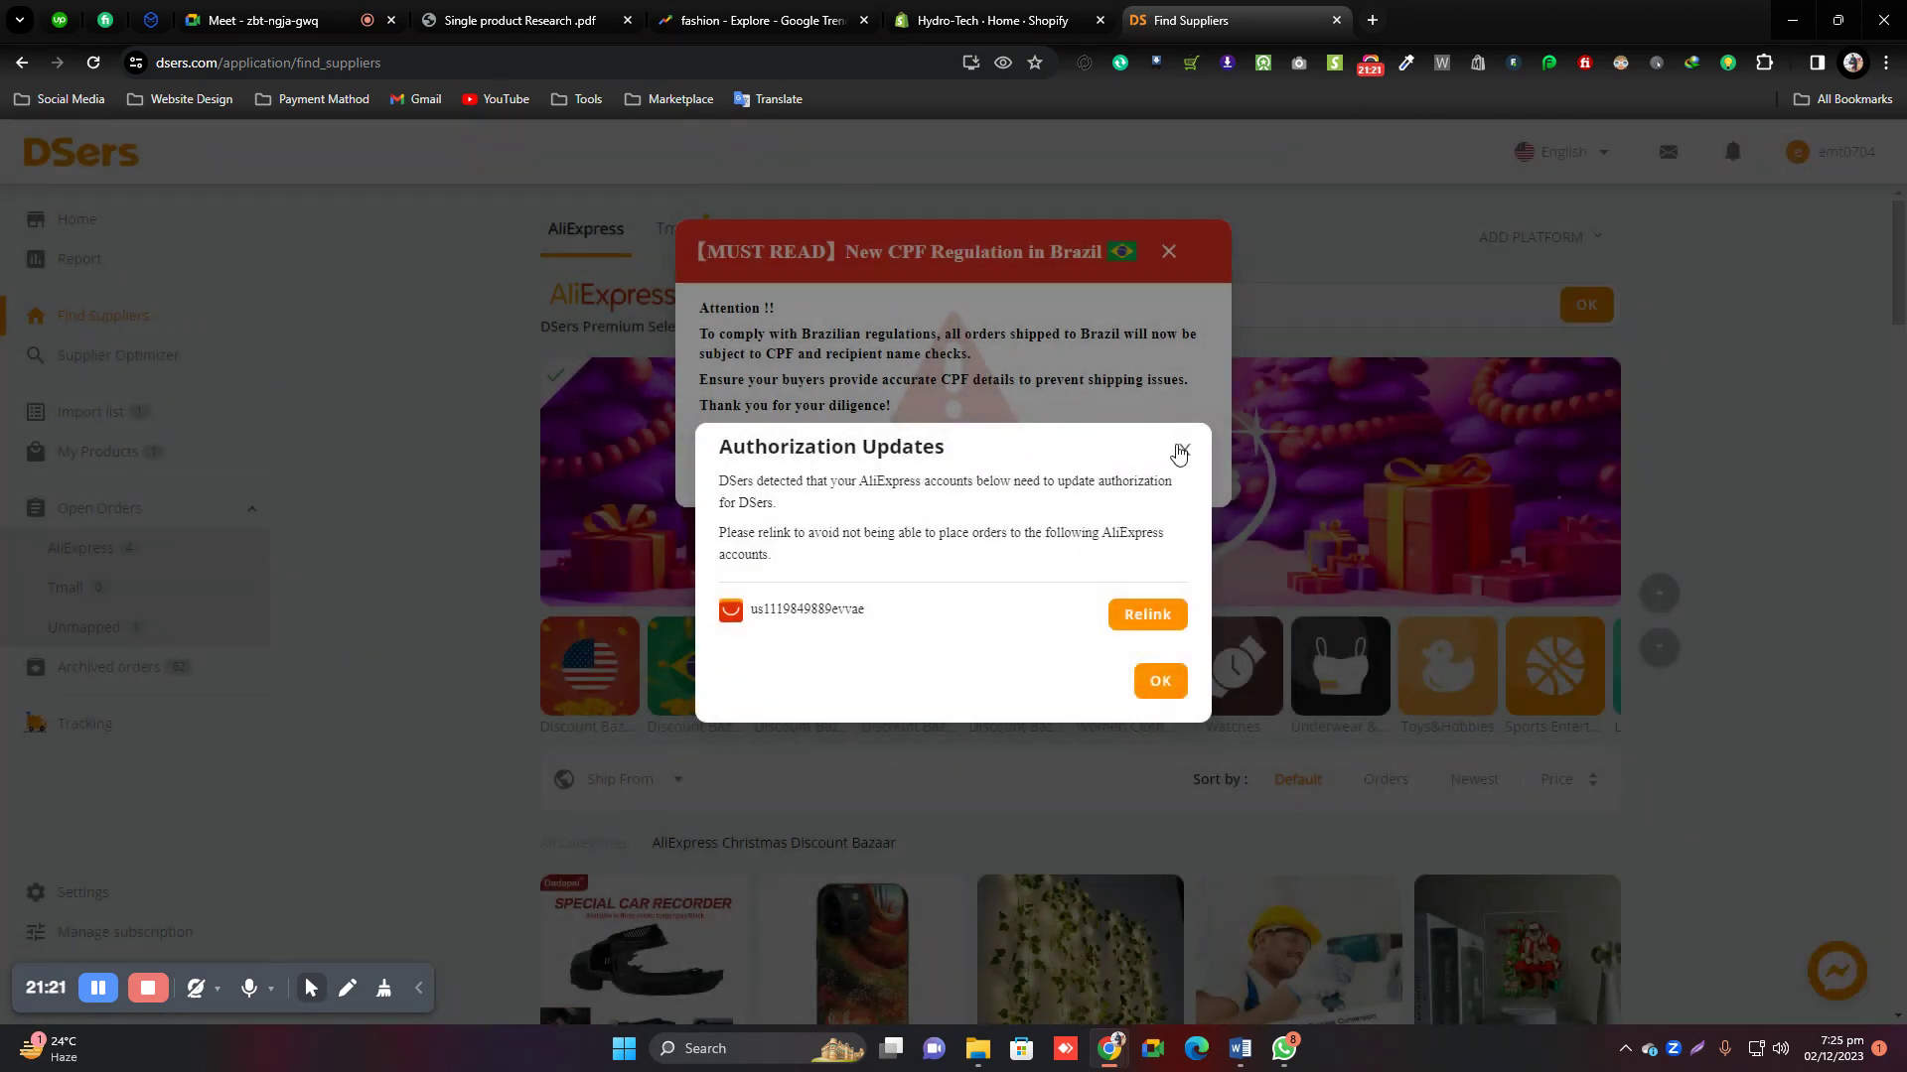
click(1184, 450)
click(1169, 252)
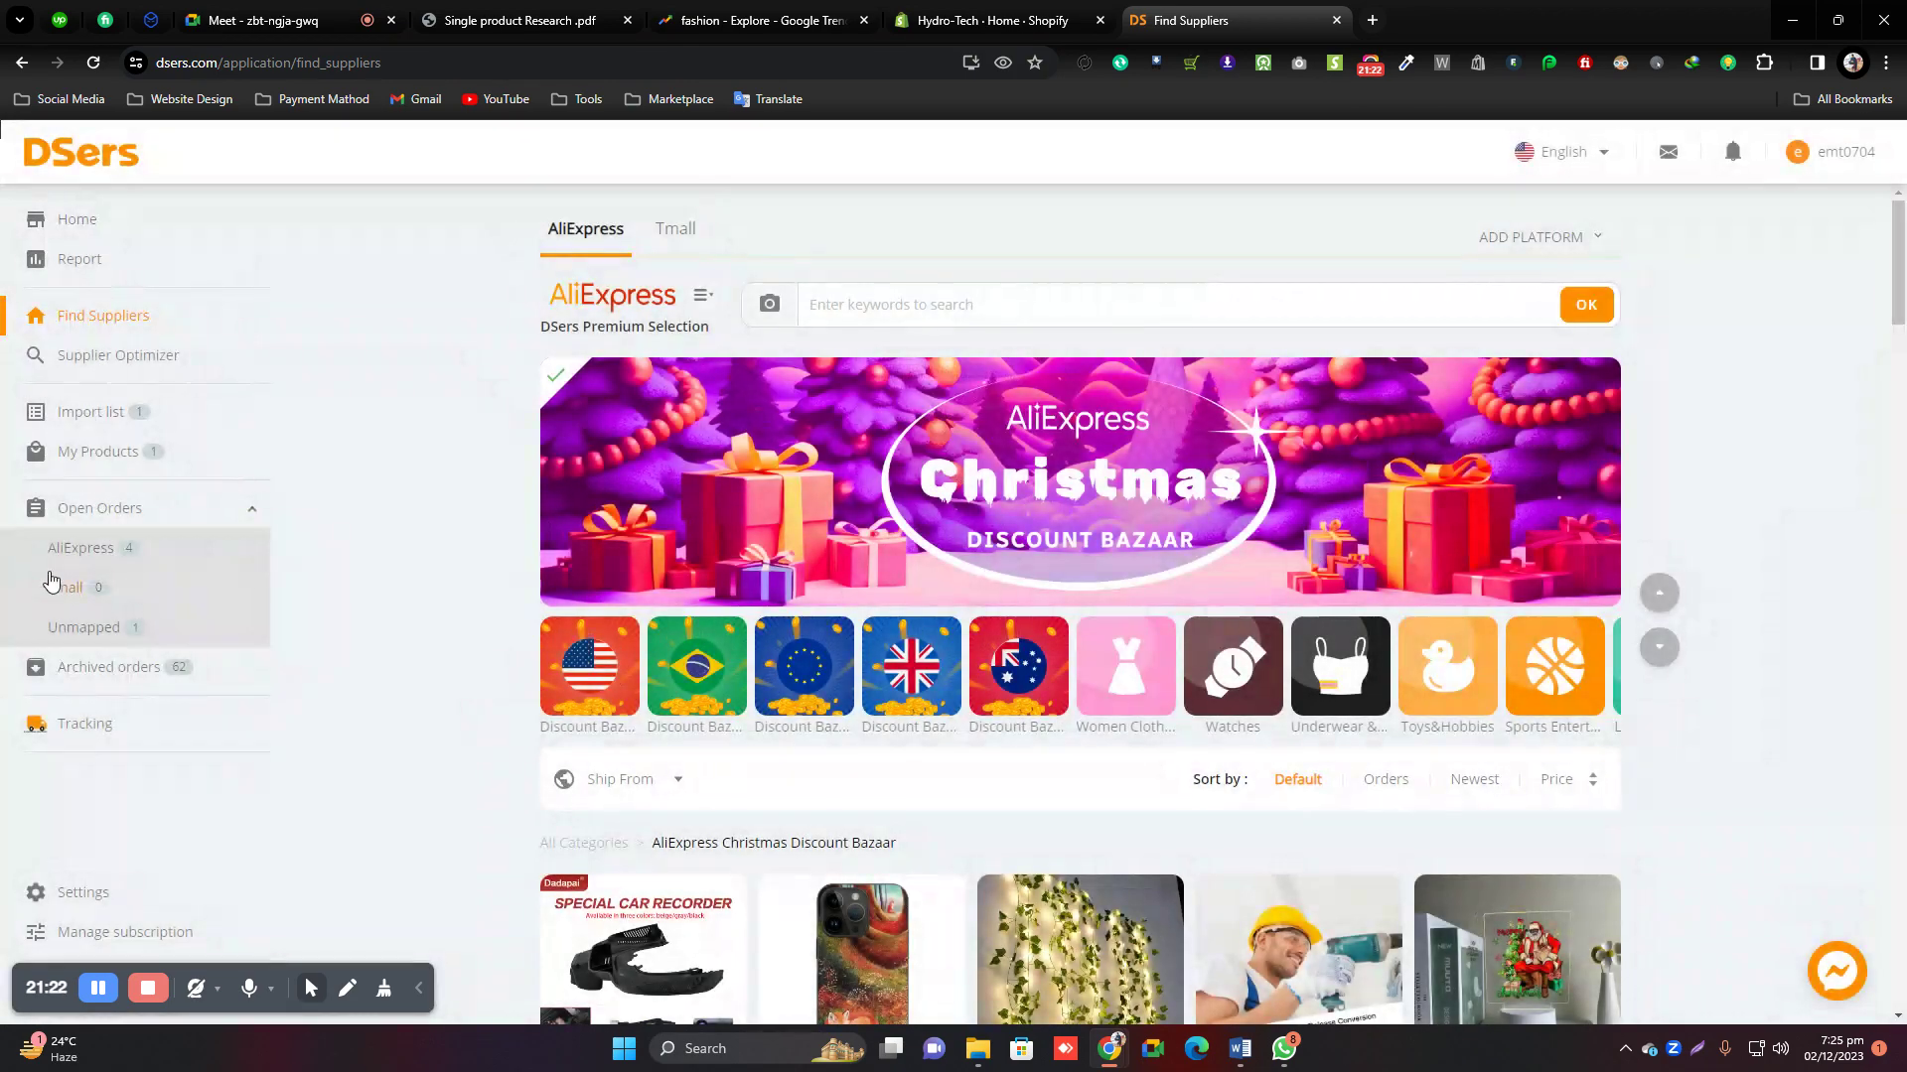
Open the details of the Electric Portable Water Dispenser Pump from My Products in DSers.
click(69, 454)
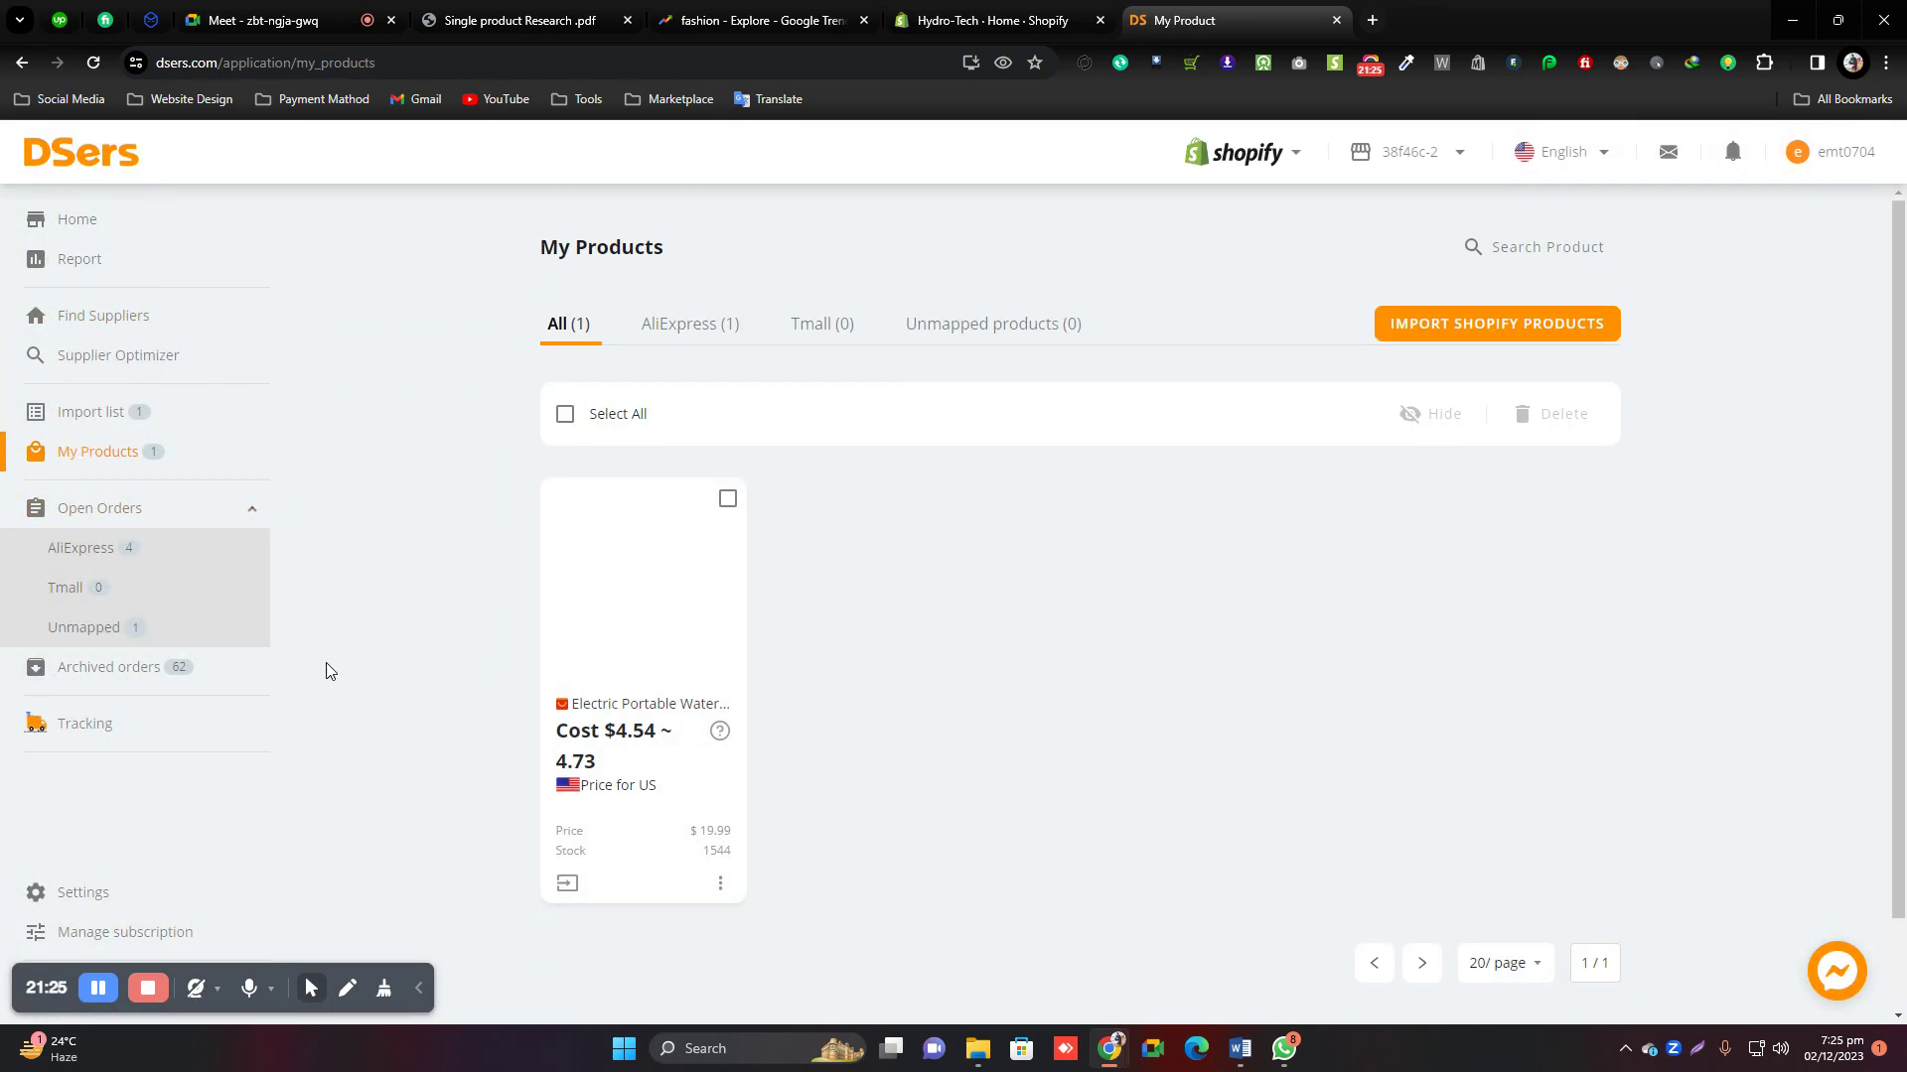
click(722, 885)
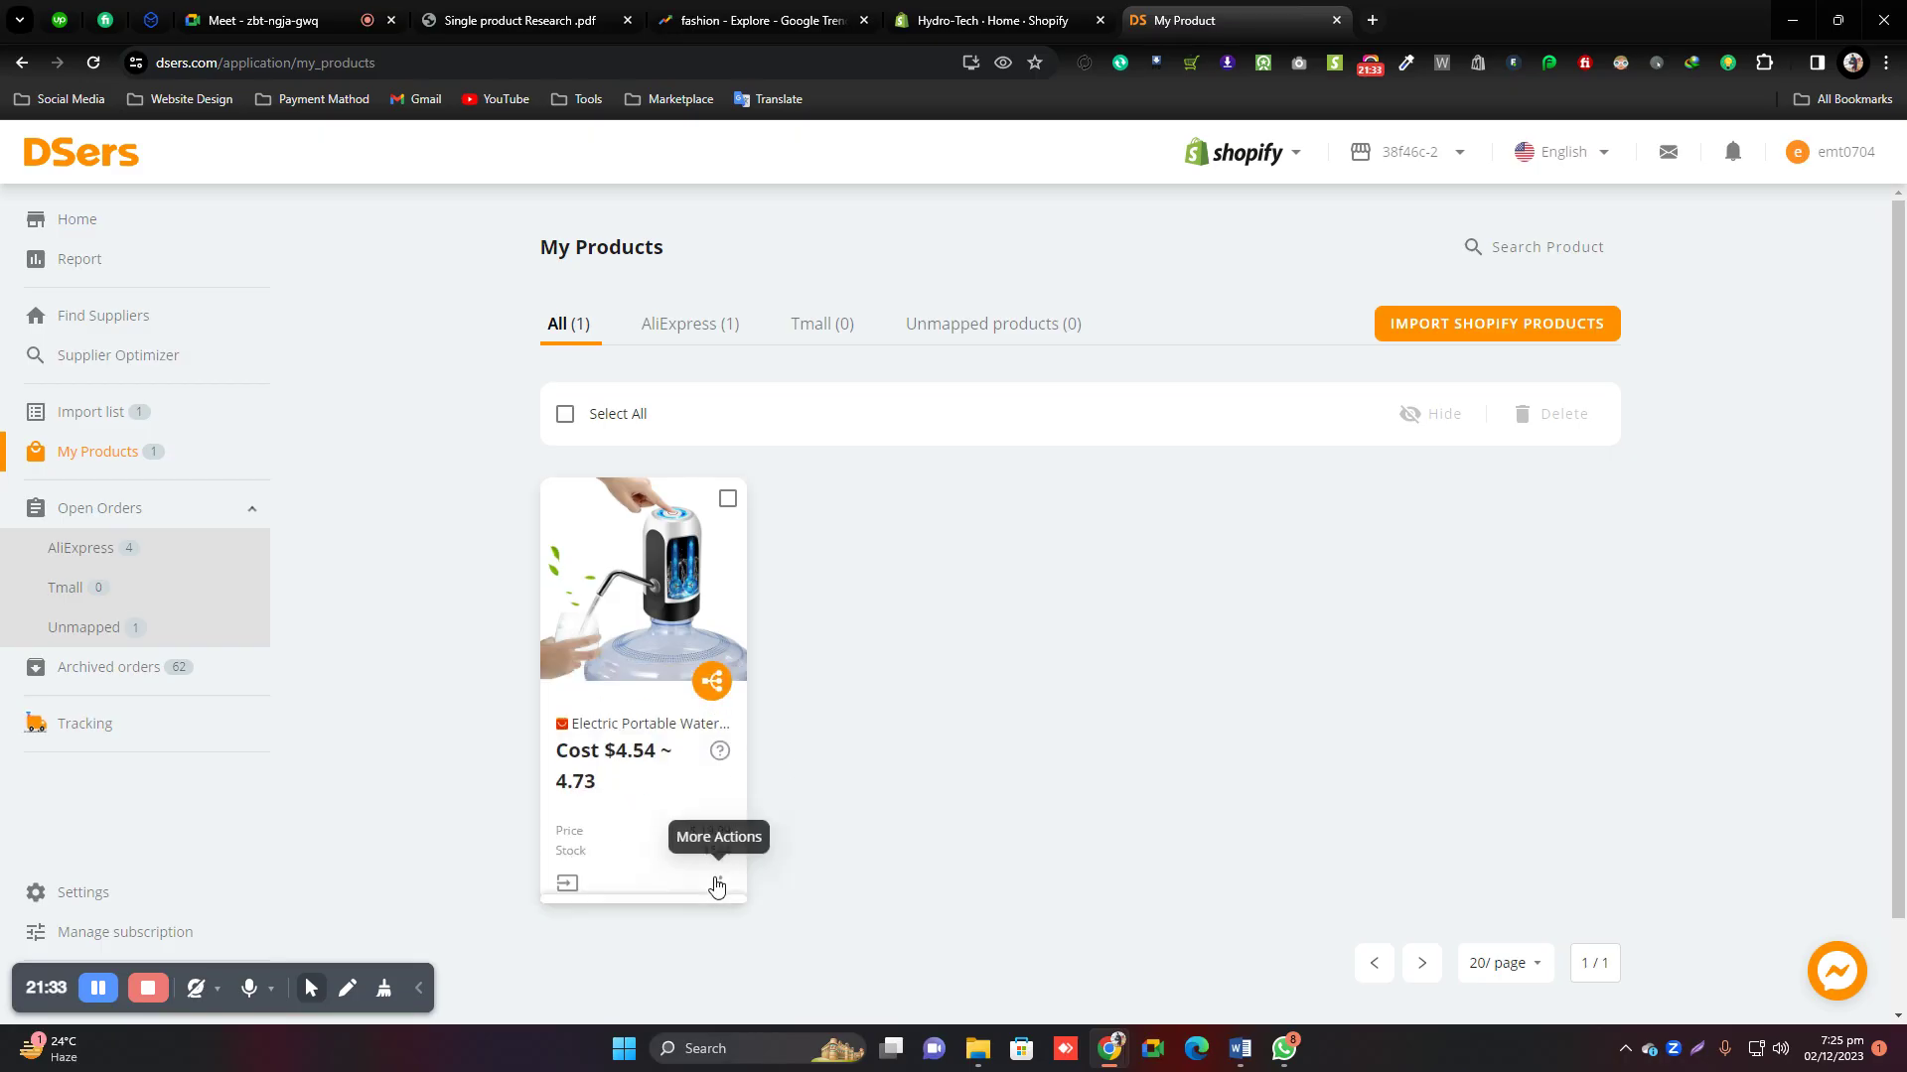
mouse_move(719, 883)
click(629, 738)
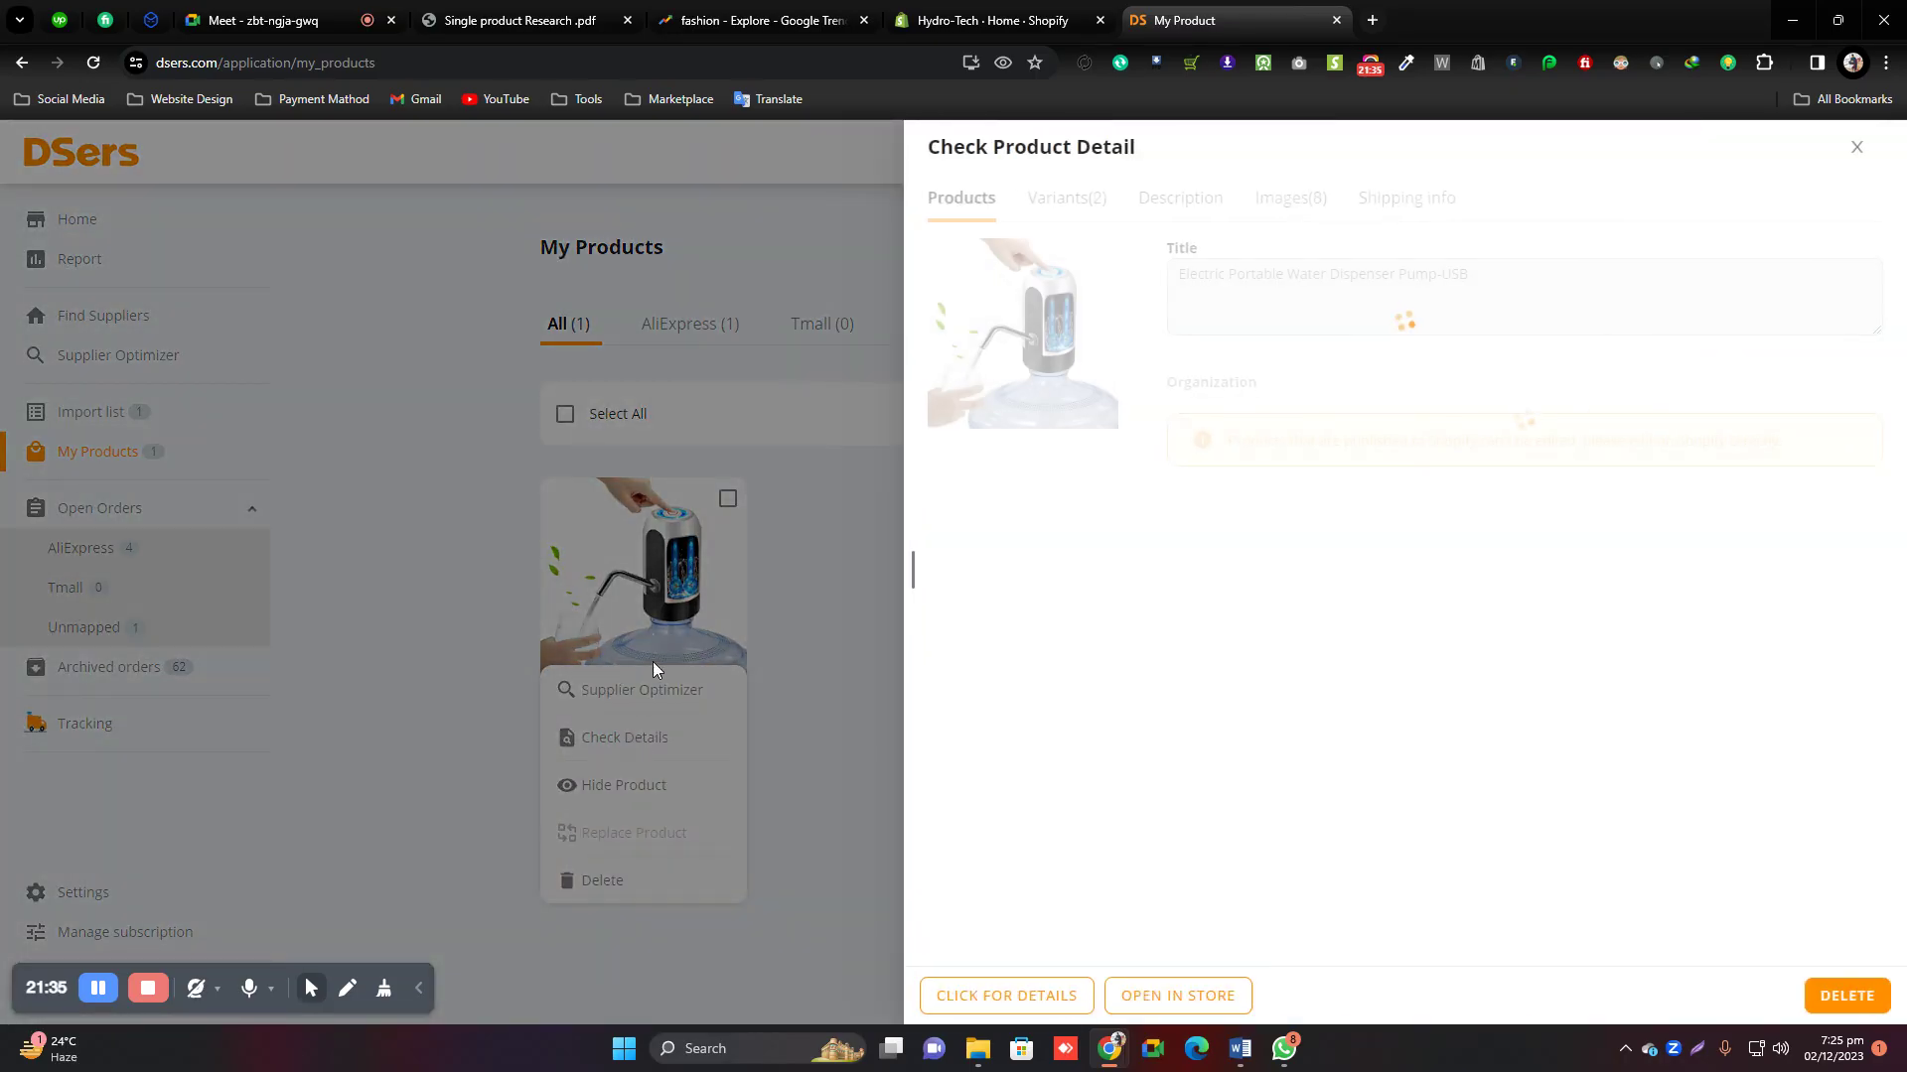
Check the pump's shipping info for United States, pointing out the shipping cost and estimated delivery time.
click(1379, 199)
click(1044, 452)
scroll(1013, 689, down, 20)
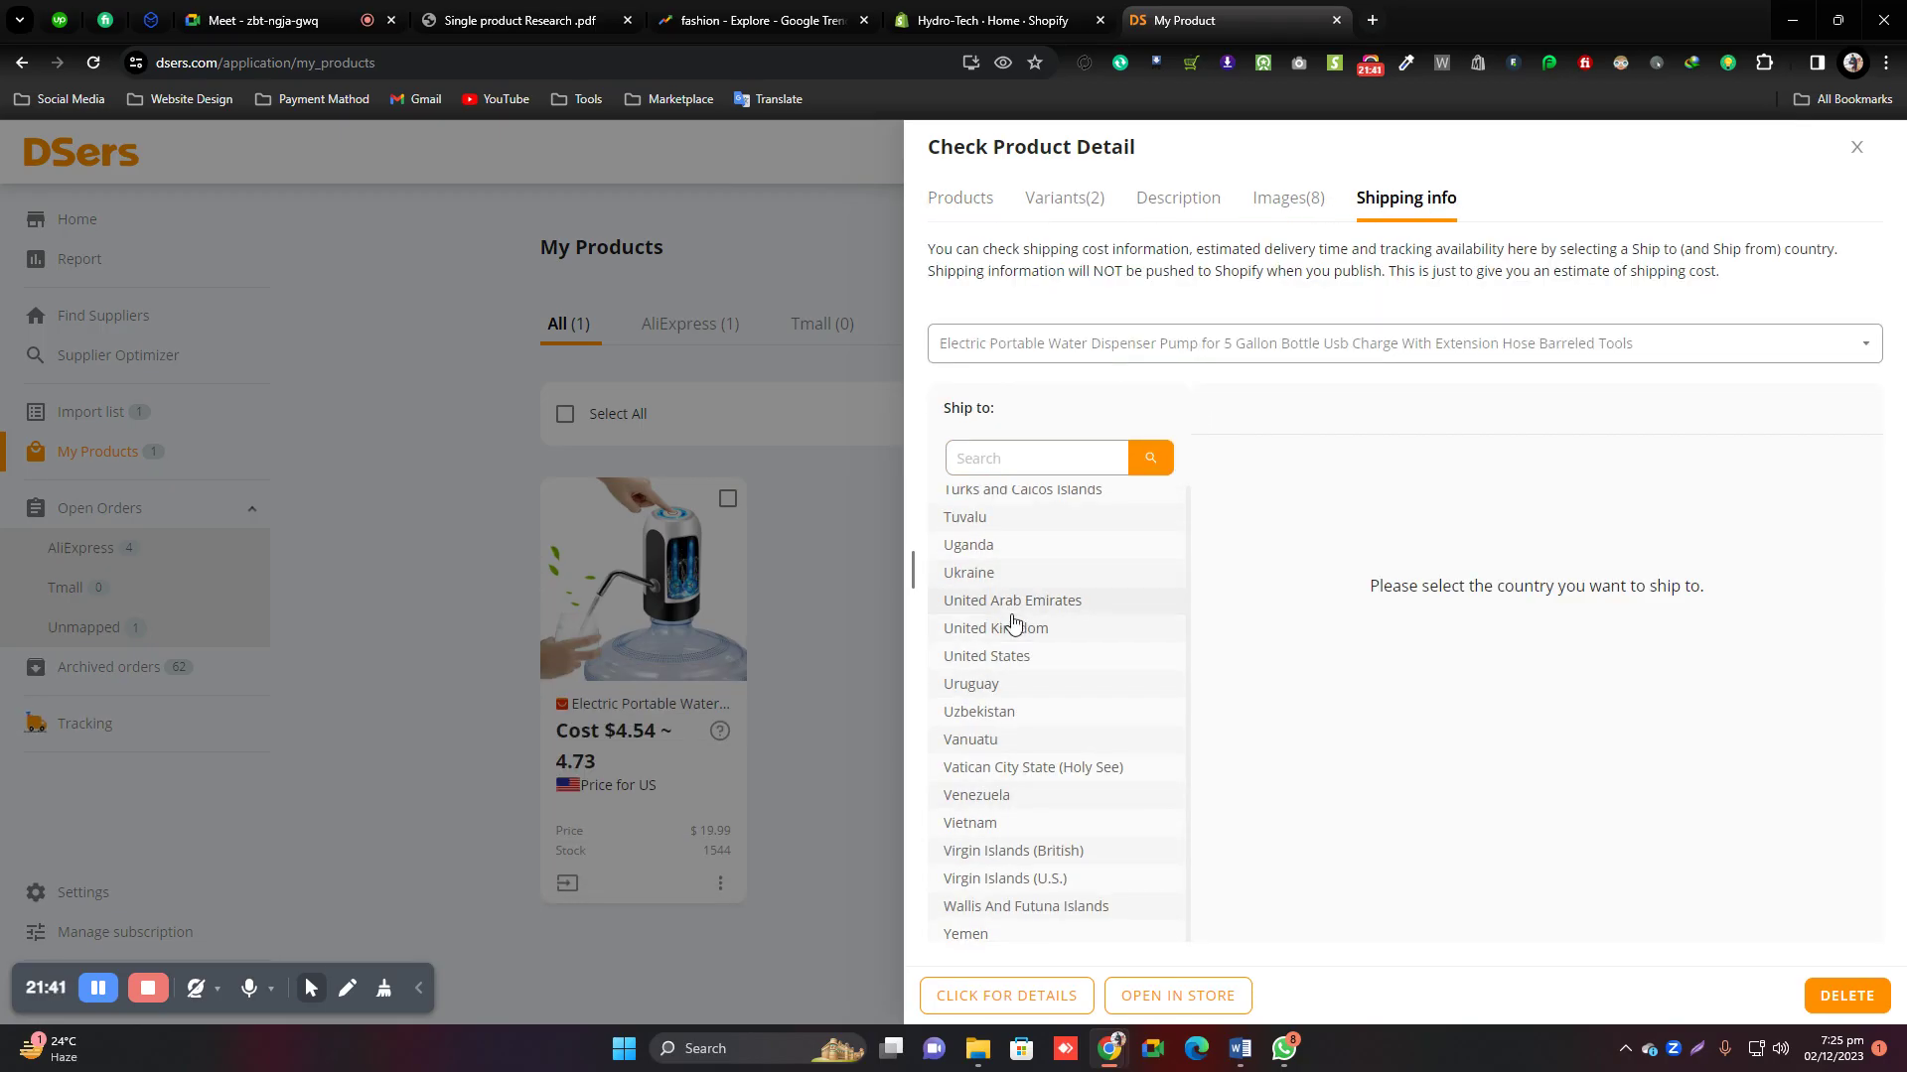
click(1011, 656)
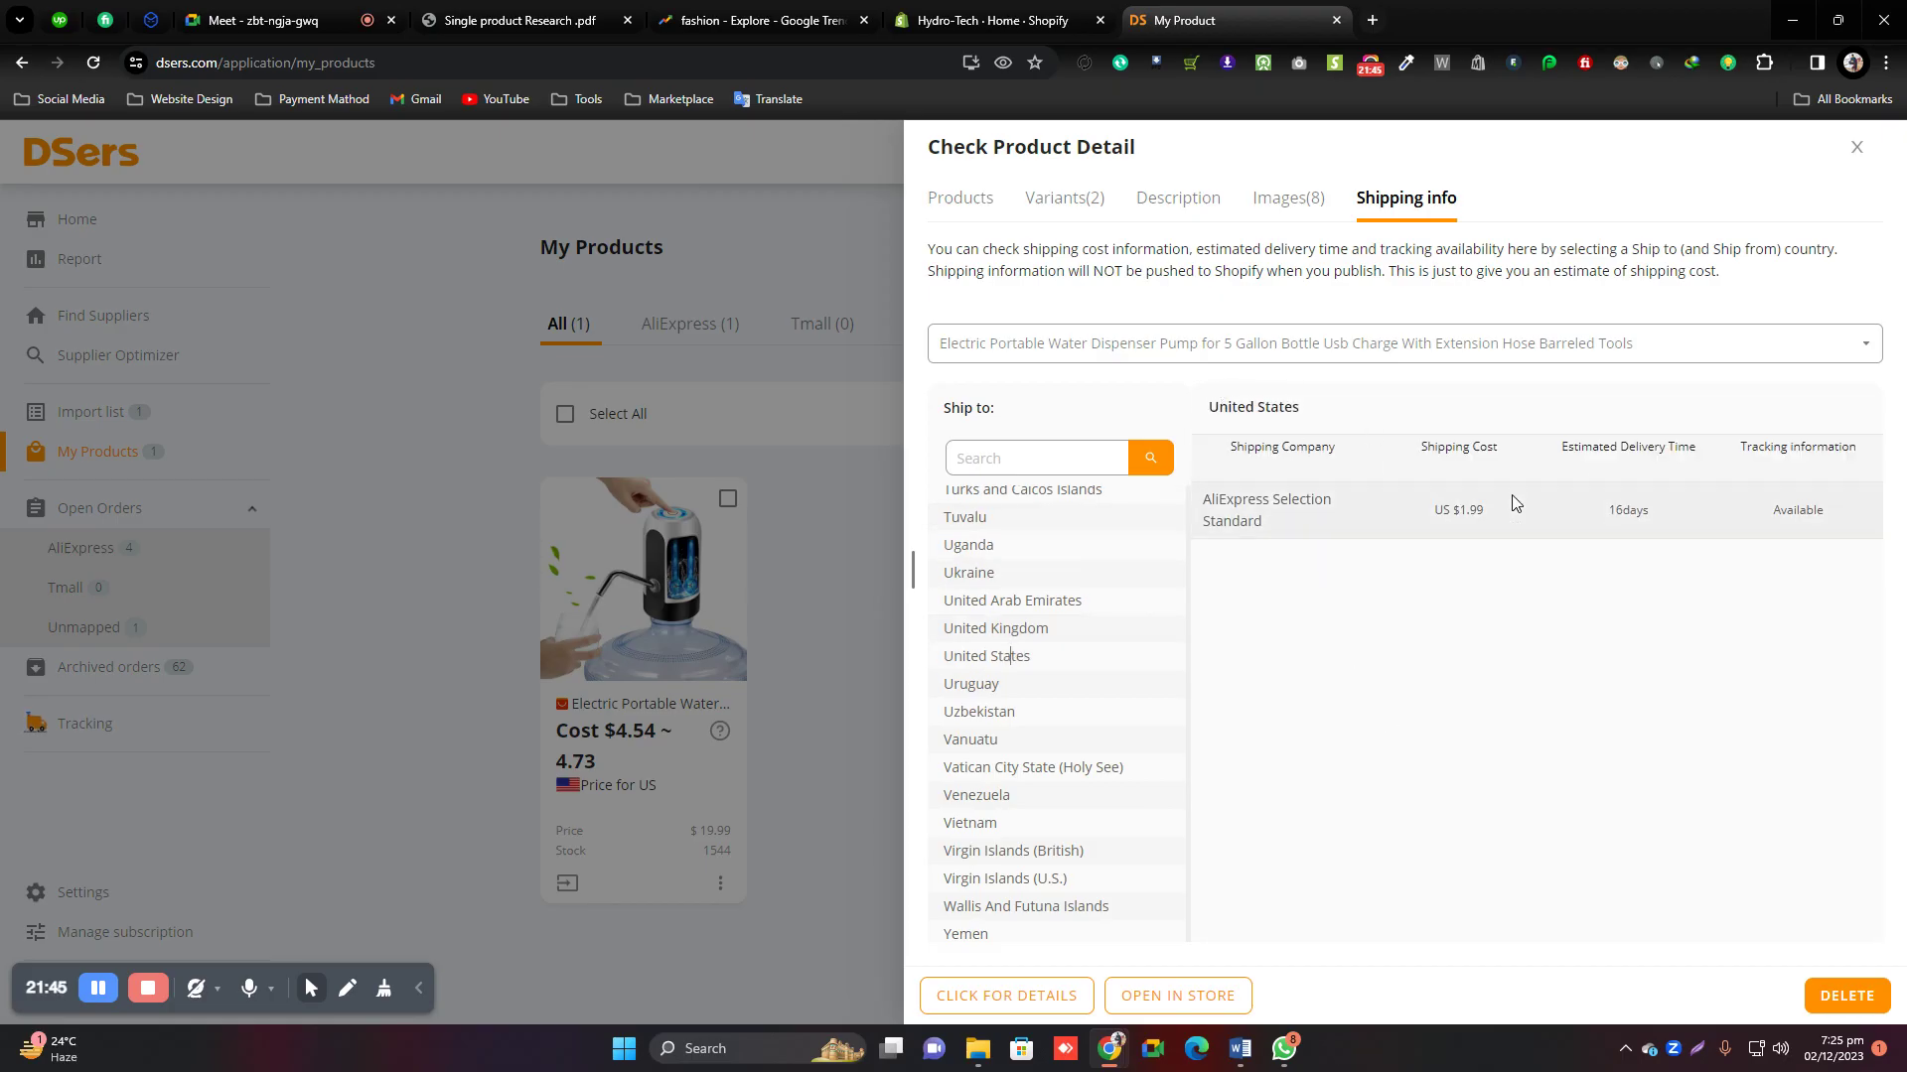
drag(1508, 506, 1463, 505)
drag(1652, 514, 1612, 514)
click(1571, 634)
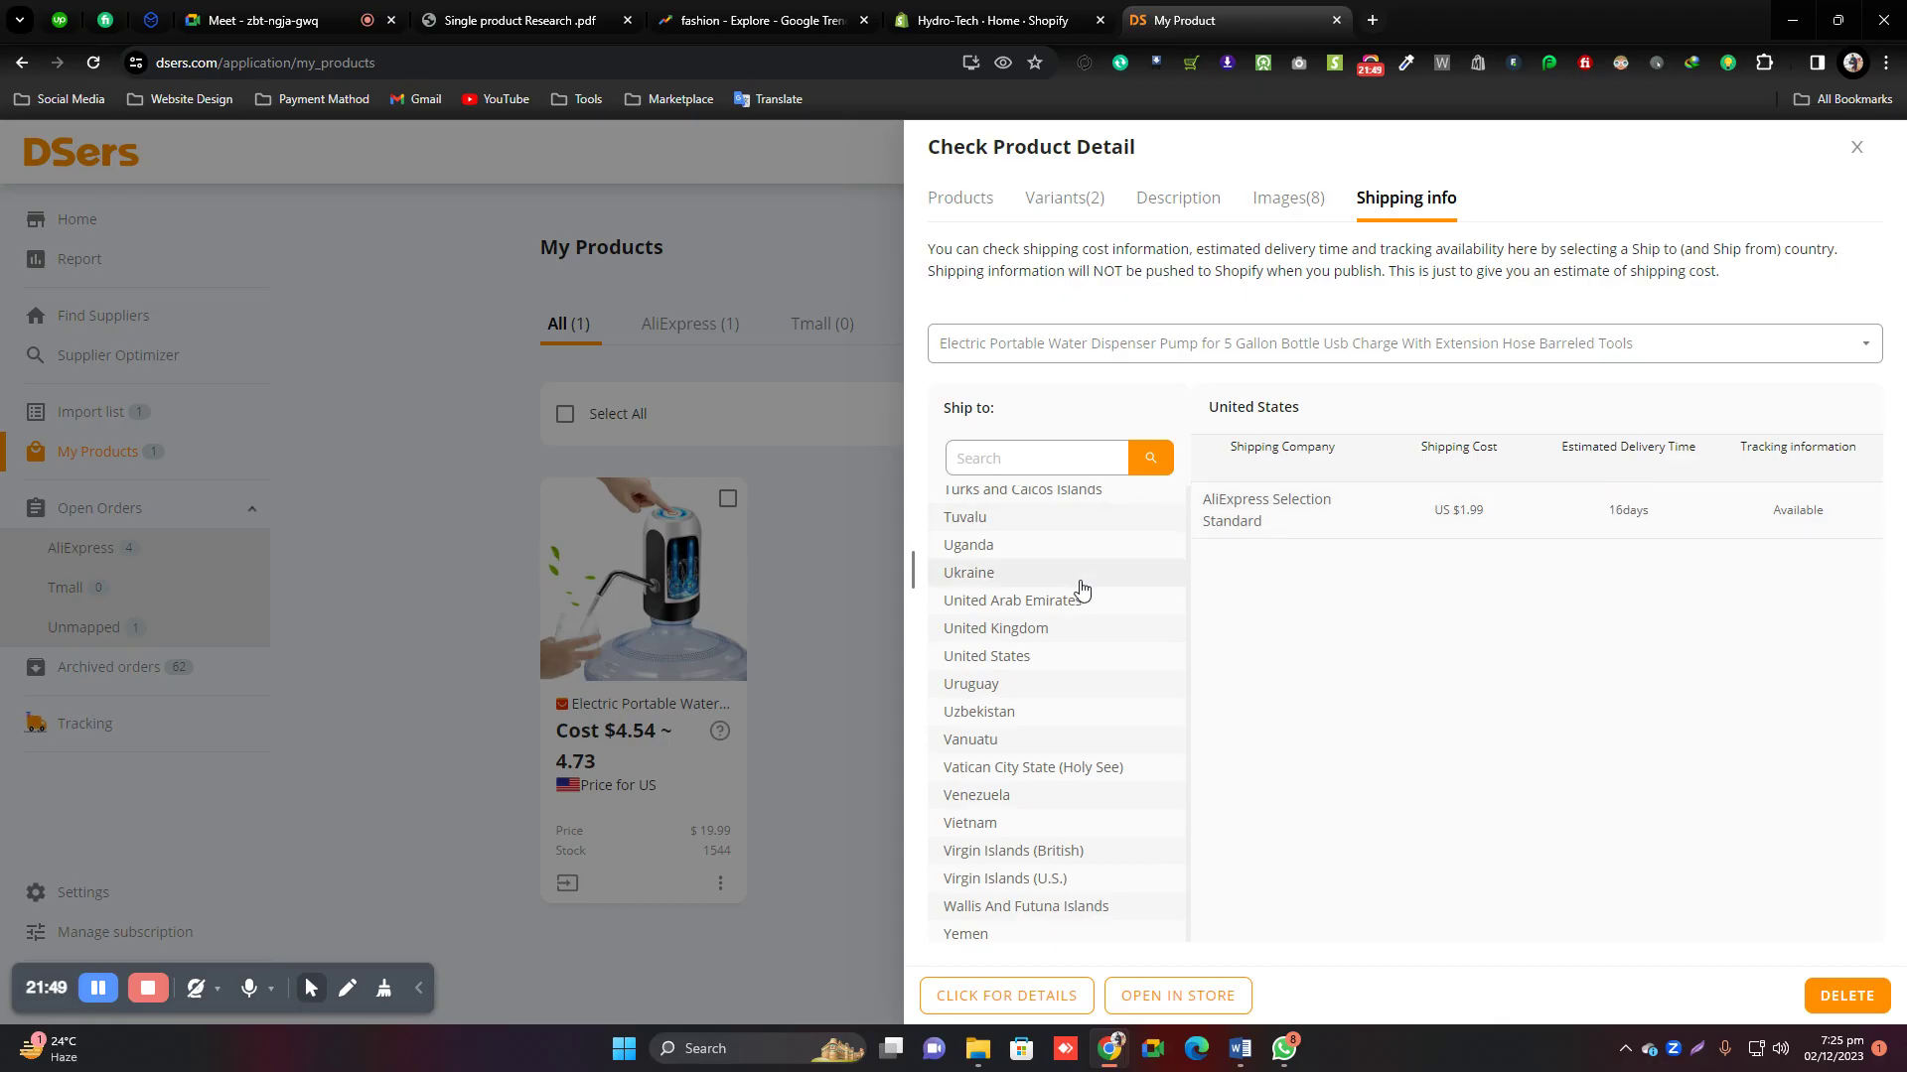
Close the product detail and compare the DSers product list with the Good Supplier slide on page 8 of the research PDF.
click(1855, 147)
click(993, 20)
click(760, 20)
click(503, 12)
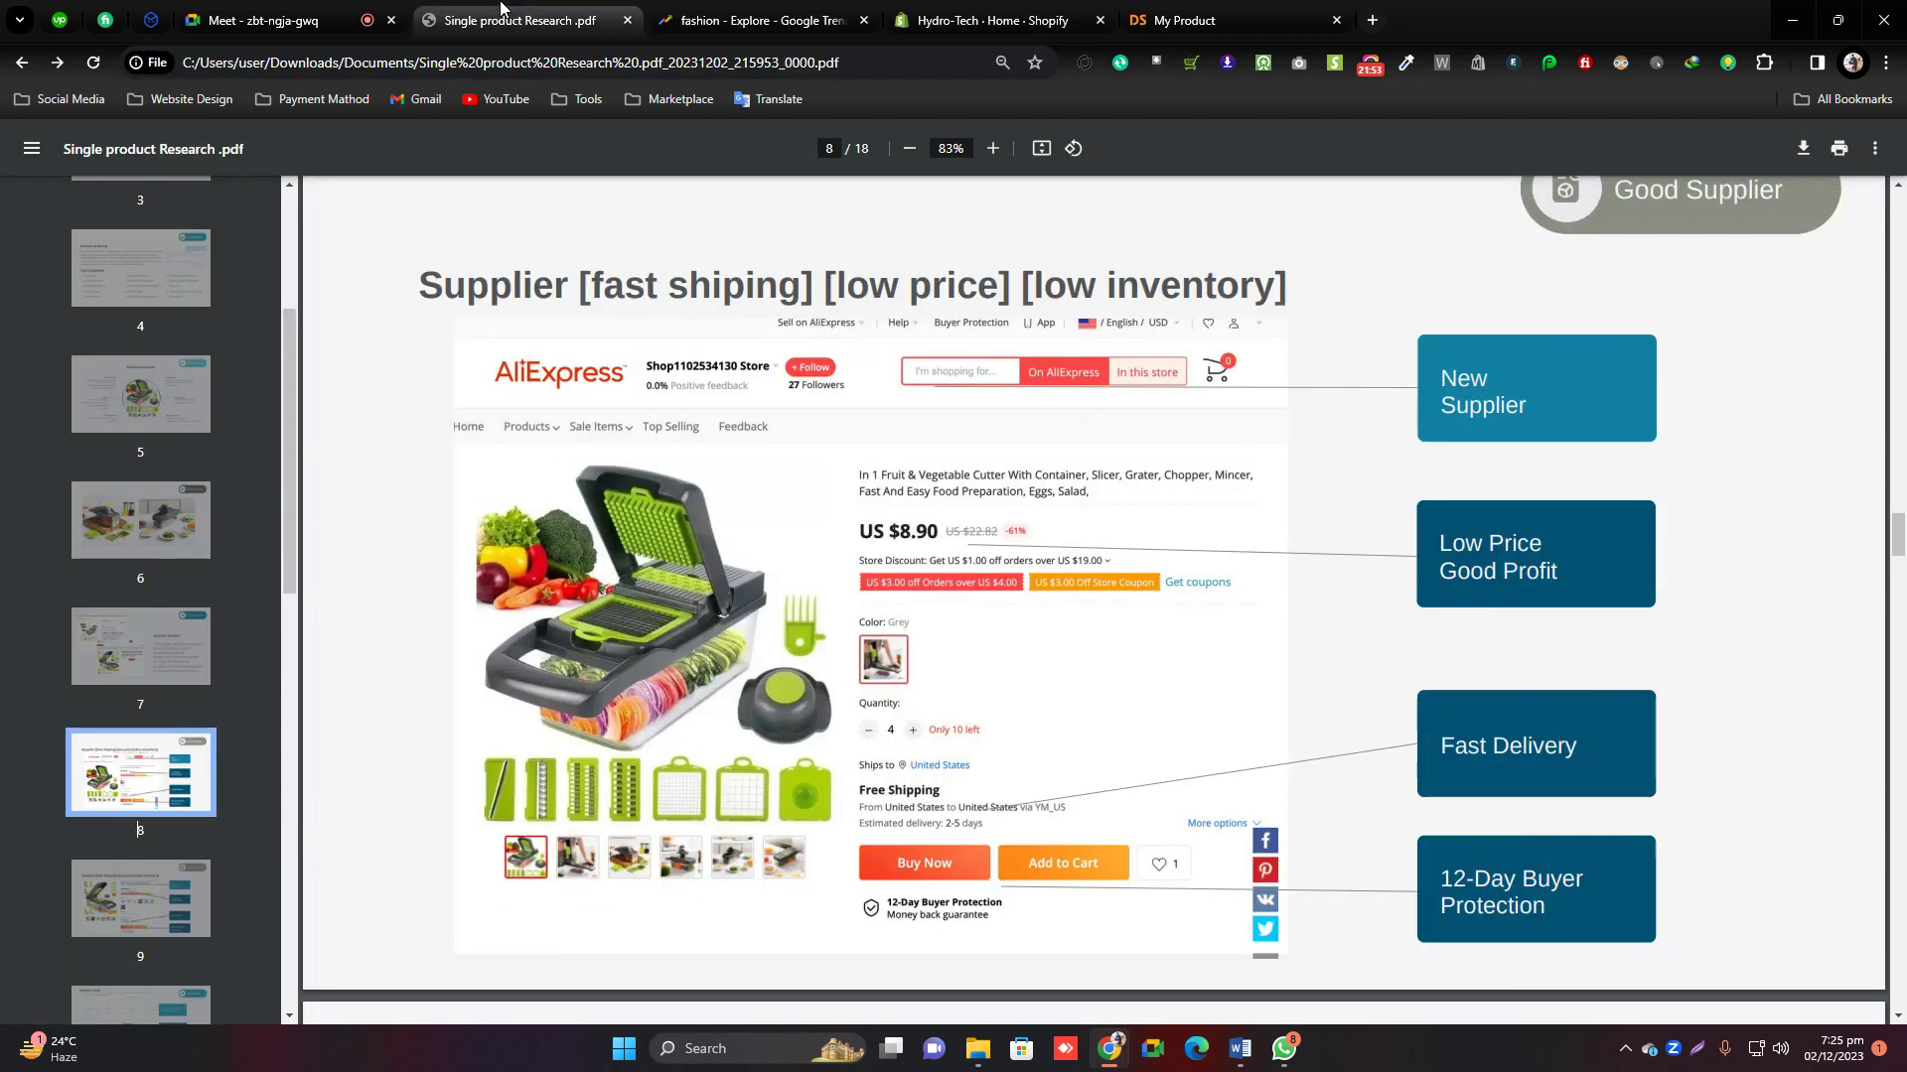
click(341, 12)
click(501, 14)
click(1196, 12)
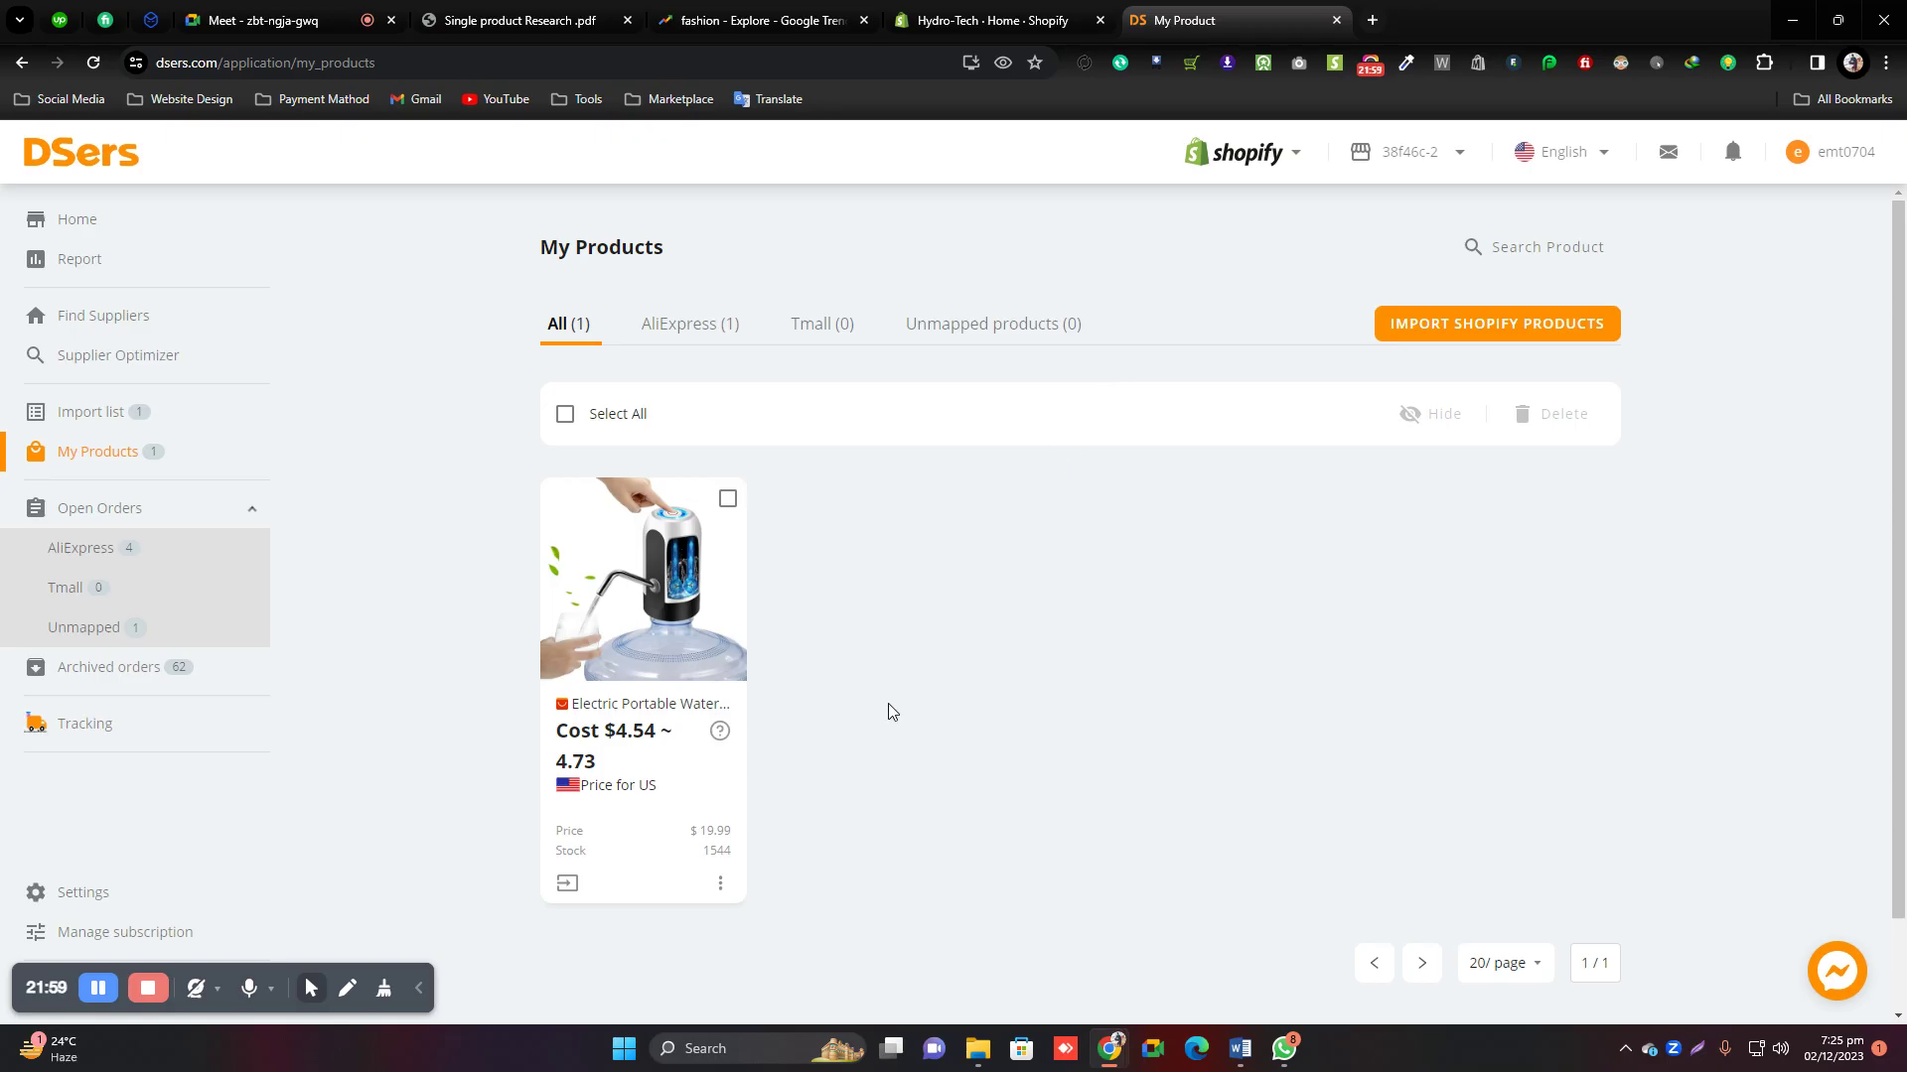
click(527, 11)
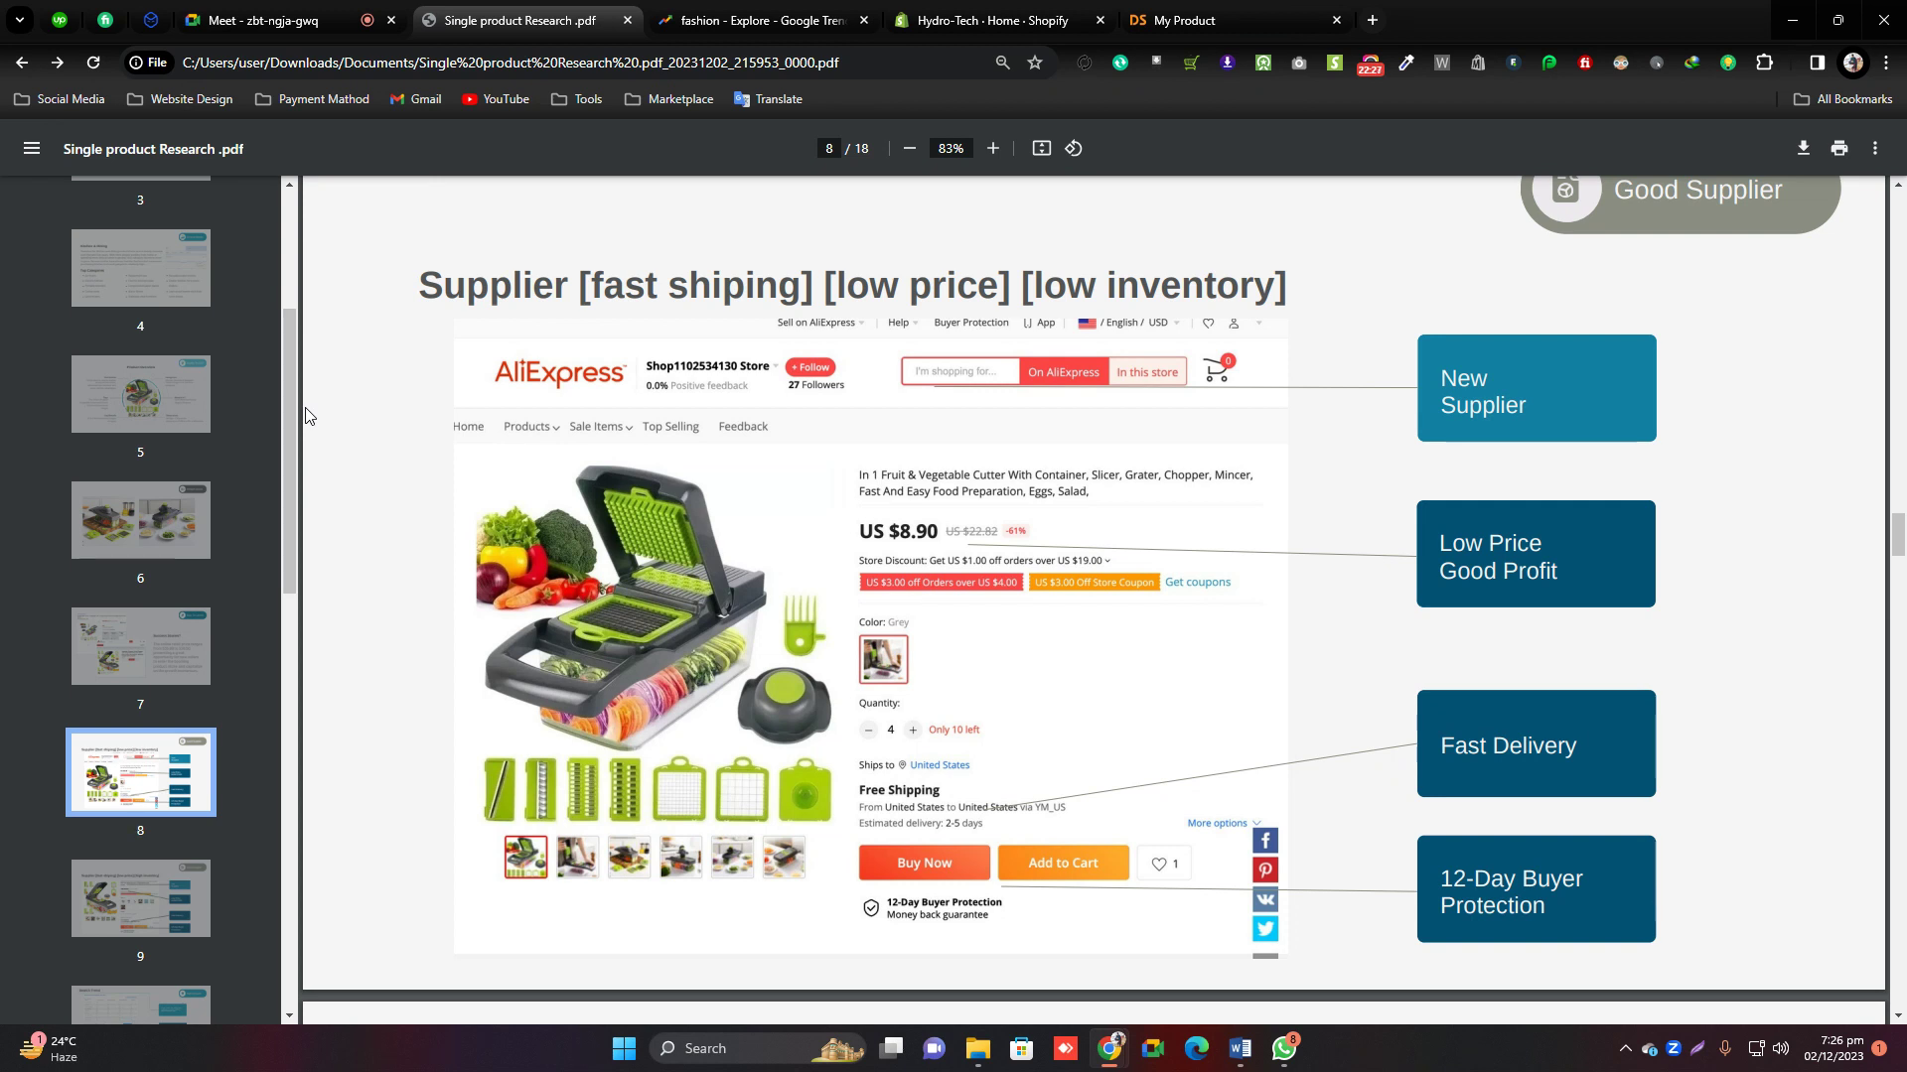
Go to page 9 of the PDF and examine the high-inventory supplier example.
drag(287, 514, 294, 599)
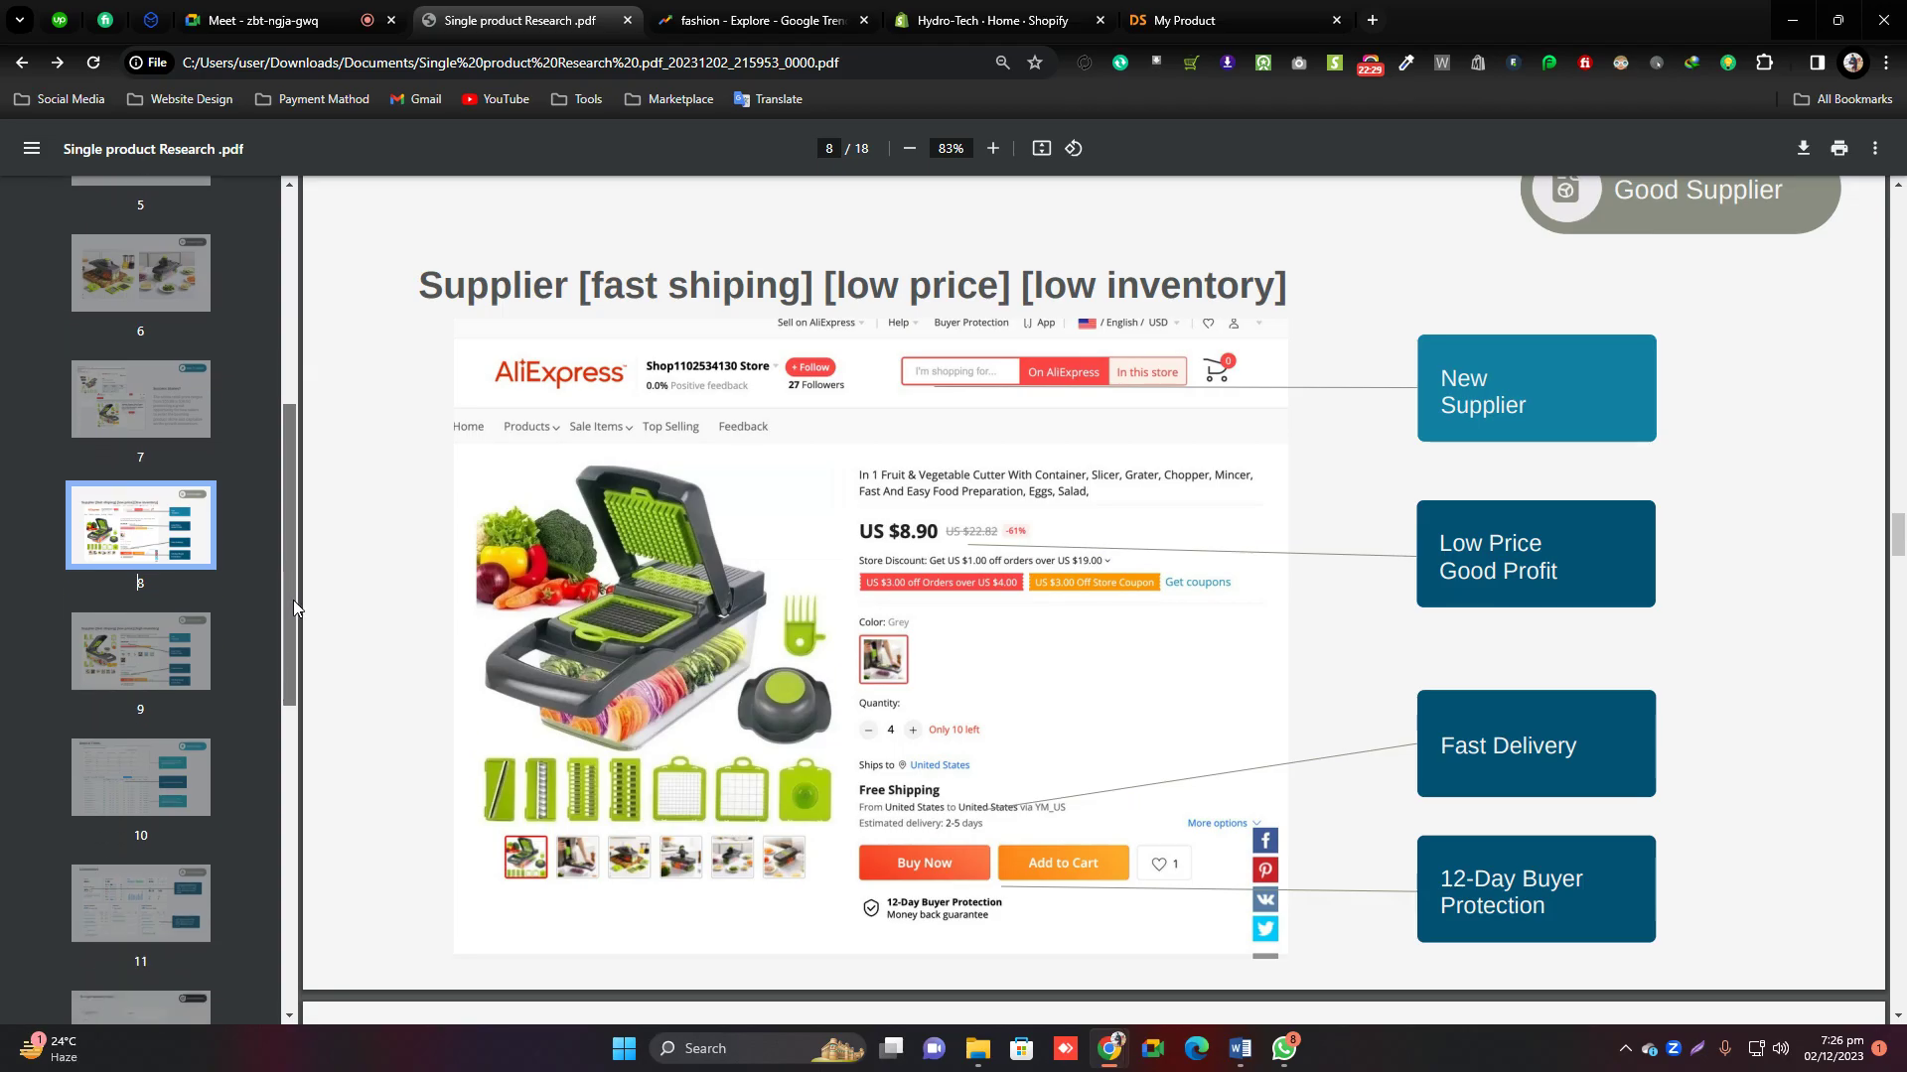
click(140, 662)
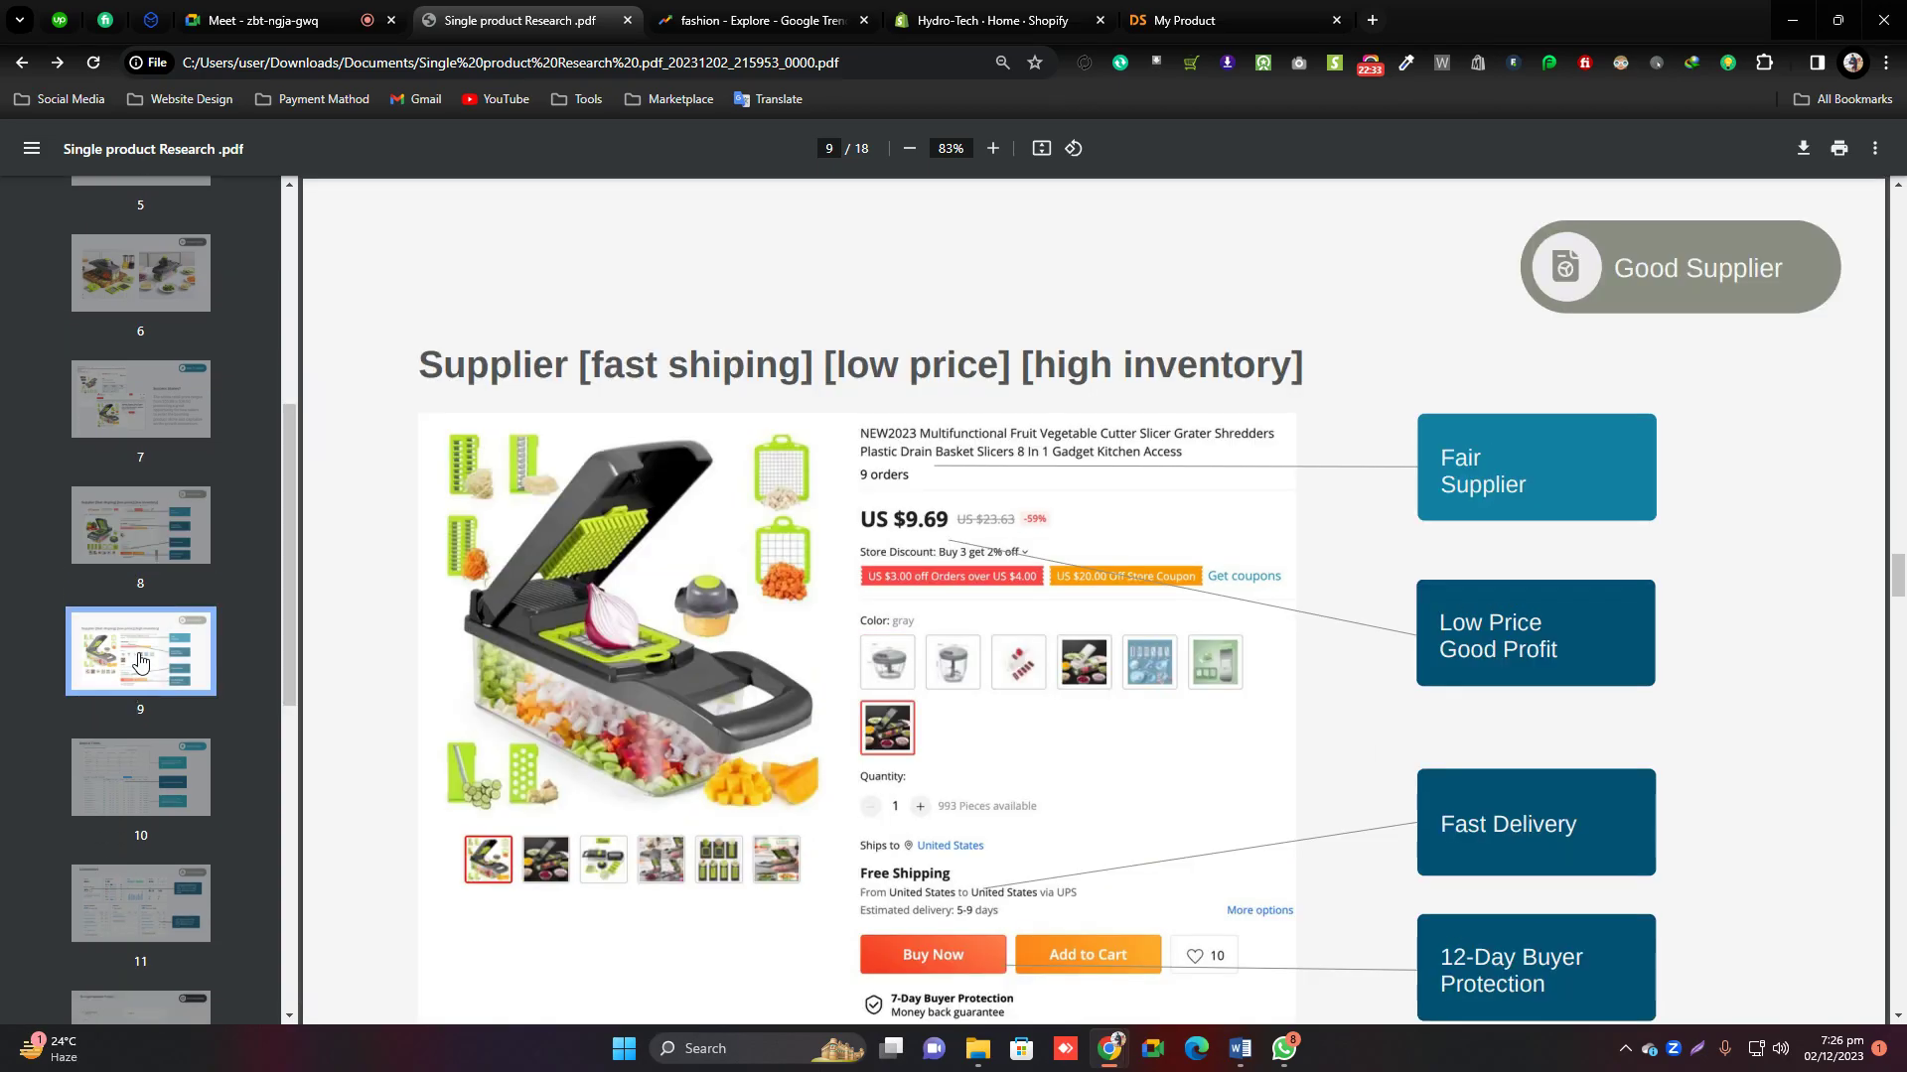
drag(1897, 576, 1901, 576)
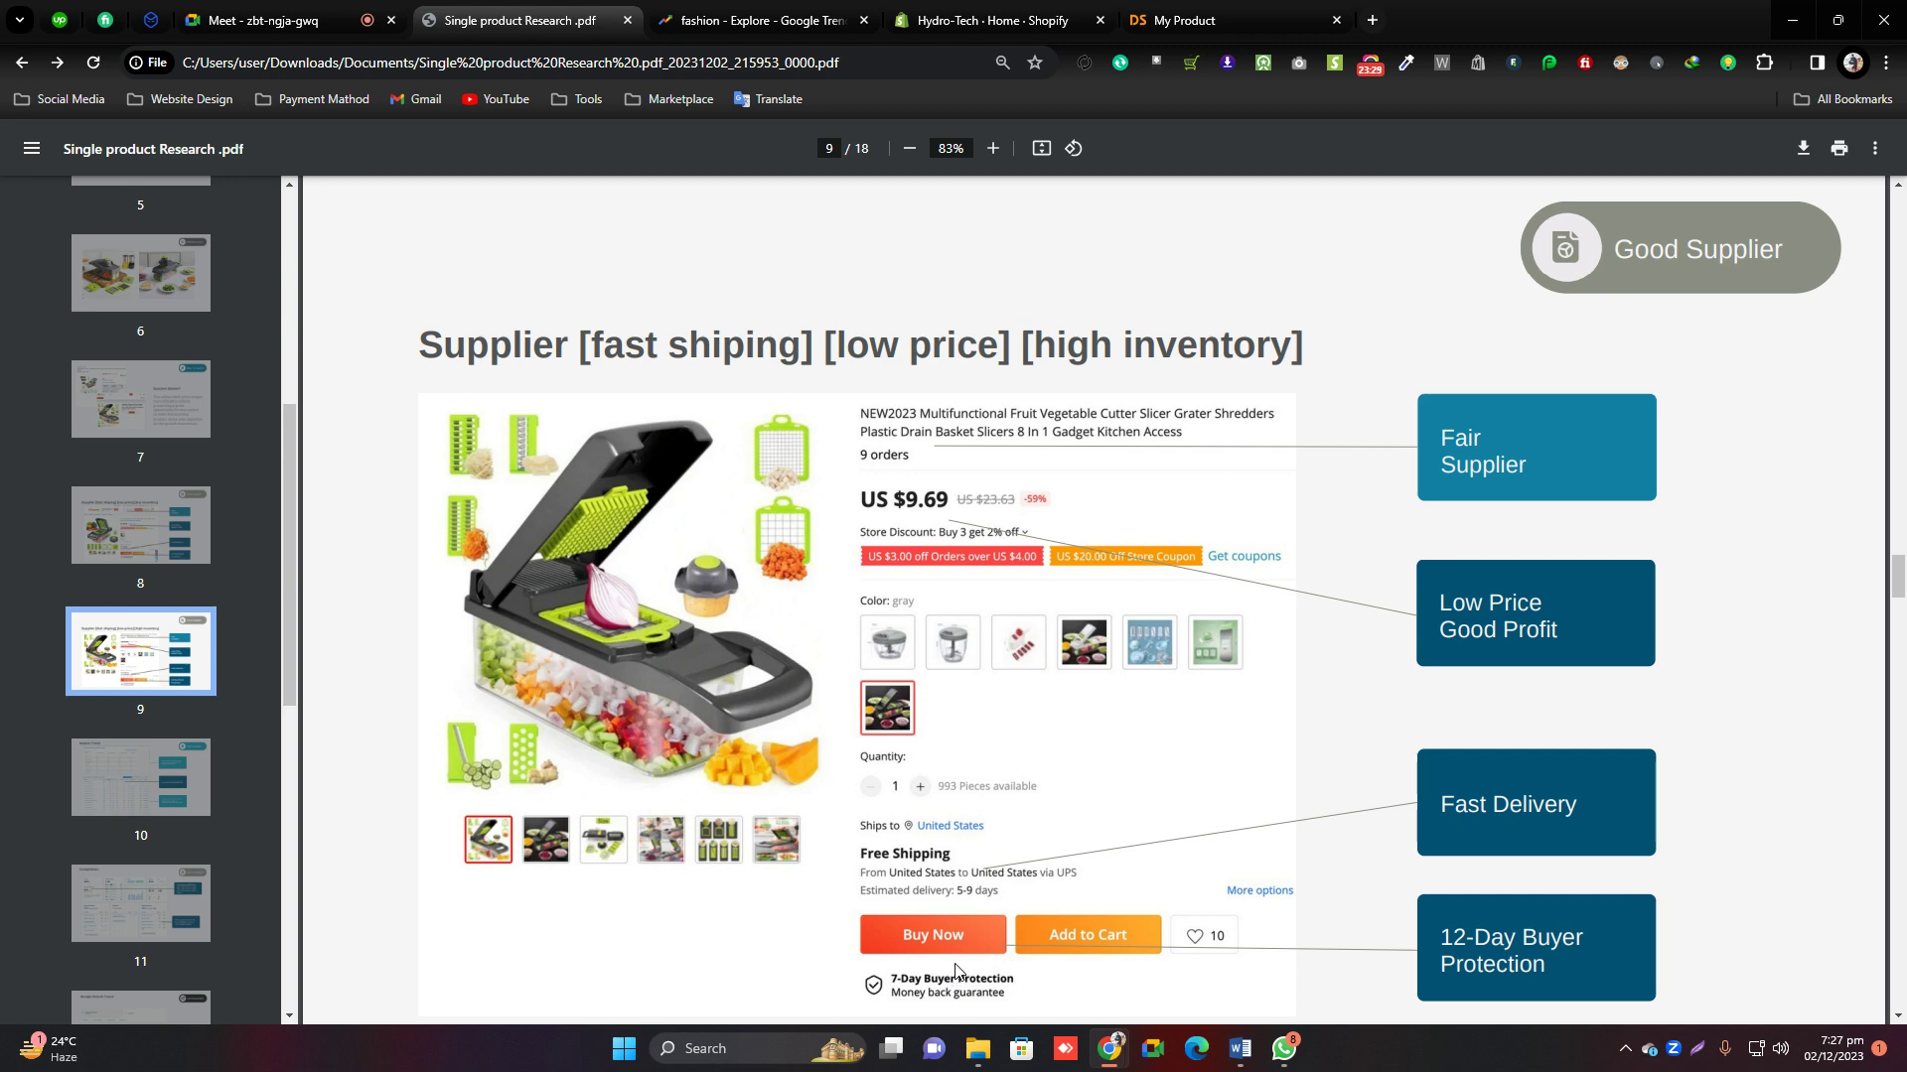
View the Search Trend slide on page 10 and return to the supplier slide on page 9.
scroll(288, 540, down, 2)
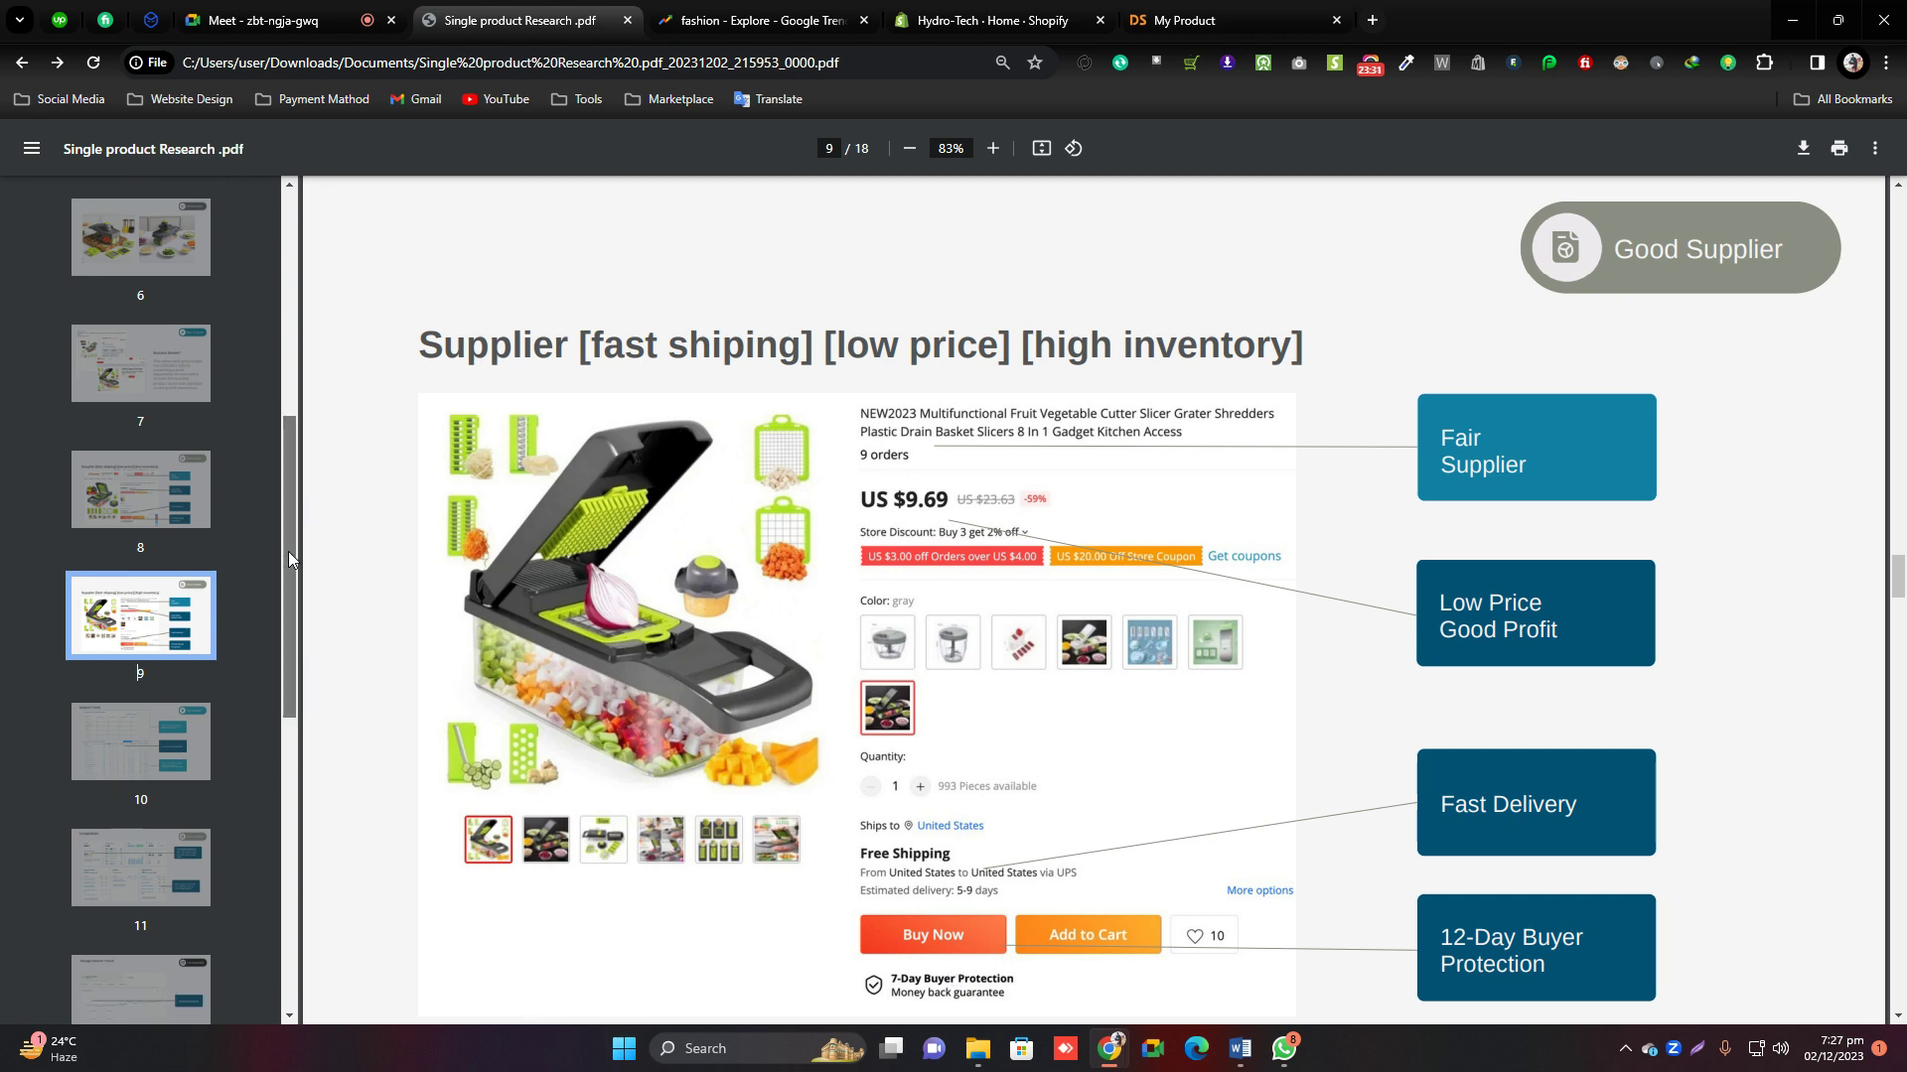
click(155, 647)
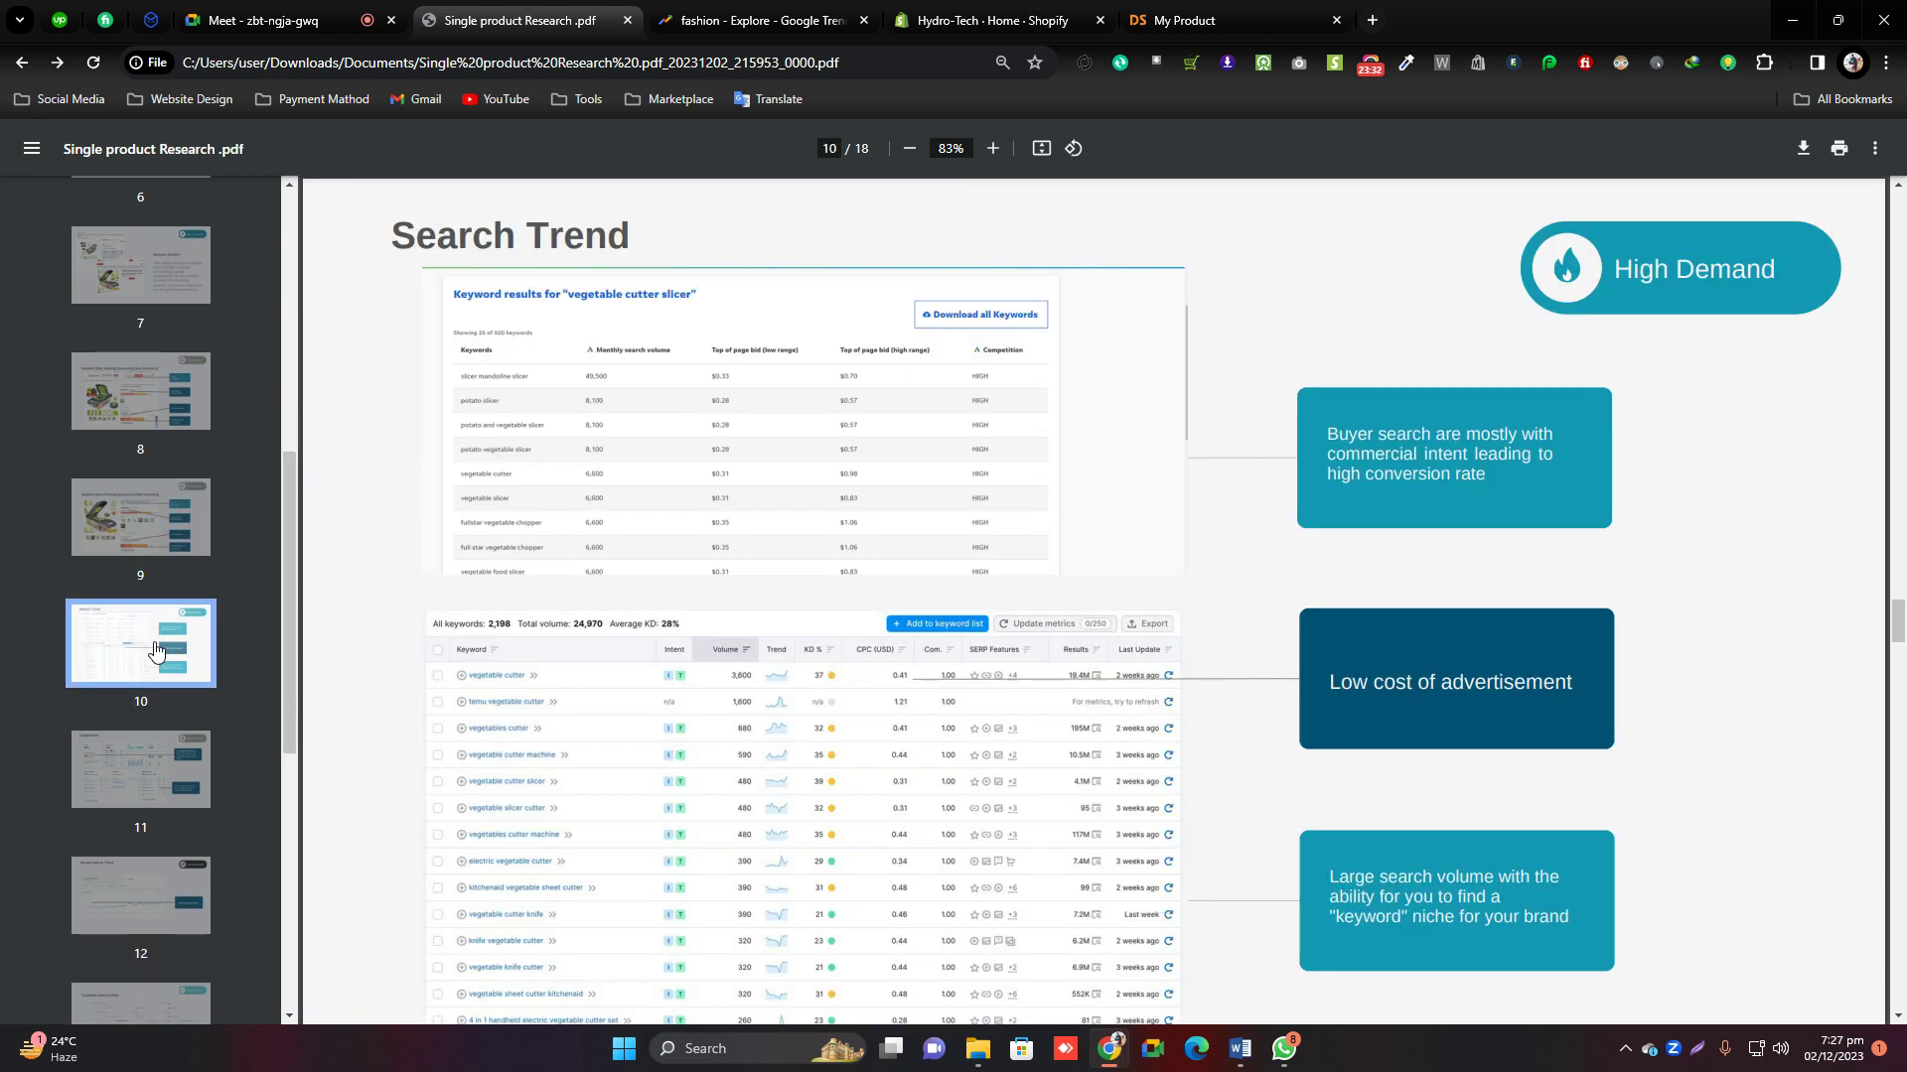
click(157, 530)
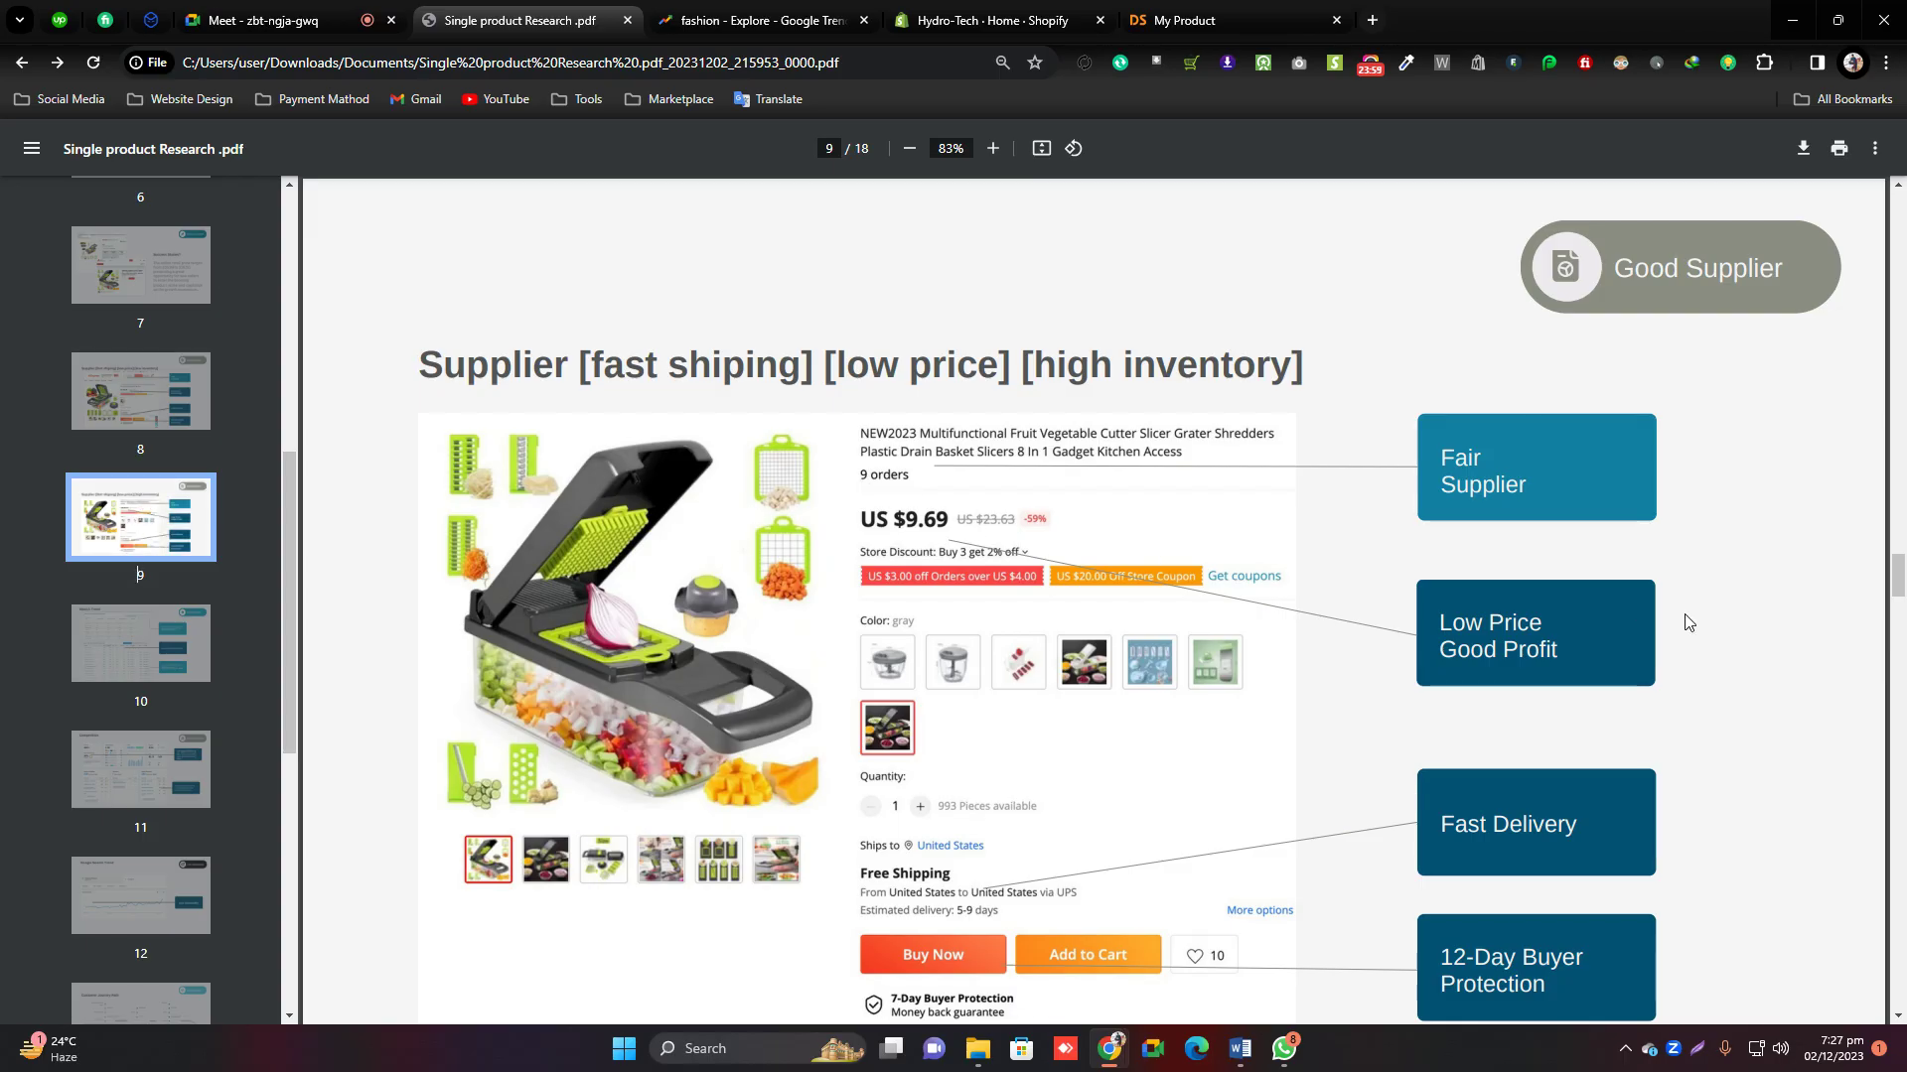
Go to the Search Trend slide on page 10 and examine its keyword results and demand notes.
click(140, 646)
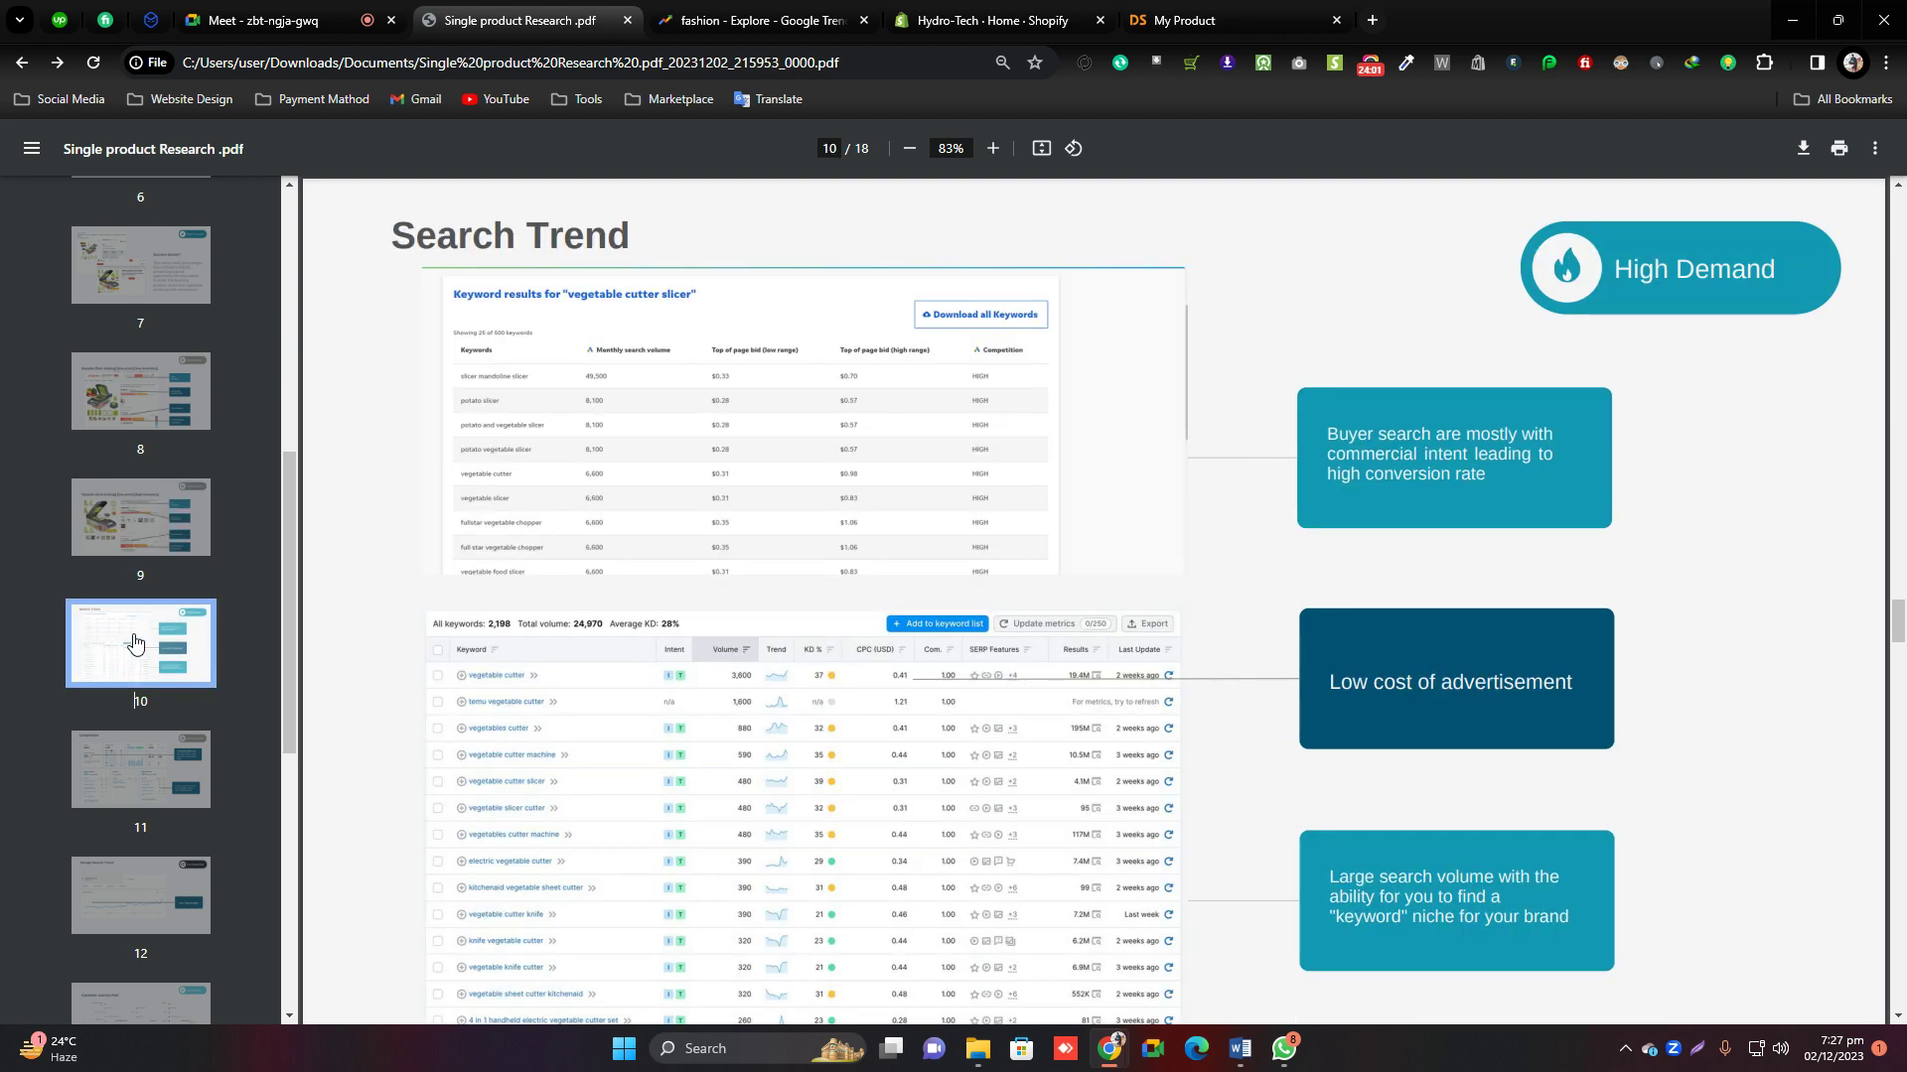
drag(290, 524, 284, 558)
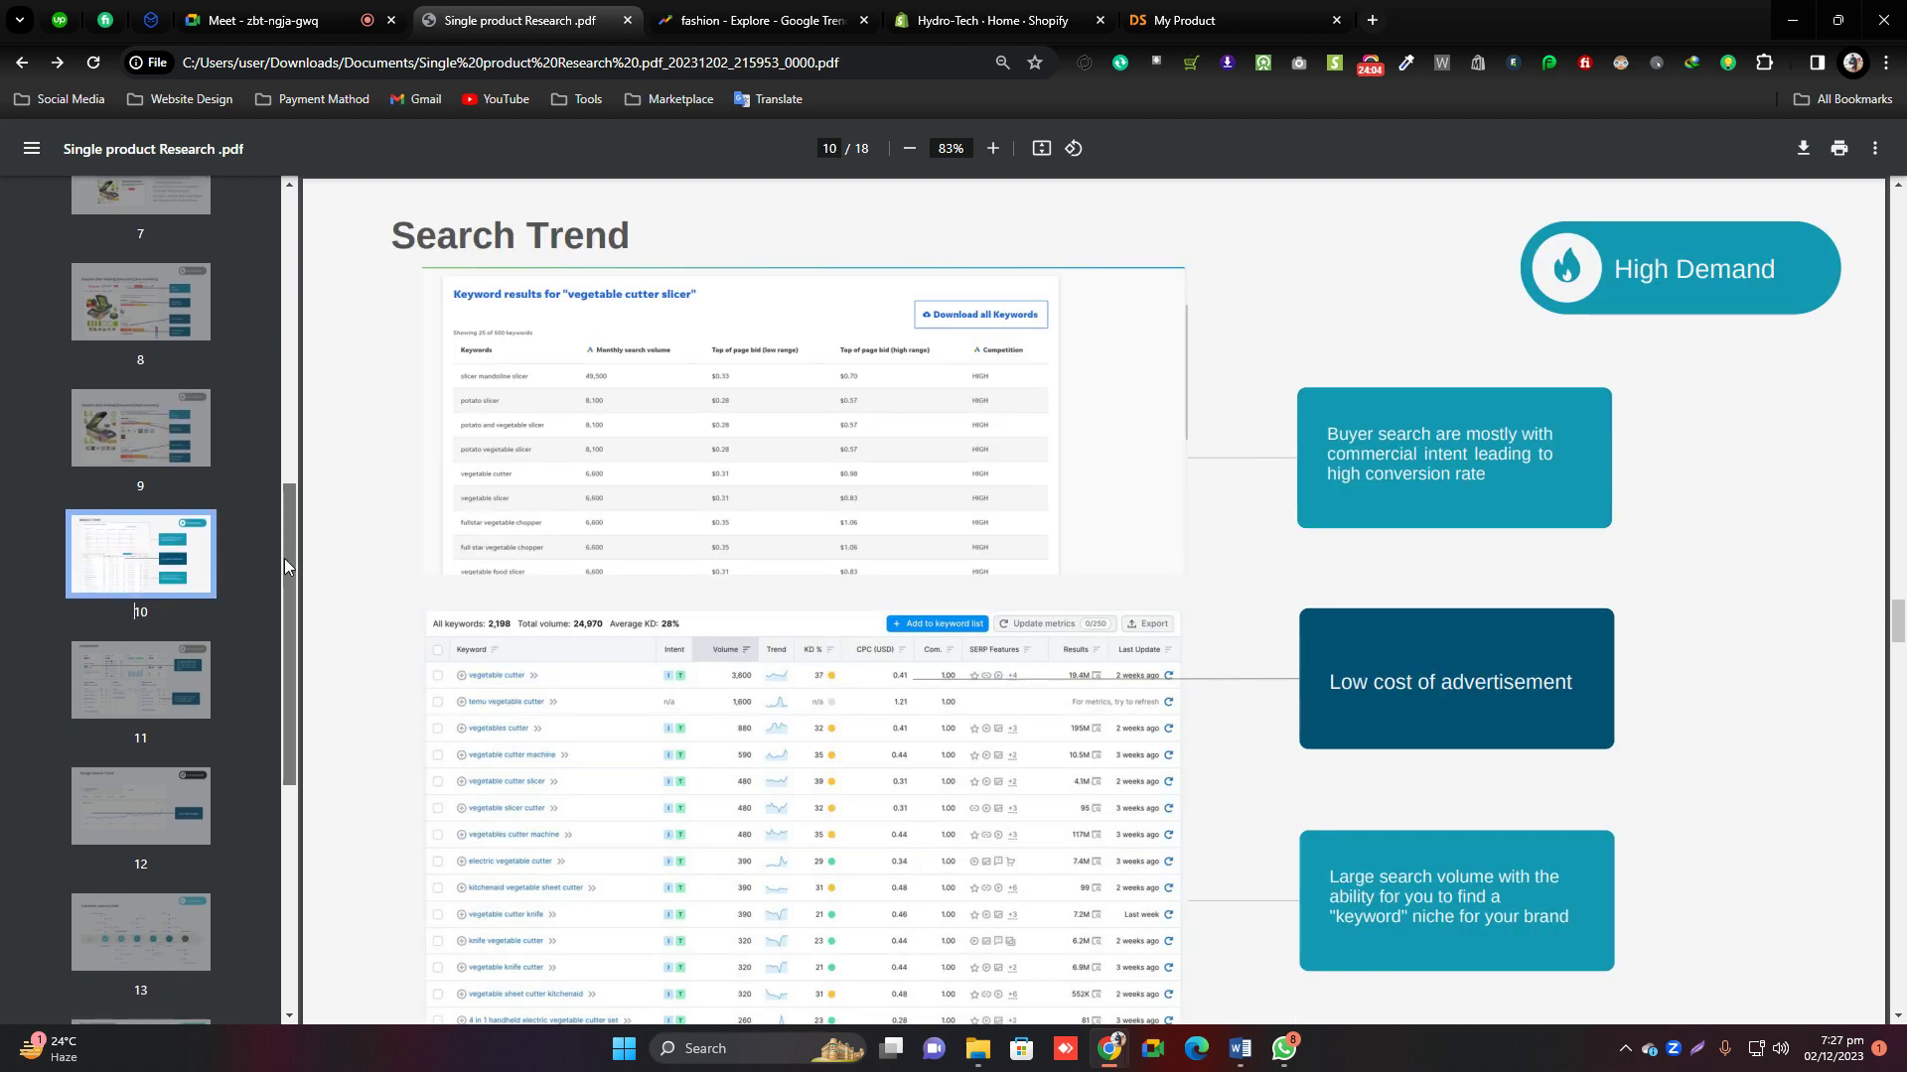
click(140, 429)
click(123, 558)
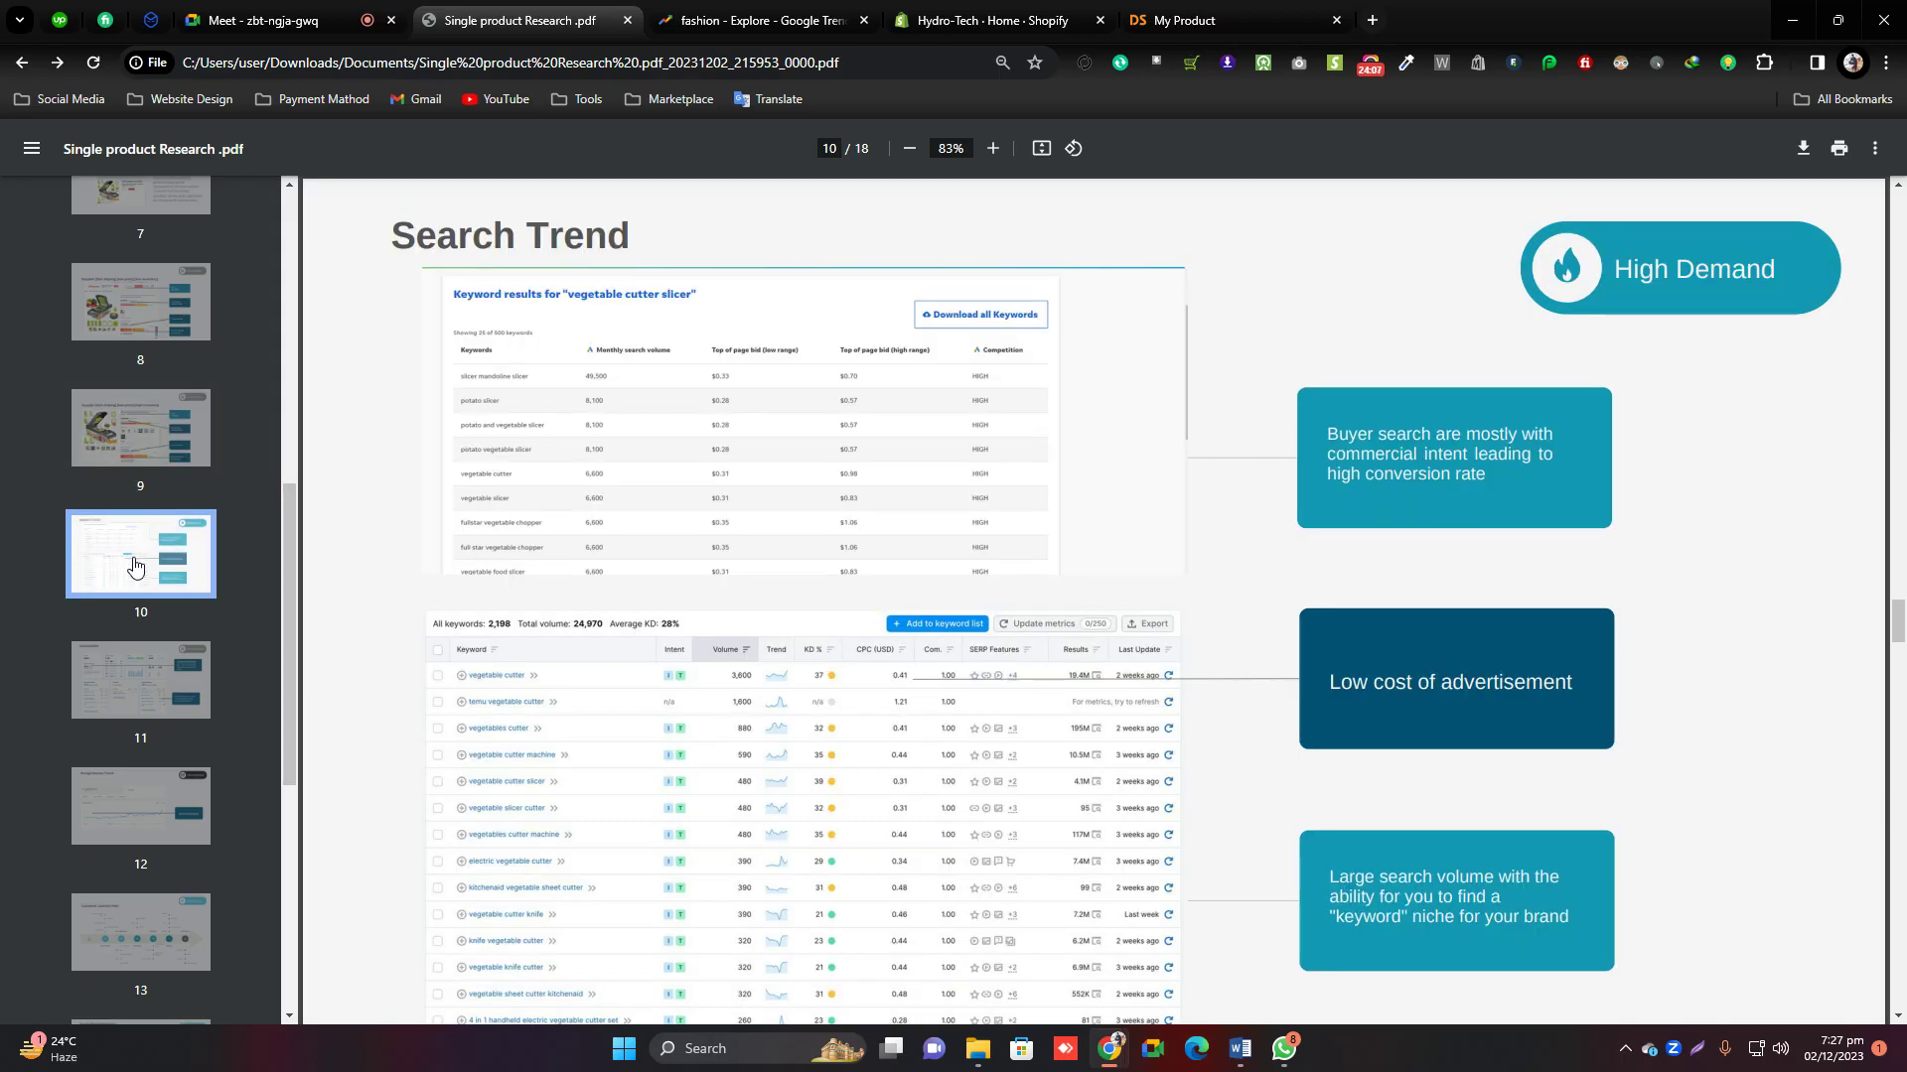
drag(1897, 617, 1898, 622)
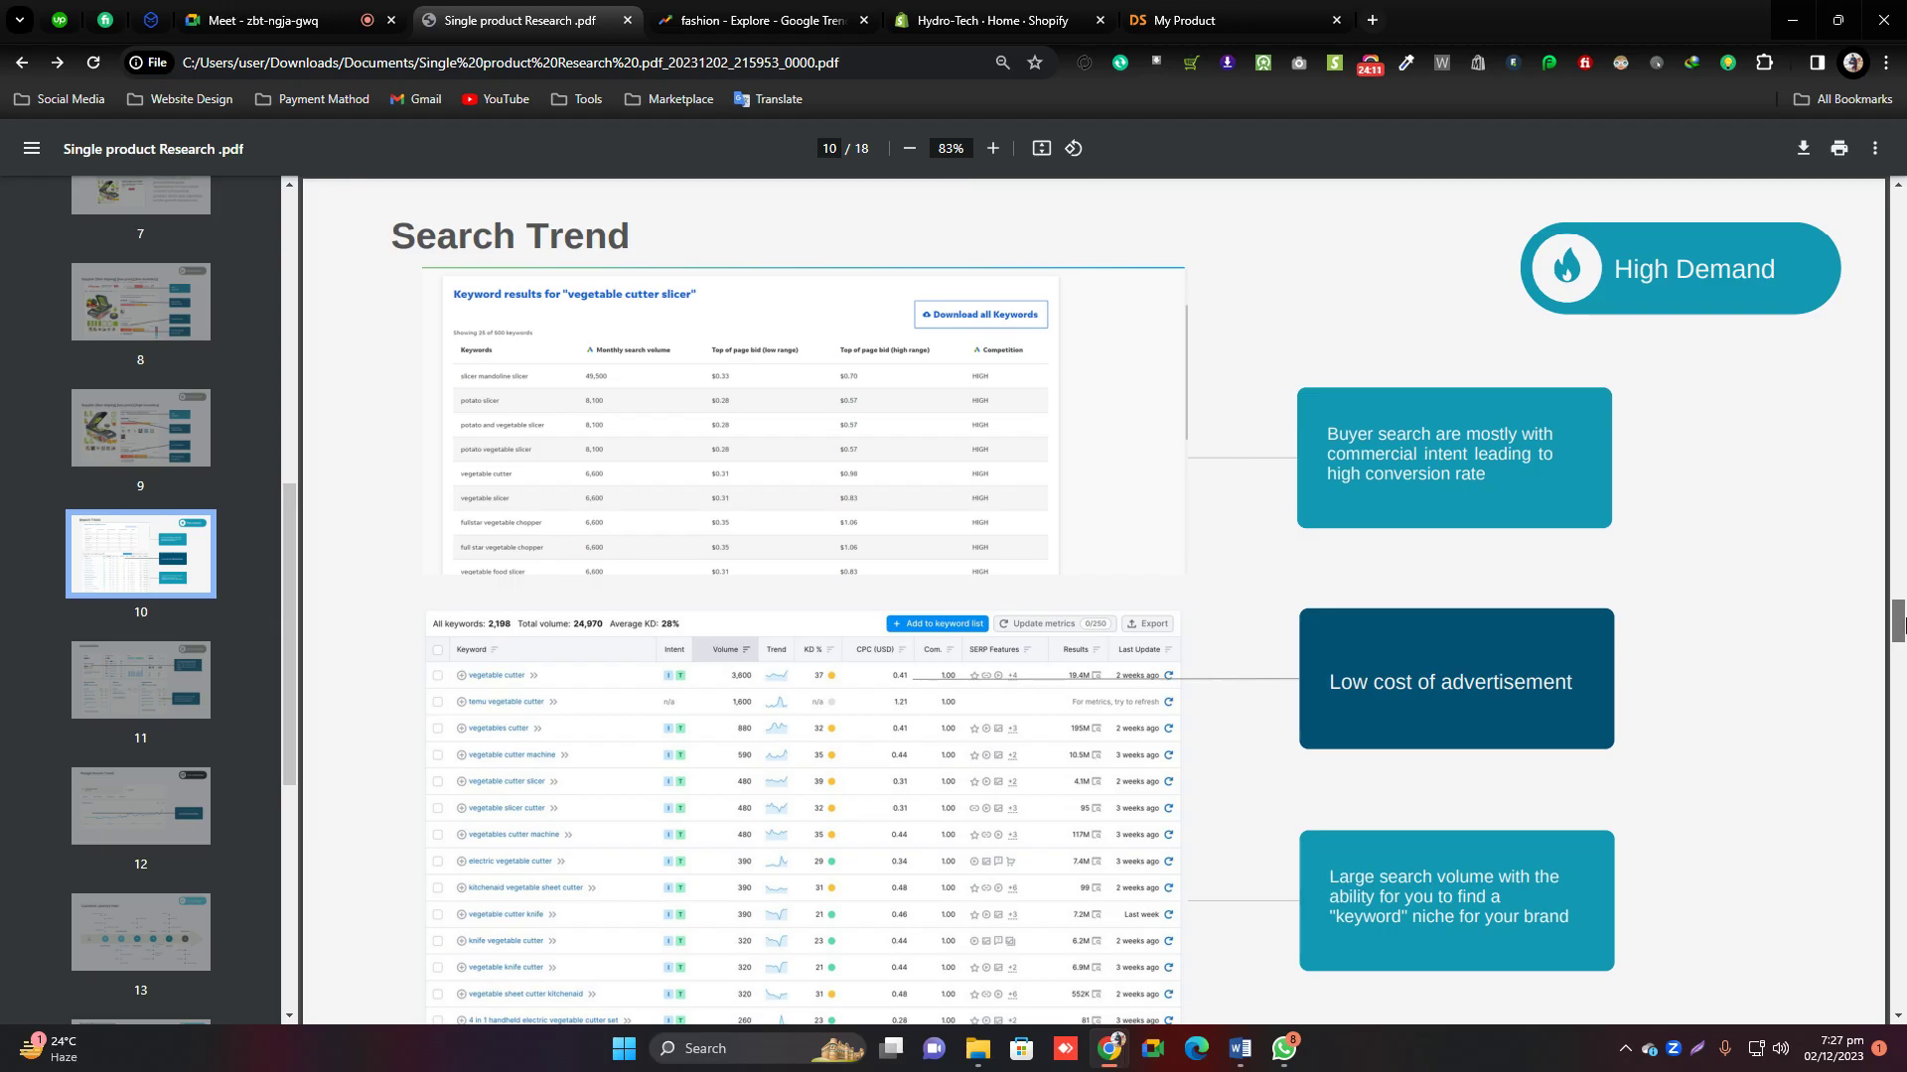
drag(1904, 618, 1904, 620)
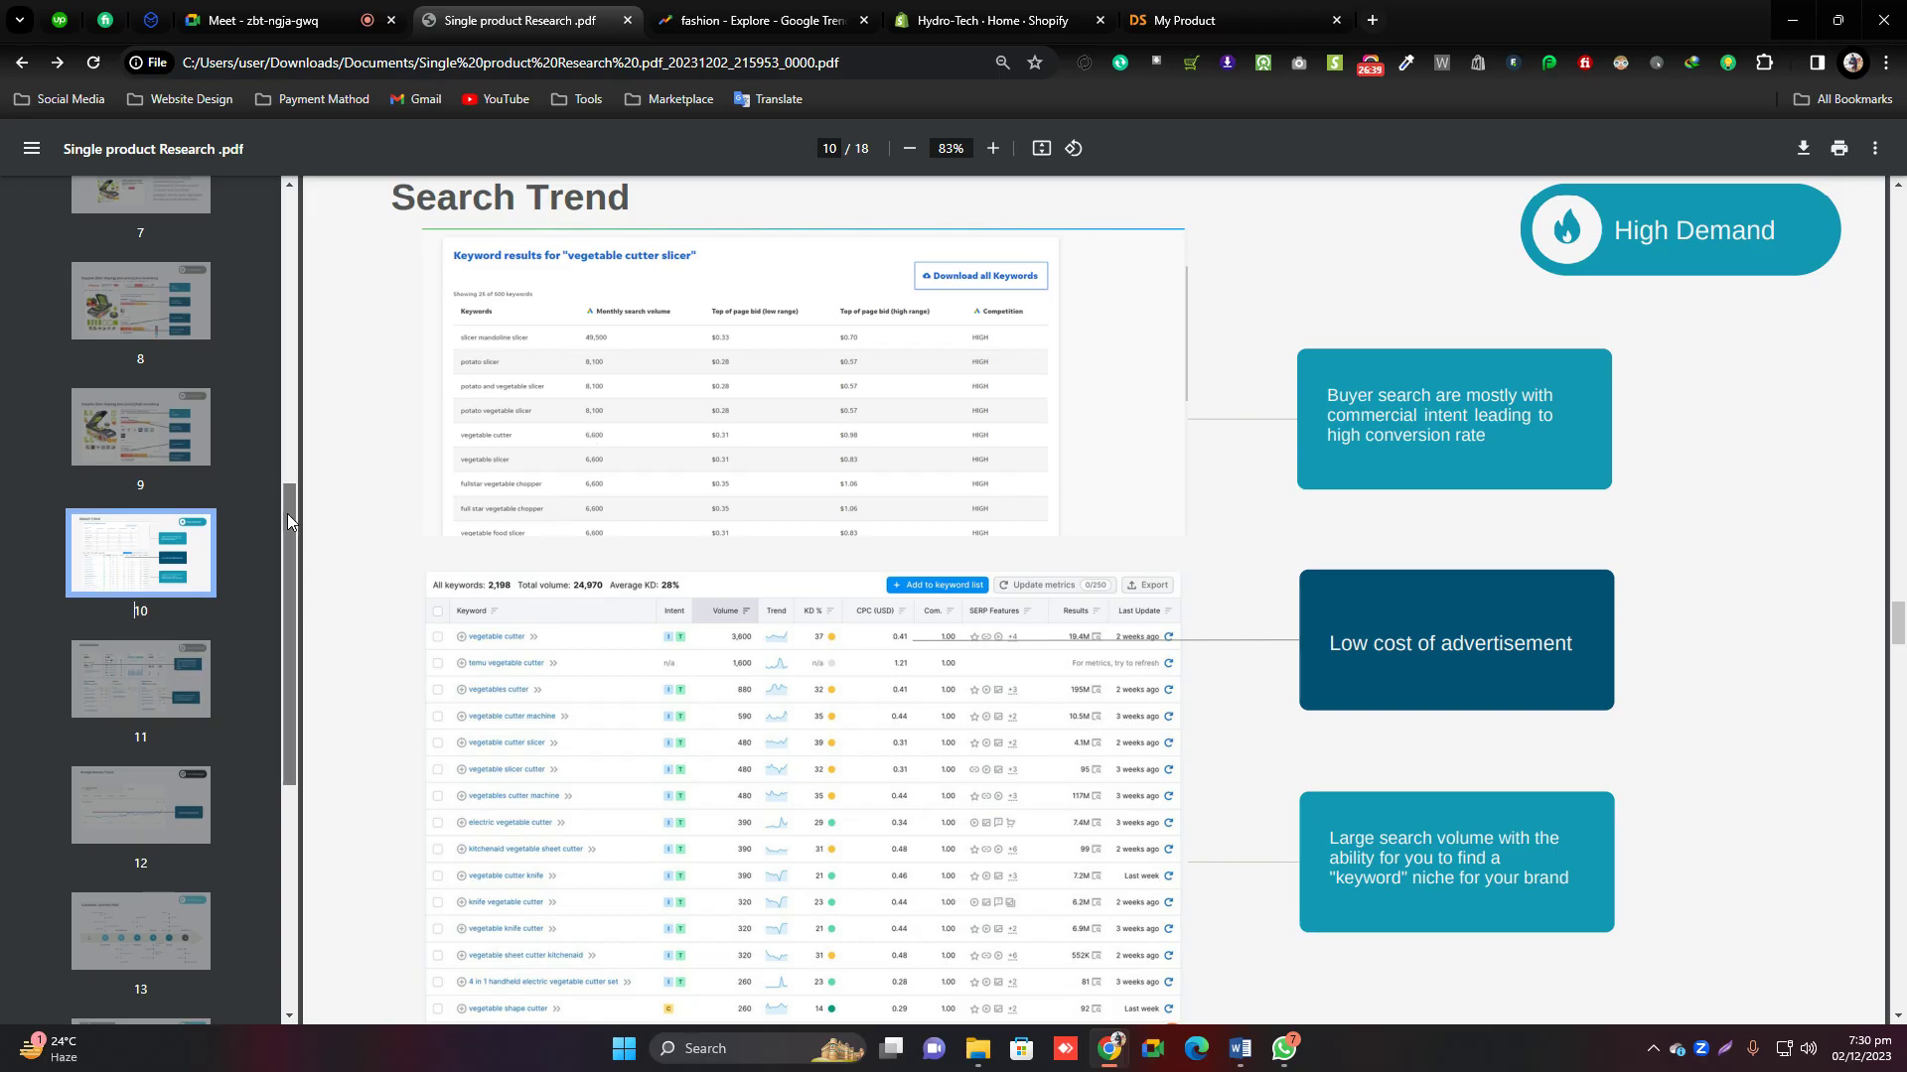
Look at the Competition slide on page 11, then return to the Search Trend slide on page 10.
drag(288, 514, 292, 526)
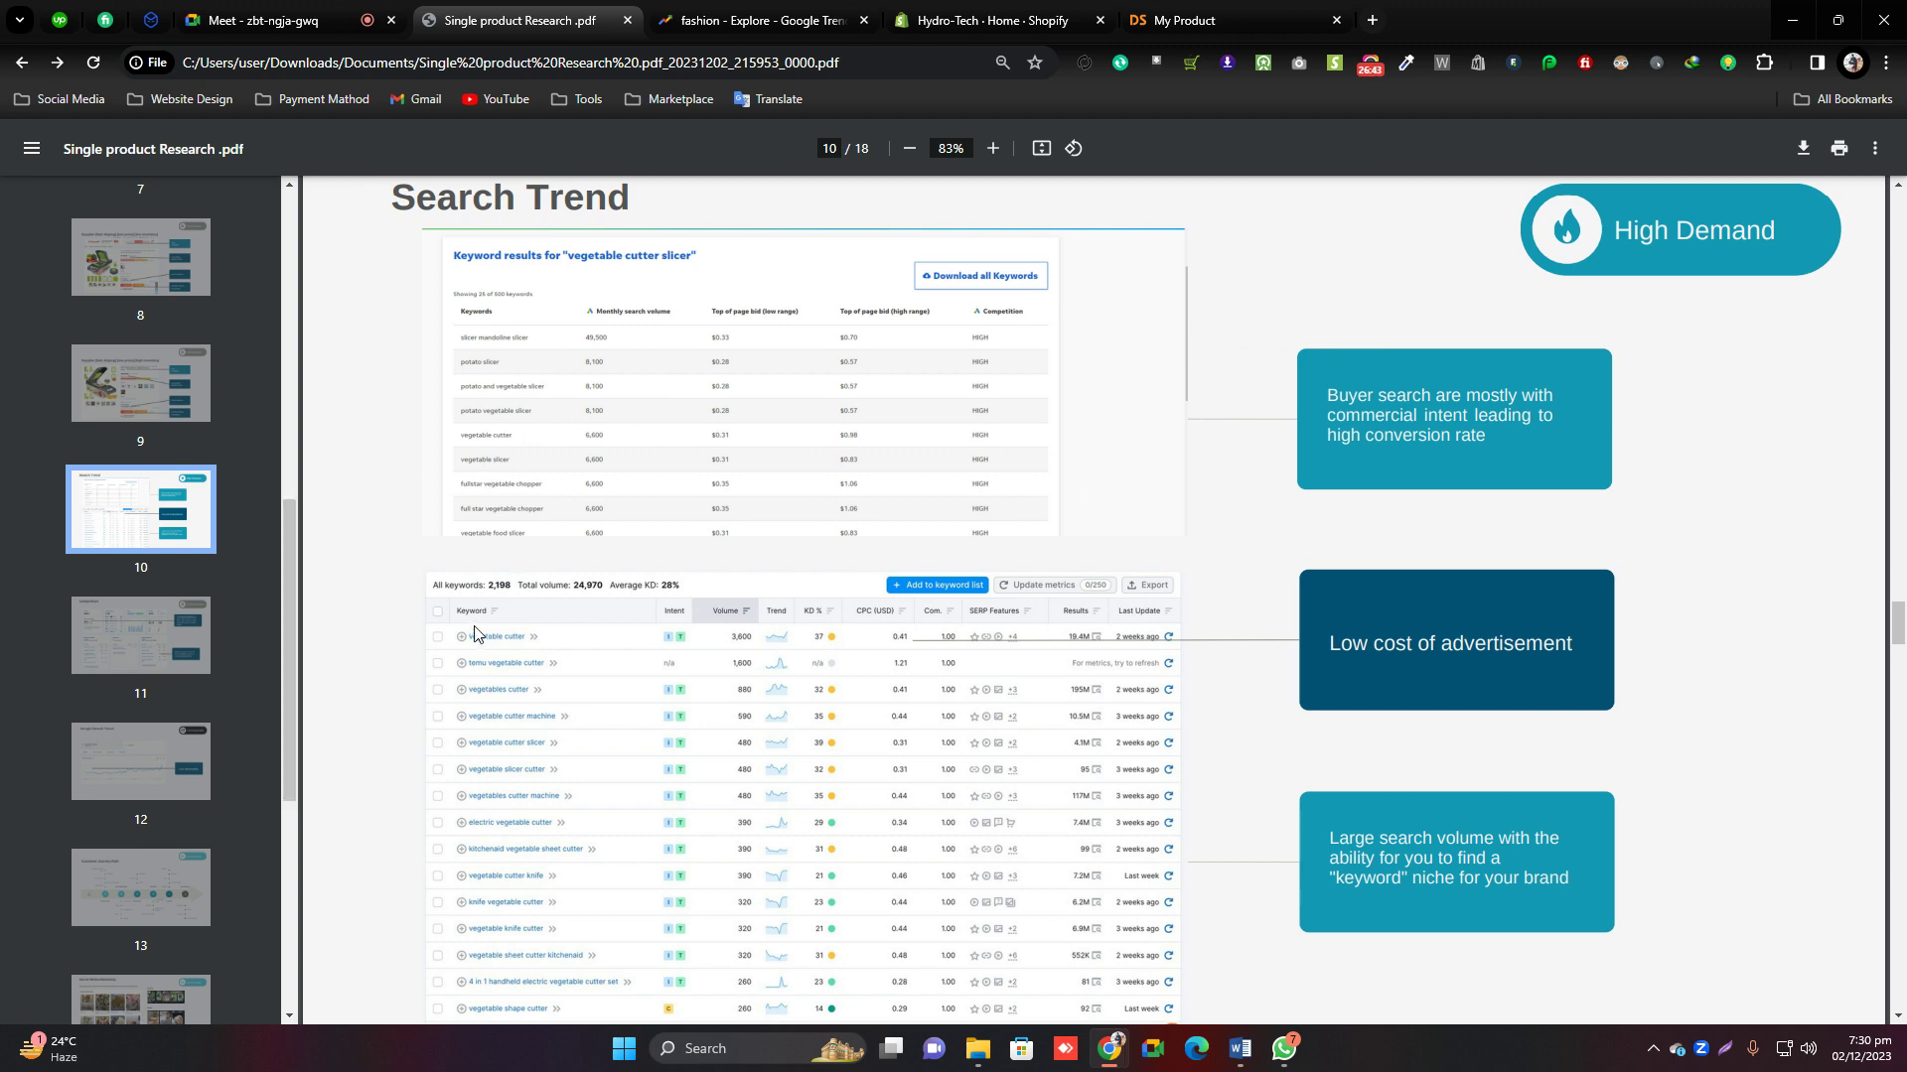
click(164, 643)
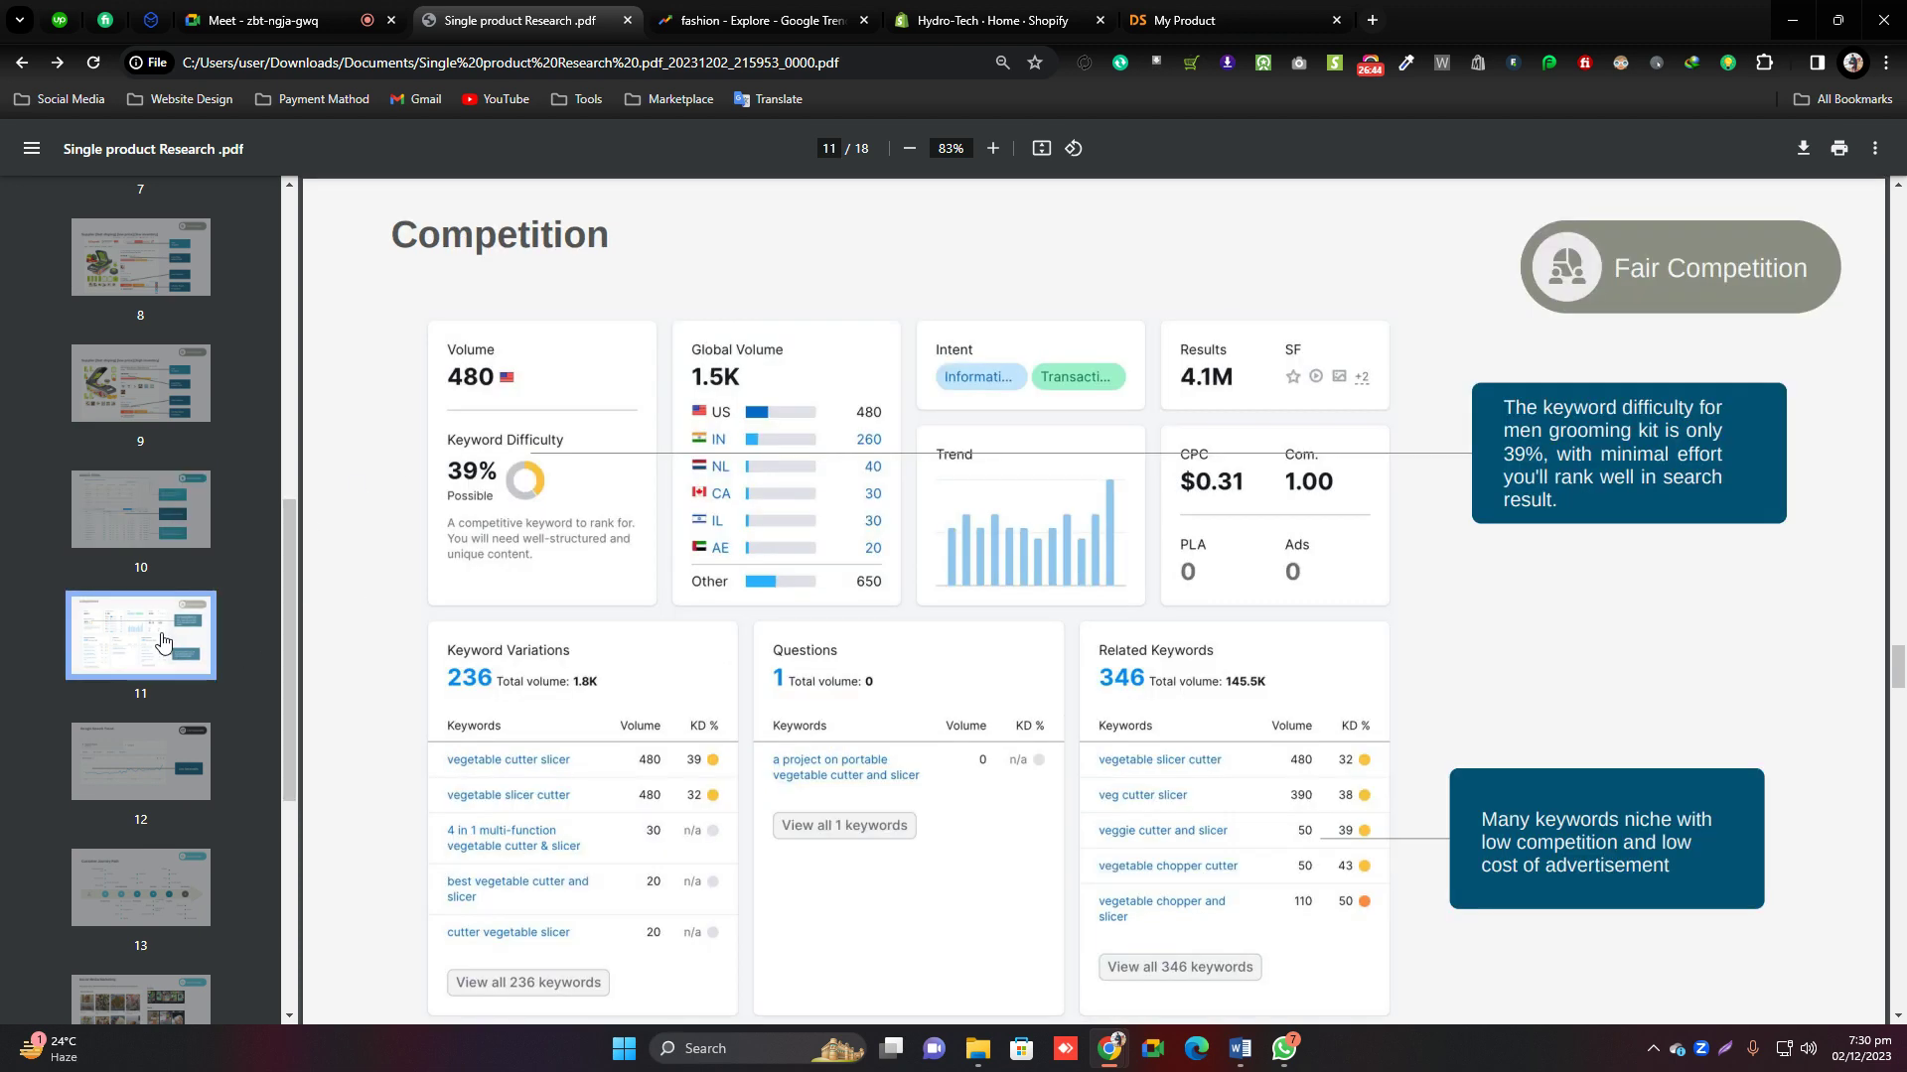
click(139, 511)
click(139, 387)
click(136, 517)
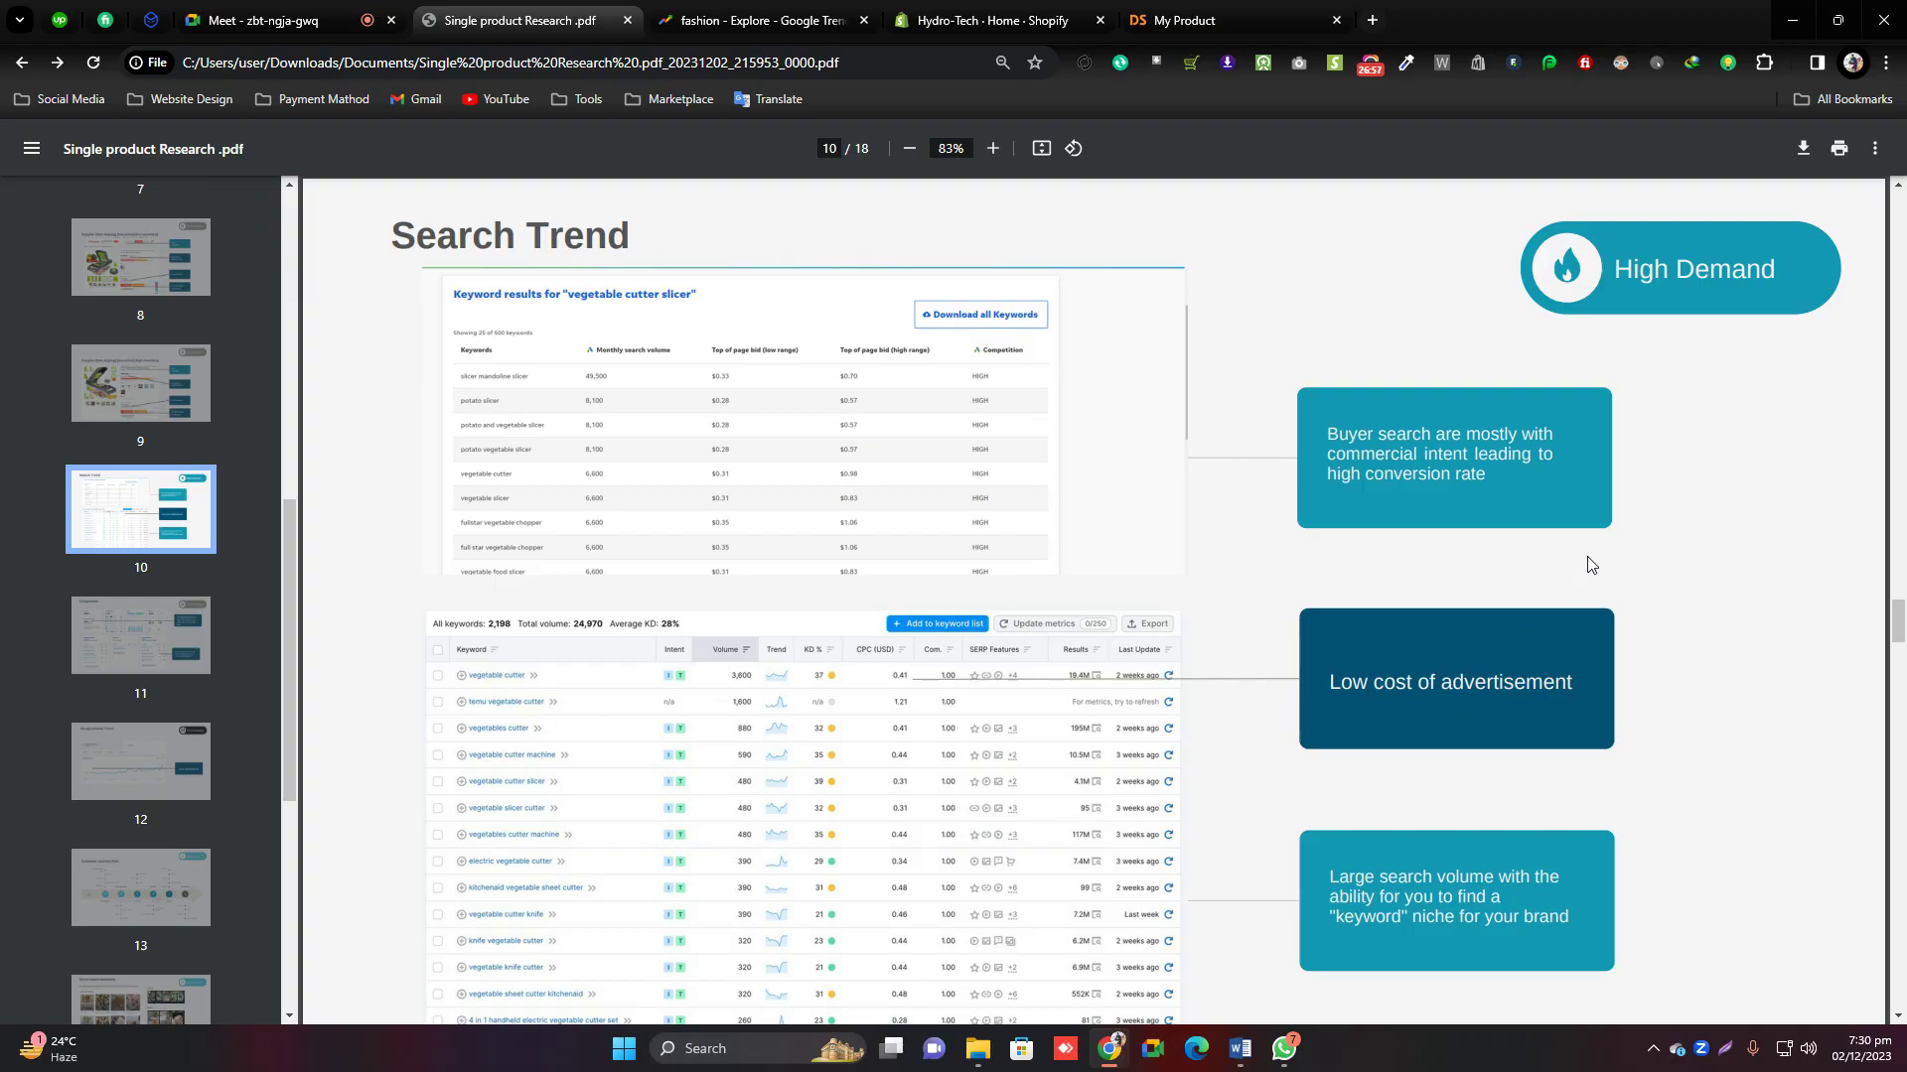
Search Google for ahrefs in a new tab, open the Ahrefs website and browse its home page.
click(1372, 22)
text(a)
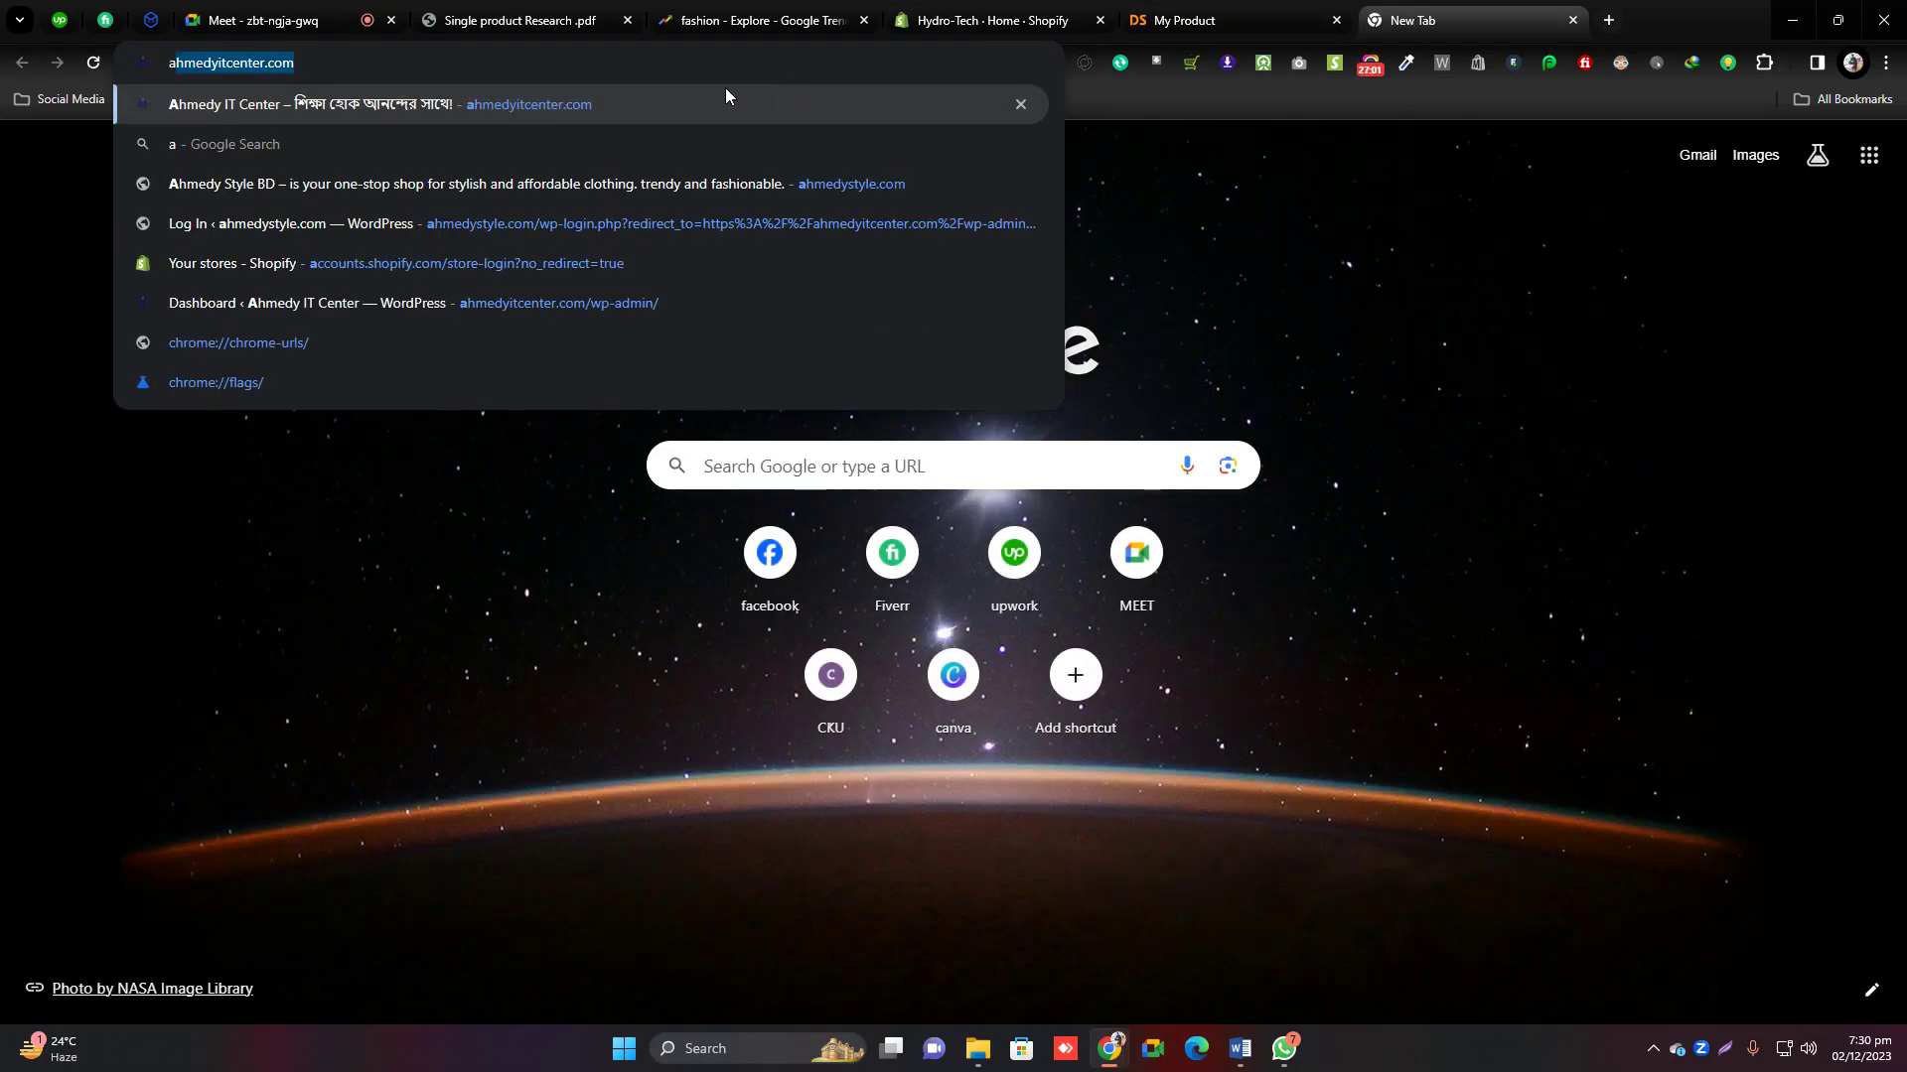
text(h)
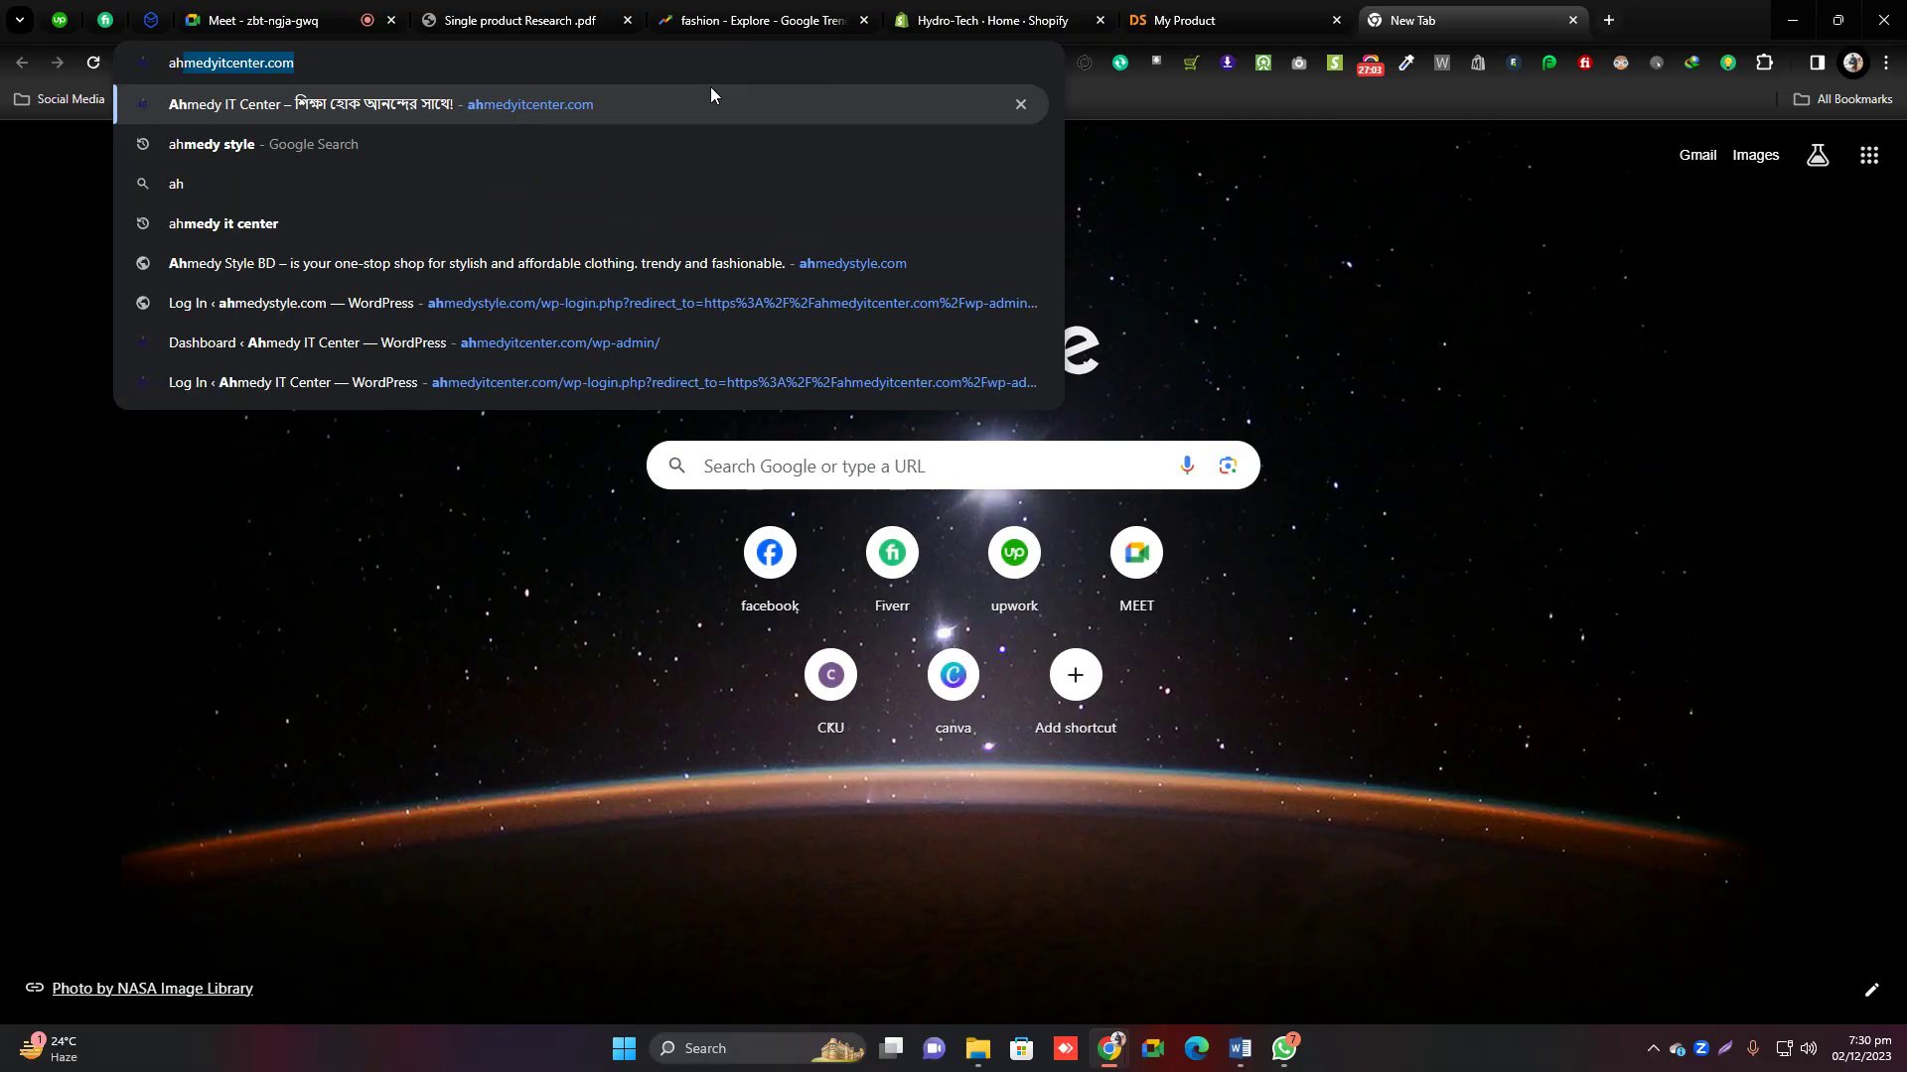
text(r)
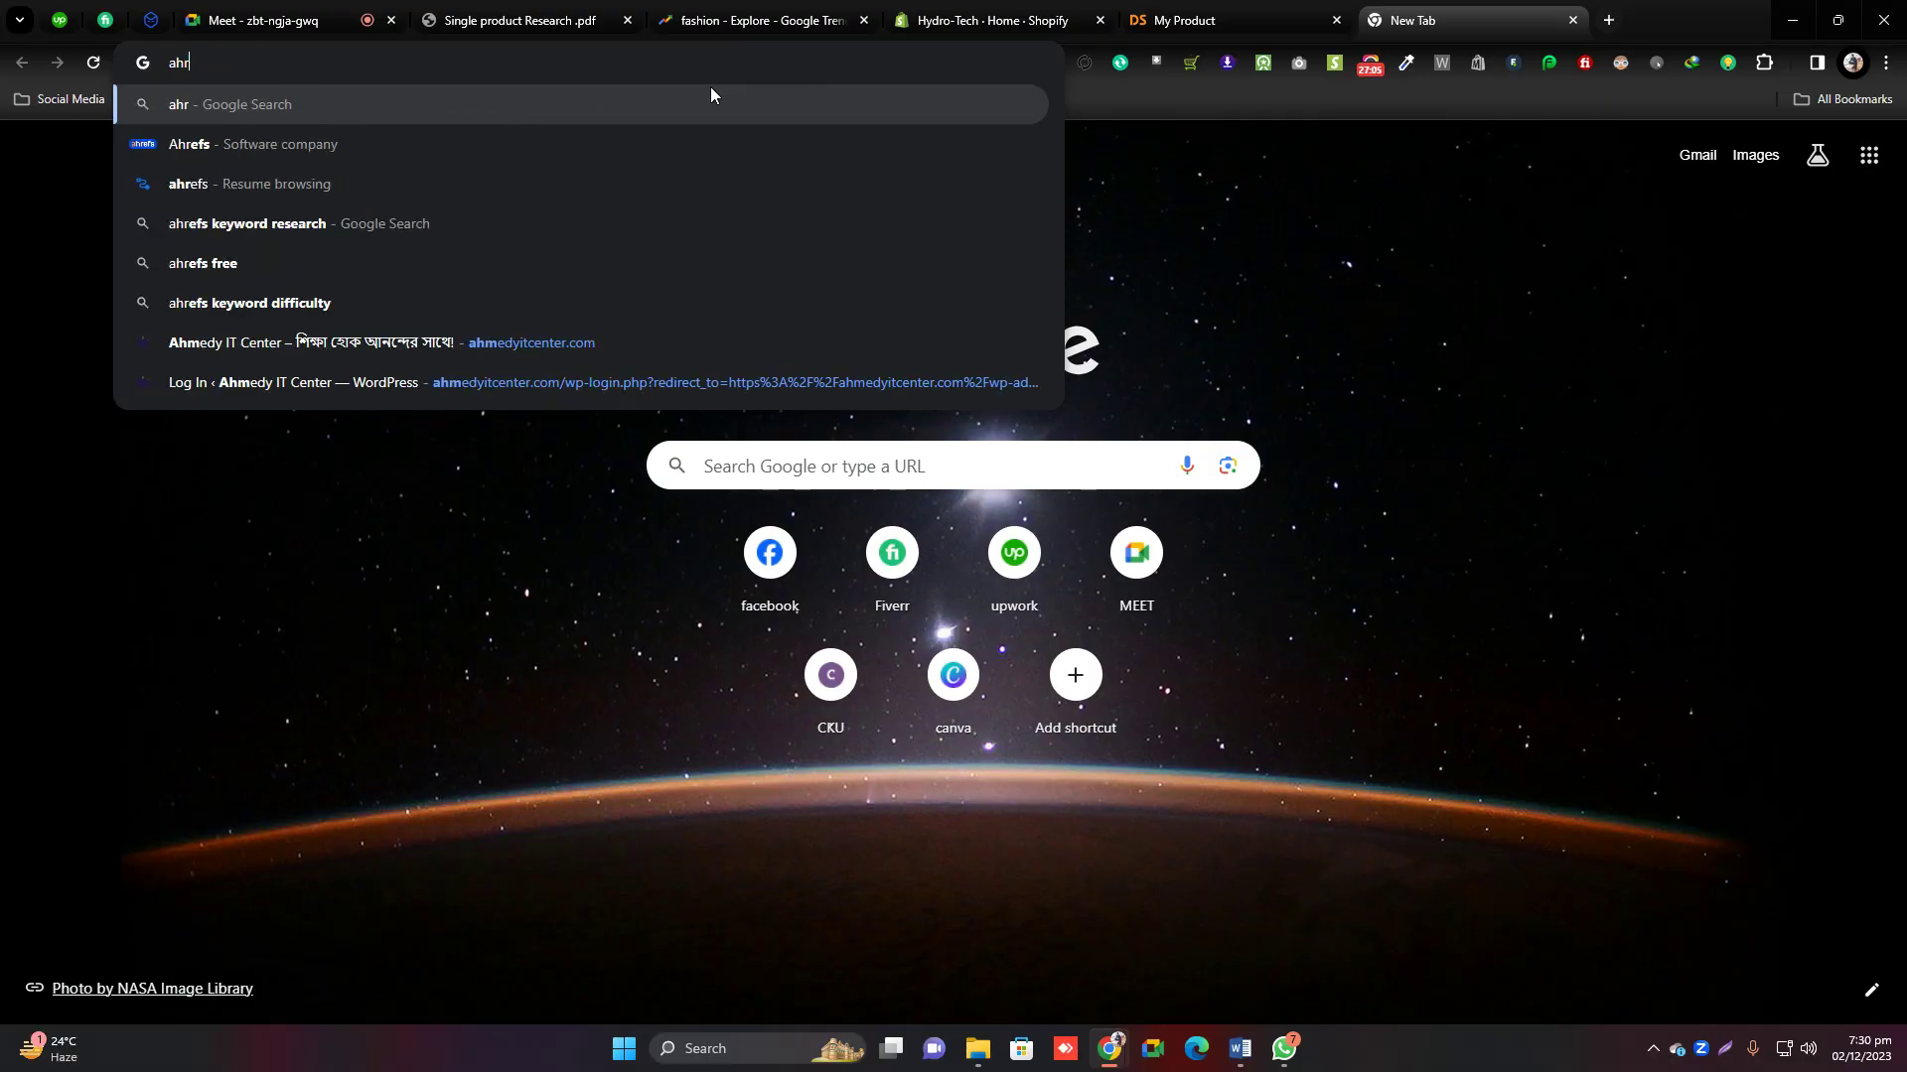
click(300, 151)
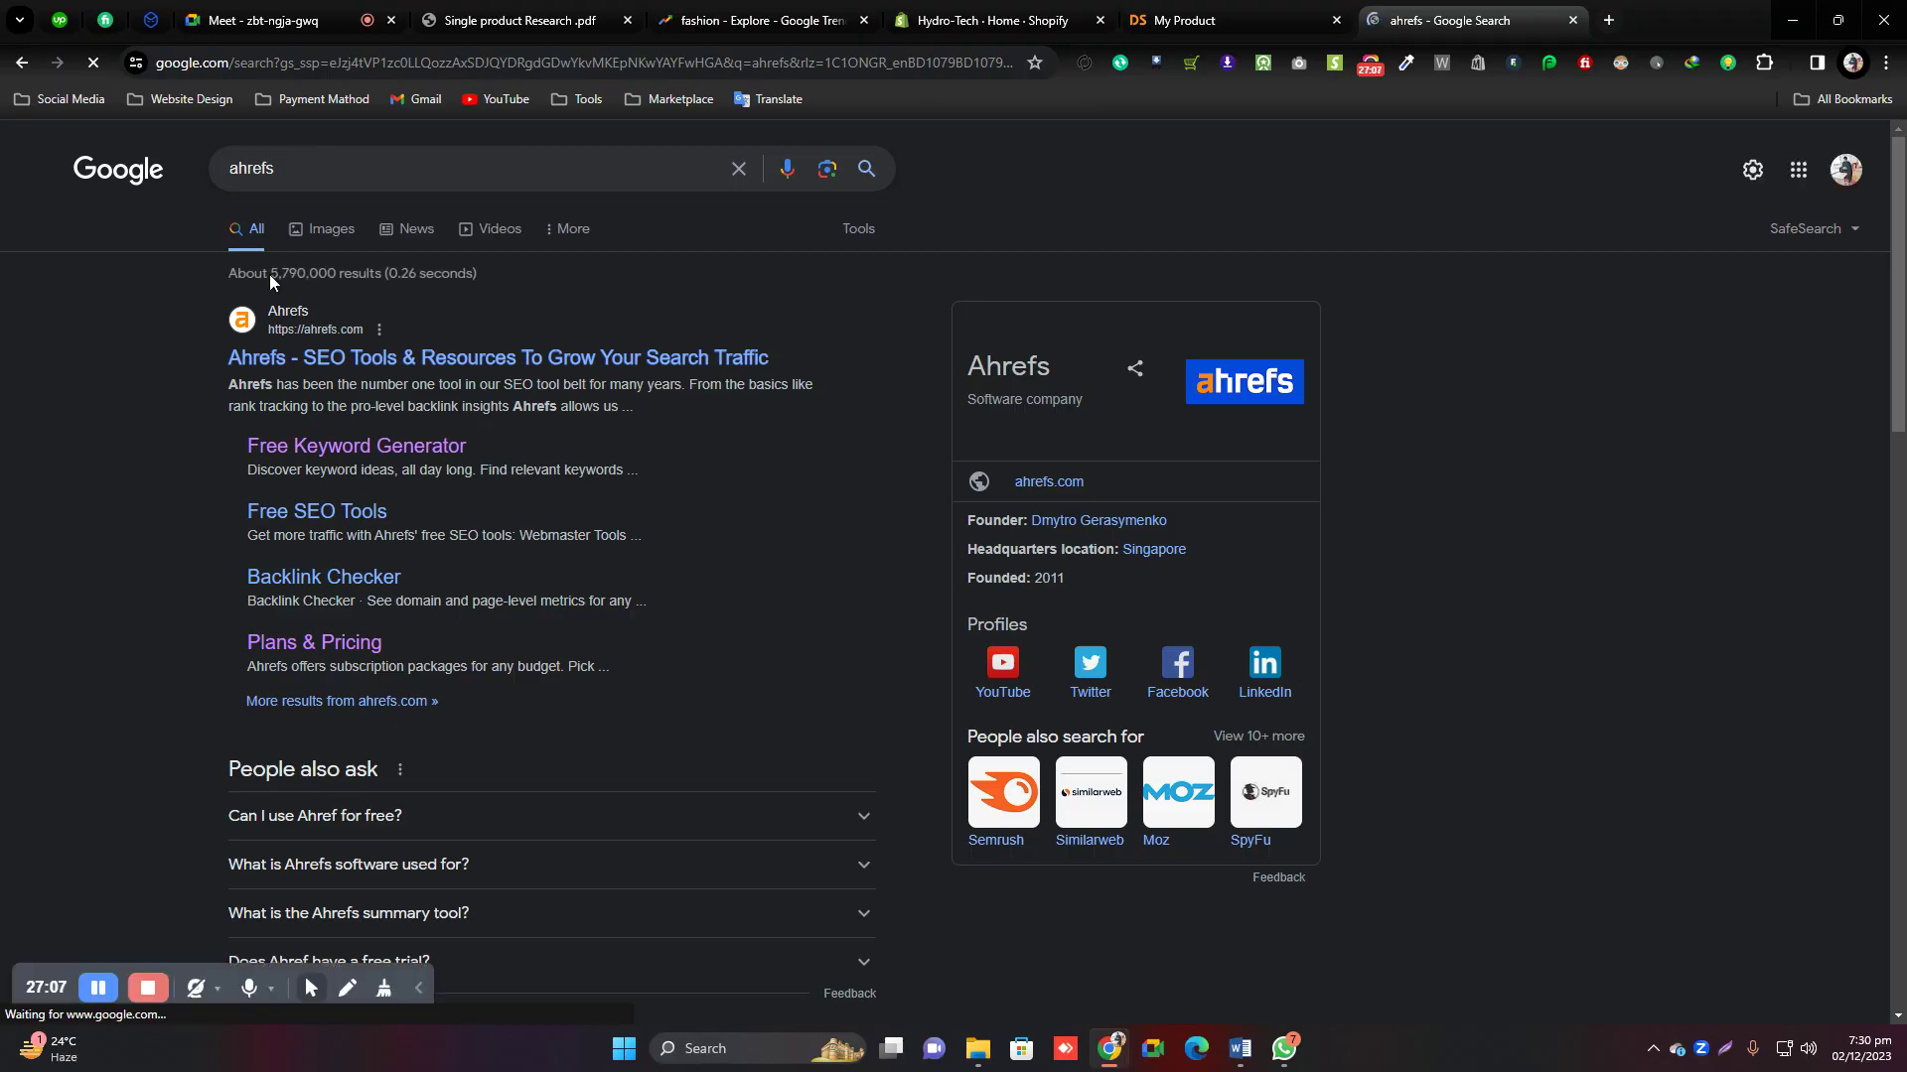
click(336, 357)
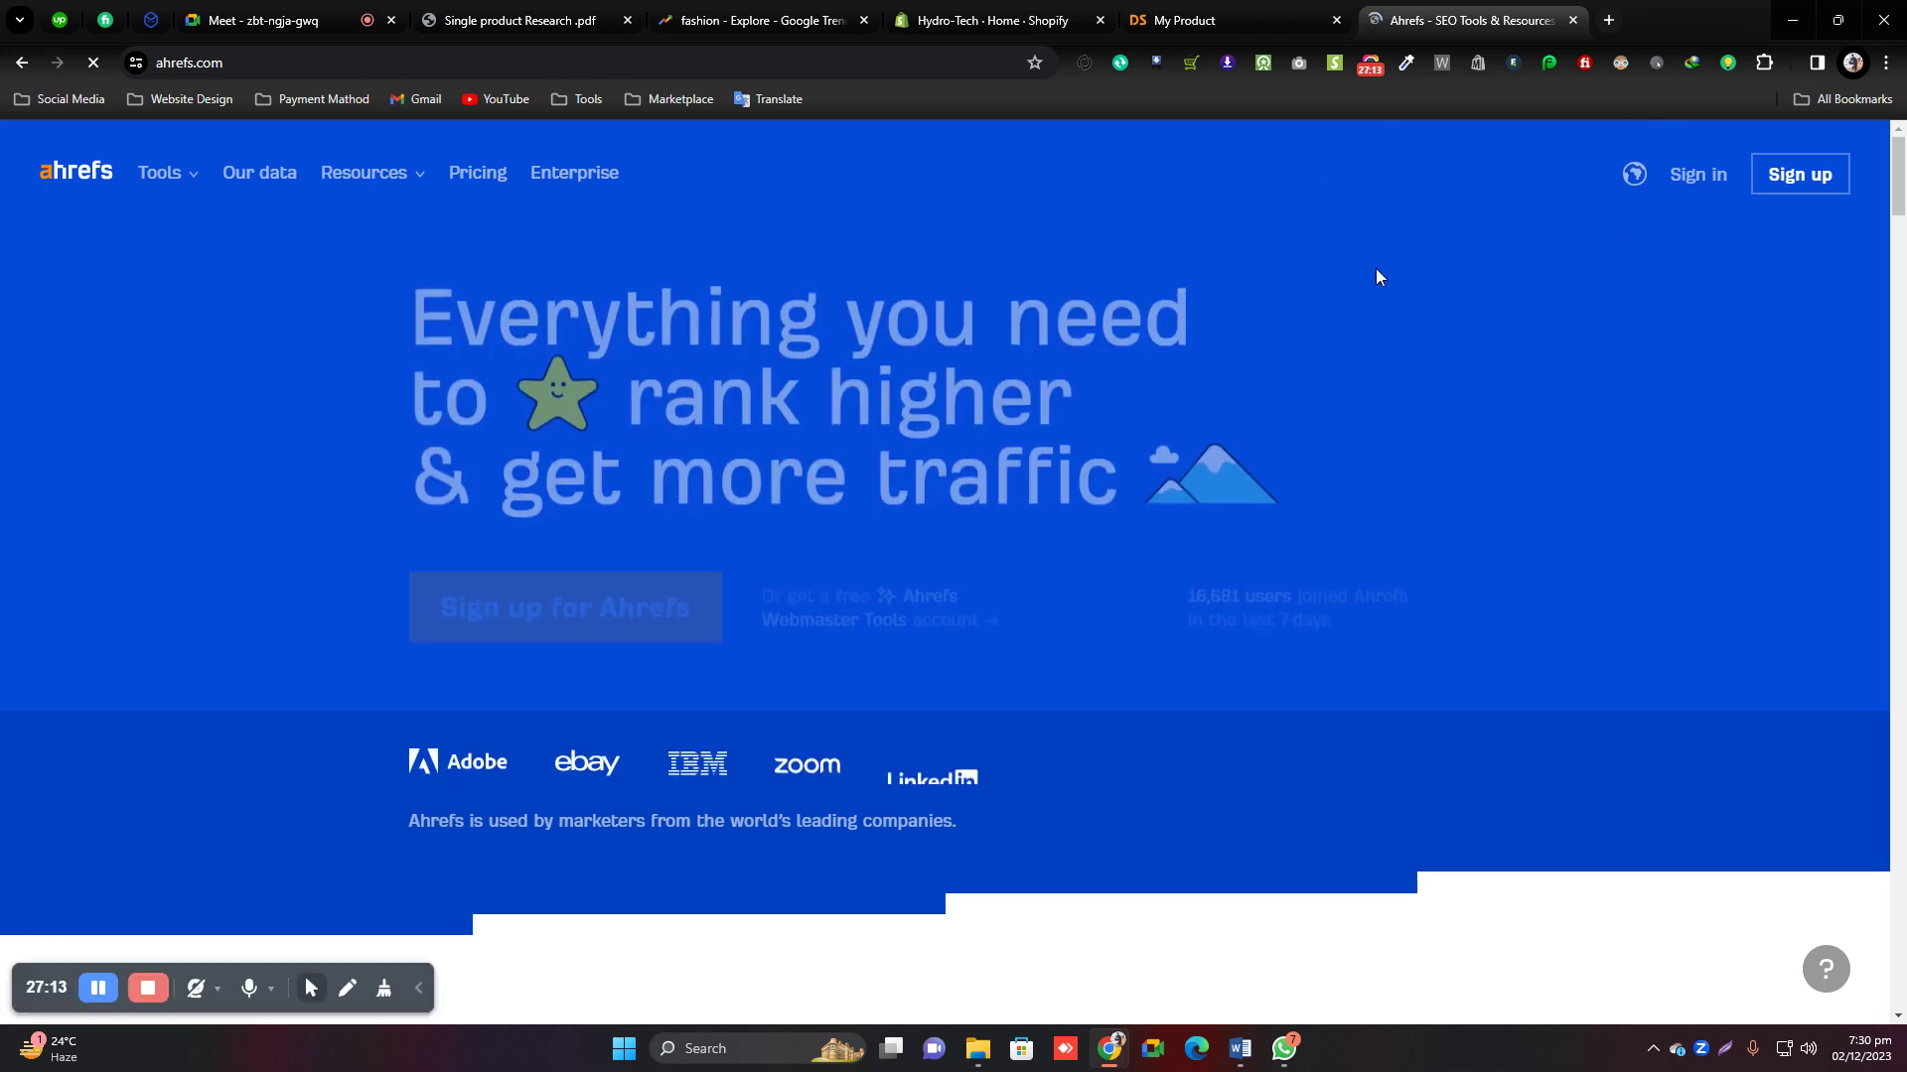
scroll(746, 574, down, 6)
Switch back to the research PDF and examine both vegetable cutter keyword tables on page 10, revisiting page 9 briefly.
click(1182, 20)
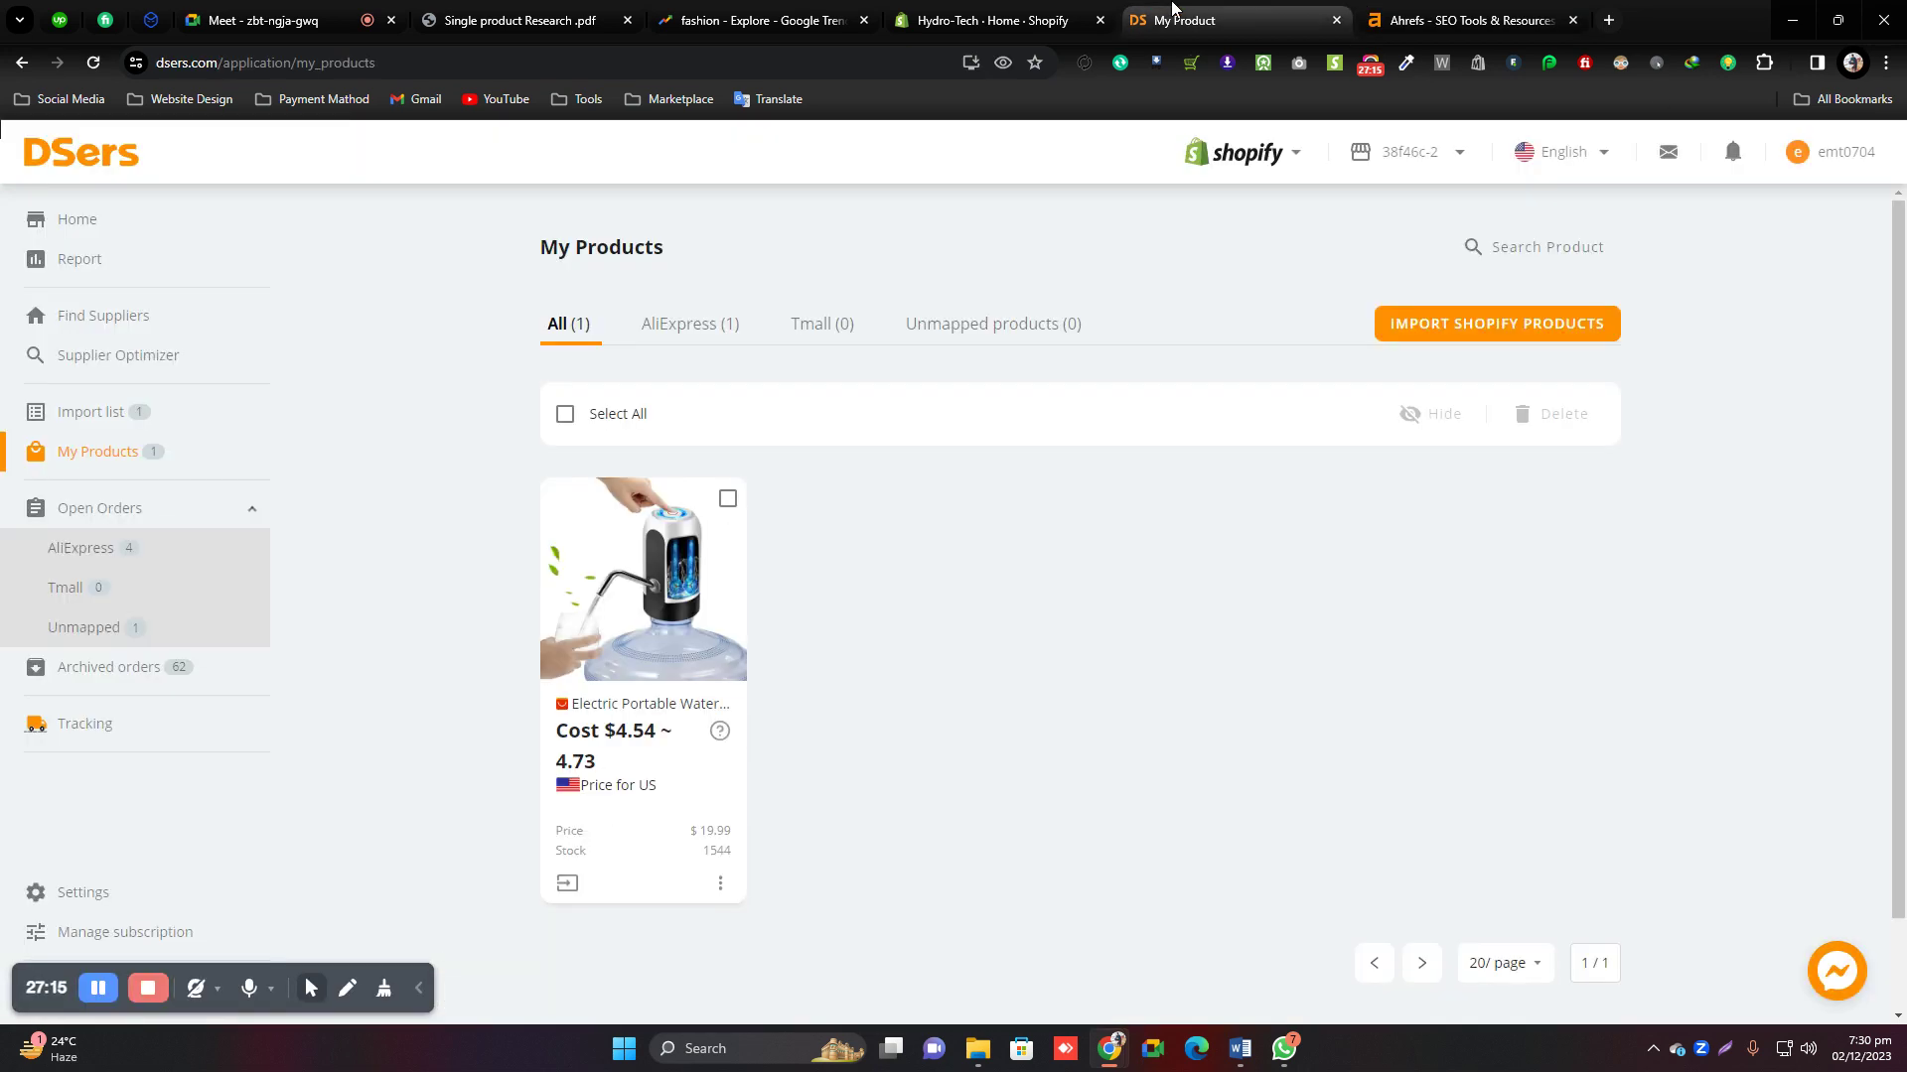
click(844, 17)
click(536, 18)
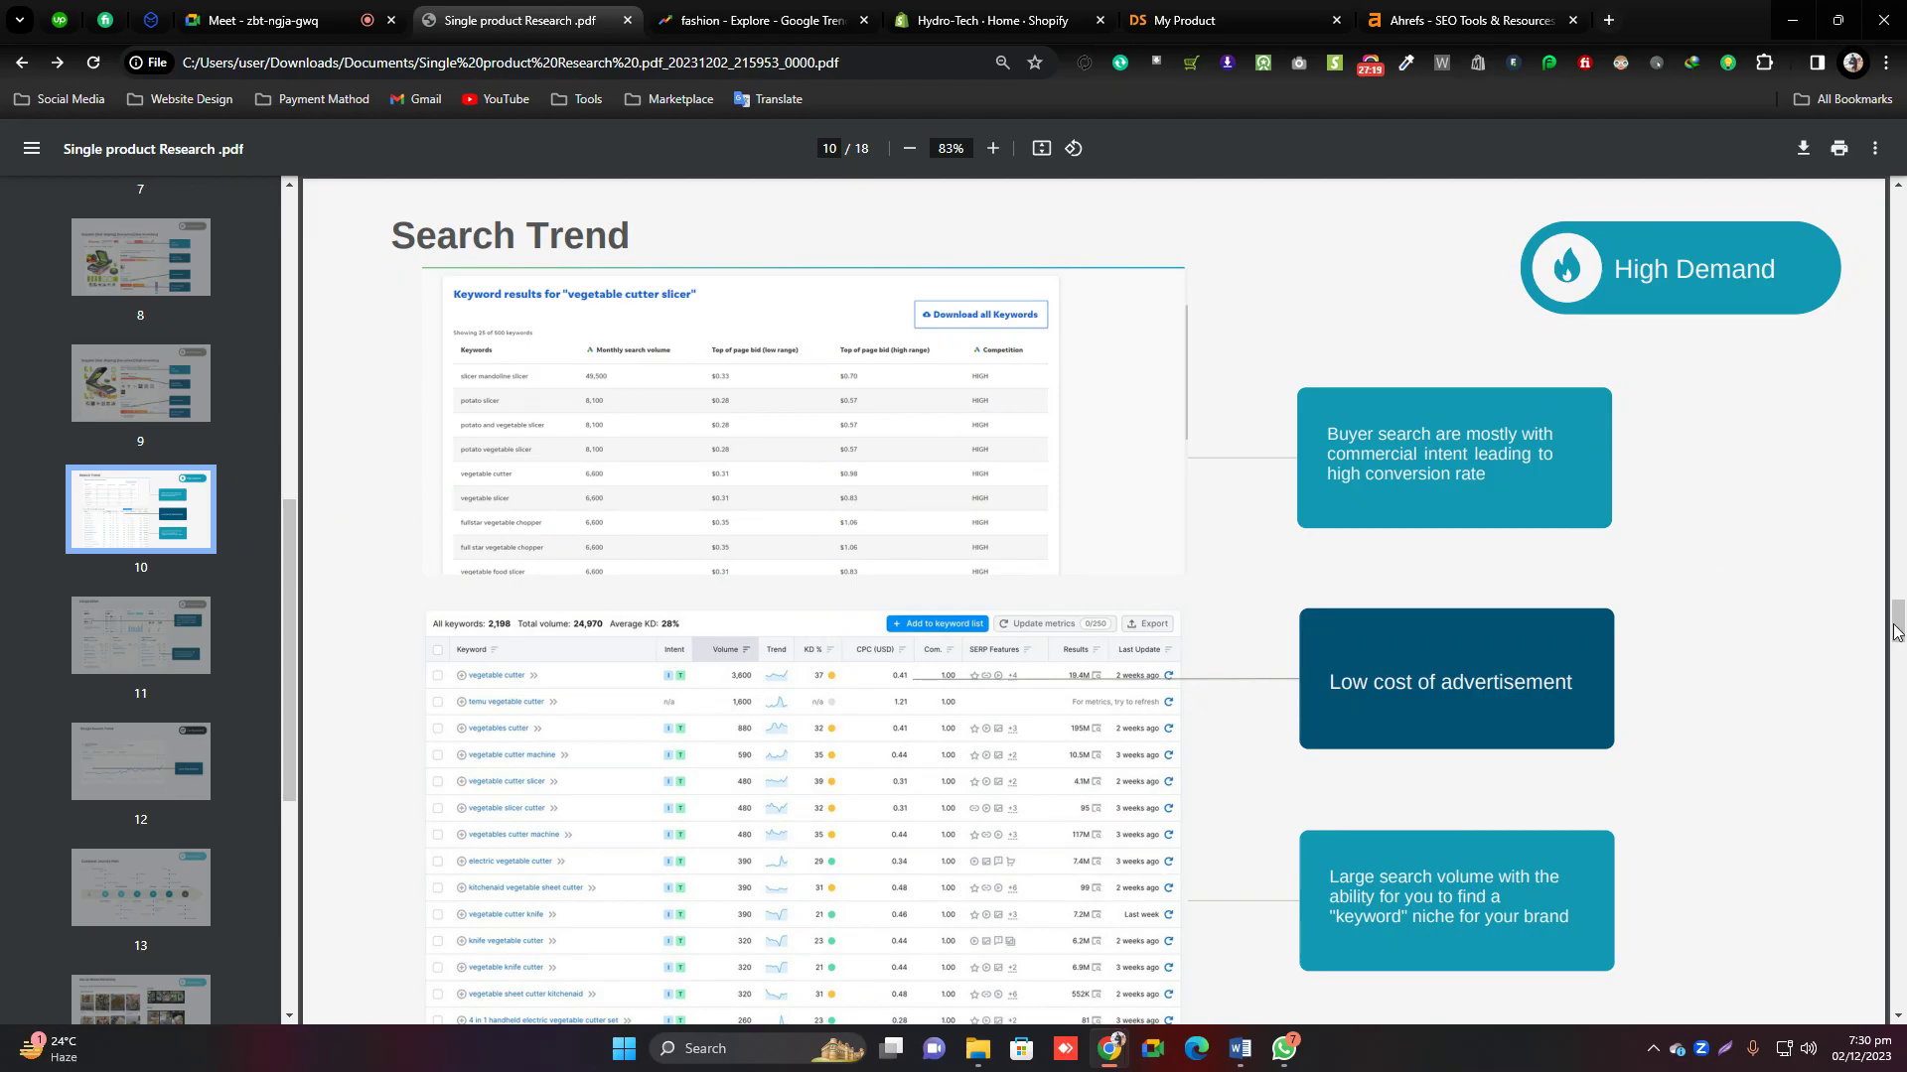
scroll(1898, 630, down, 1)
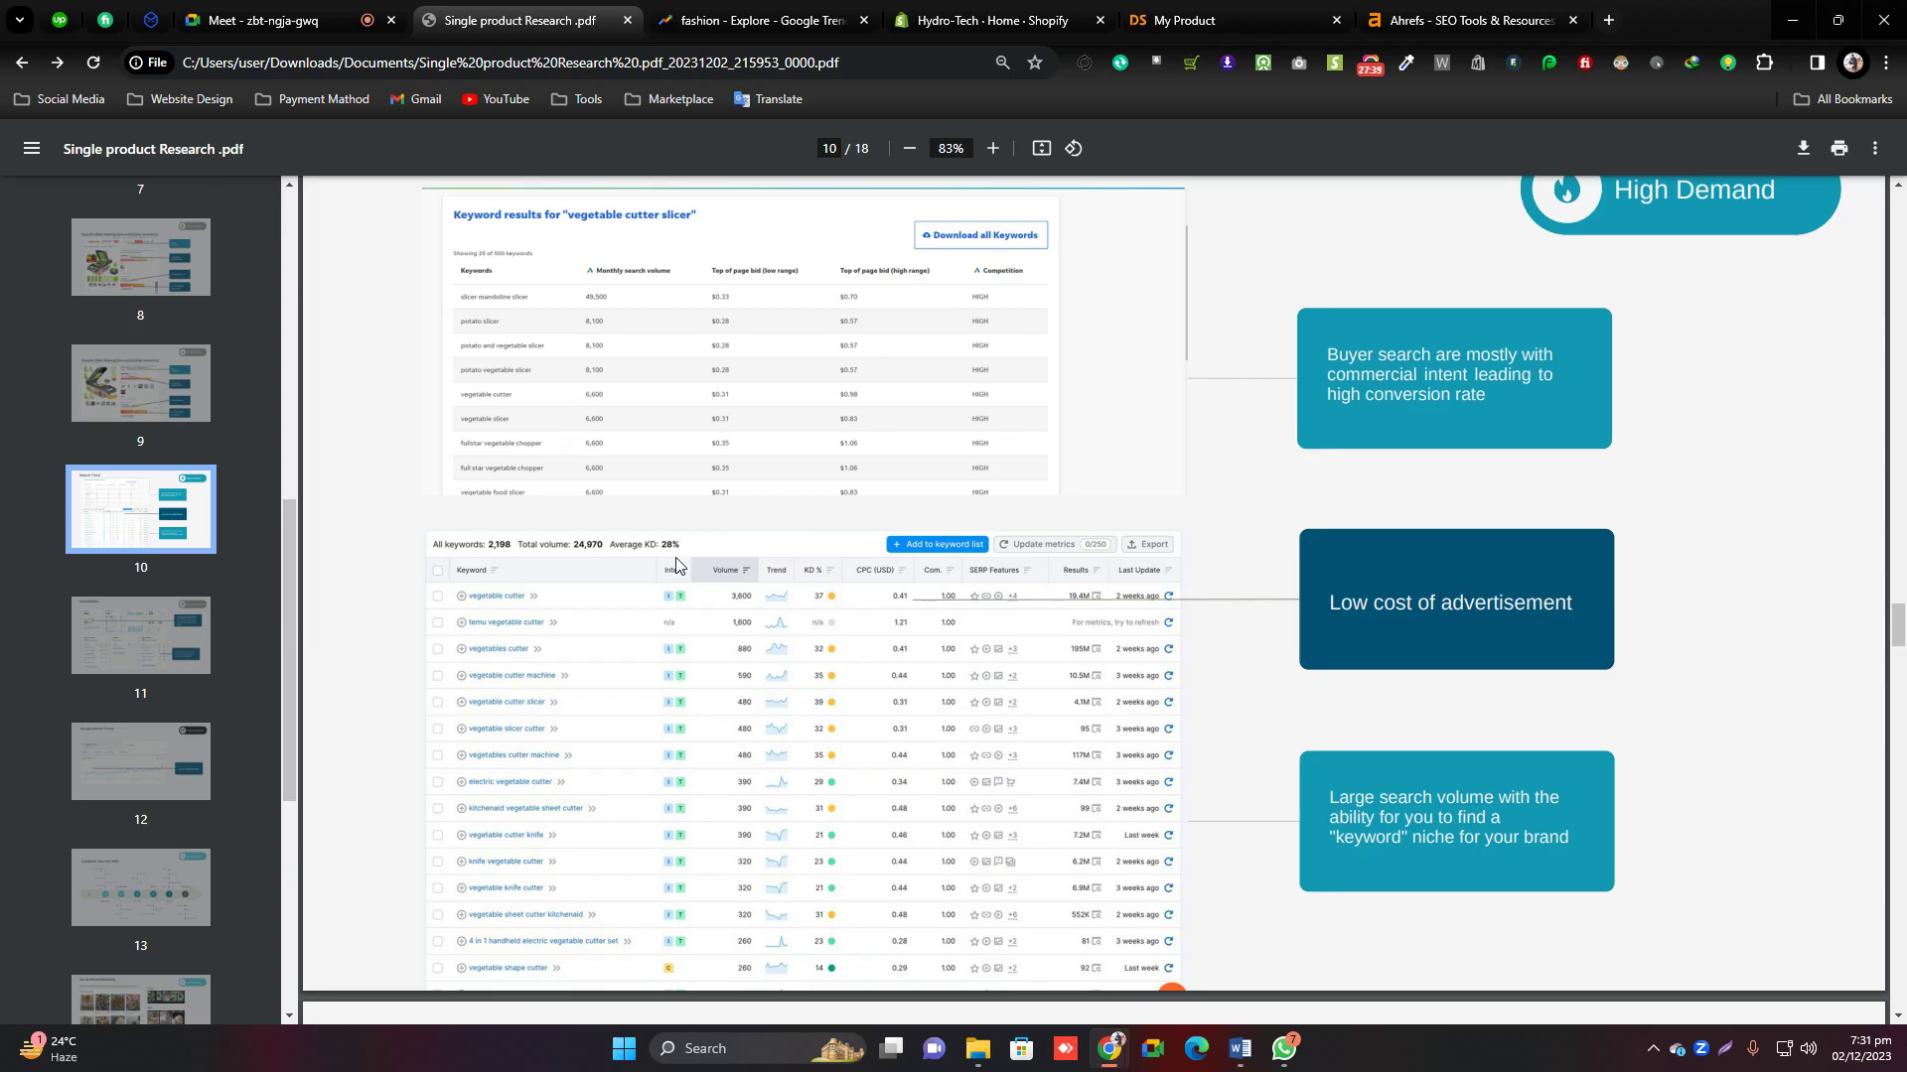
scroll(1898, 636, up, 1)
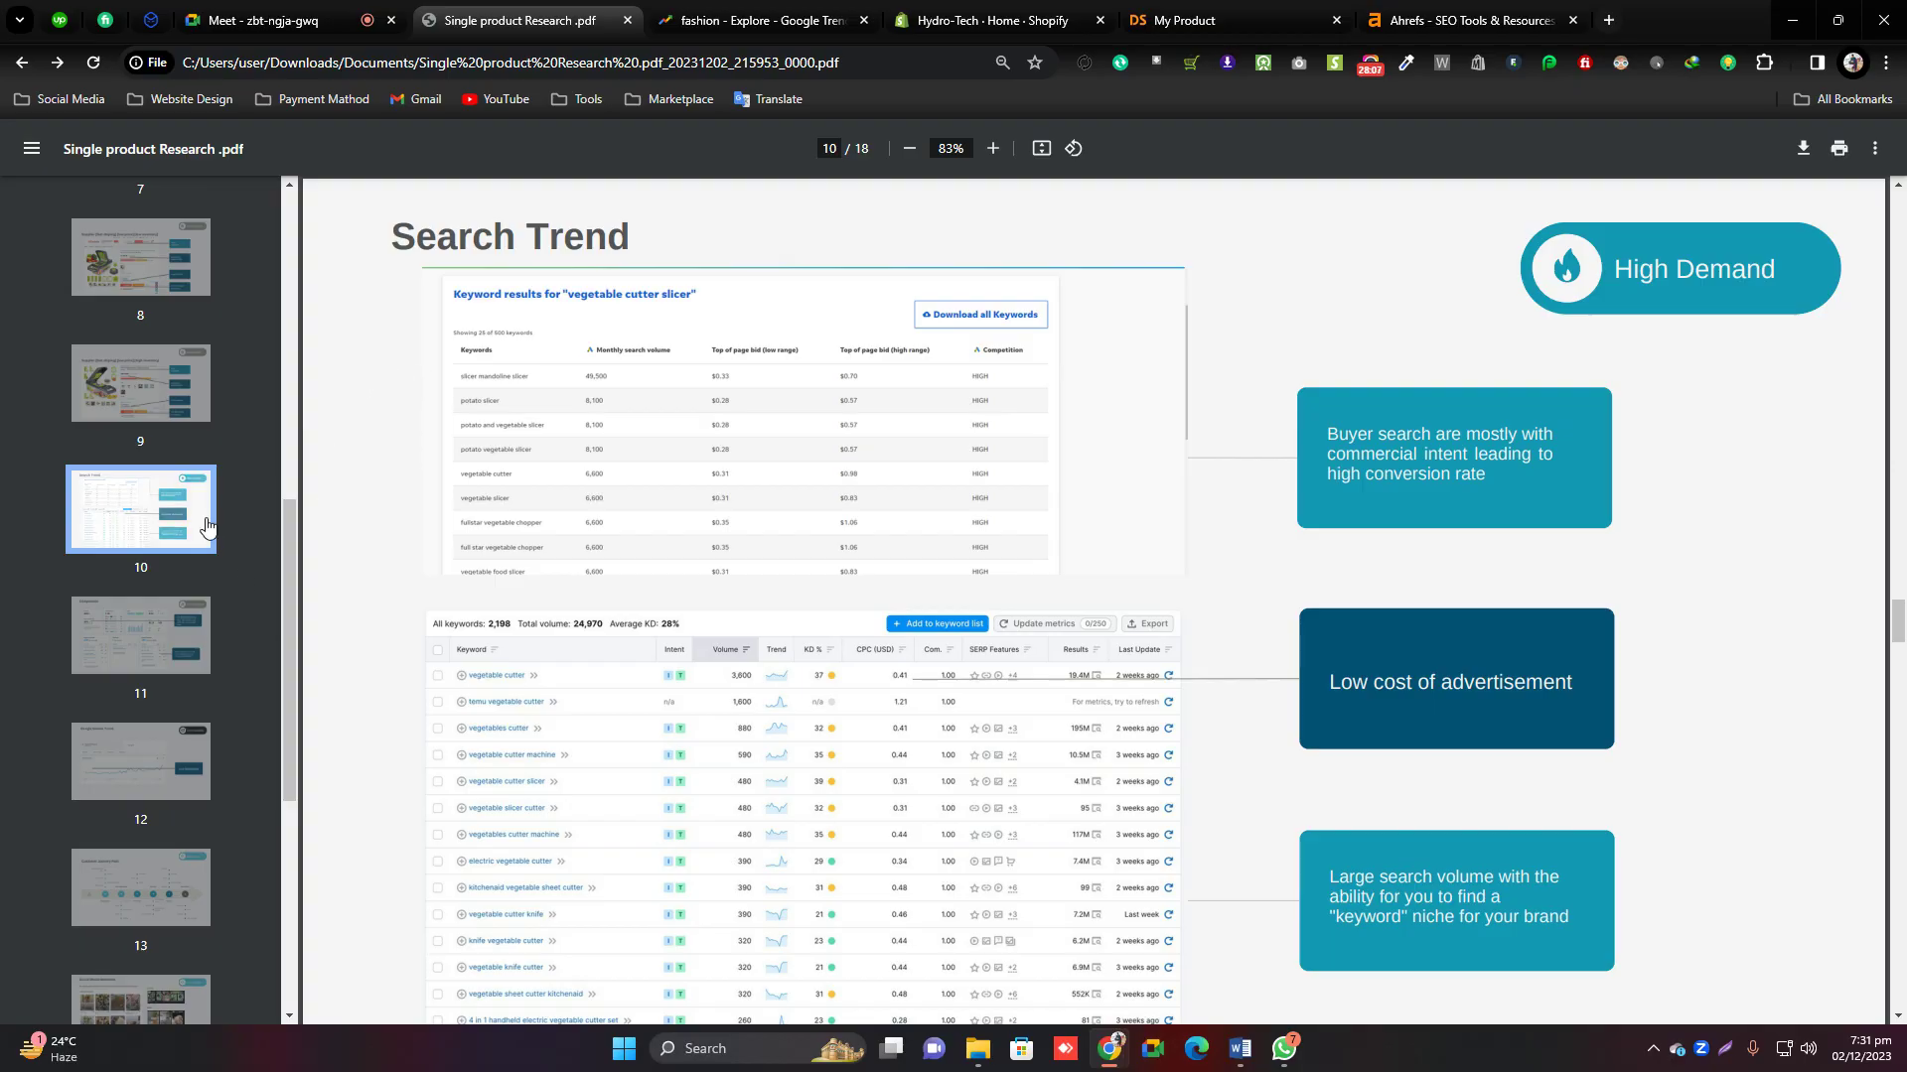
click(141, 387)
click(144, 504)
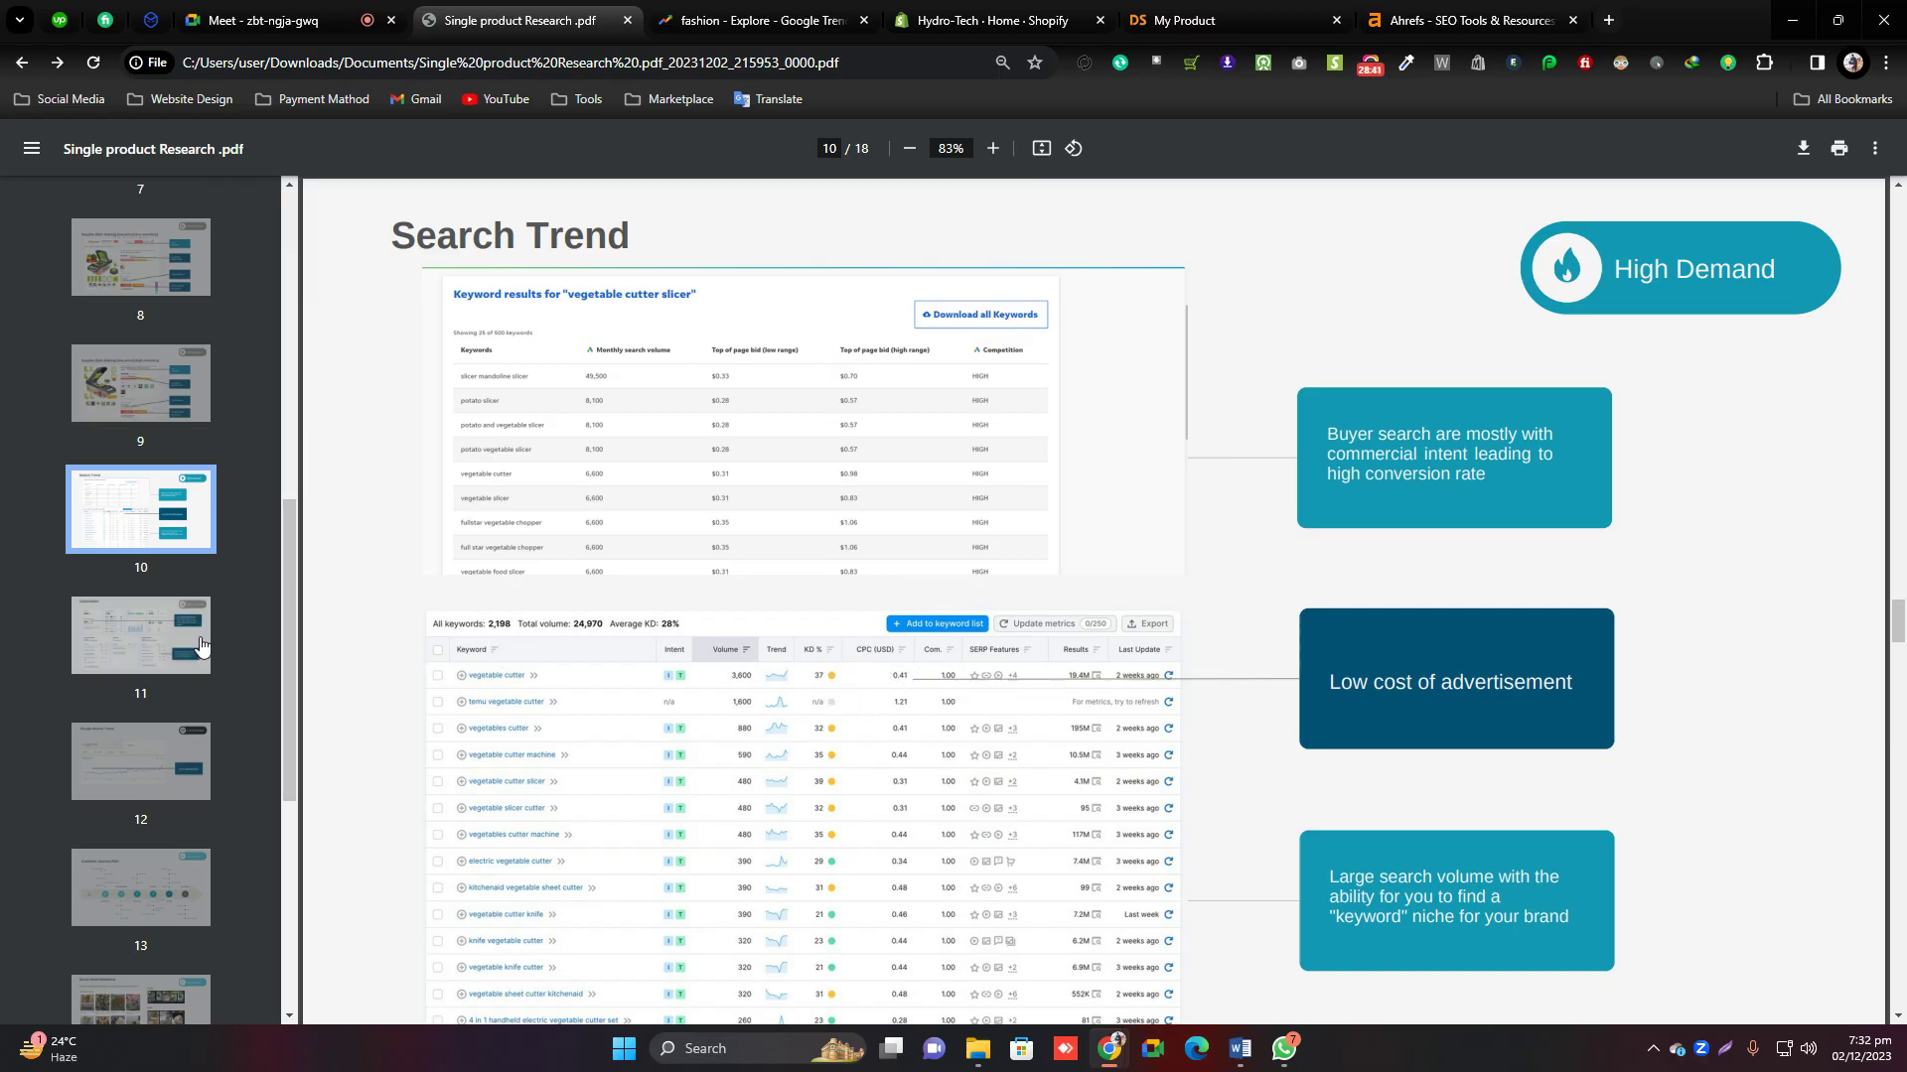
Compare the Competition slide on page 11 with the SEO toolset preview on the Ahrefs website, ending on the slide.
click(116, 650)
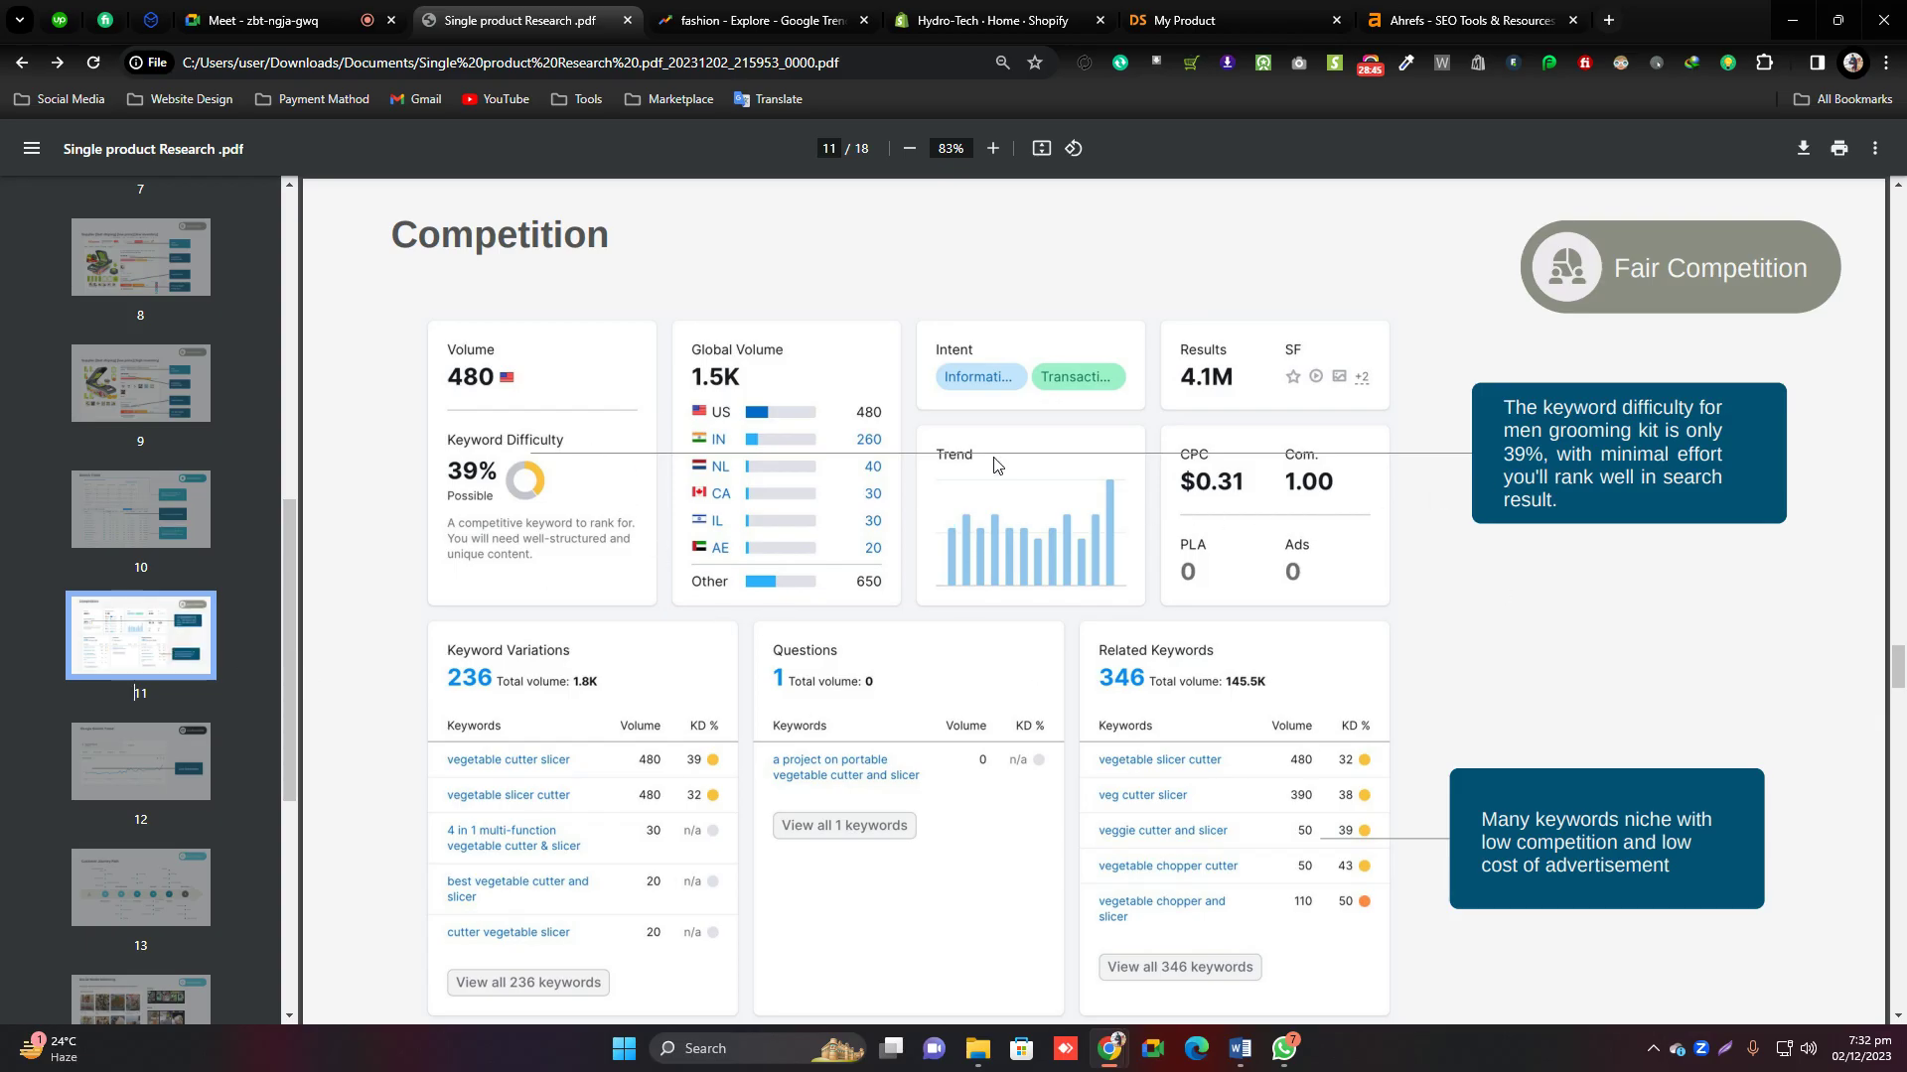
click(1460, 19)
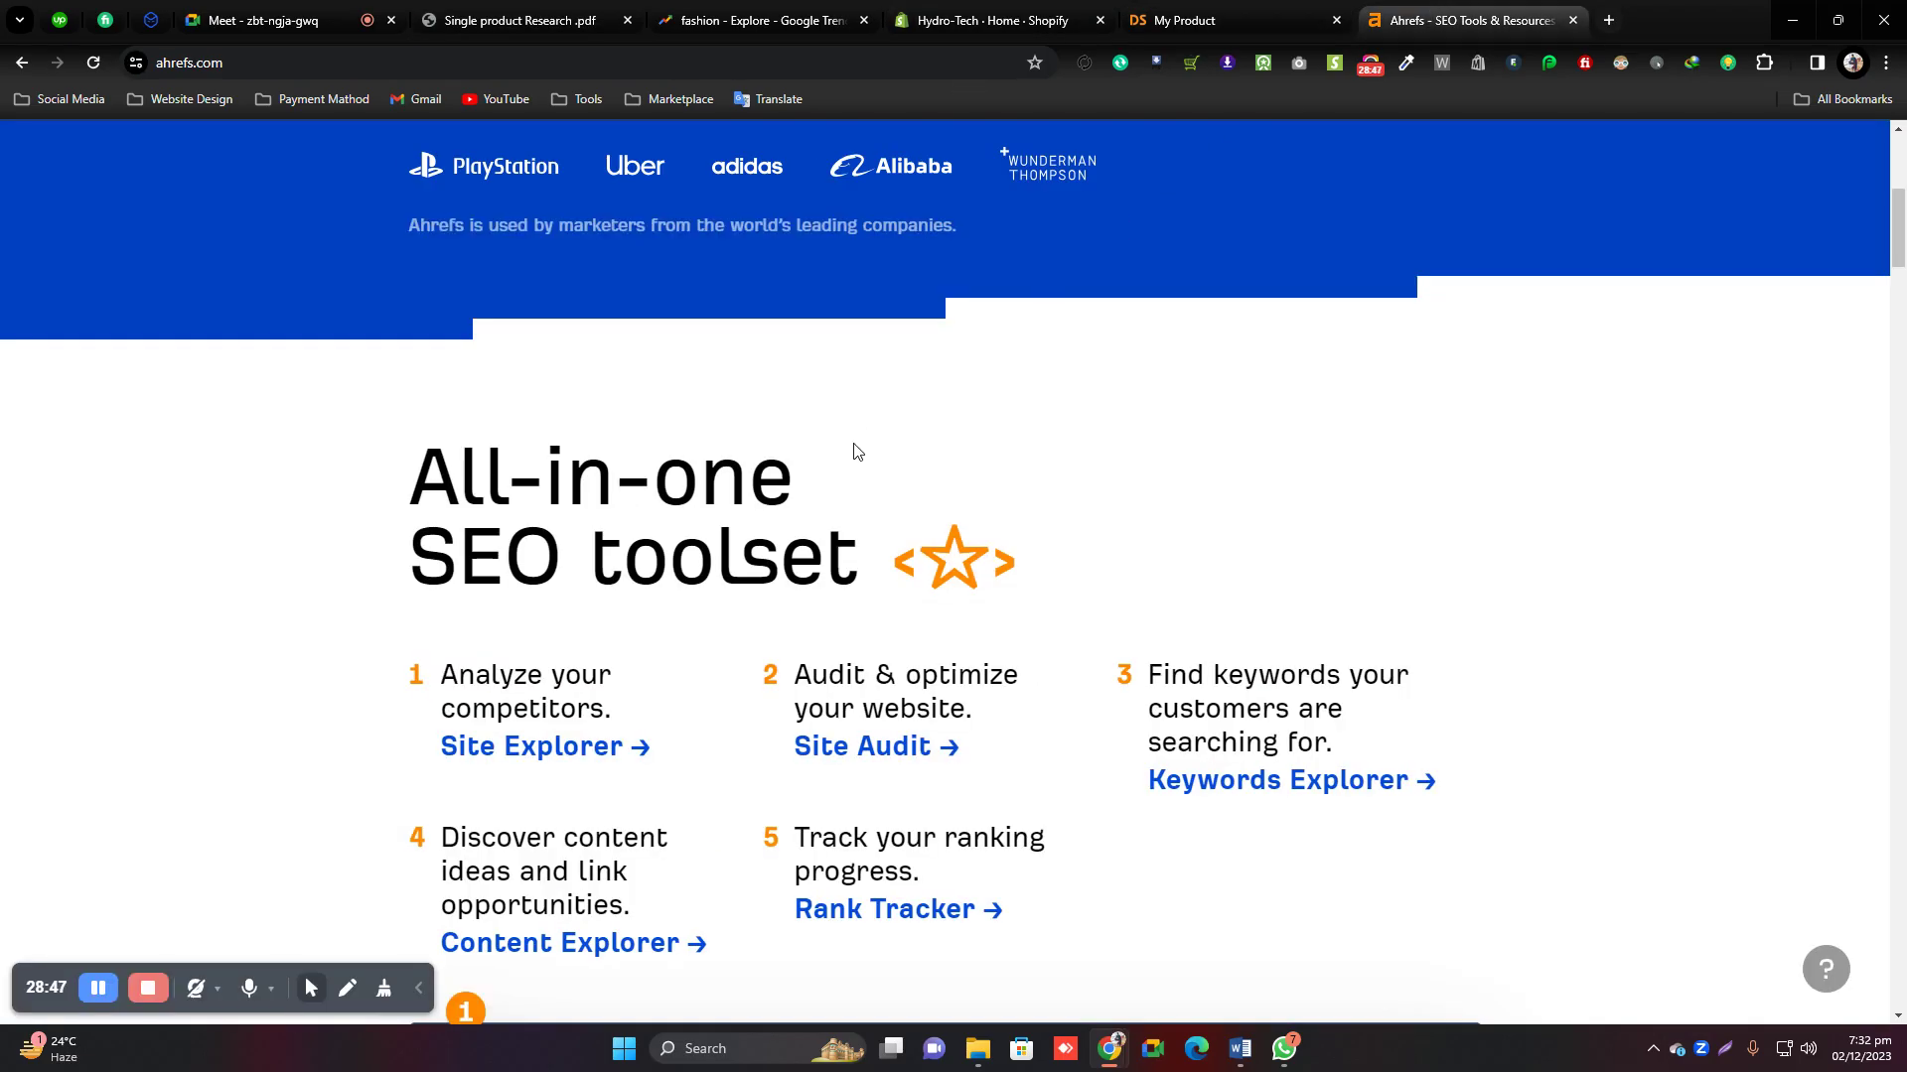
scroll(840, 457, down, 5)
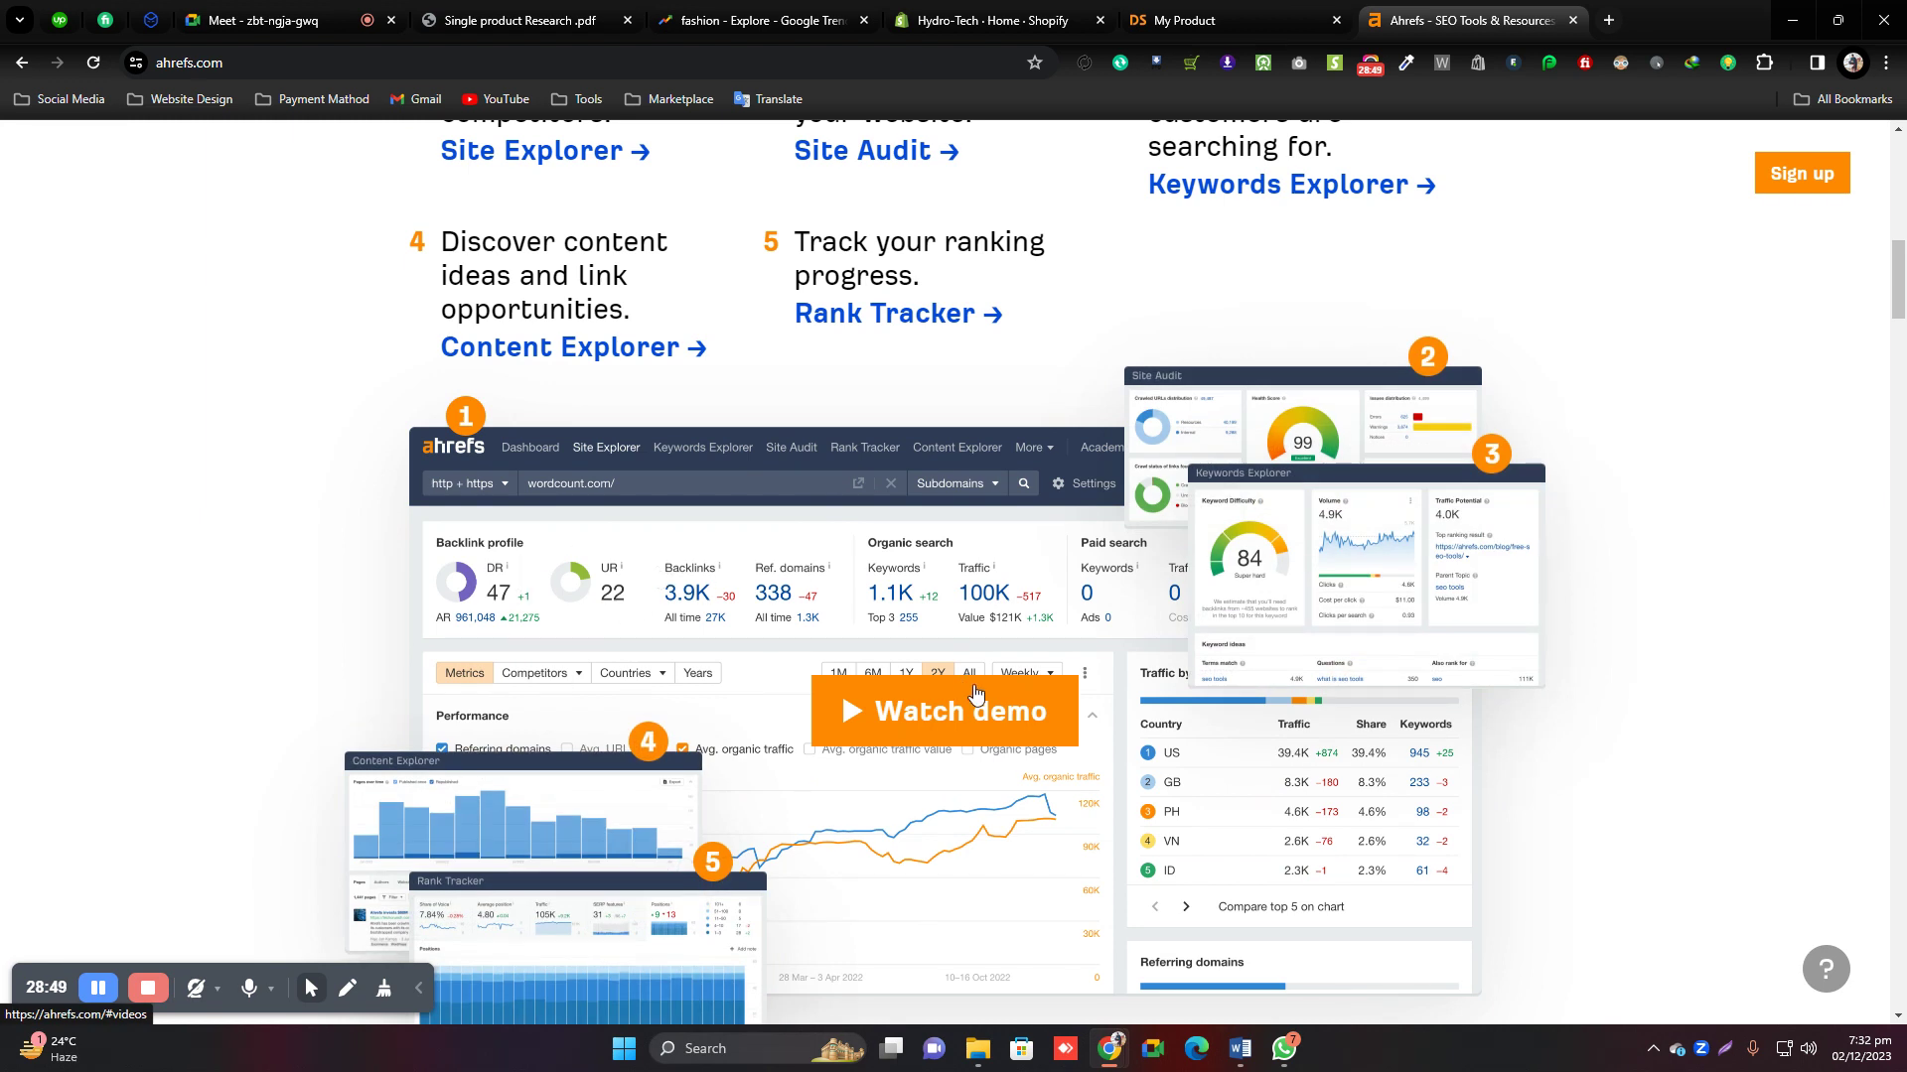
drag(1898, 309, 1898, 325)
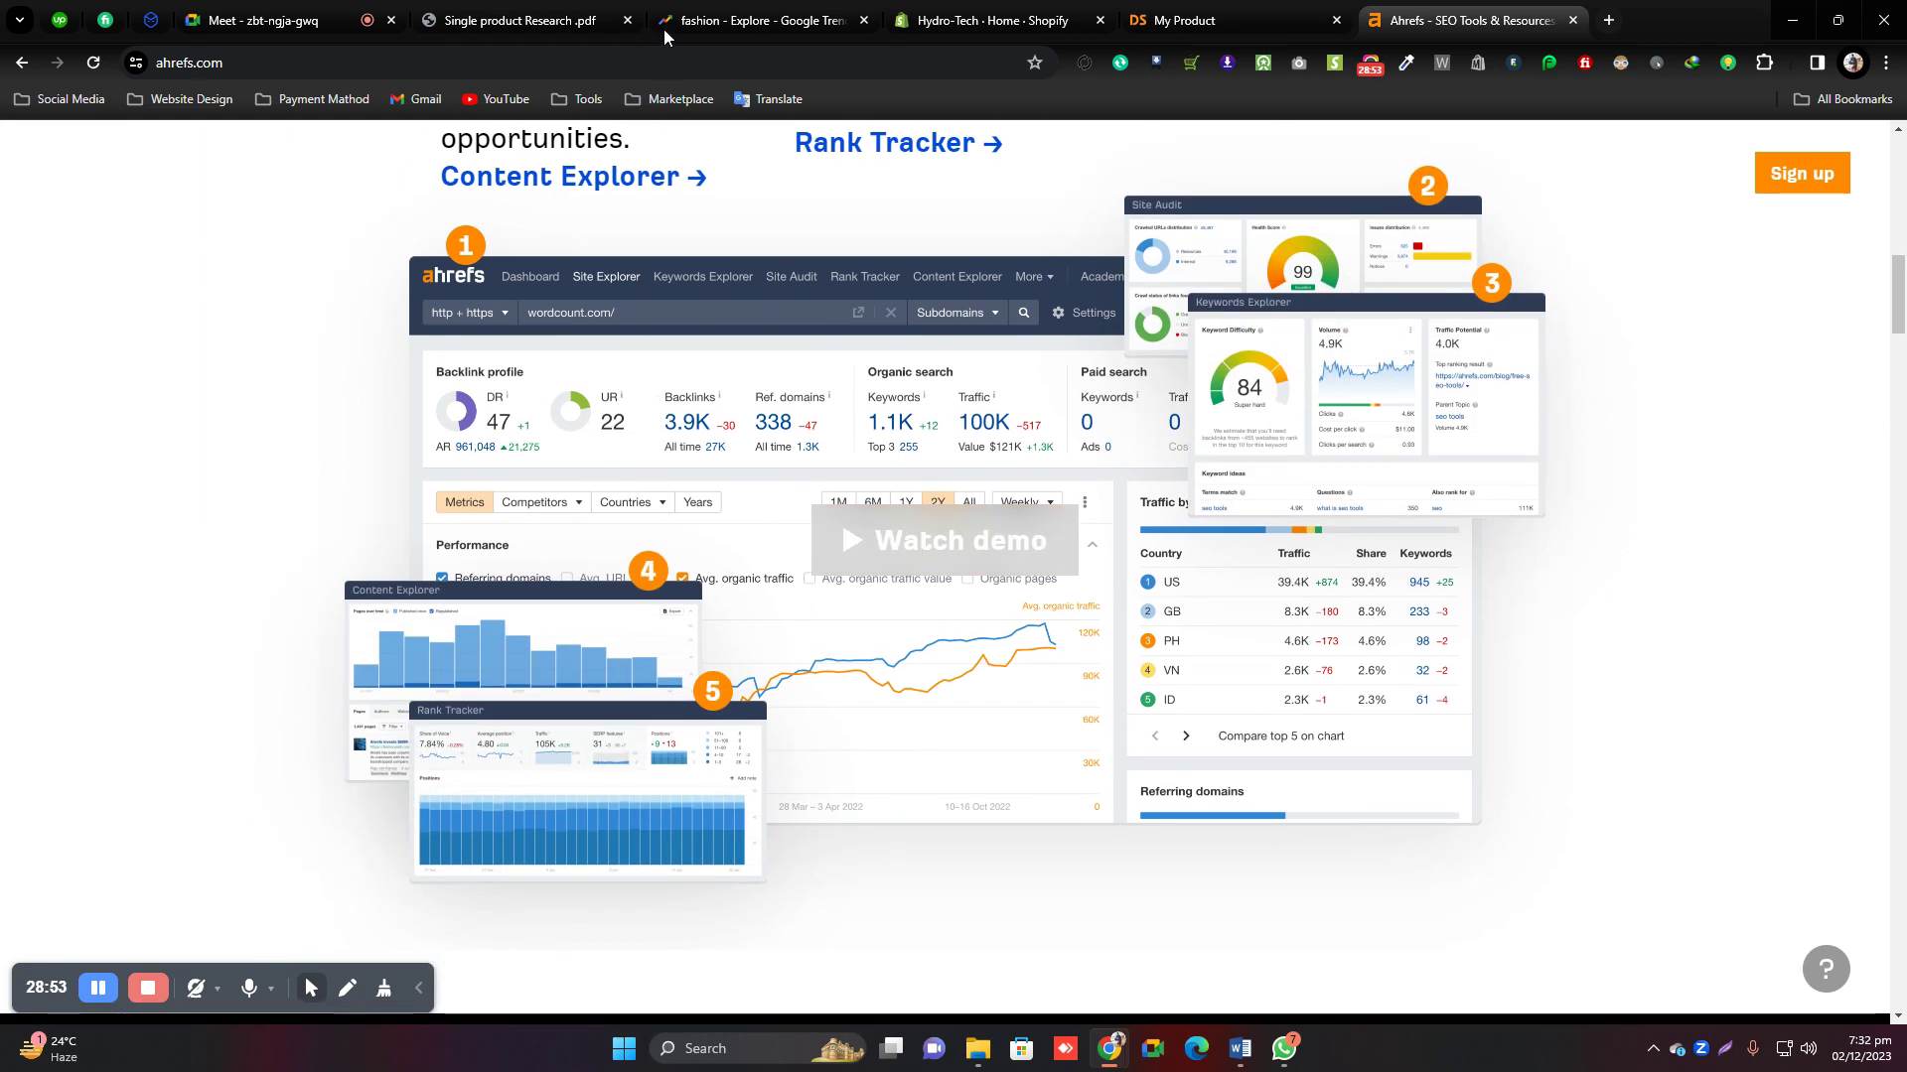
click(521, 20)
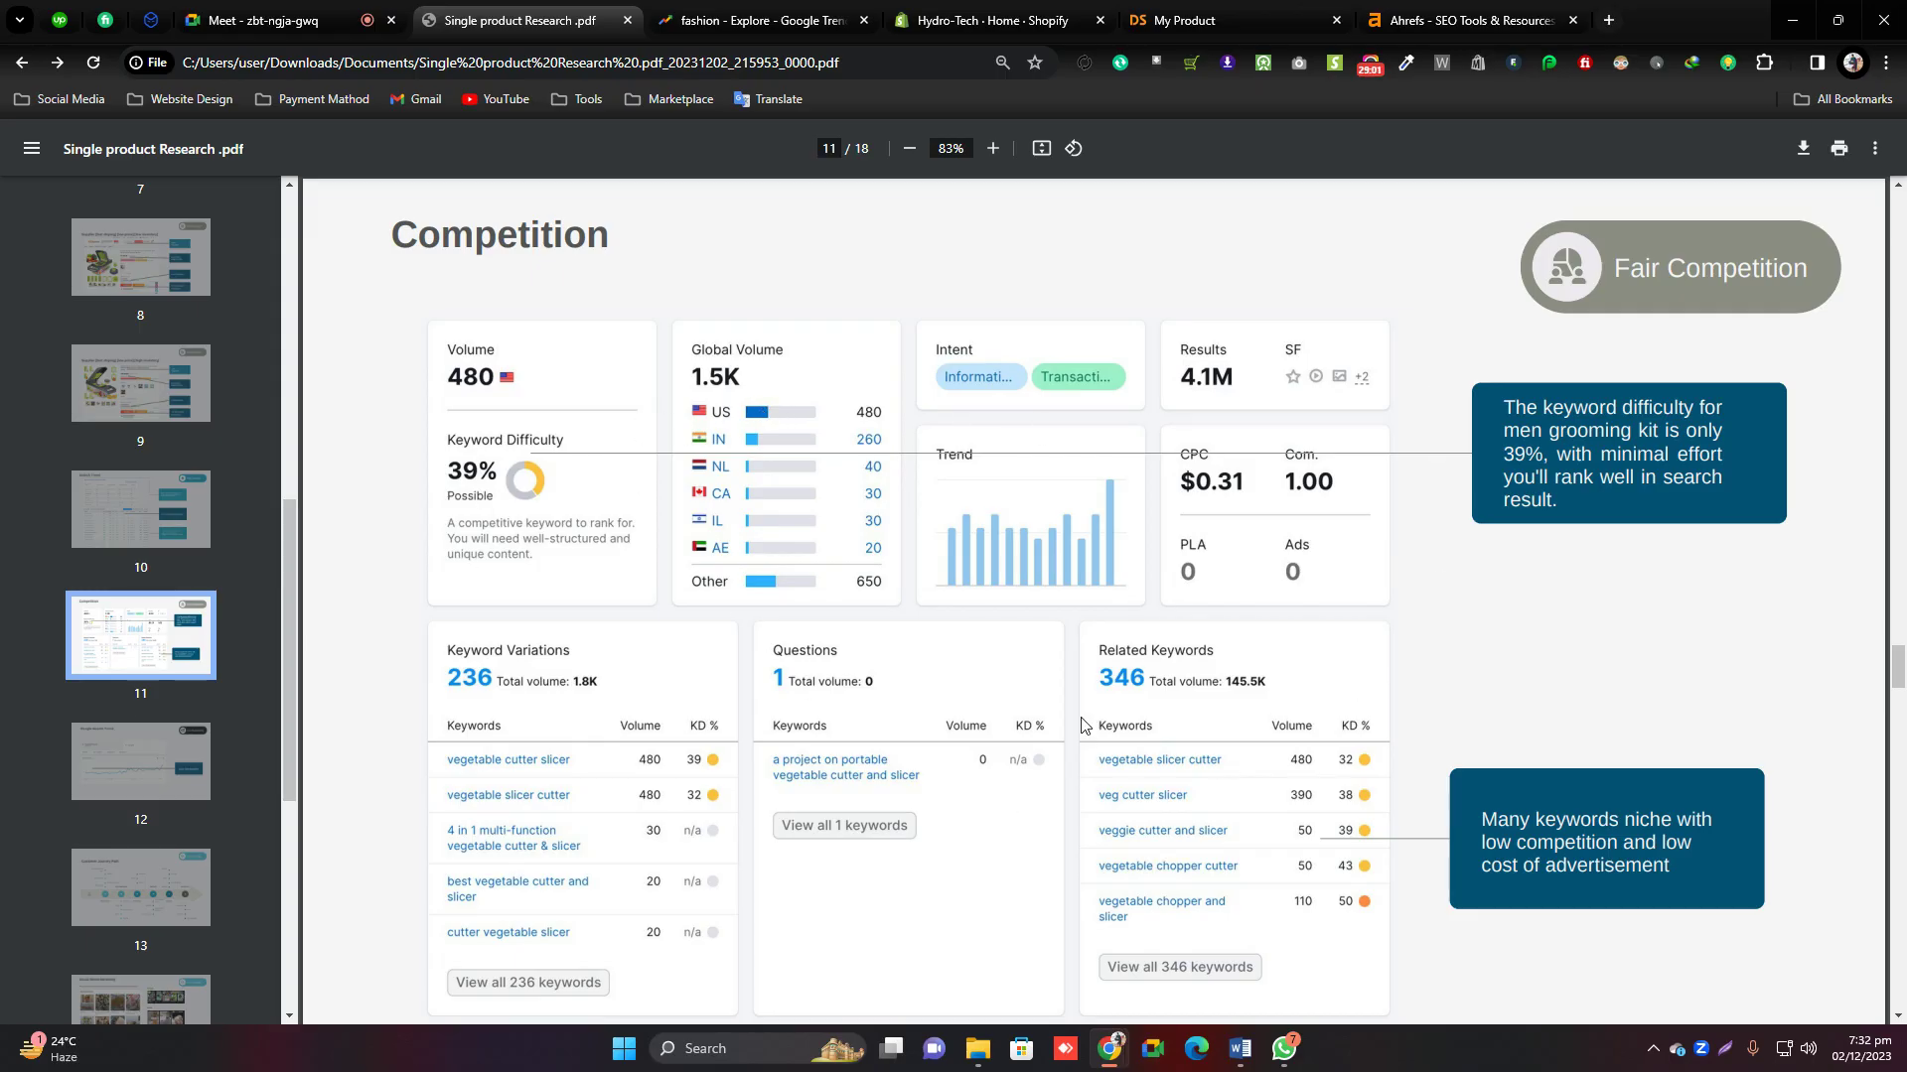
click(1440, 20)
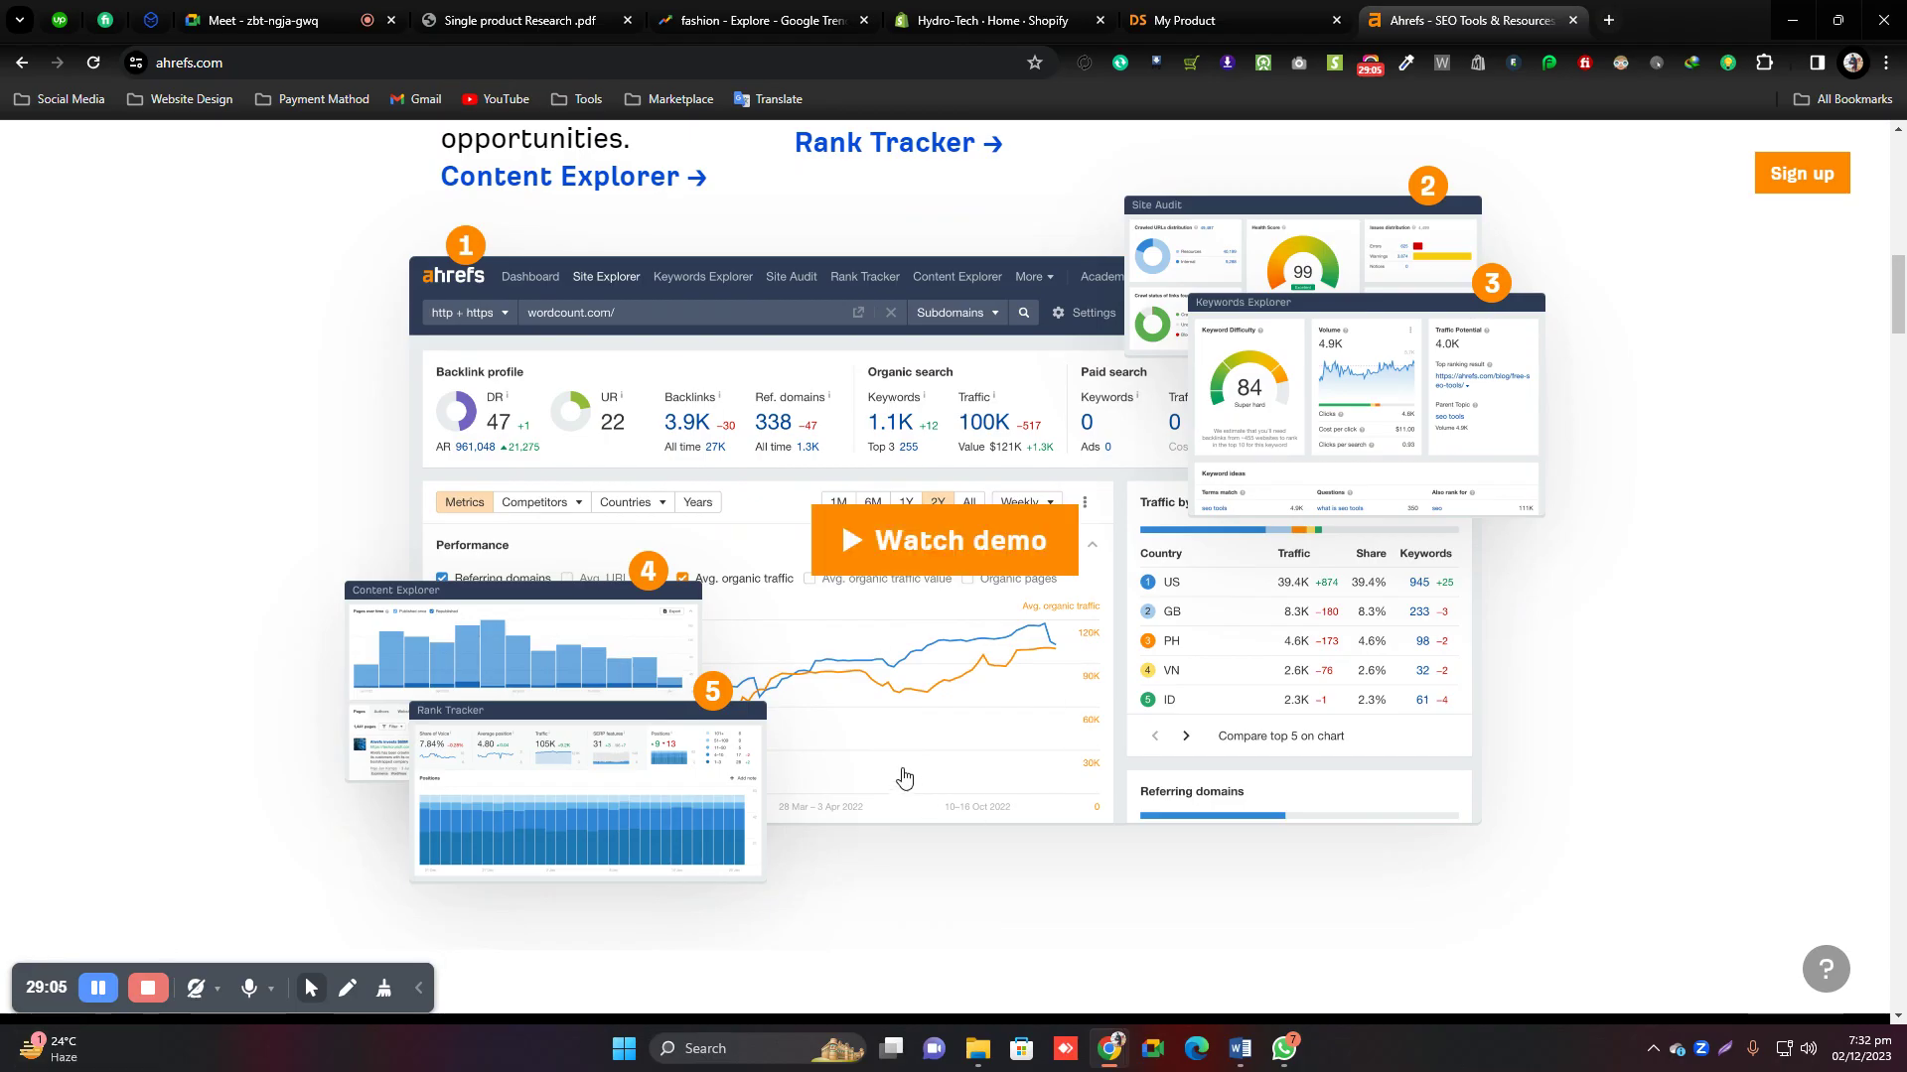
click(777, 28)
click(594, 16)
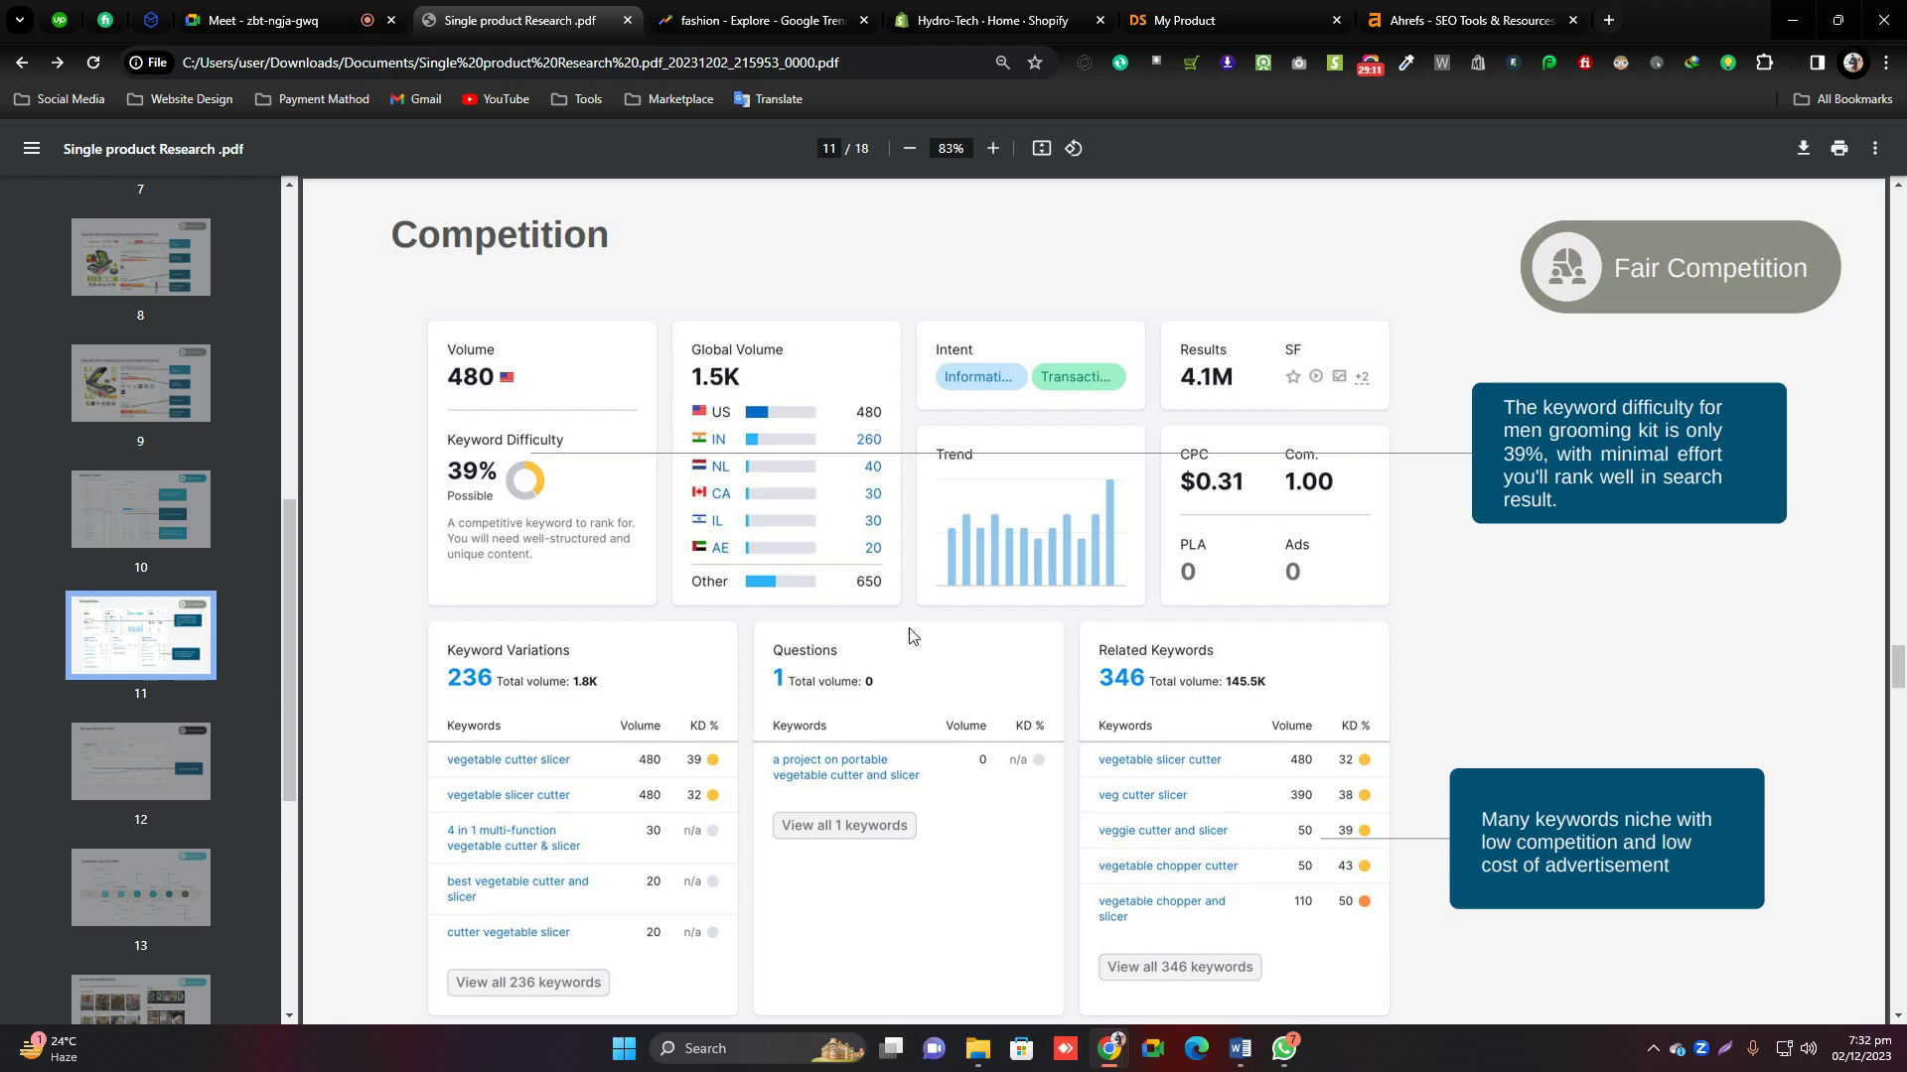
View the Google Search Trend slide on page 12 and point out the Customer Journey Path title on page 13.
click(159, 757)
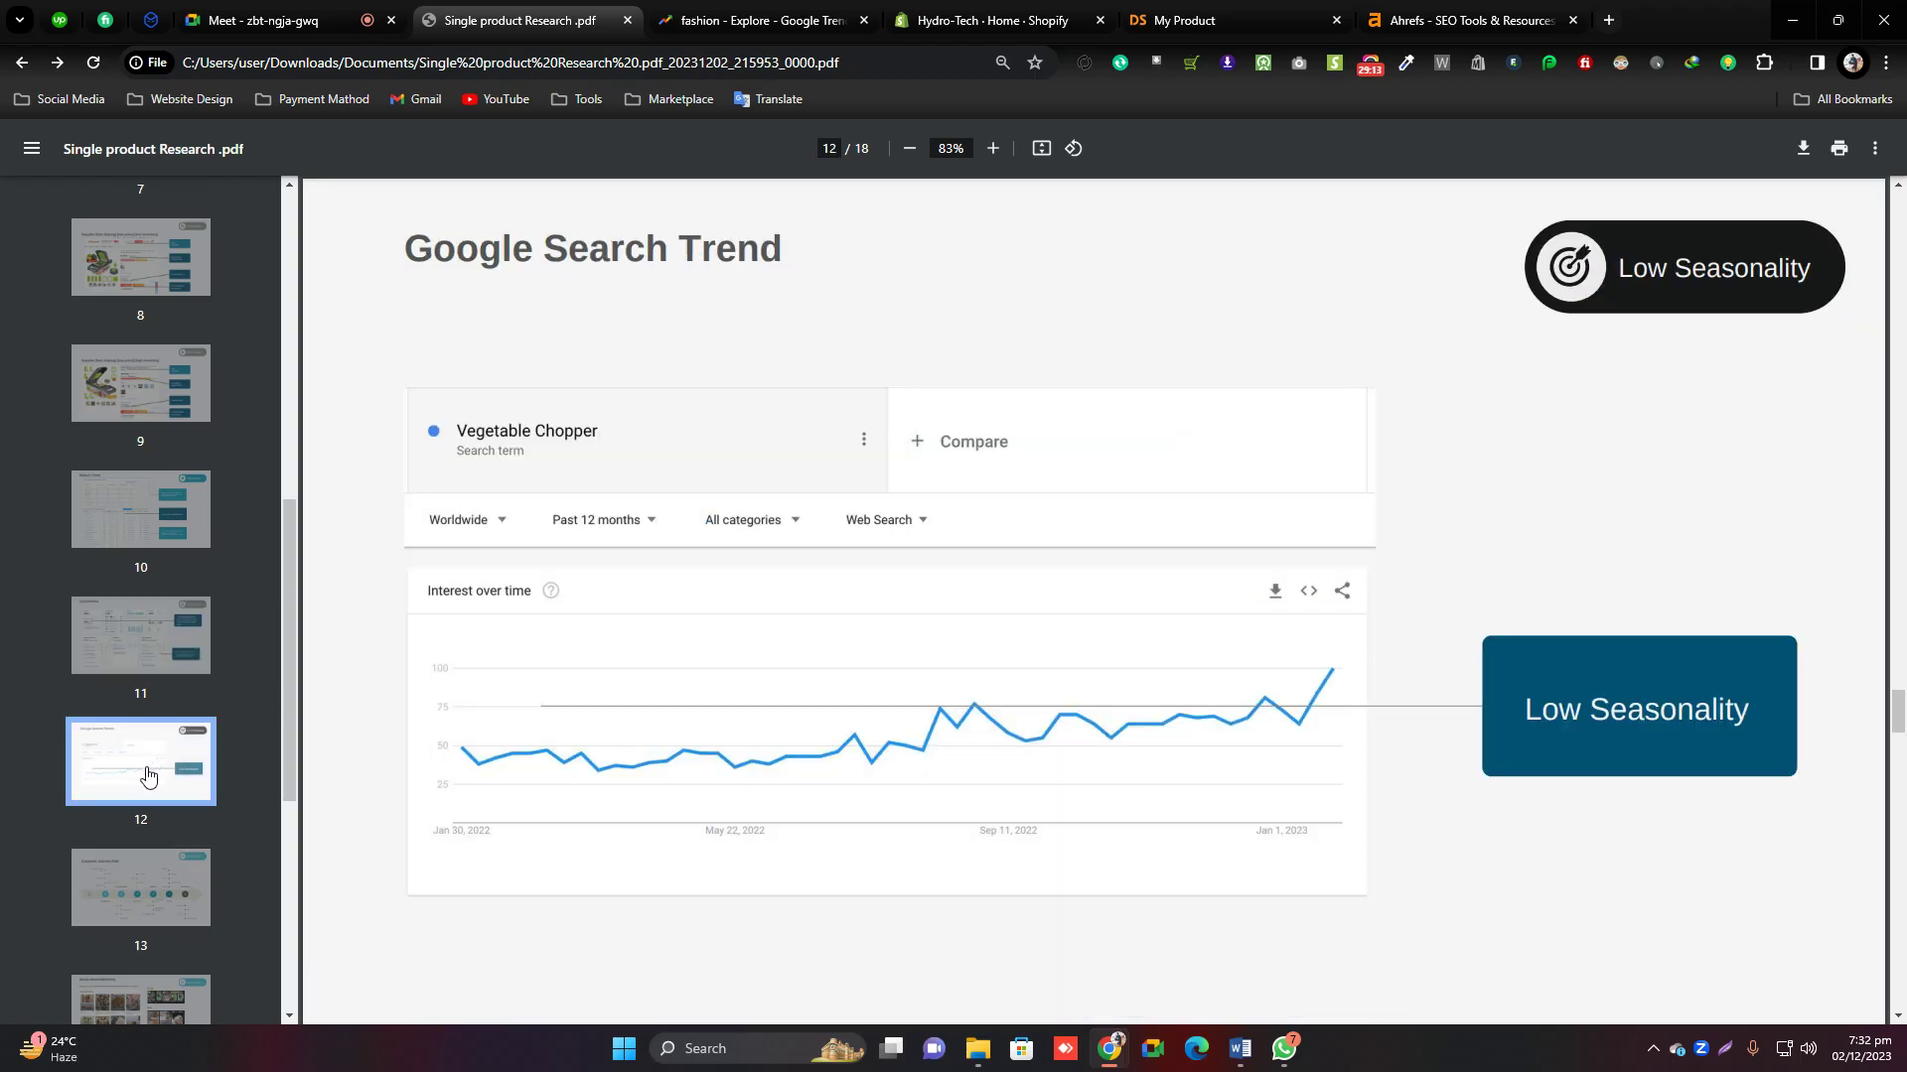
click(159, 851)
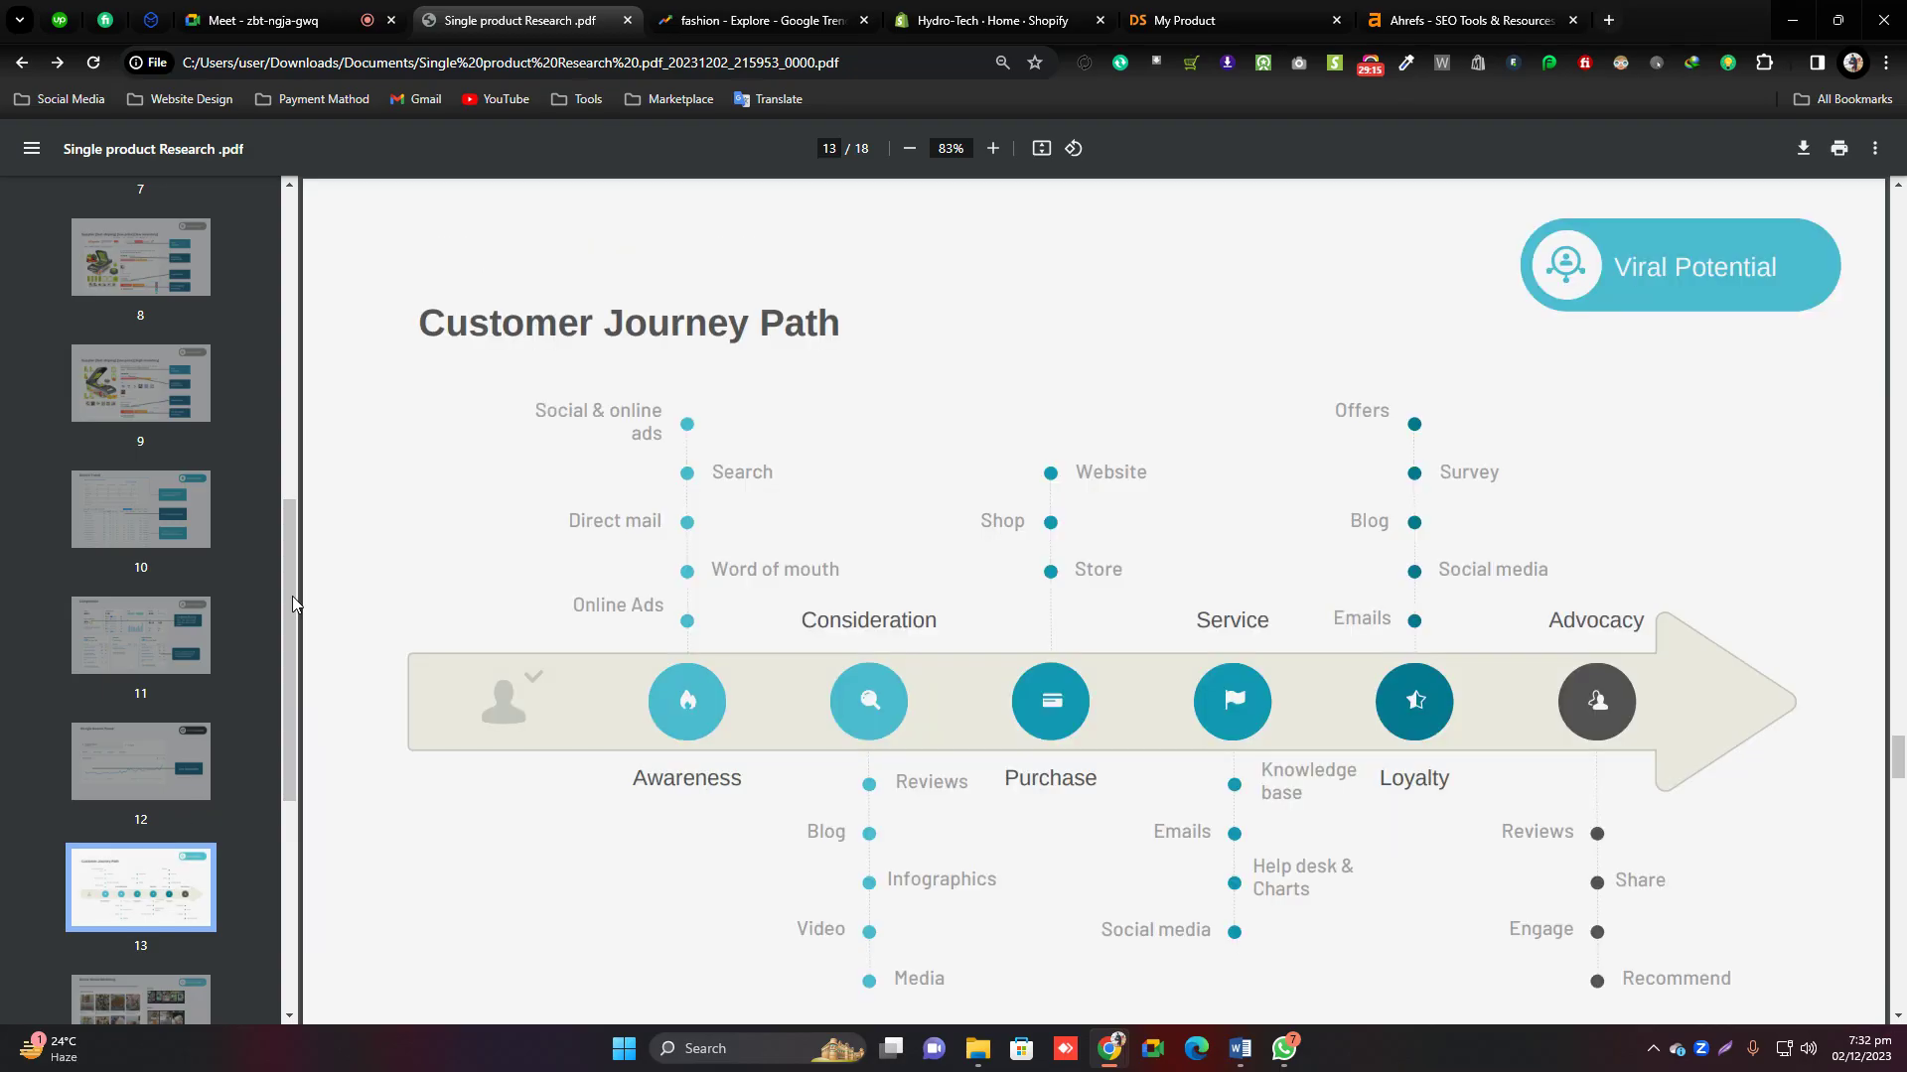
drag(292, 596, 276, 703)
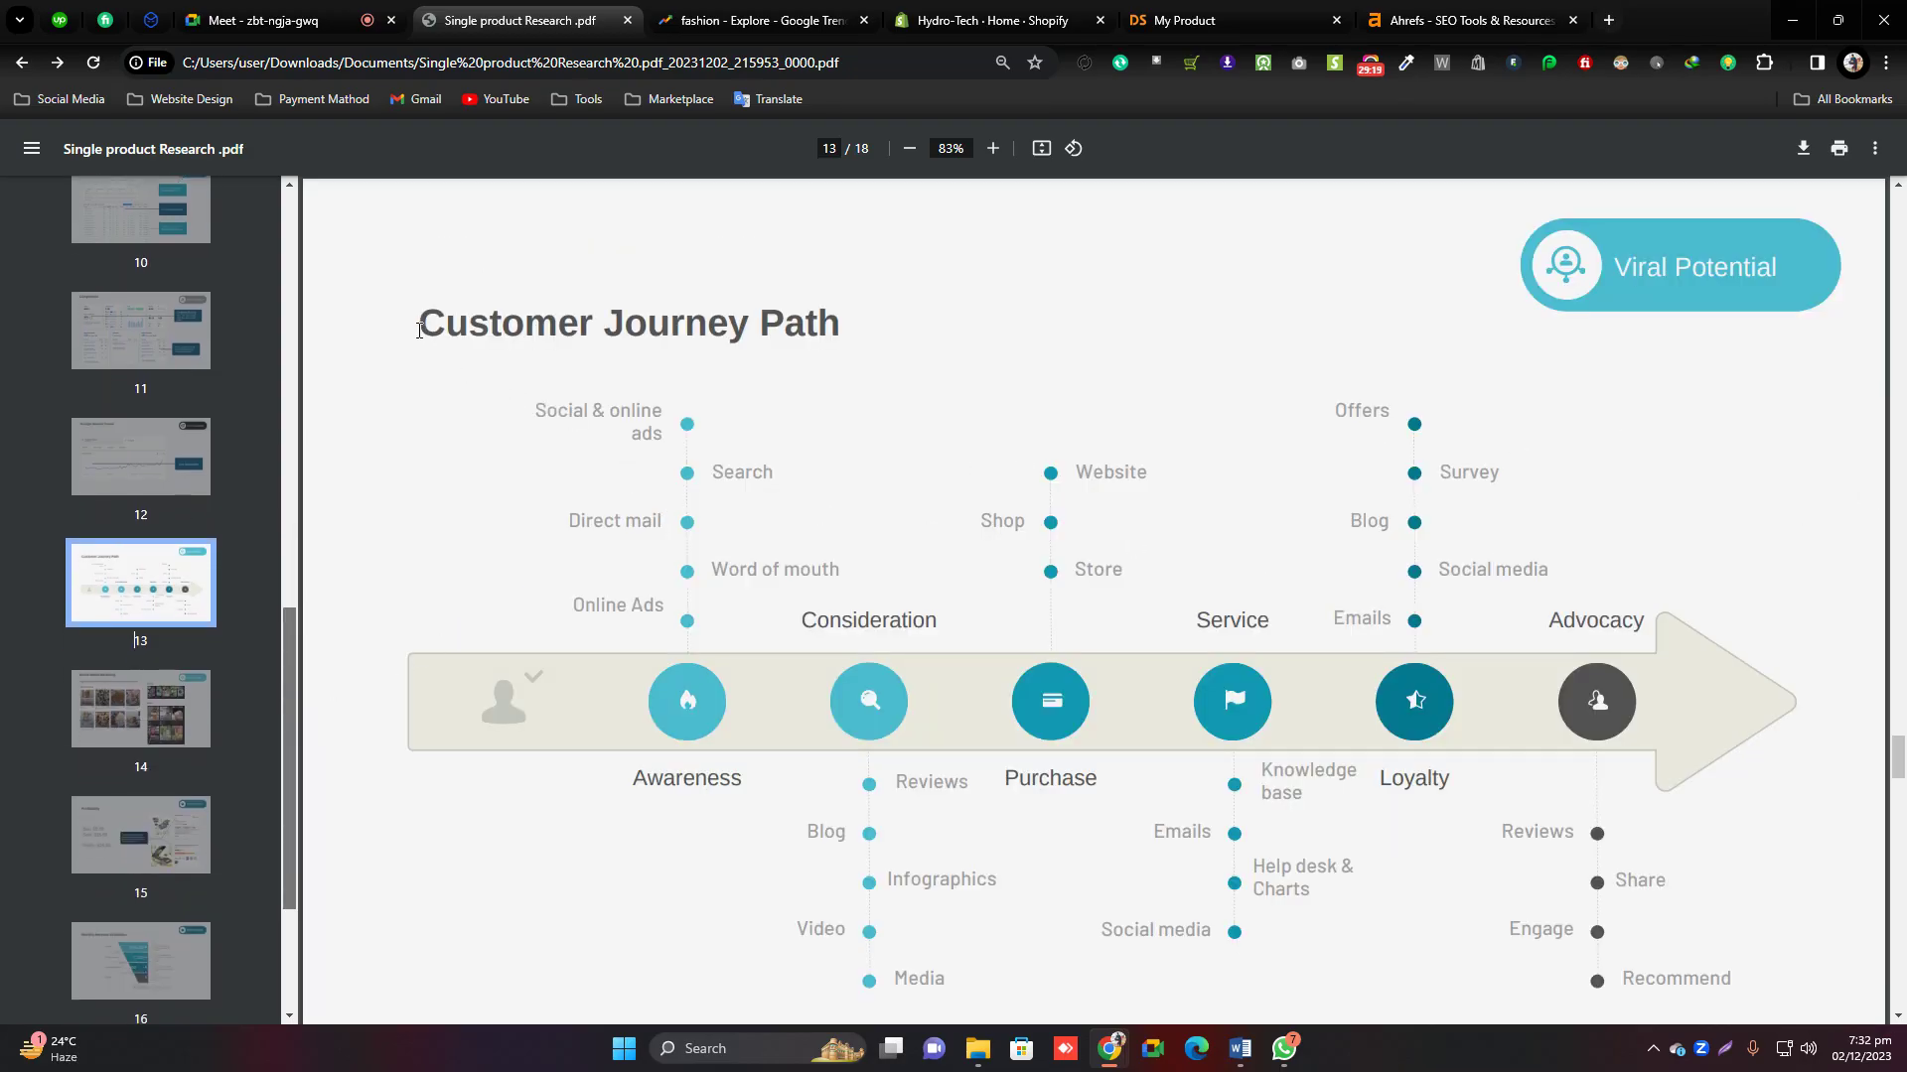
drag(418, 330, 876, 333)
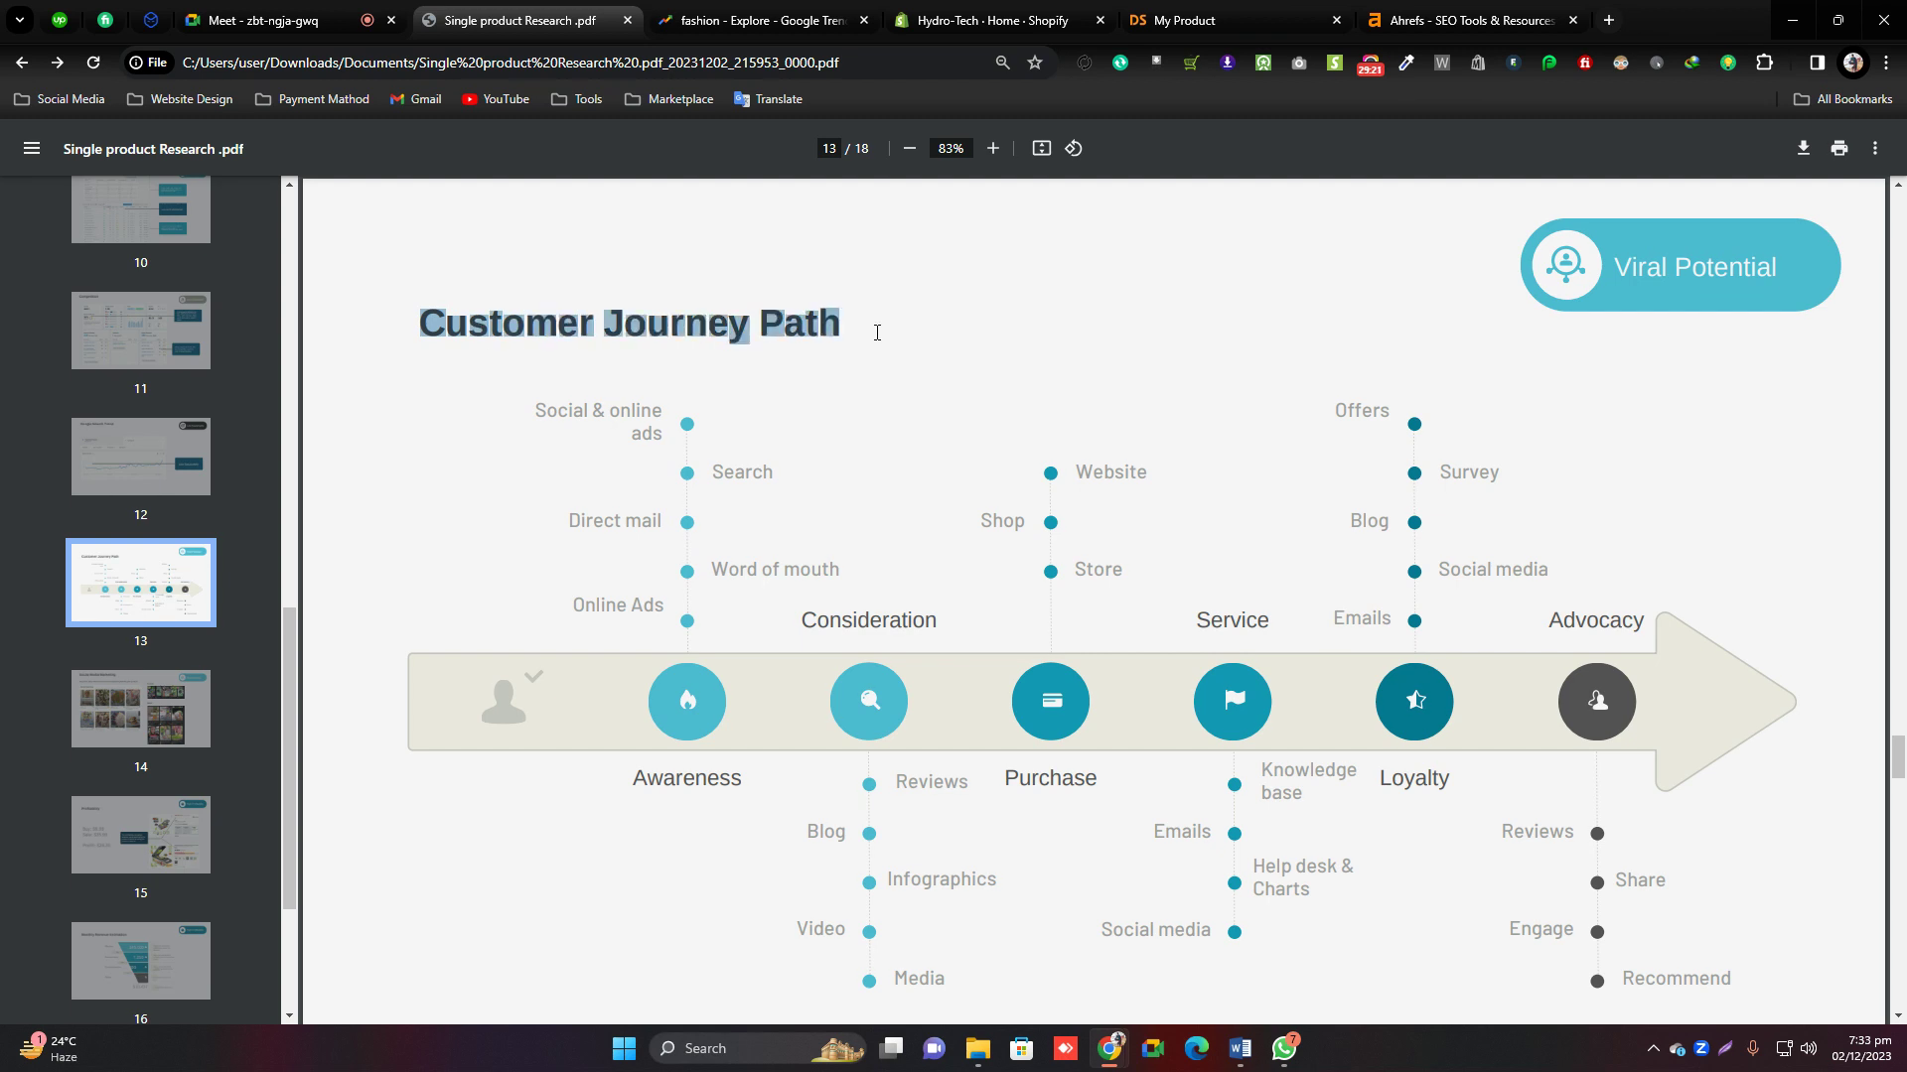
click(432, 470)
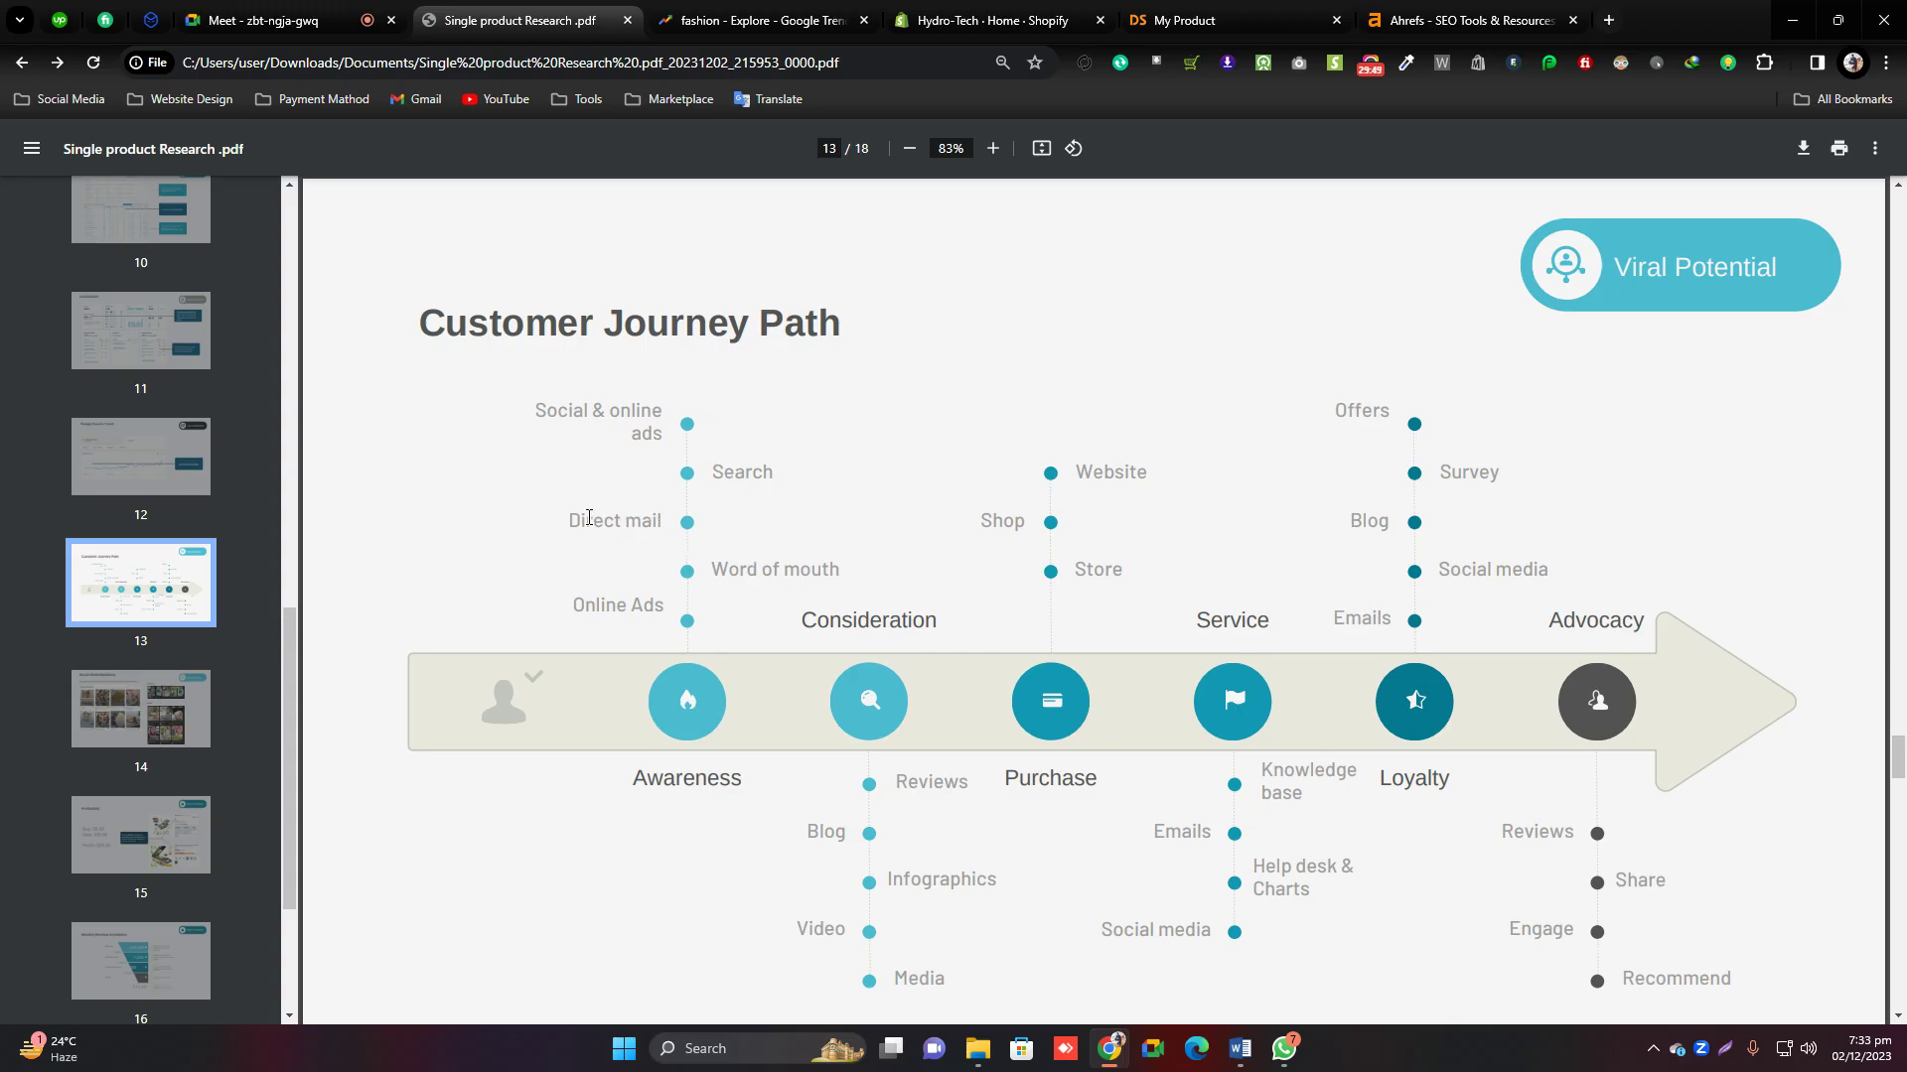
Point out the Direct mail channel under the Awareness stage of the customer journey diagram.
triple_click(656, 519)
click(655, 519)
triple_click(654, 519)
click(409, 610)
Look through the Competition, Profitability and Customer Journey Path slides and open the Social Media Marketing slide on page 14.
scroll(1629, 956, down, 6)
scroll(1610, 358, up, 1)
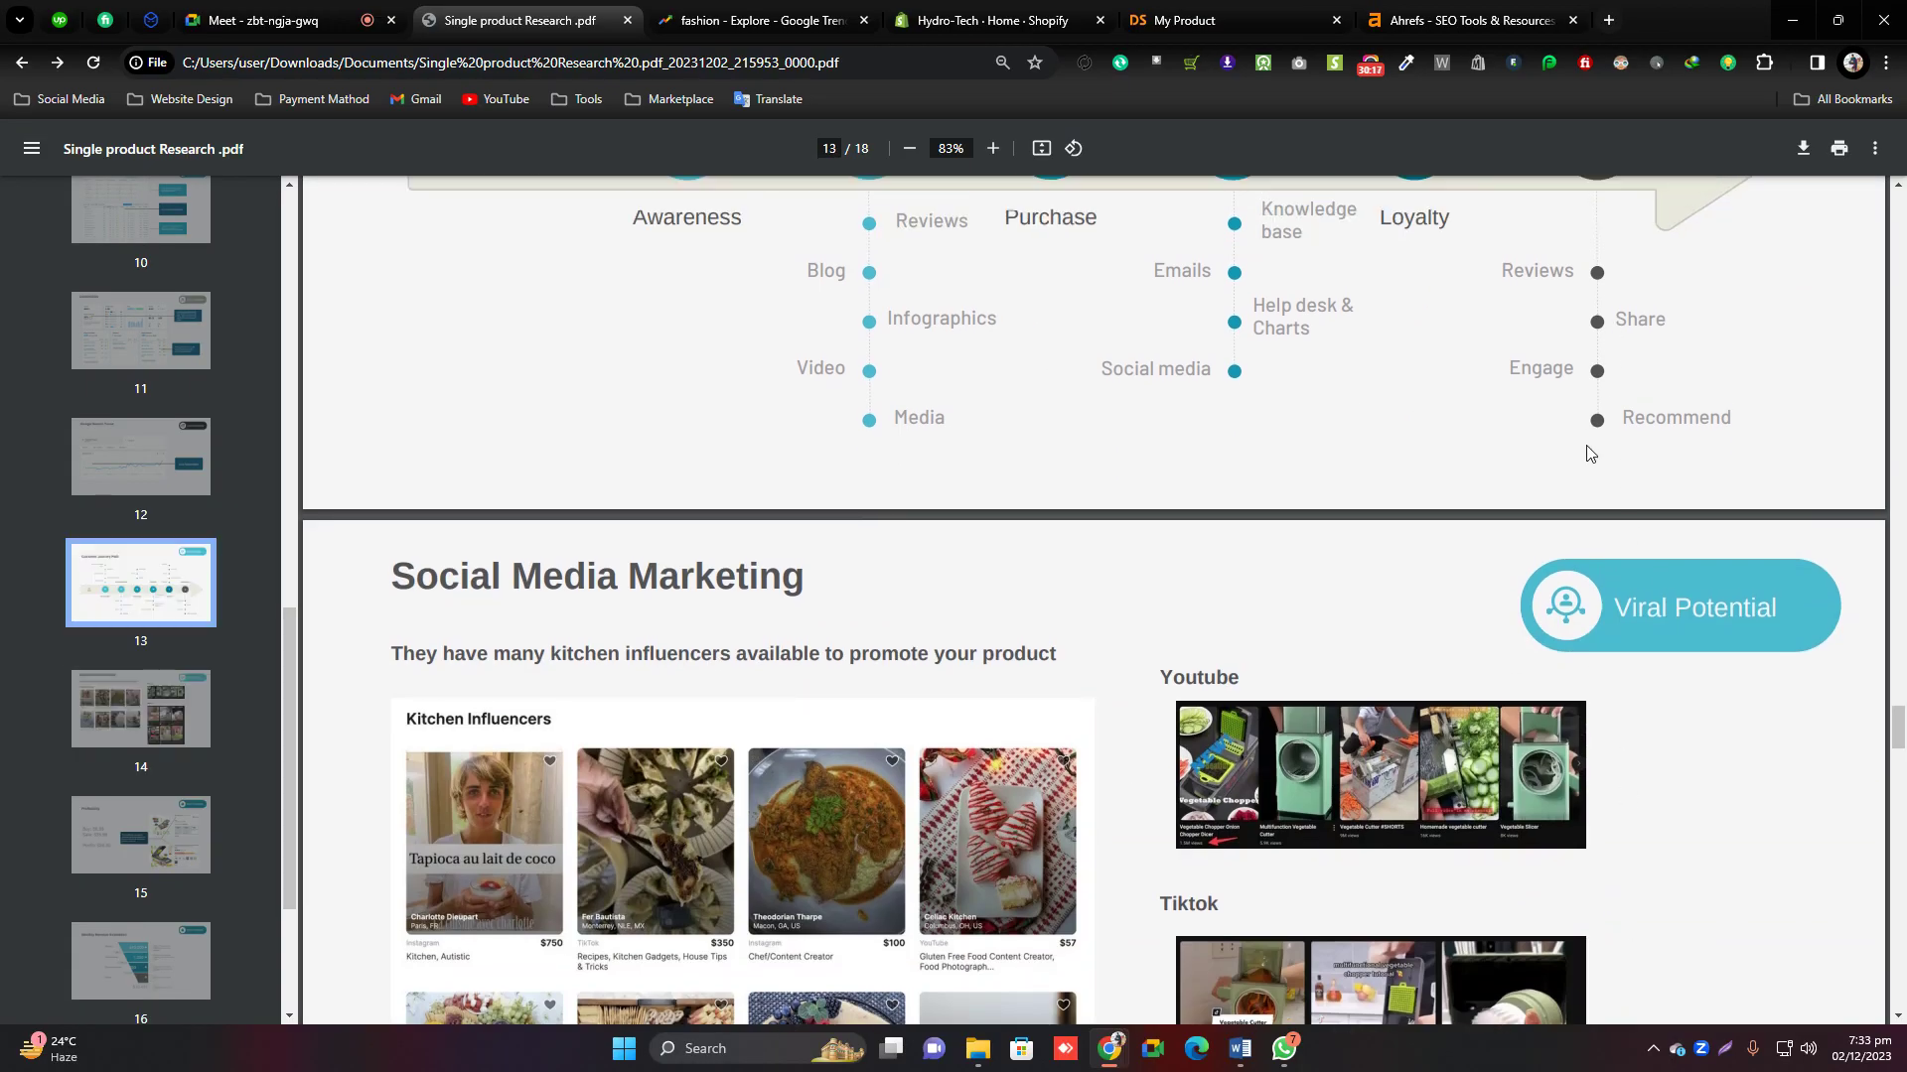
scroll(1587, 457, up, 19)
scroll(1591, 546, down, 6)
scroll(1614, 717, up, 13)
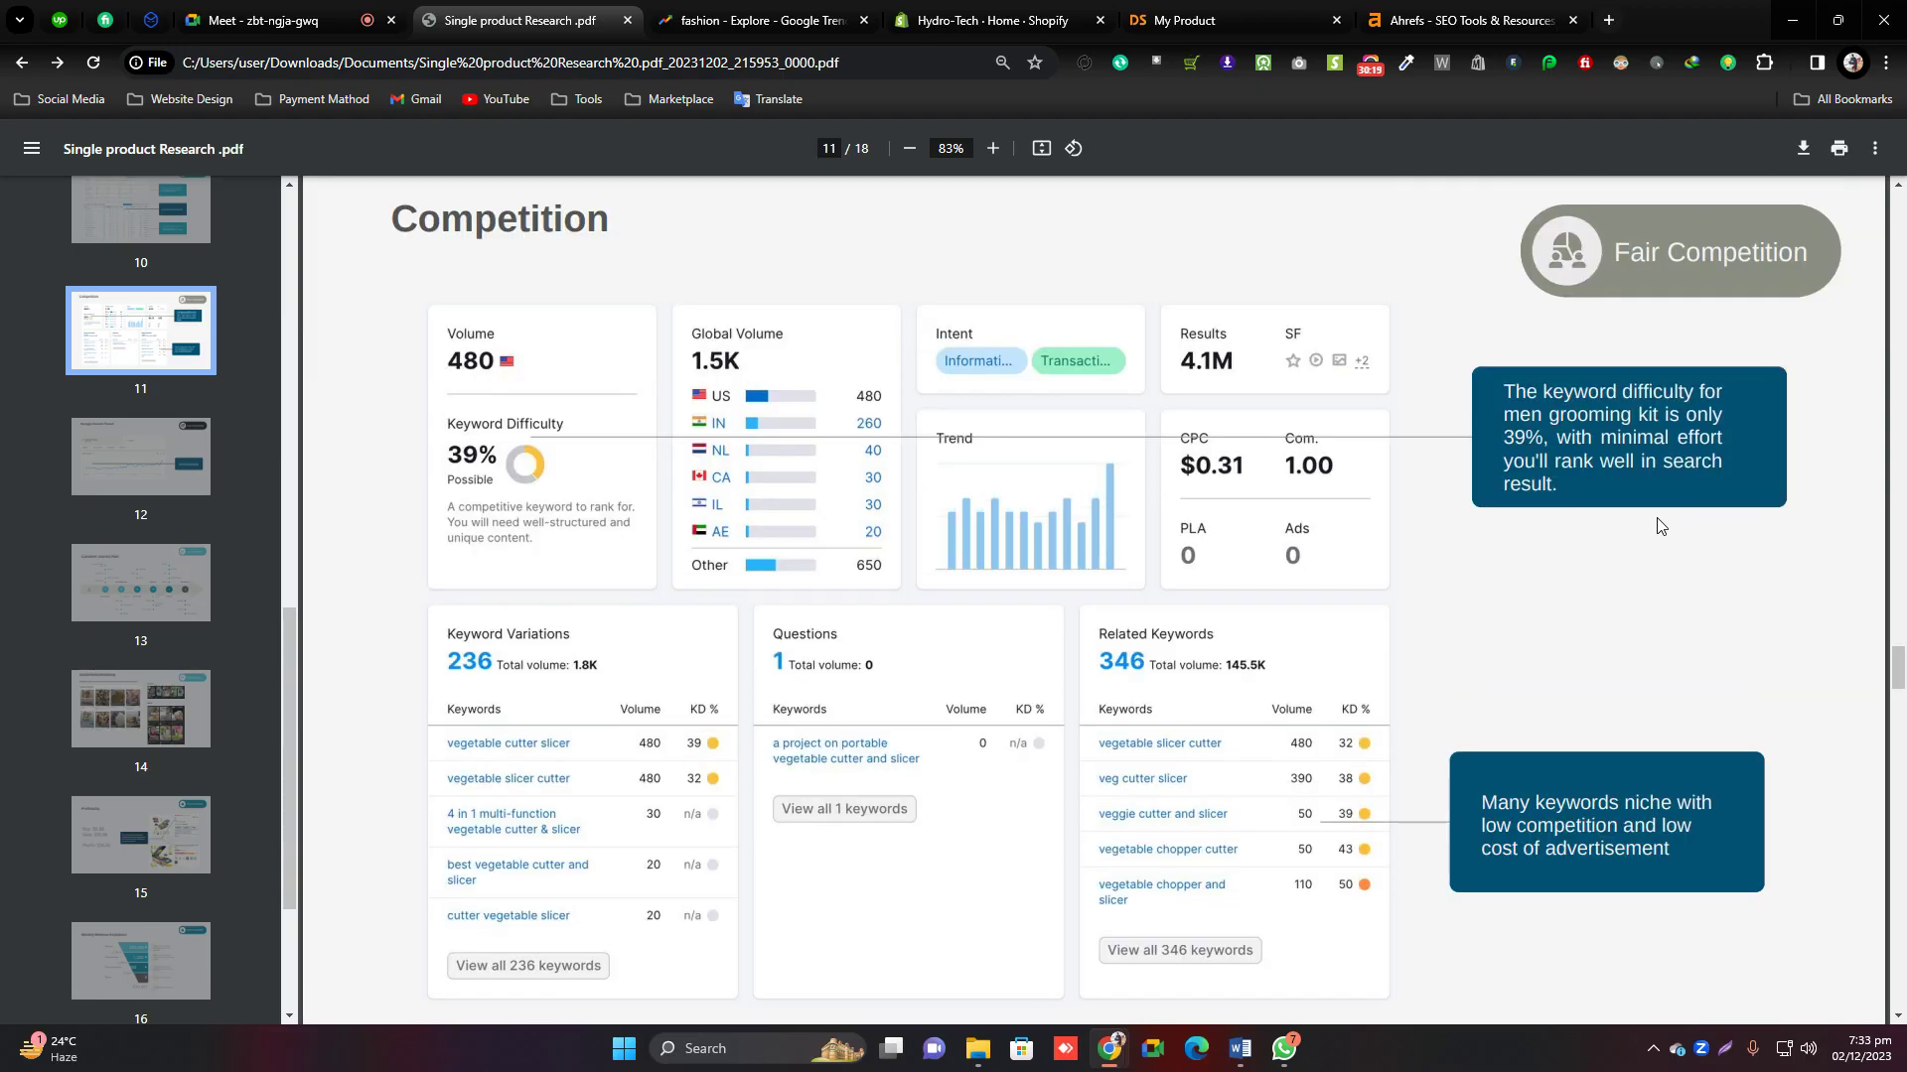
click(140, 835)
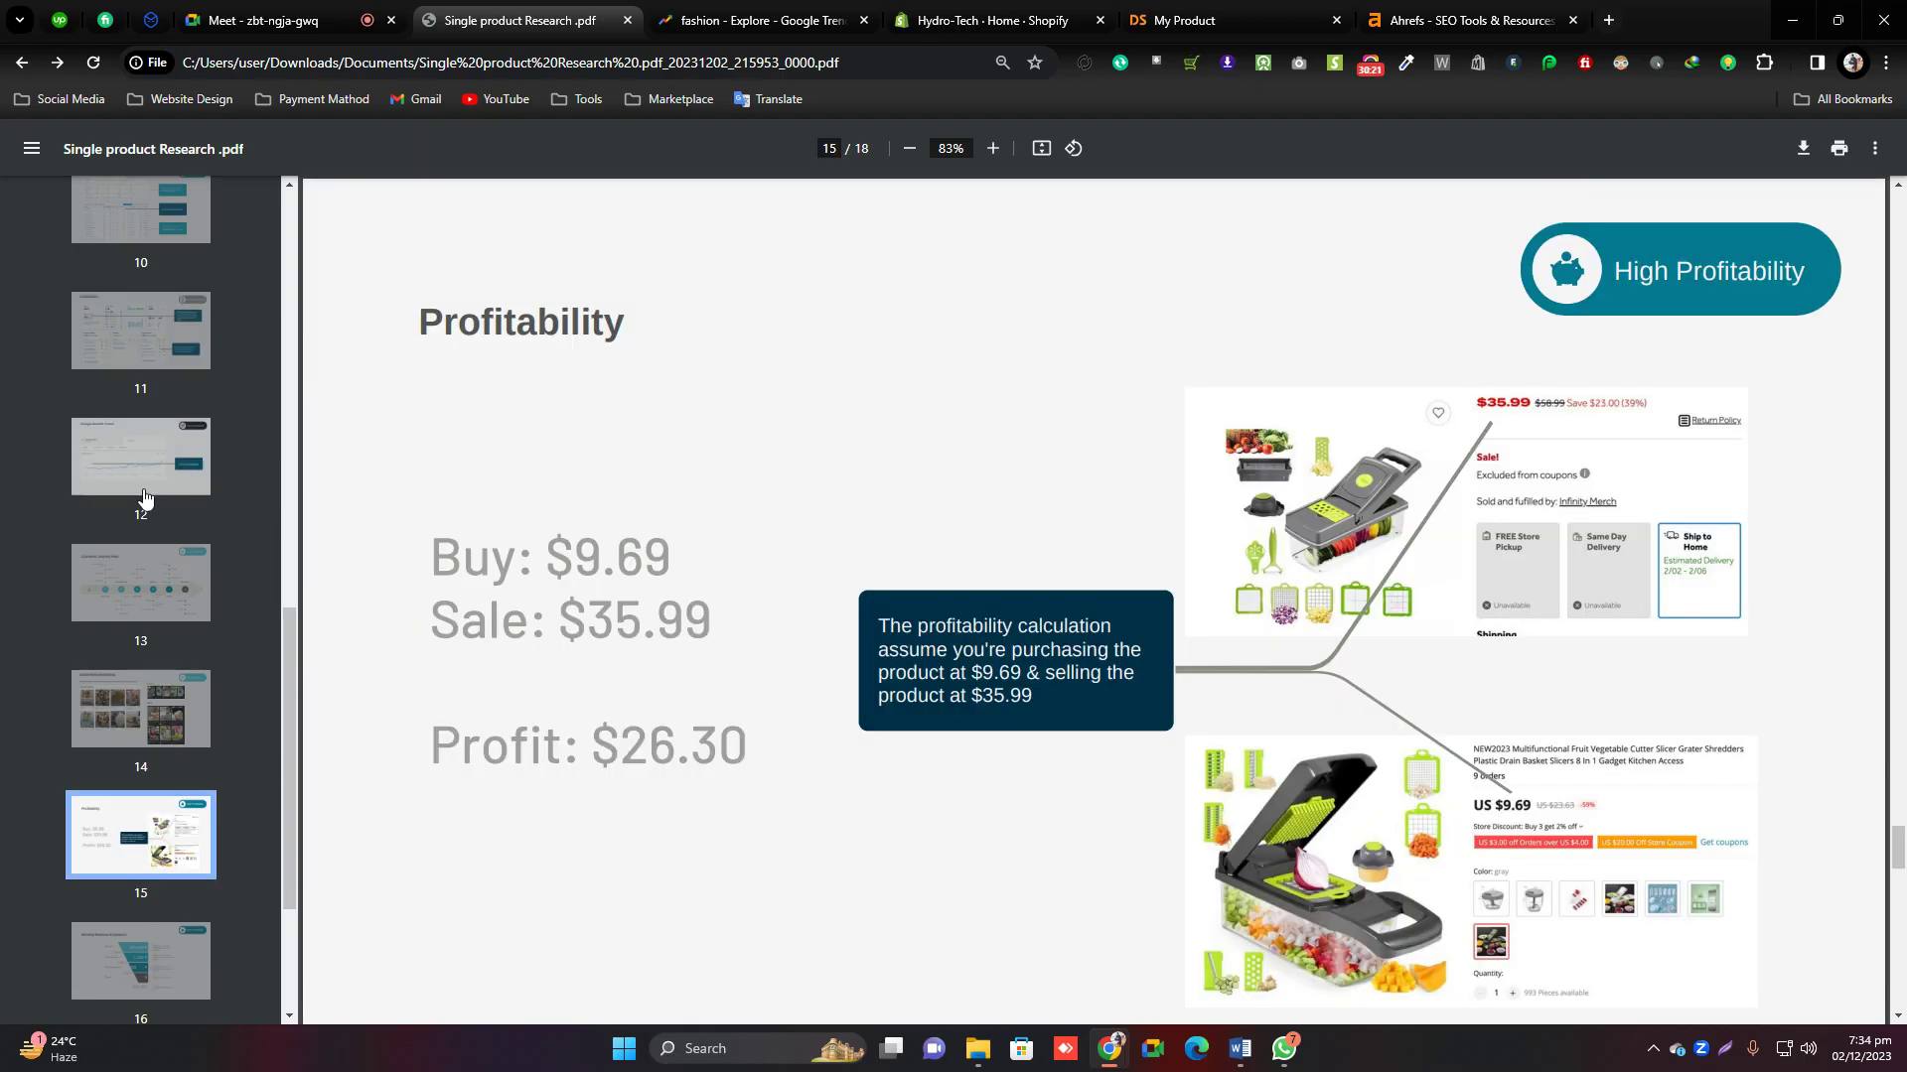
click(165, 583)
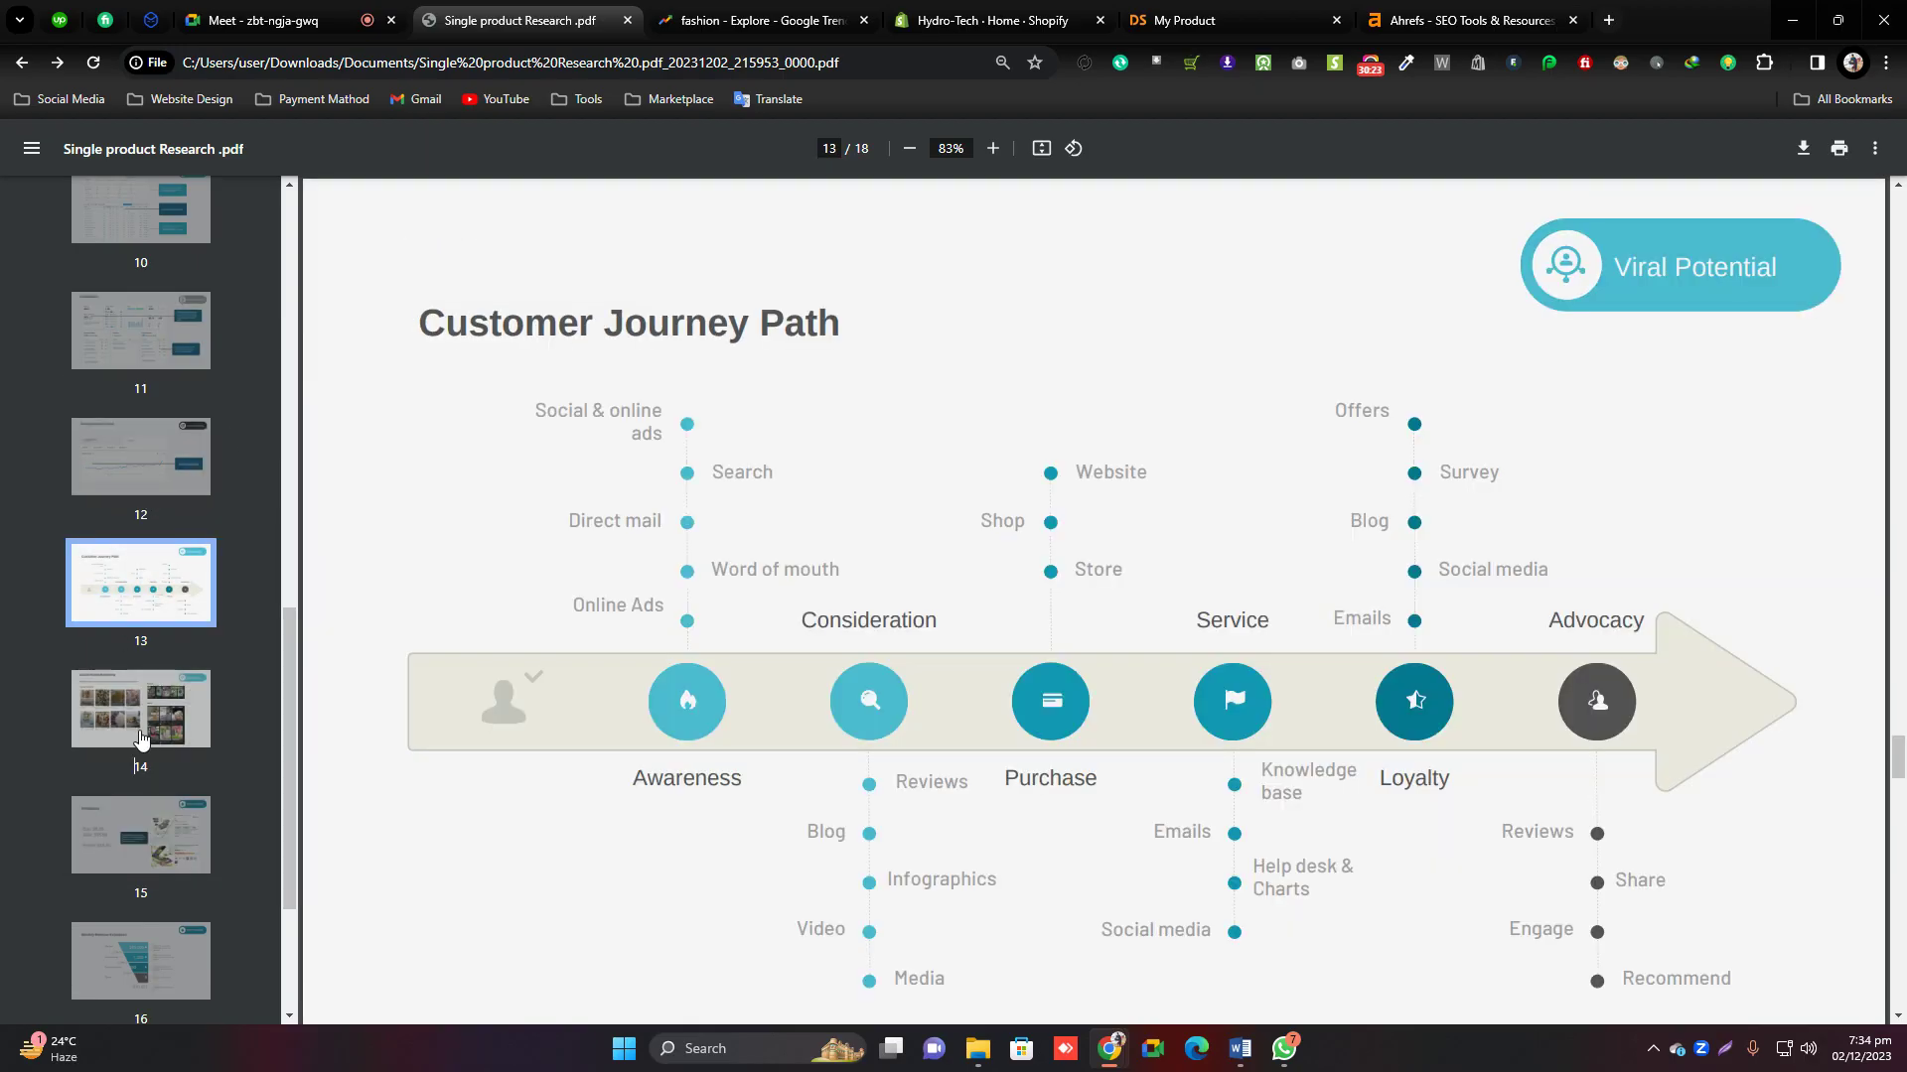
click(138, 730)
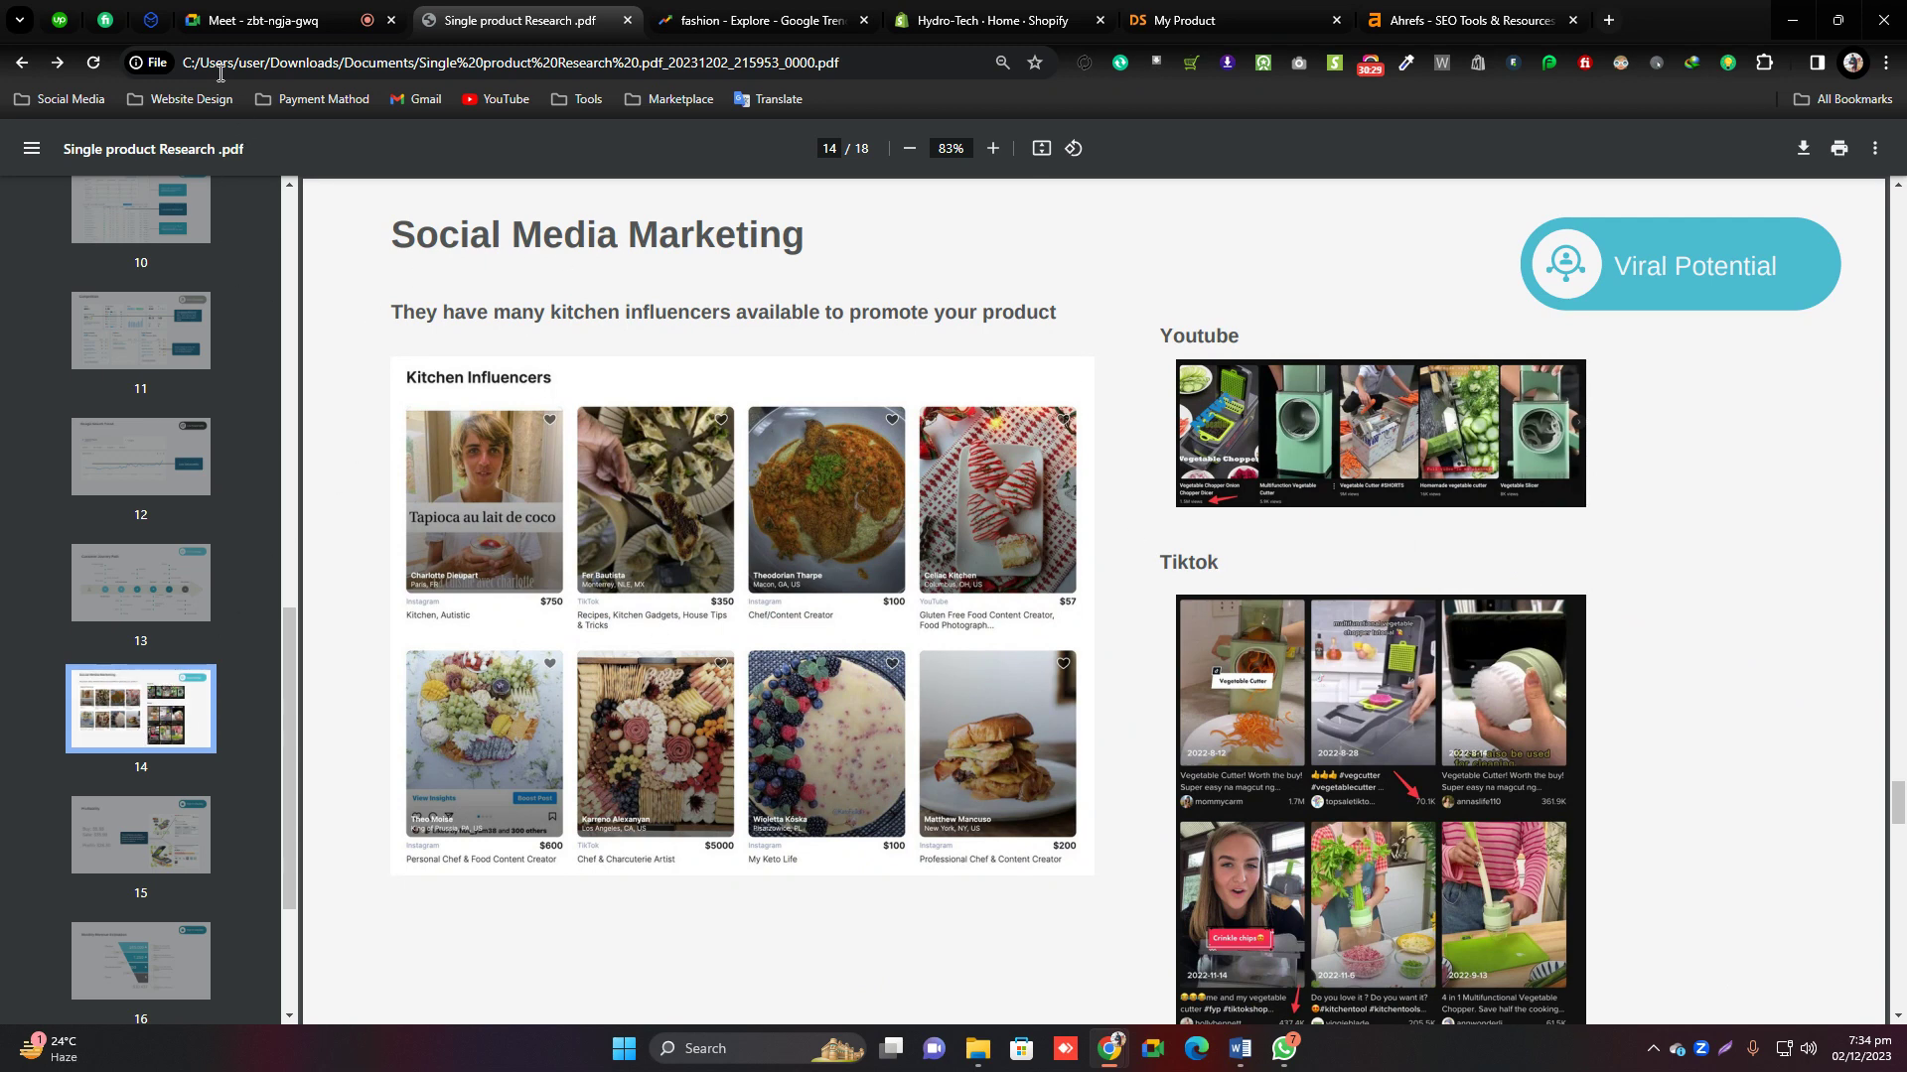
Switch to the Dropship.io Ad Spot page and look through the most recent Facebook ads in the results.
click(149, 19)
scroll(541, 544, down, 6)
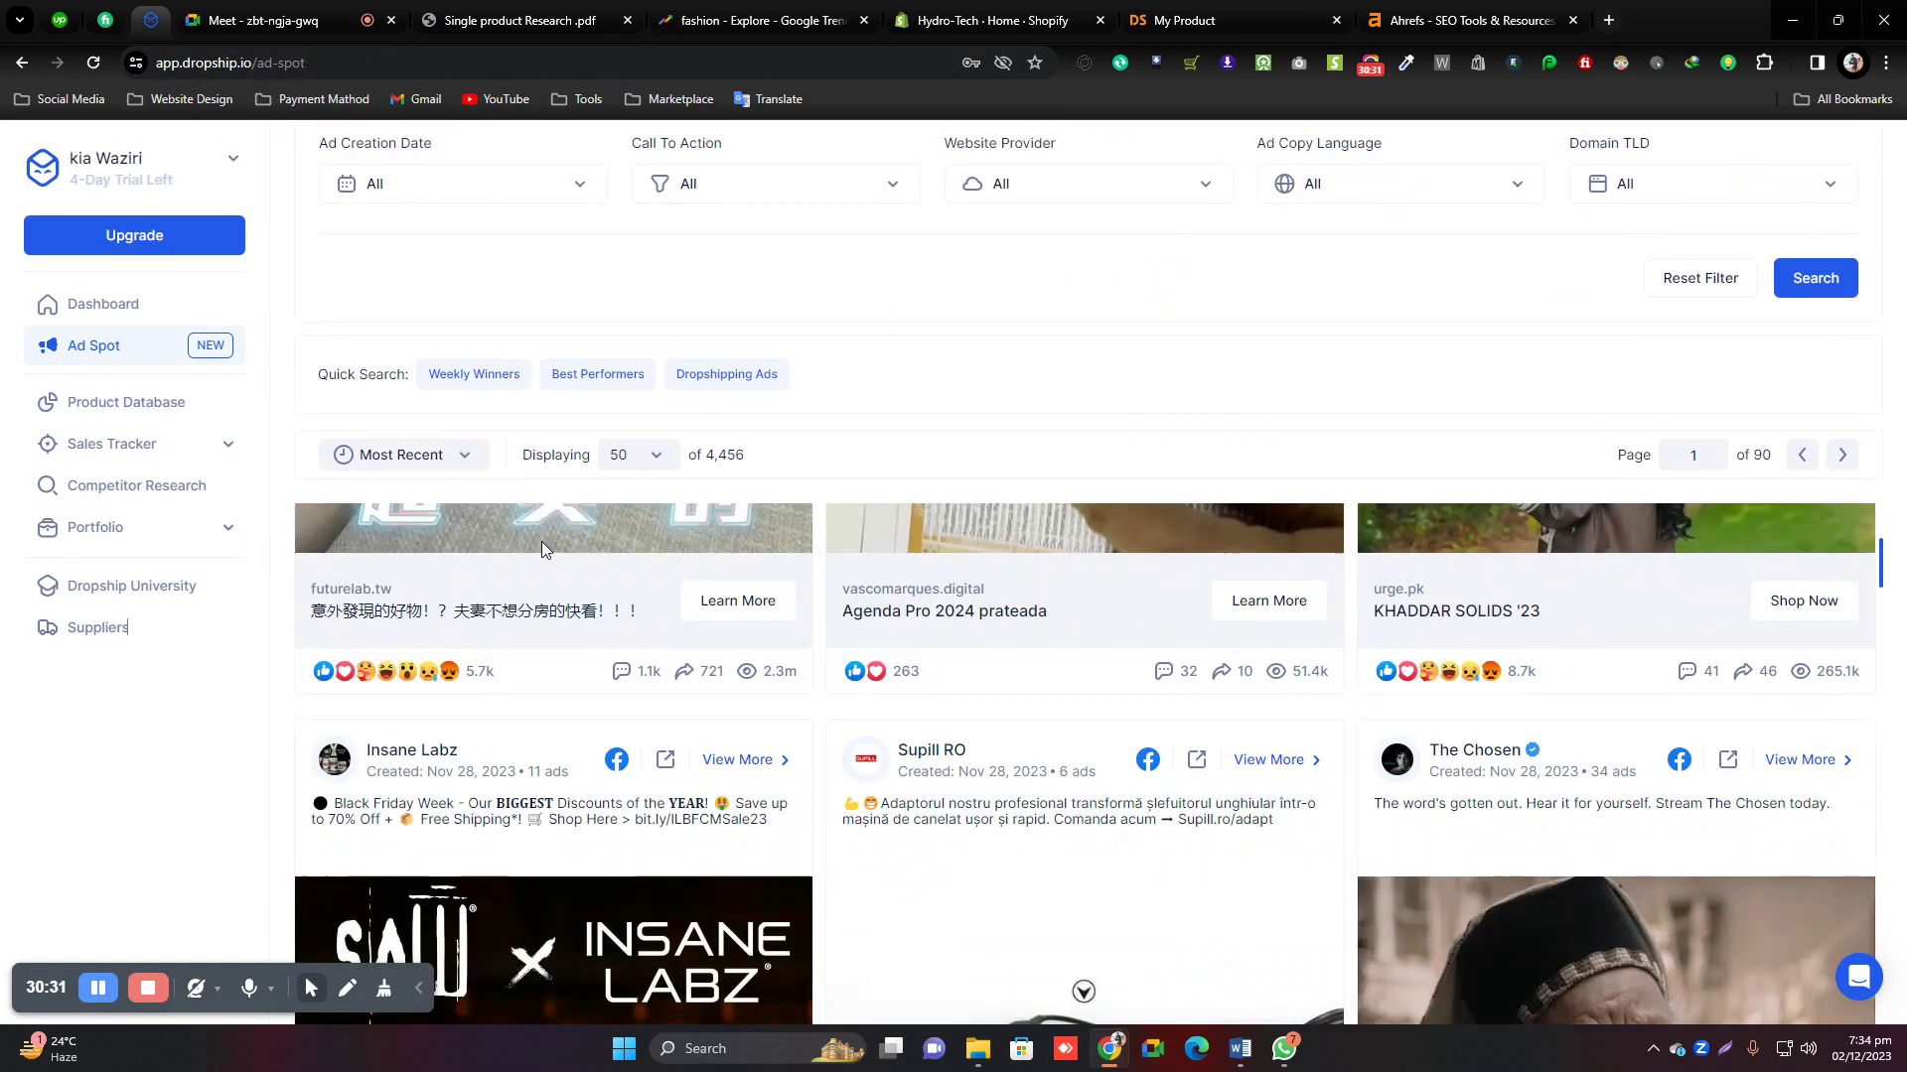
scroll(543, 550, up, 5)
scroll(1128, 685, up, 1)
scroll(1142, 682, down, 10)
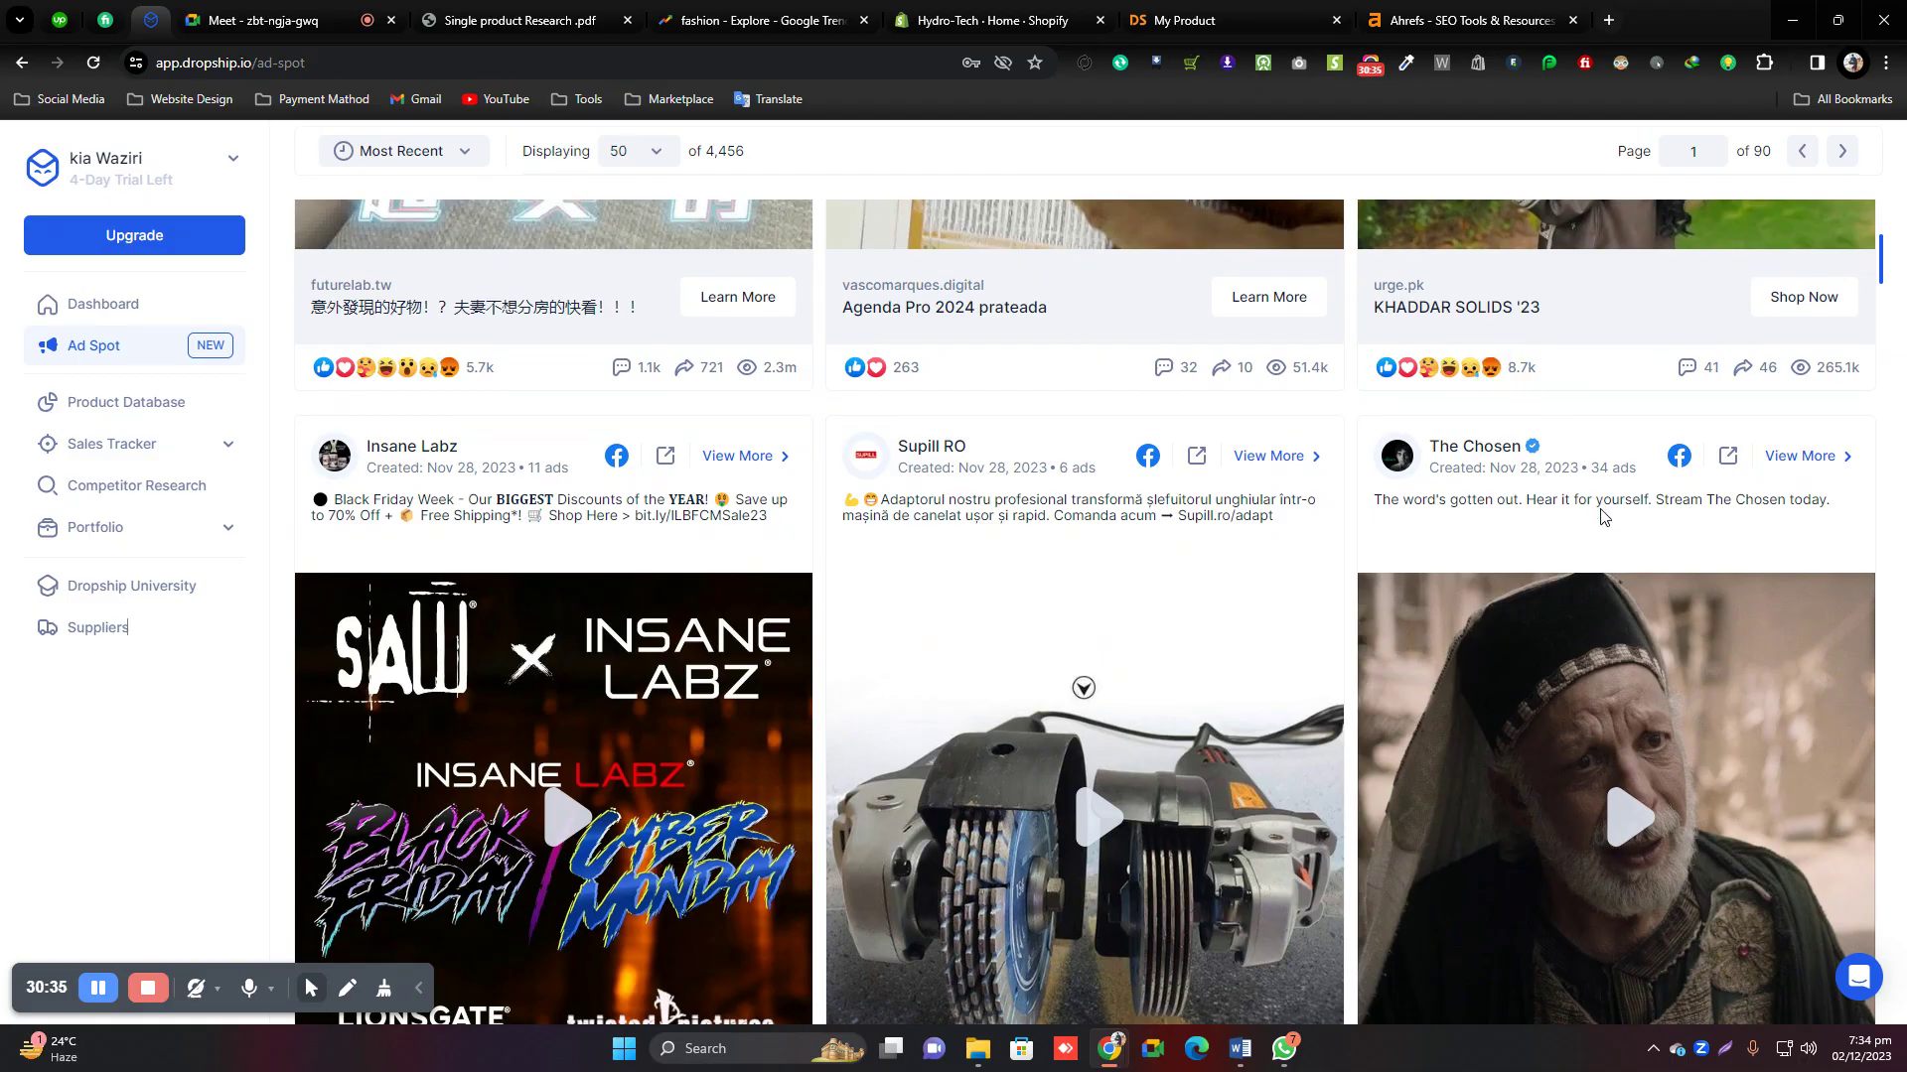
scroll(1150, 655, down, 10)
scroll(820, 485, down, 7)
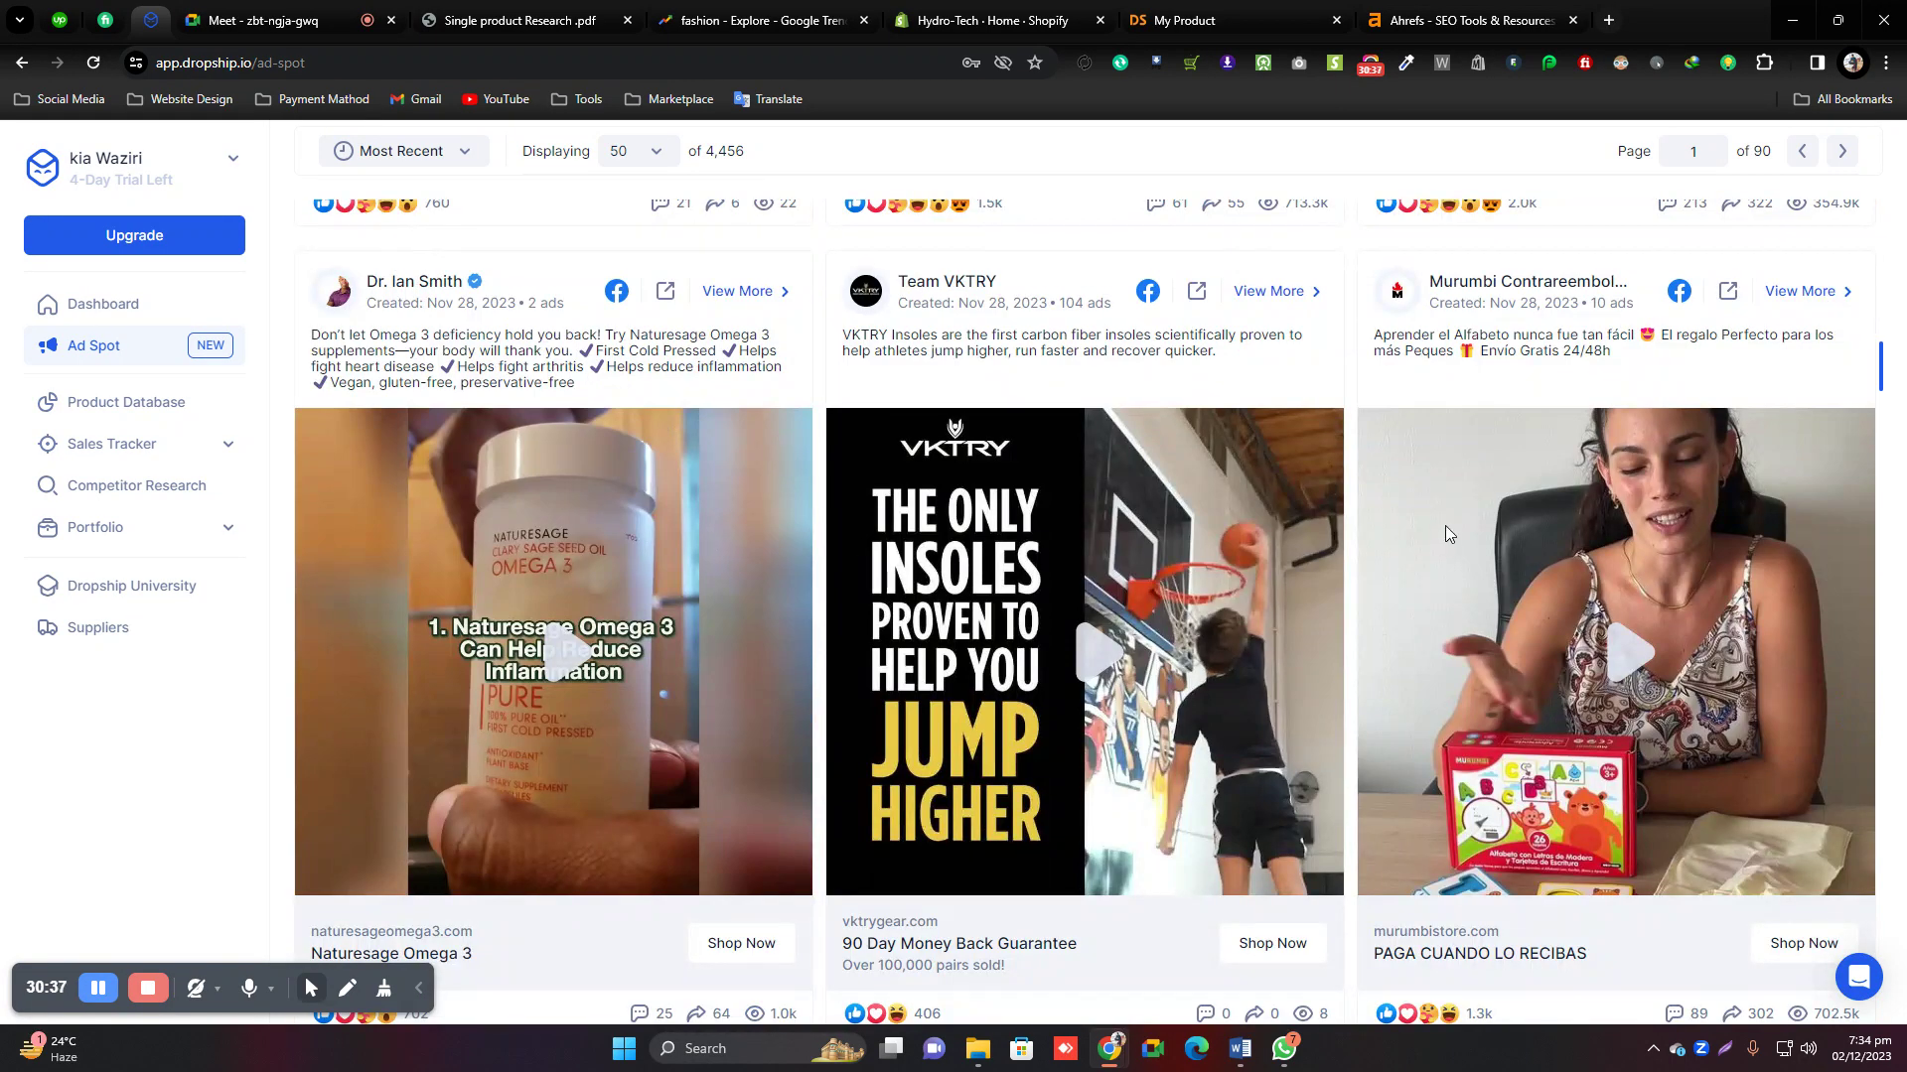
scroll(1447, 533, down, 6)
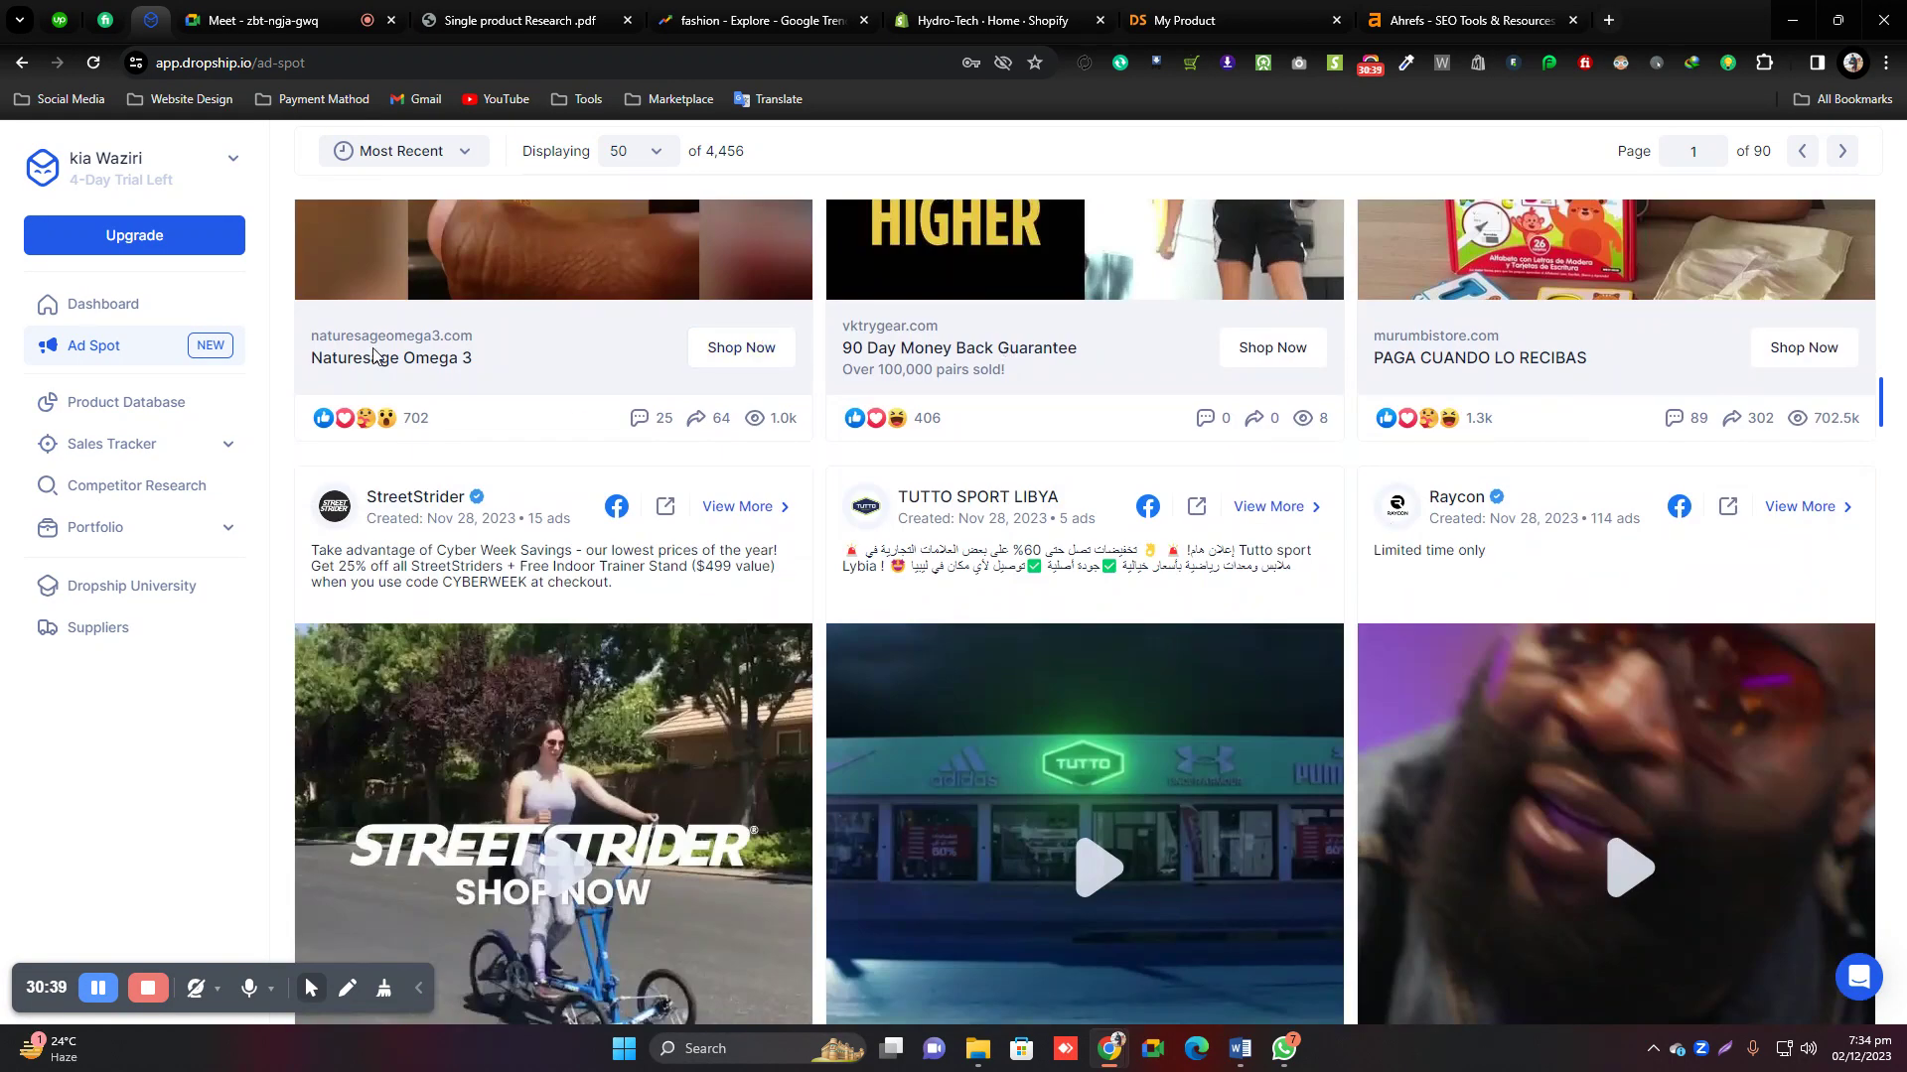
scroll(725, 494, down, 6)
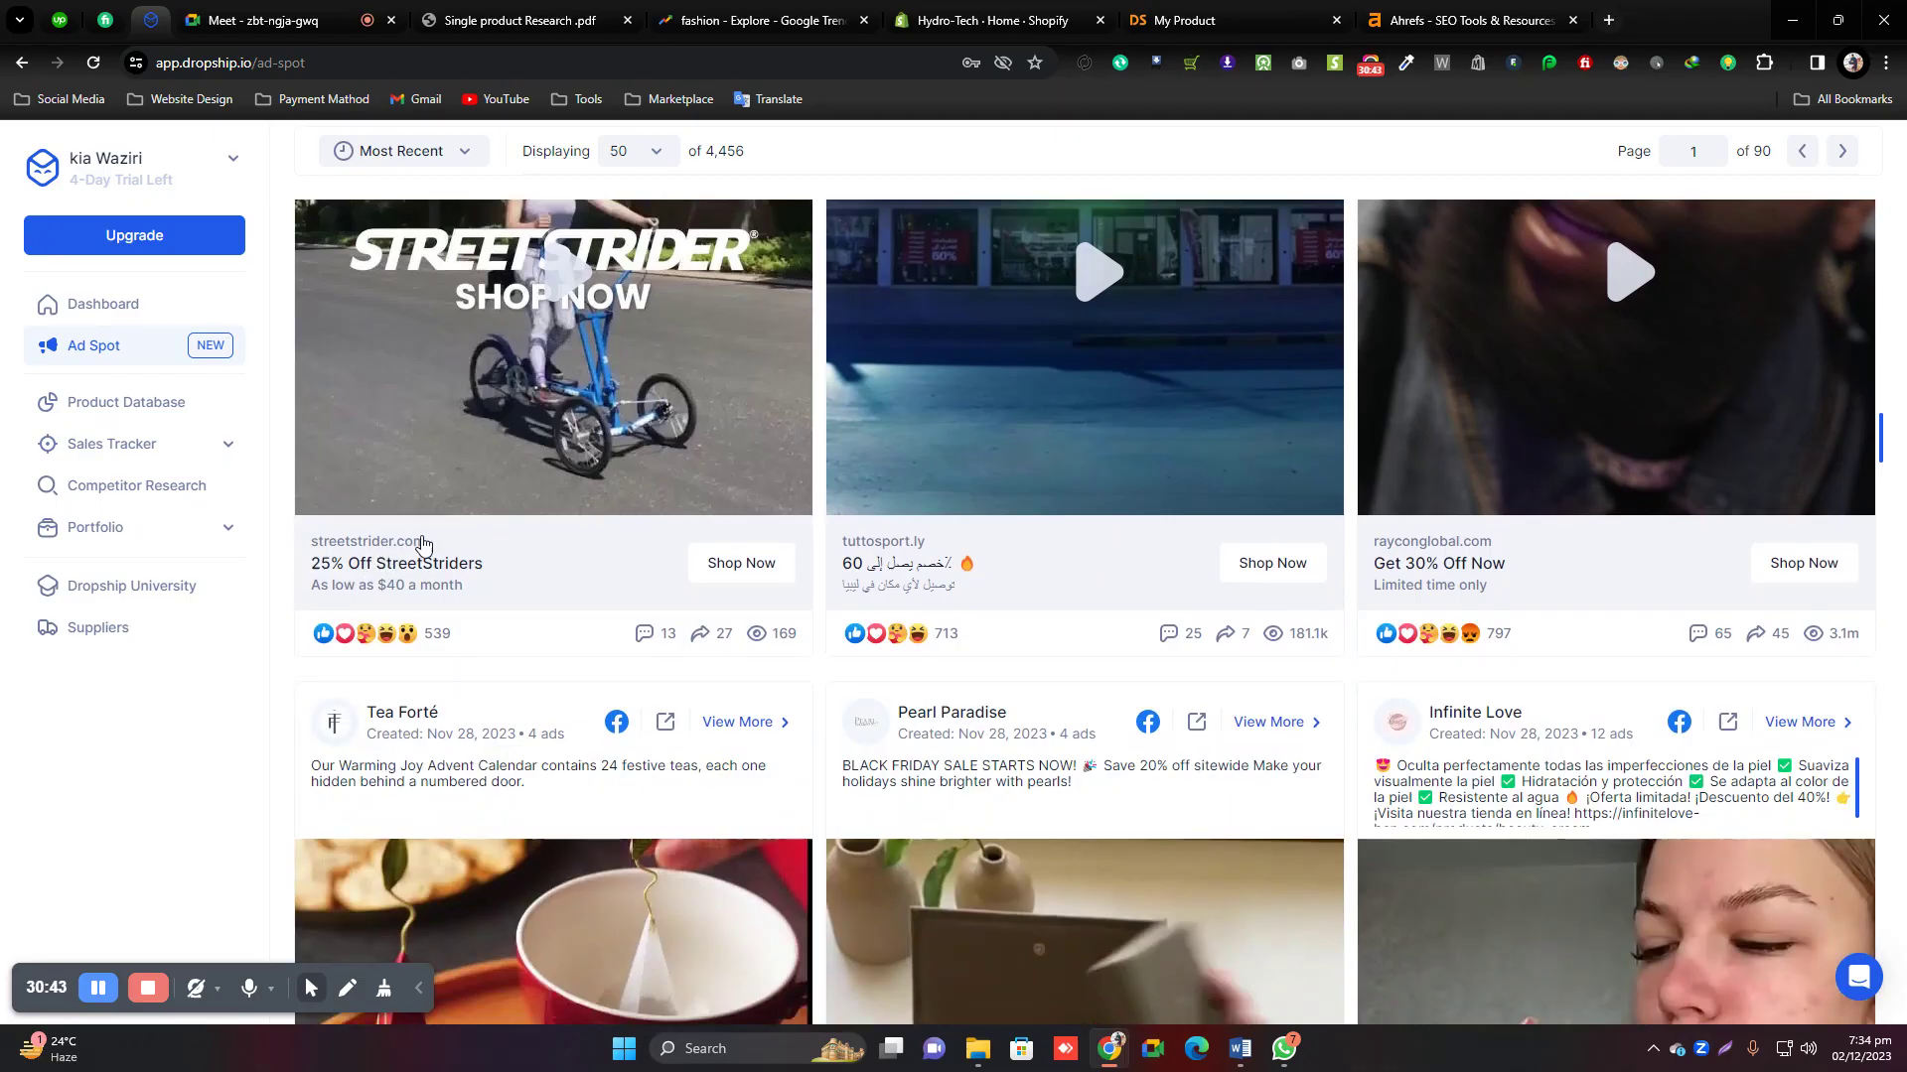
scroll(422, 541, up, 6)
scroll(476, 501, down, 6)
scroll(500, 477, down, 6)
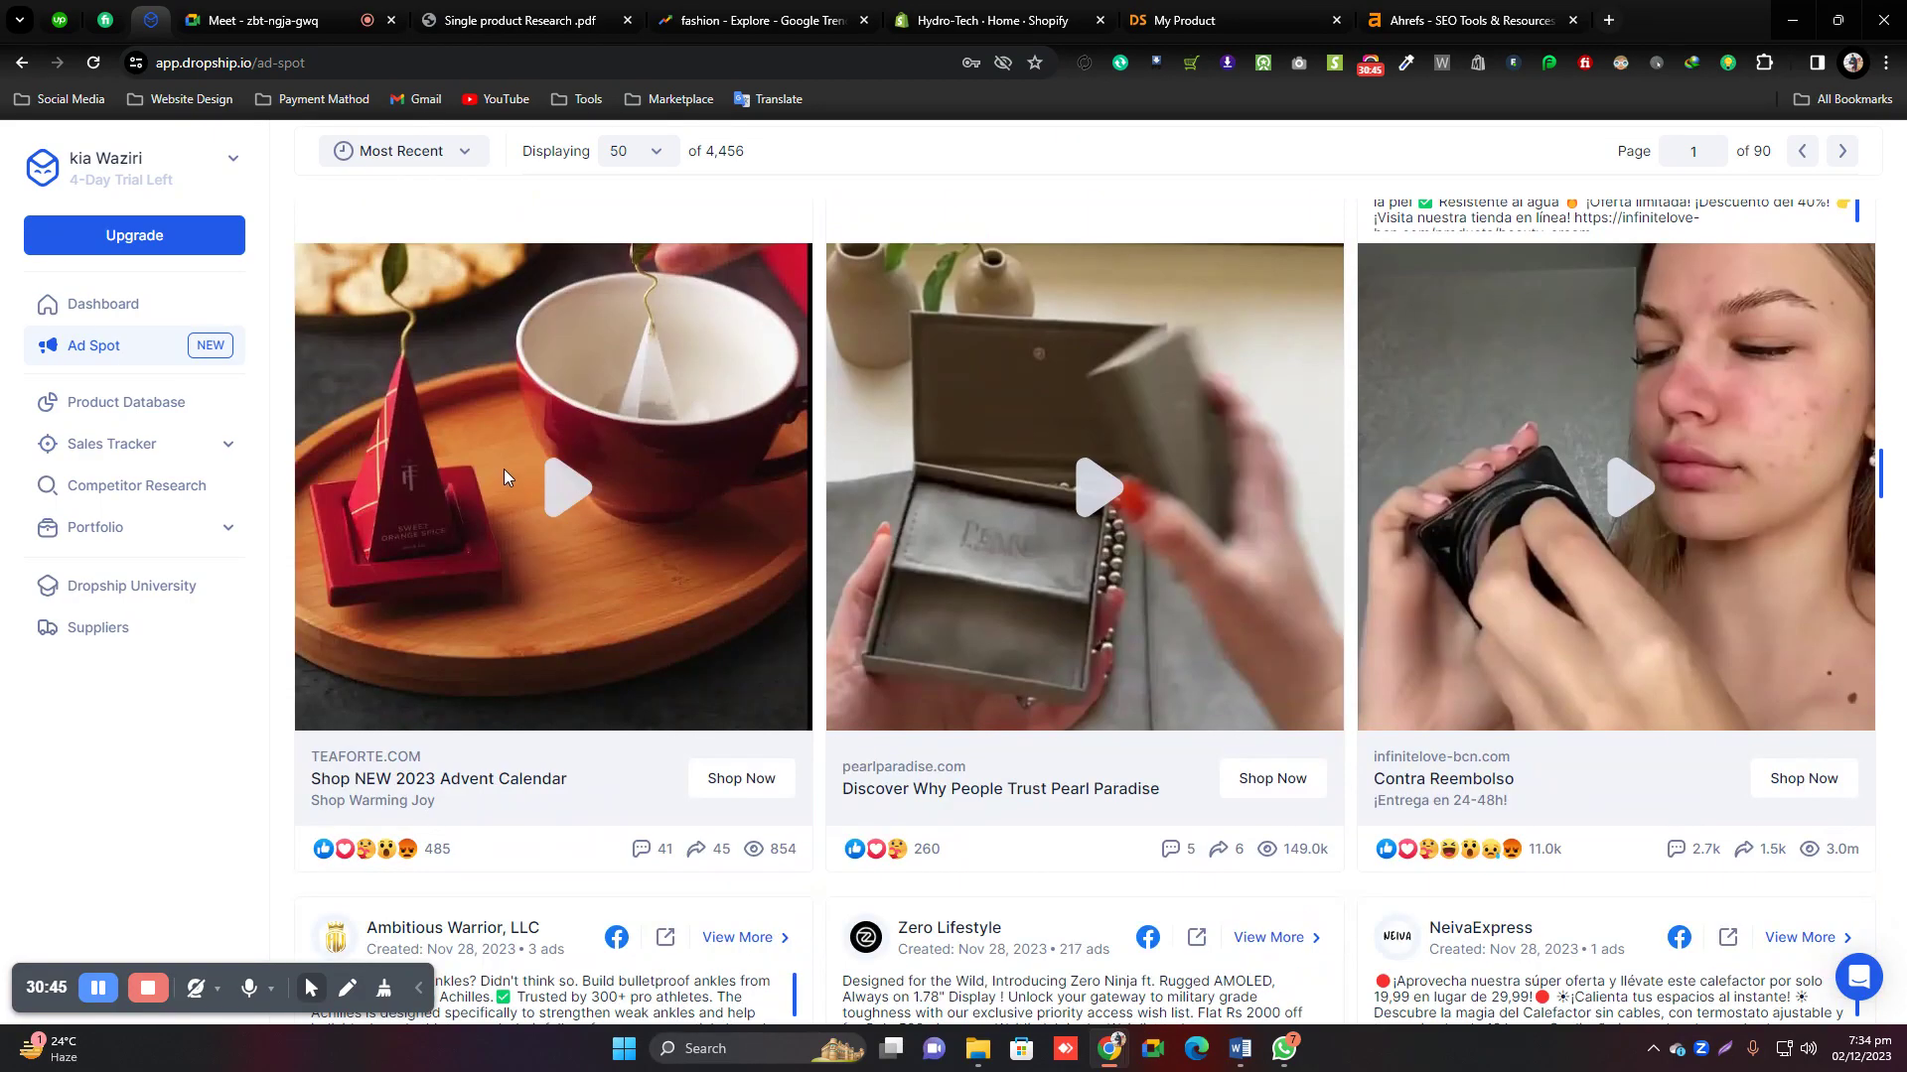
Open the Tea Forté store from its Advent Calendar ad, look through its homepage and check its Shopify theme.
click(374, 758)
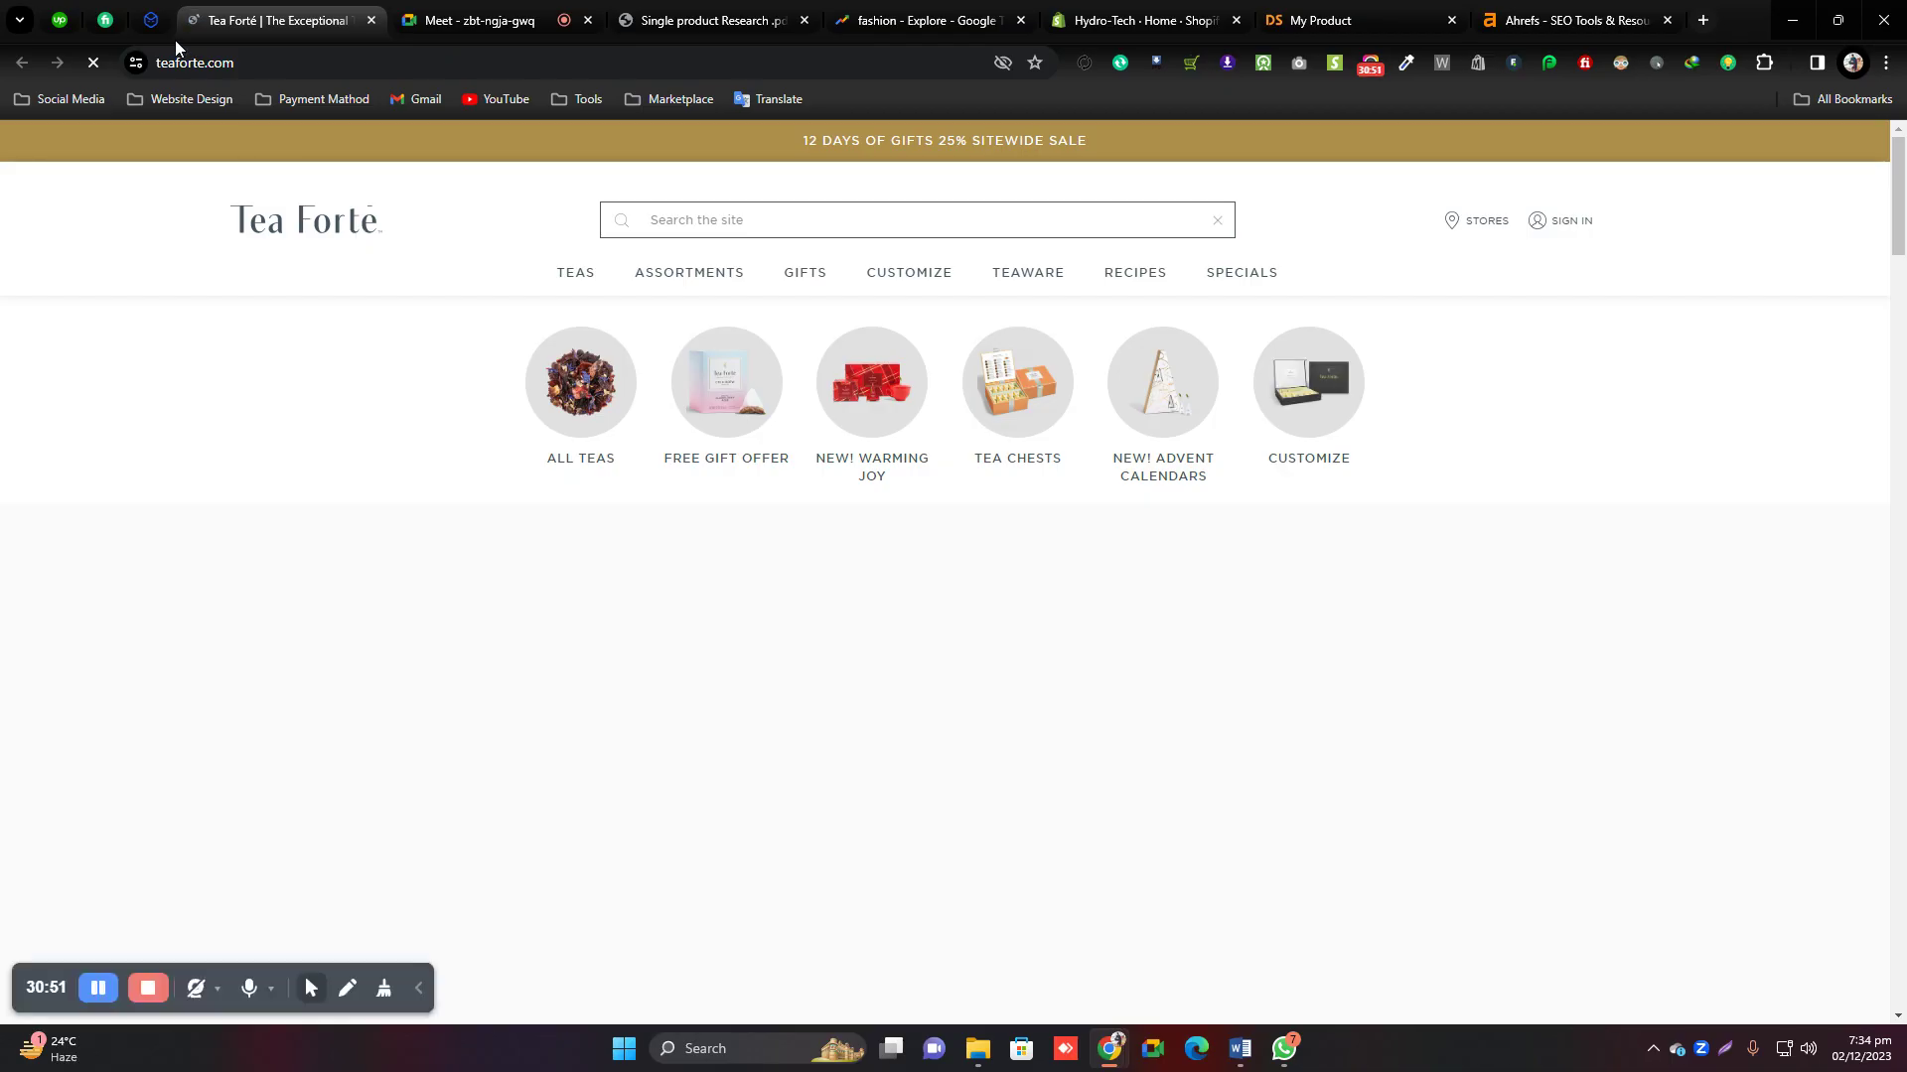
scroll(615, 450, down, 5)
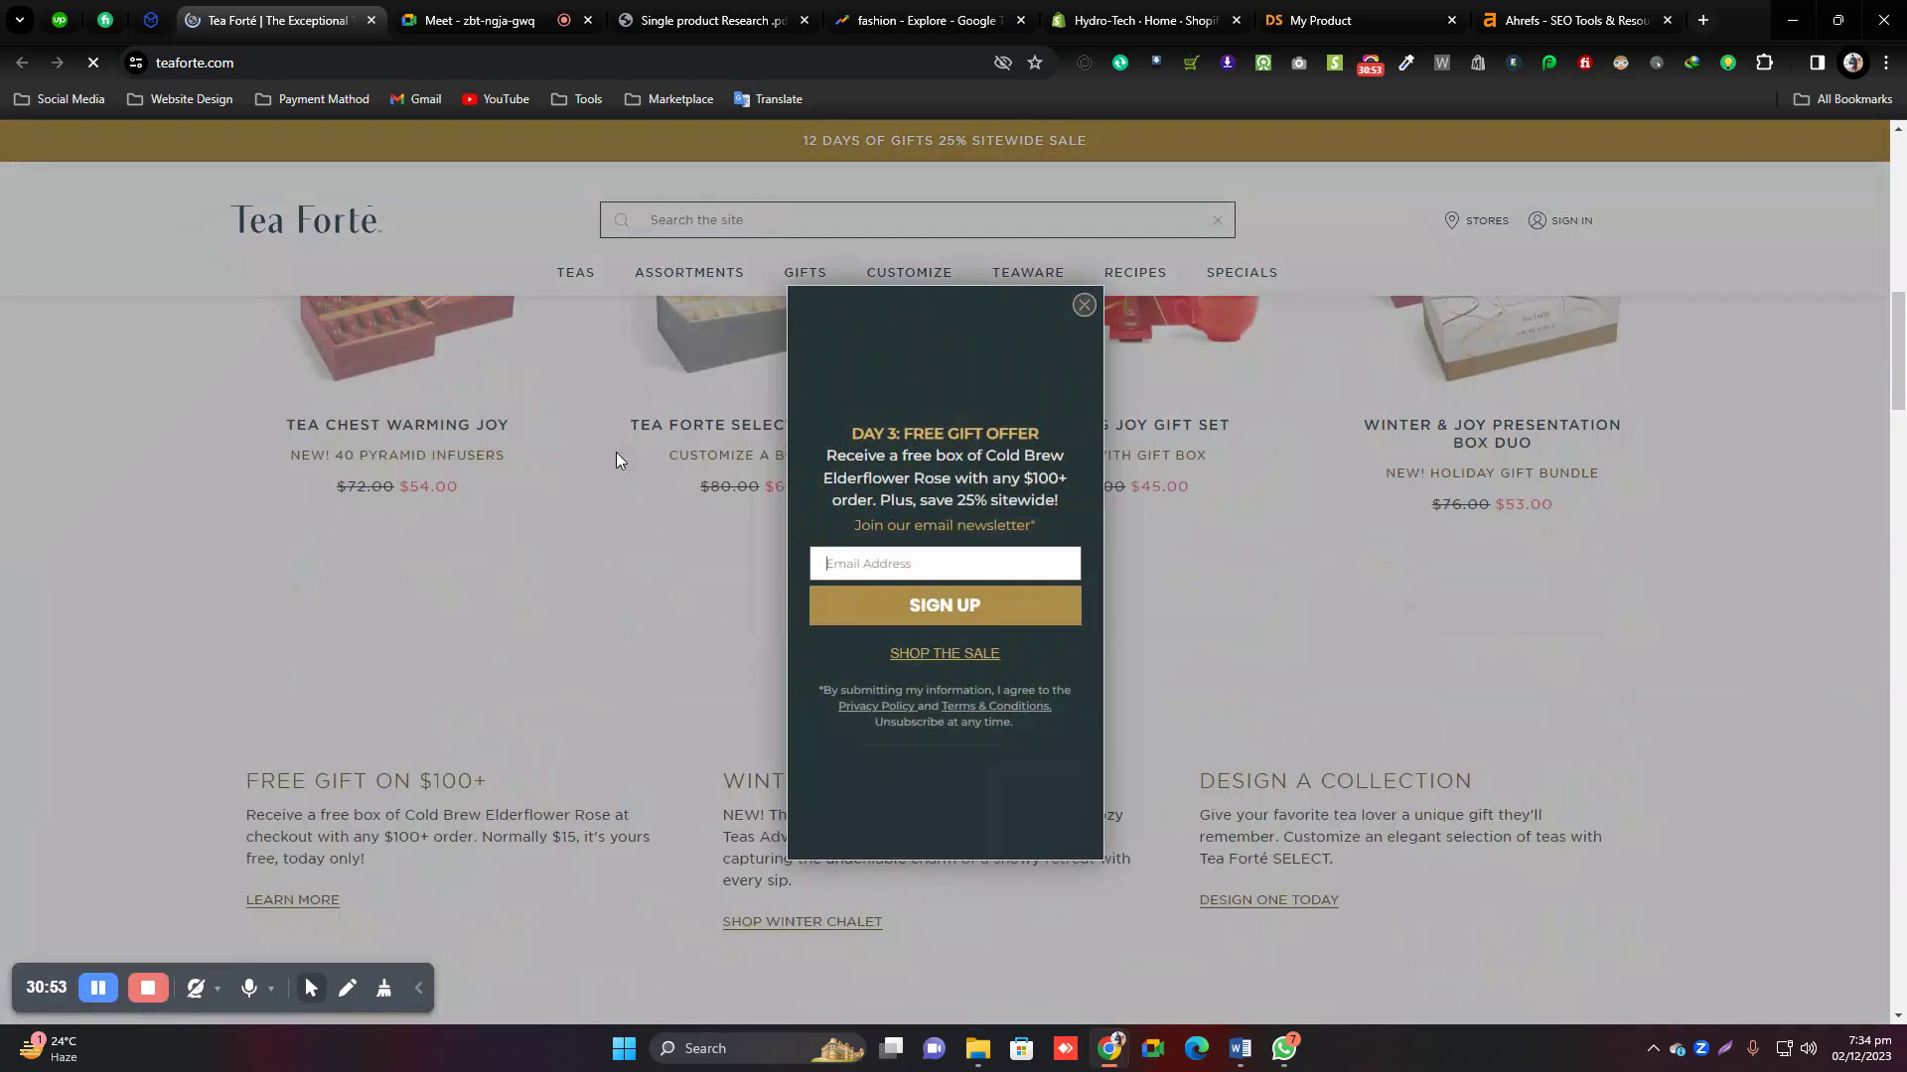
click(1081, 260)
scroll(960, 477, down, 10)
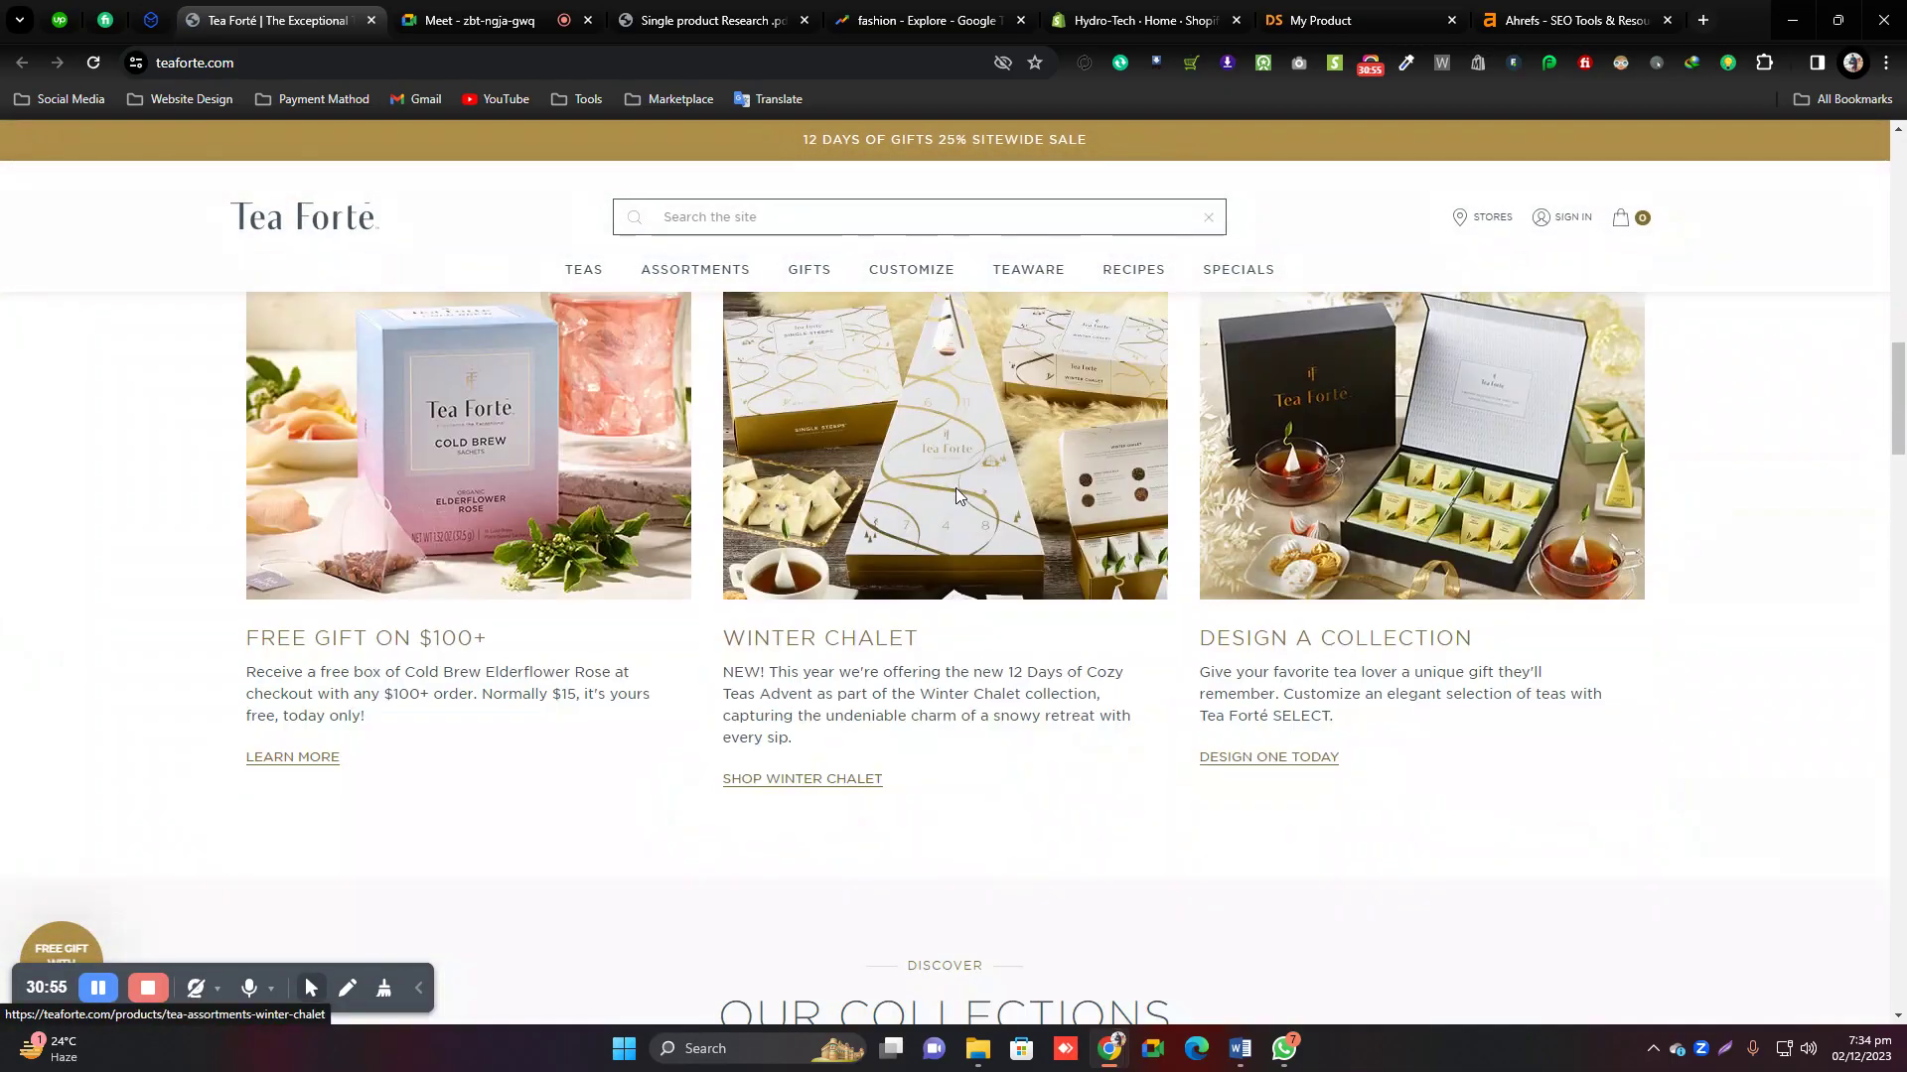
scroll(963, 480, down, 15)
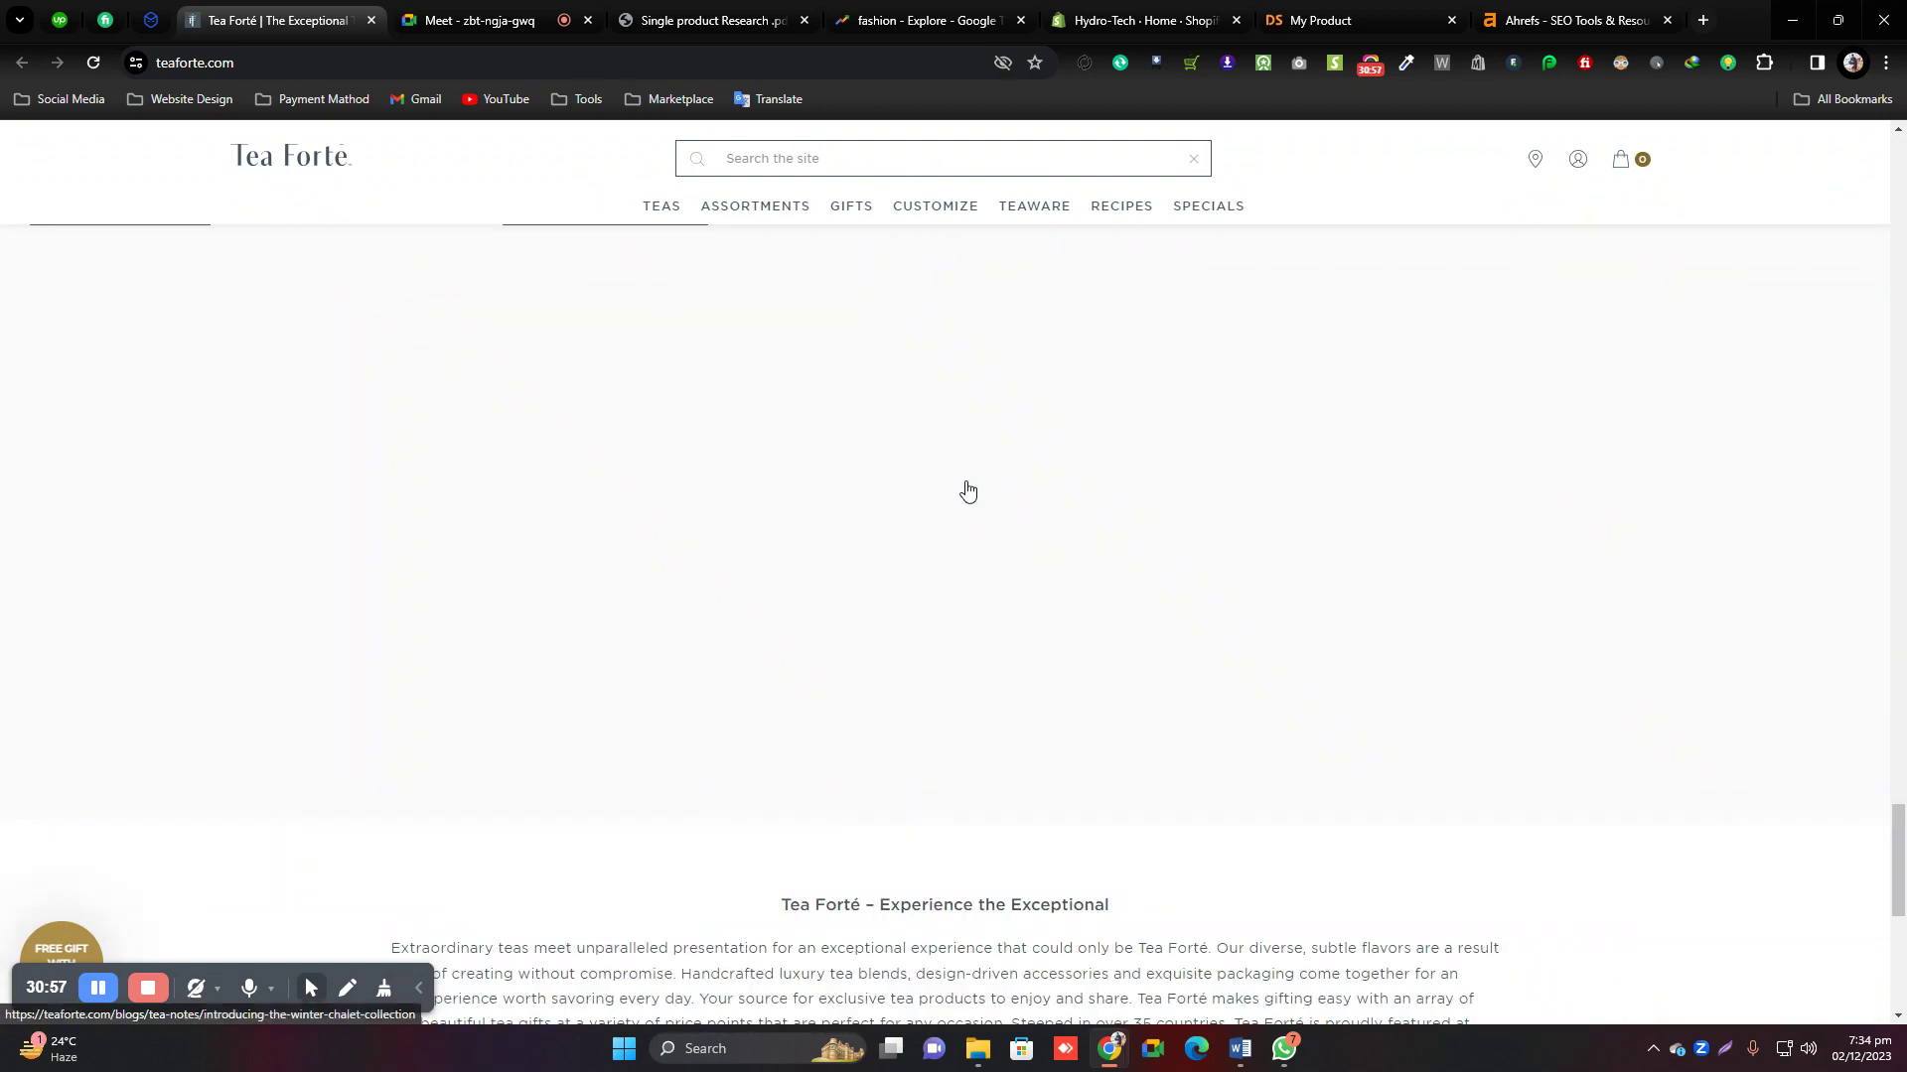
scroll(963, 488, up, 10)
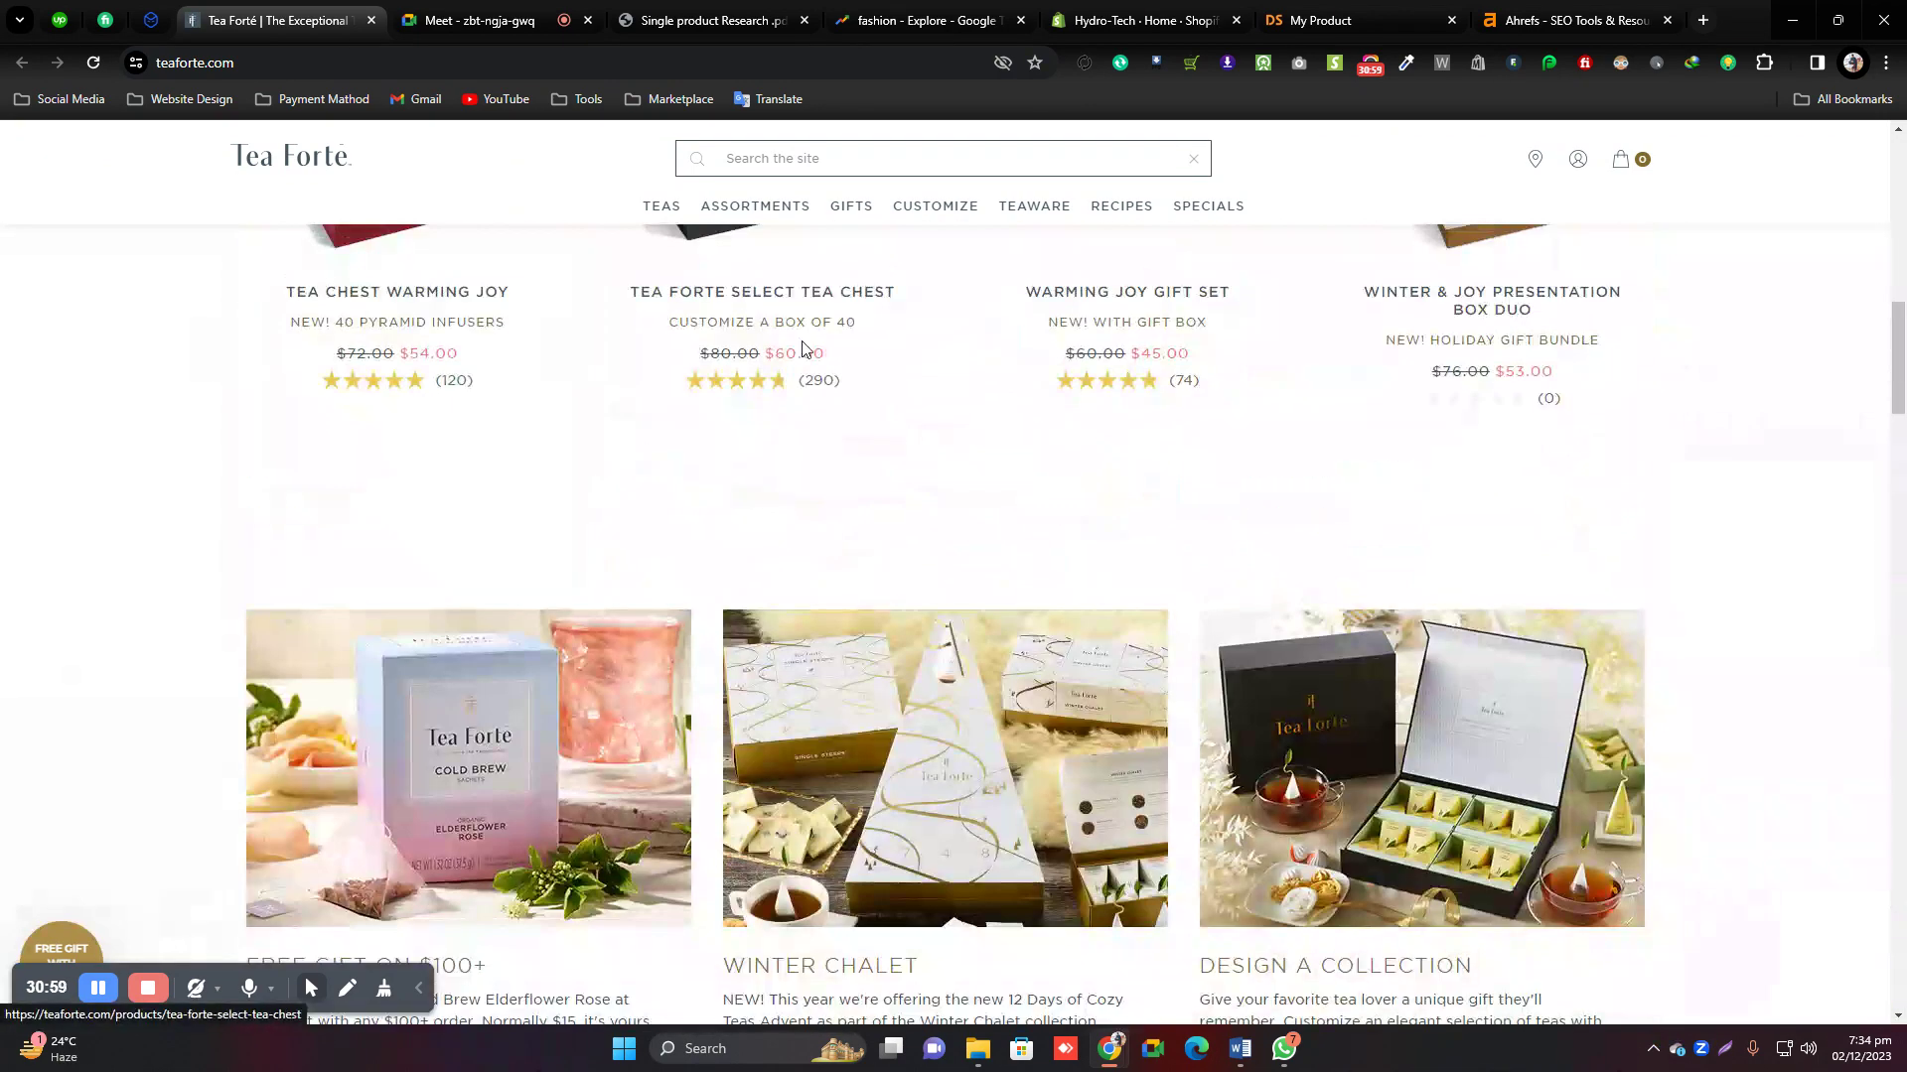
click(1193, 63)
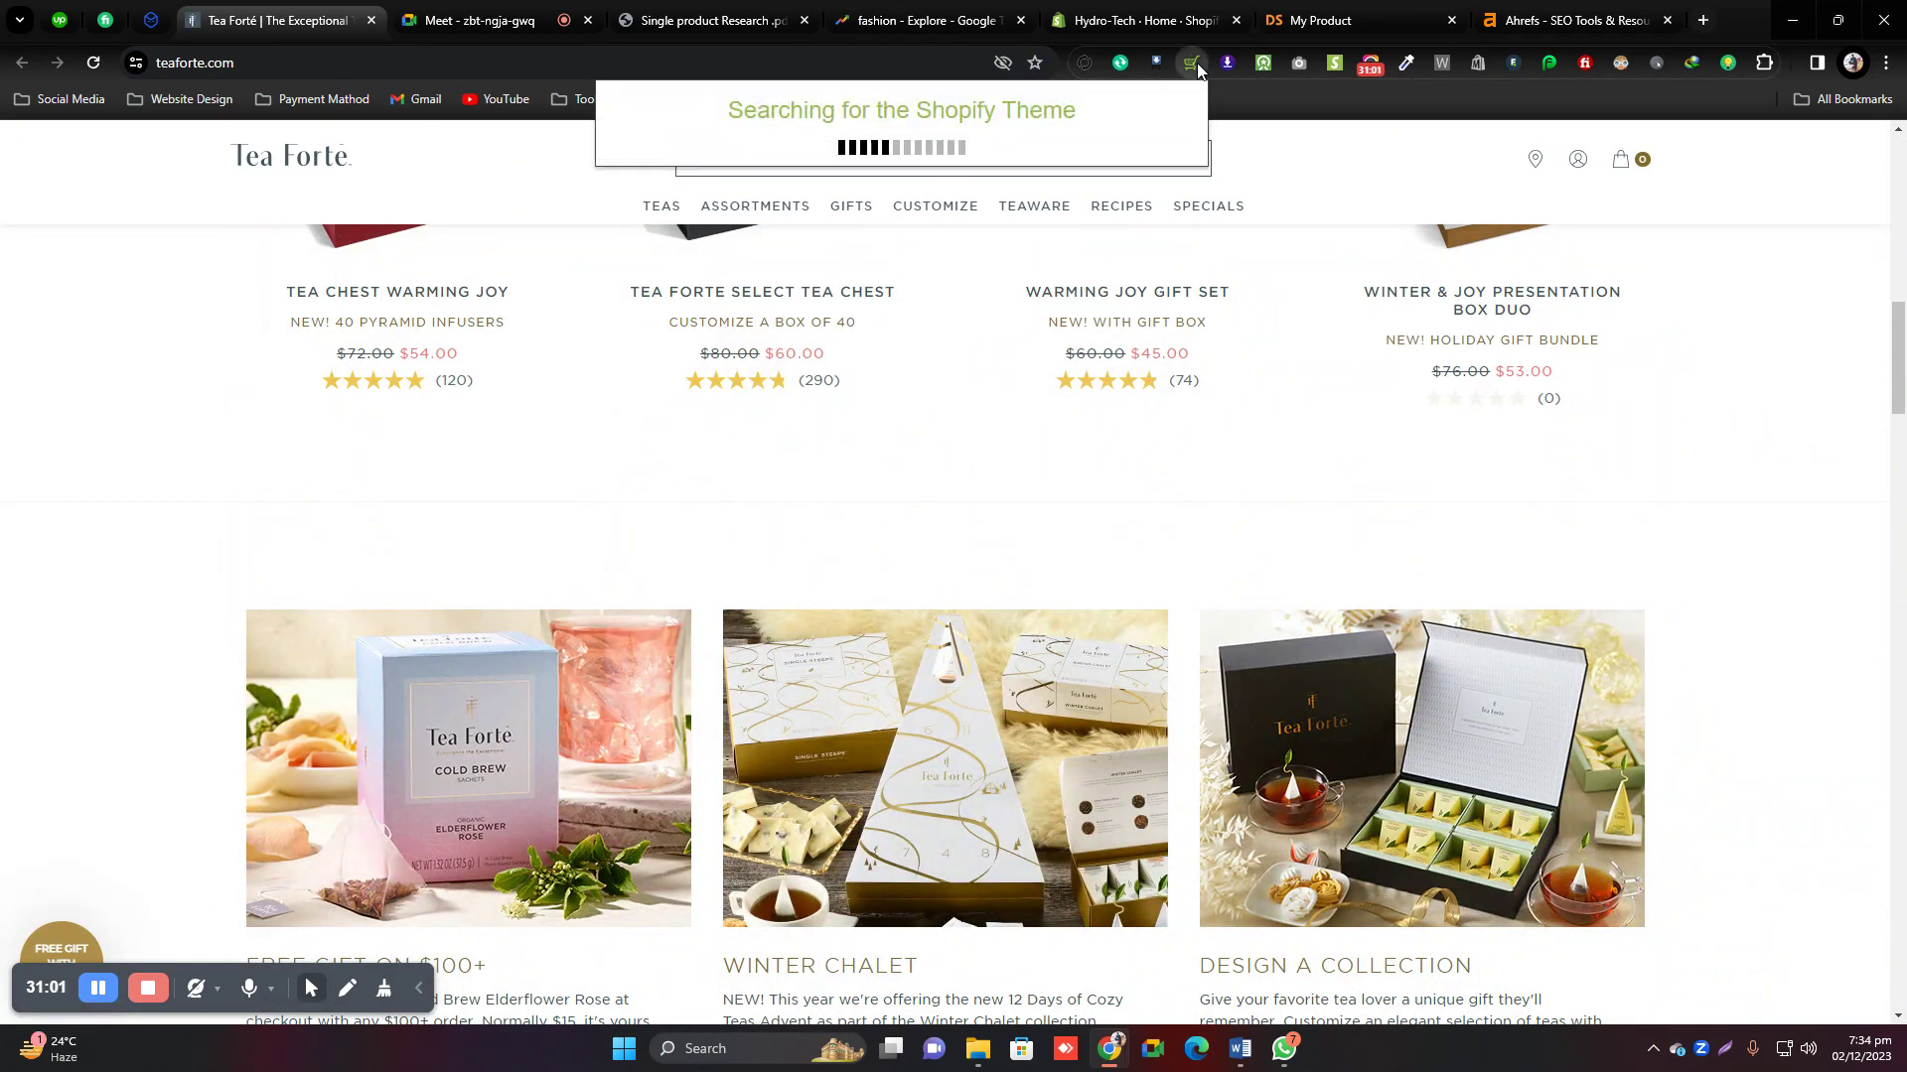
Open the StairSlide store from its Black Friday ad in Ad Spot, and close the Tea Forté store.
click(152, 20)
scroll(943, 497, down, 15)
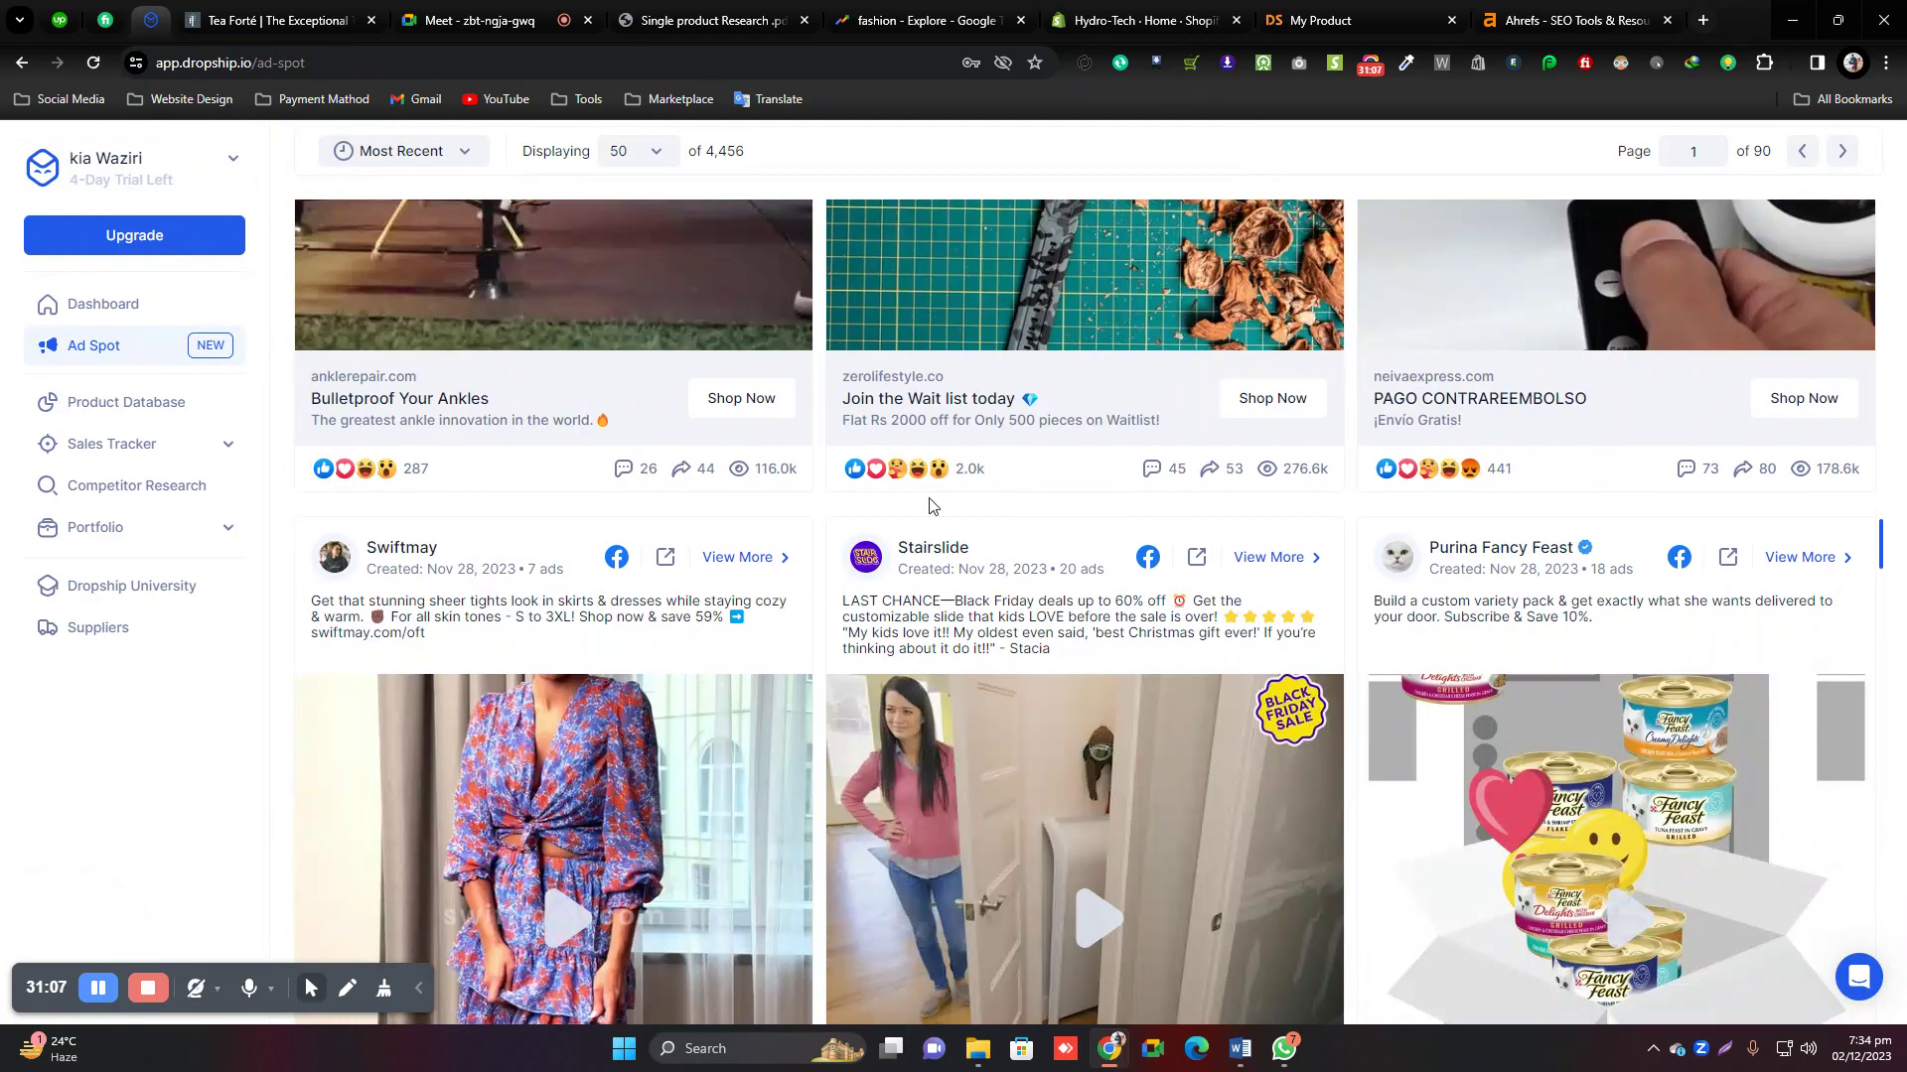
click(899, 602)
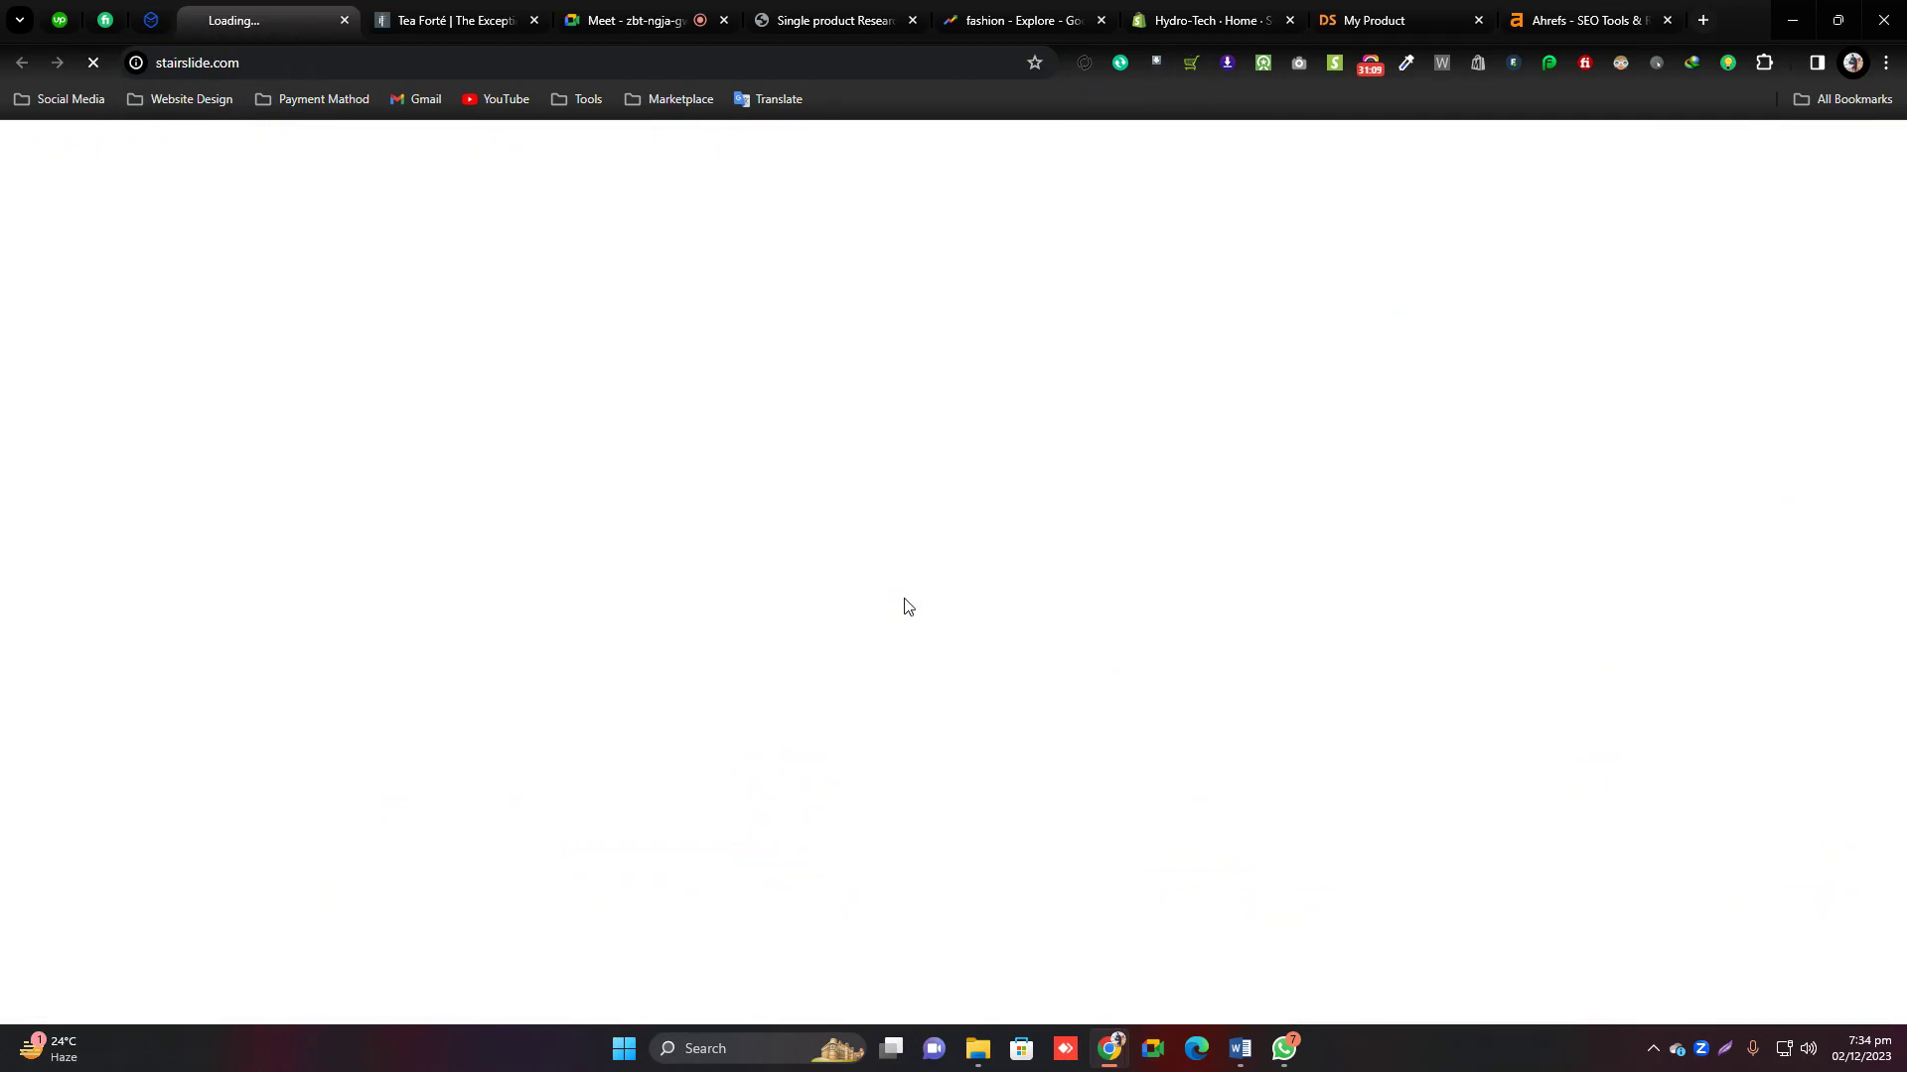
click(489, 22)
click(535, 21)
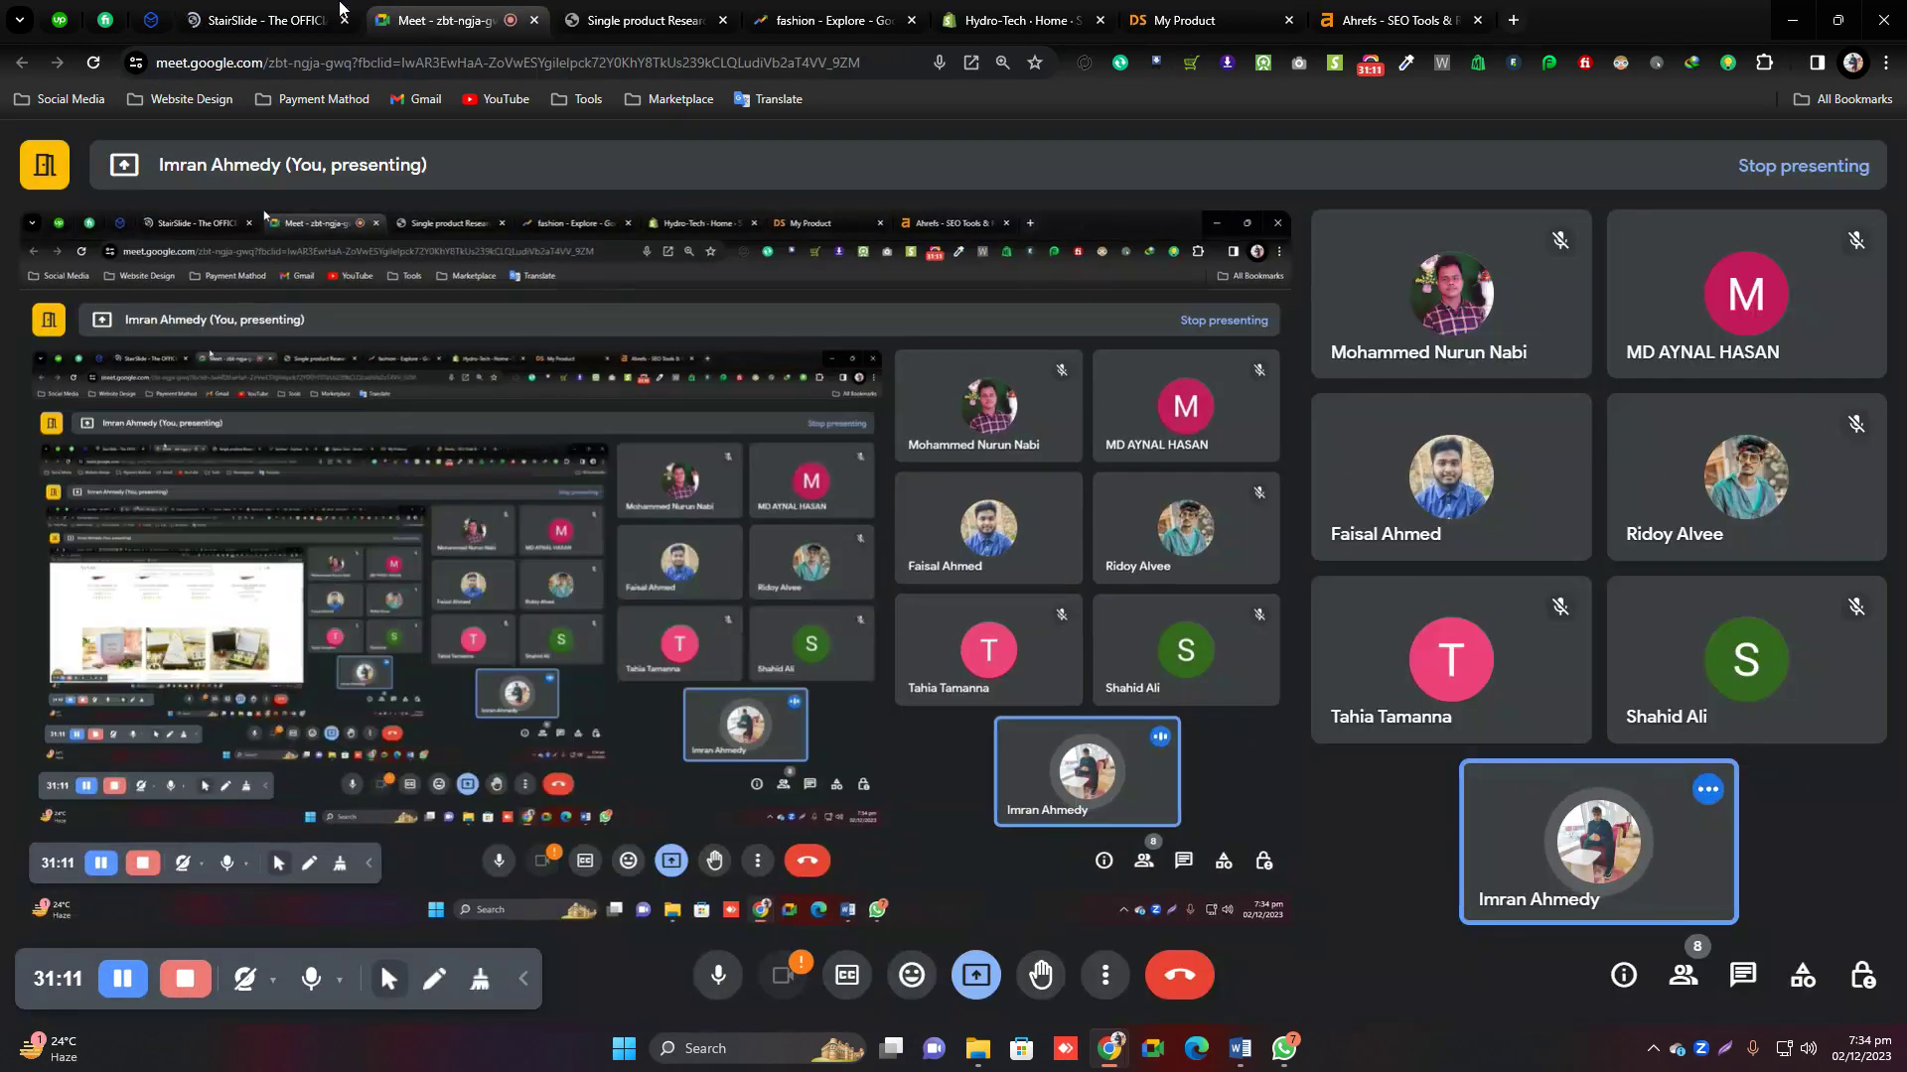
click(320, 15)
Look through the StairSlide homepage's product offer and feature sections, and block the site's notification request.
scroll(800, 477, down, 10)
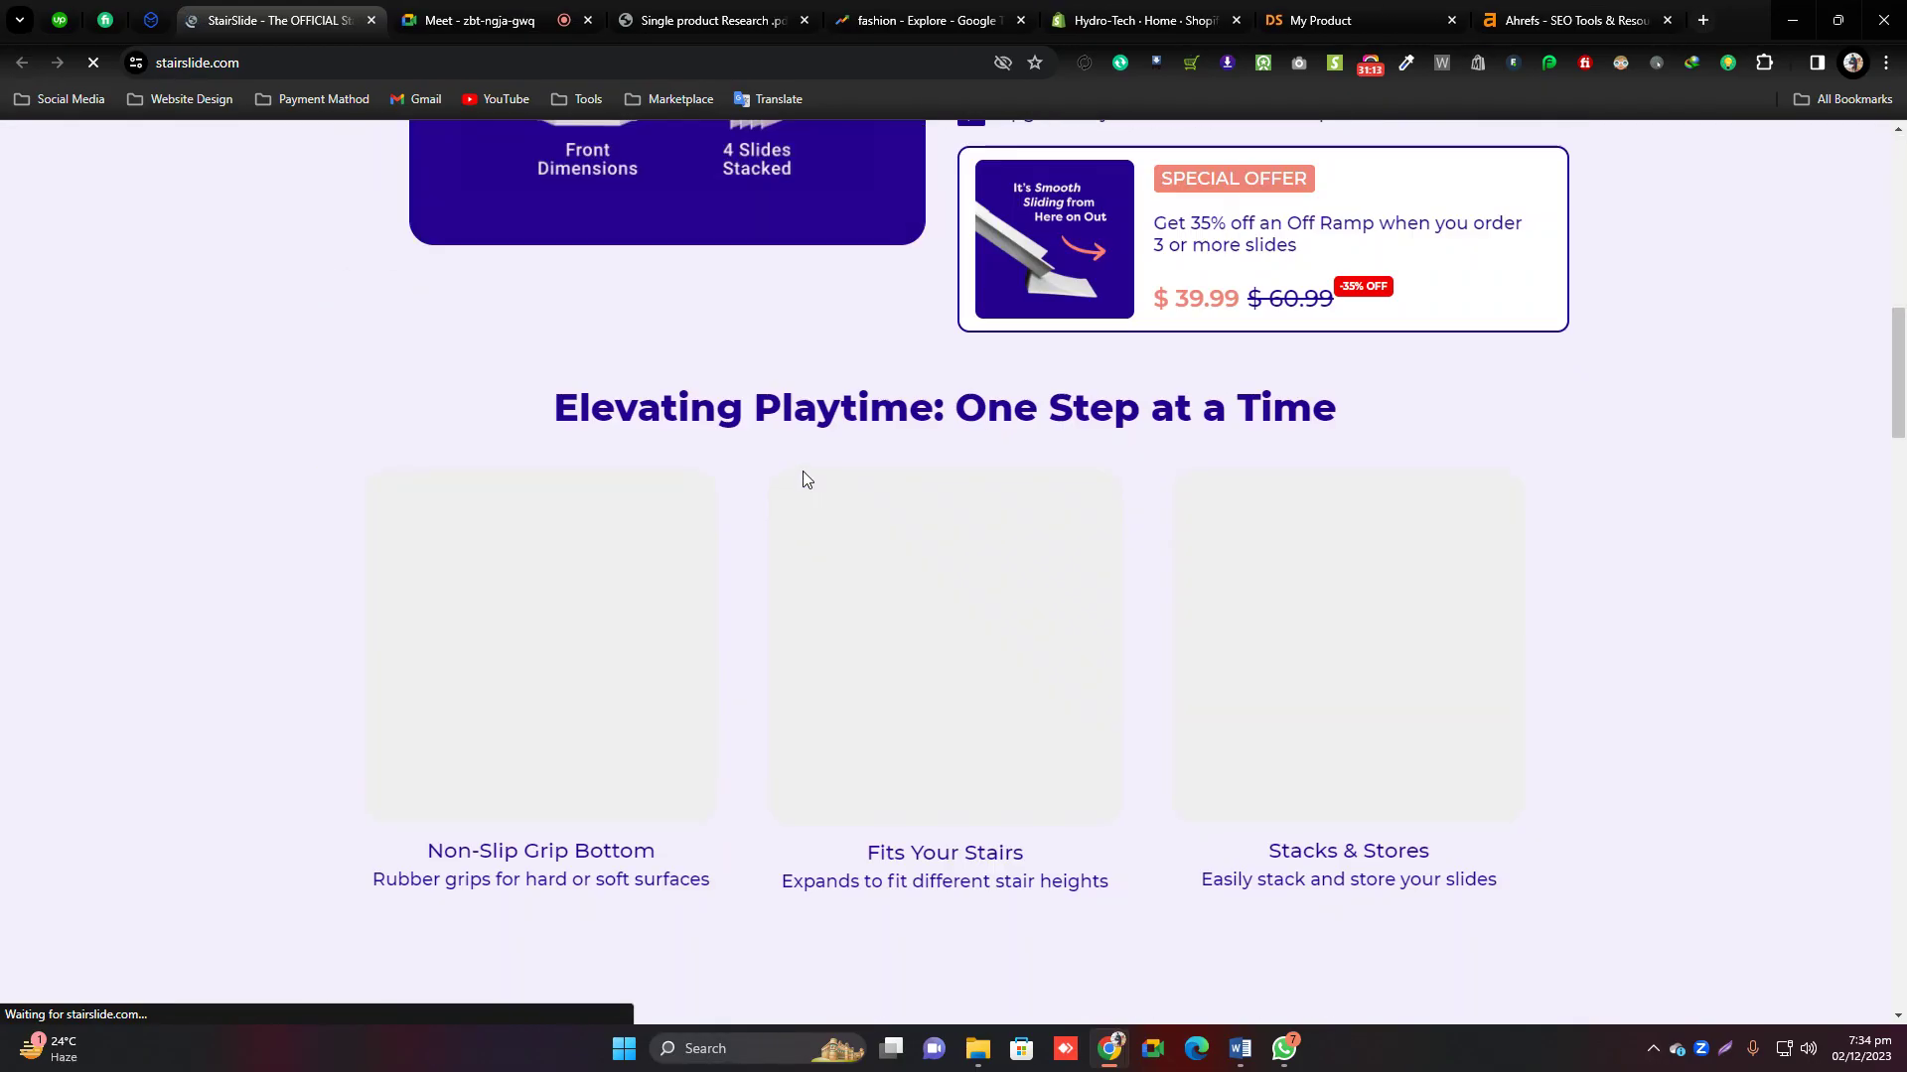
scroll(800, 477, up, 10)
scroll(1128, 433, down, 15)
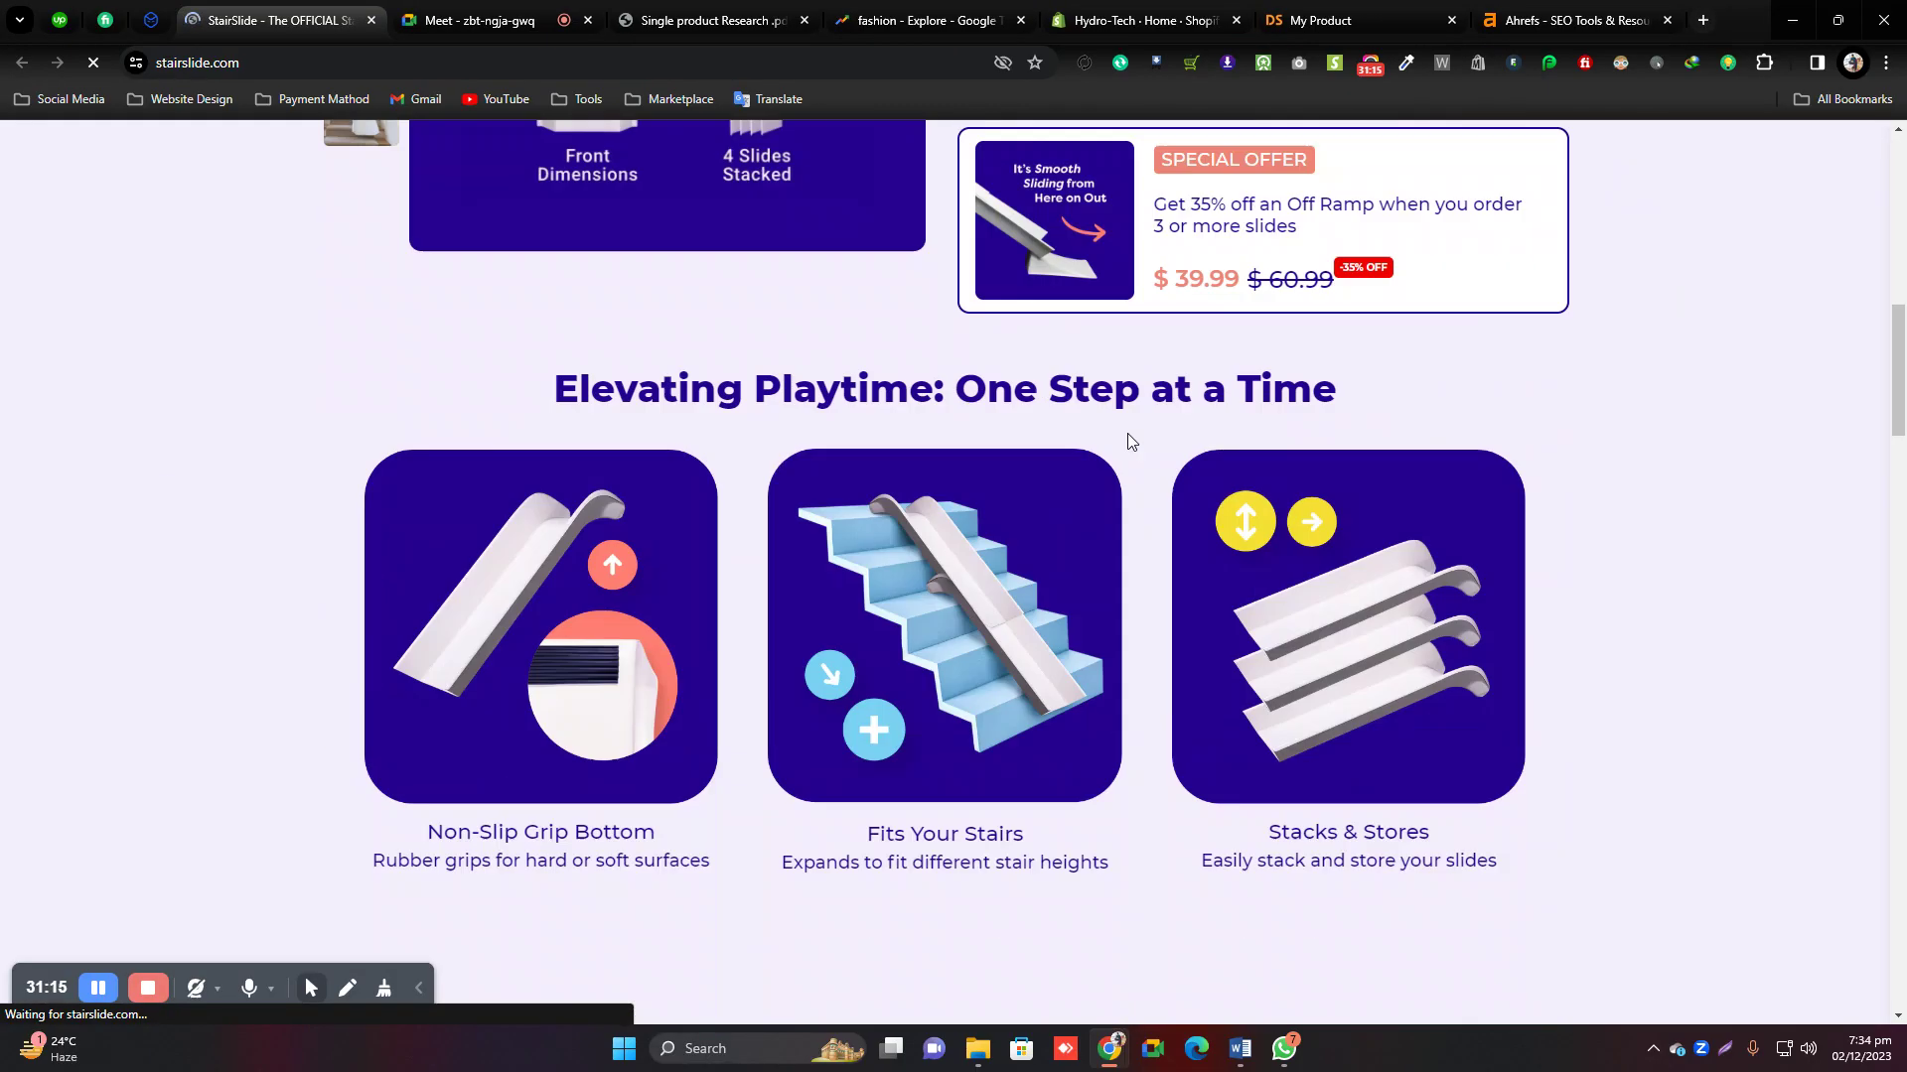
scroll(1137, 444, down, 3)
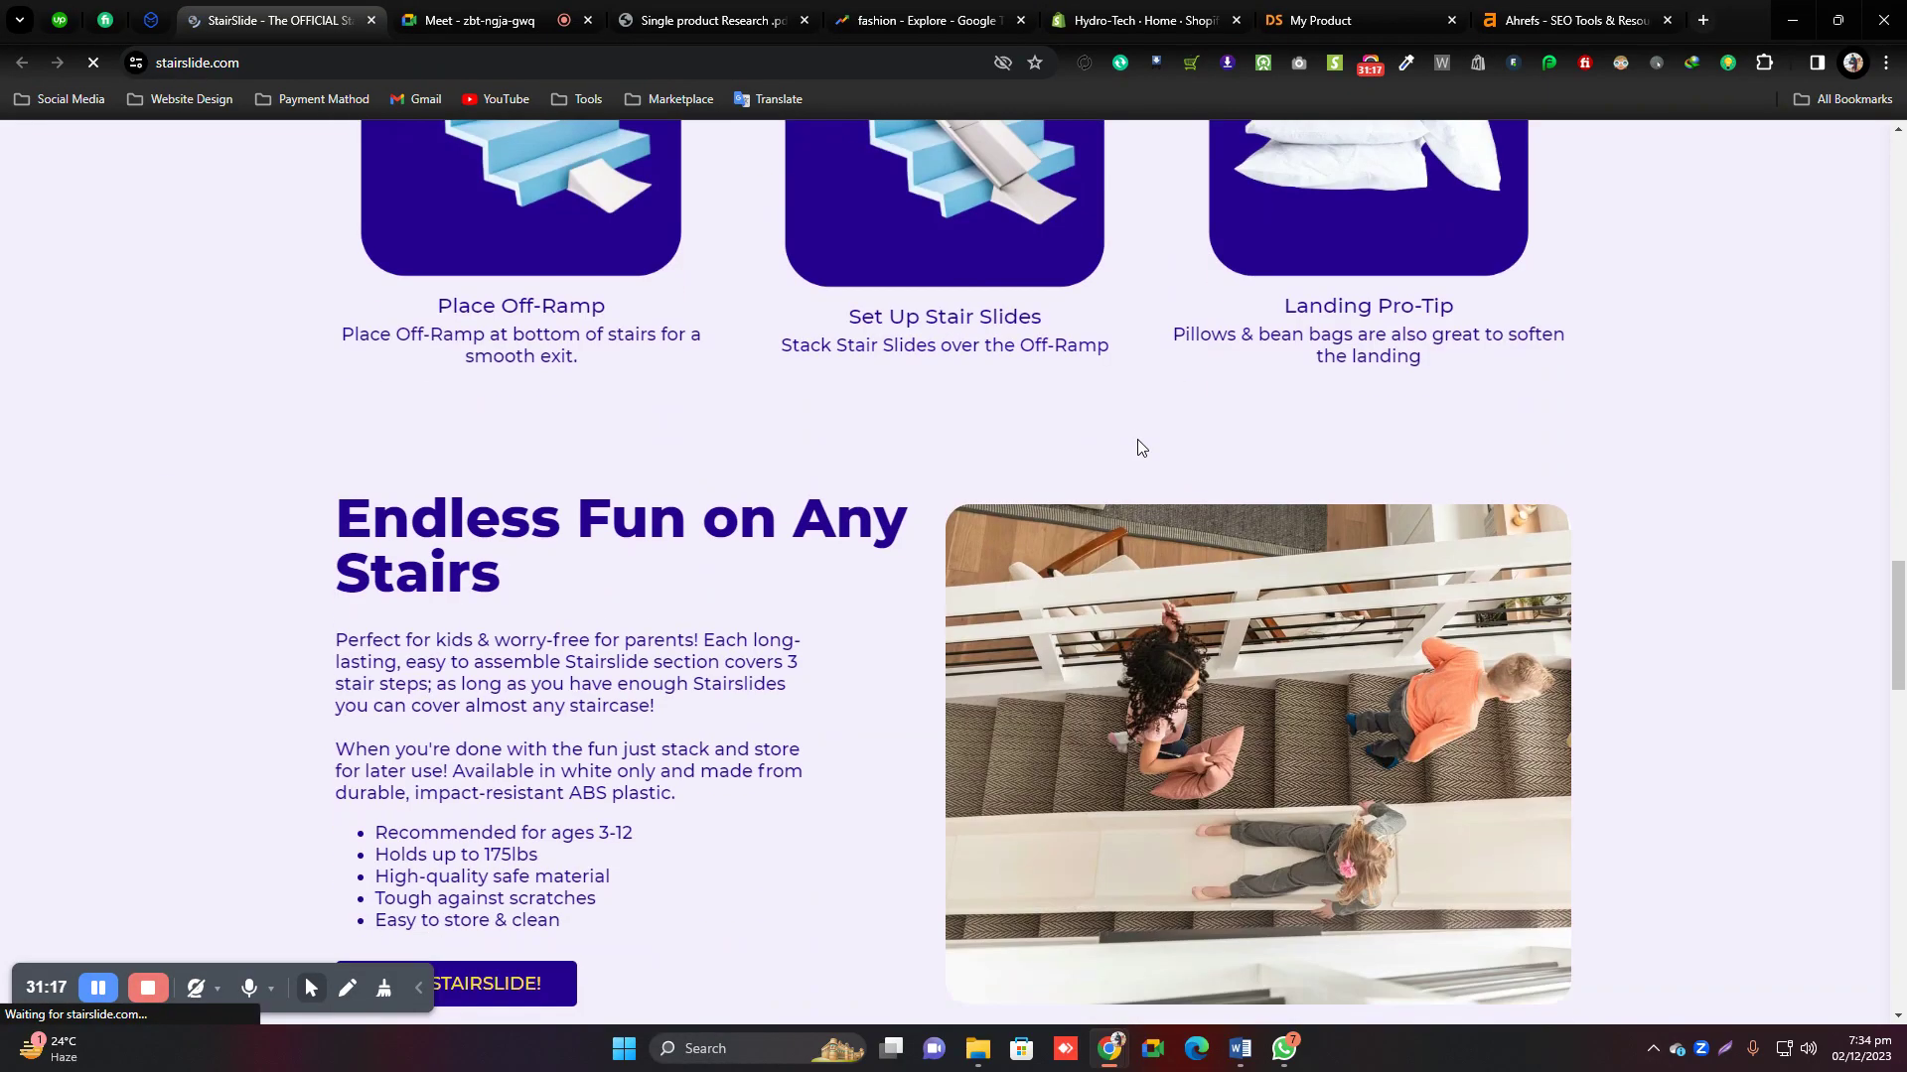
scroll(1142, 442, up, 20)
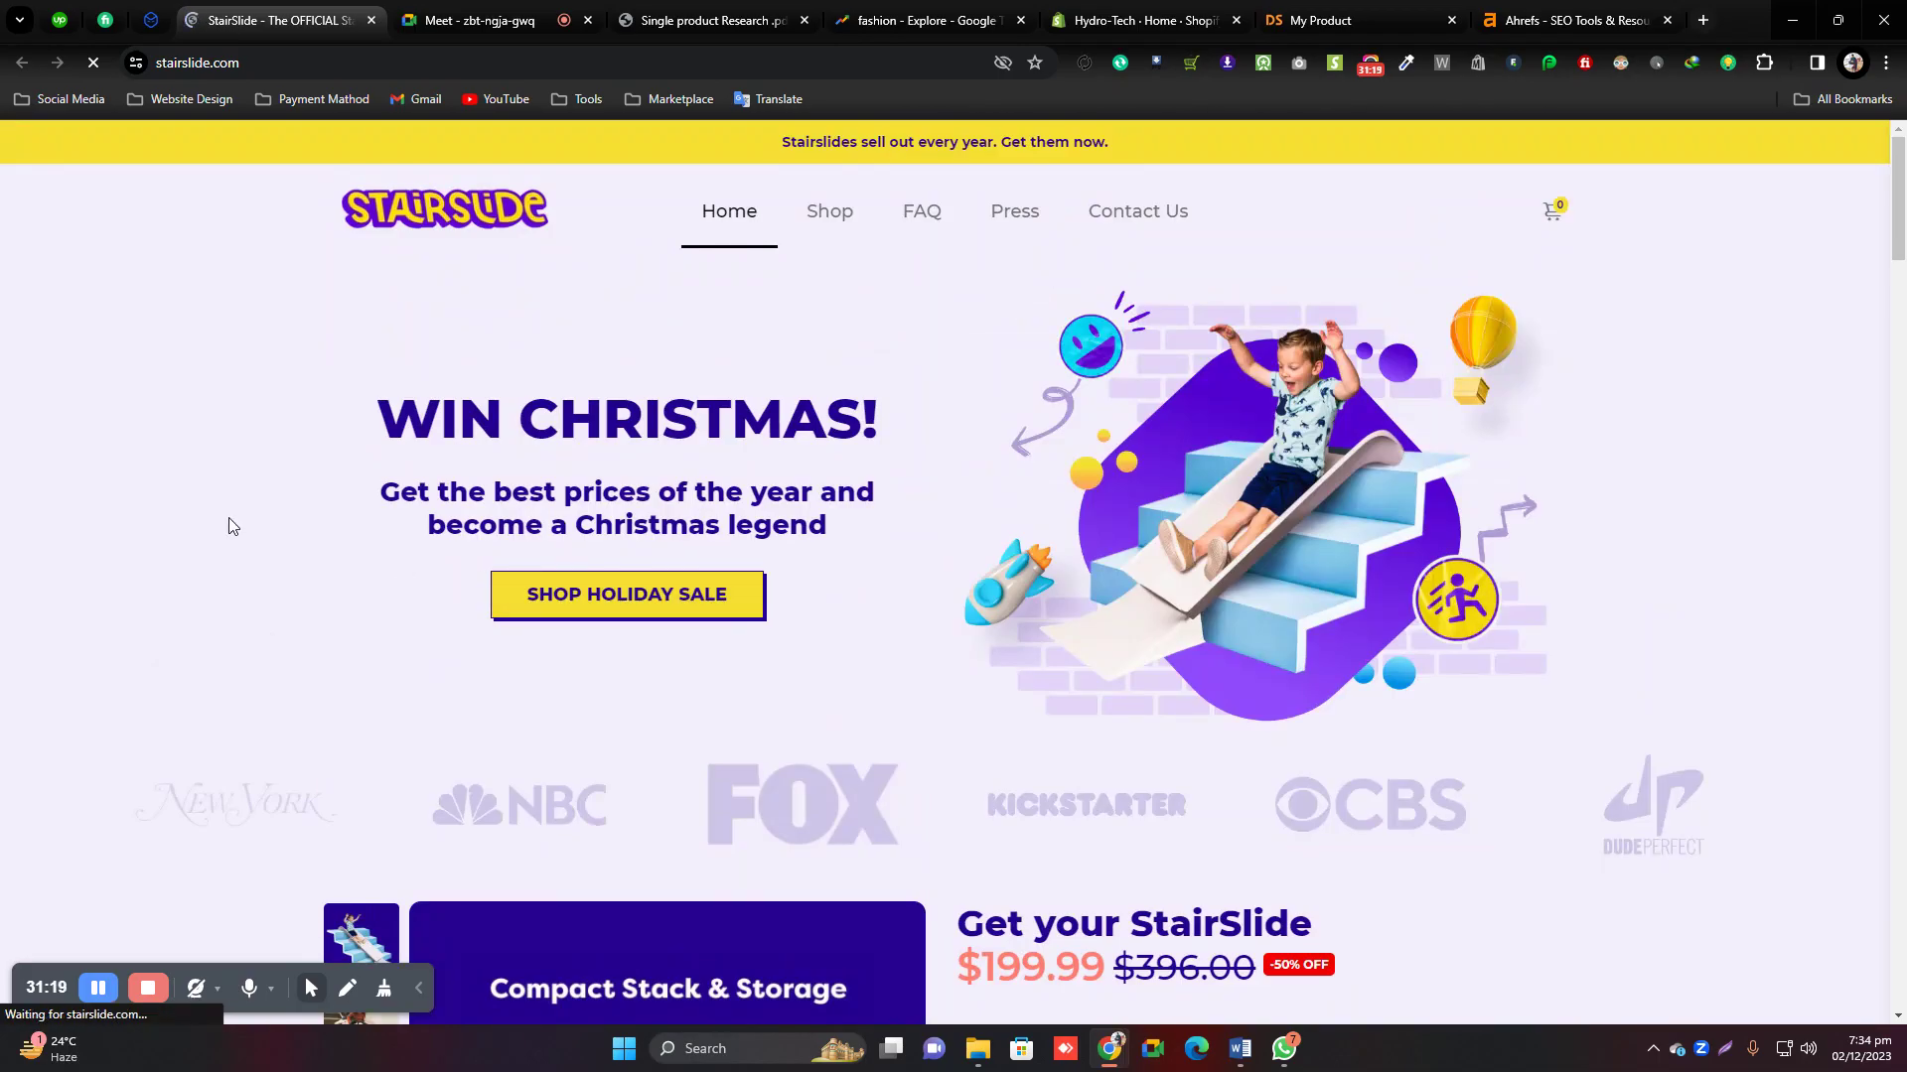
scroll(904, 441, down, 12)
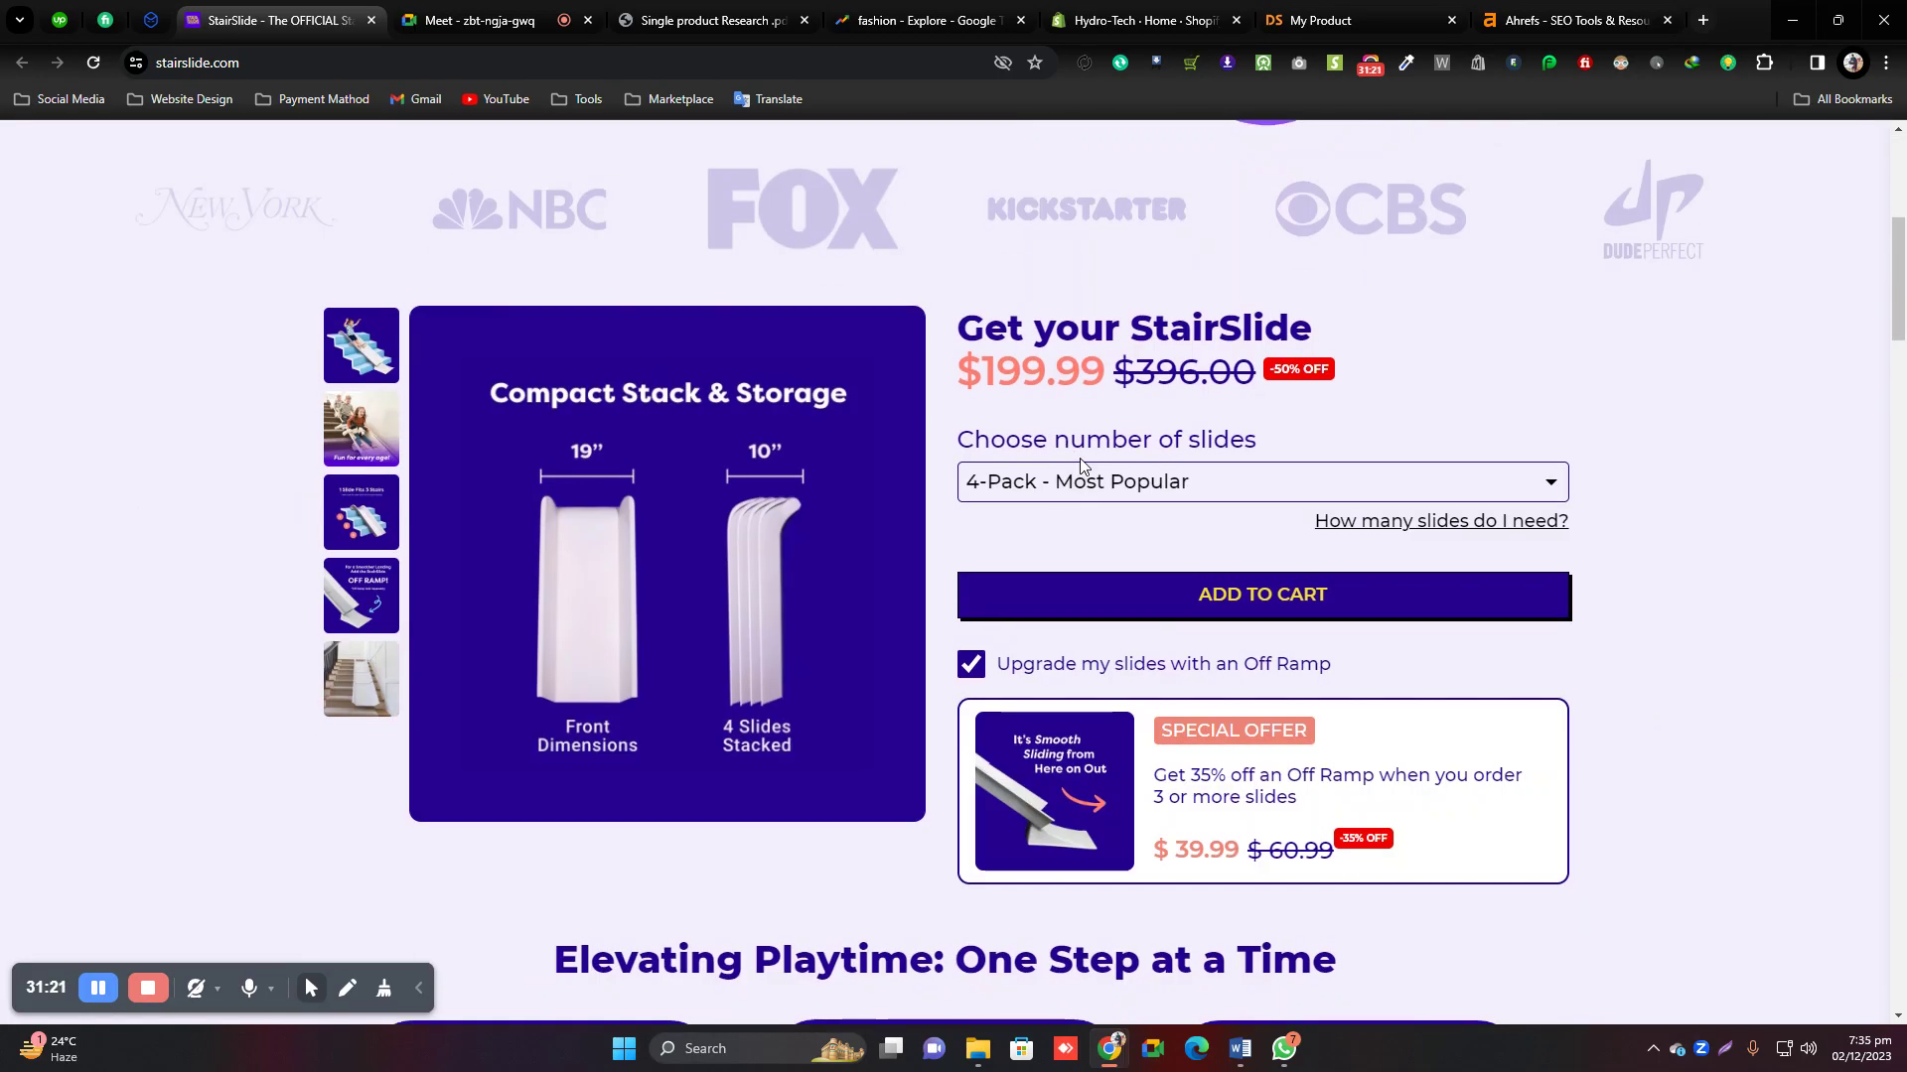
scroll(904, 441, up, 12)
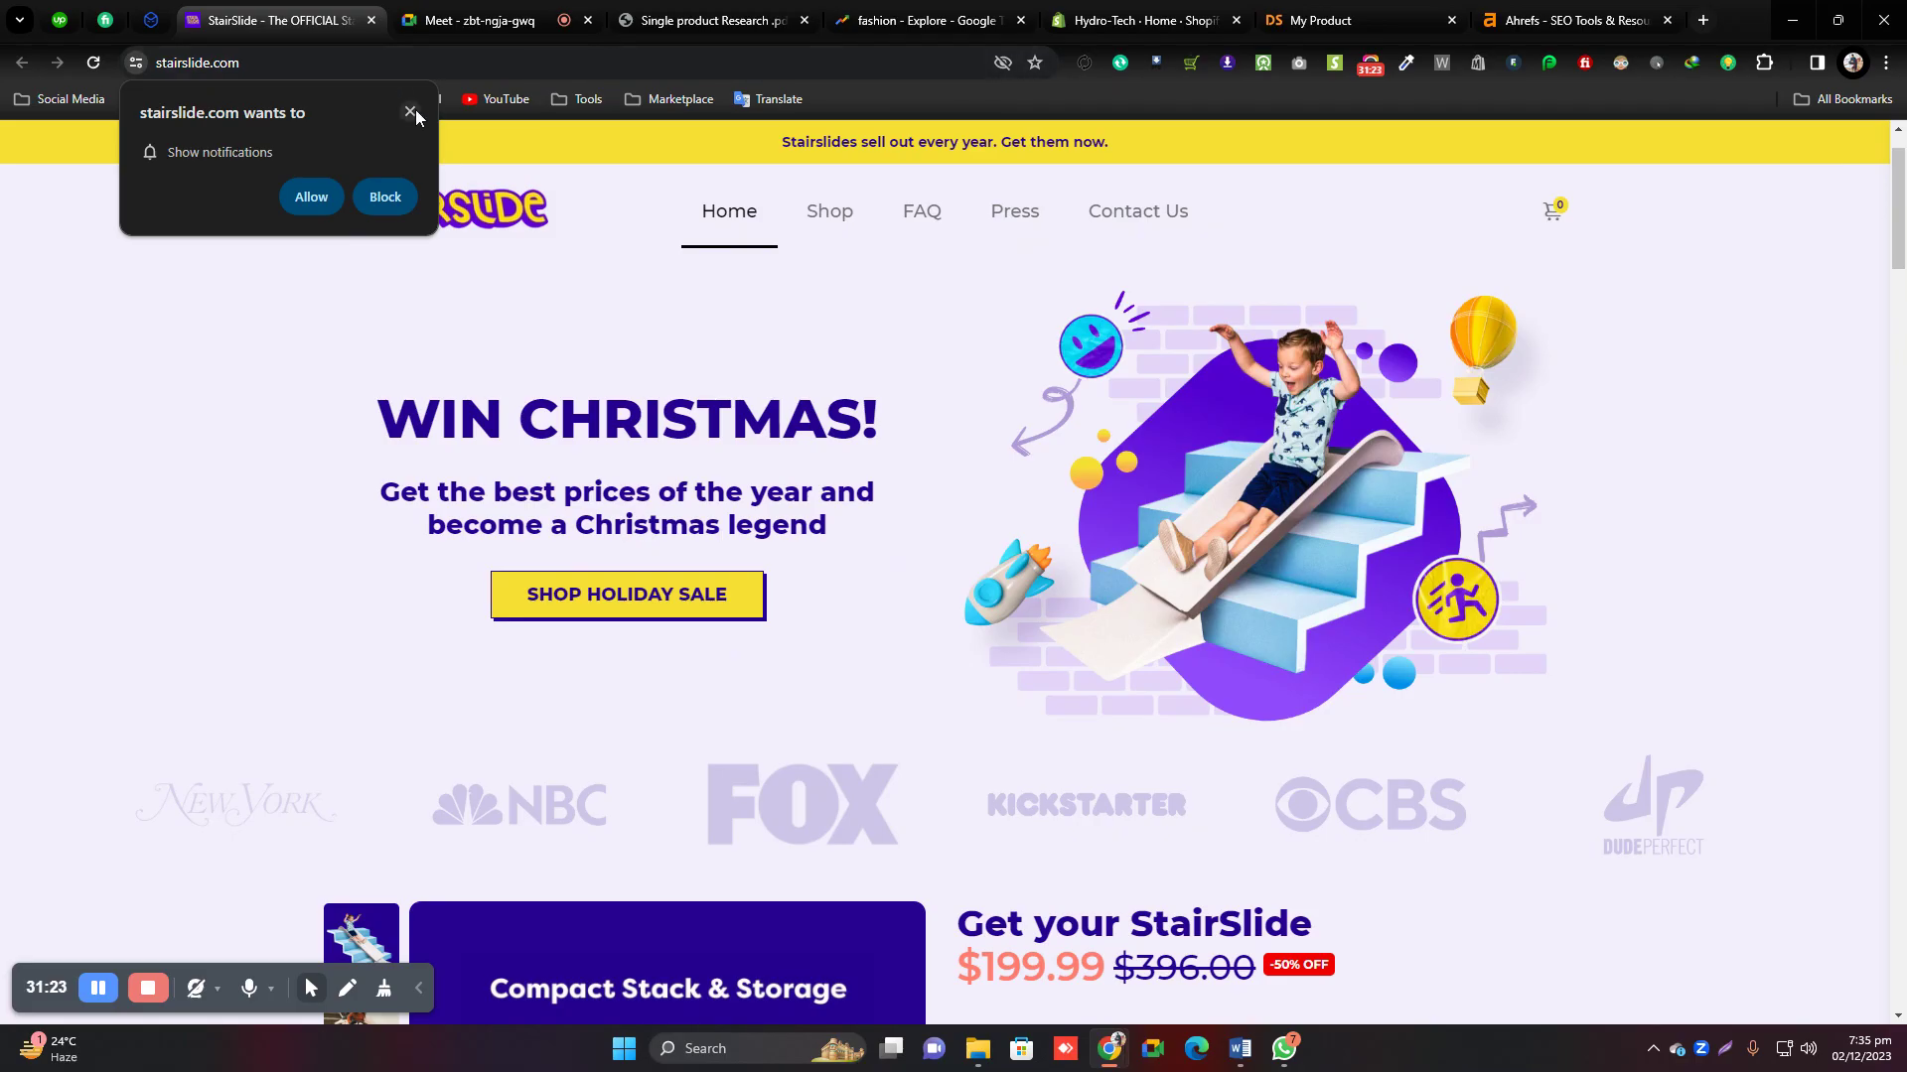
click(402, 187)
Review the StairSlide page down to the footer and return to the Get your StairSlide product offer.
scroll(1289, 405, down, 6)
scroll(1291, 395, down, 20)
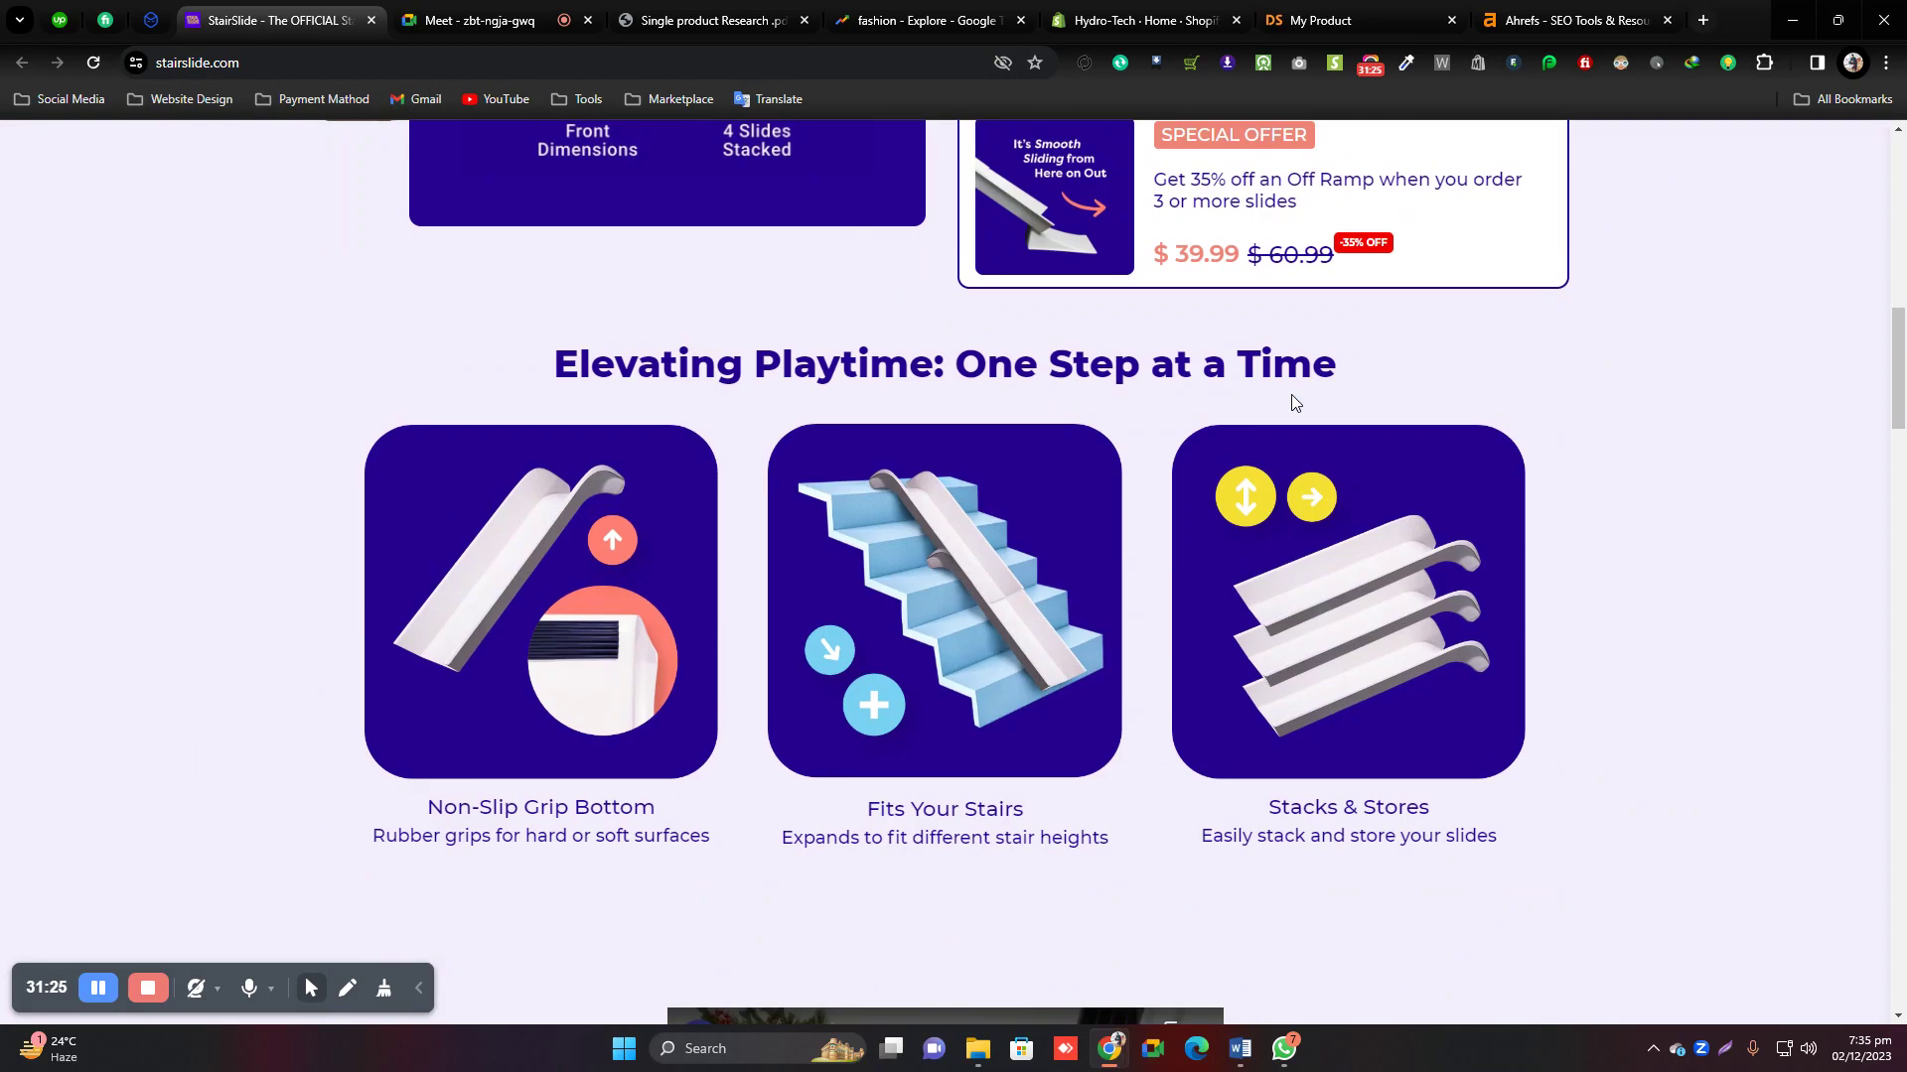
scroll(1138, 375, down, 14)
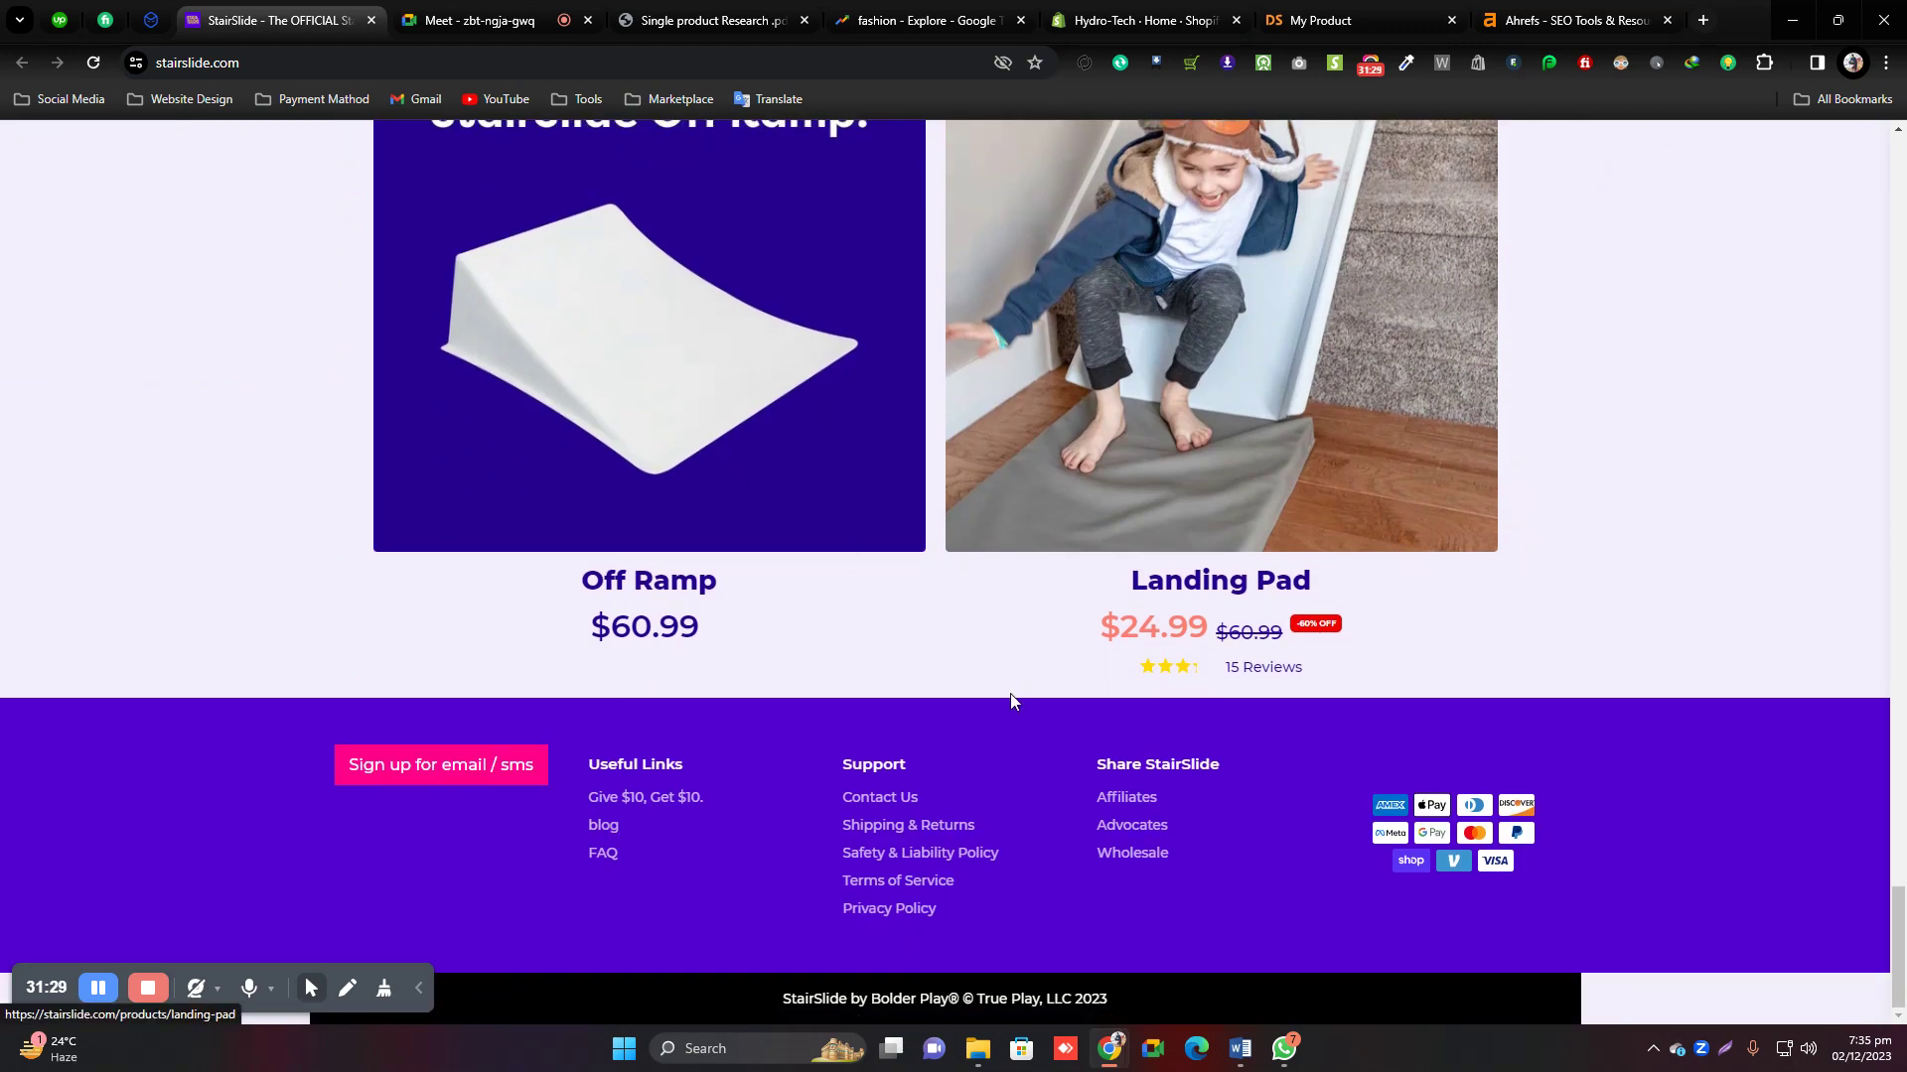
scroll(1010, 685, up, 20)
scroll(1010, 672, down, 5)
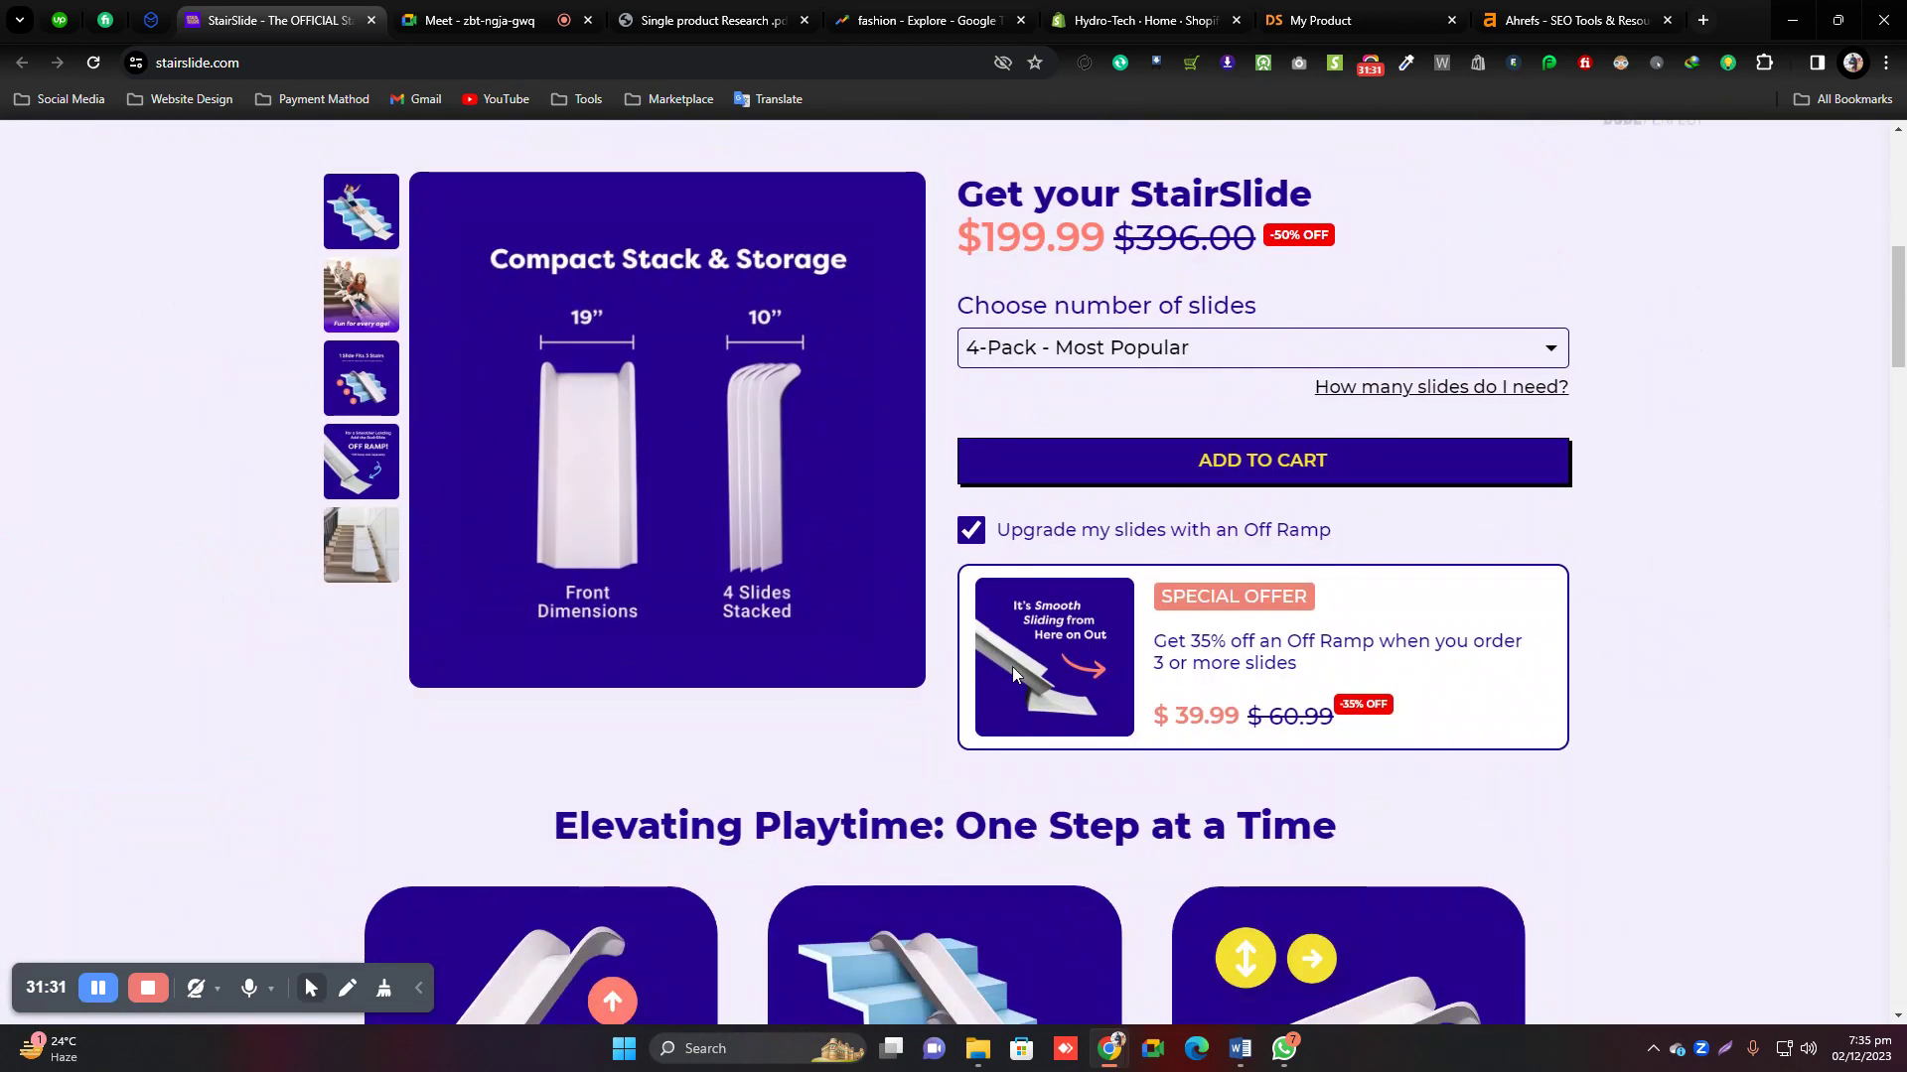
scroll(1013, 494, up, 7)
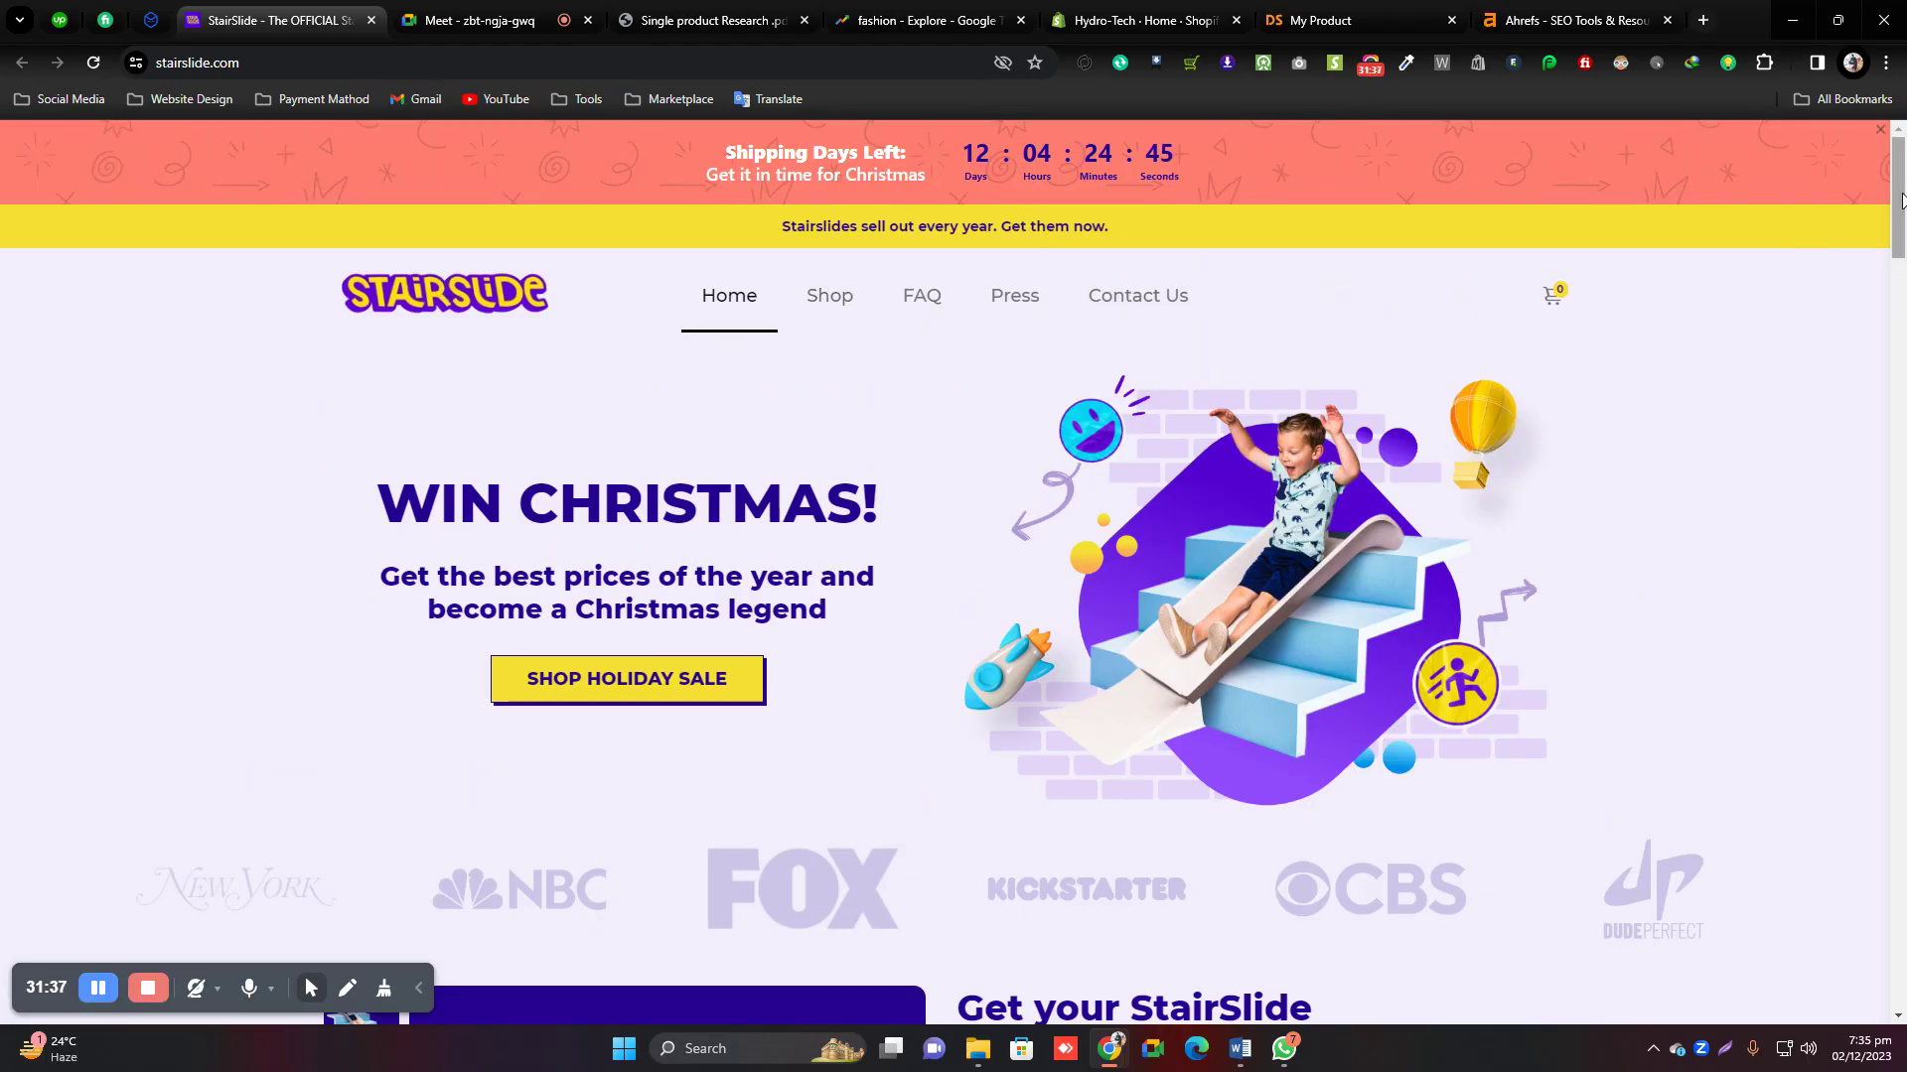
drag(1901, 201, 1904, 301)
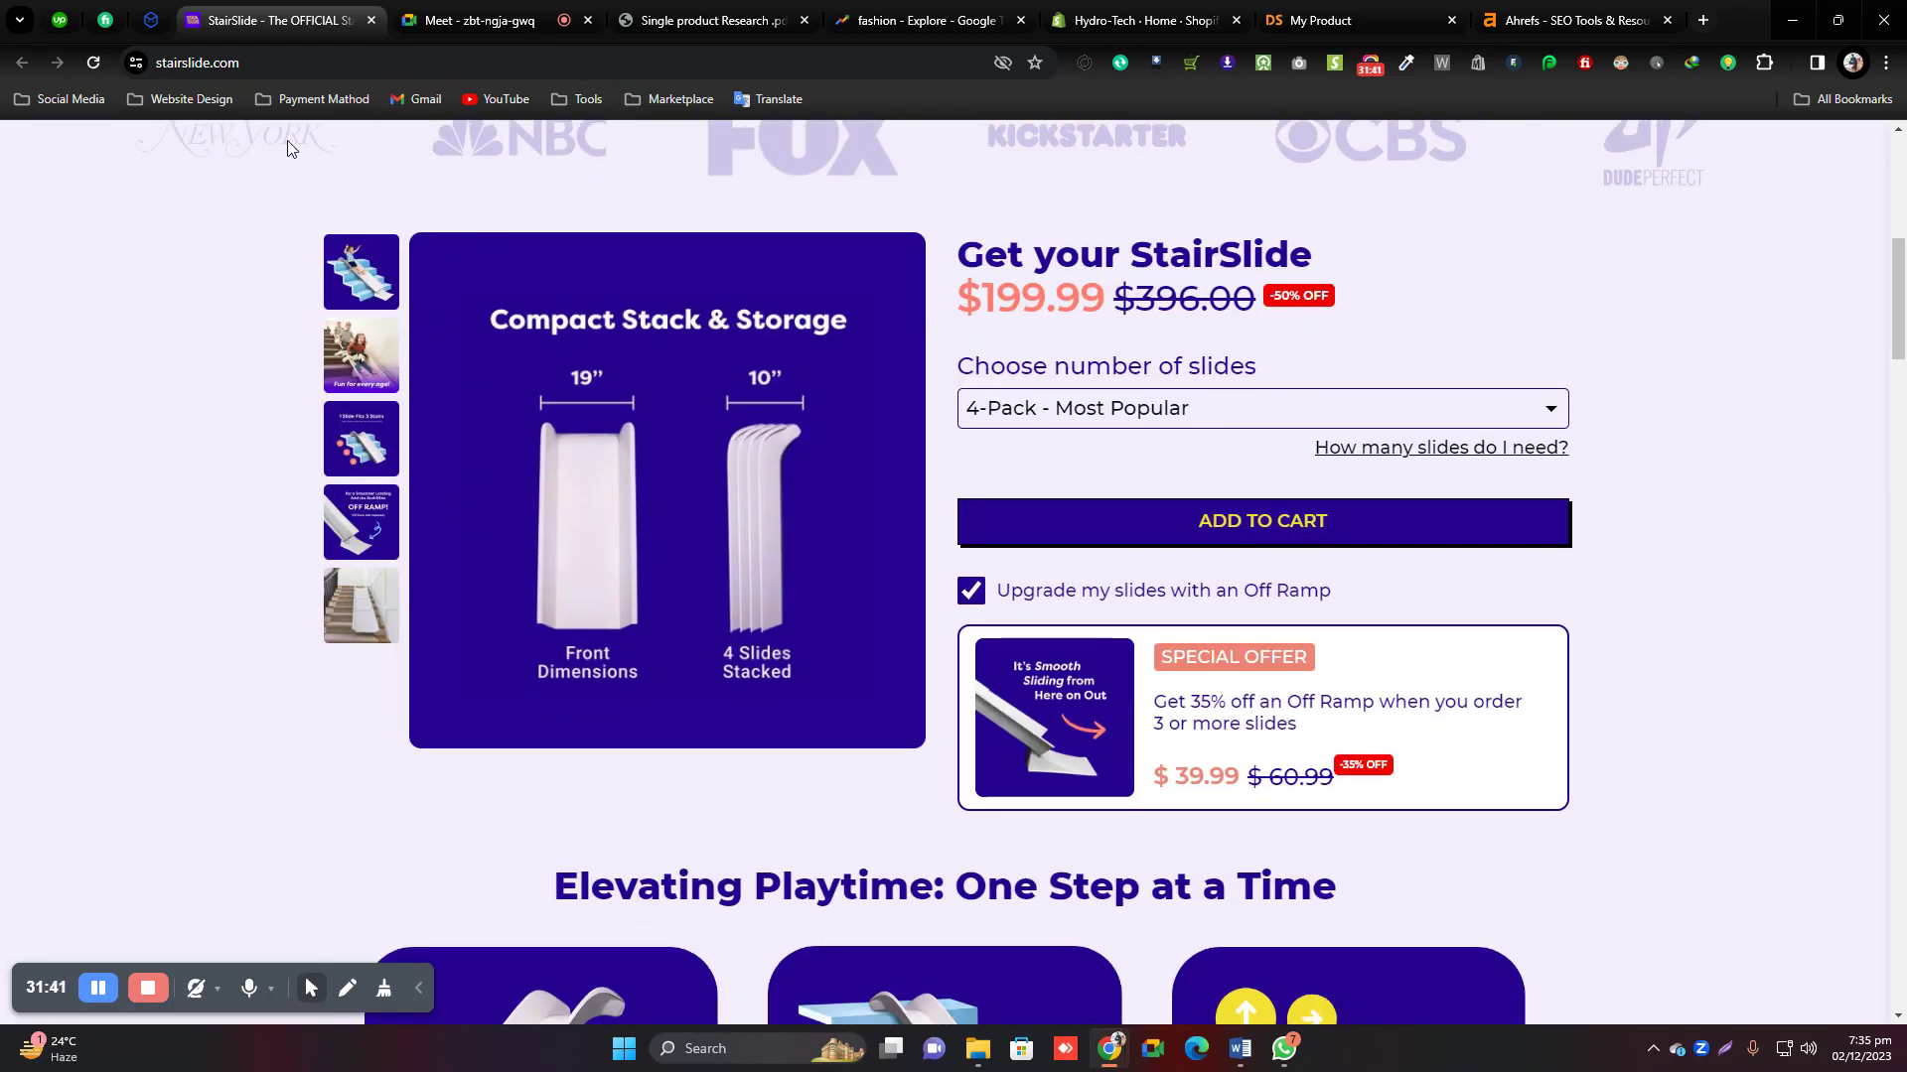
Open the PupsDream store from its dog bed ad, reload the Ad Spot page and close the PupsDream store.
click(150, 19)
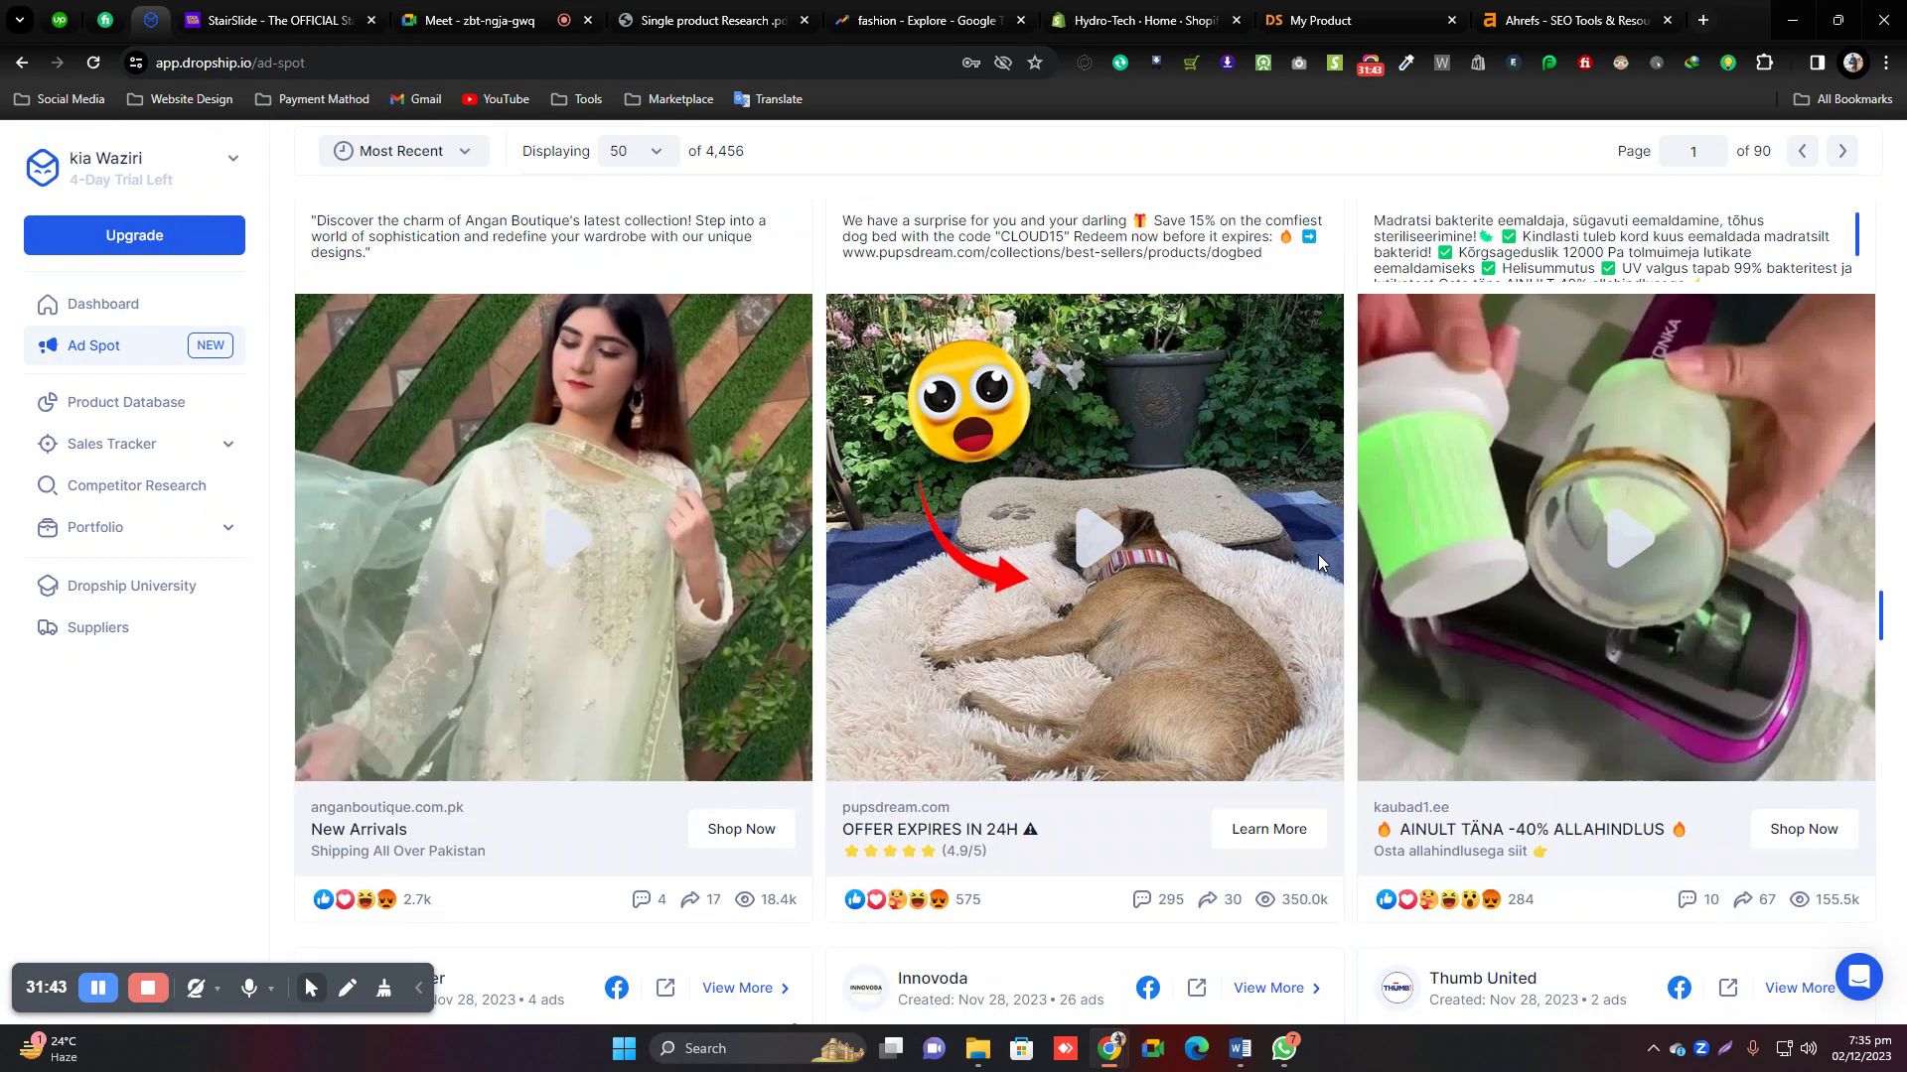
click(922, 809)
click(159, 20)
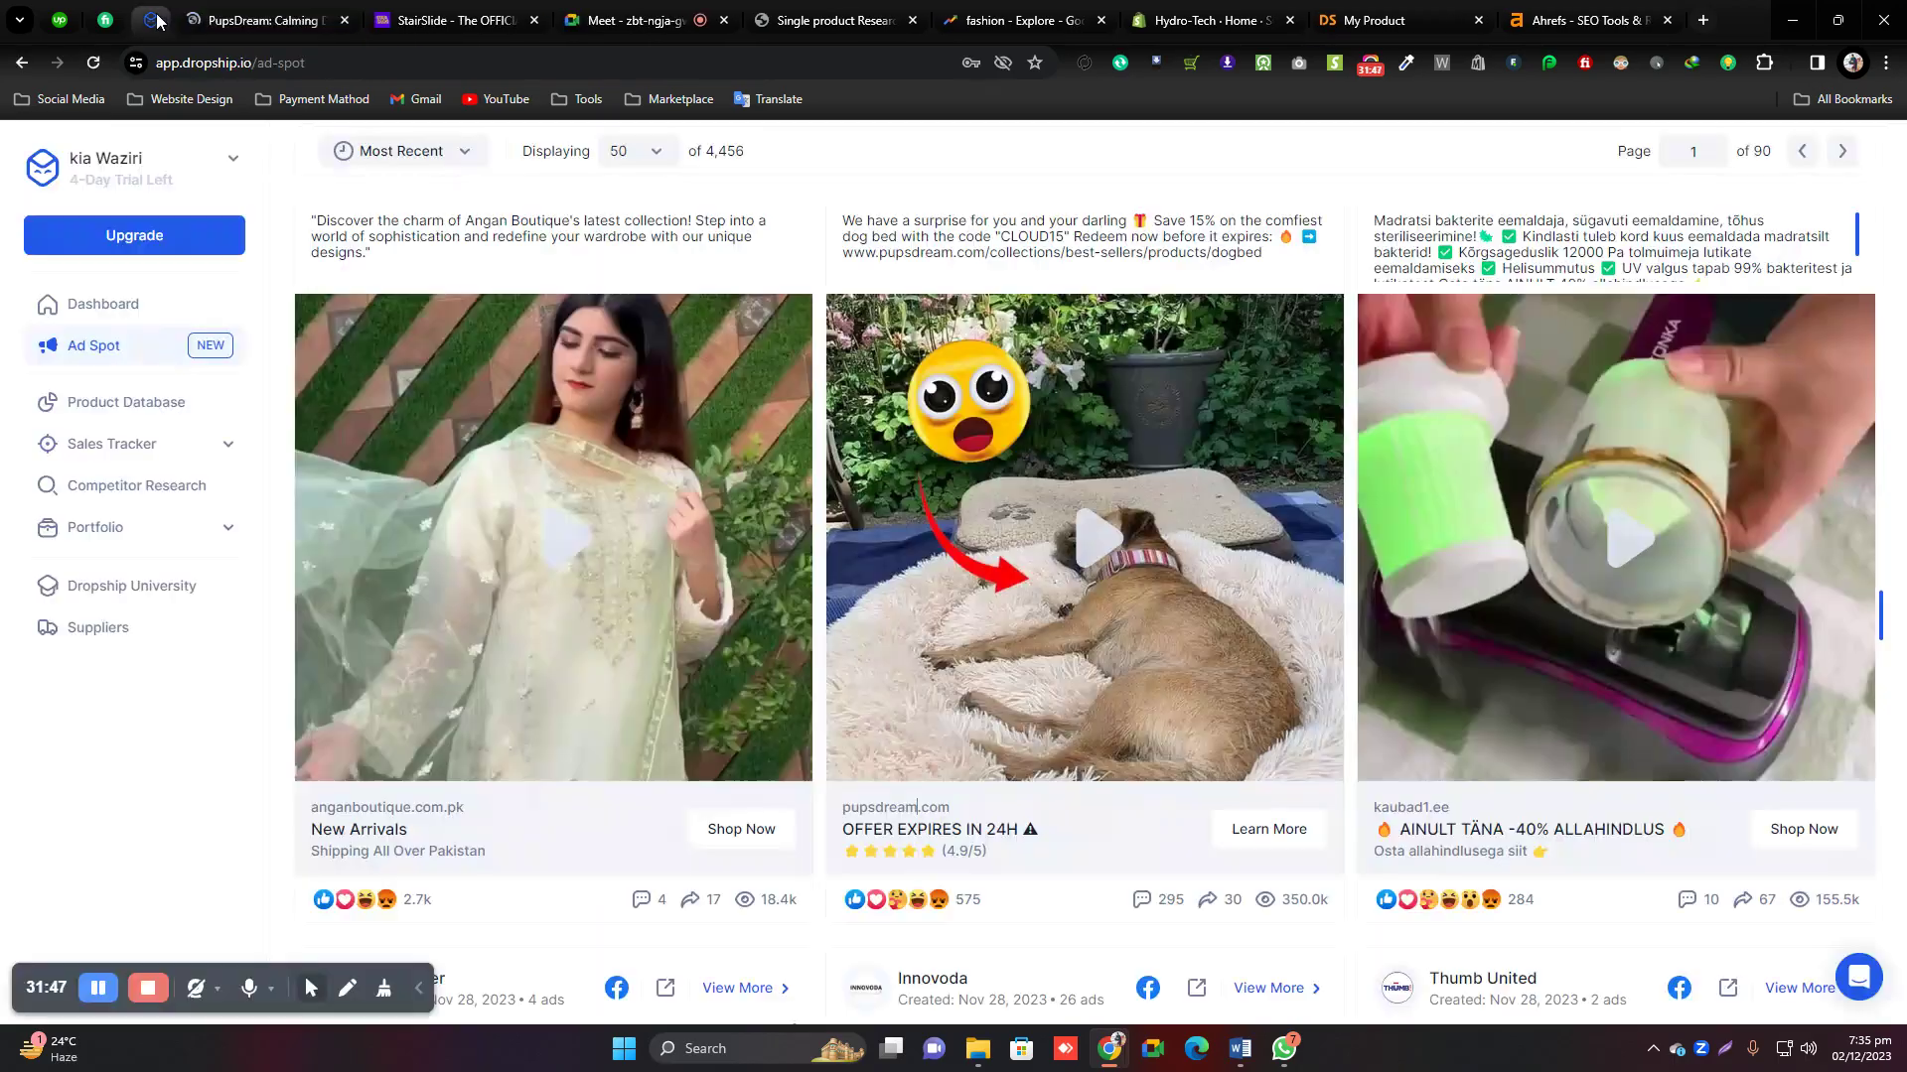
scroll(508, 447, up, 20)
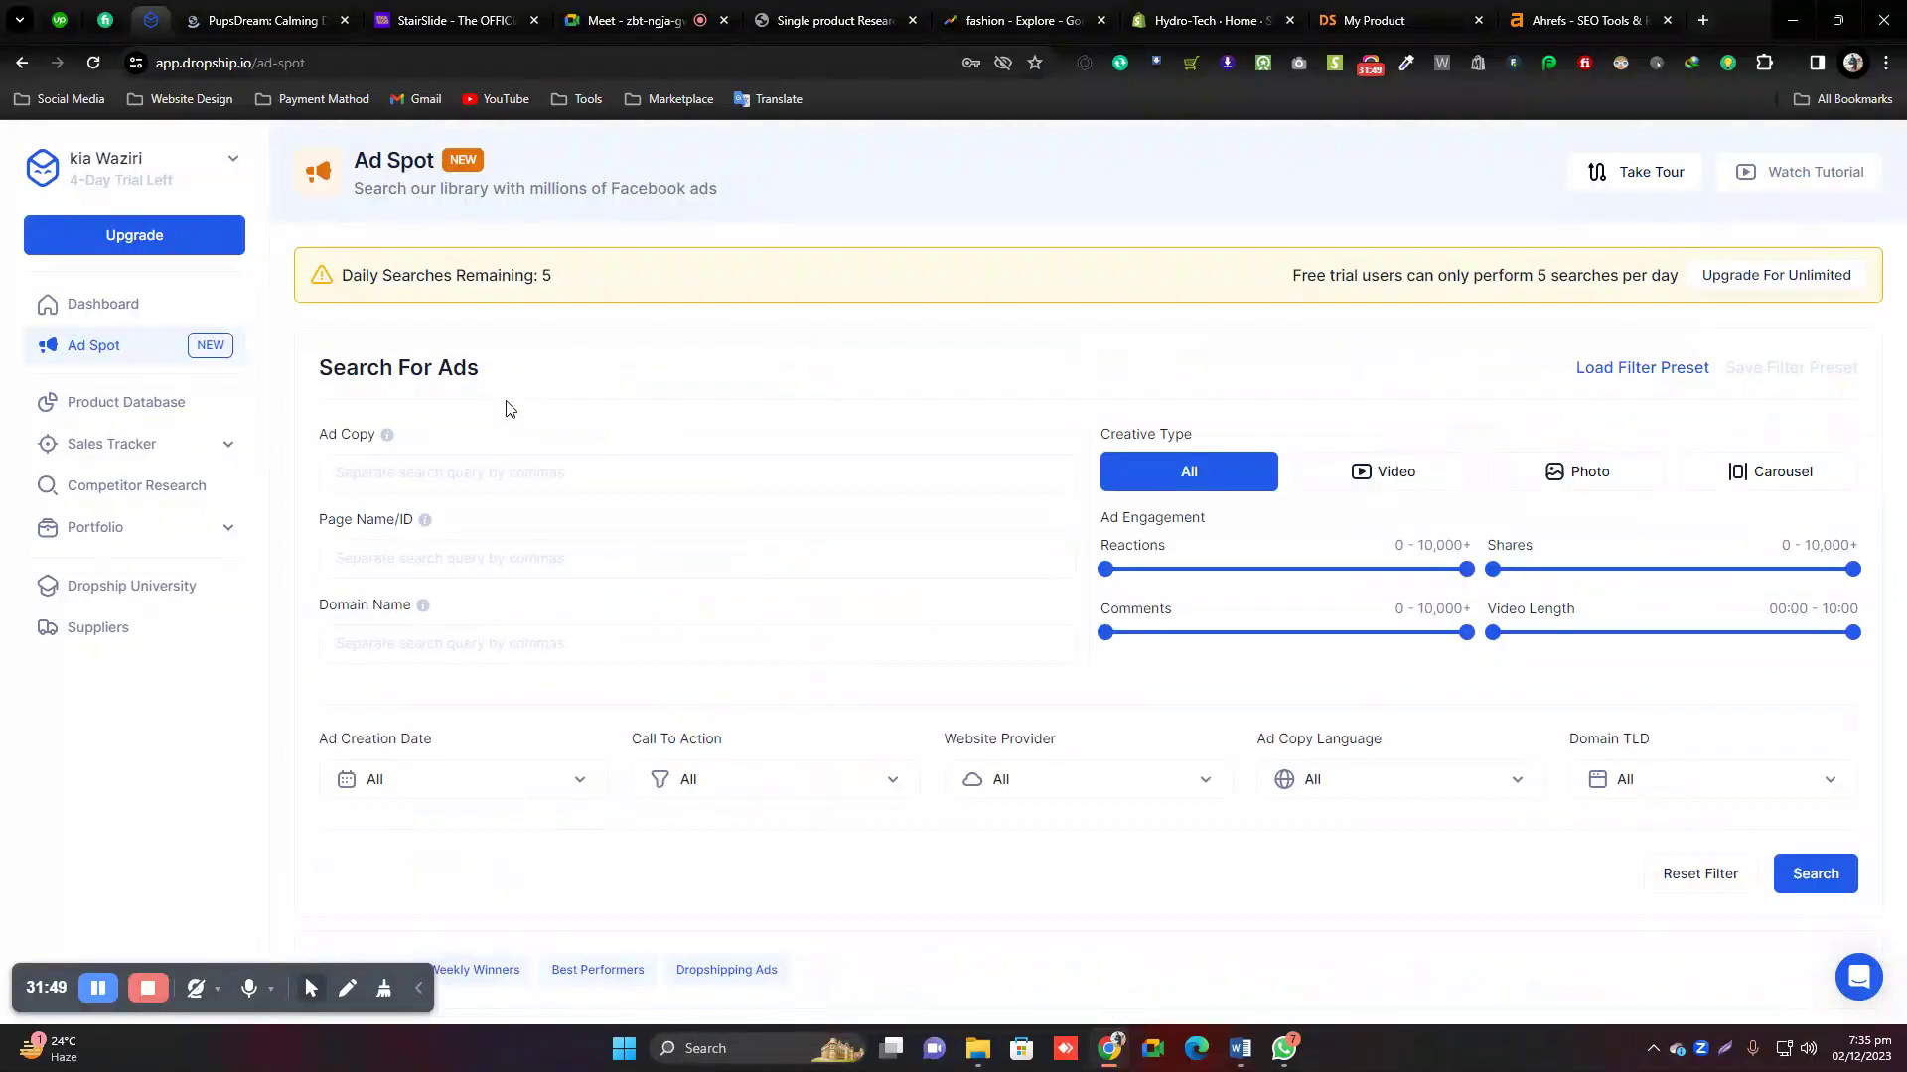
click(95, 62)
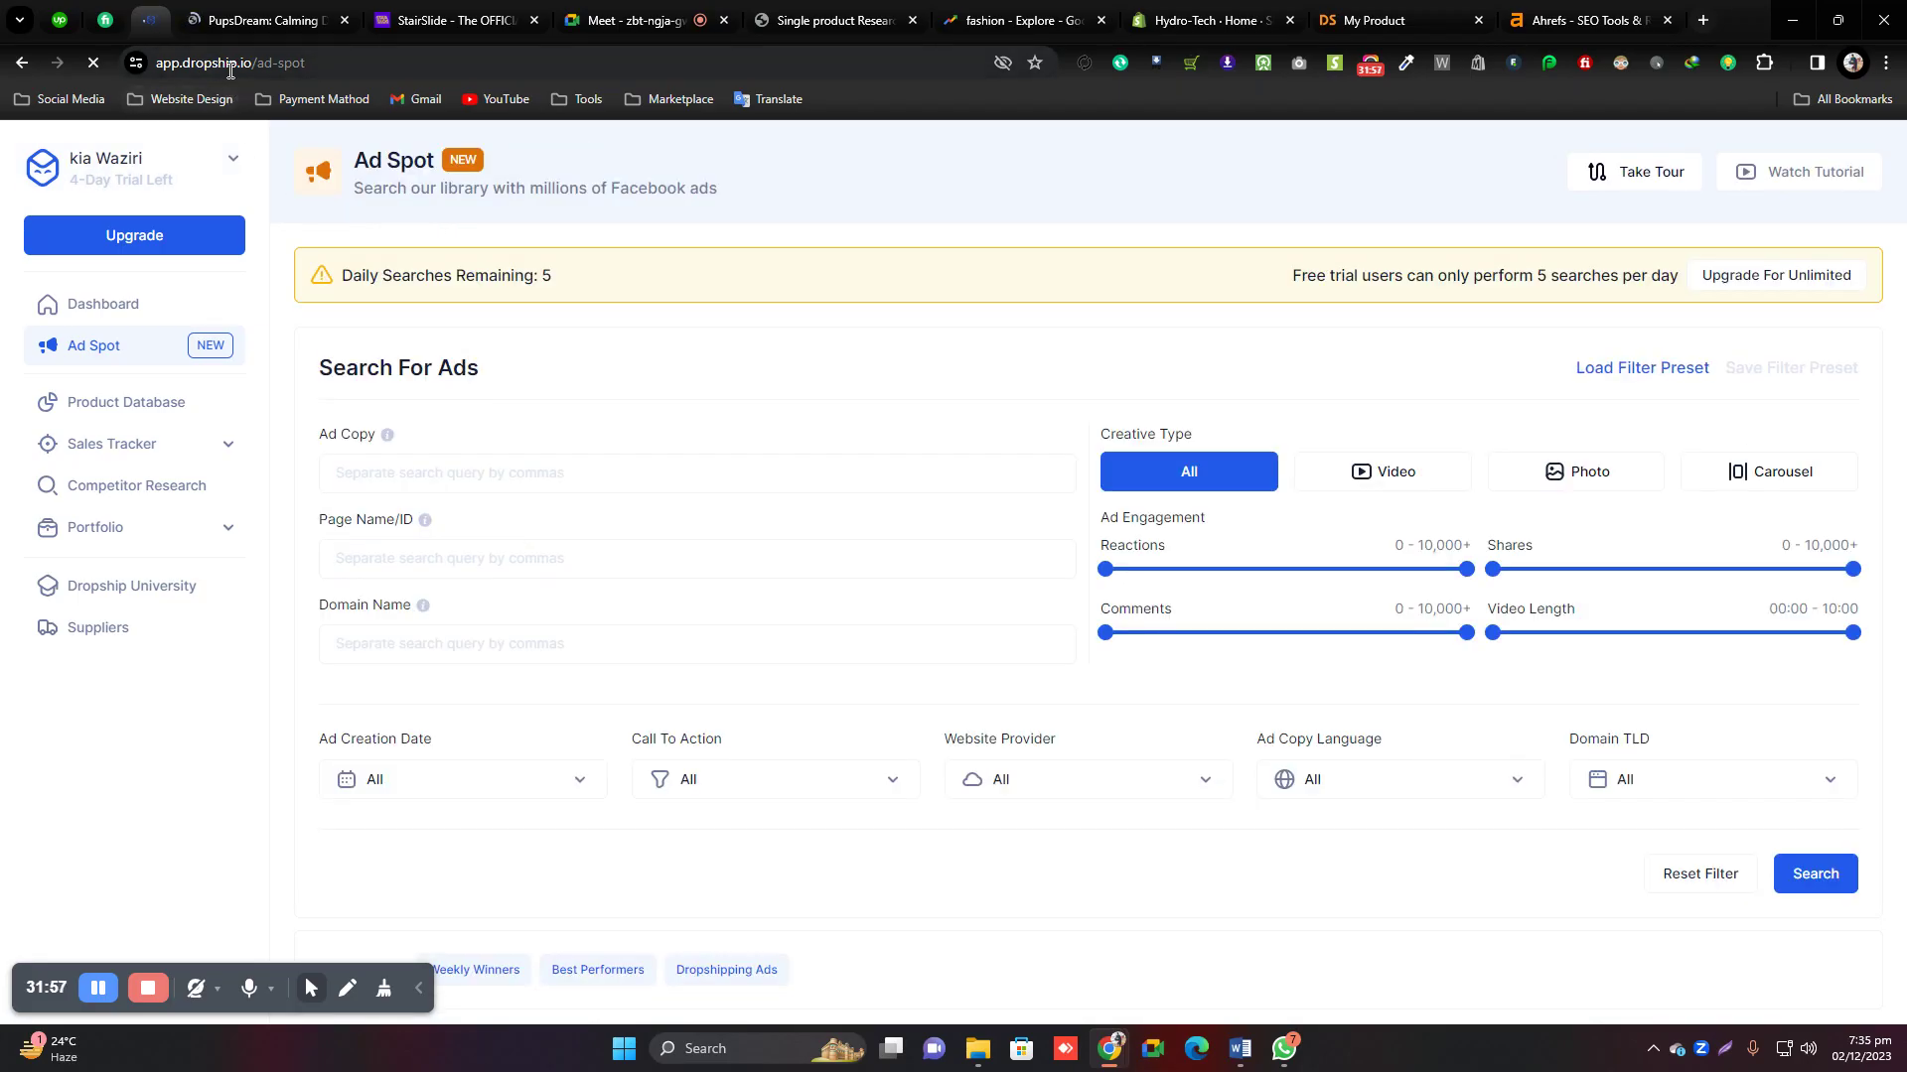
click(251, 20)
click(344, 21)
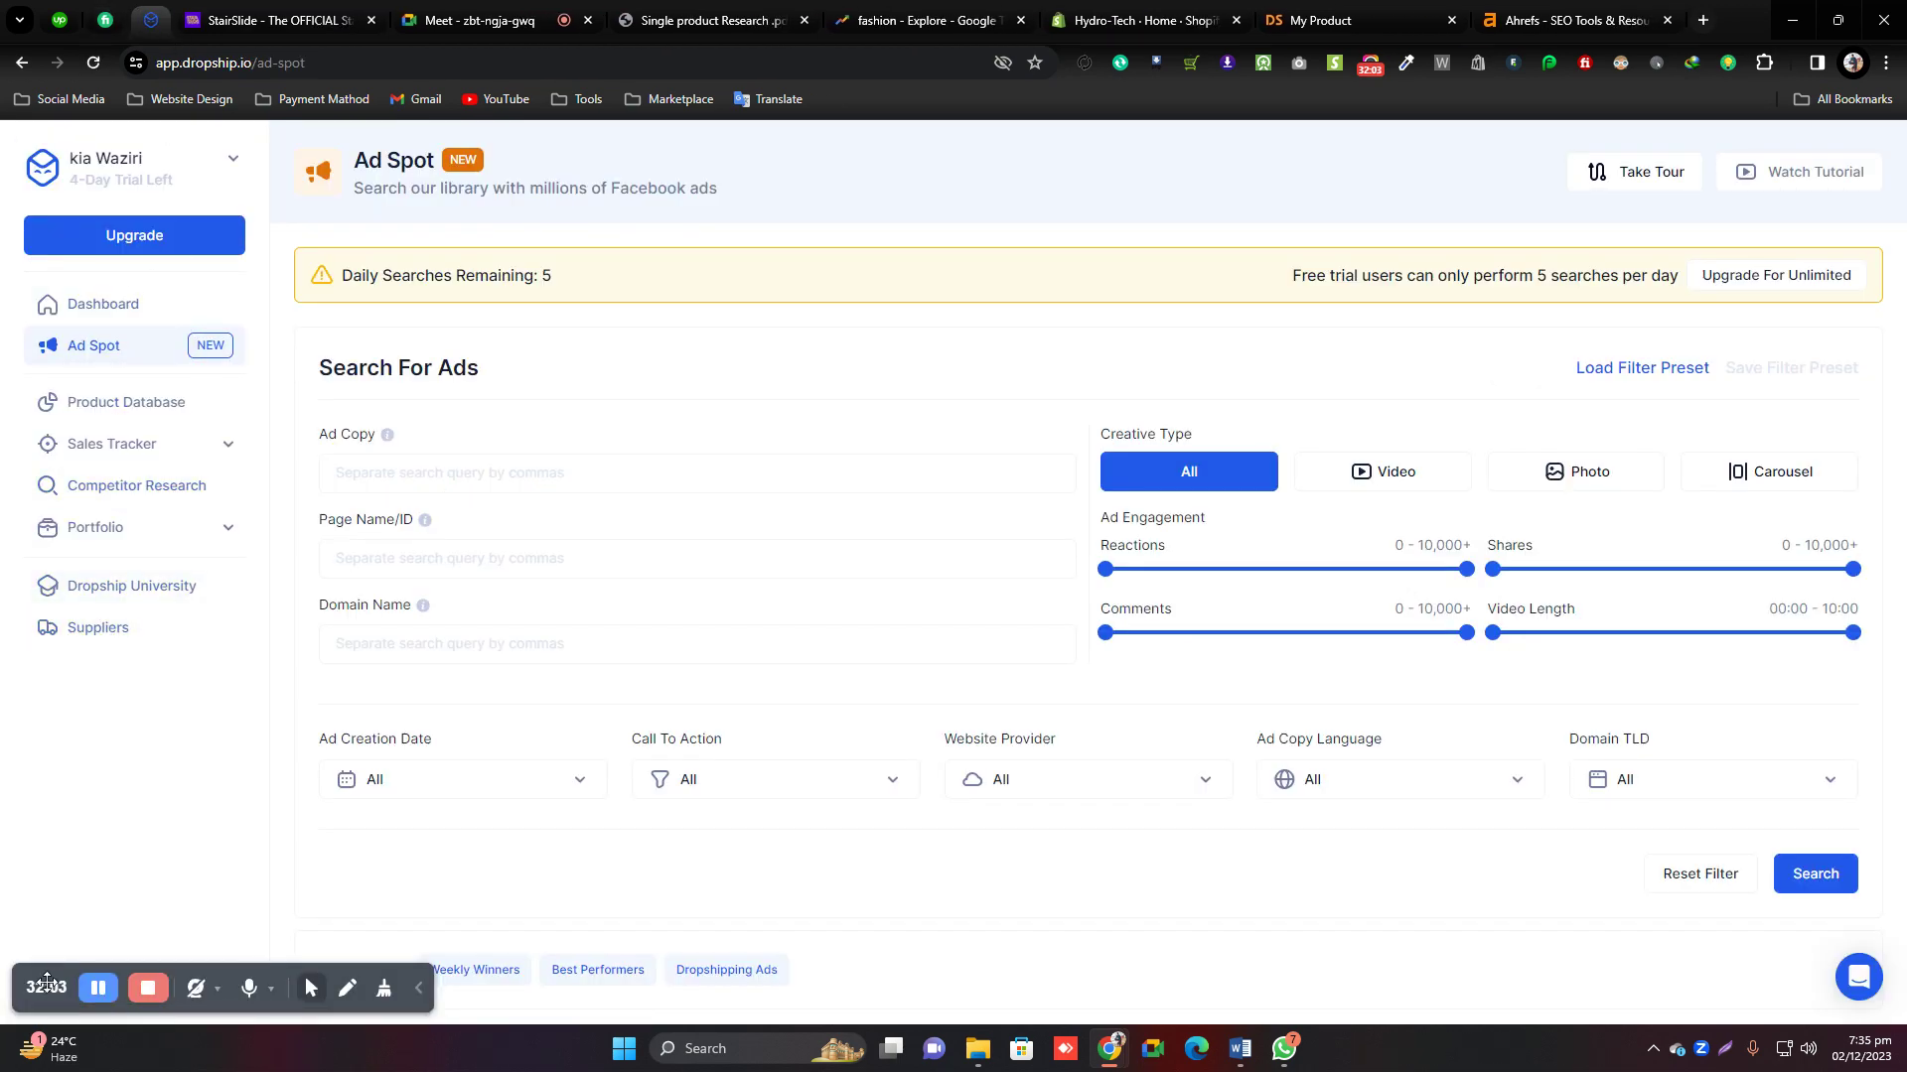
Highlight the Daily Searches Remaining notice in Ad Spot and open the Product Database from the dashboard.
drag(44, 981, 45, 993)
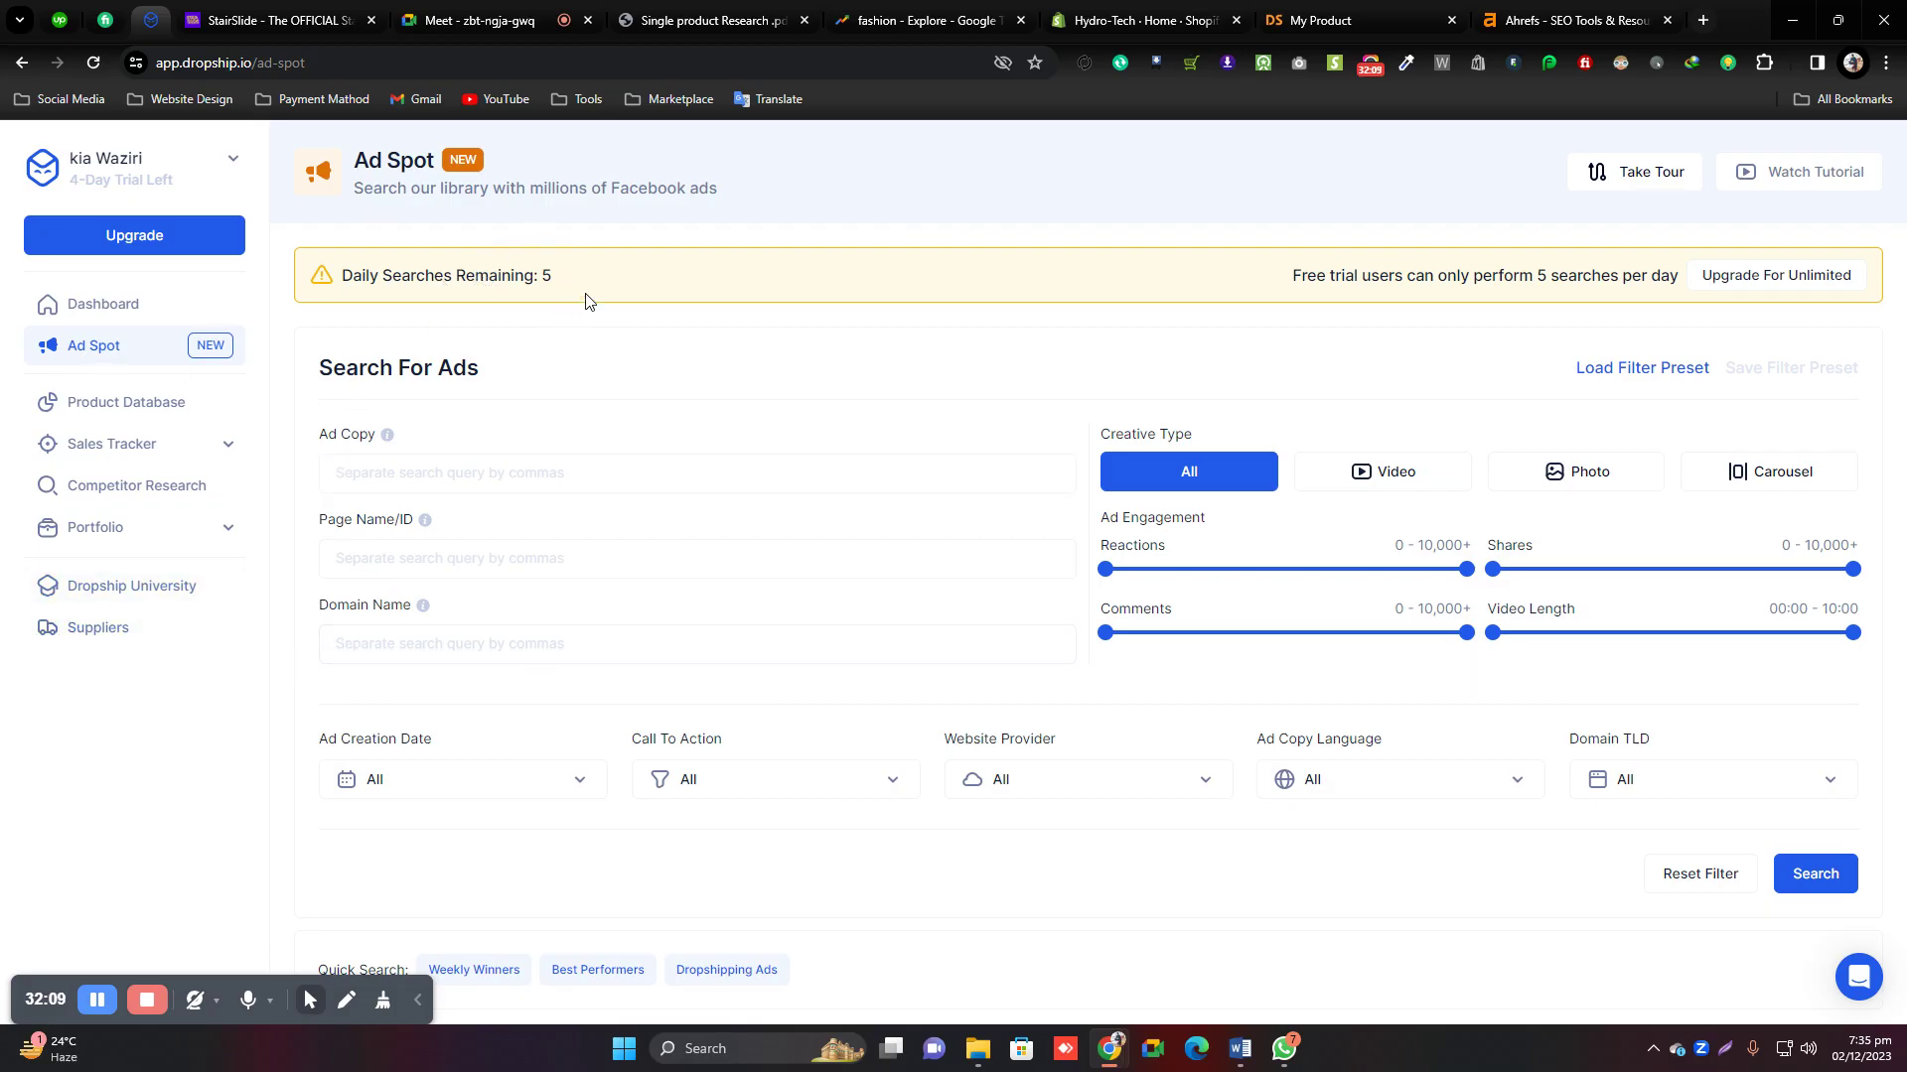
drag(561, 281, 340, 275)
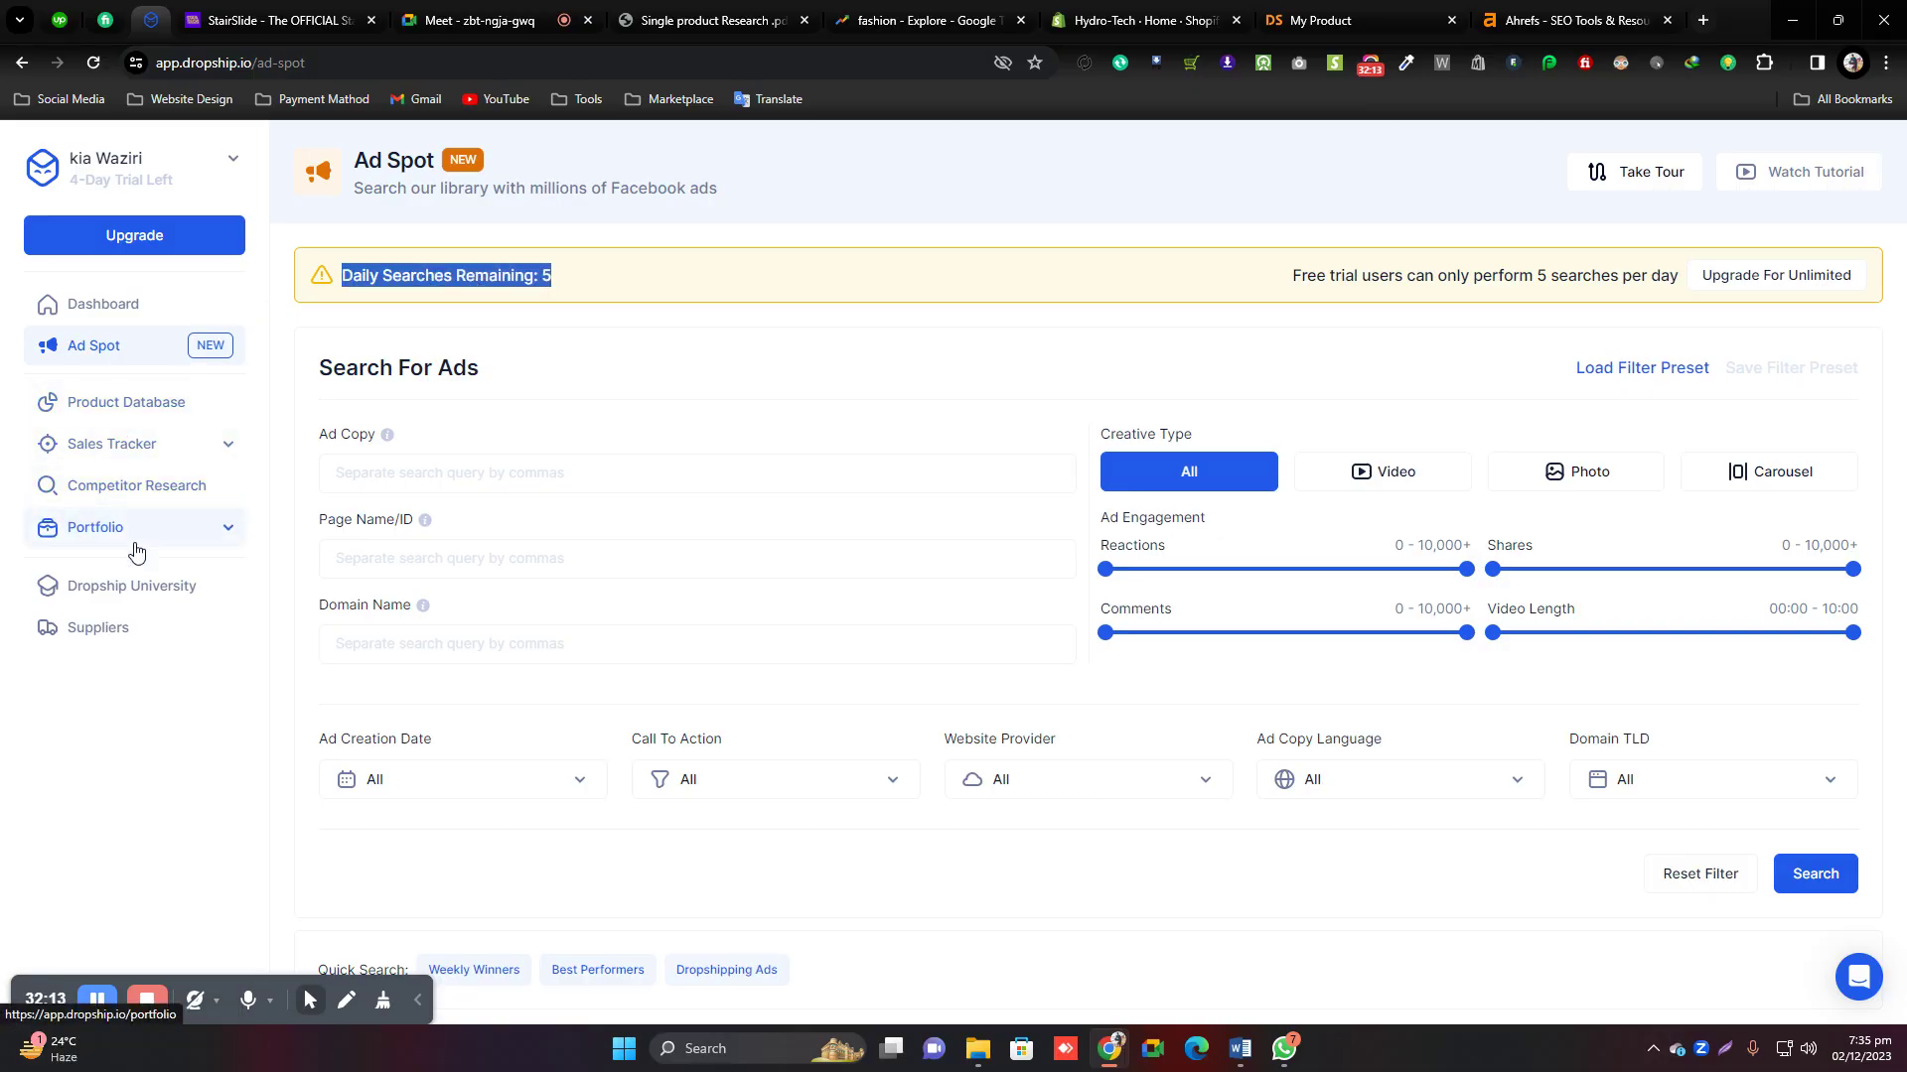
click(139, 305)
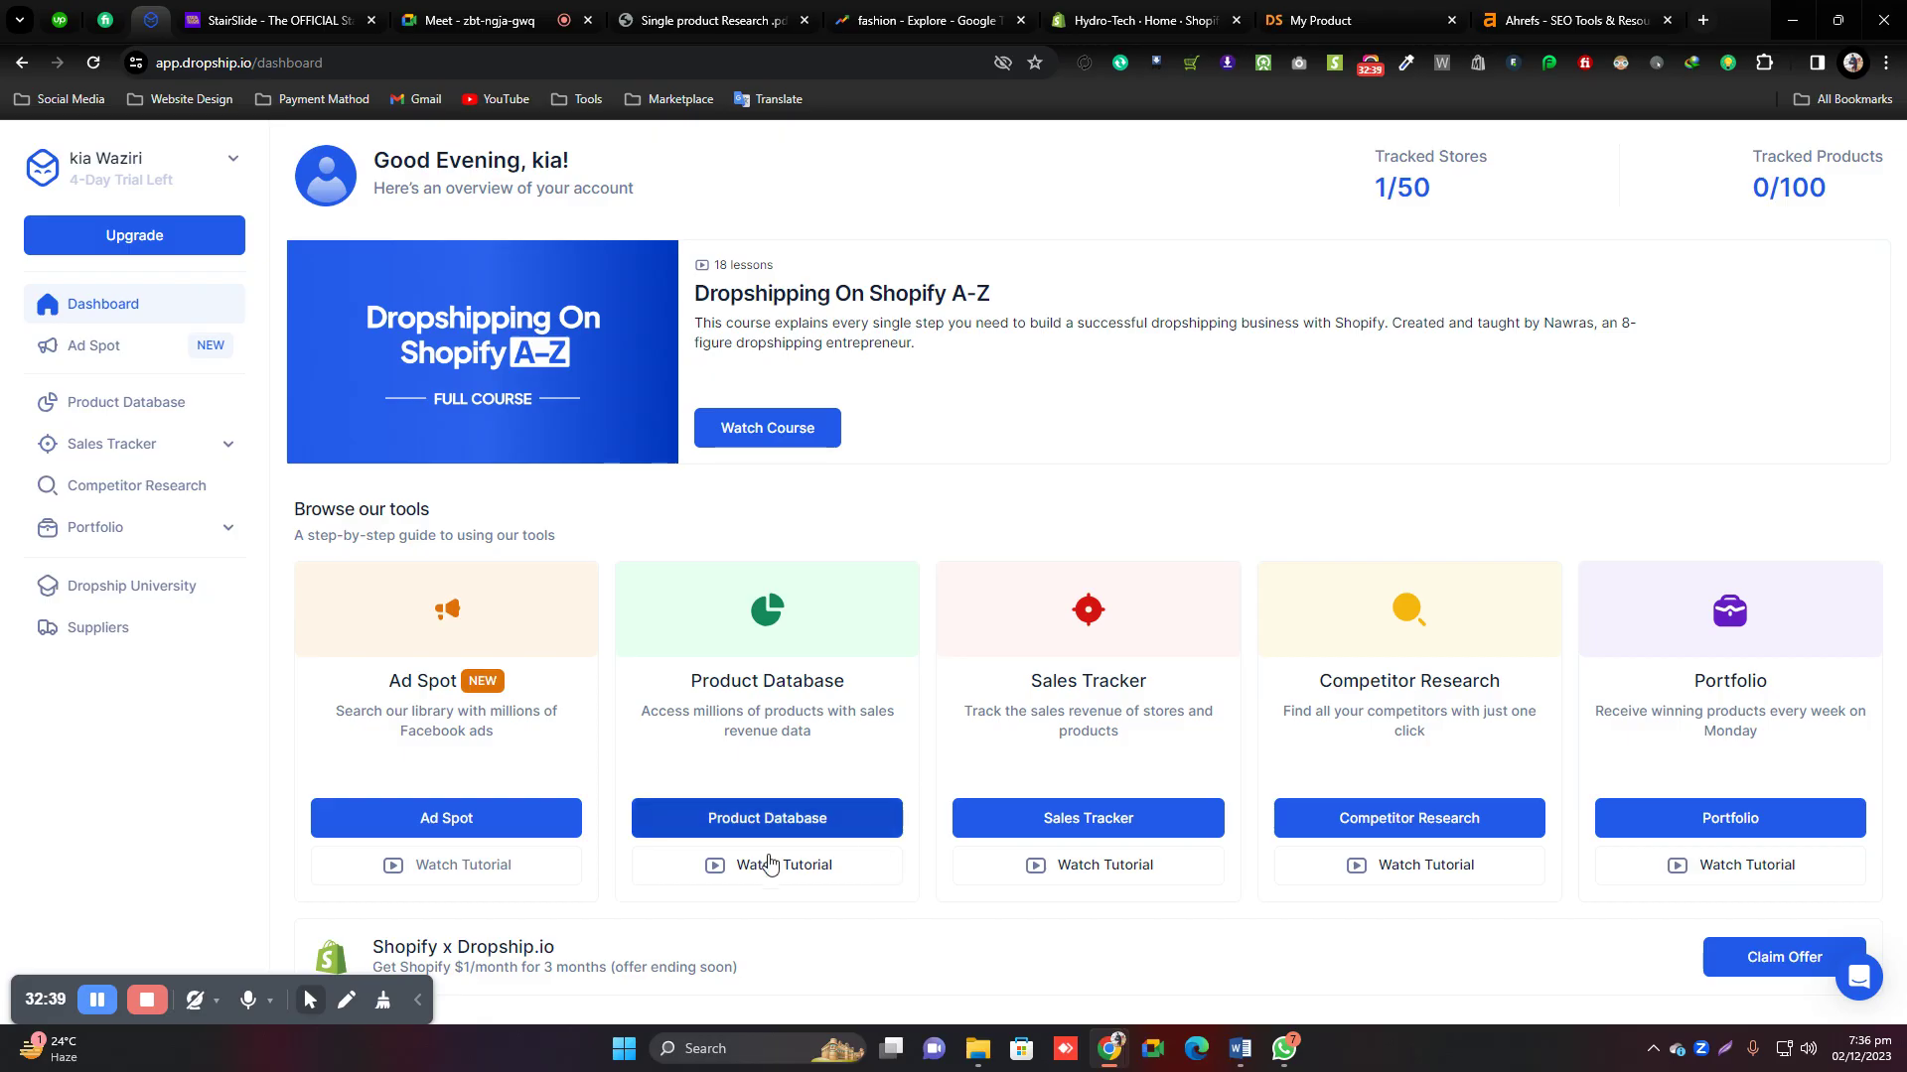
click(734, 825)
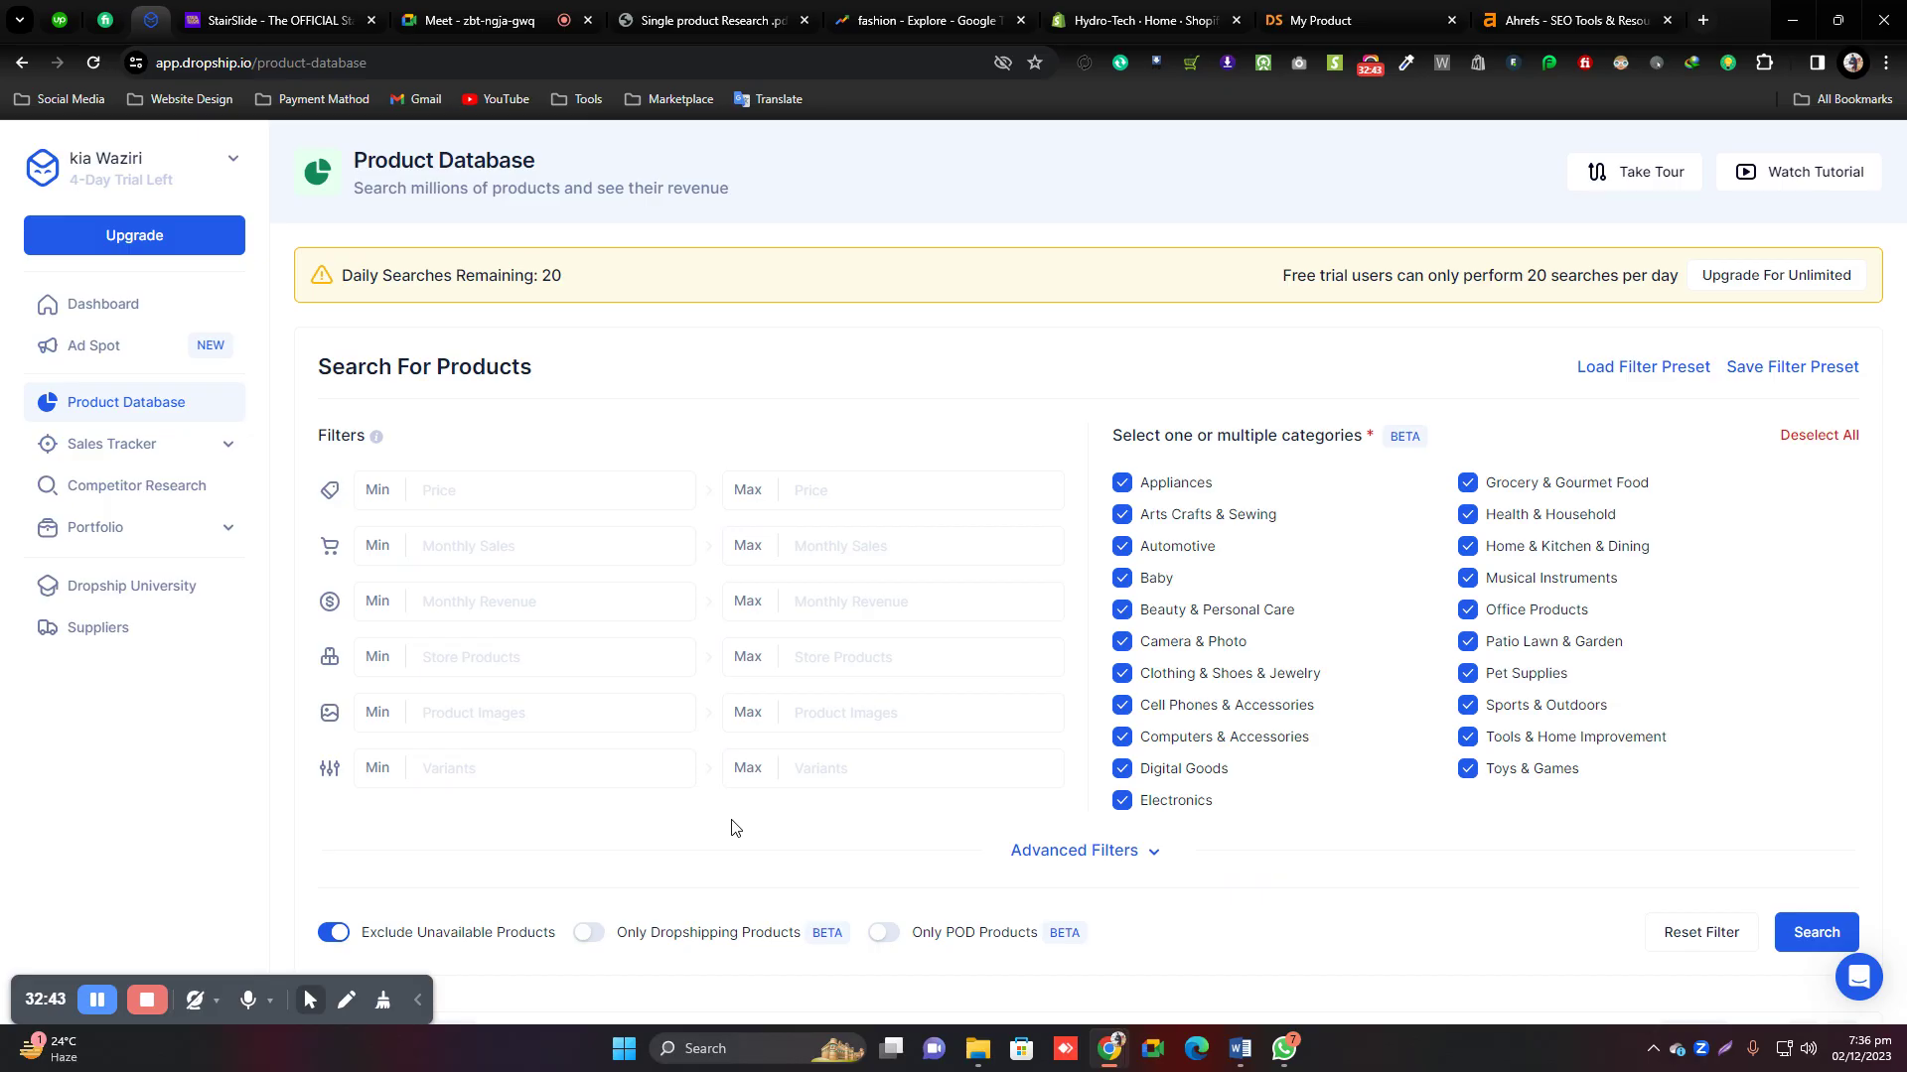
Browse the Product Database results and open the store page of the 4 in 1 Smooth Styler Professional Styling Comb.
scroll(501, 536, down, 6)
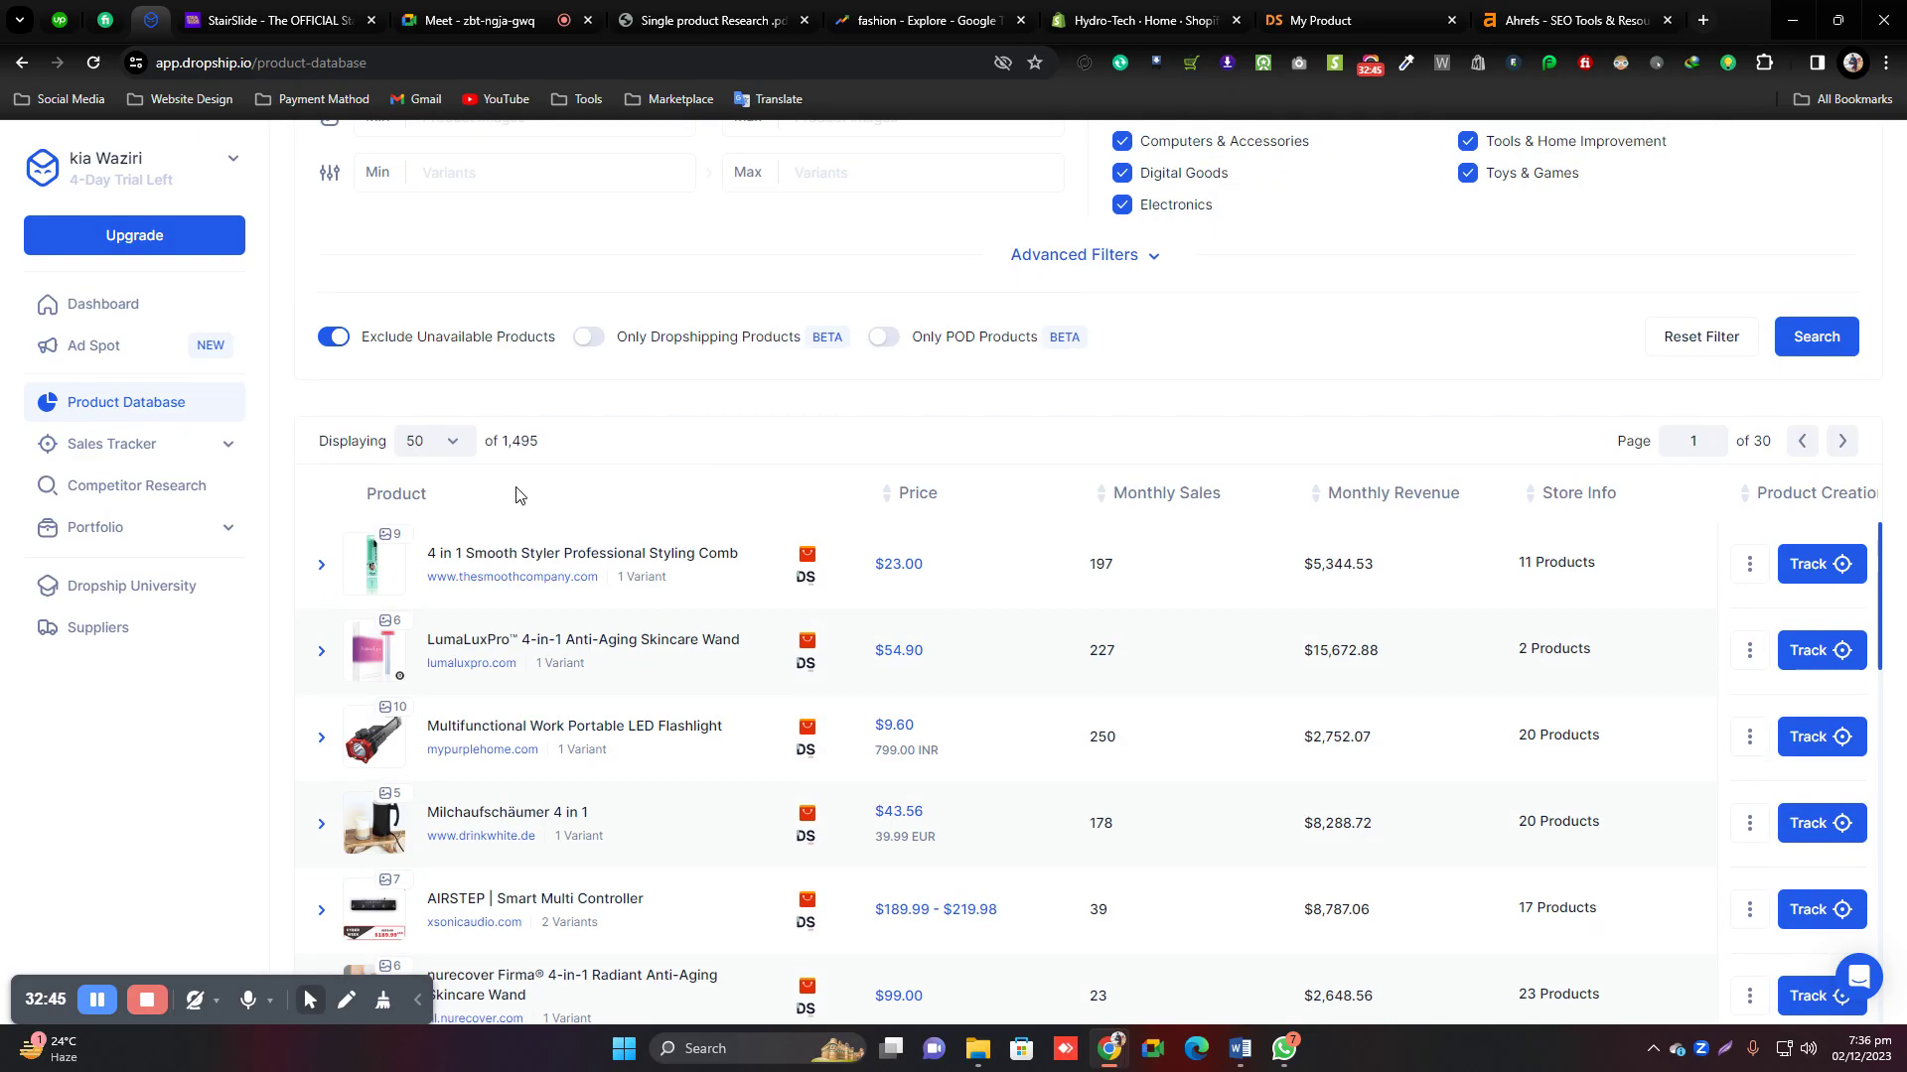
scroll(596, 794, down, 20)
scroll(608, 838, up, 6)
scroll(664, 789, down, 6)
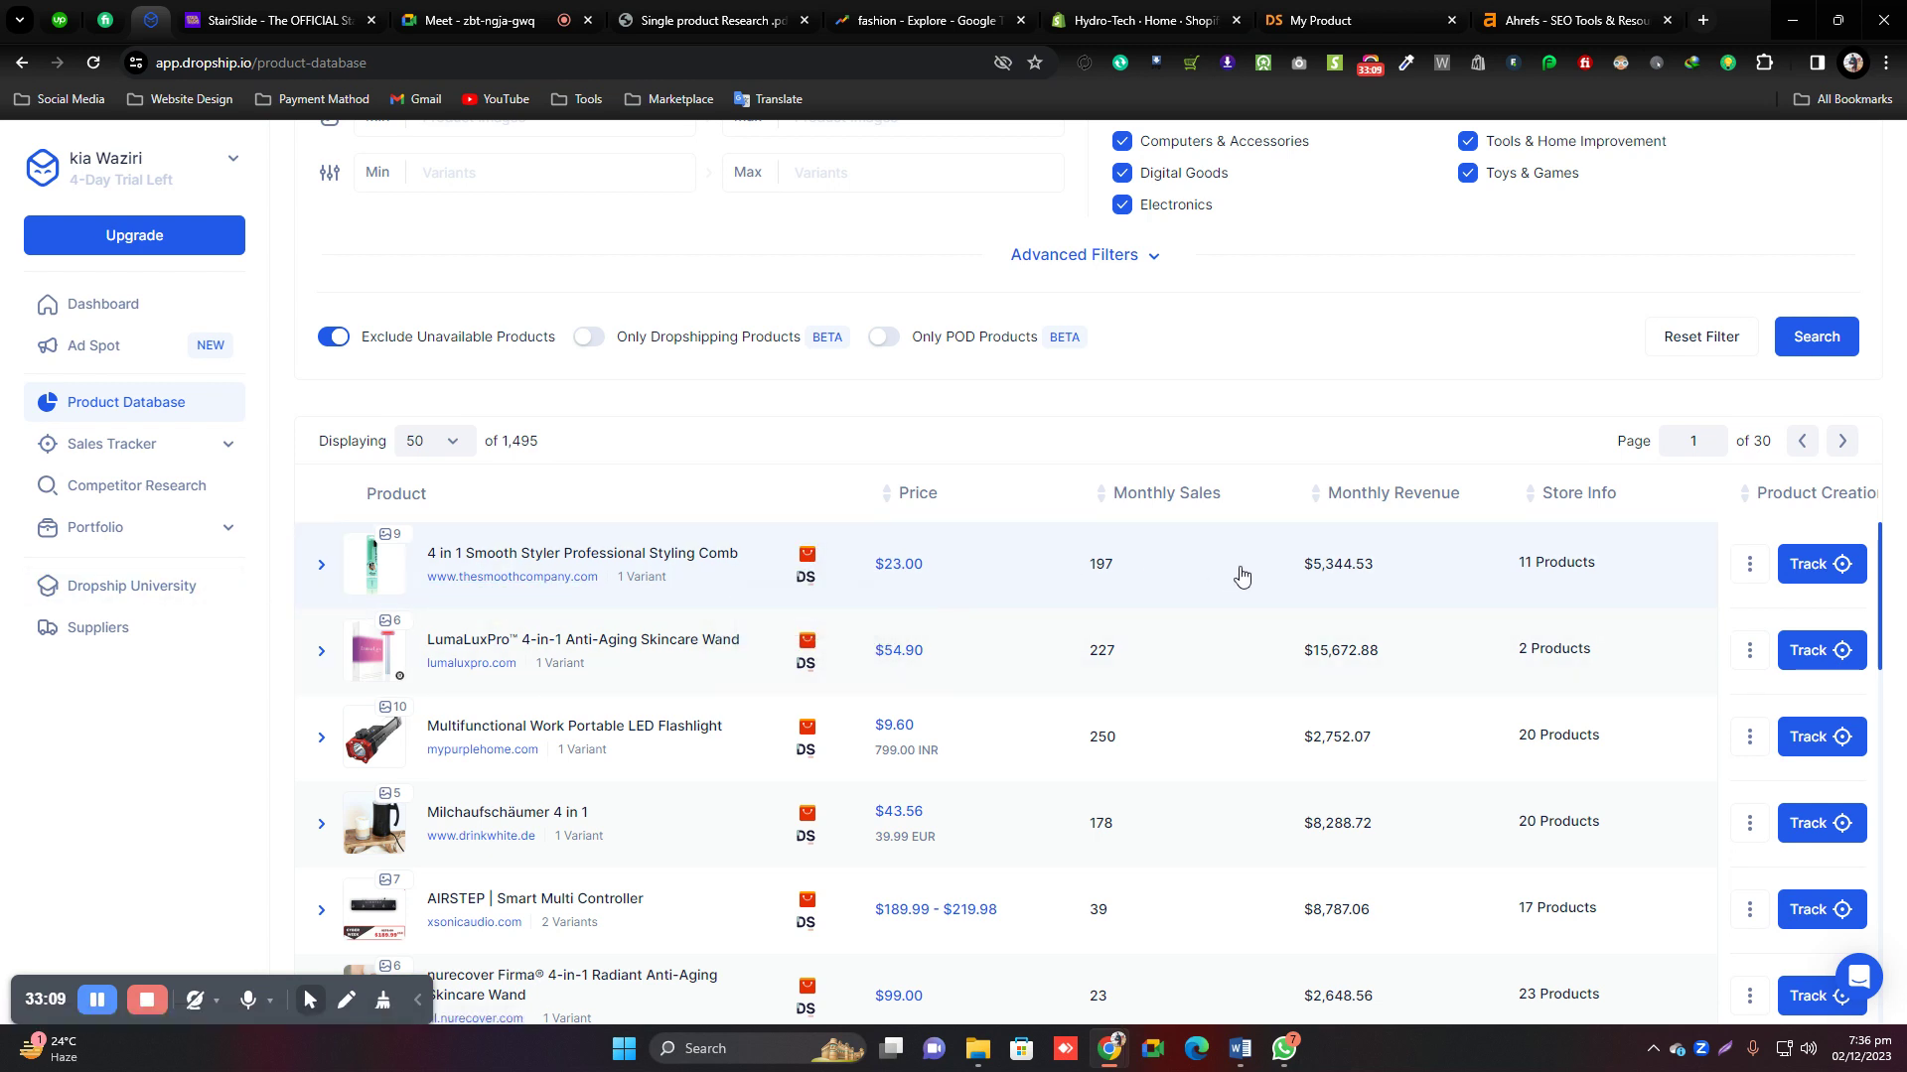
click(499, 576)
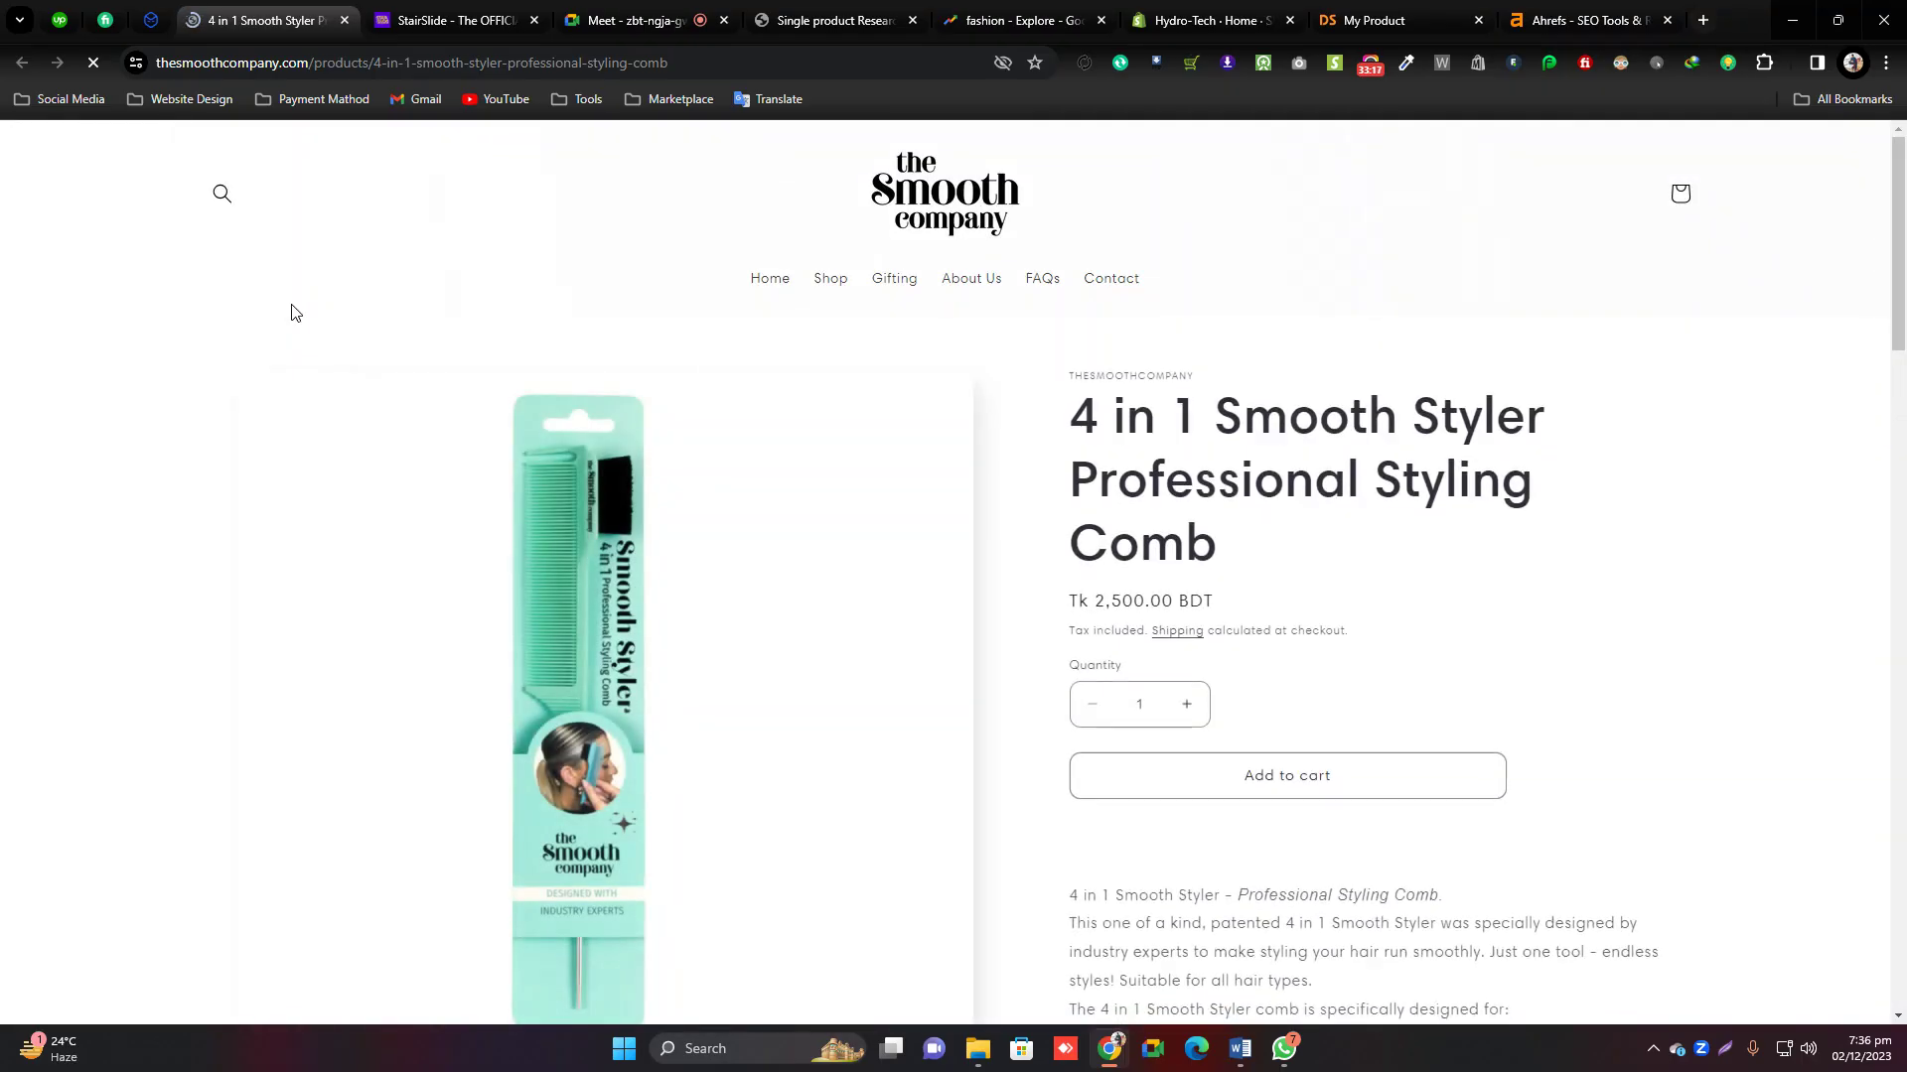
Review the styling comb's product page, covering its images, price, description, feature list and footer.
scroll(1360, 591, down, 15)
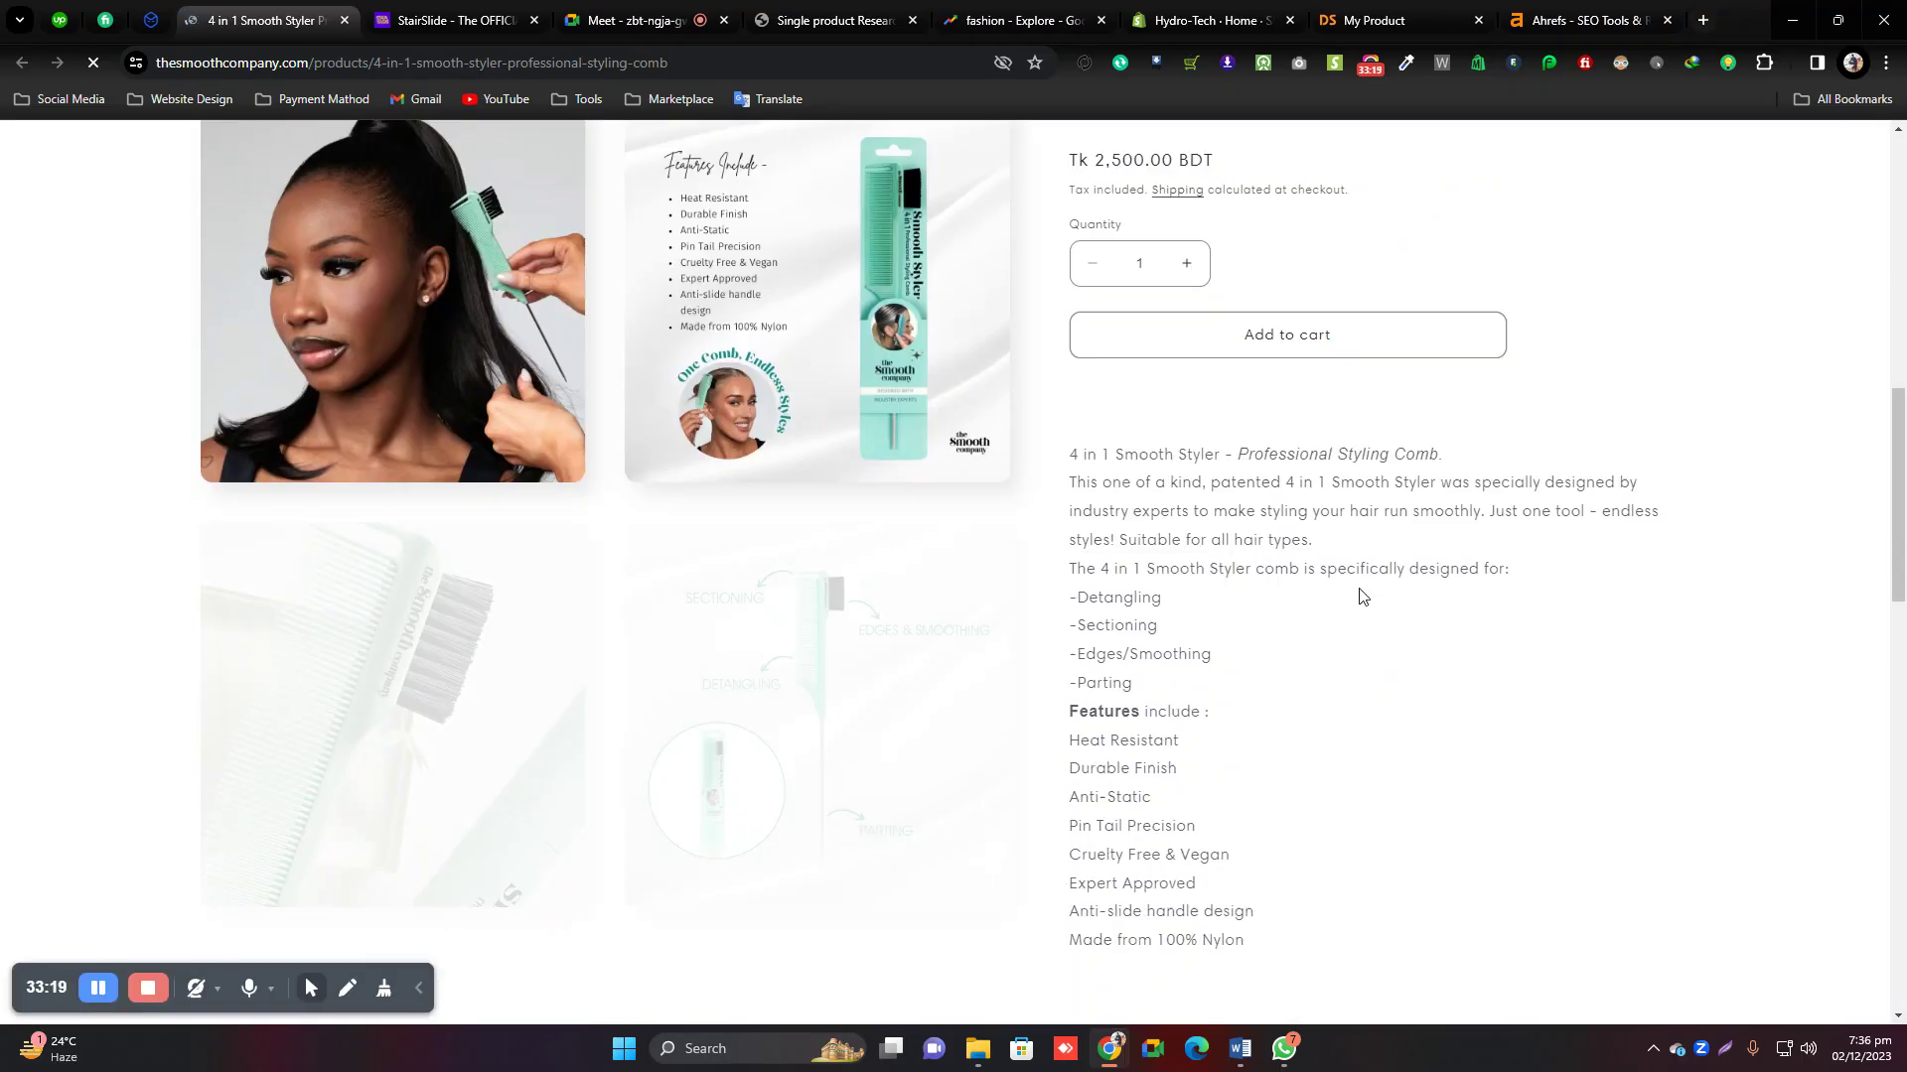
scroll(1354, 595, down, 12)
scroll(1360, 596, up, 9)
scroll(1362, 596, down, 11)
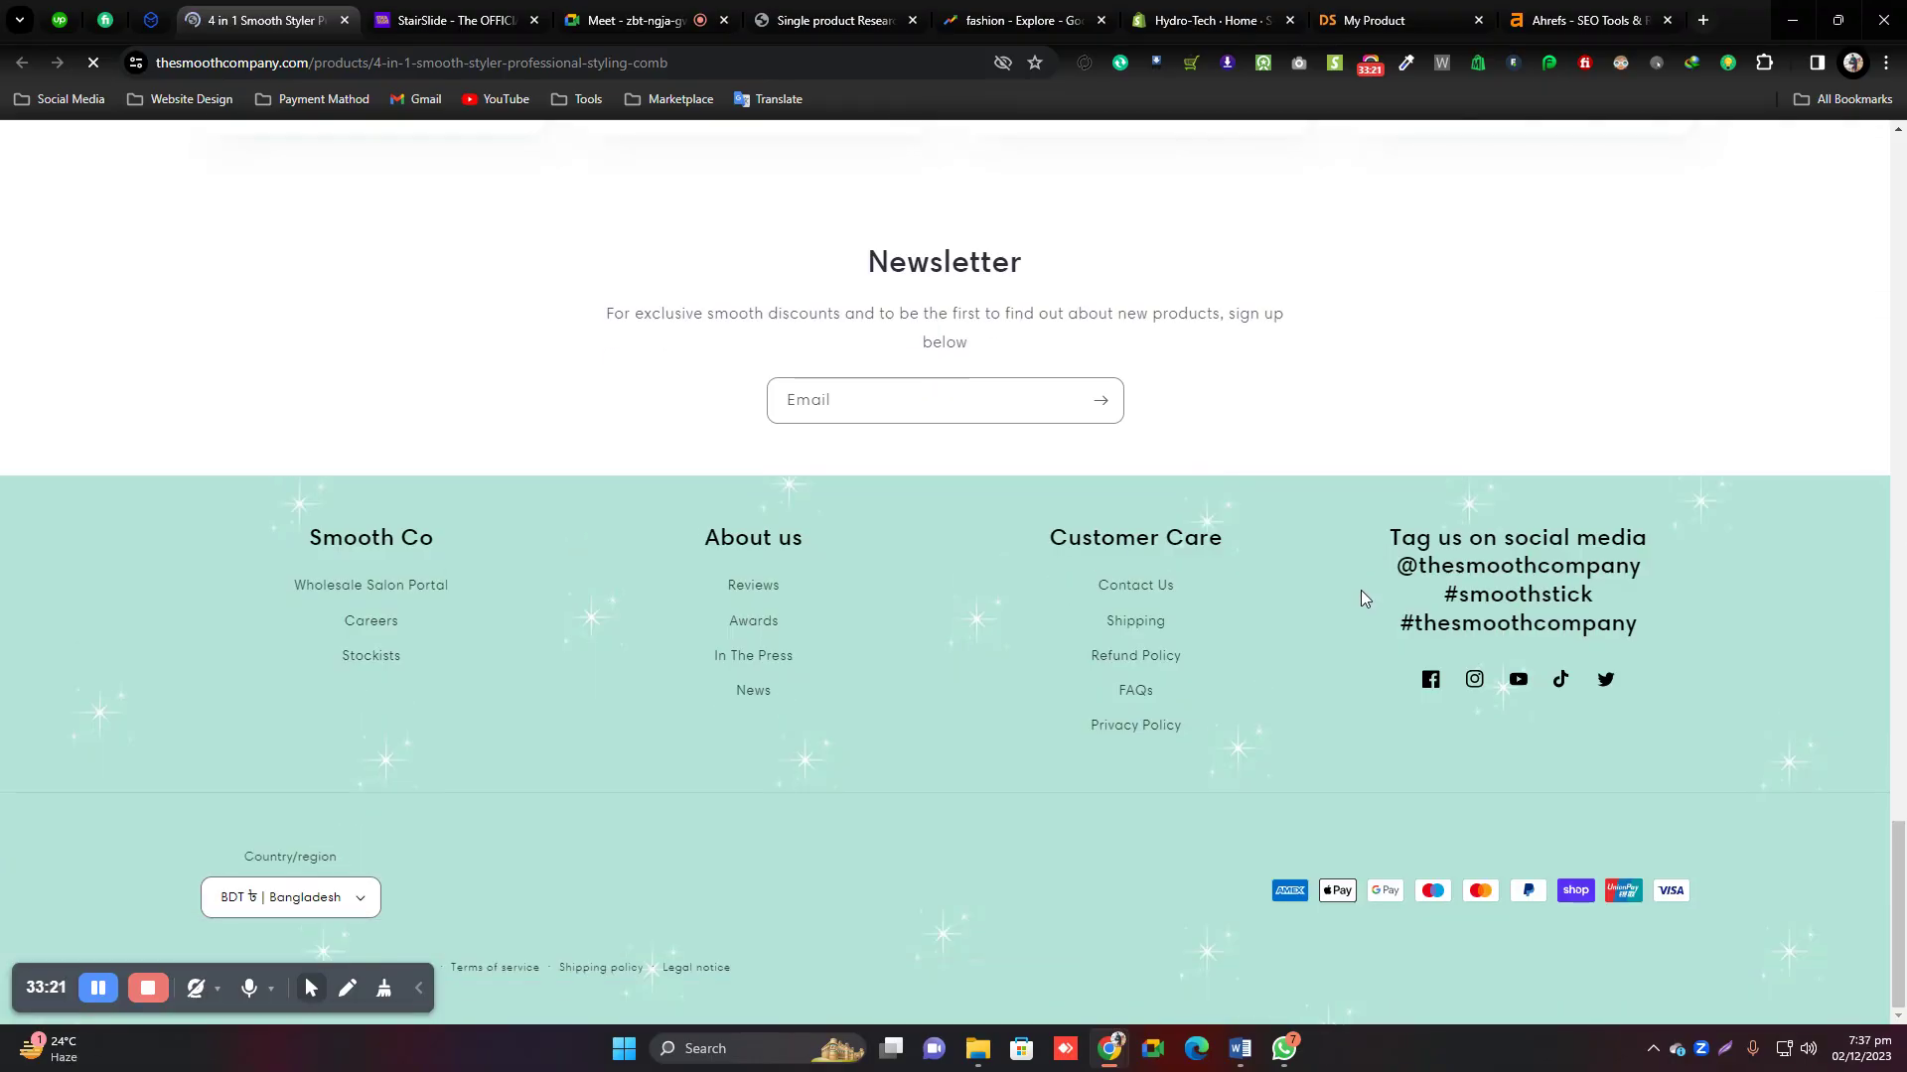
scroll(1364, 602, up, 20)
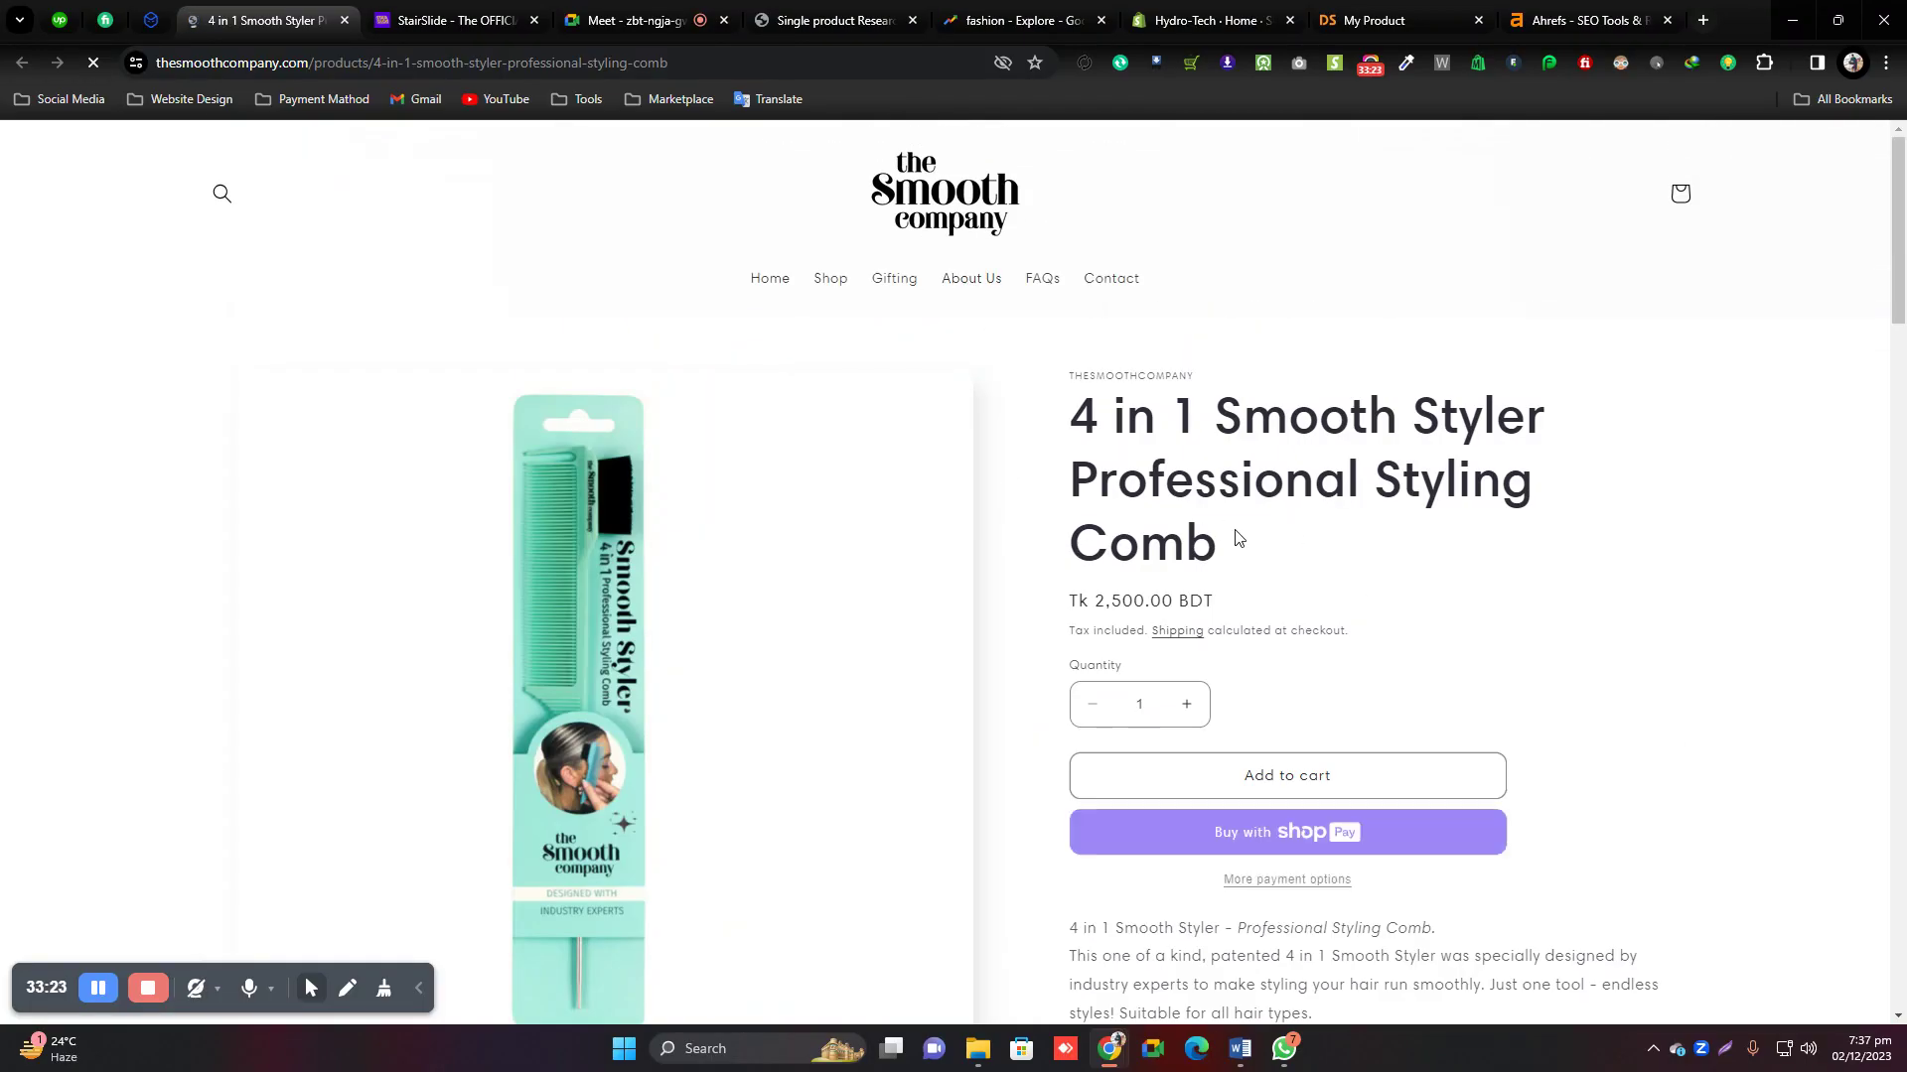
scroll(1235, 540, down, 5)
click(1310, 377)
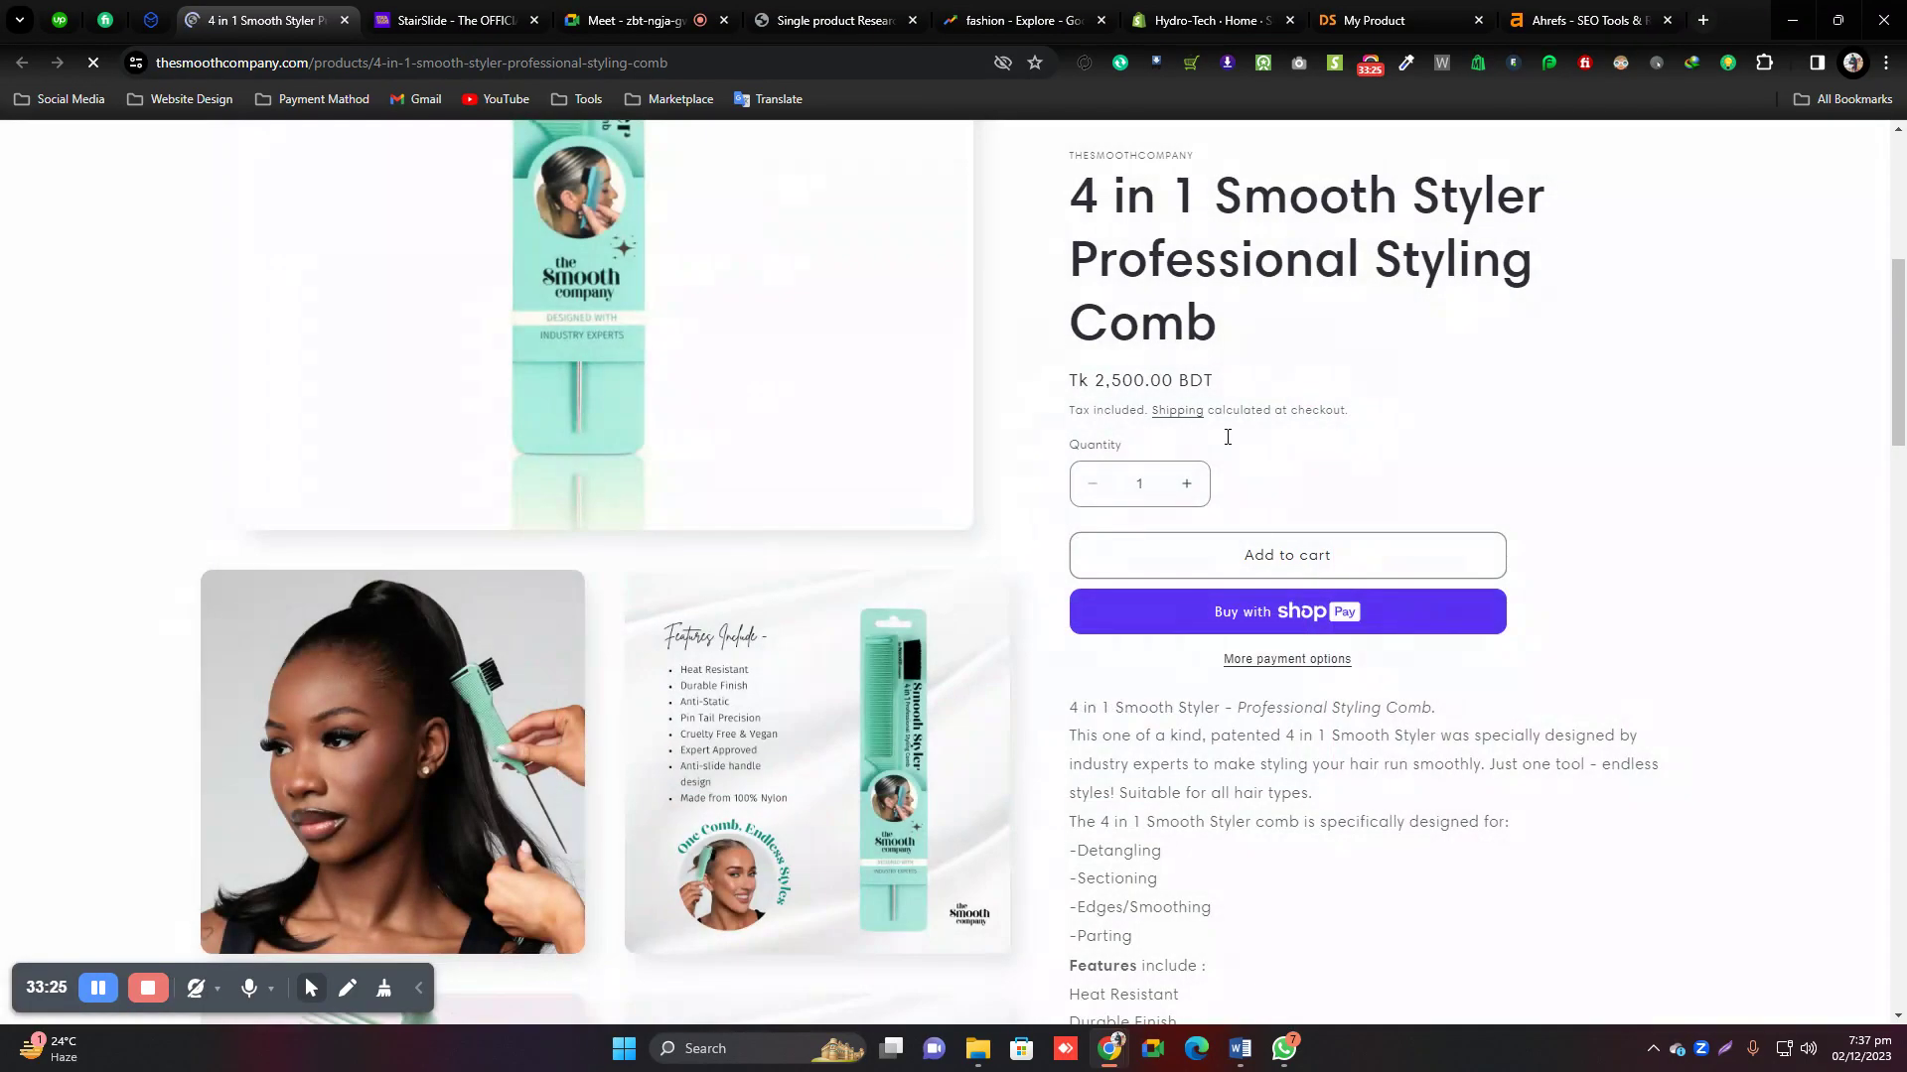
scroll(1113, 523, up, 2)
scroll(637, 532, down, 5)
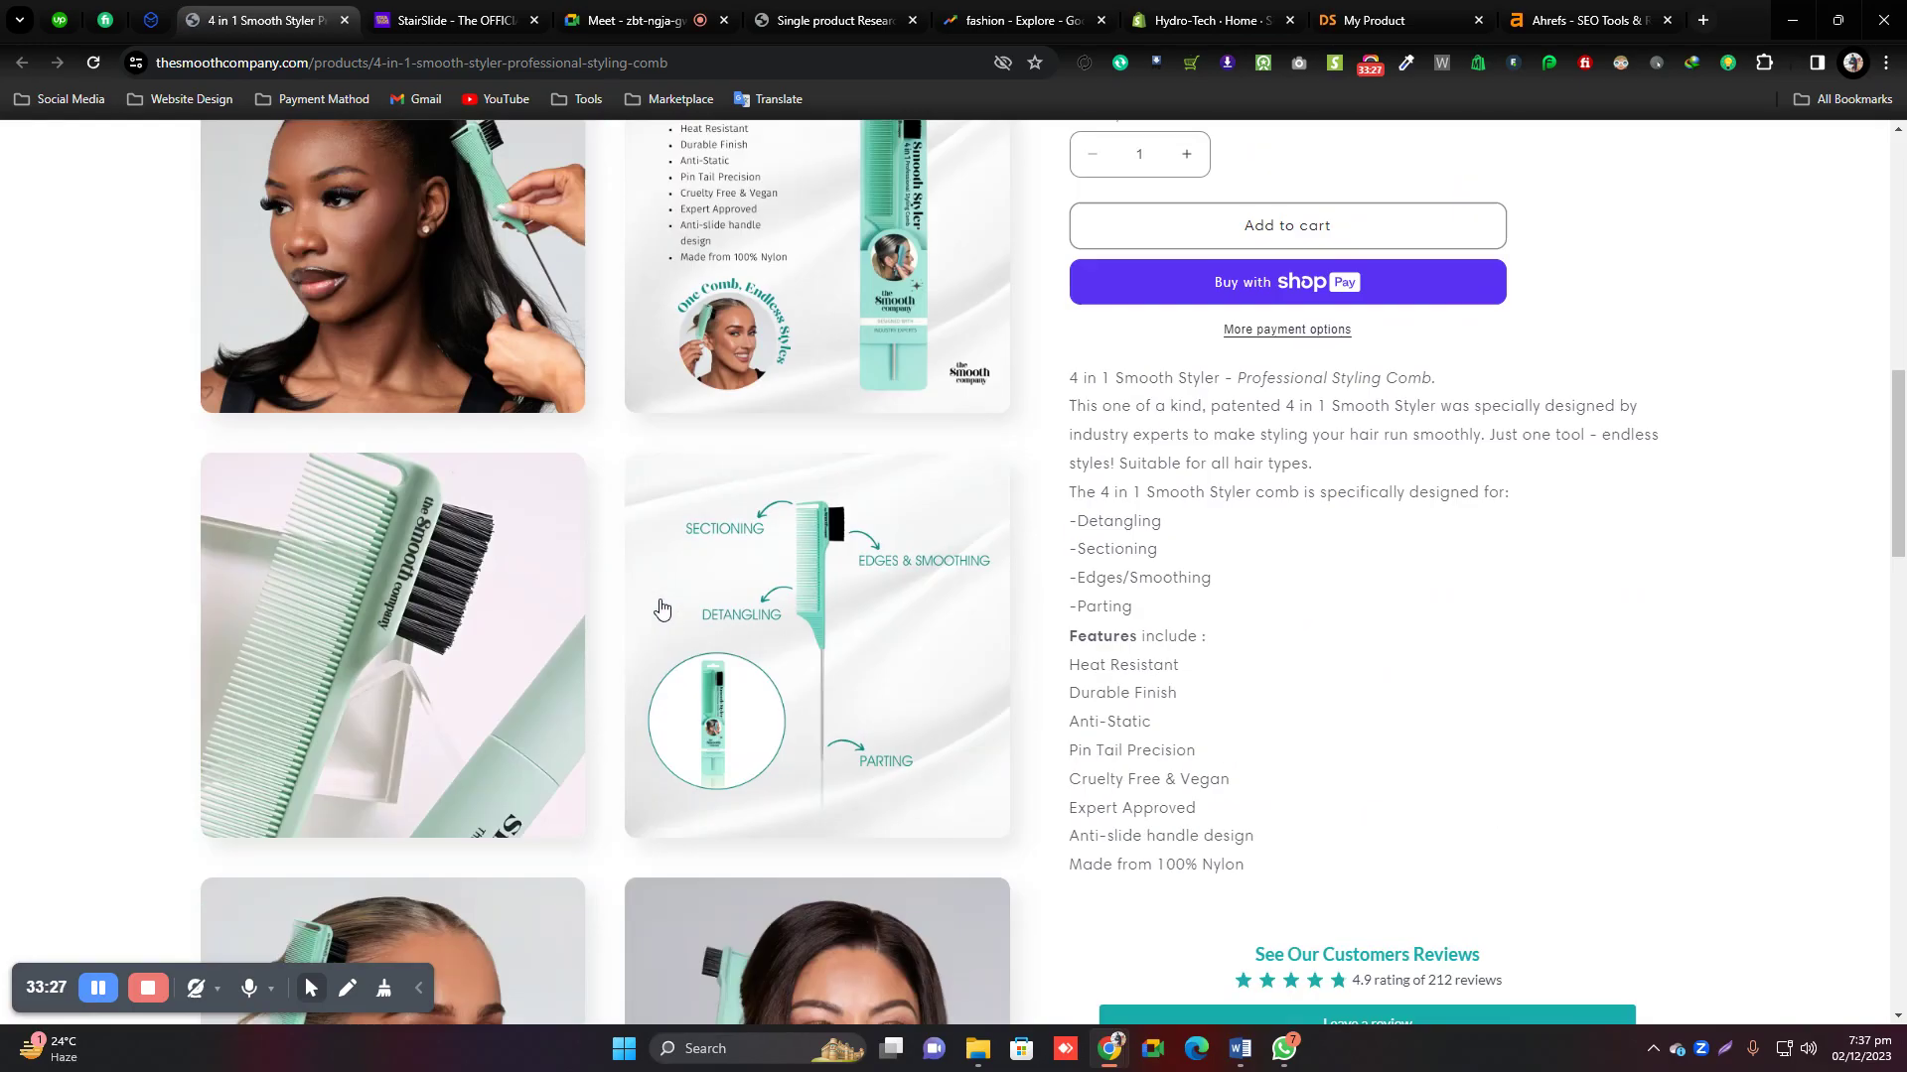
scroll(856, 484, up, 3)
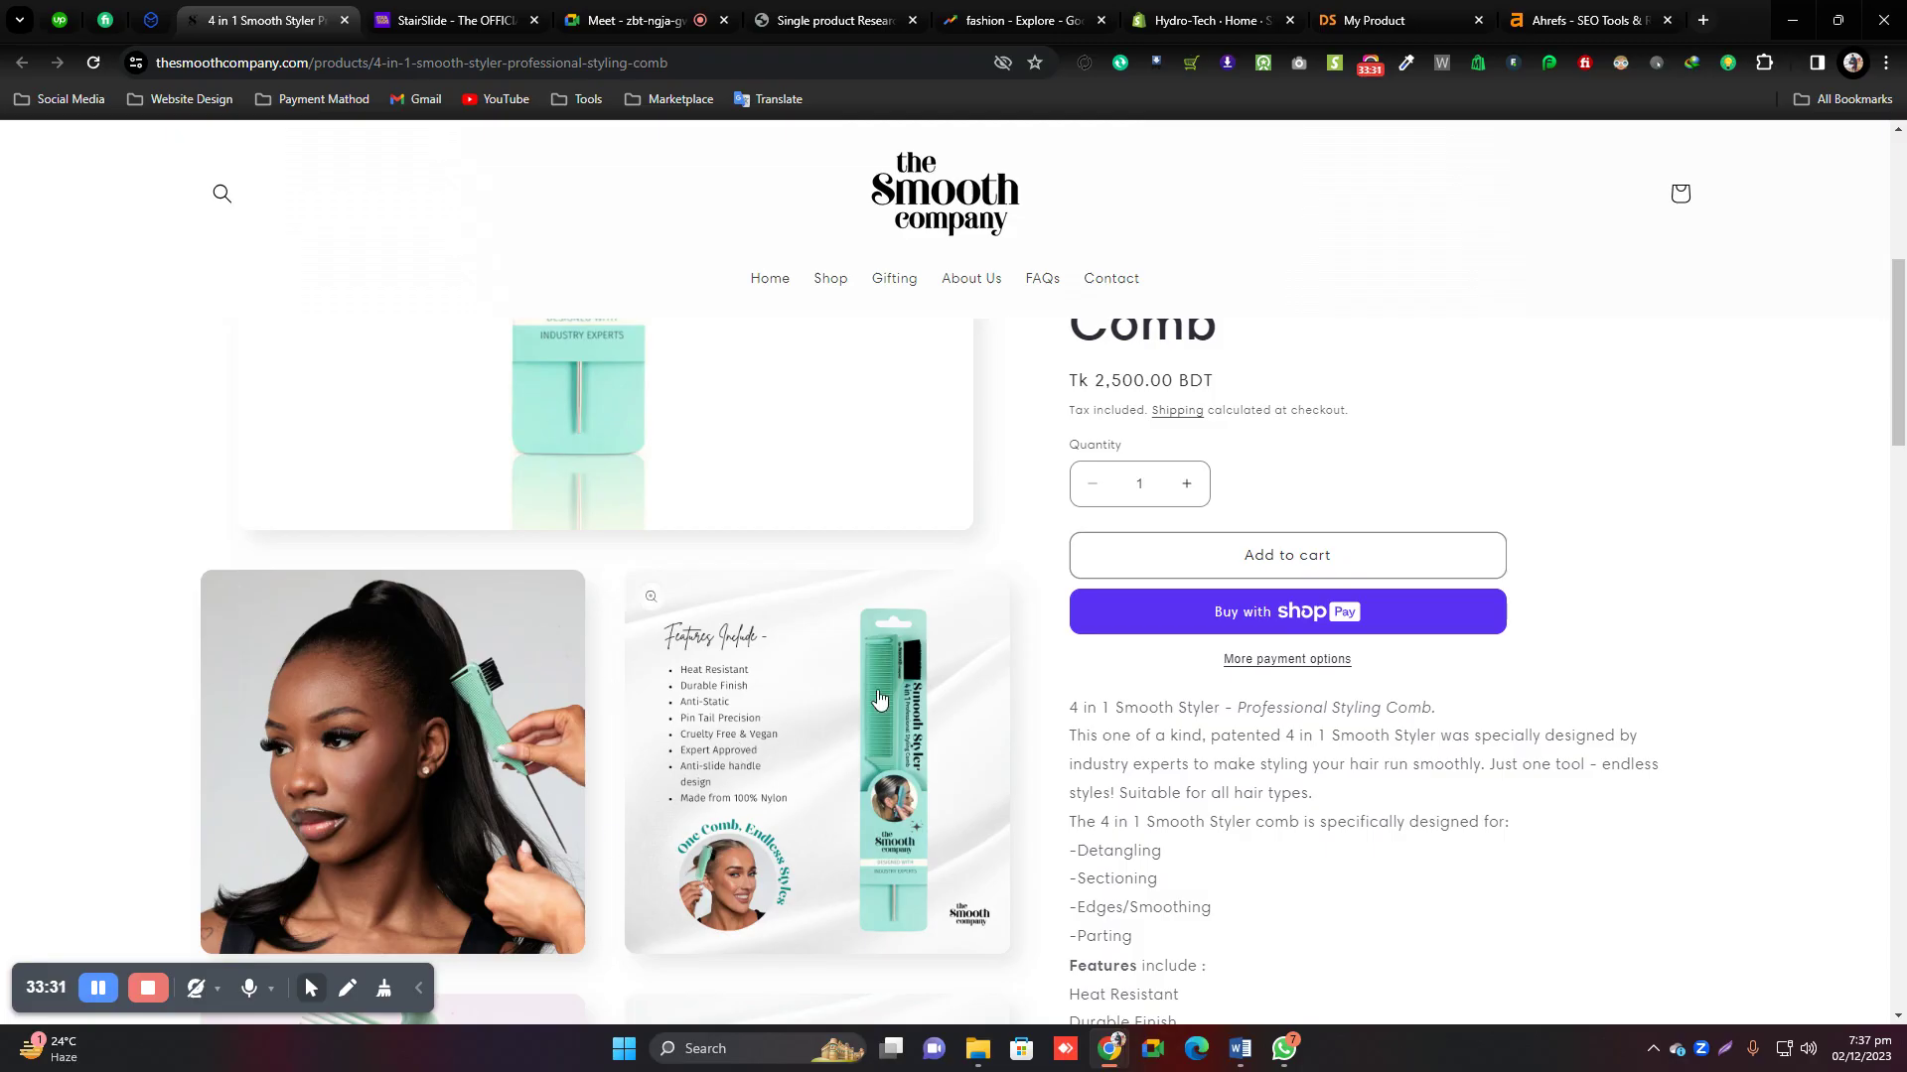
scroll(884, 700, up, 2)
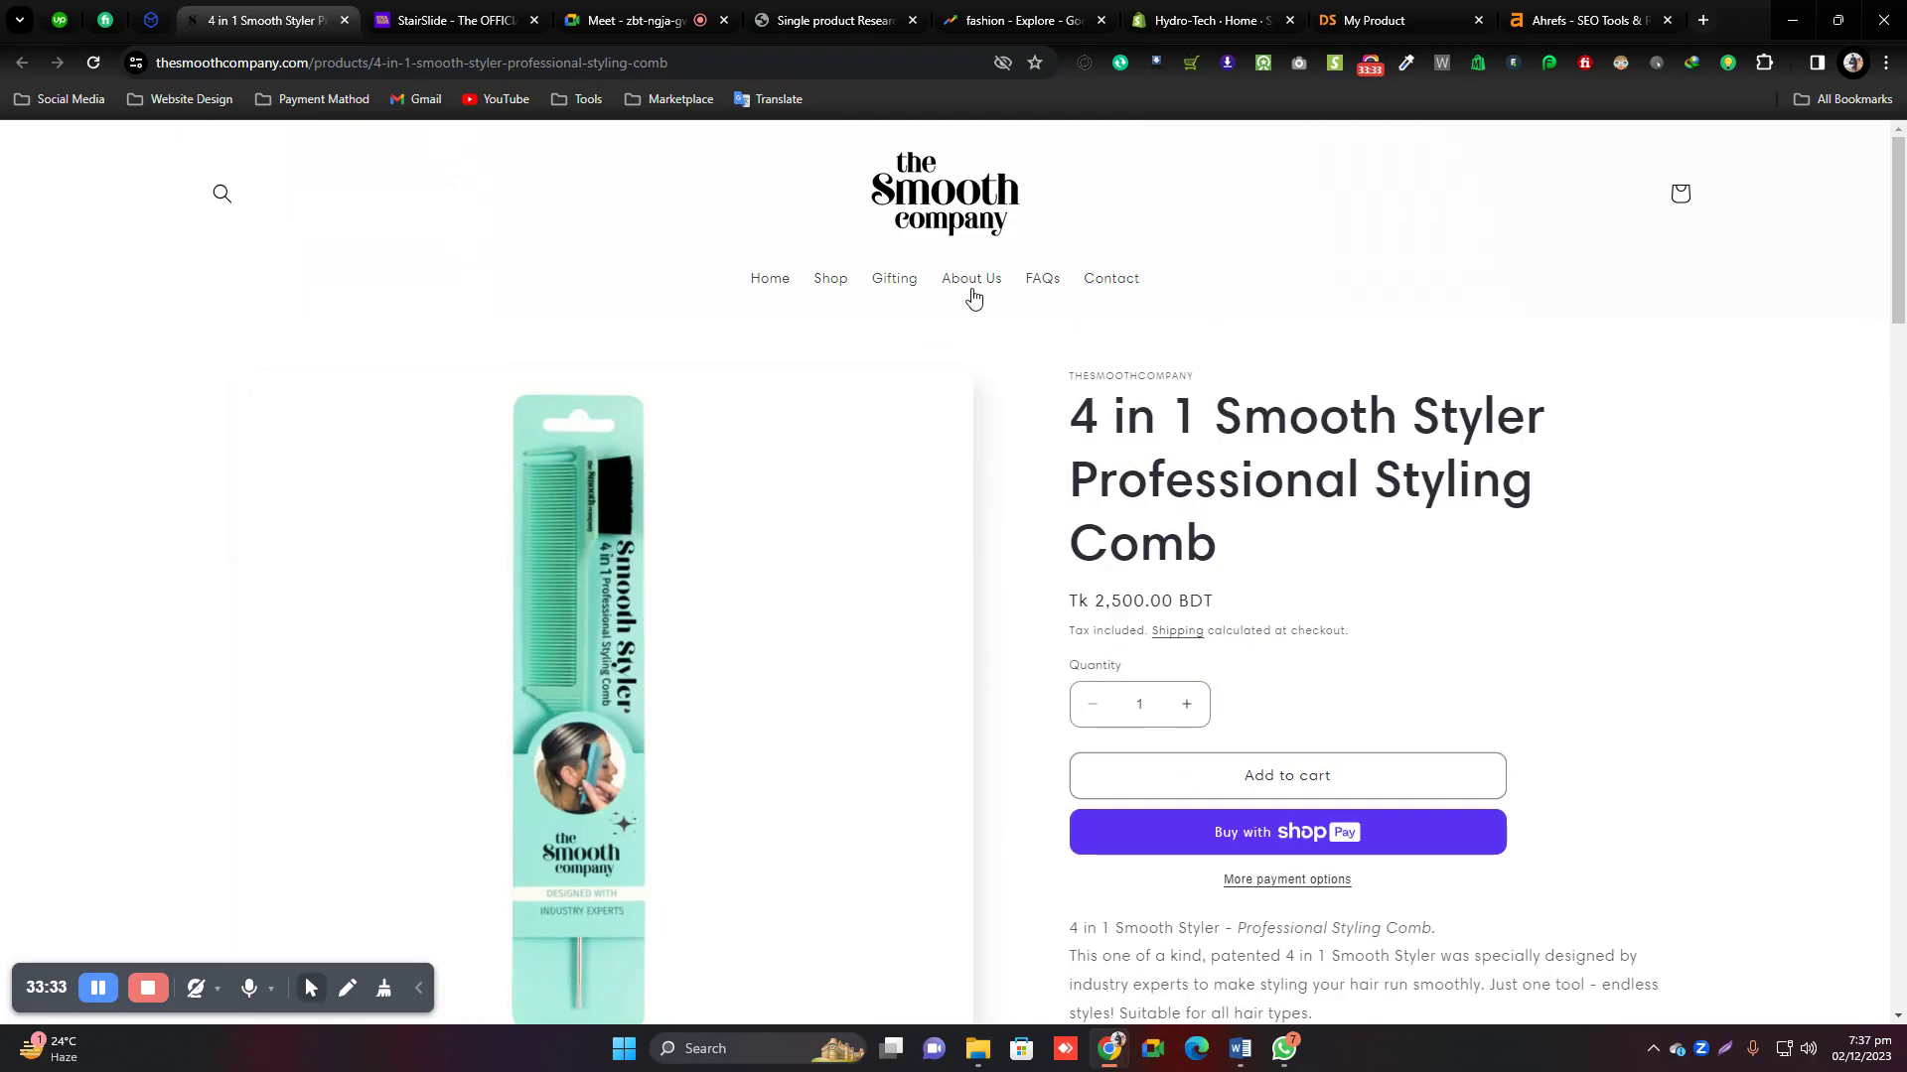
Open The Smooth Company homepage and look through its product sections, customer reviews and More information questions.
click(961, 197)
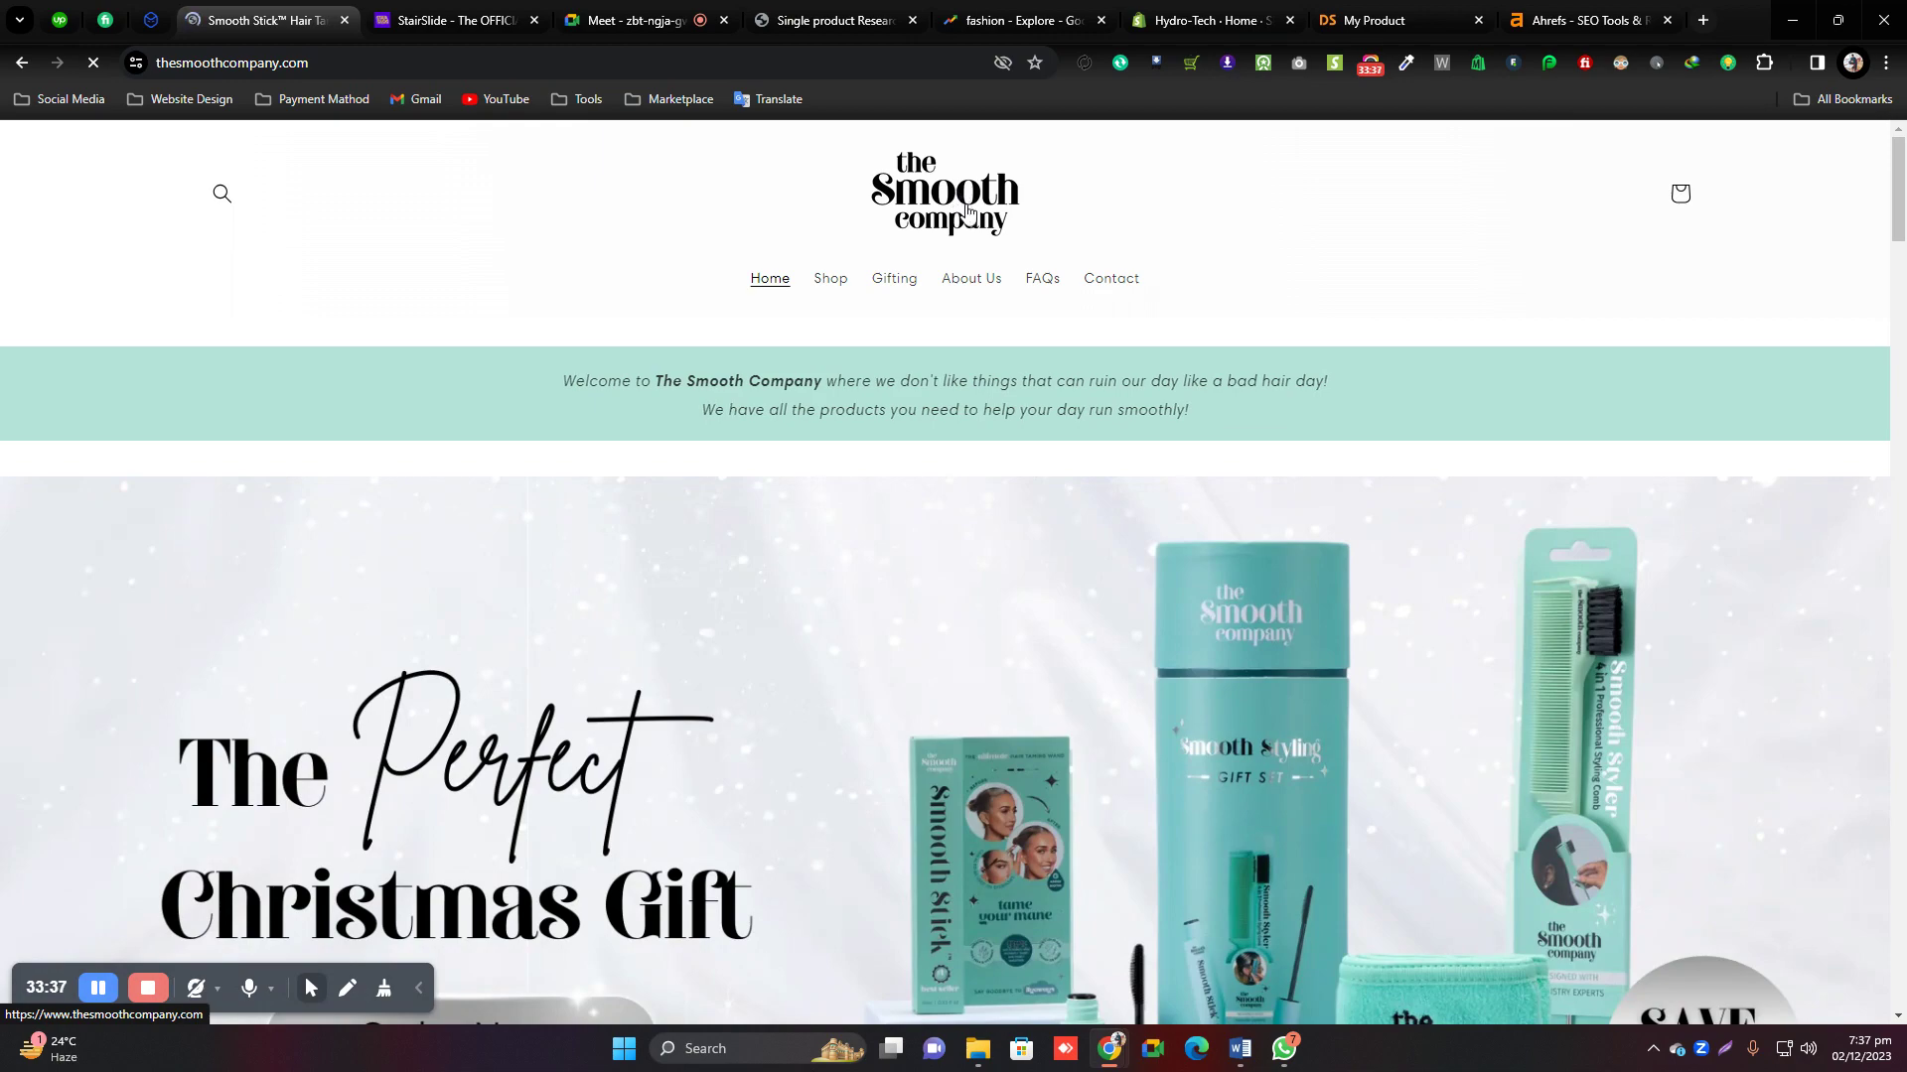
scroll(1116, 402, down, 15)
scroll(1116, 397, down, 20)
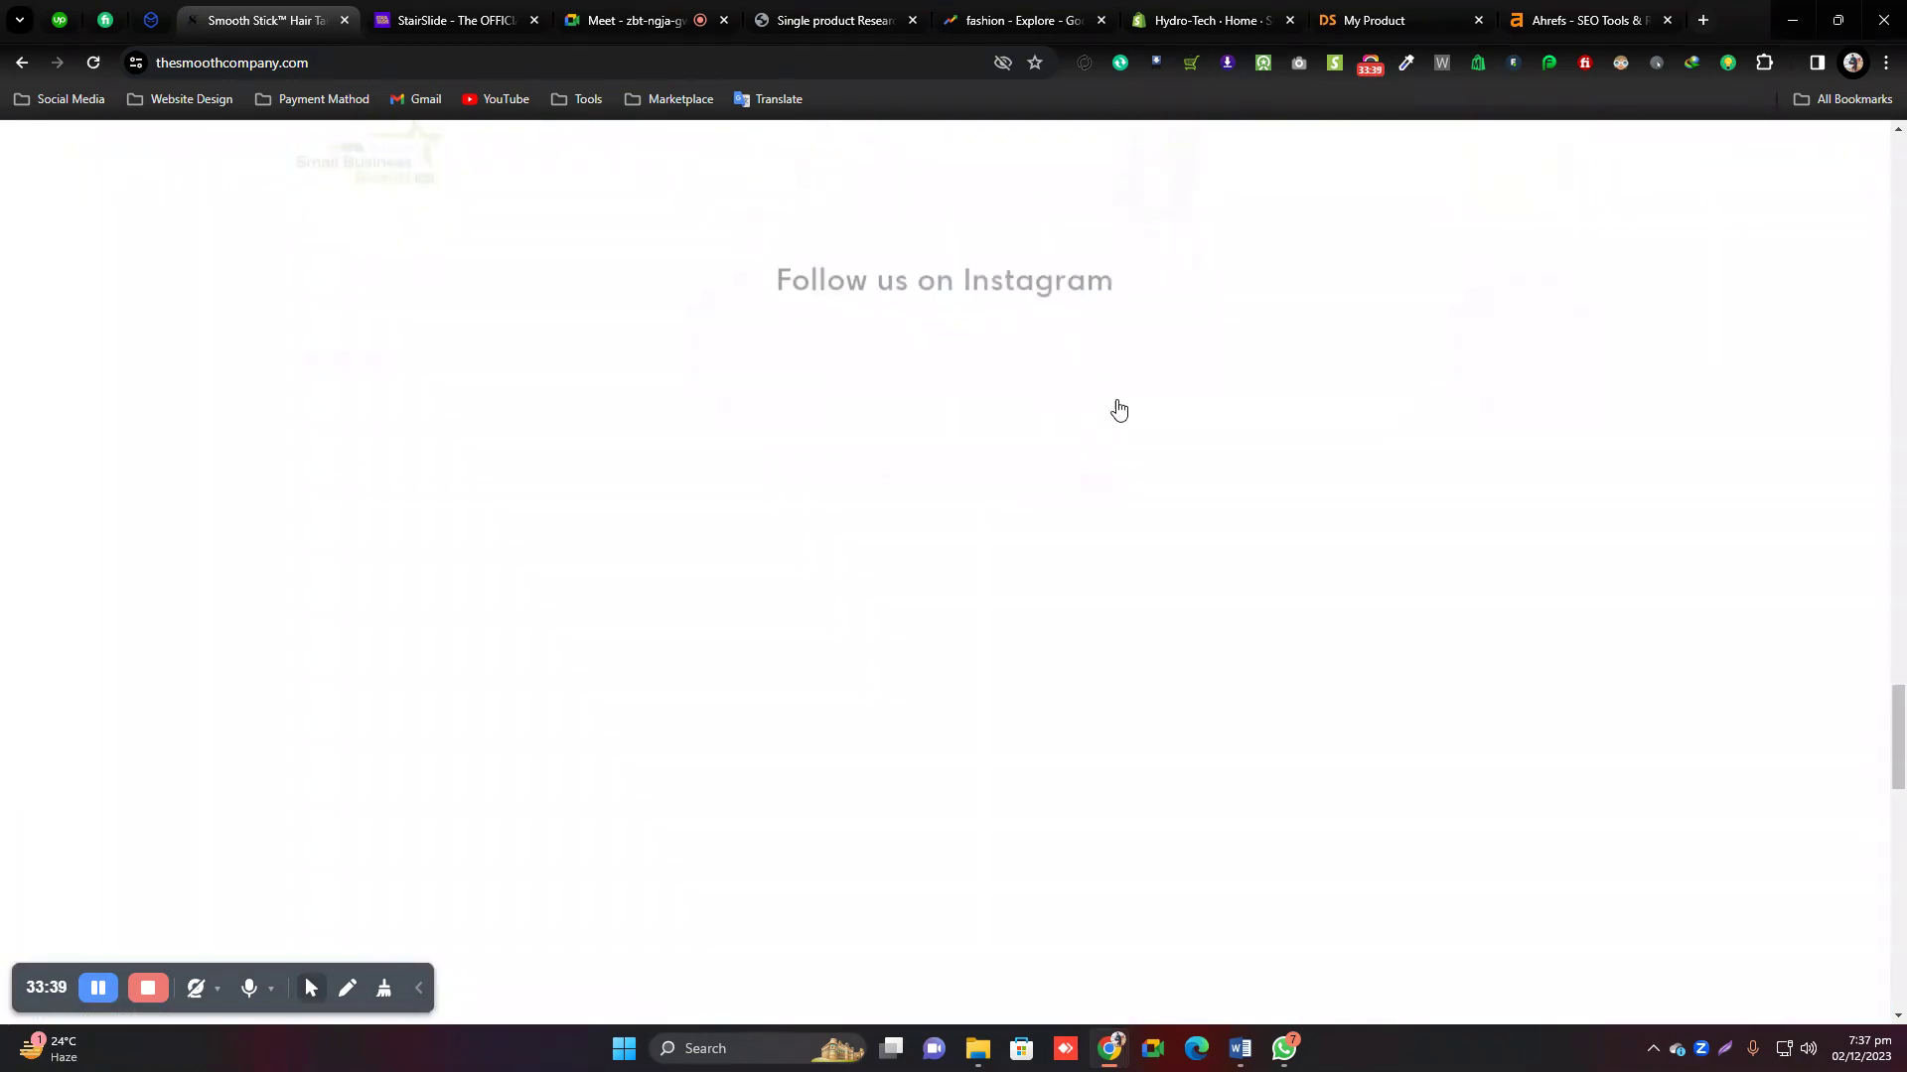
scroll(1125, 402, up, 10)
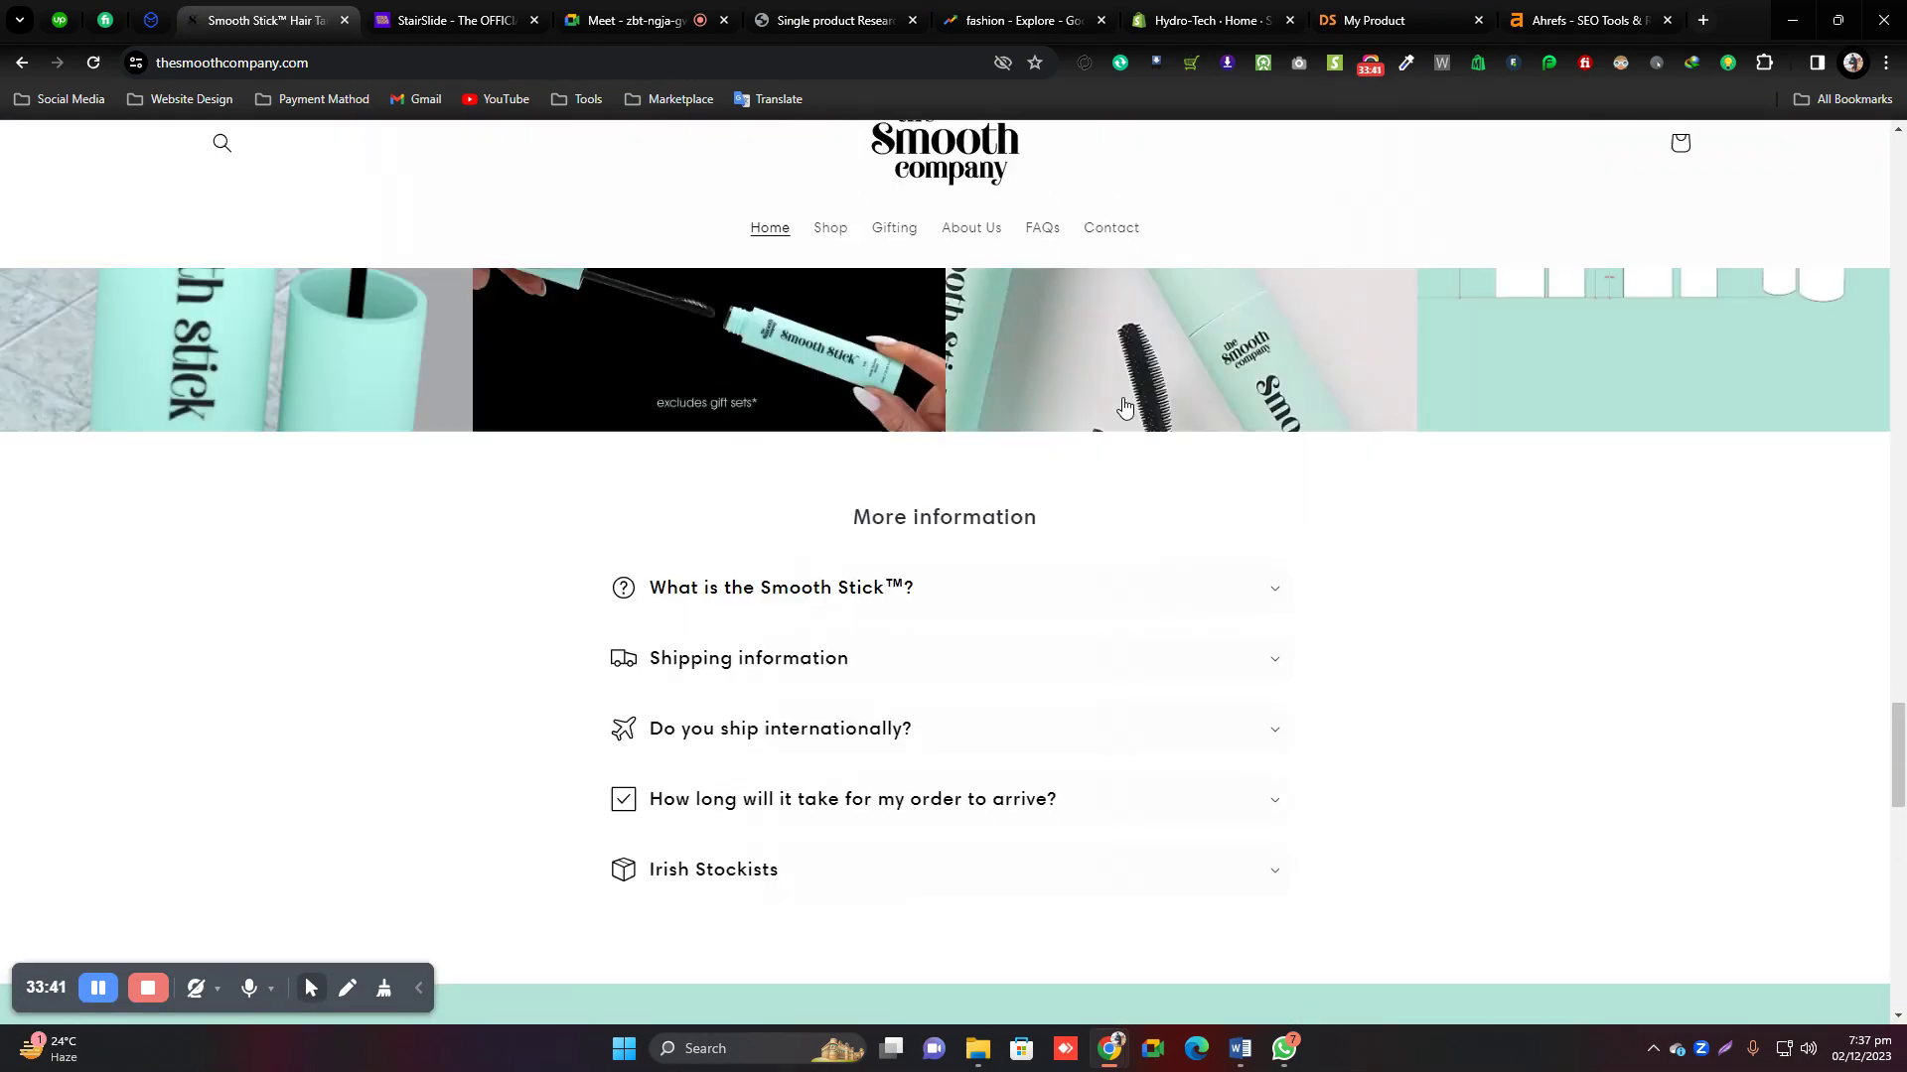
scroll(1126, 407, up, 10)
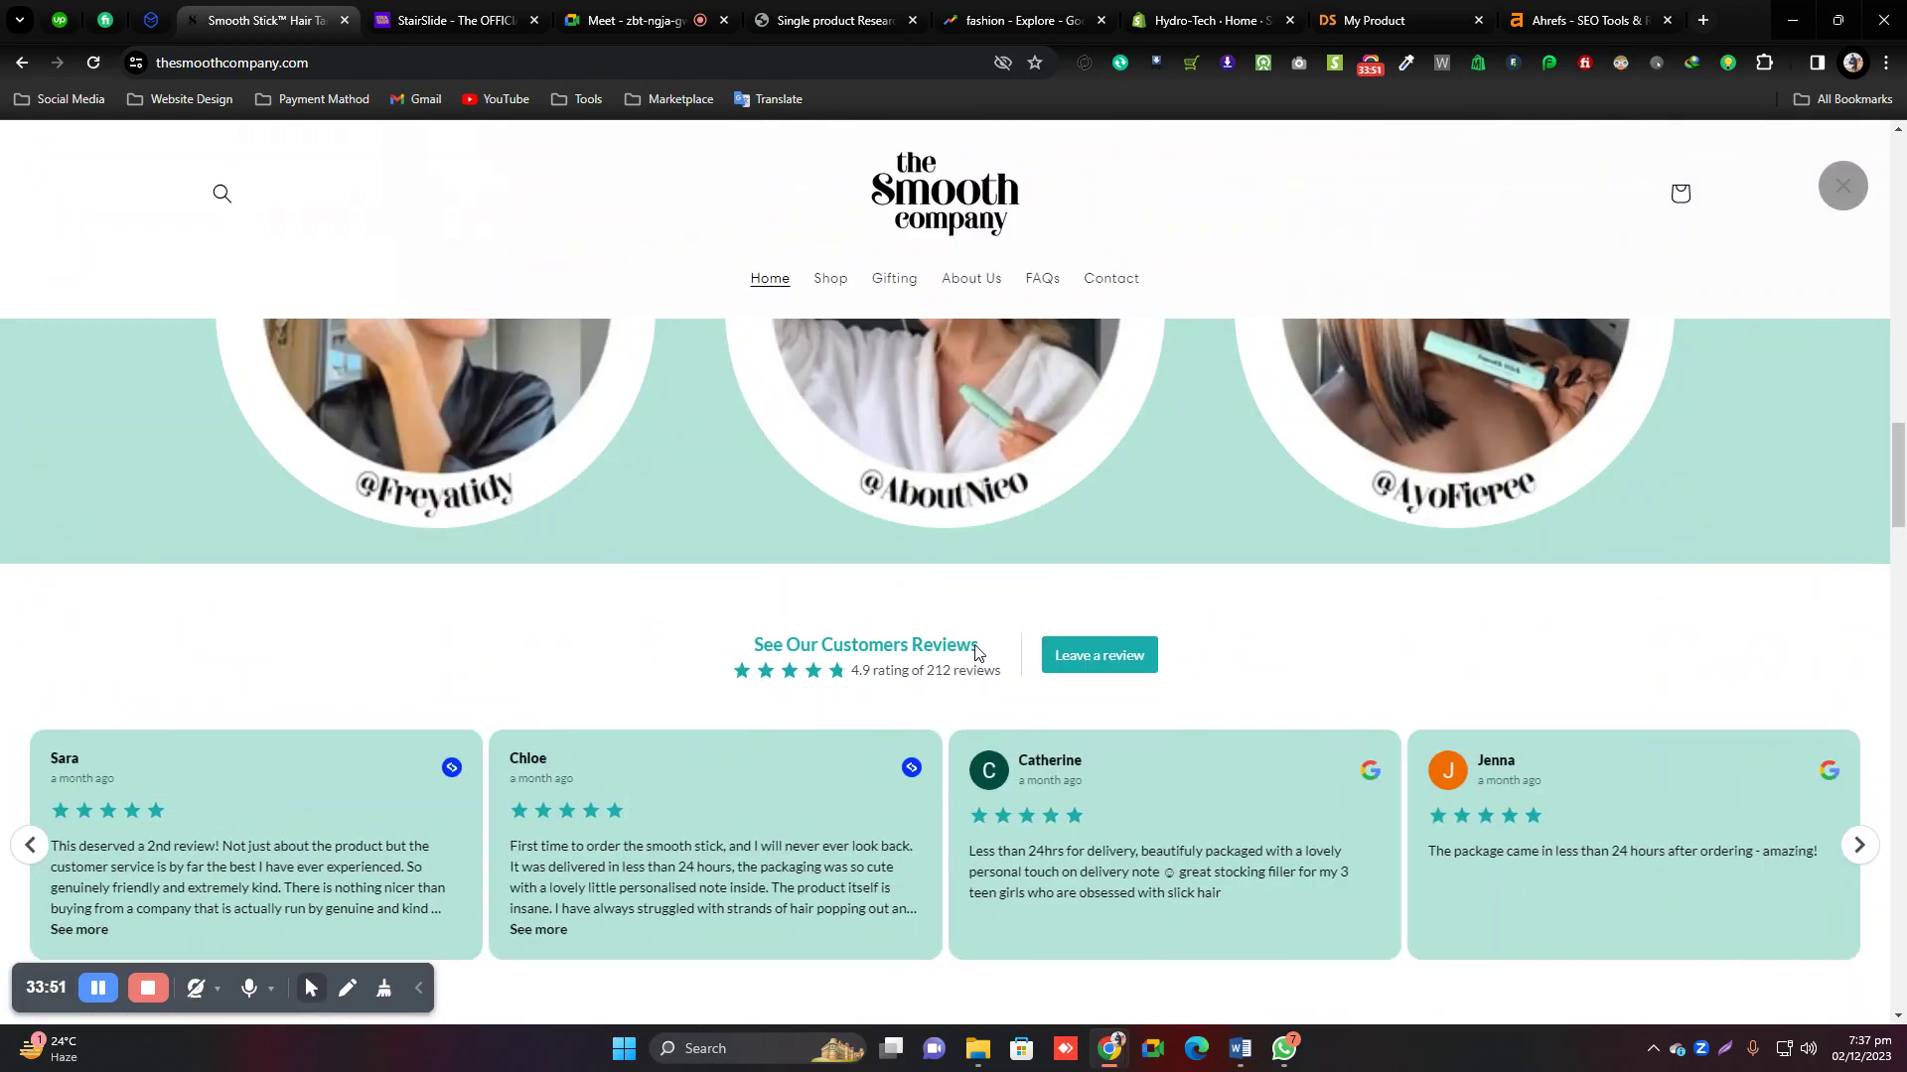
scroll(922, 757, up, 20)
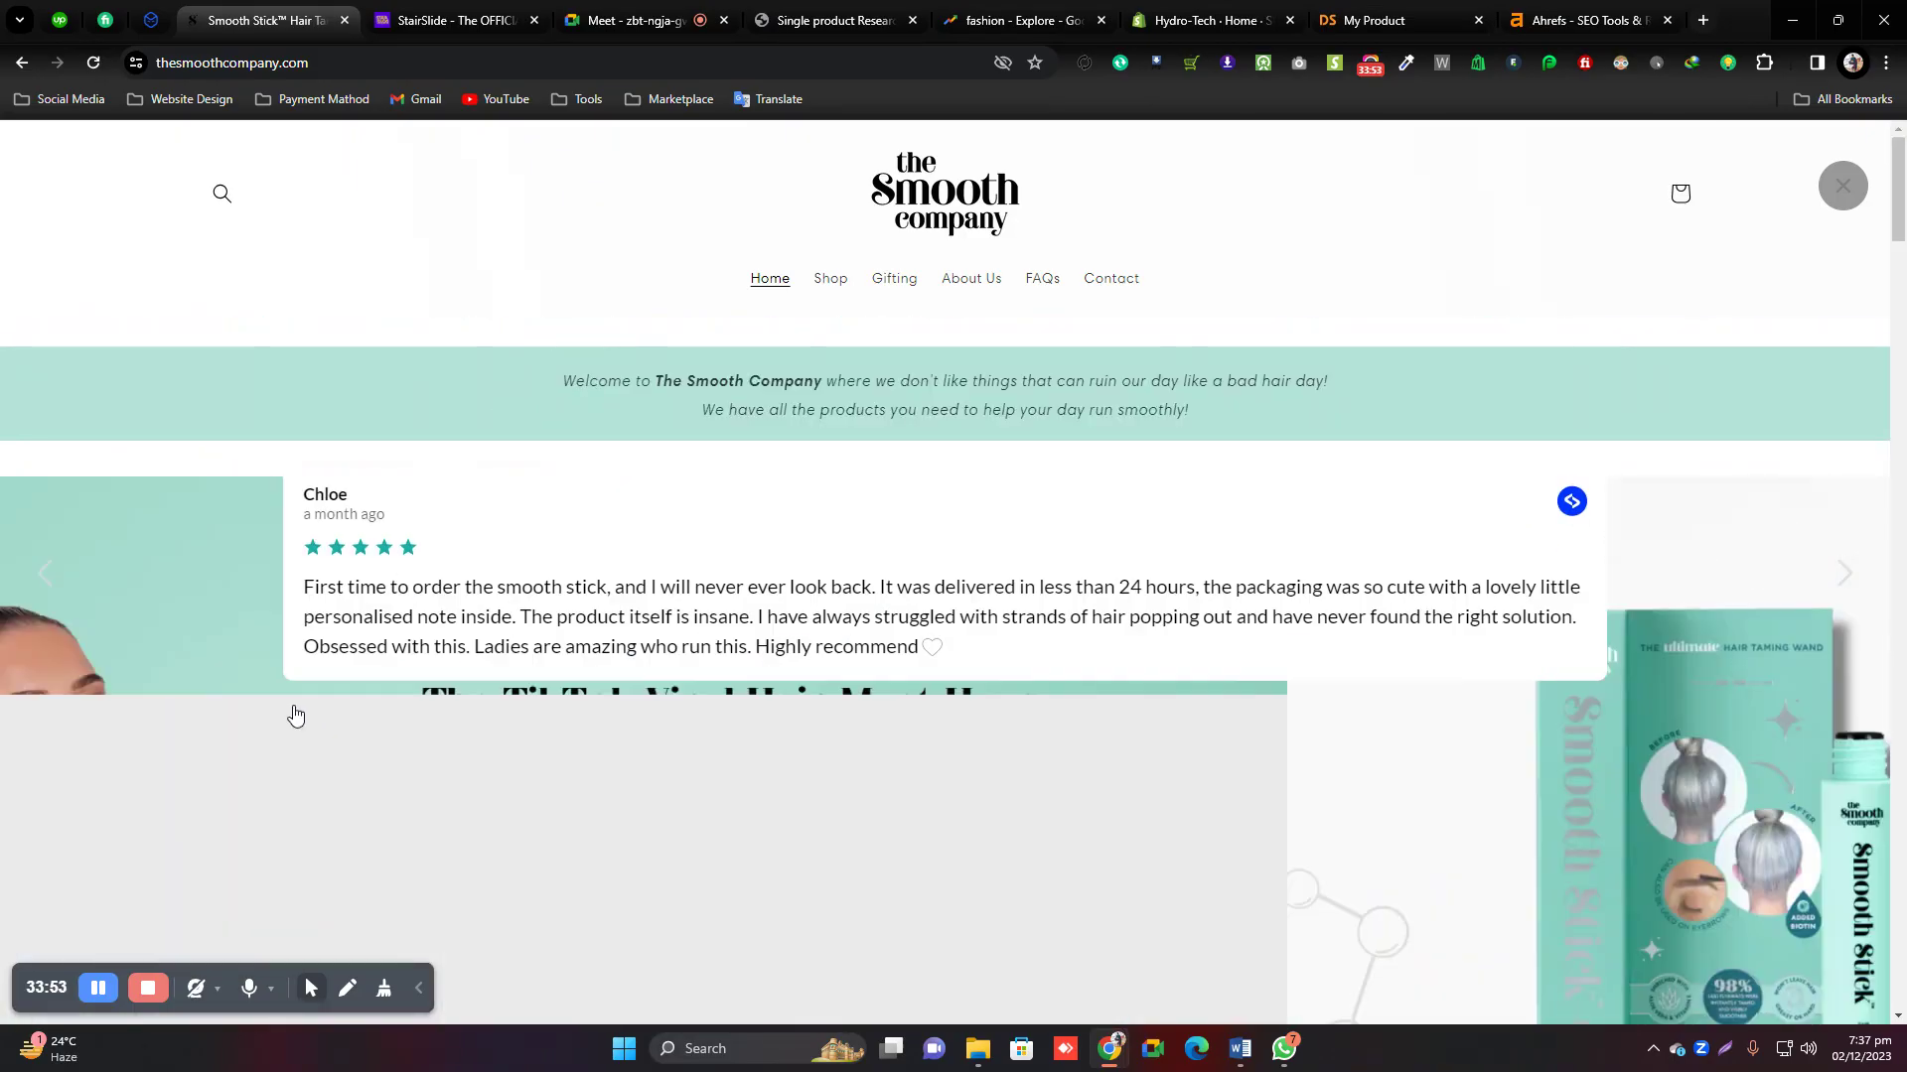
click(1309, 202)
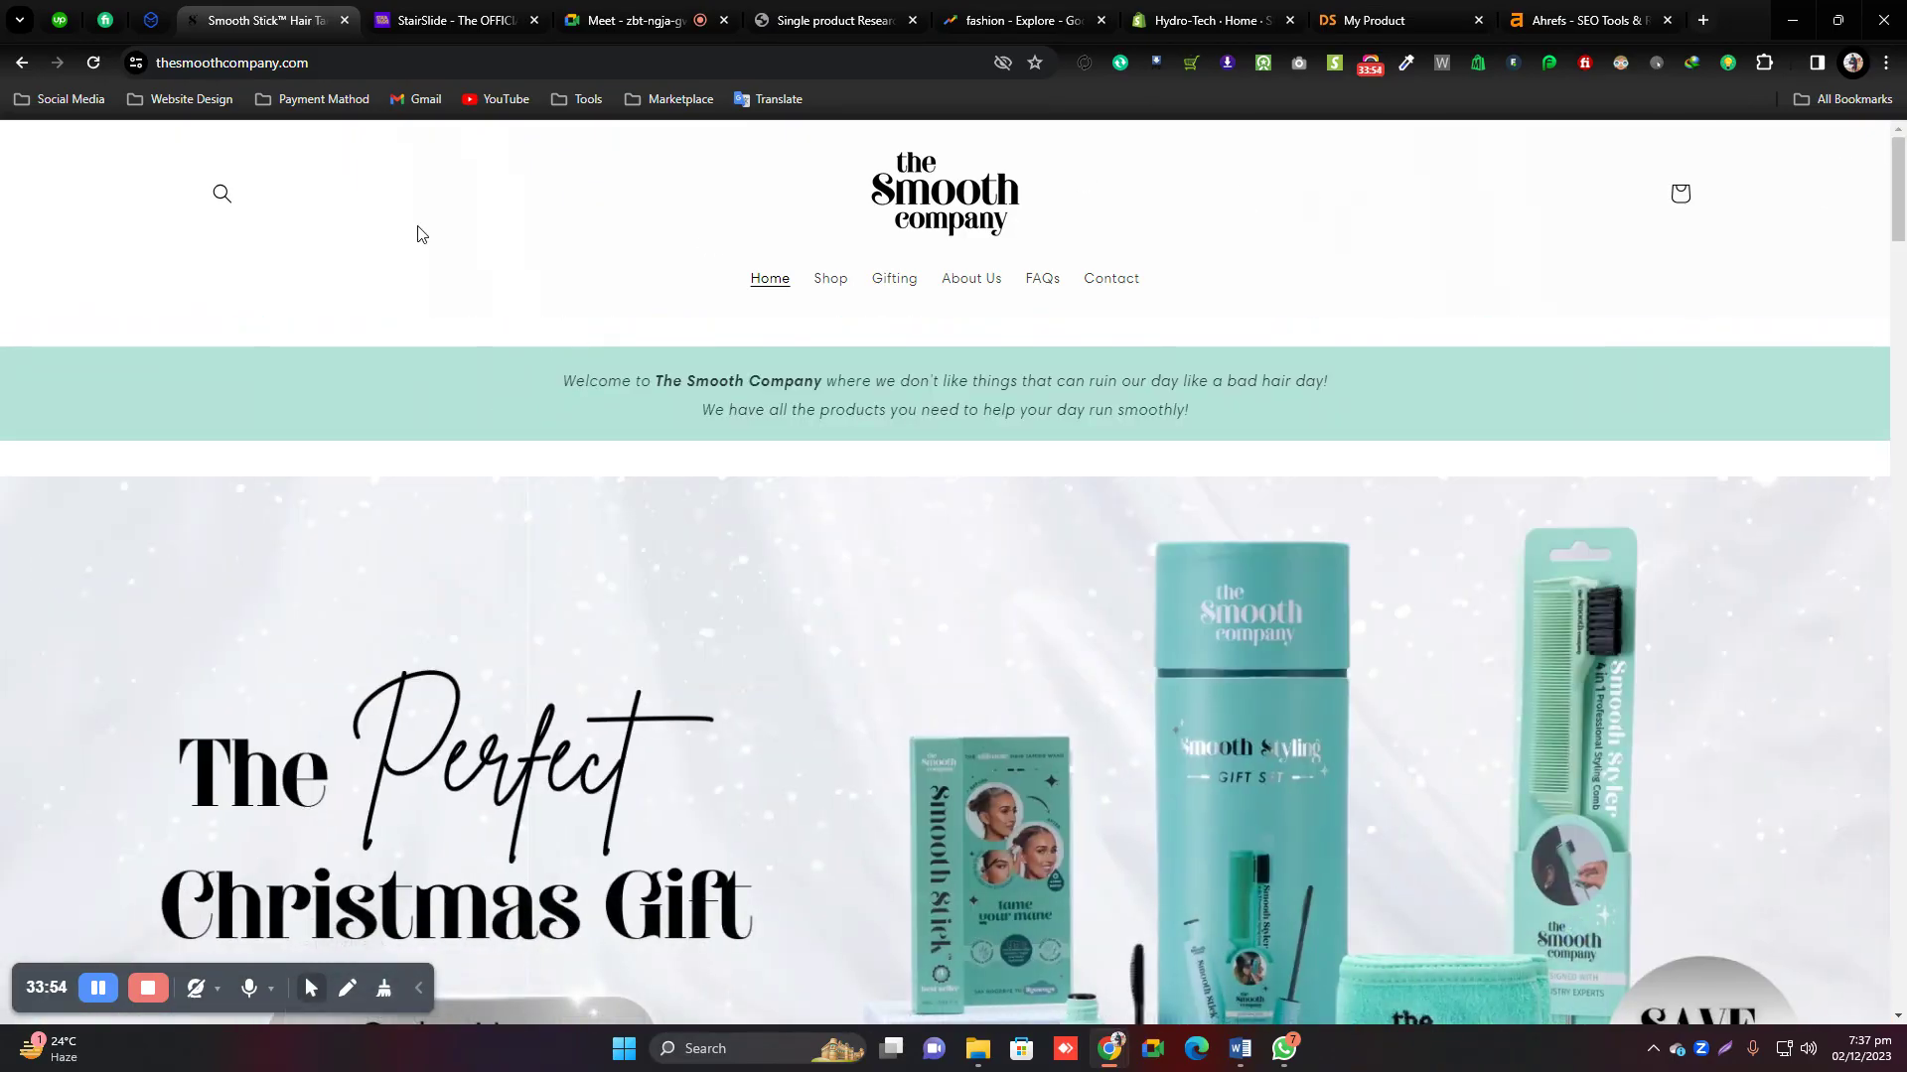
Open the LumaLuxPro 4-in-1 Anti-Aging Skincare Wand store from the Product Database and close The Smooth Company store.
click(150, 20)
scroll(843, 586, up, 5)
scroll(681, 600, down, 8)
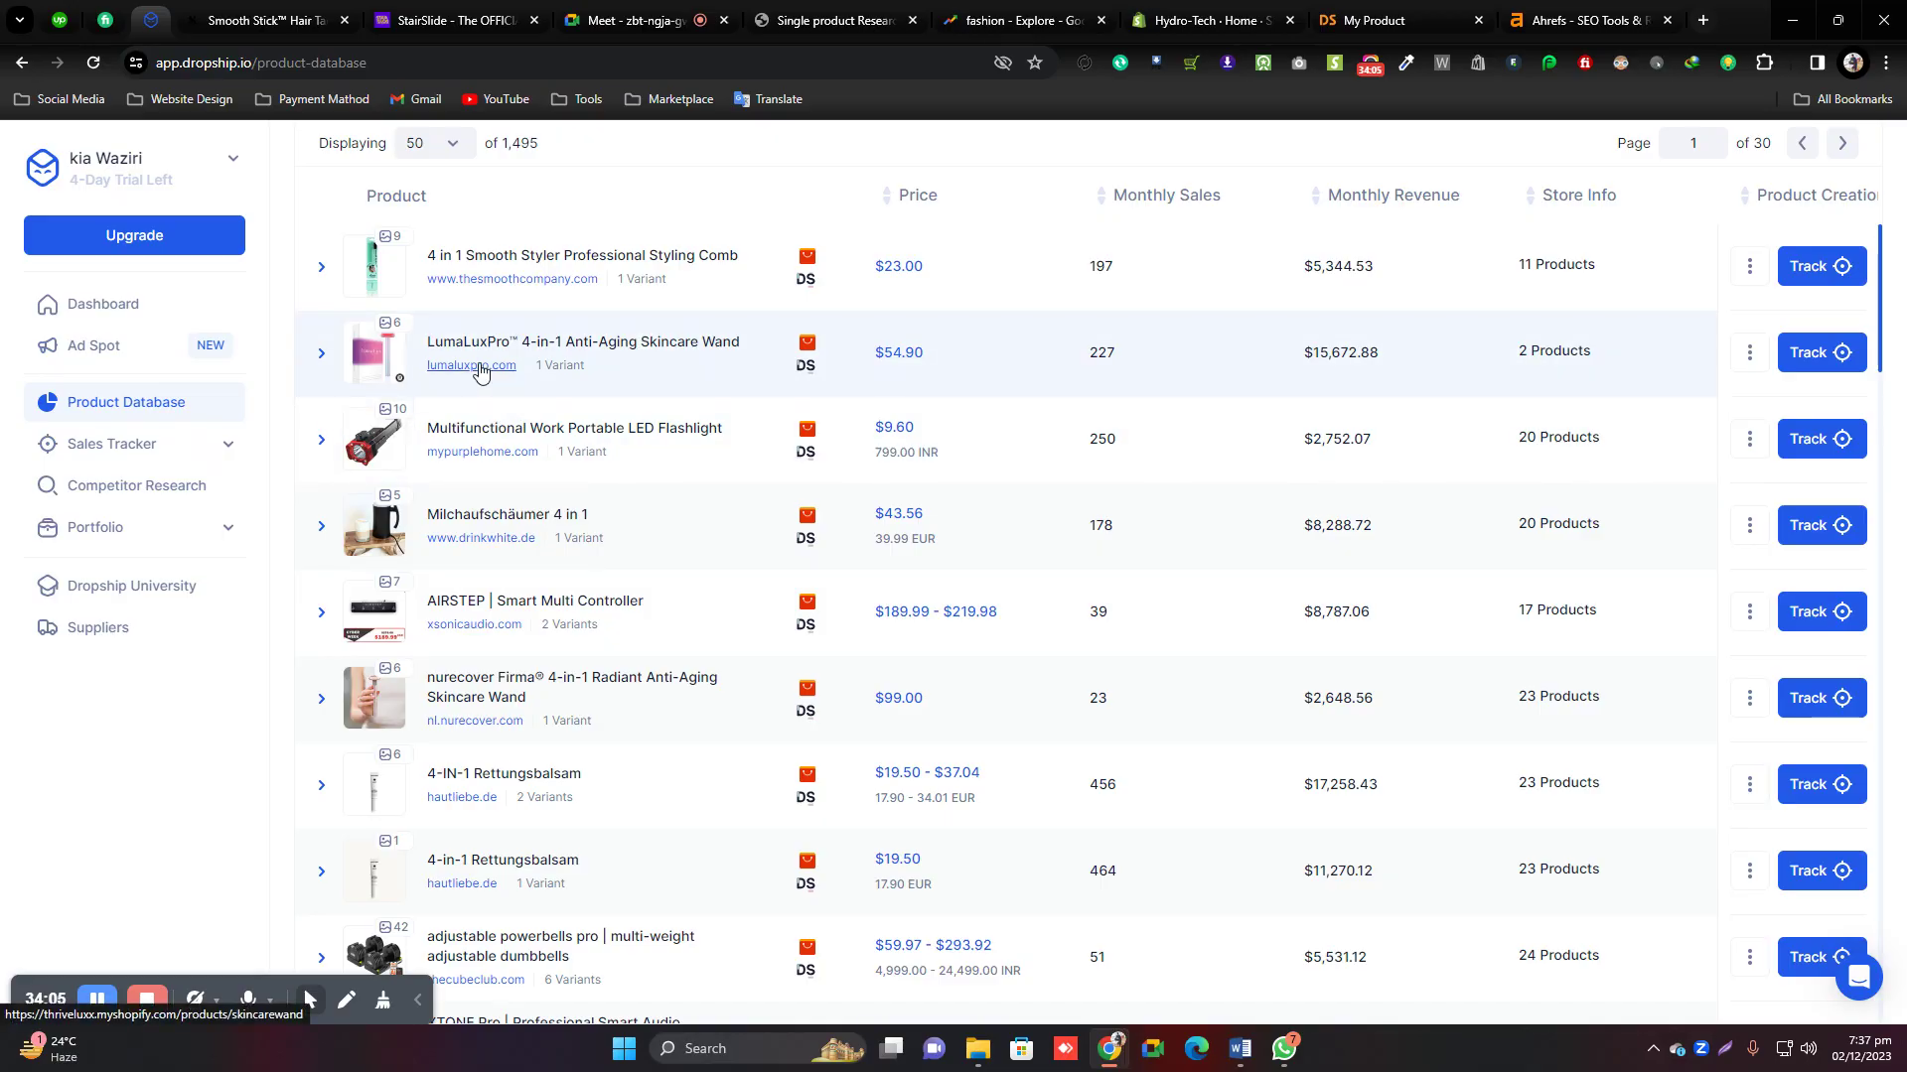
click(481, 370)
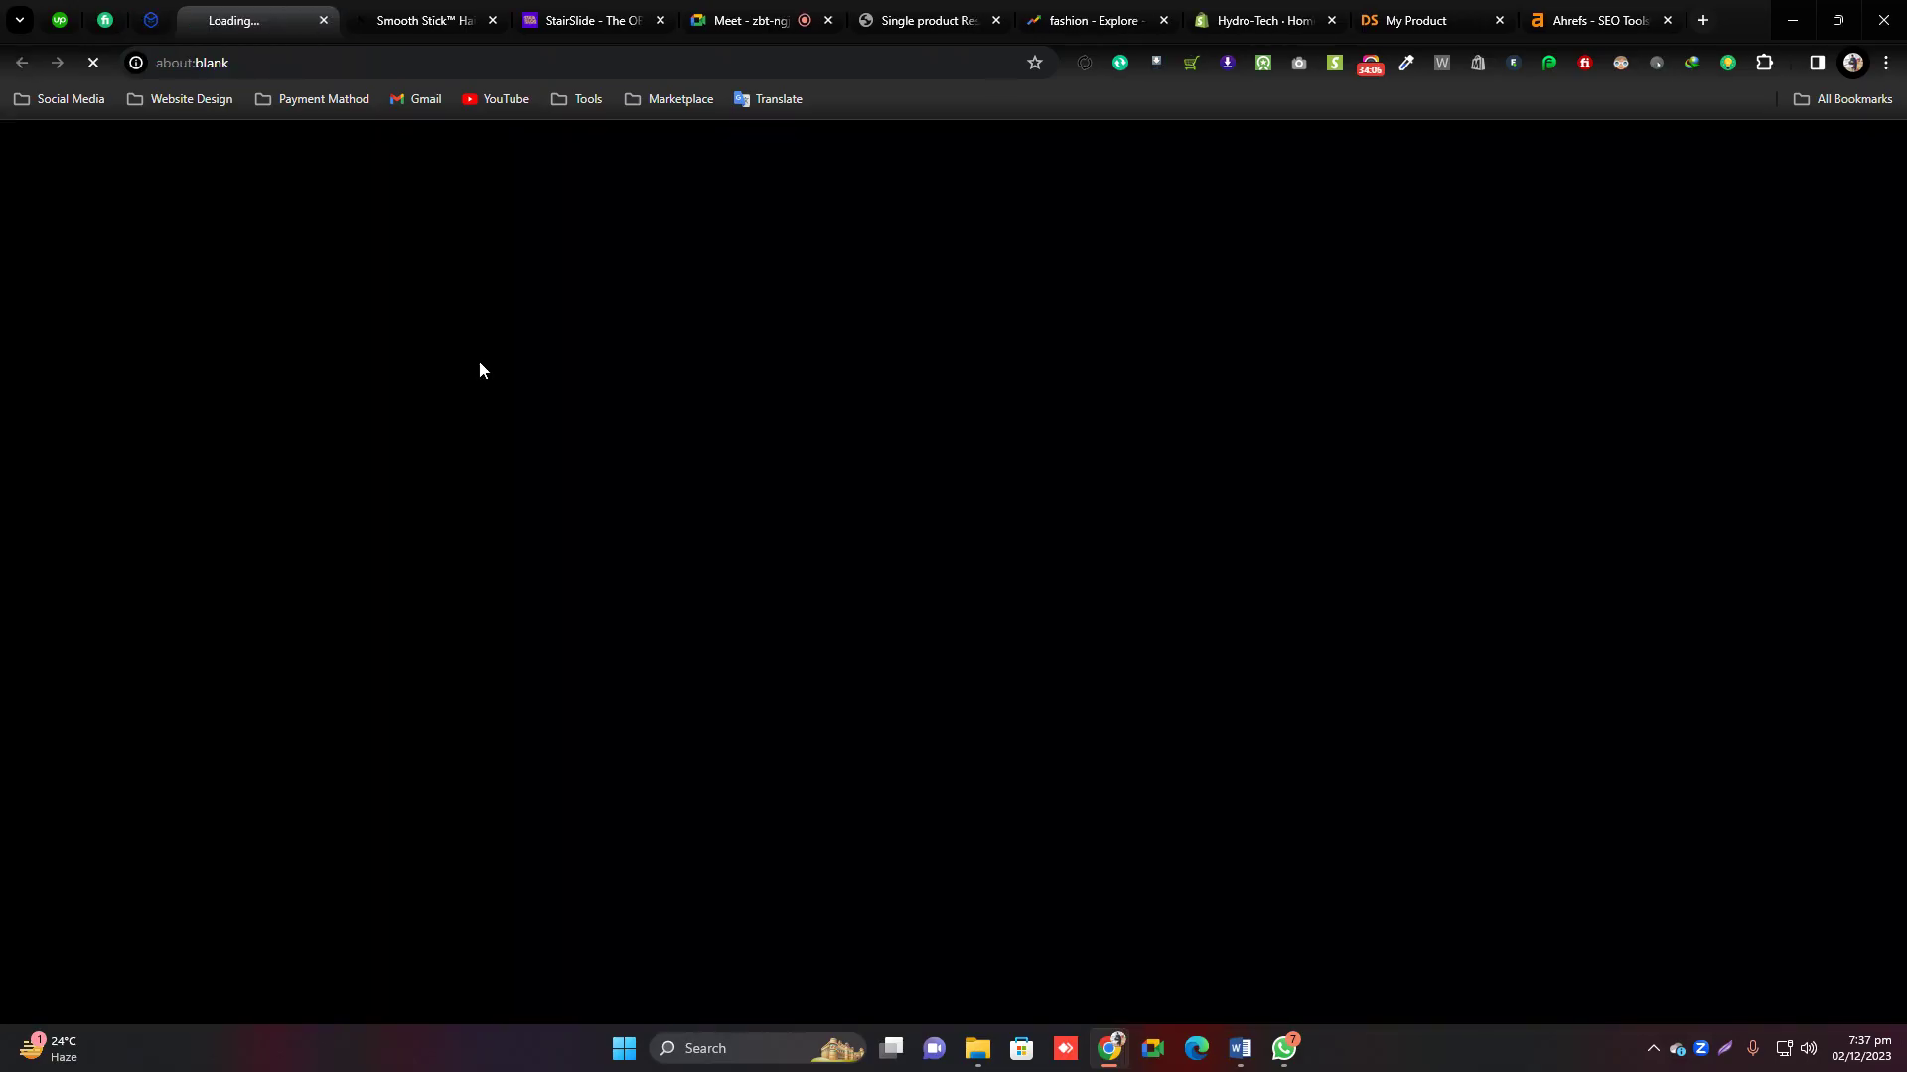
click(491, 20)
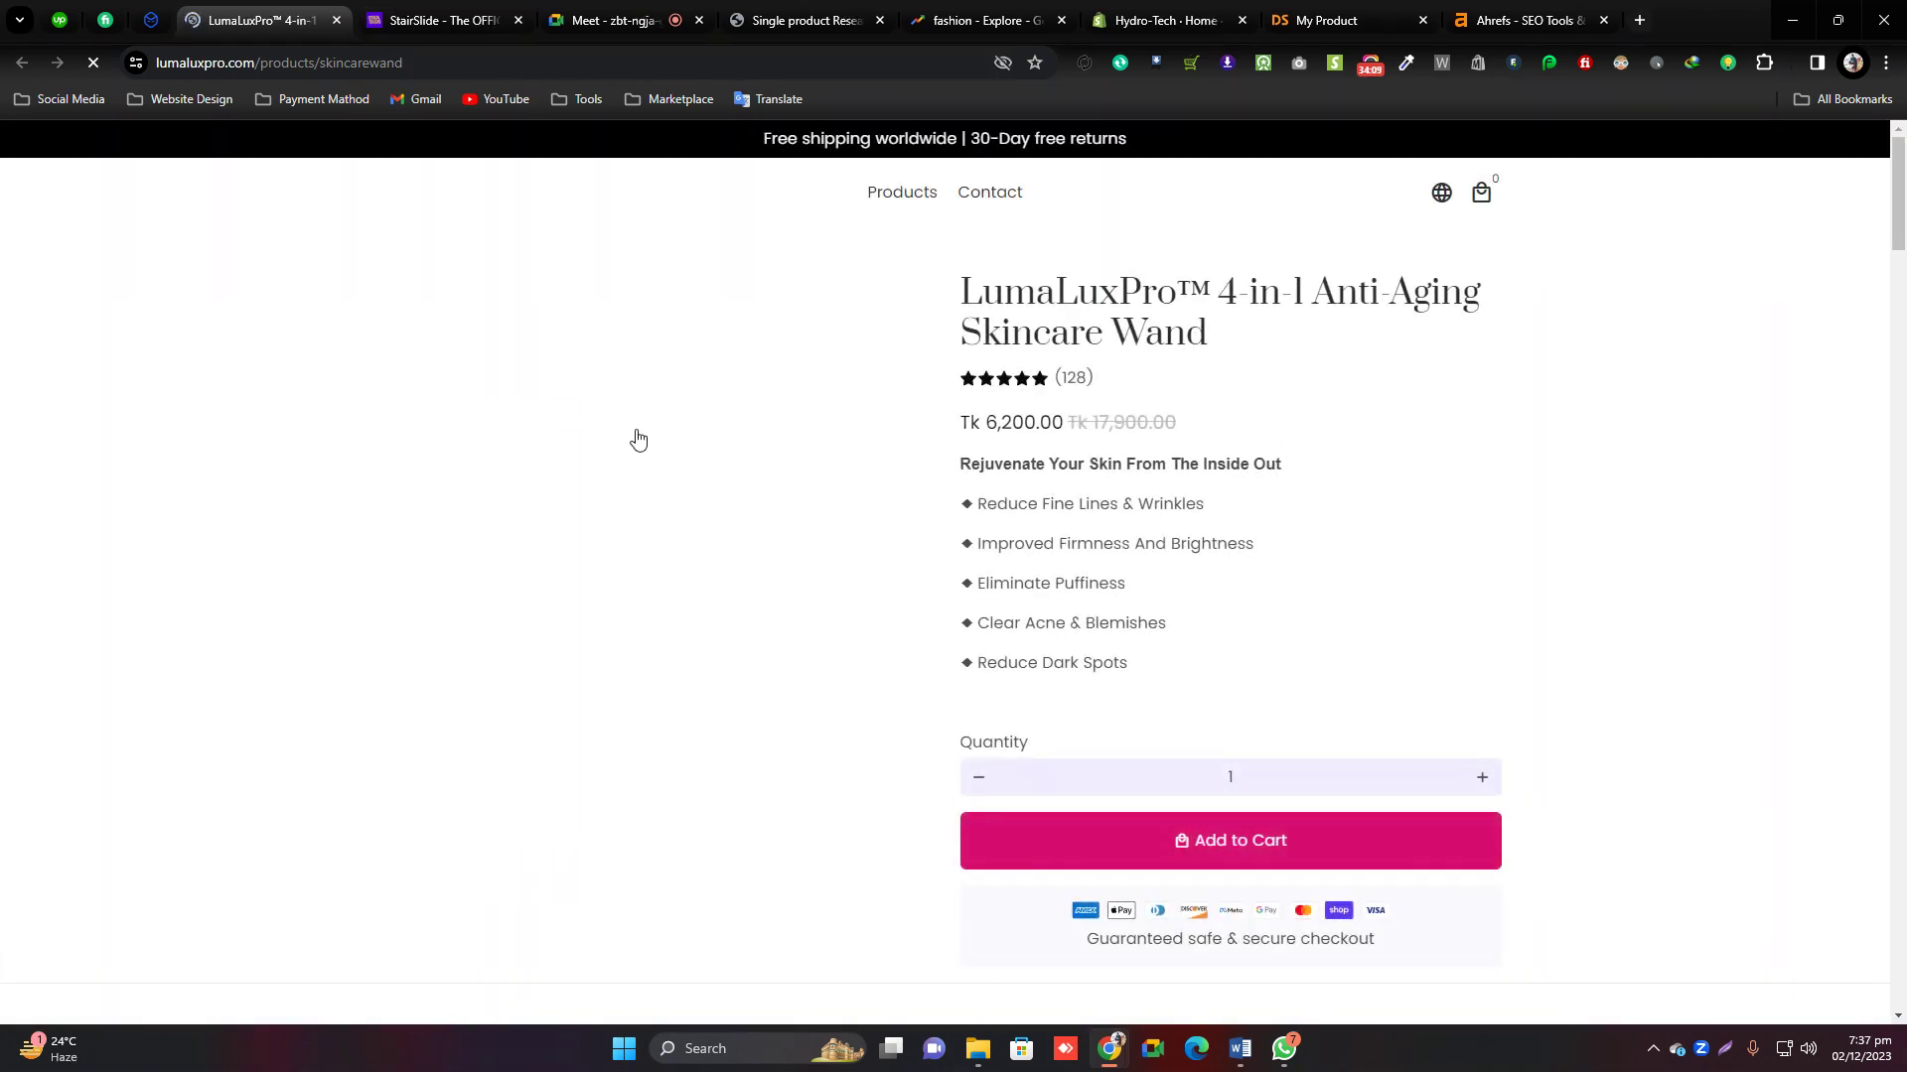
Look over the LumaLuxPro skincare wand's product page, from its offer down to the How To Use section.
scroll(1142, 616, down, 5)
scroll(936, 564, up, 6)
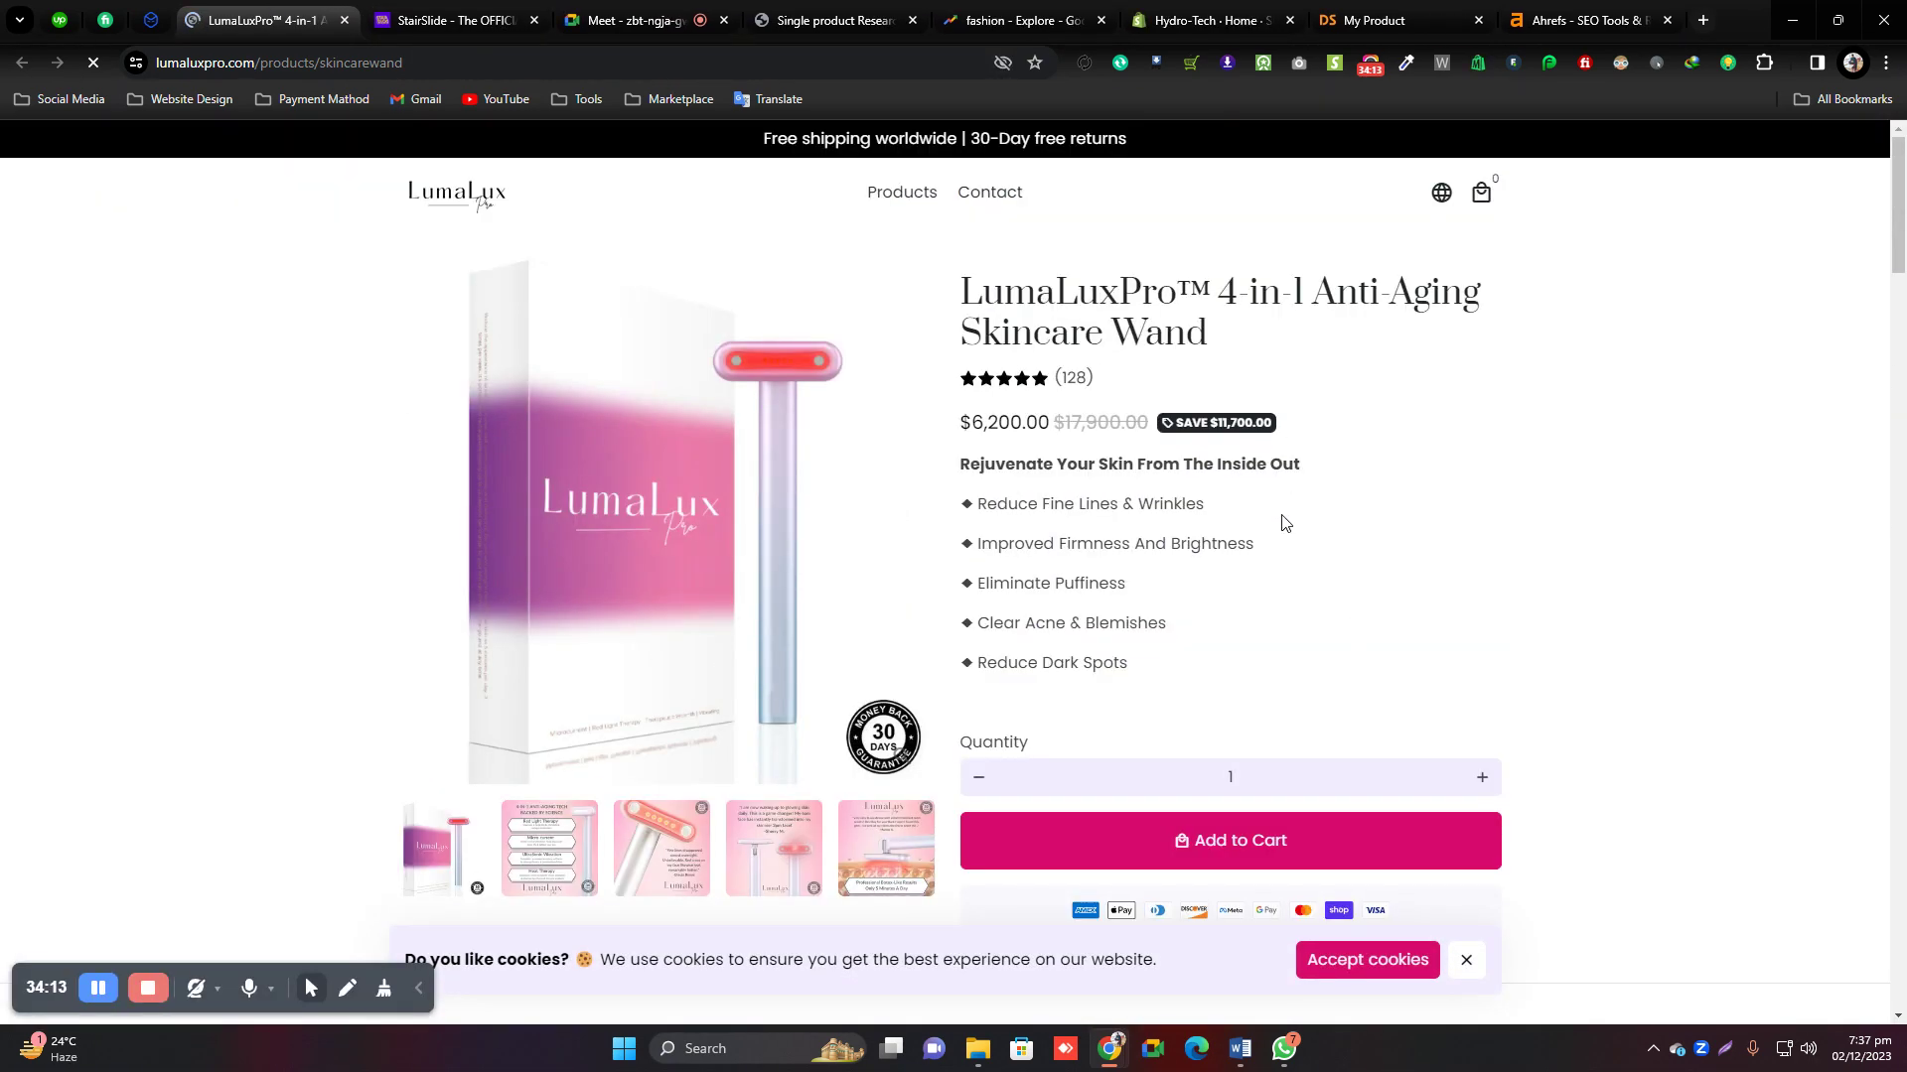
scroll(1283, 524, down, 15)
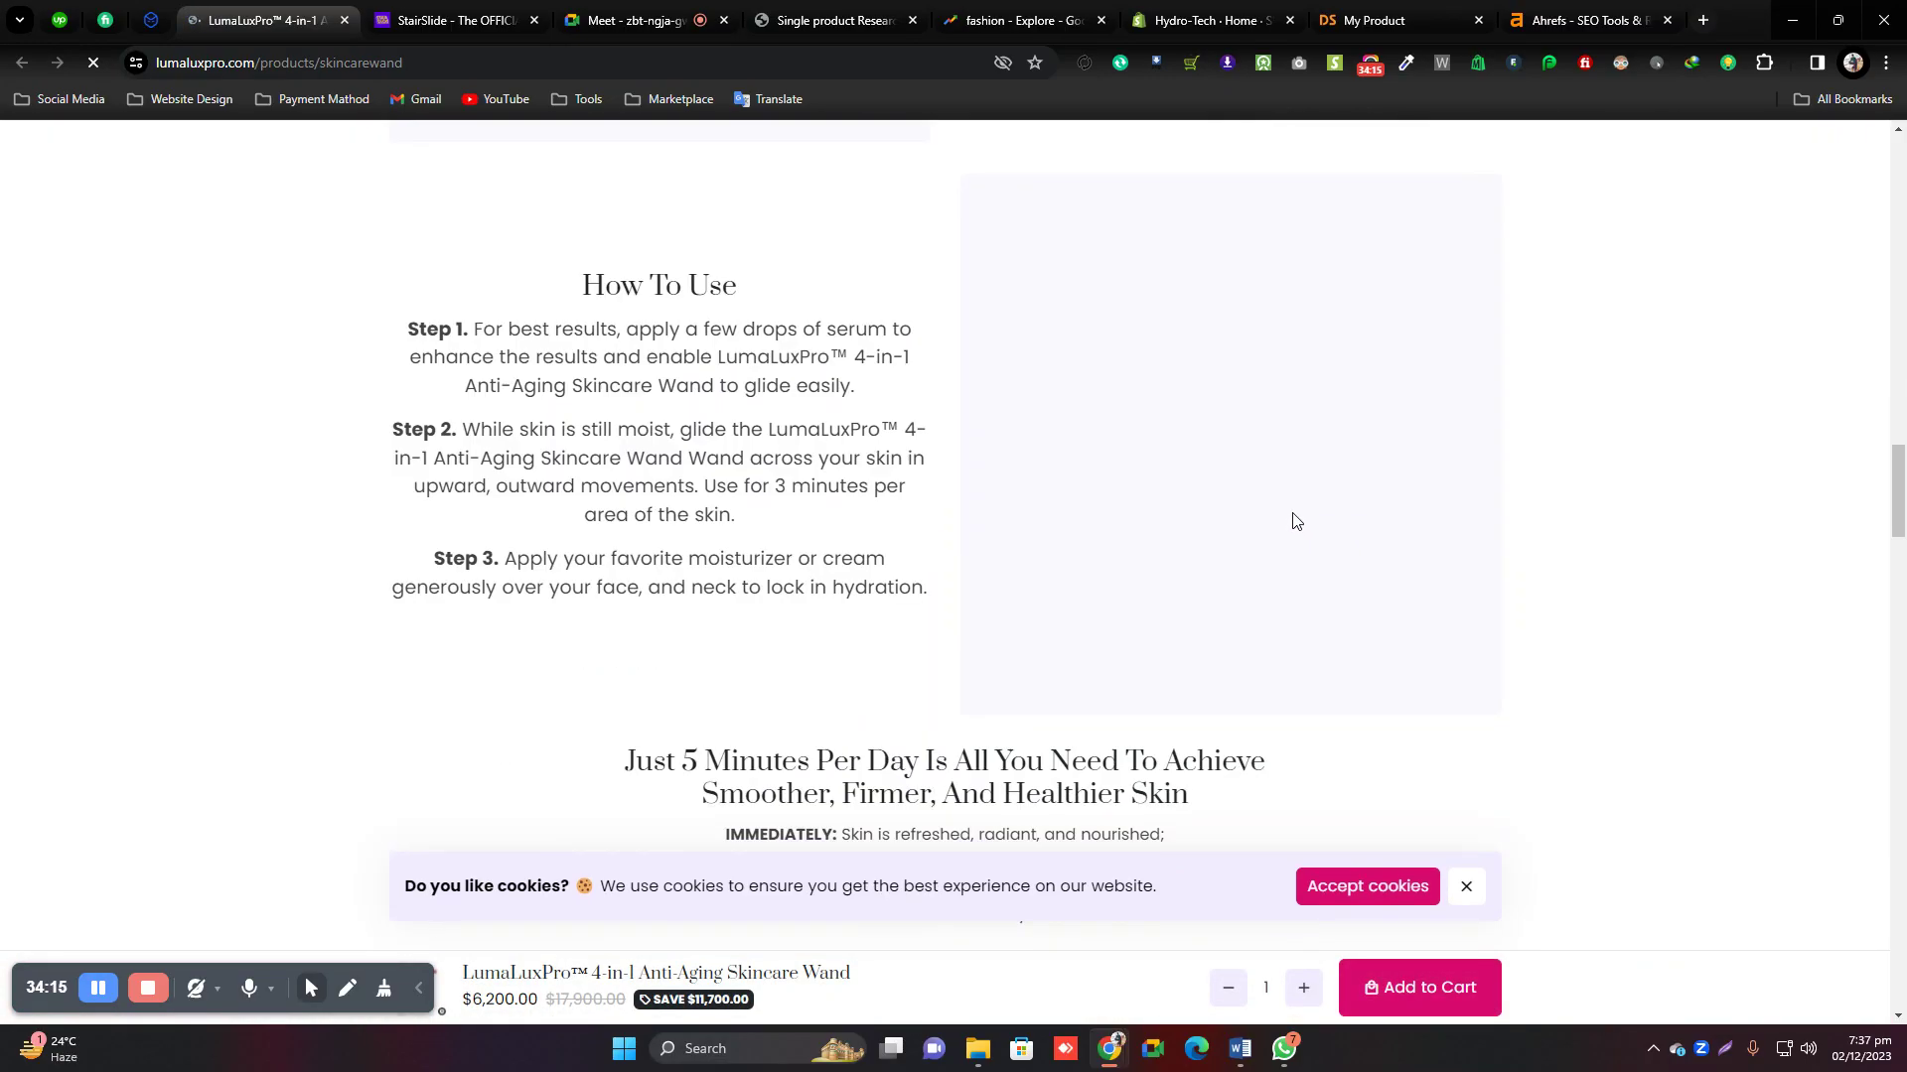
scroll(1295, 511, up, 15)
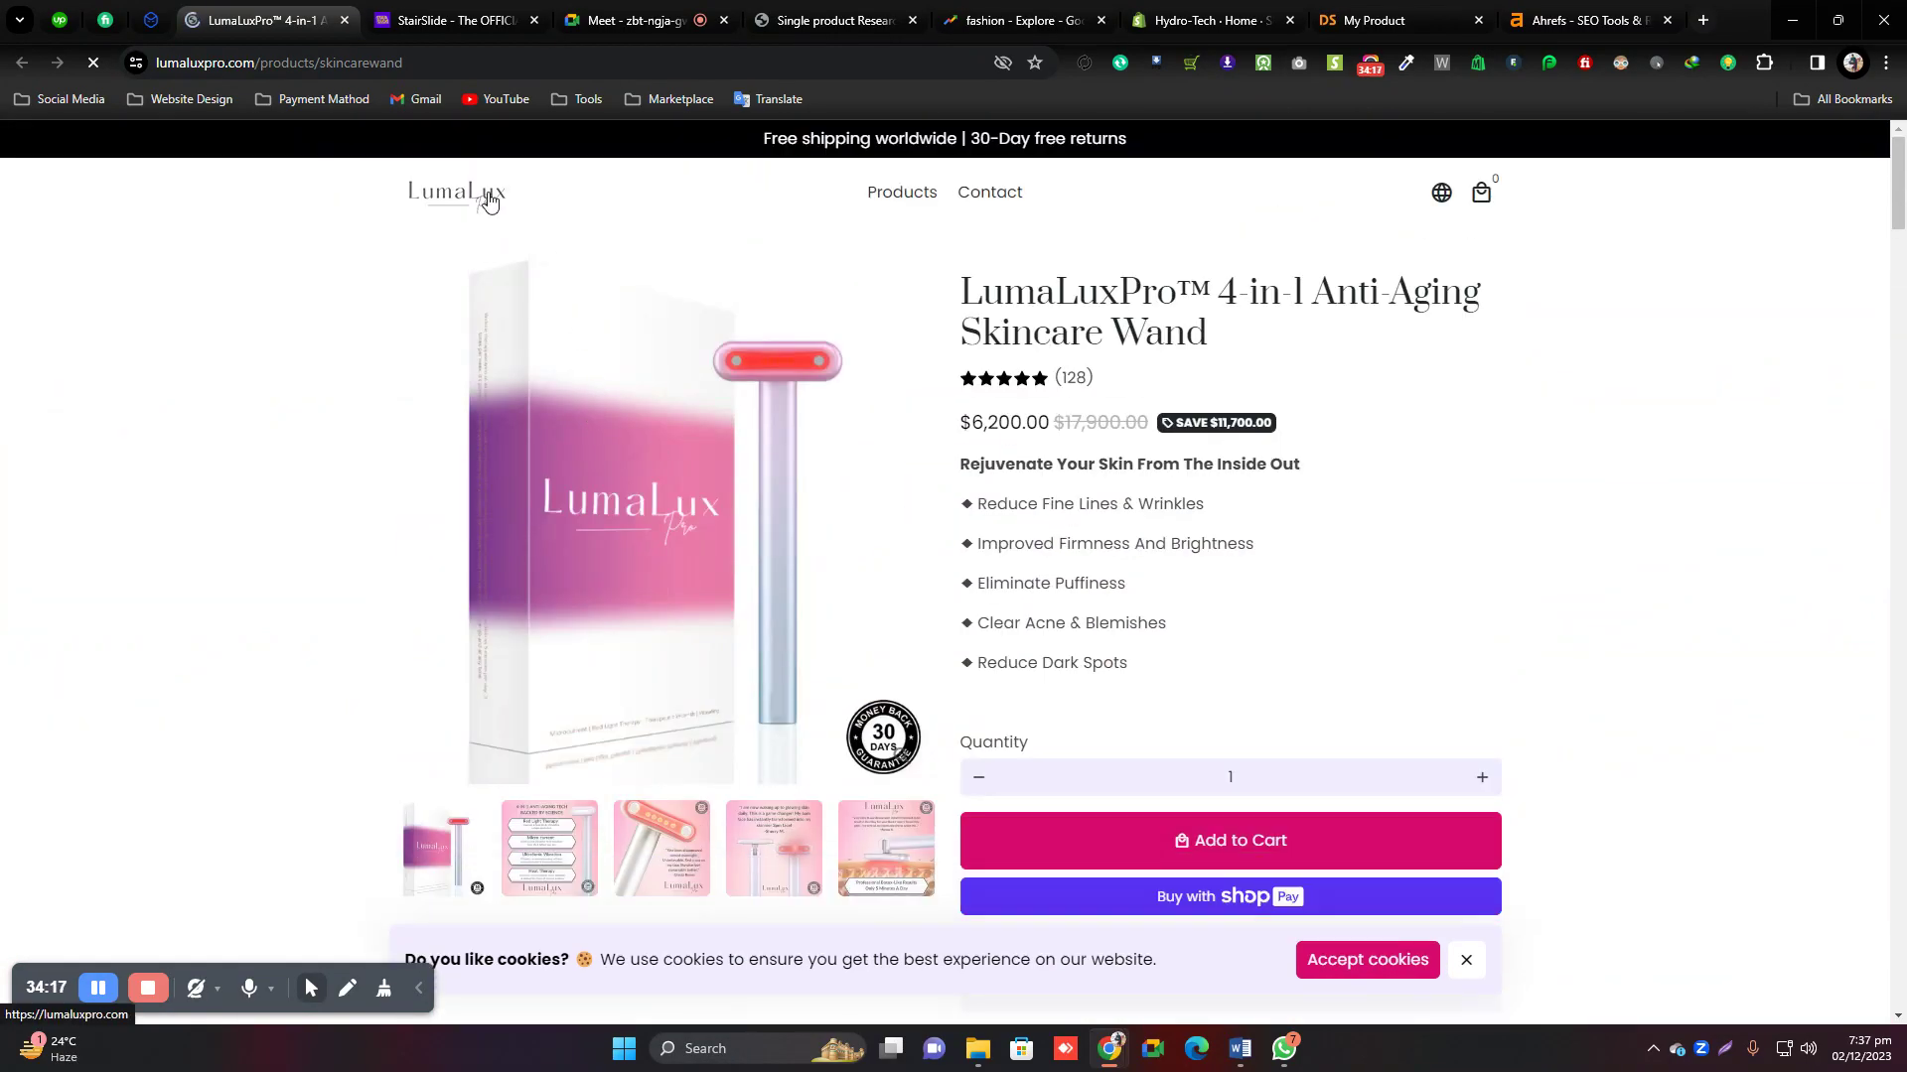
Open the LumaLuxPro homepage and examine its banner, featured product offer and customer testimonials.
click(489, 200)
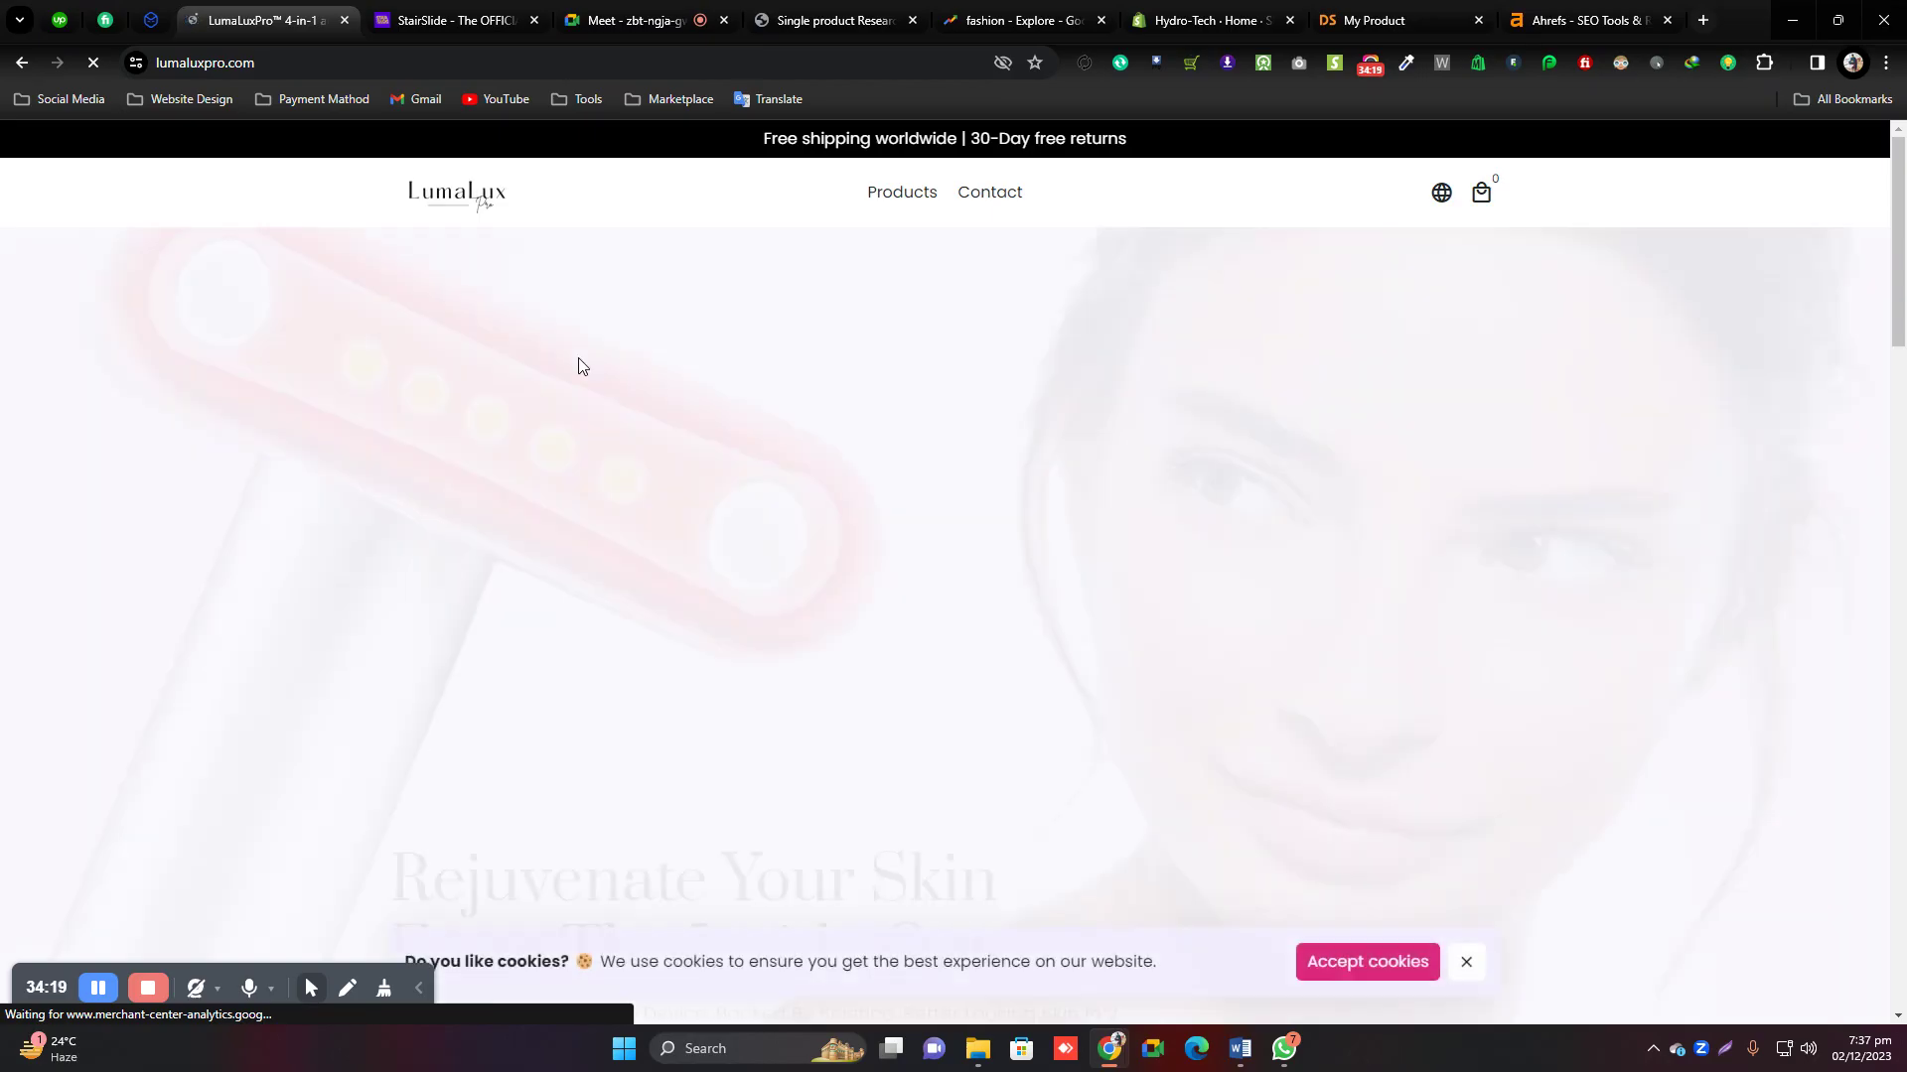
scroll(1012, 461, down, 15)
scroll(1018, 466, up, 5)
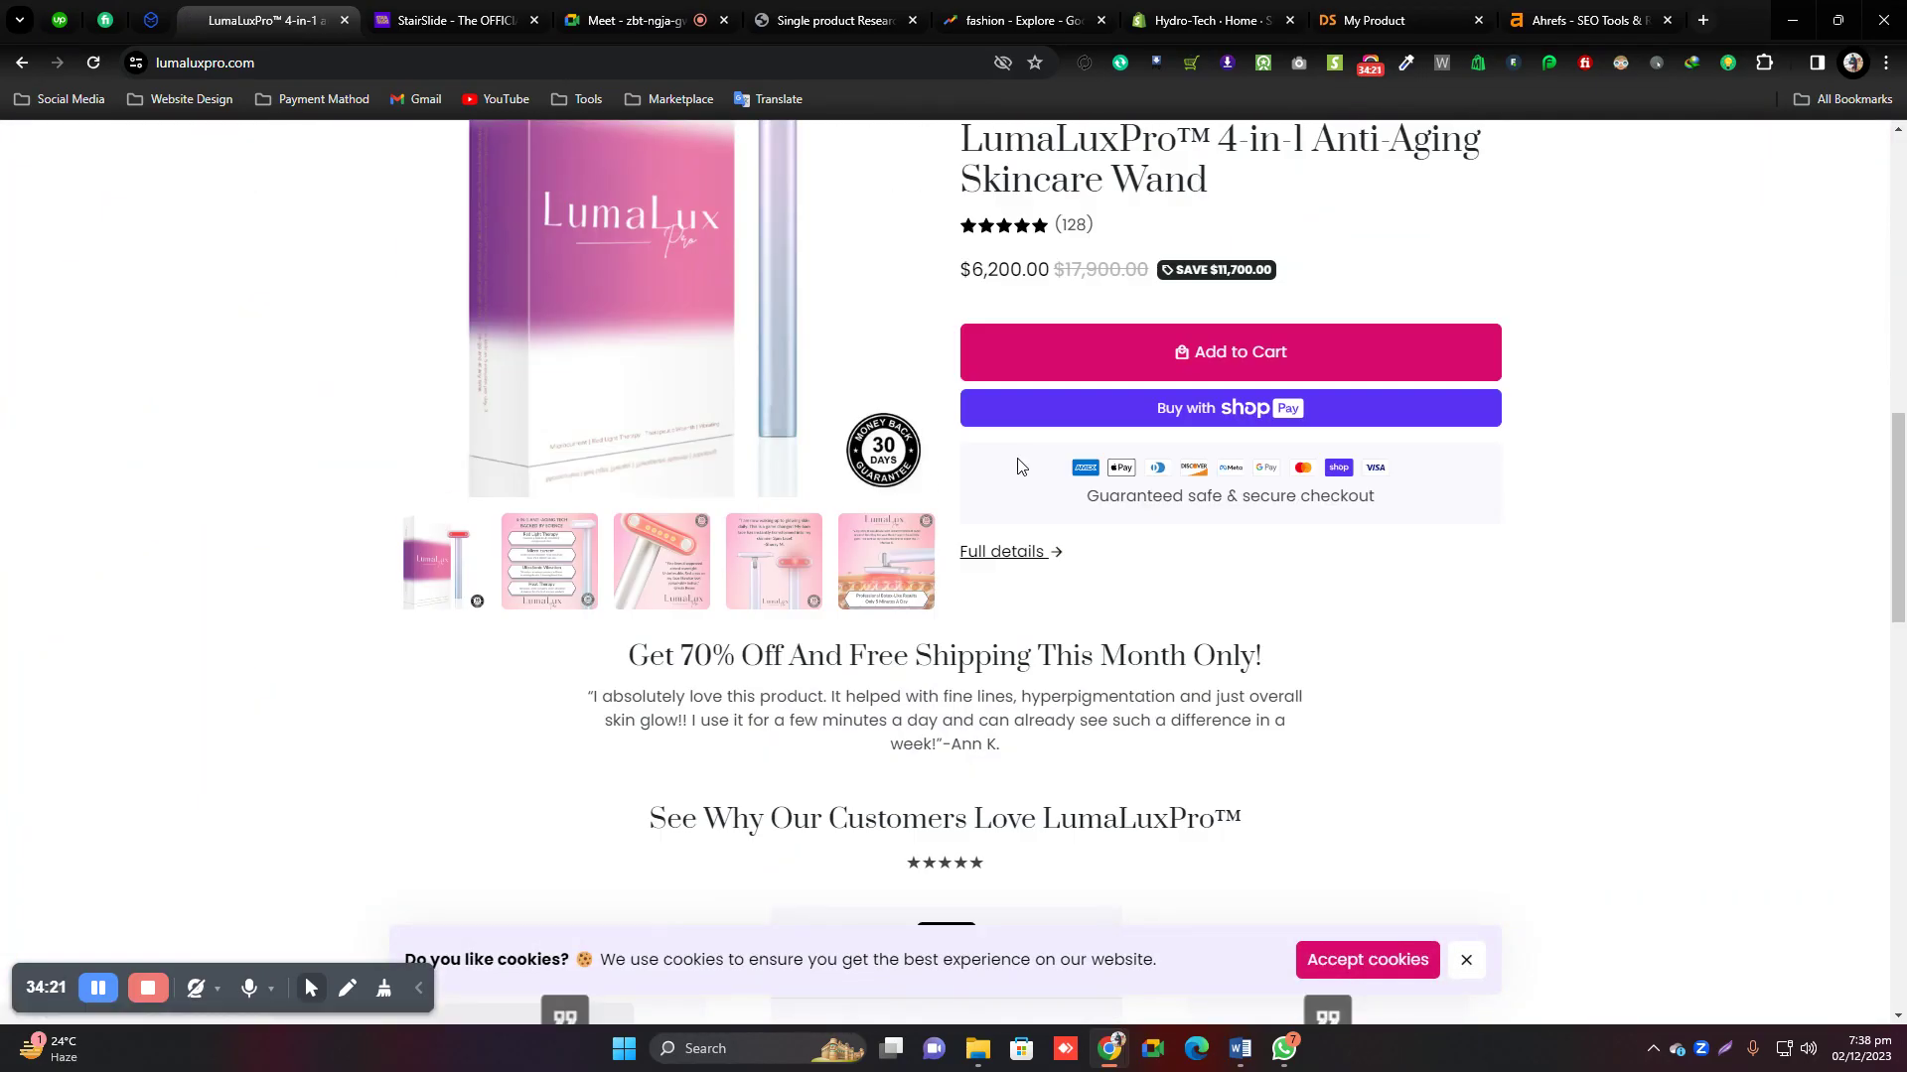
scroll(874, 486, up, 10)
scroll(875, 487, down, 20)
scroll(879, 477, up, 20)
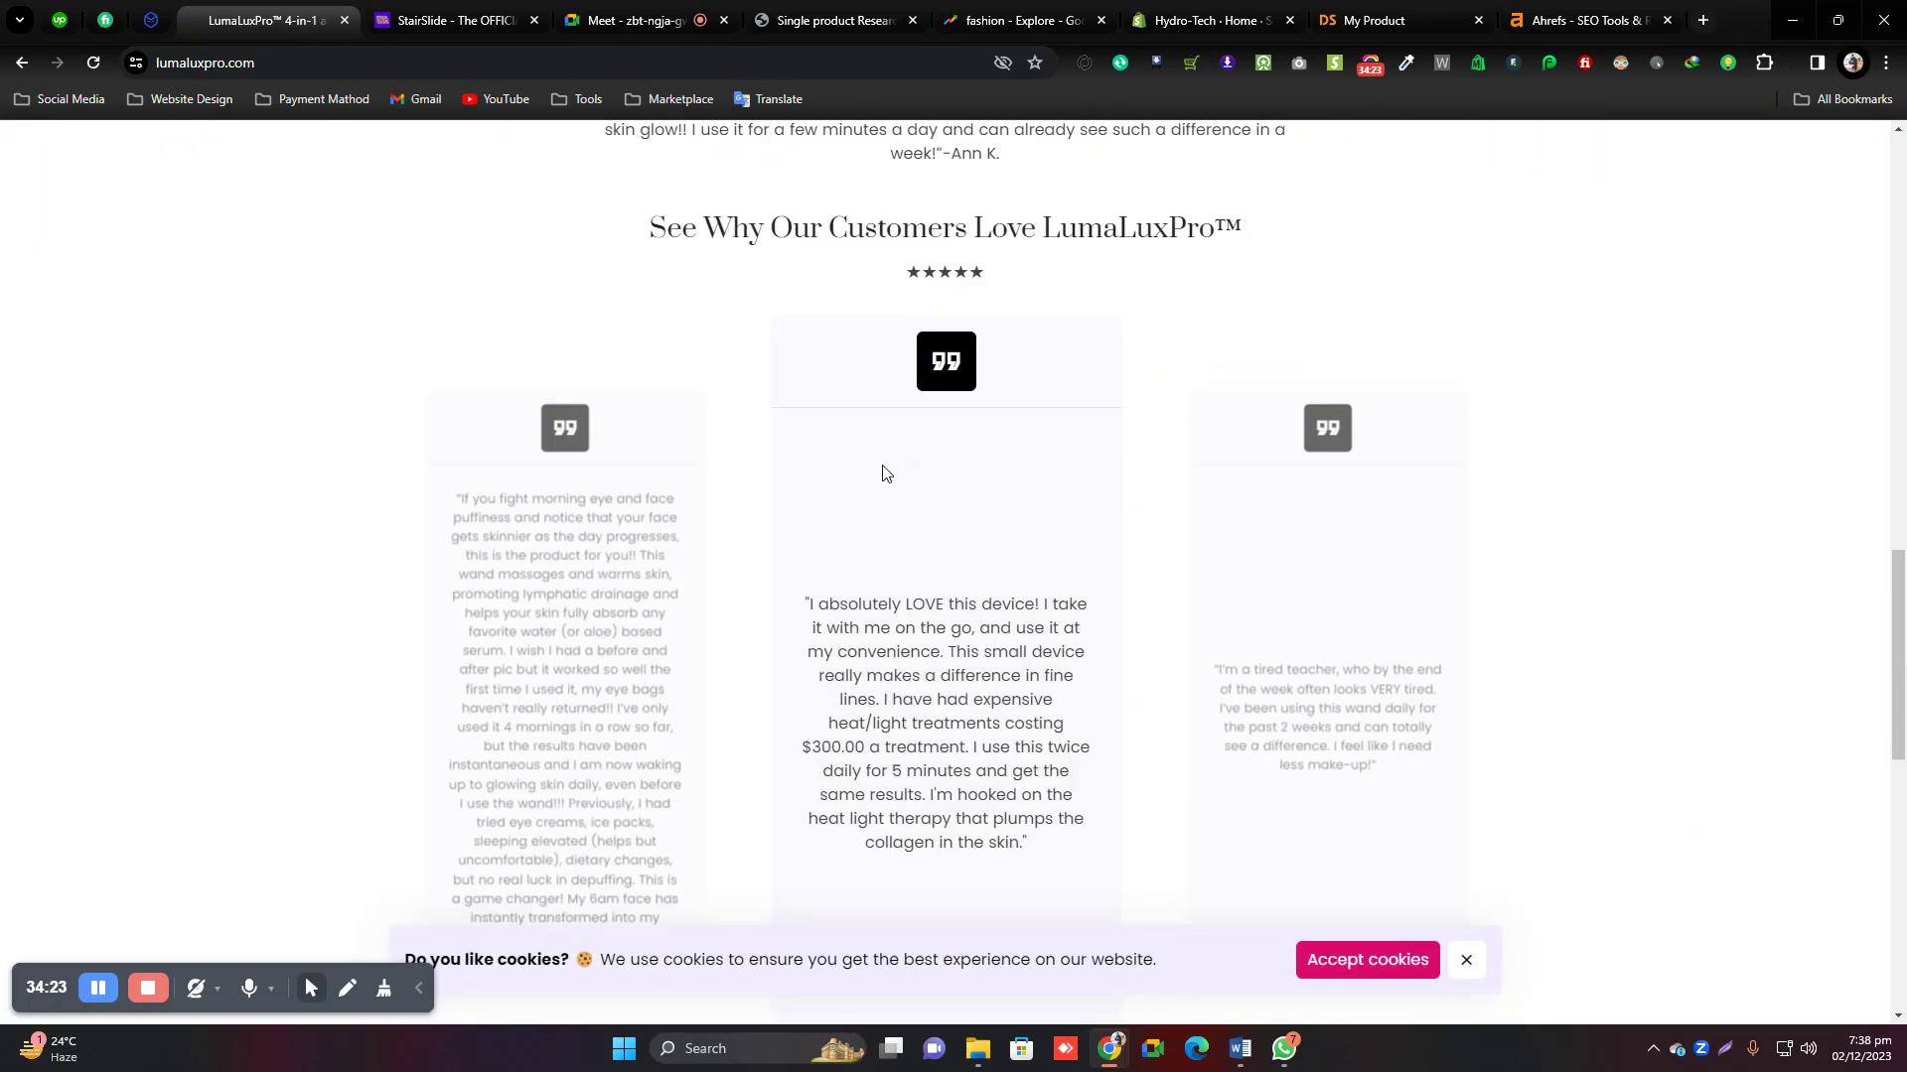
scroll(894, 459, down, 6)
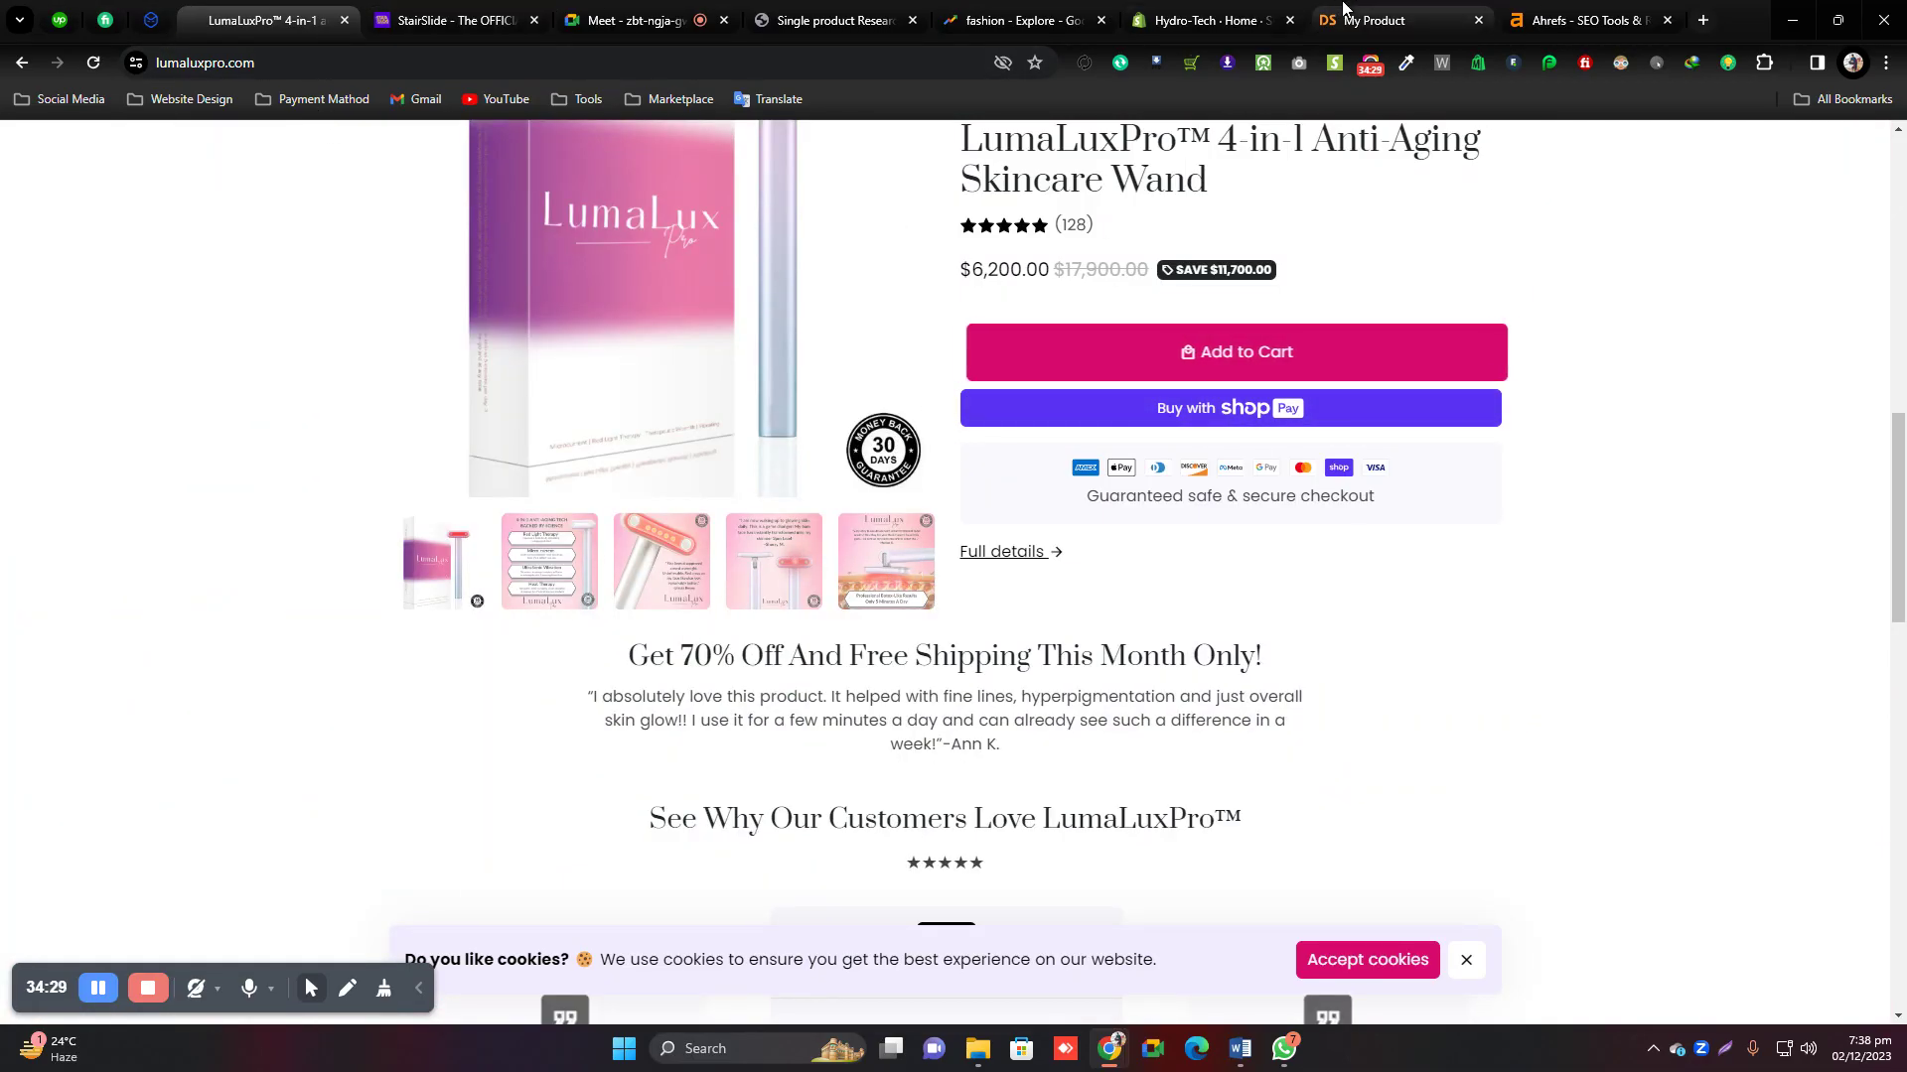
Return to the Single product Research PDF and bring the Profitability section on page 15 fully into view.
click(1201, 20)
click(1390, 20)
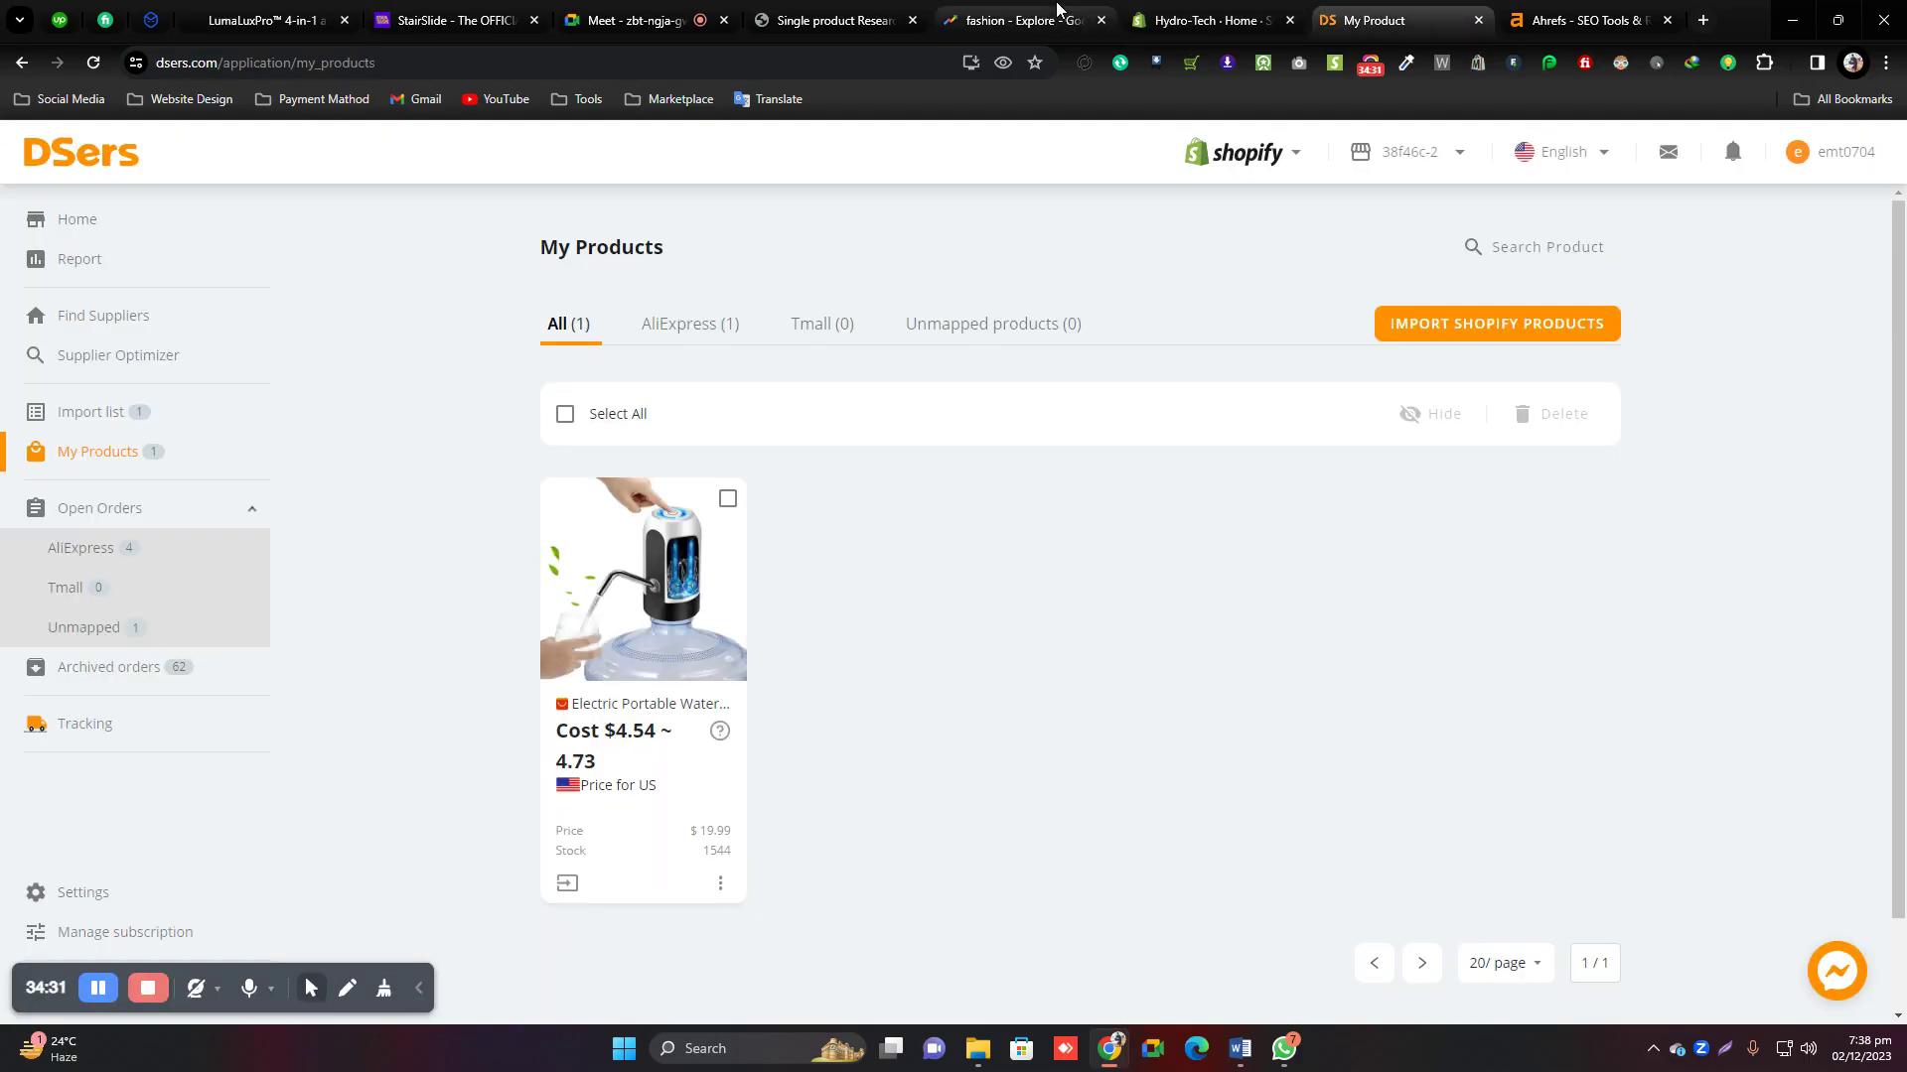
click(824, 20)
click(615, 14)
click(840, 11)
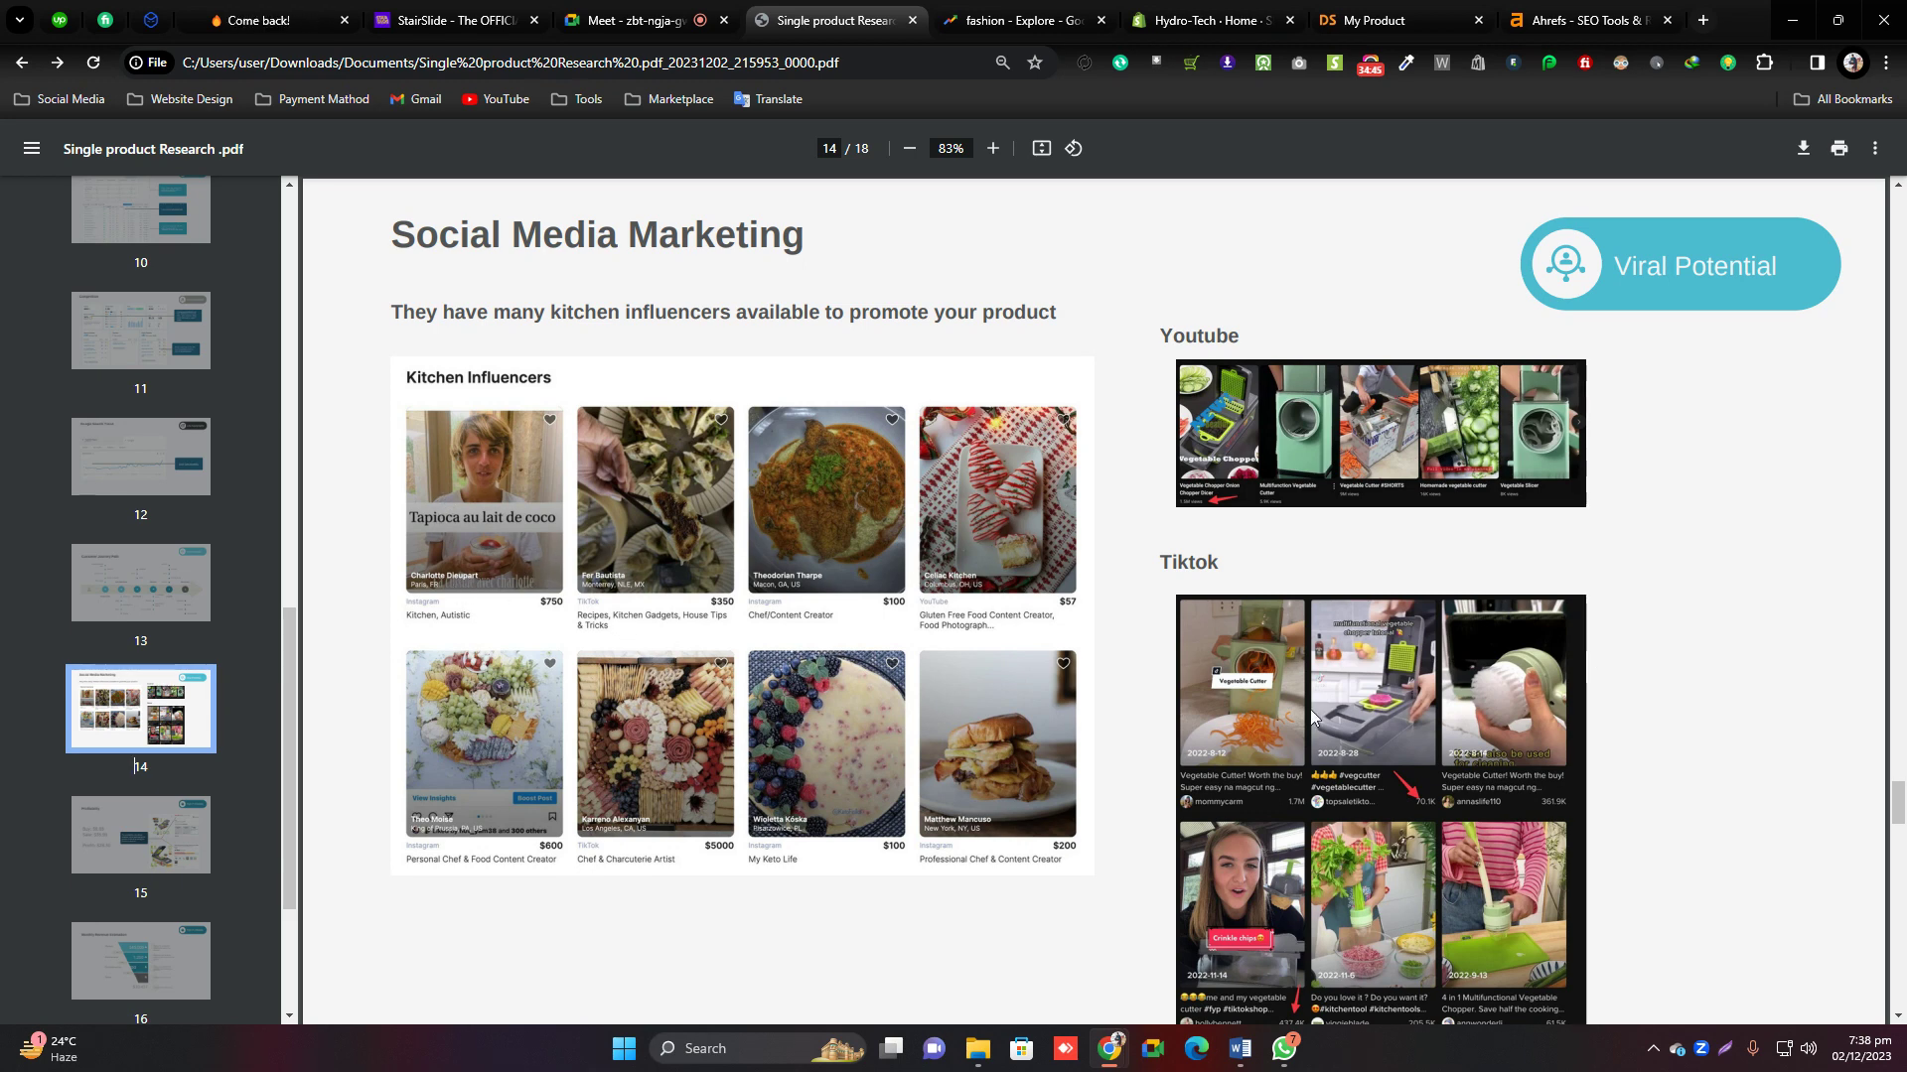
scroll(596, 536, down, 5)
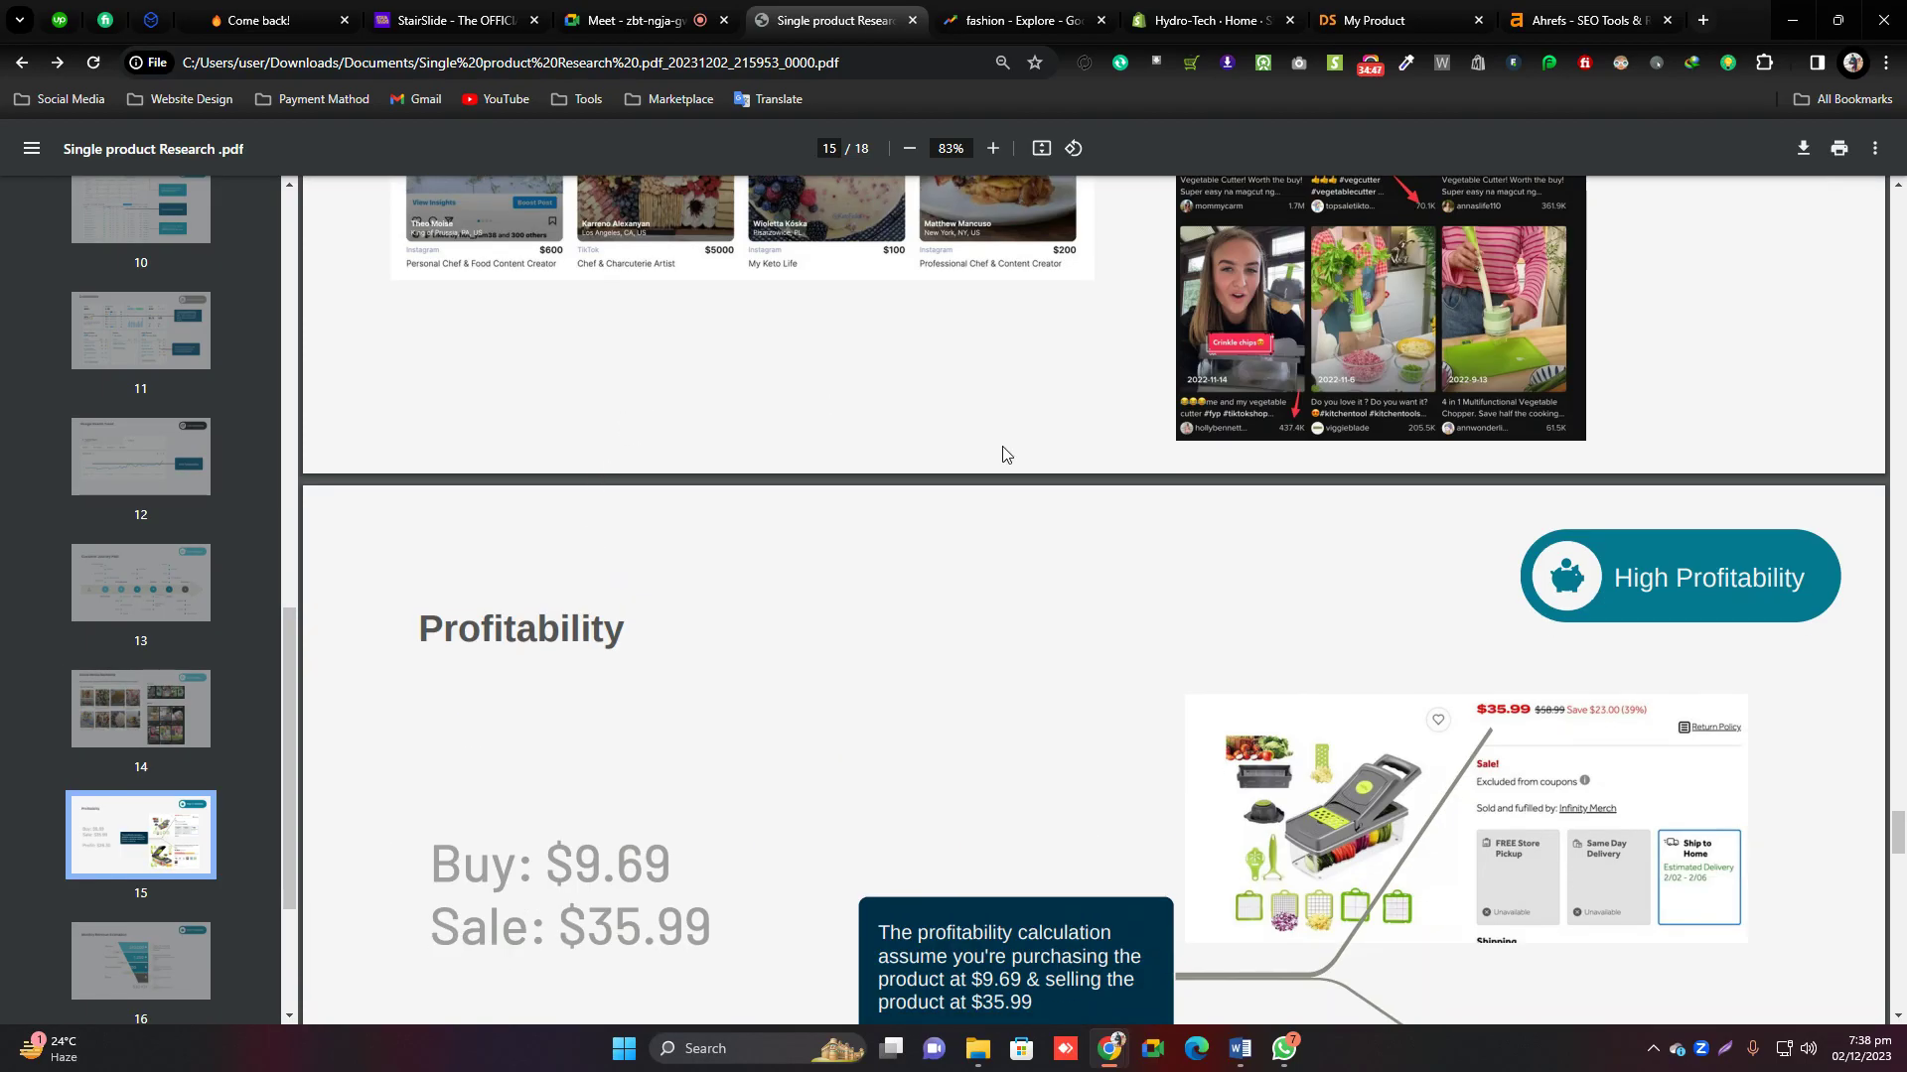
scroll(1017, 503, down, 5)
scroll(1145, 396, up, 5)
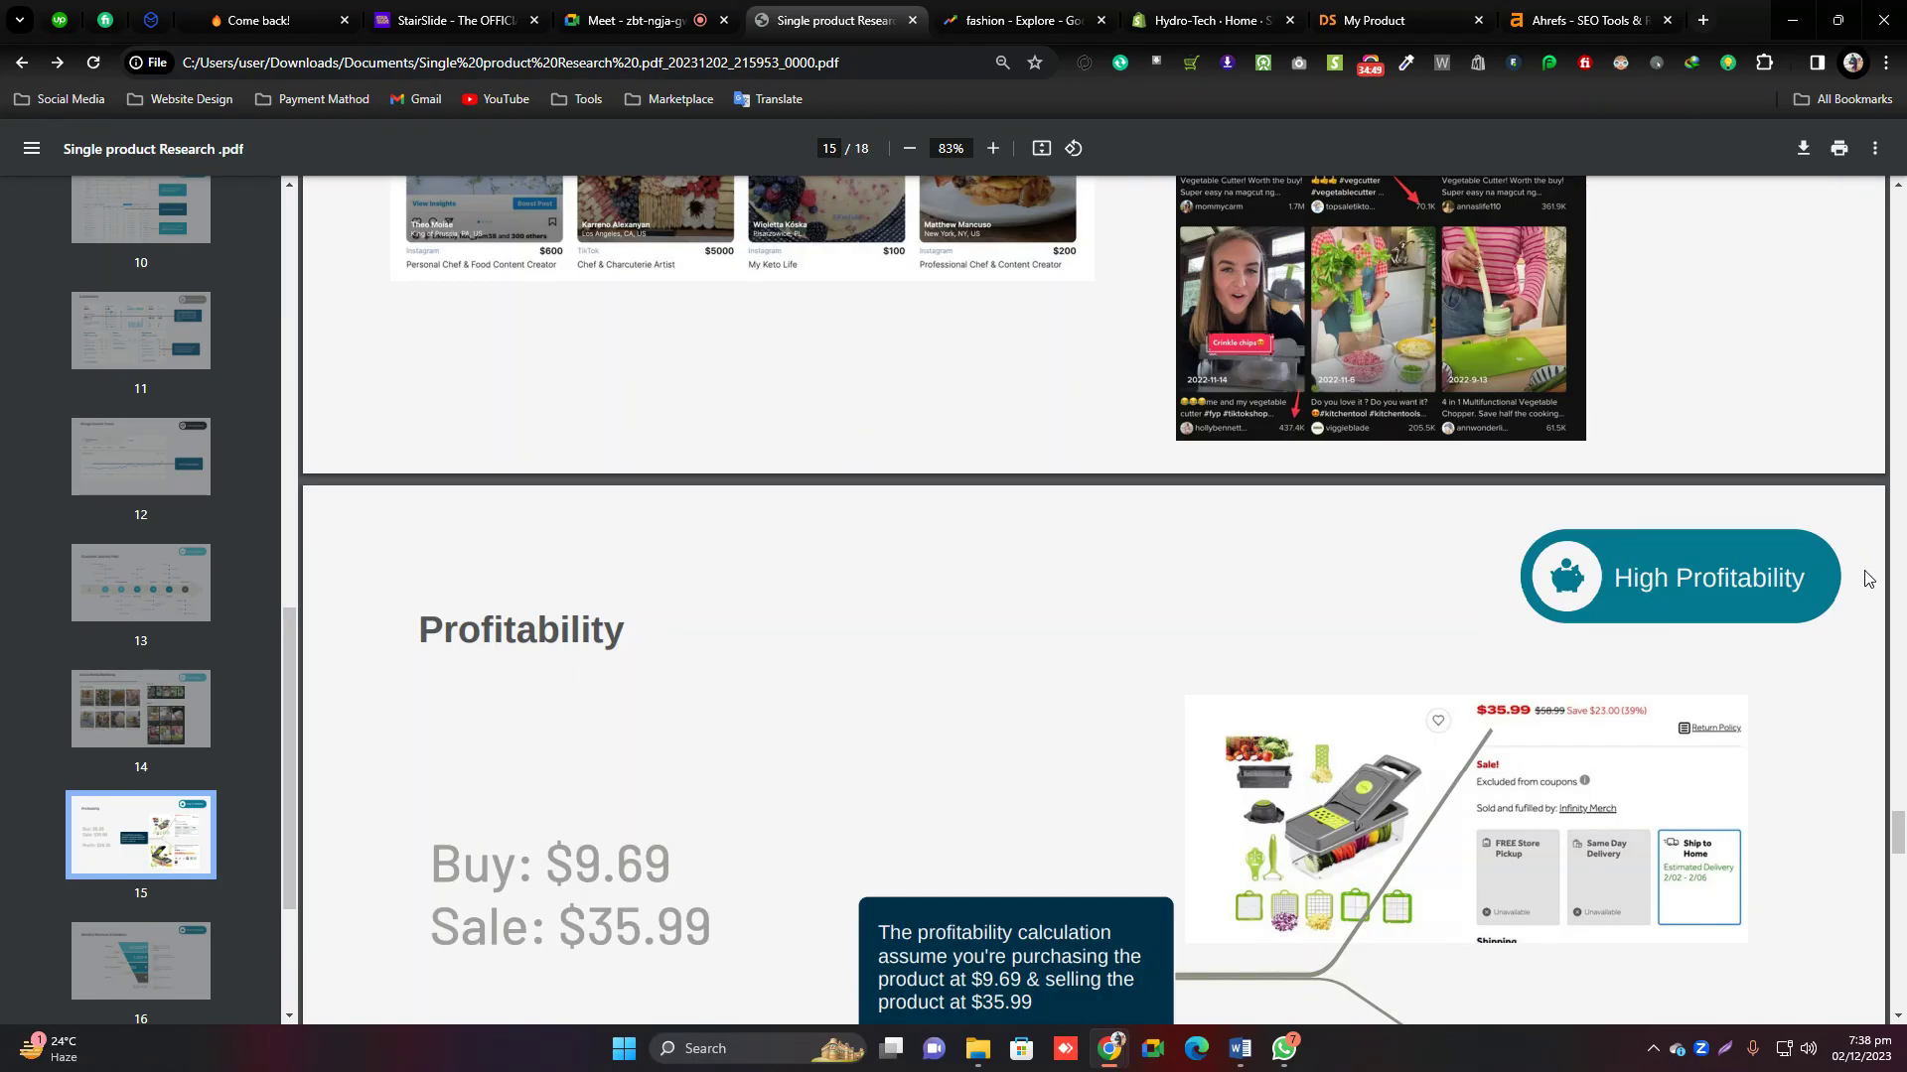
drag(1898, 842, 1901, 856)
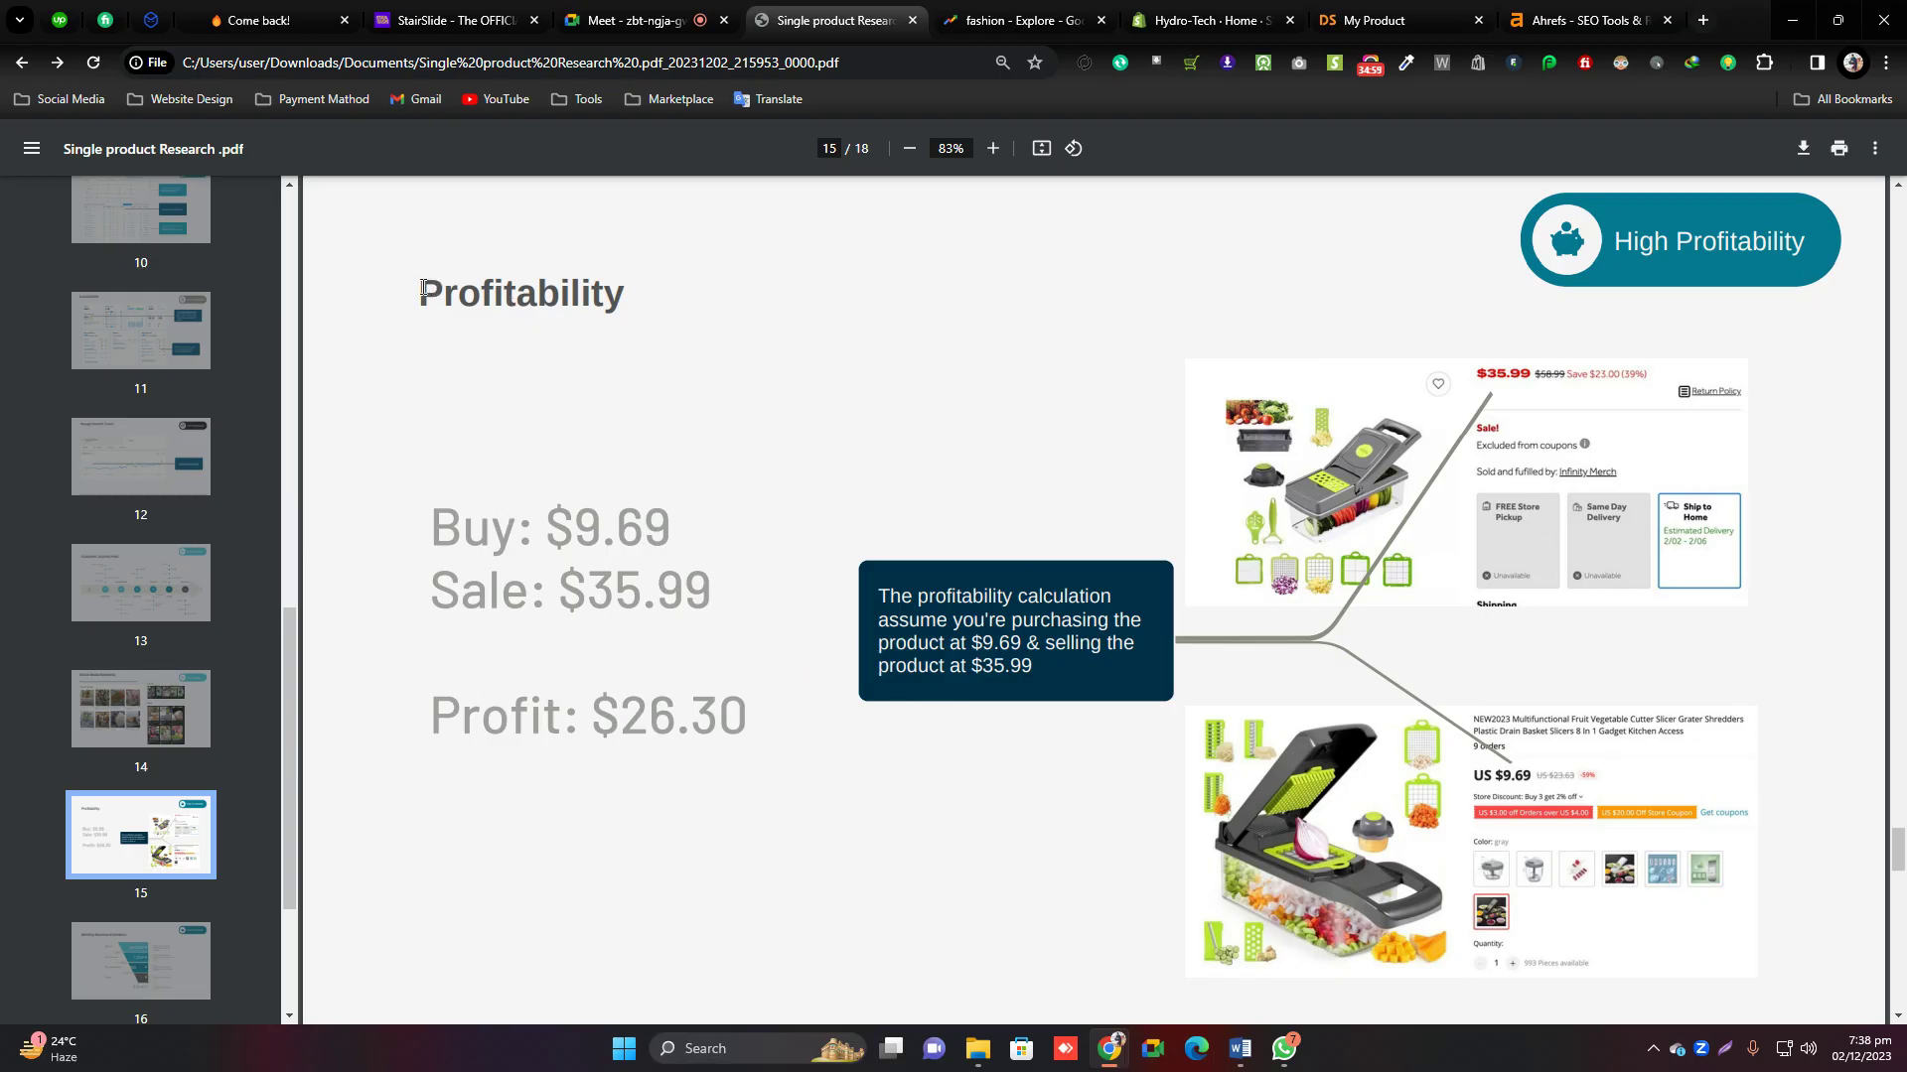
Highlight the Profitability heading and the Buy and Sale prices in turn, and clear the selection.
drag(432, 284, 639, 281)
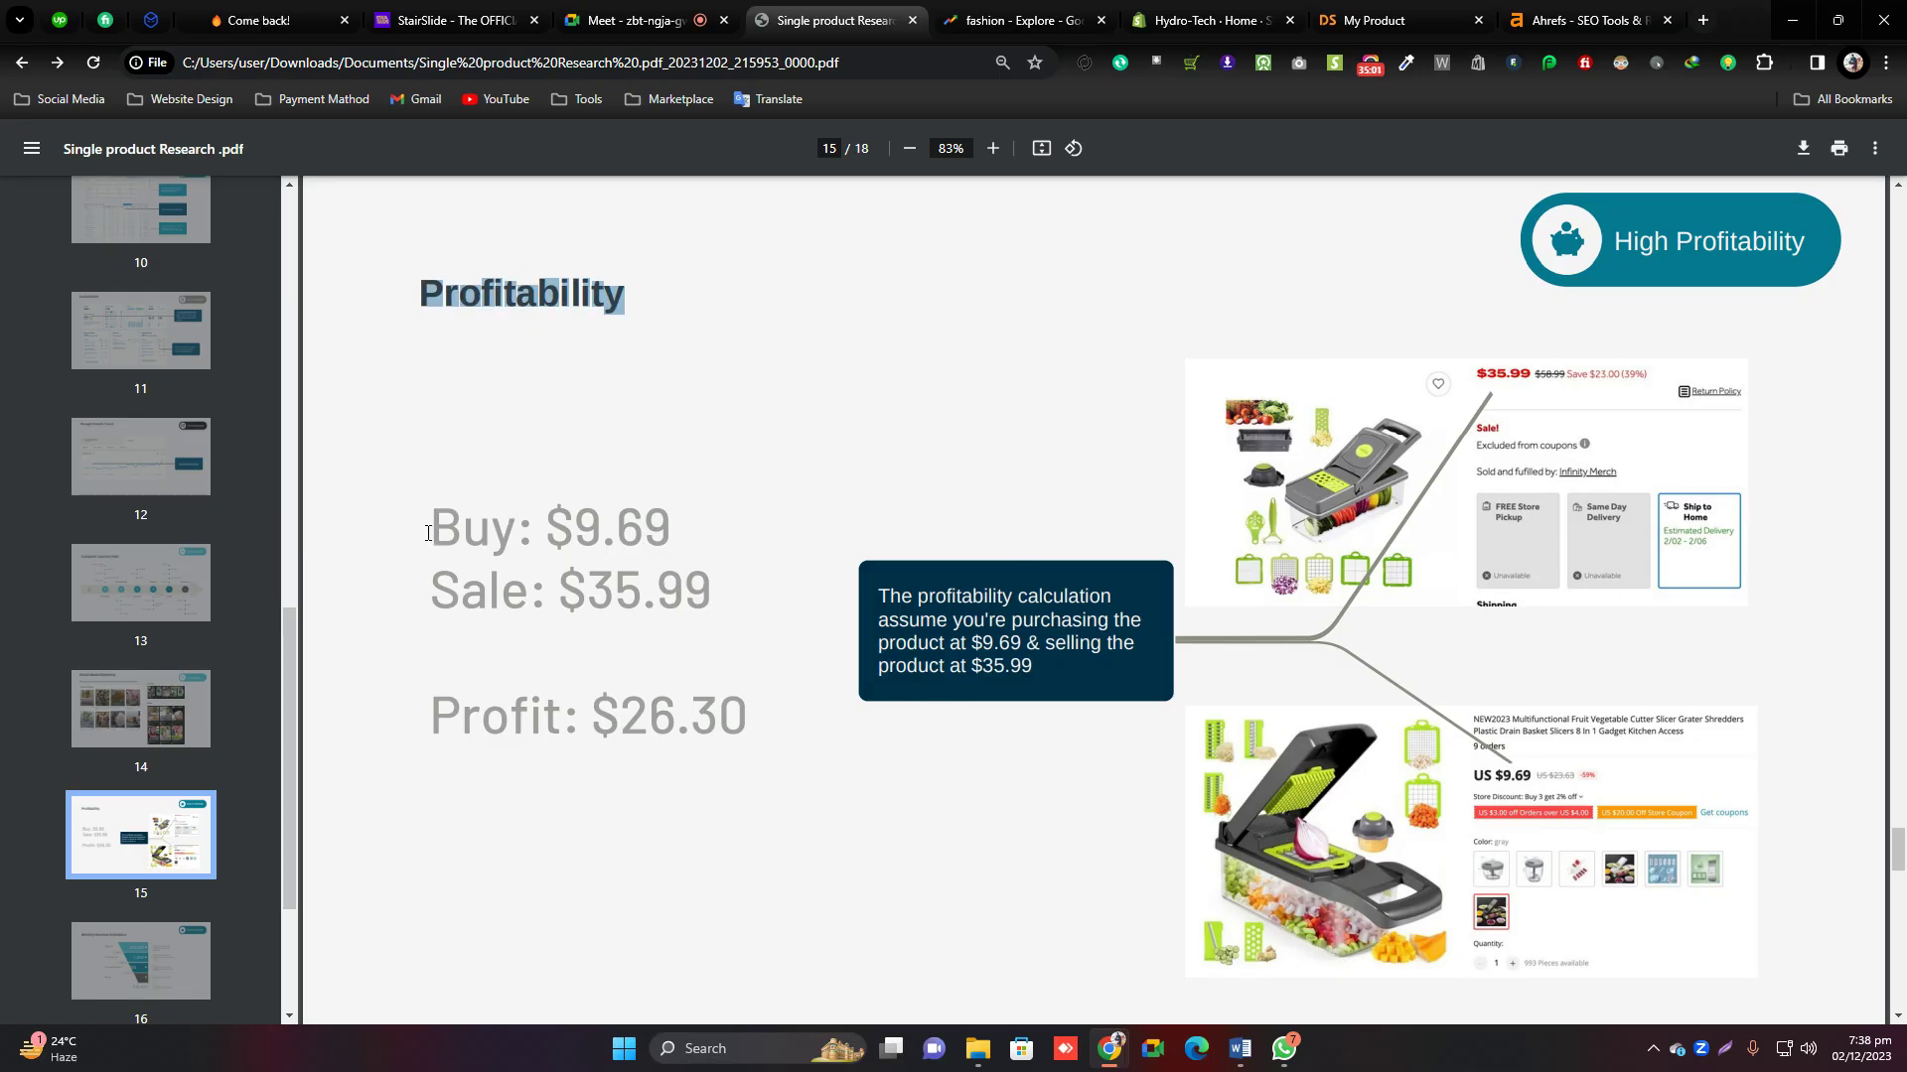
drag(427, 533, 680, 499)
click(436, 573)
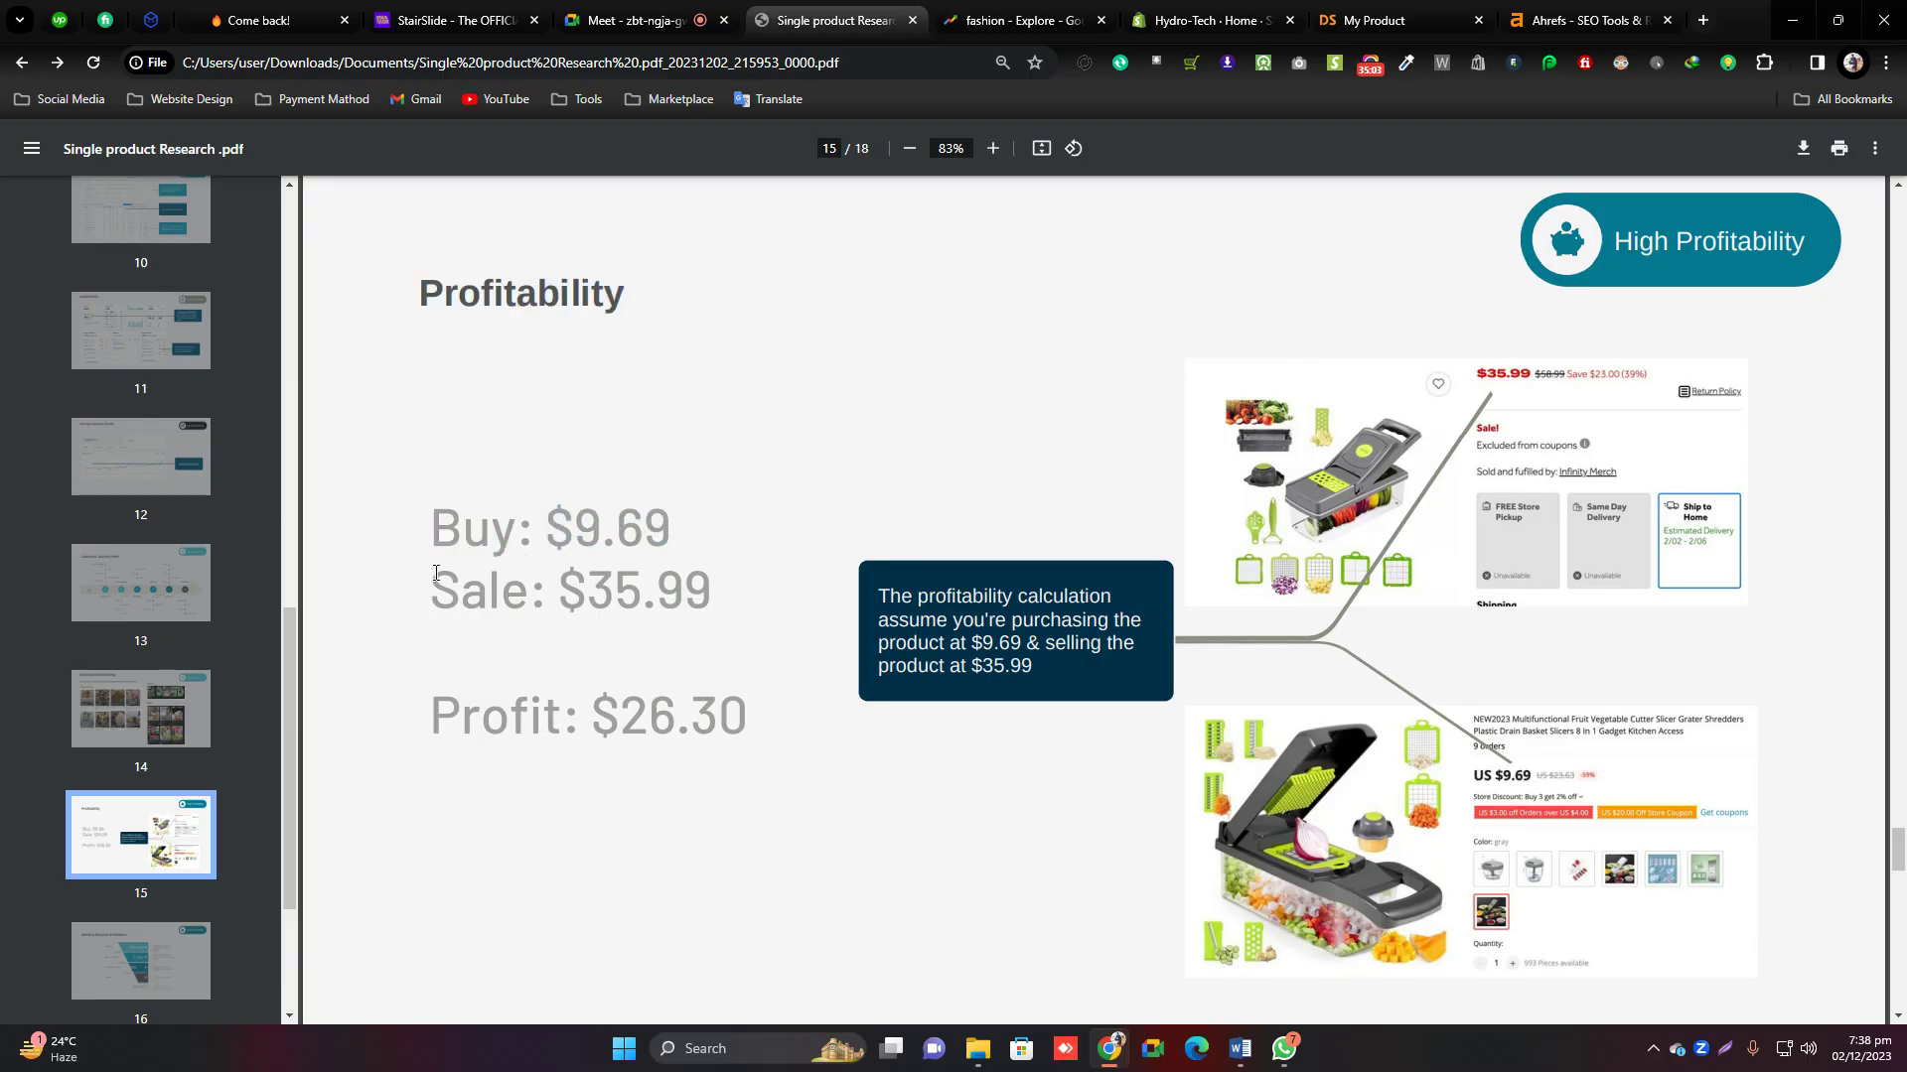
drag(701, 596, 451, 589)
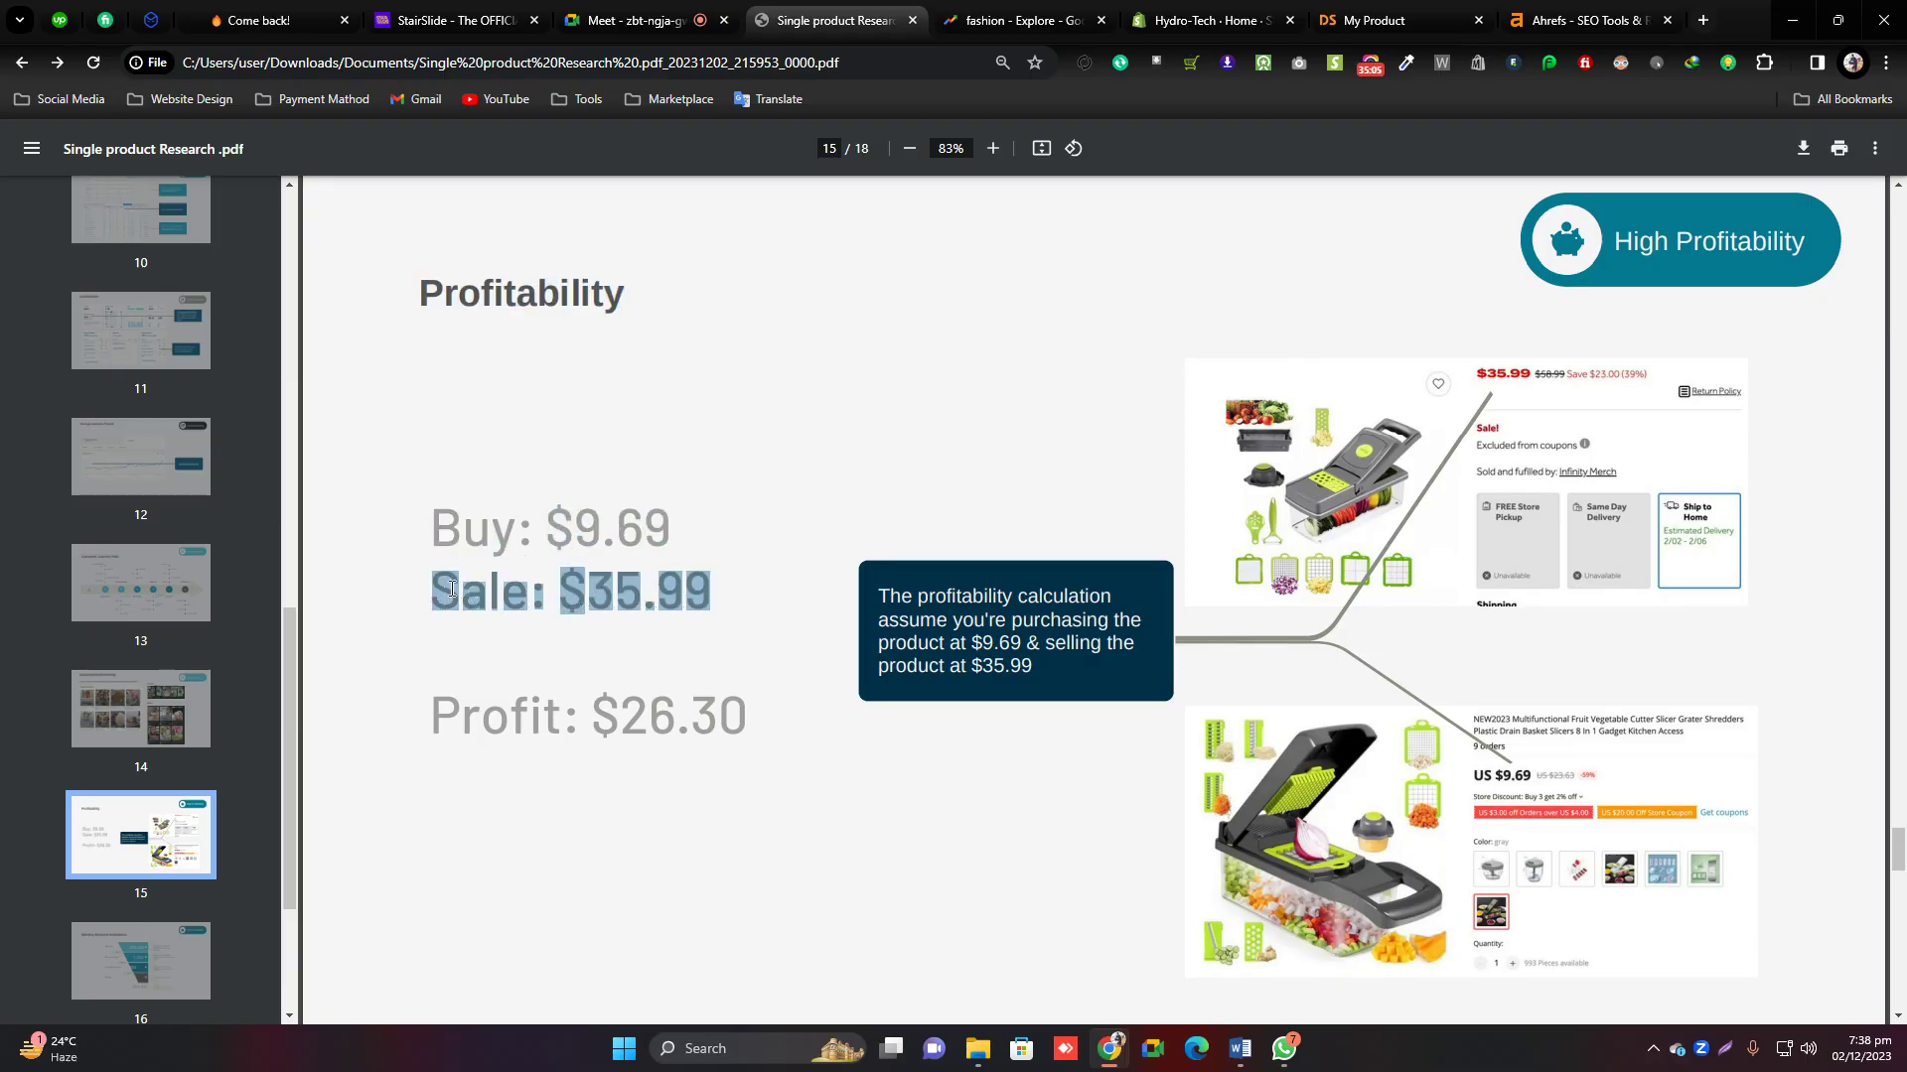
drag(601, 512, 576, 518)
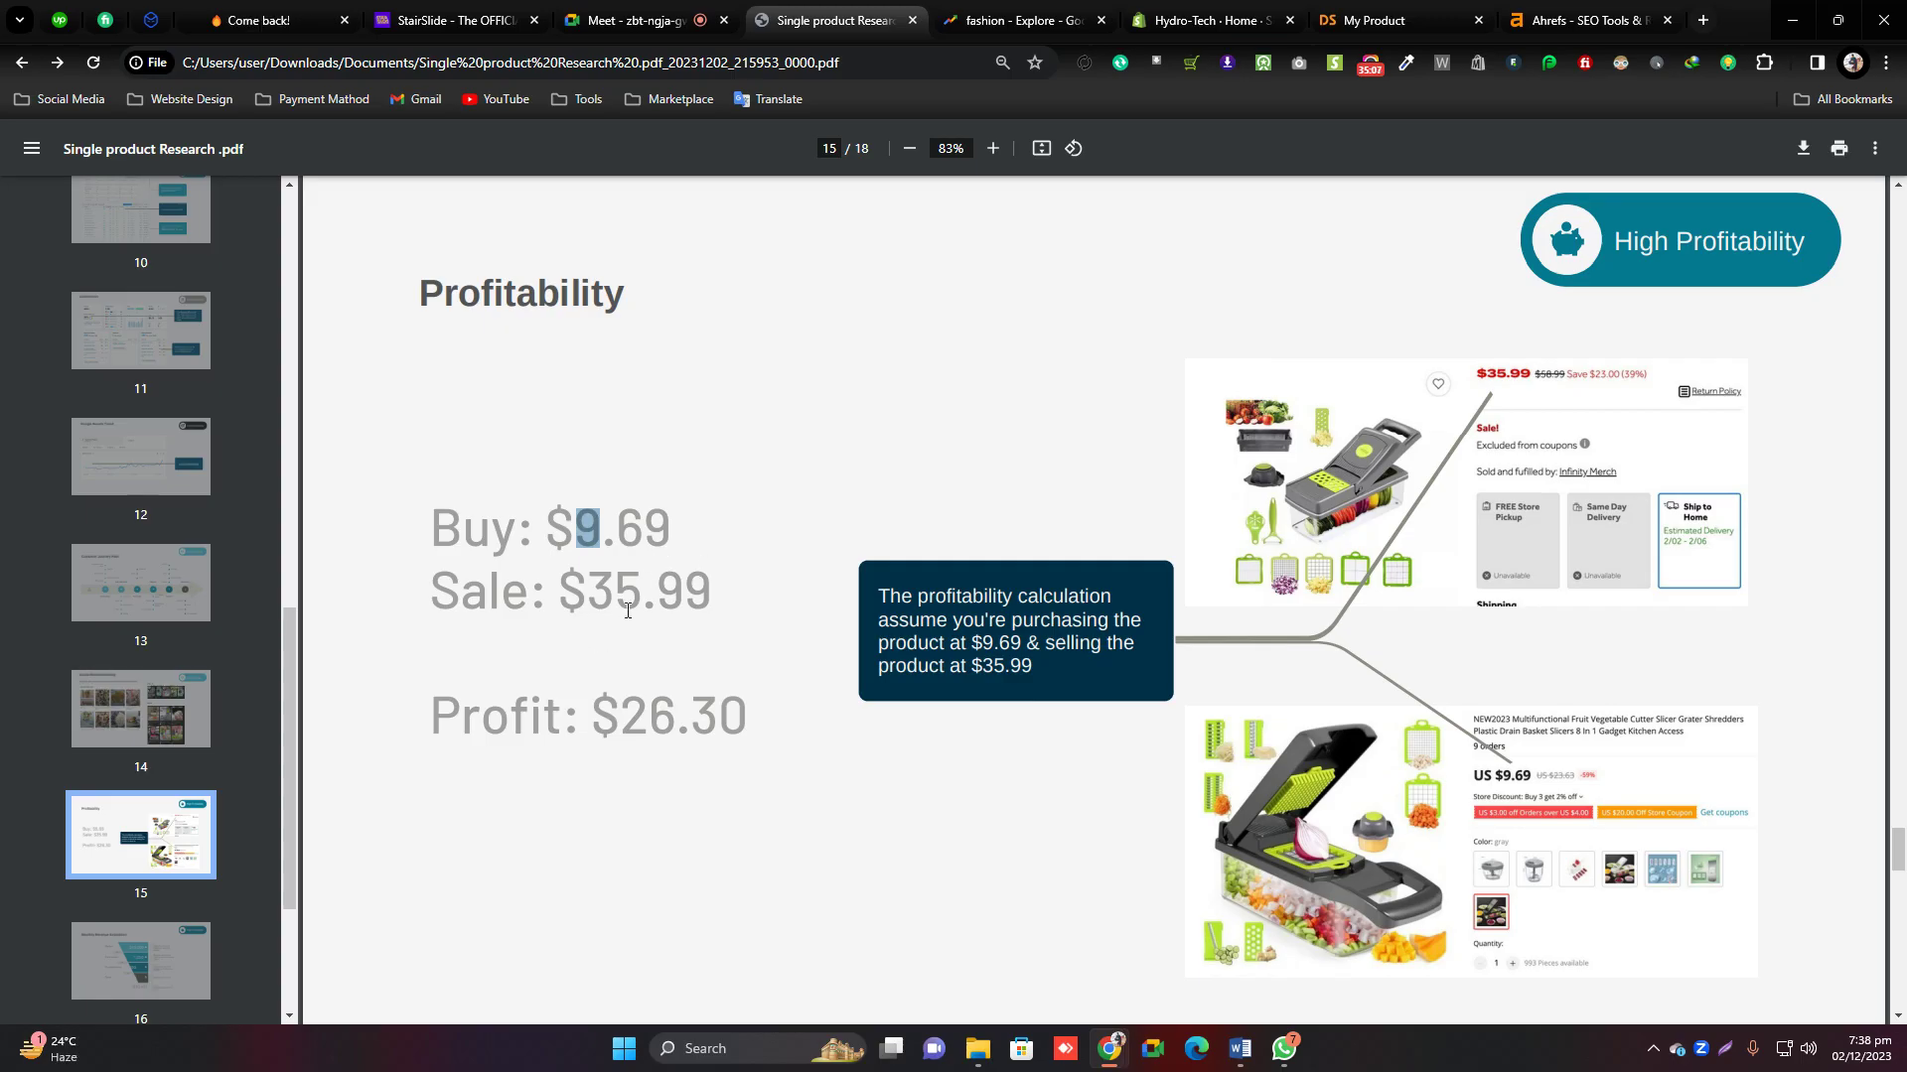
drag(641, 588, 618, 594)
click(404, 558)
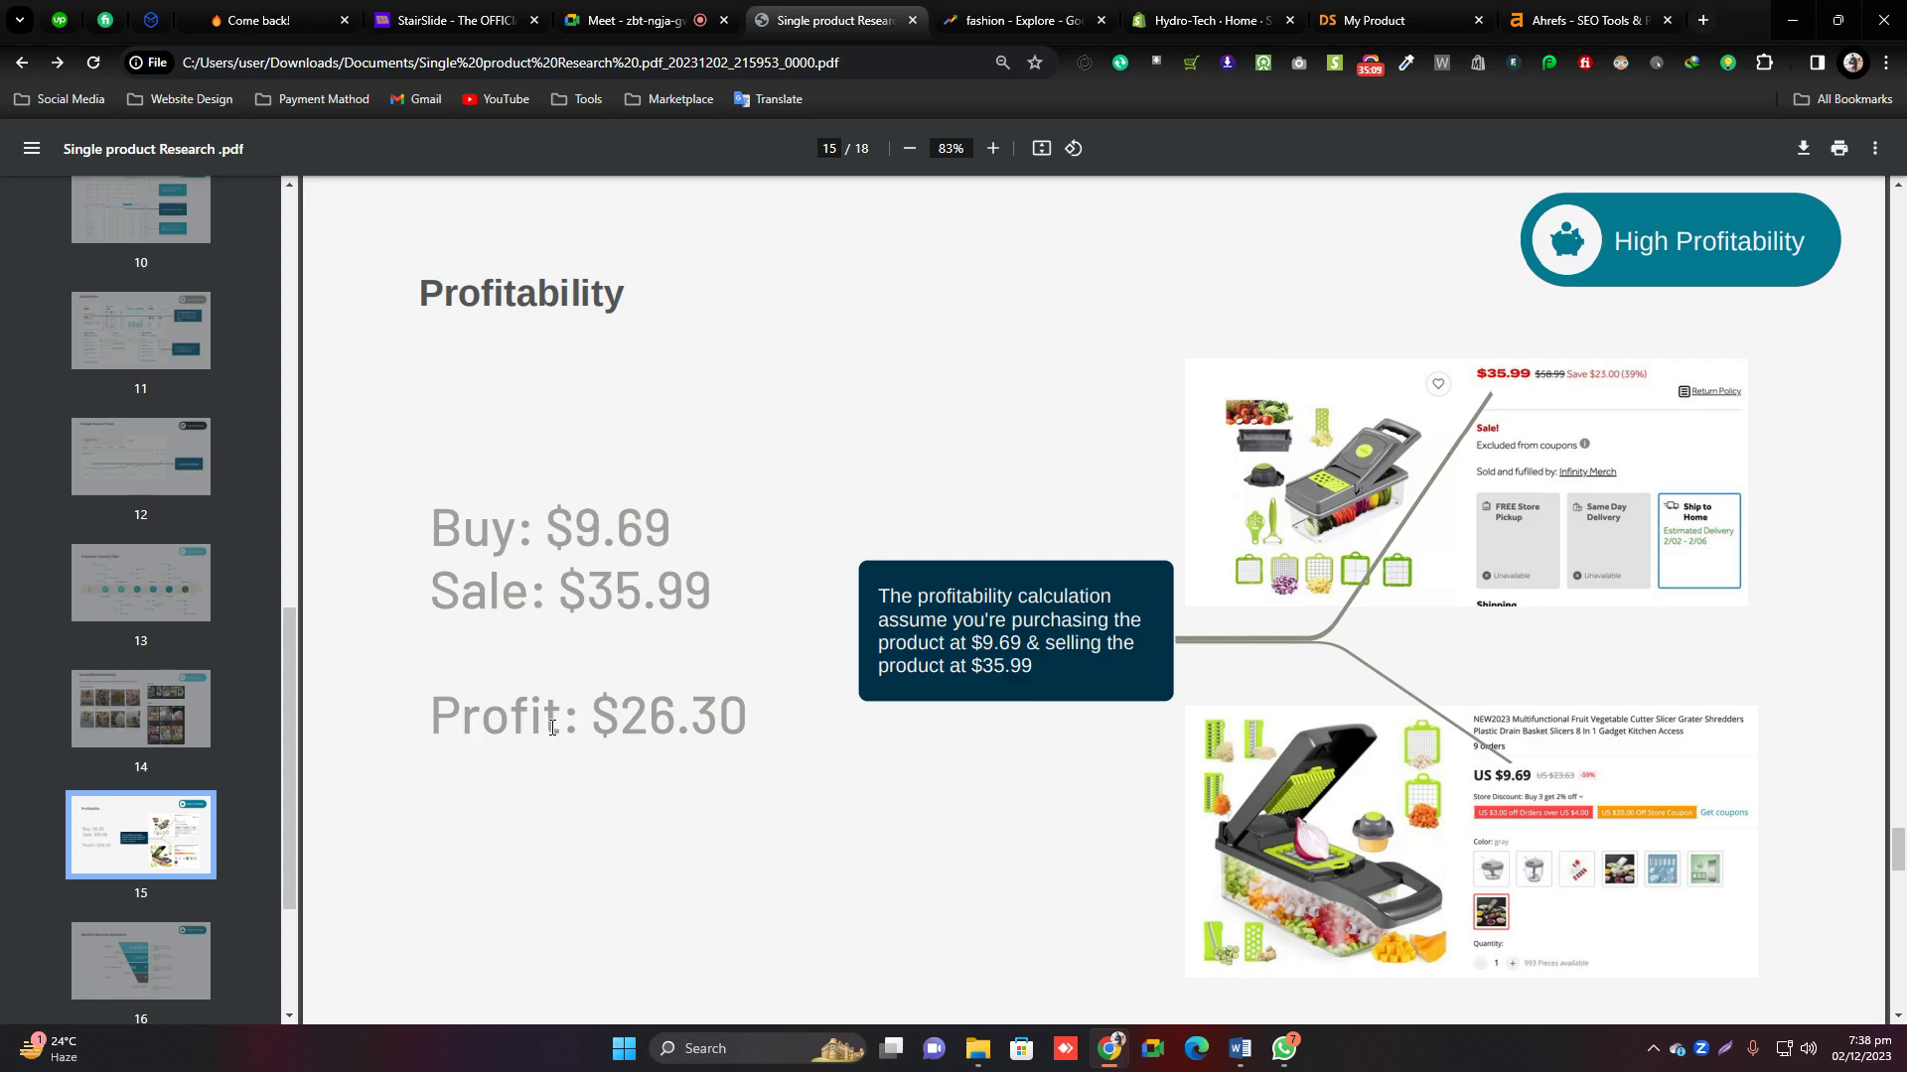